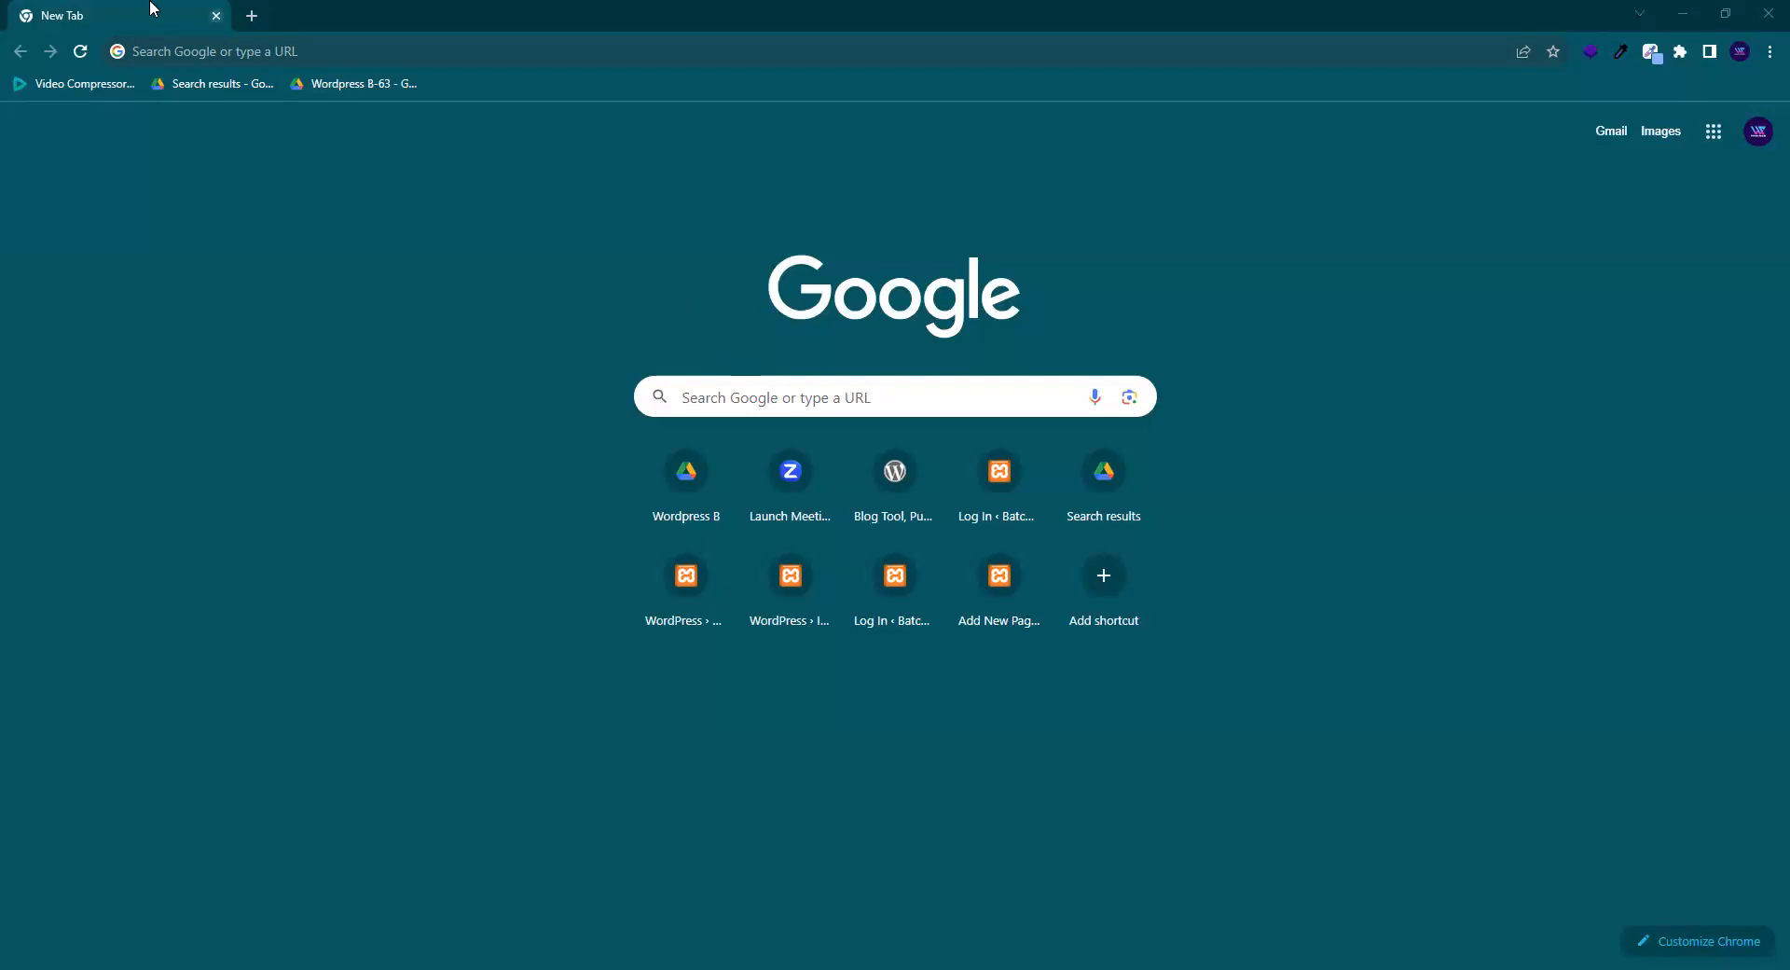
- Load wordpress.org in a new Chrome tab
left_click(250, 16)
type("wor")
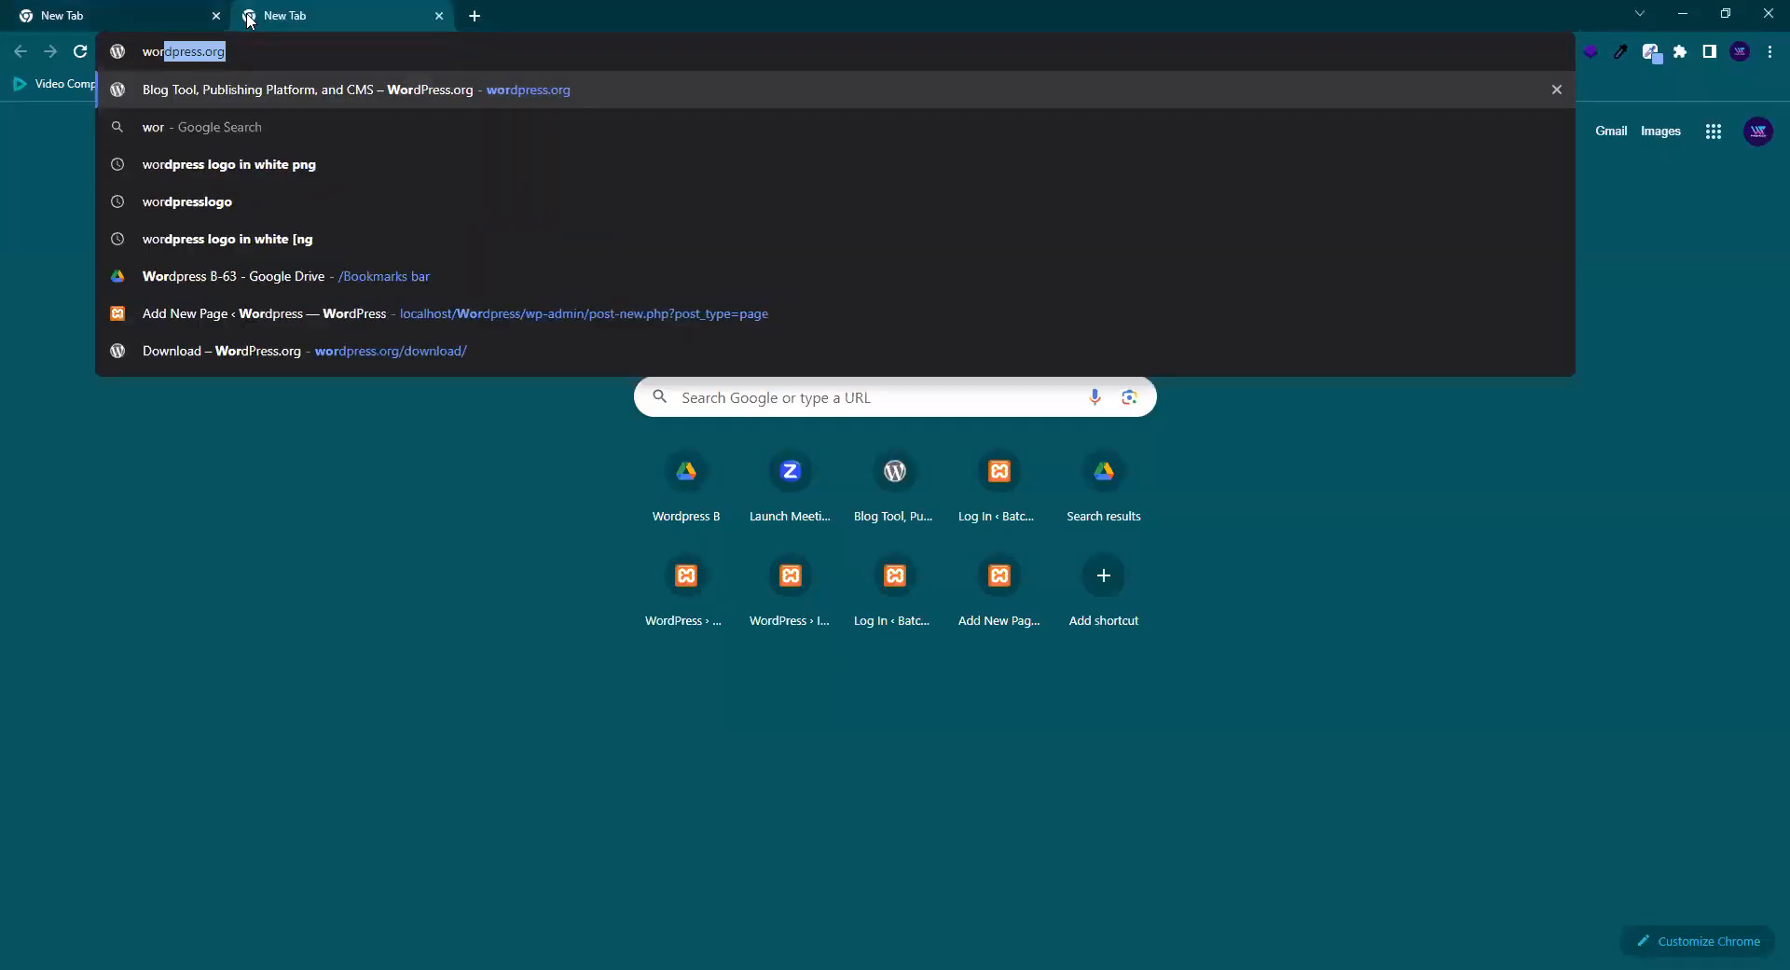
key("Return")
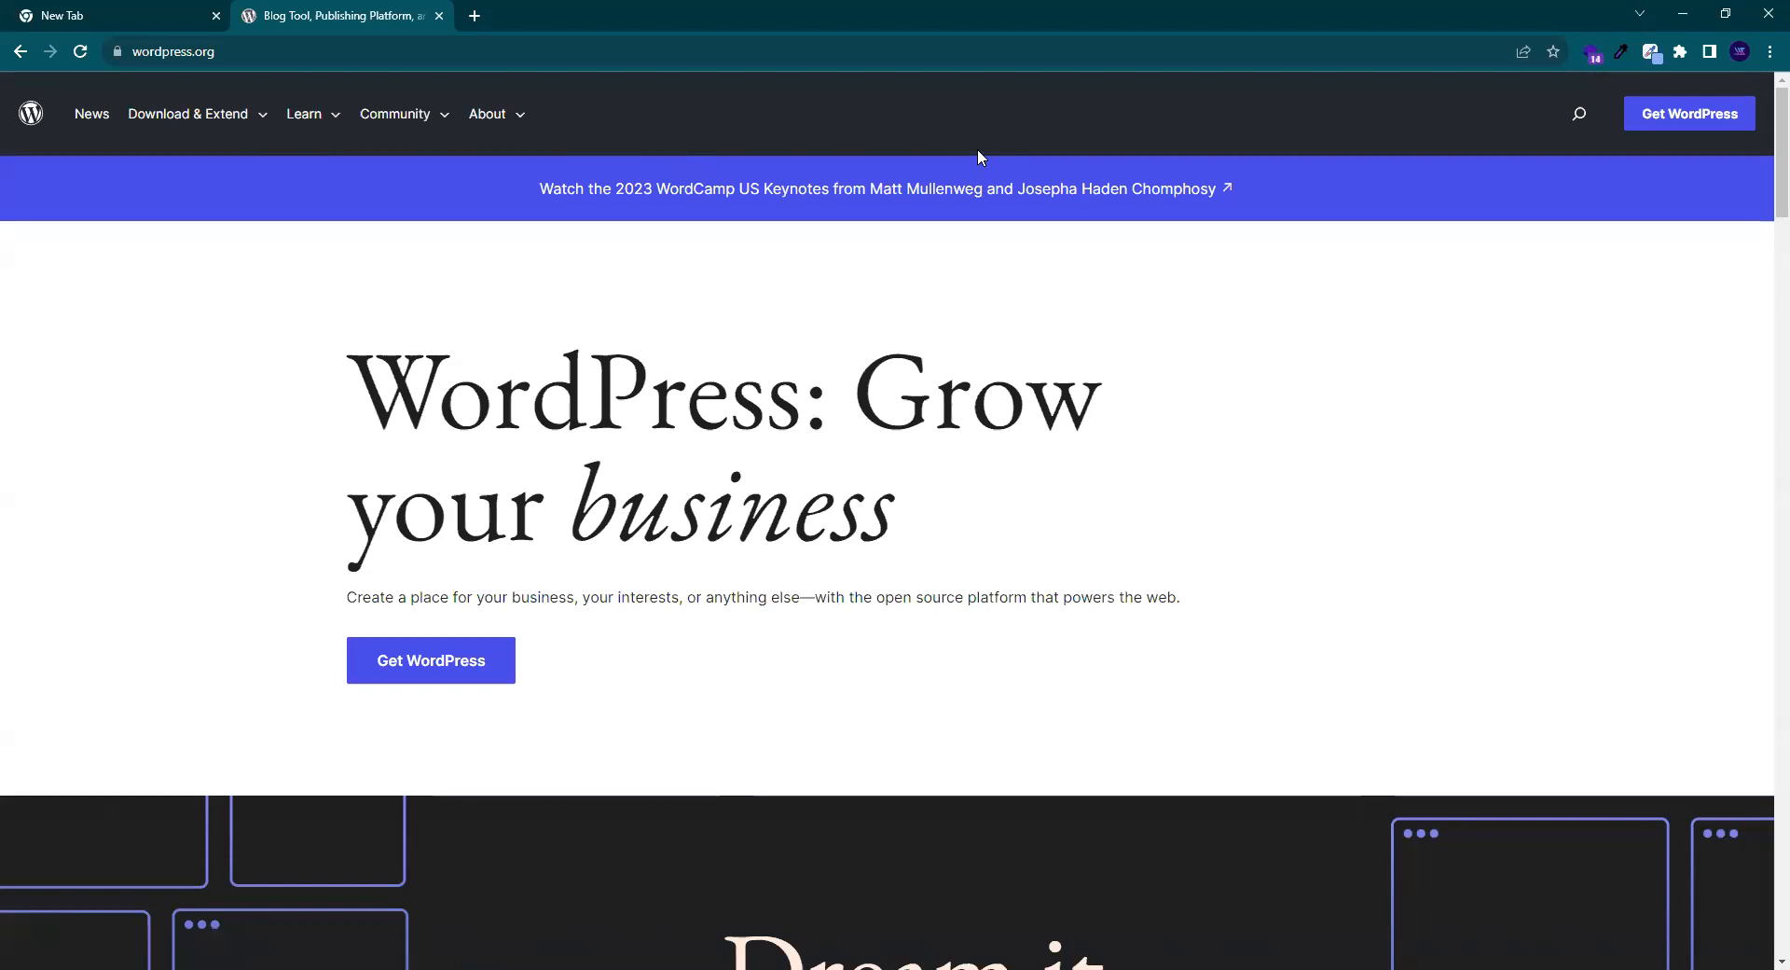
- Scroll the WordPress.org home page down to the footer and back up to the top
left_click_drag(1781, 177, 1765, 873)
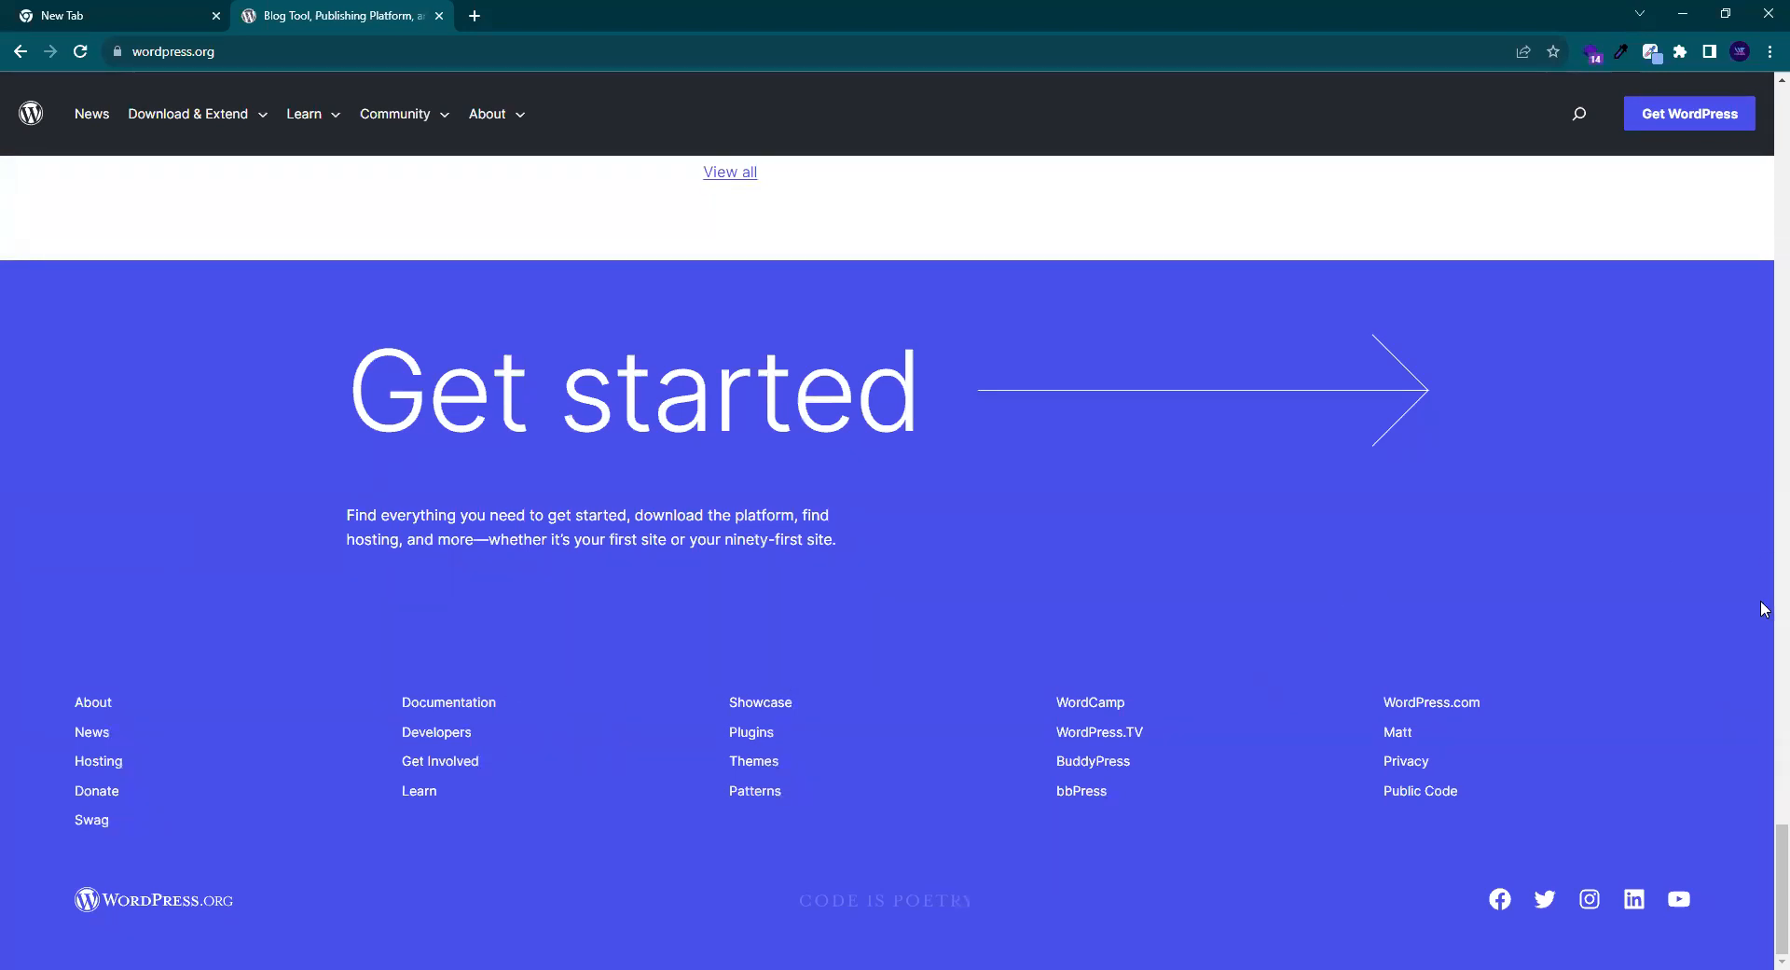
left_click_drag(1766, 872, 1764, 138)
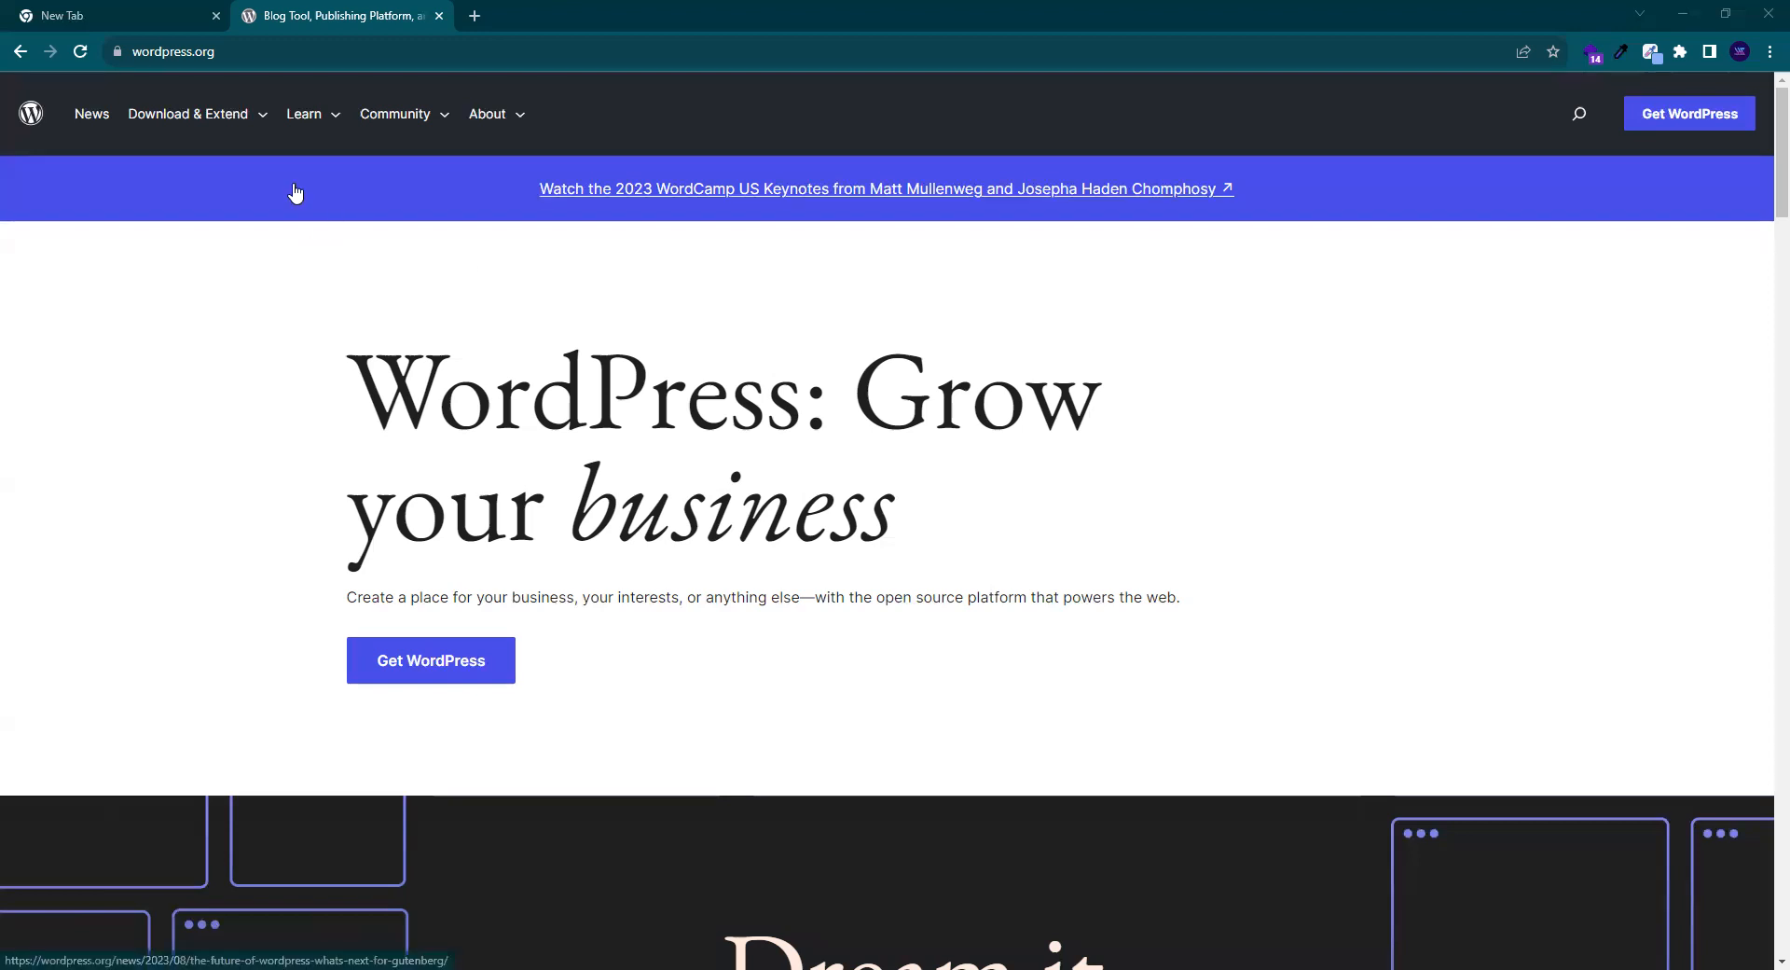
- In the first tab, load localhost/batch62/wp-admin by correcting the suggested batch61 address
left_click(117, 12)
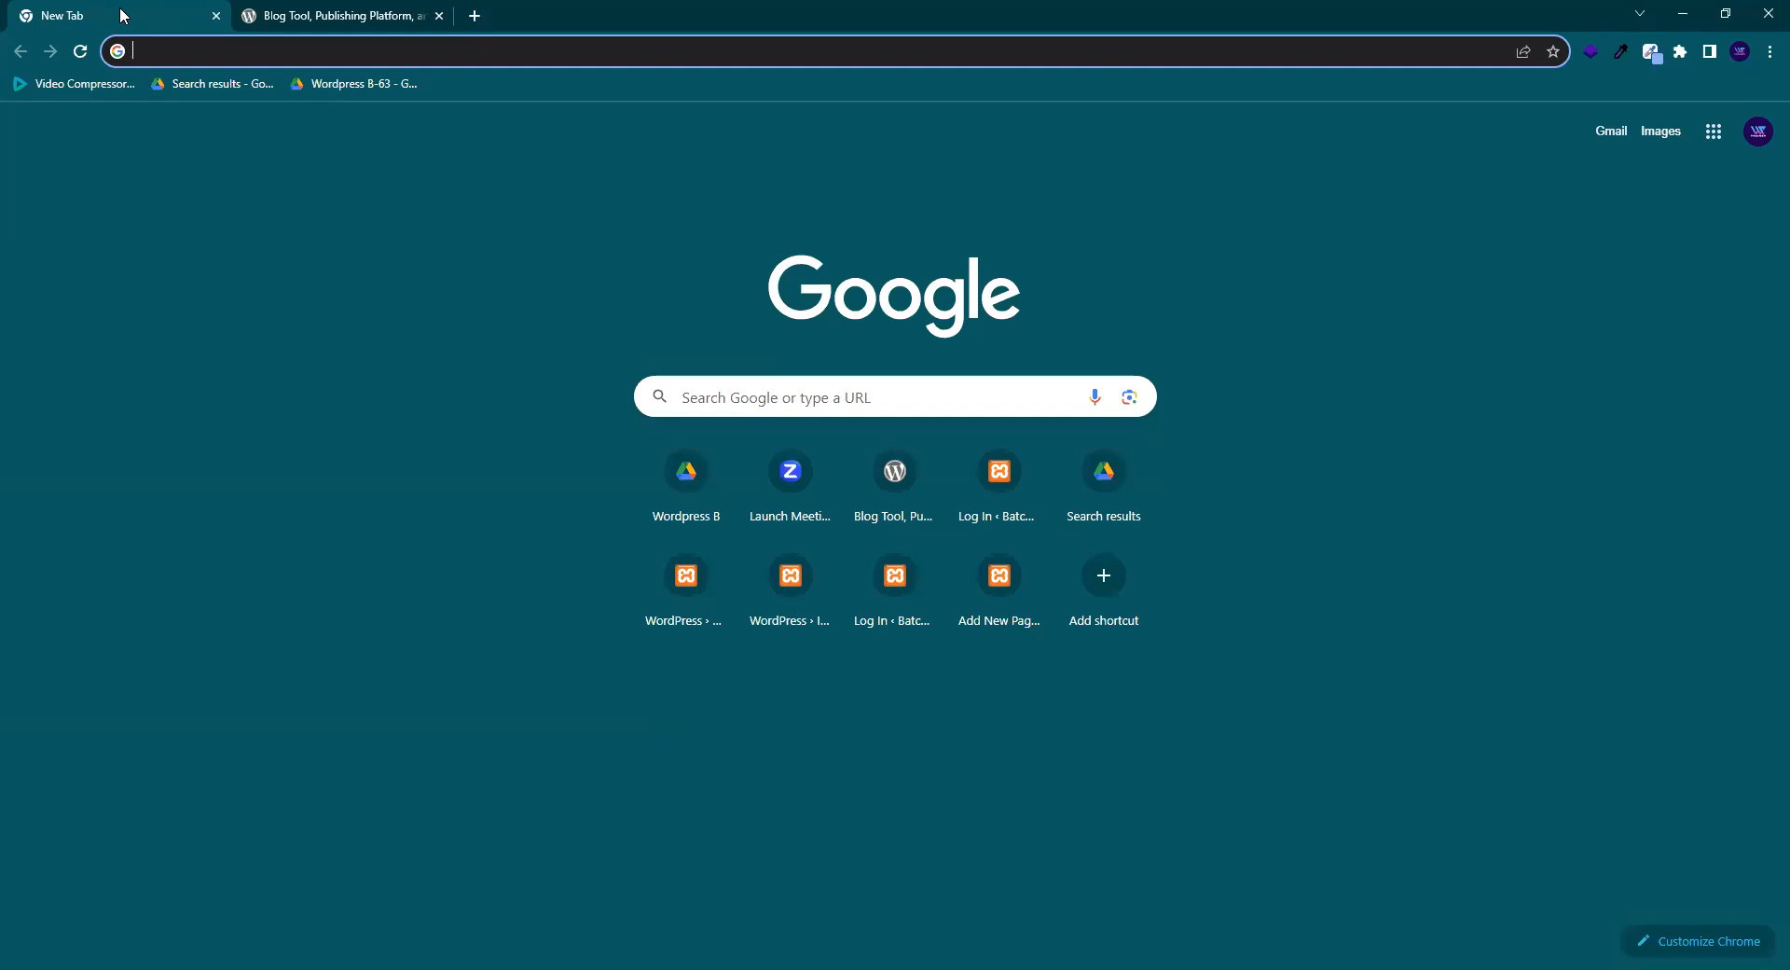
type("local")
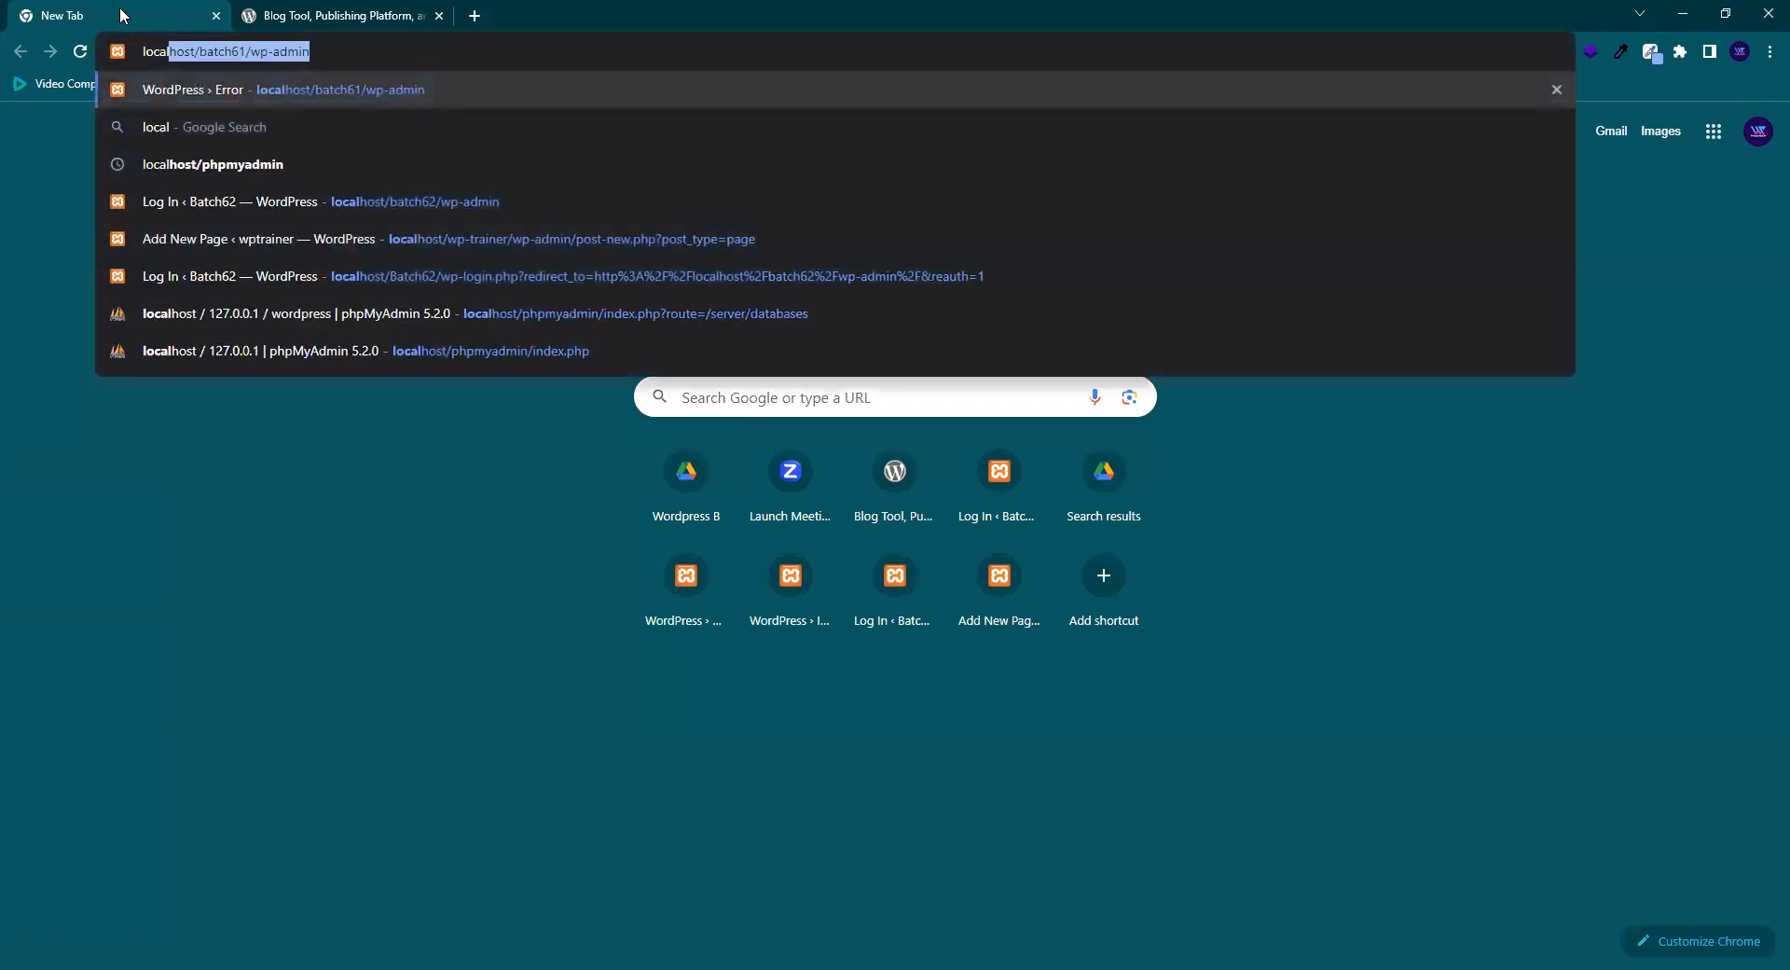
key("Right")
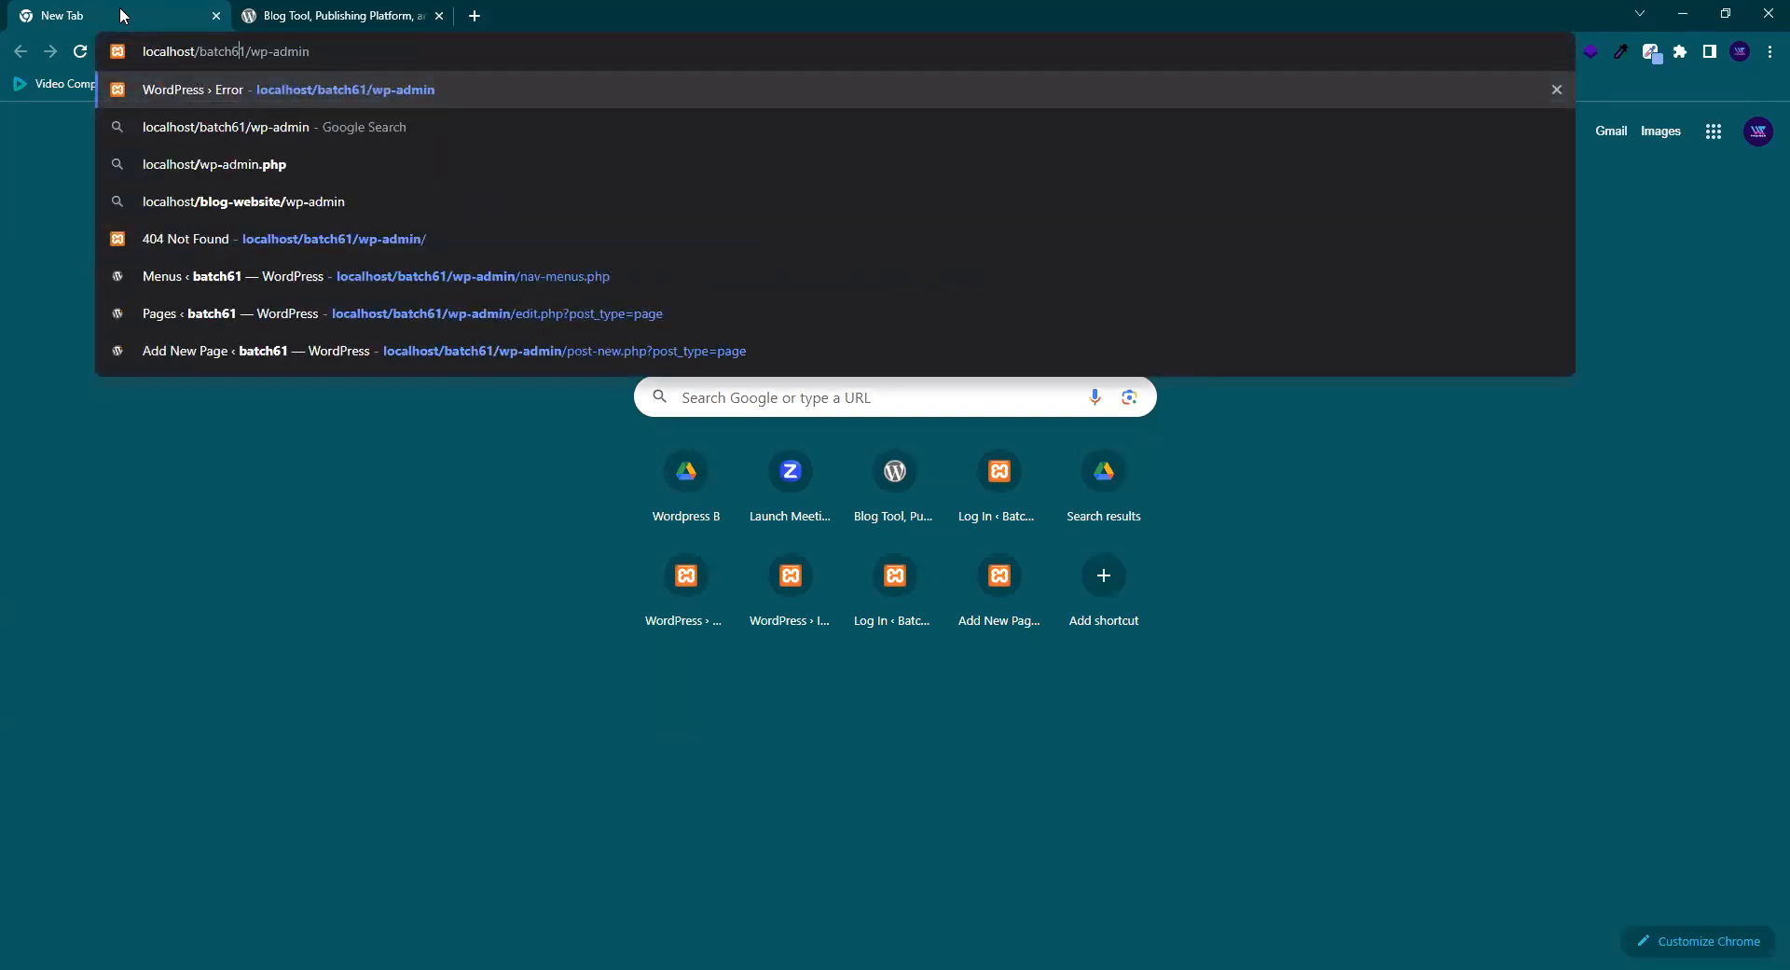
key("Delete")
type("2")
key("Return")
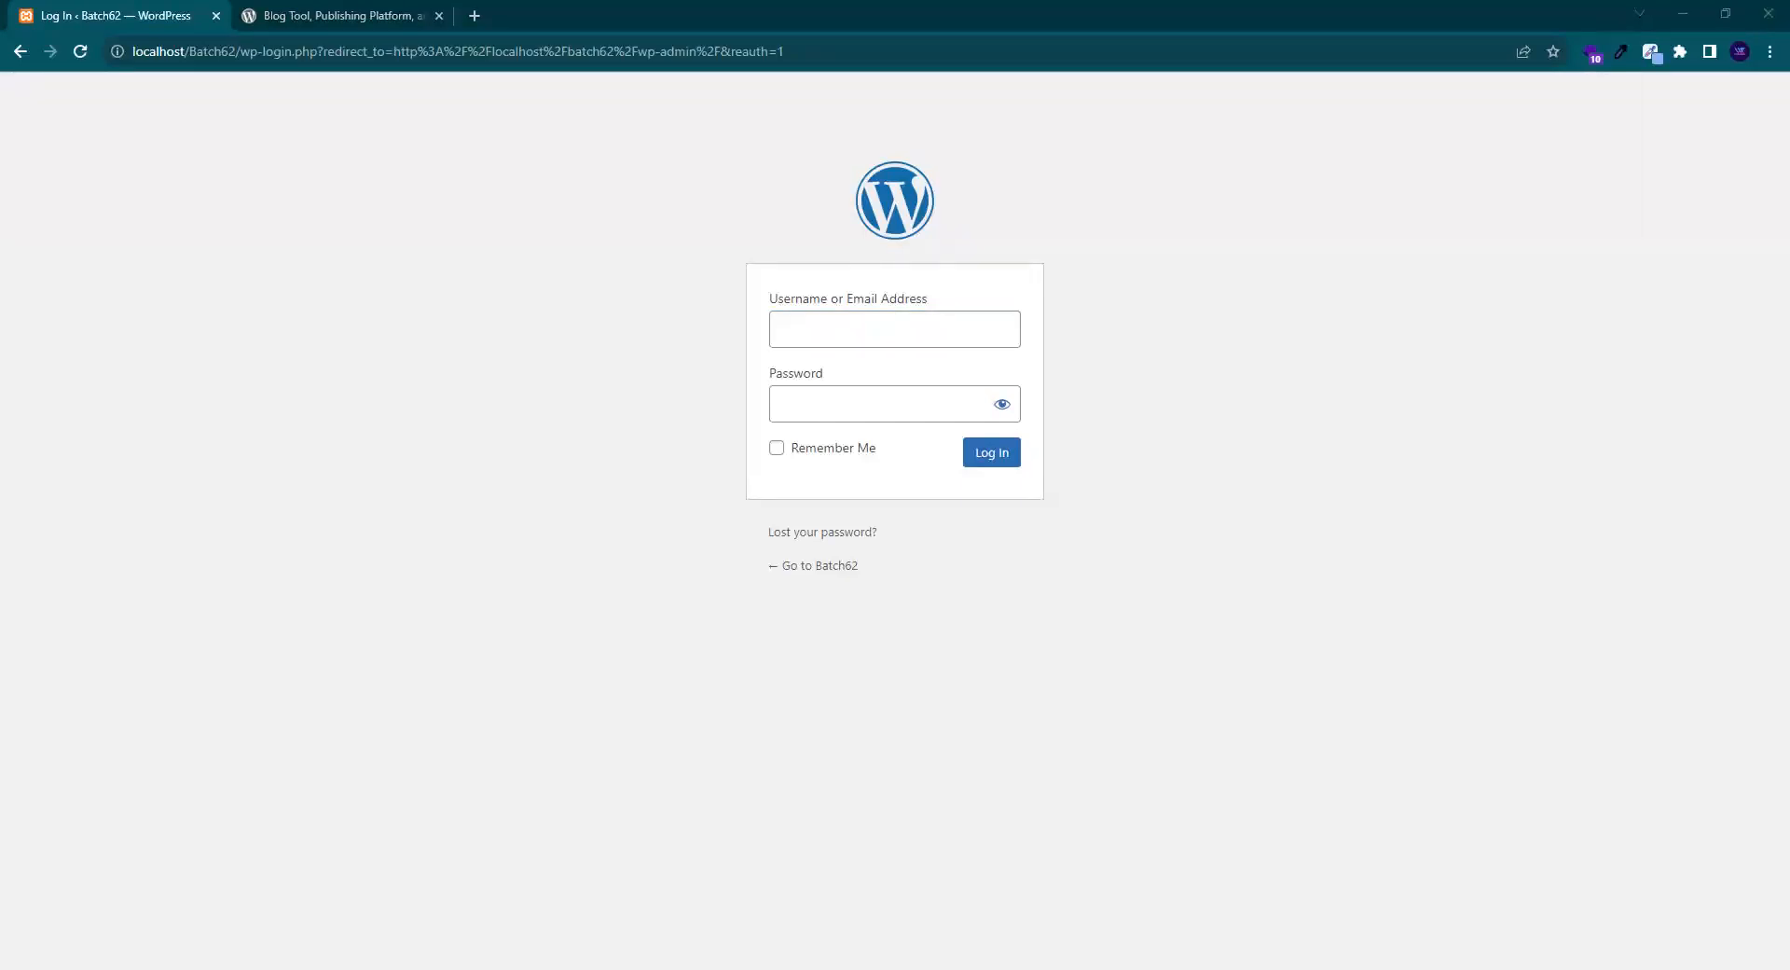
- Fill the Username with a saved entry, changing its last digit to 2
left_click(821, 336)
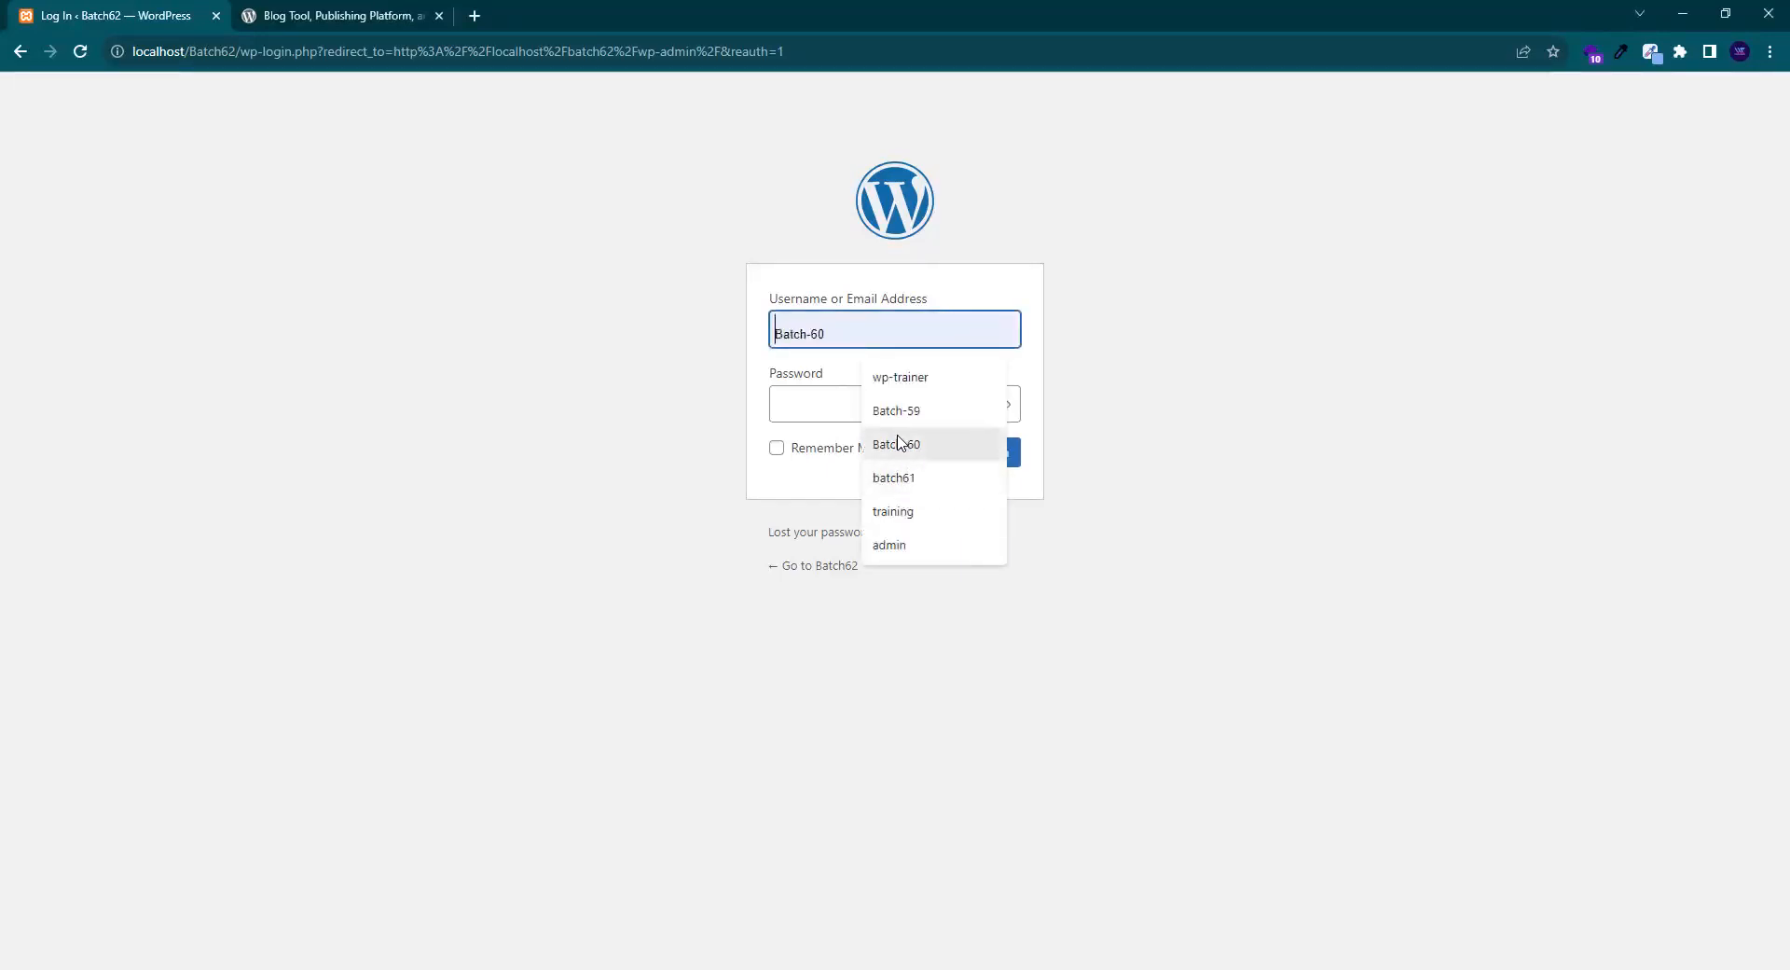
left_click(901, 443)
key("BackSpace")
type("2")
key("ctrl+a")
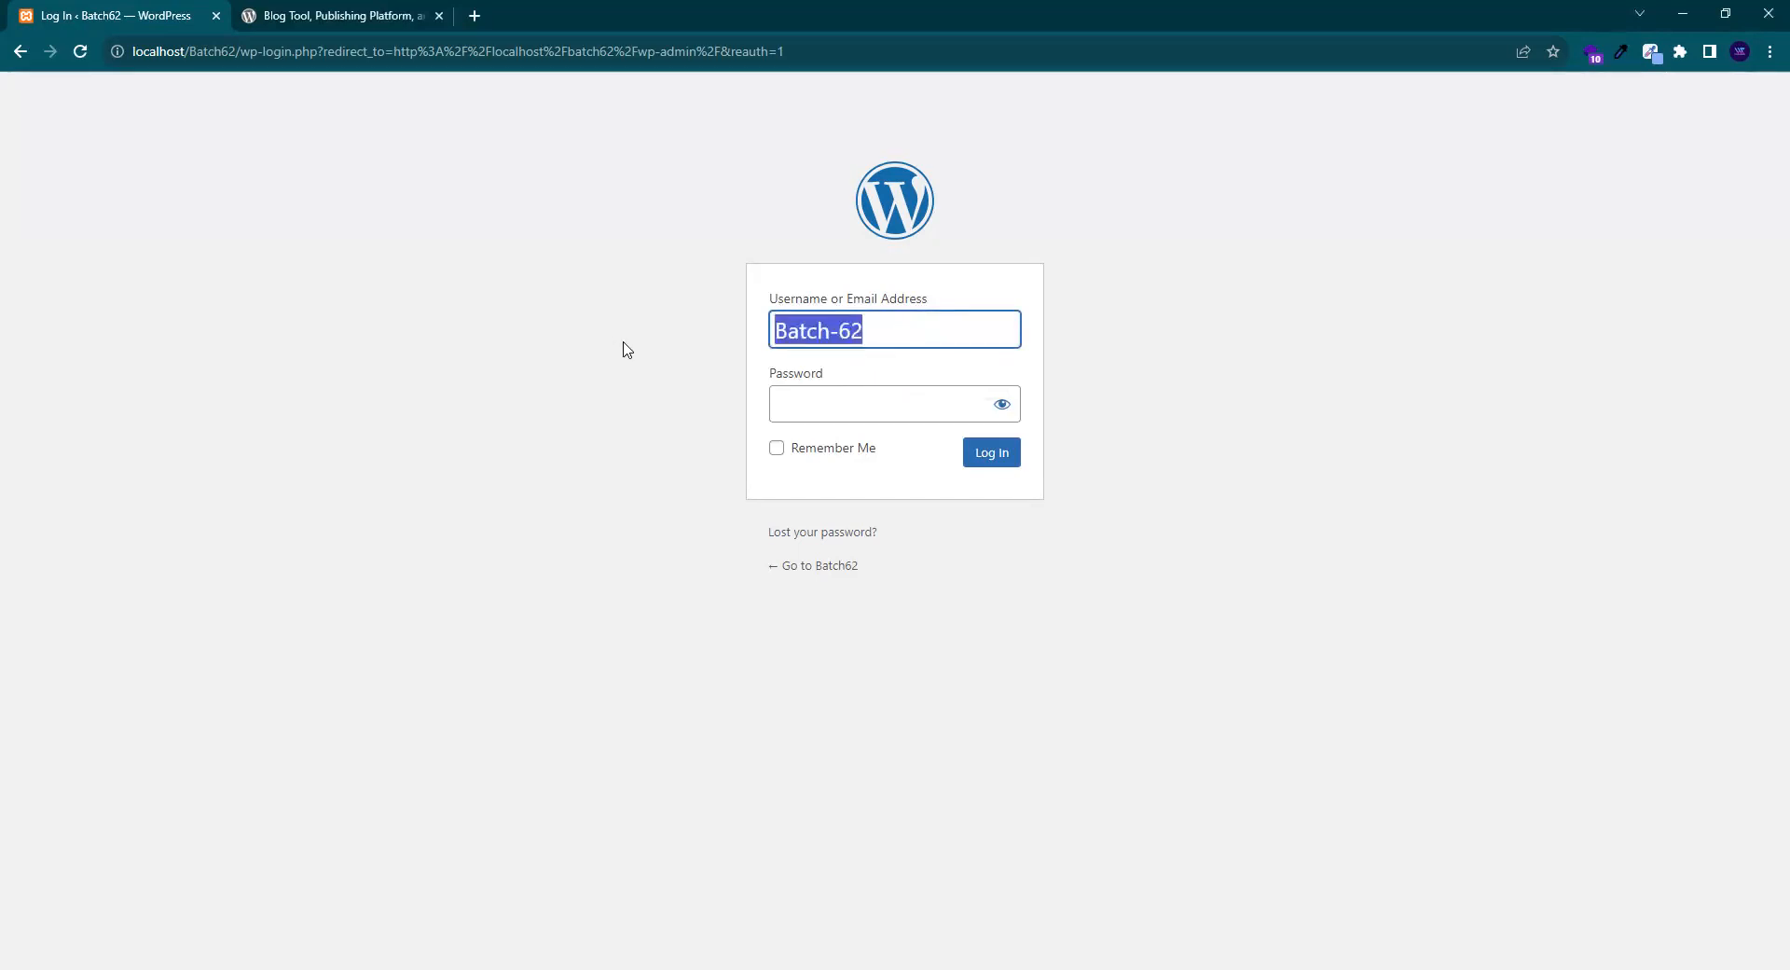
- Paste the copied text as the password and submit the login
left_click(789, 407)
key("ctrl+v")
left_click(1001, 404)
left_click(1001, 404)
left_click(992, 455)
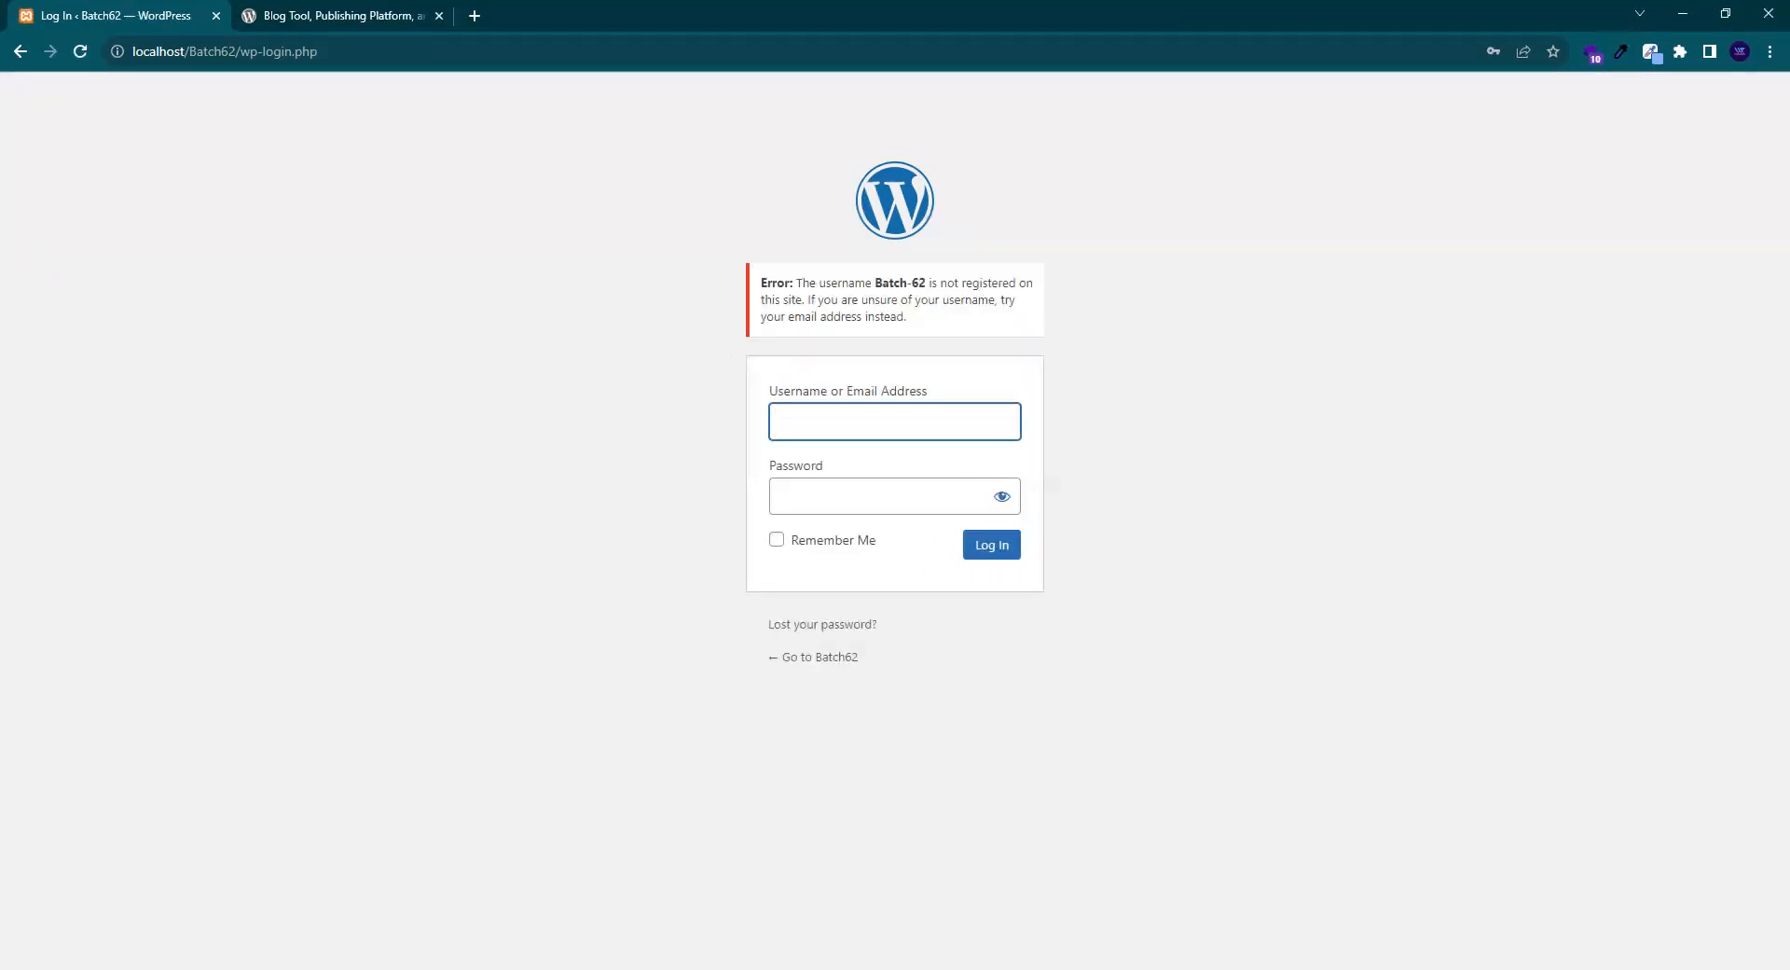
- Log in with username Batch62 and a new password, then type another password
key("alt+Tab")
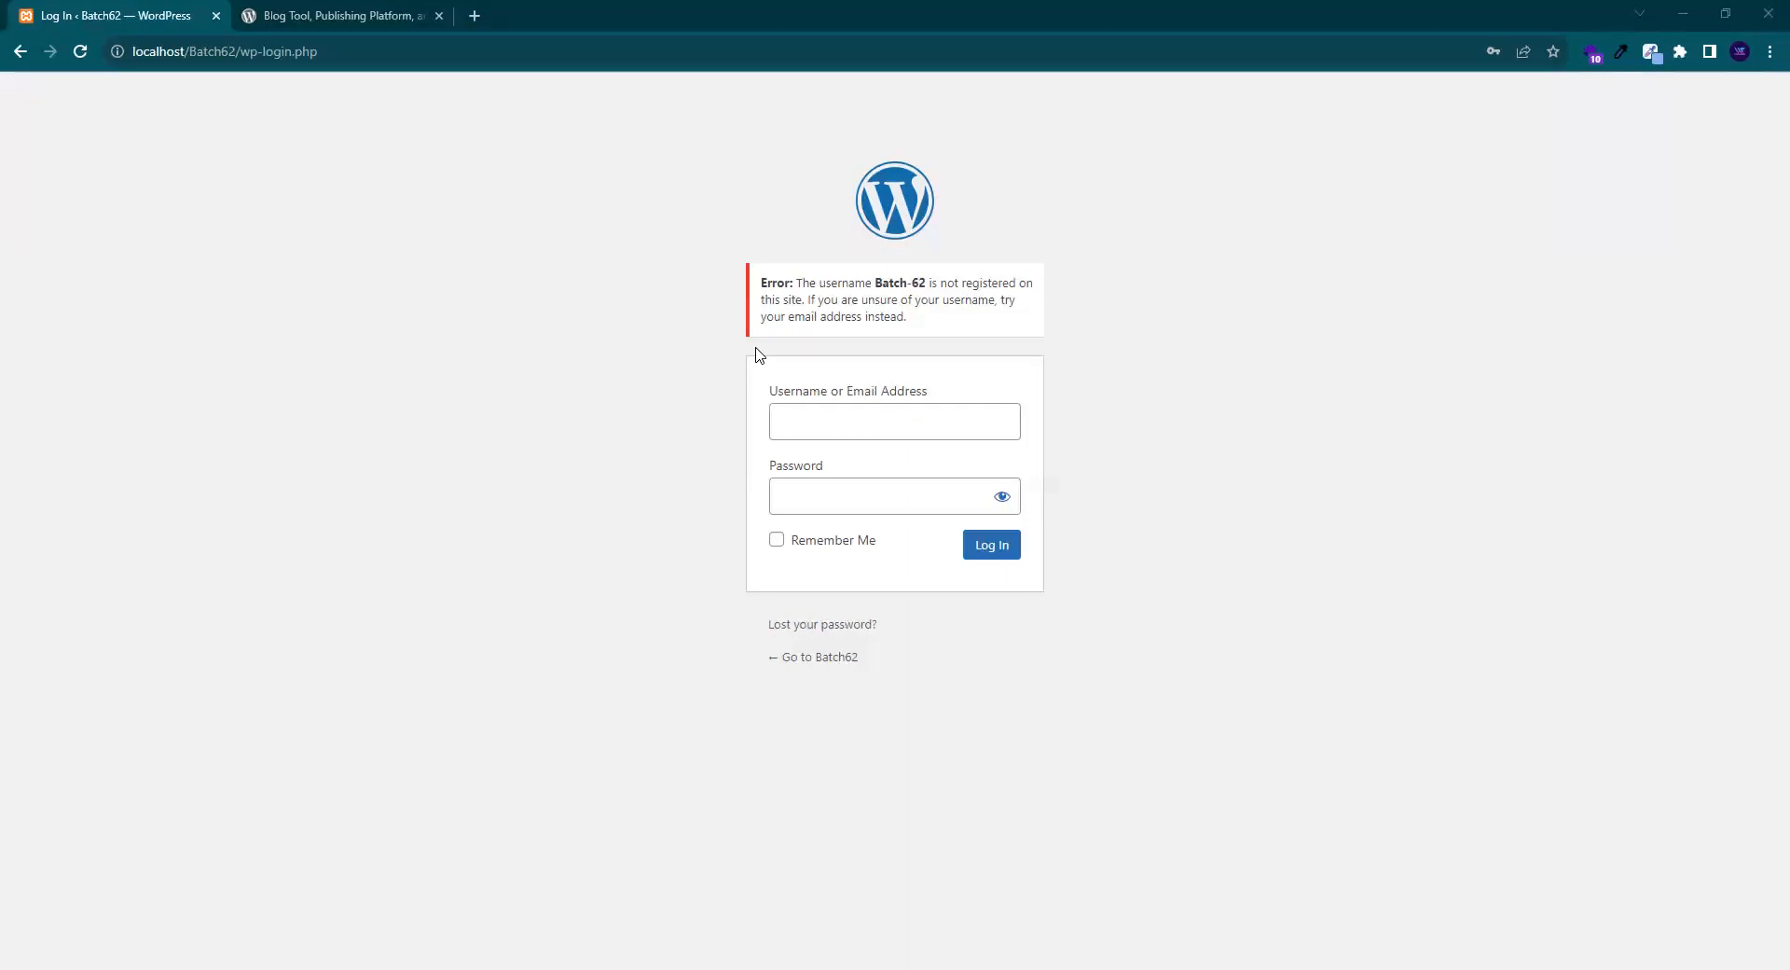
left_click(858, 411)
type("Batch62")
left_click(809, 498)
type("•••••••")
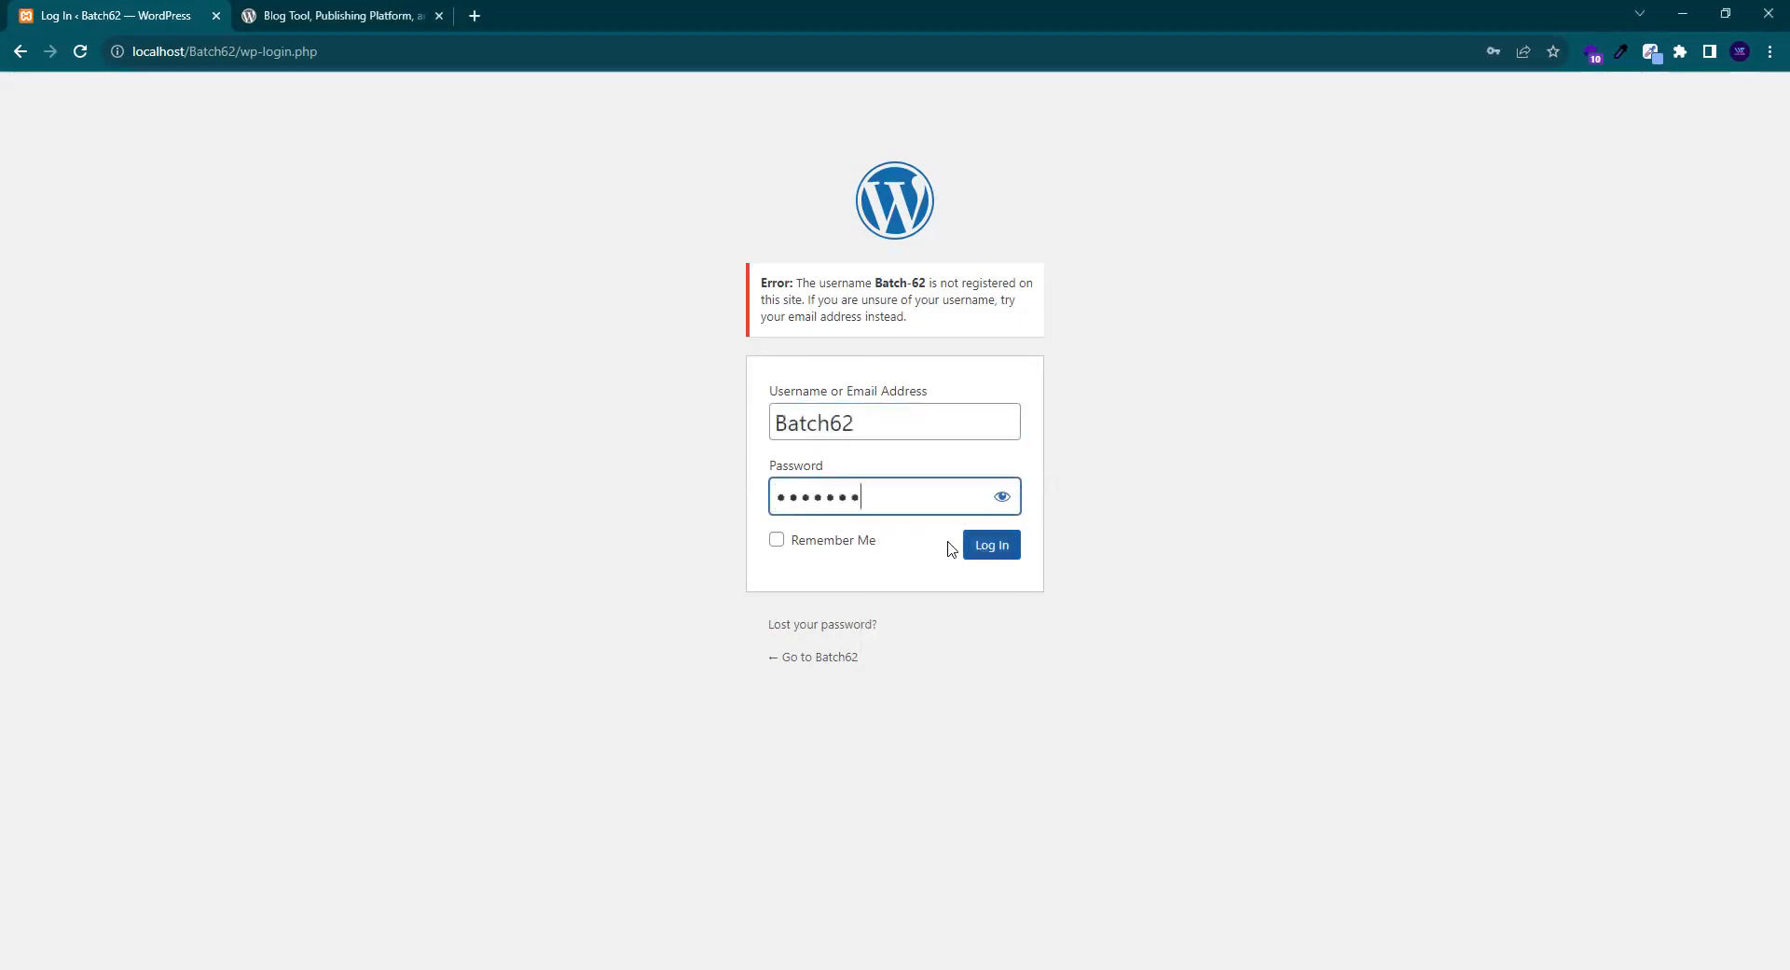
type("•••")
left_click(987, 549)
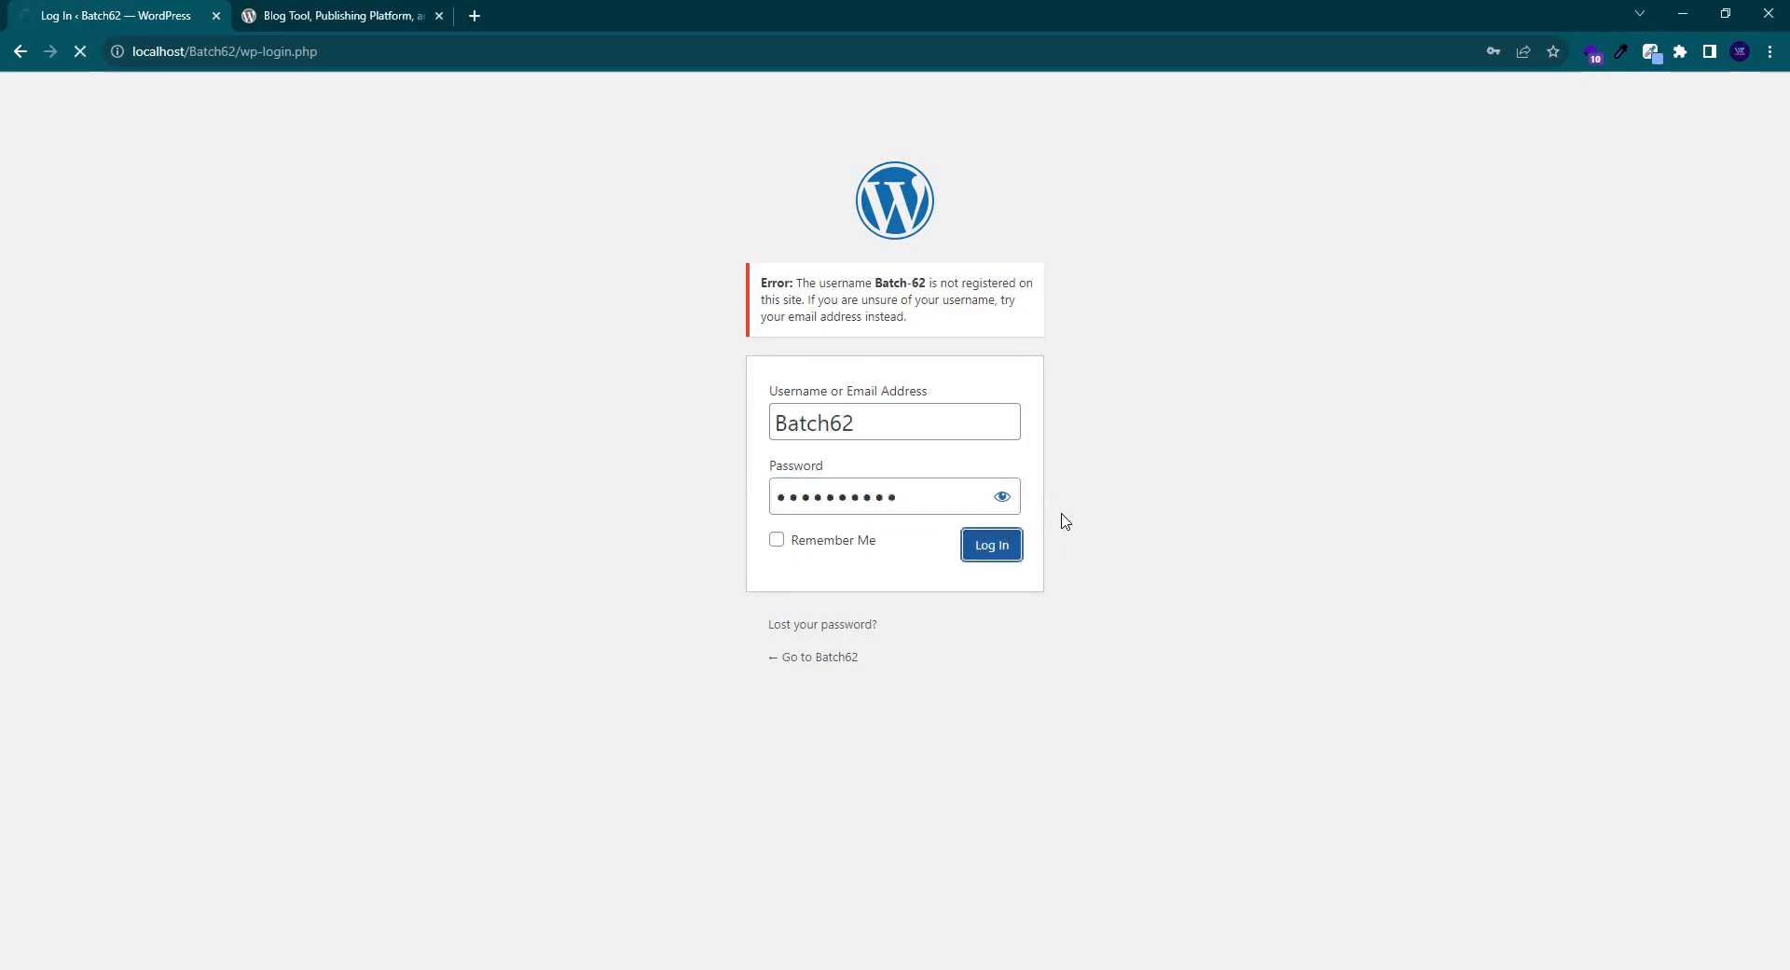
type("•••••••1234")
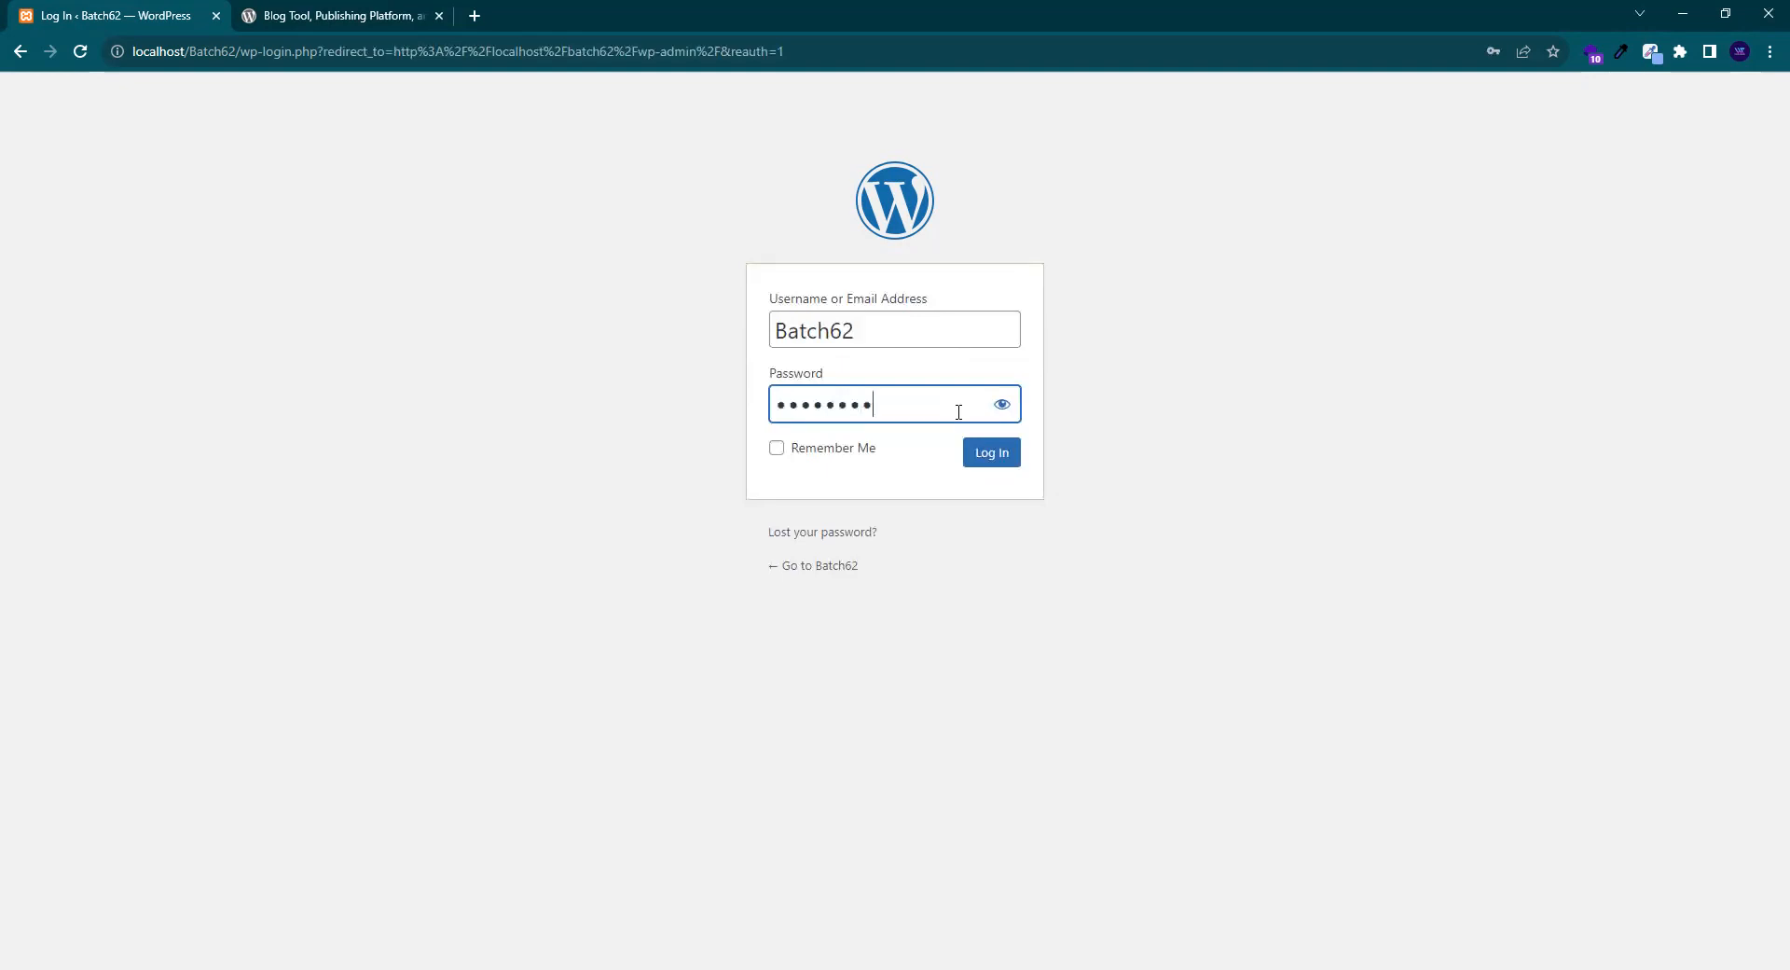
- Reveal the password, correct its trailing digits, and resubmit the login
left_click(1003, 408)
left_click(956, 408)
key("BackSpace")
key("BackSpace")
key("BackSpace")
key("BackSpace")
type("123")
left_click(1013, 451)
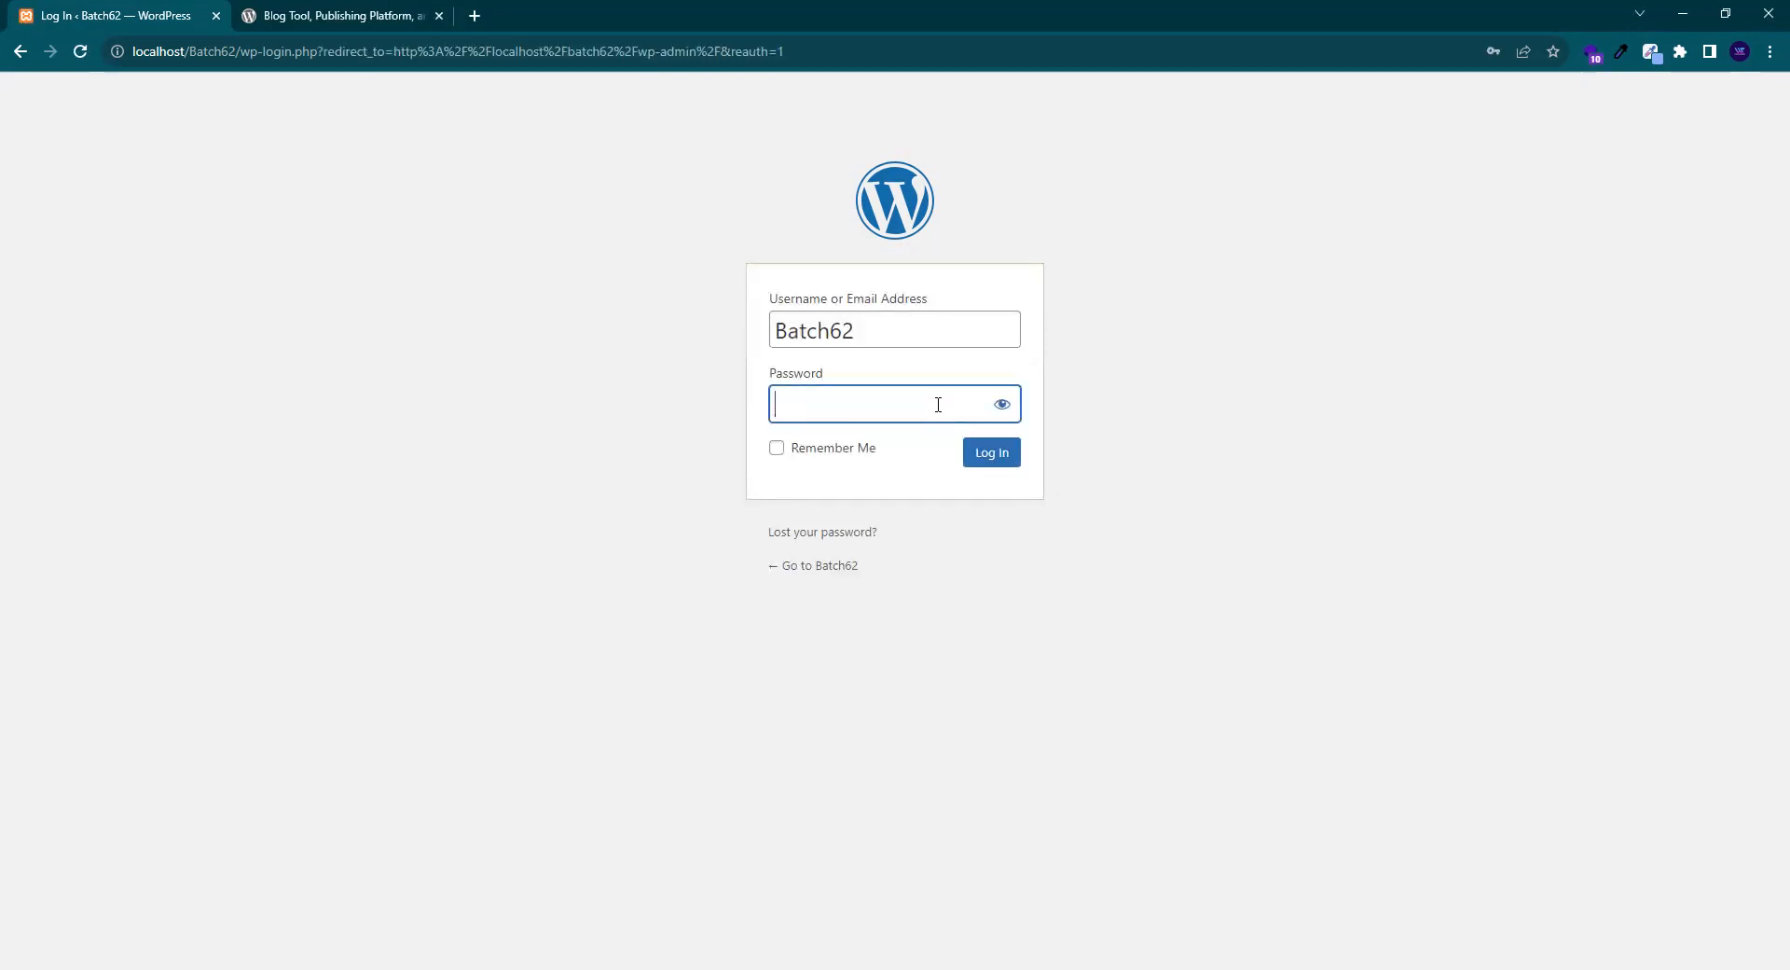
- Select the Batch62 username already in the Username field
left_click_drag(875, 299, 545, 338)
left_click(858, 333)
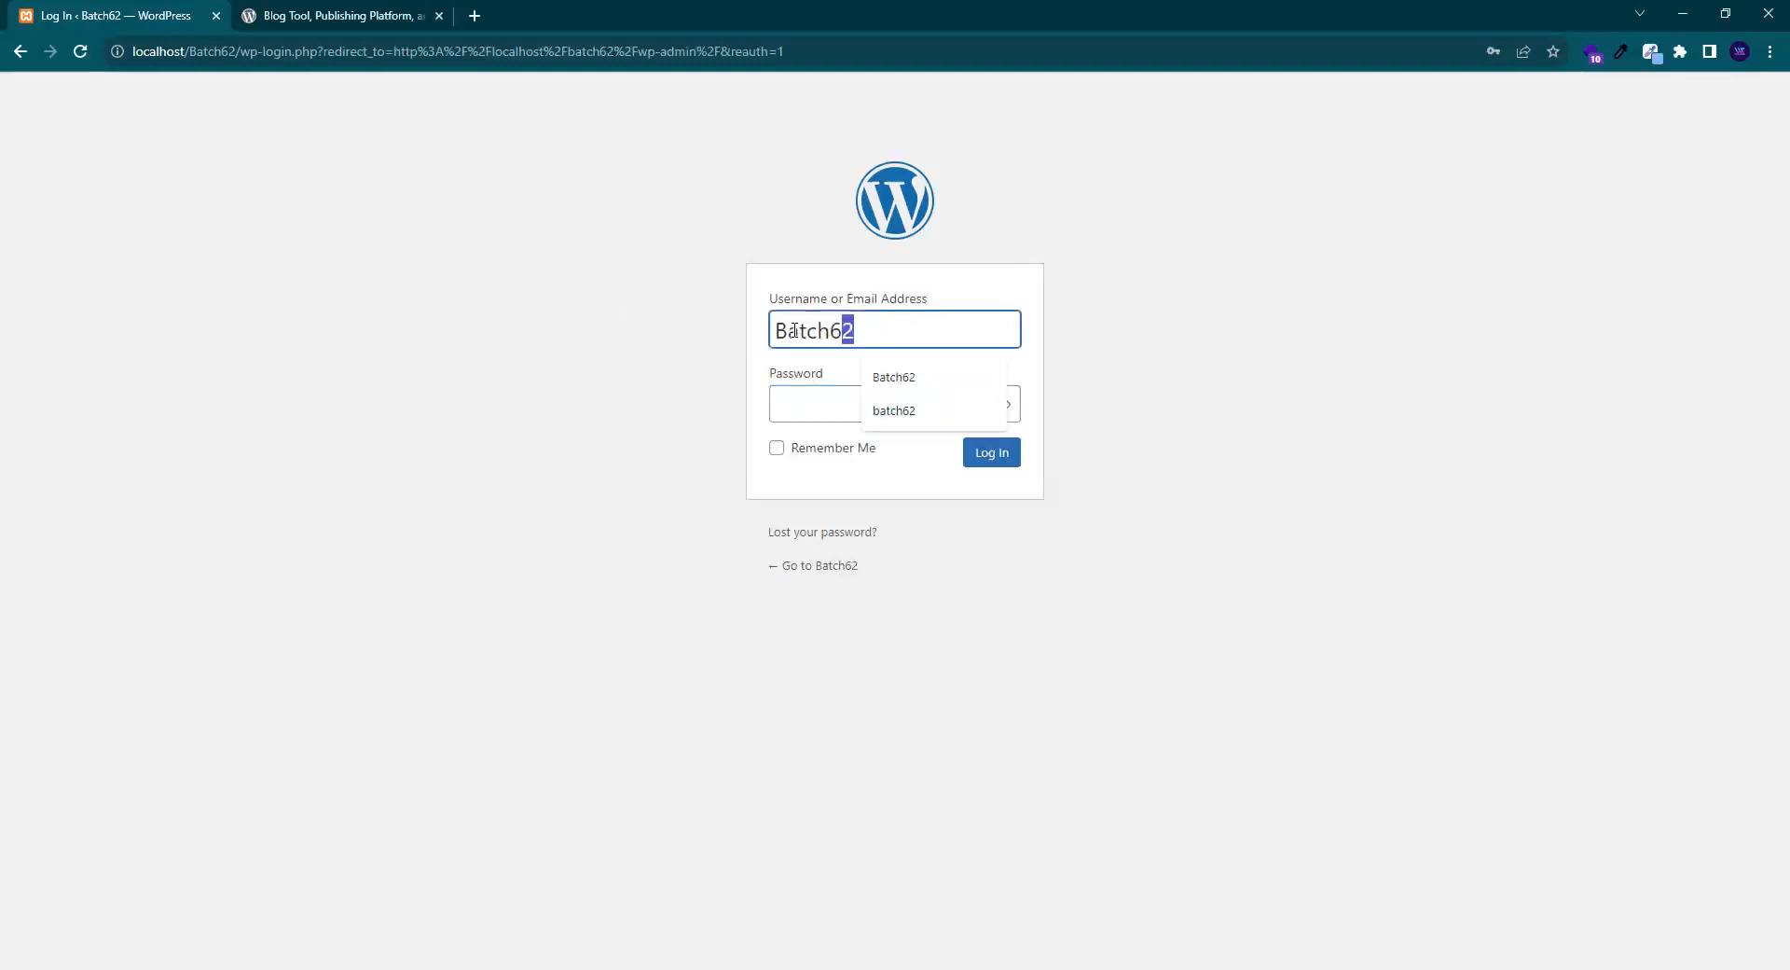
double_click(867, 334)
- Retype the account password, show it as plain text to fix mistyped characters, and submit
left_click(843, 404)
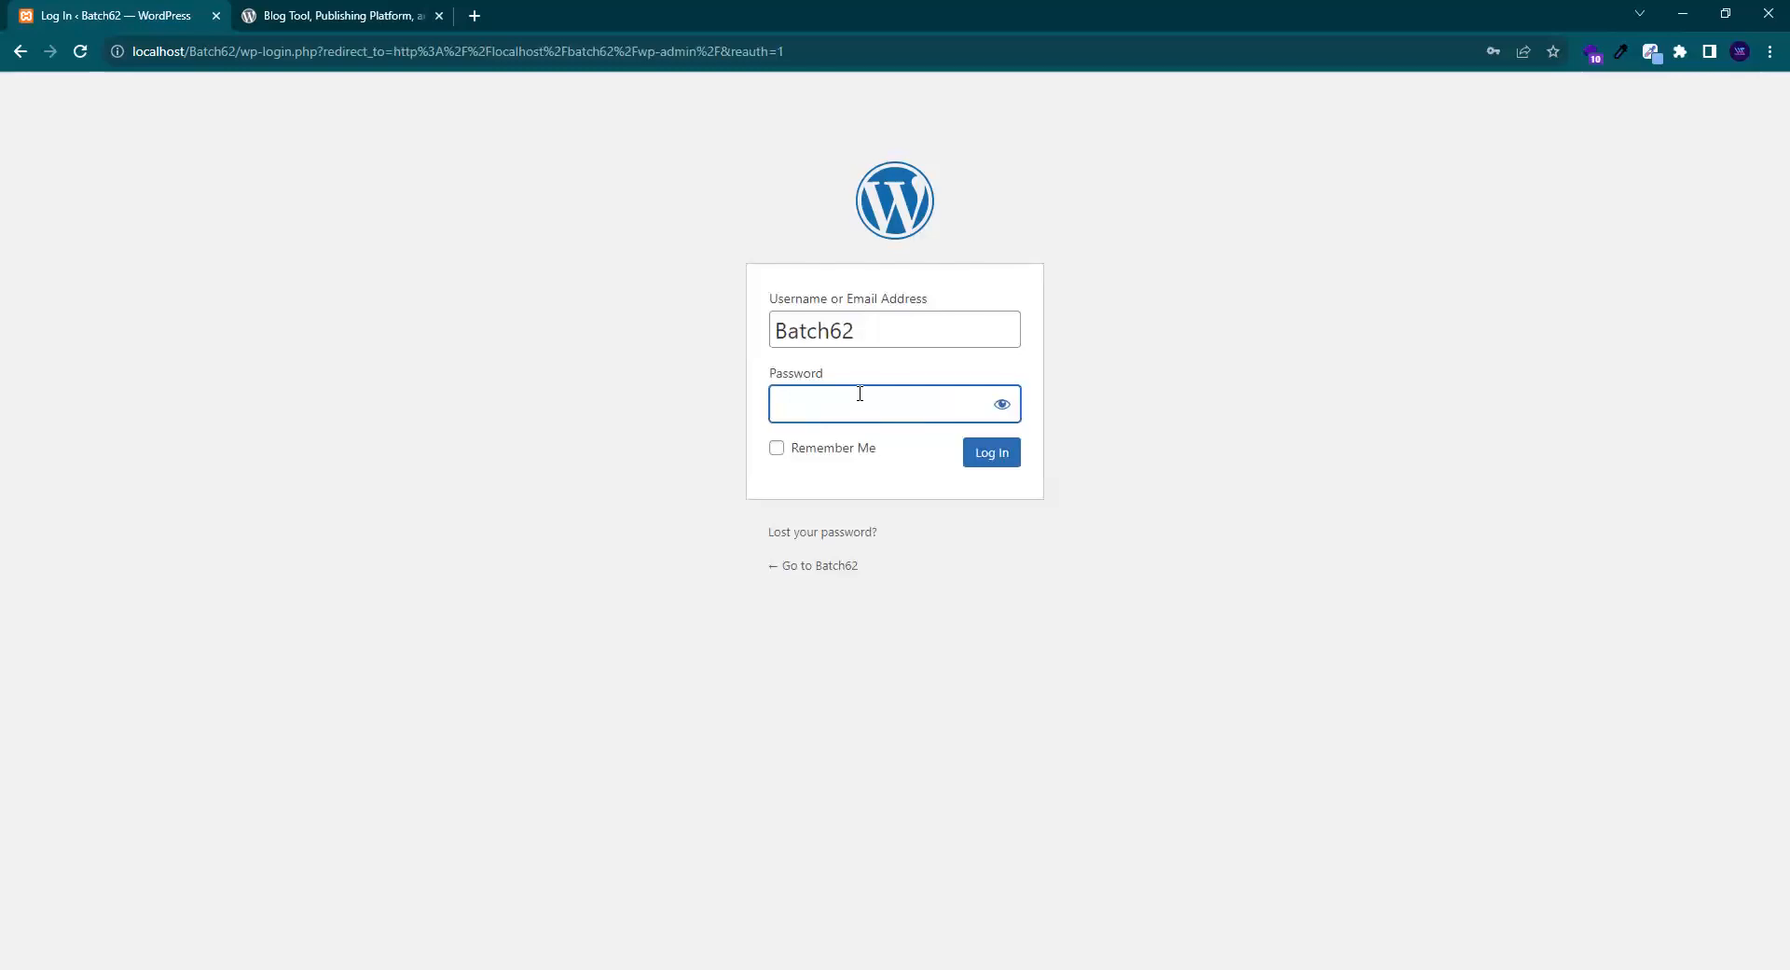
type("•••••")
left_click(1001, 404)
key("BackSpace")
key("BackSpace")
key("BackSpace")
type("th")
key("BackSpace")
type("ch62123")
key("Return")
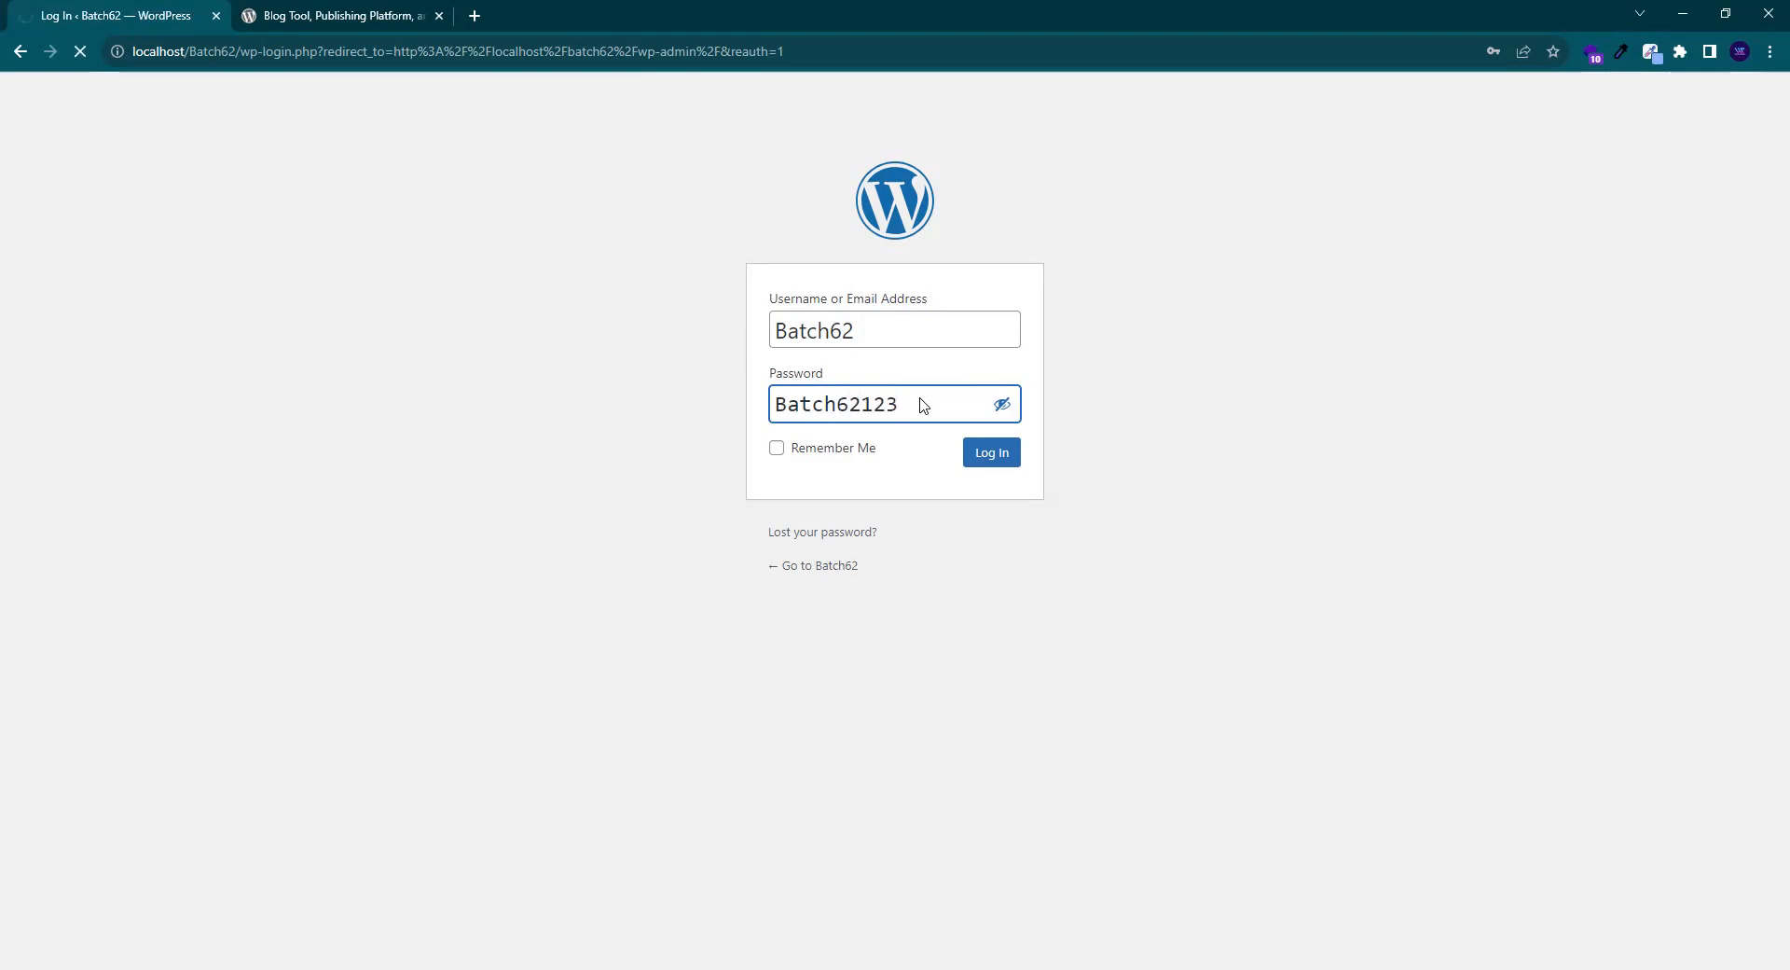
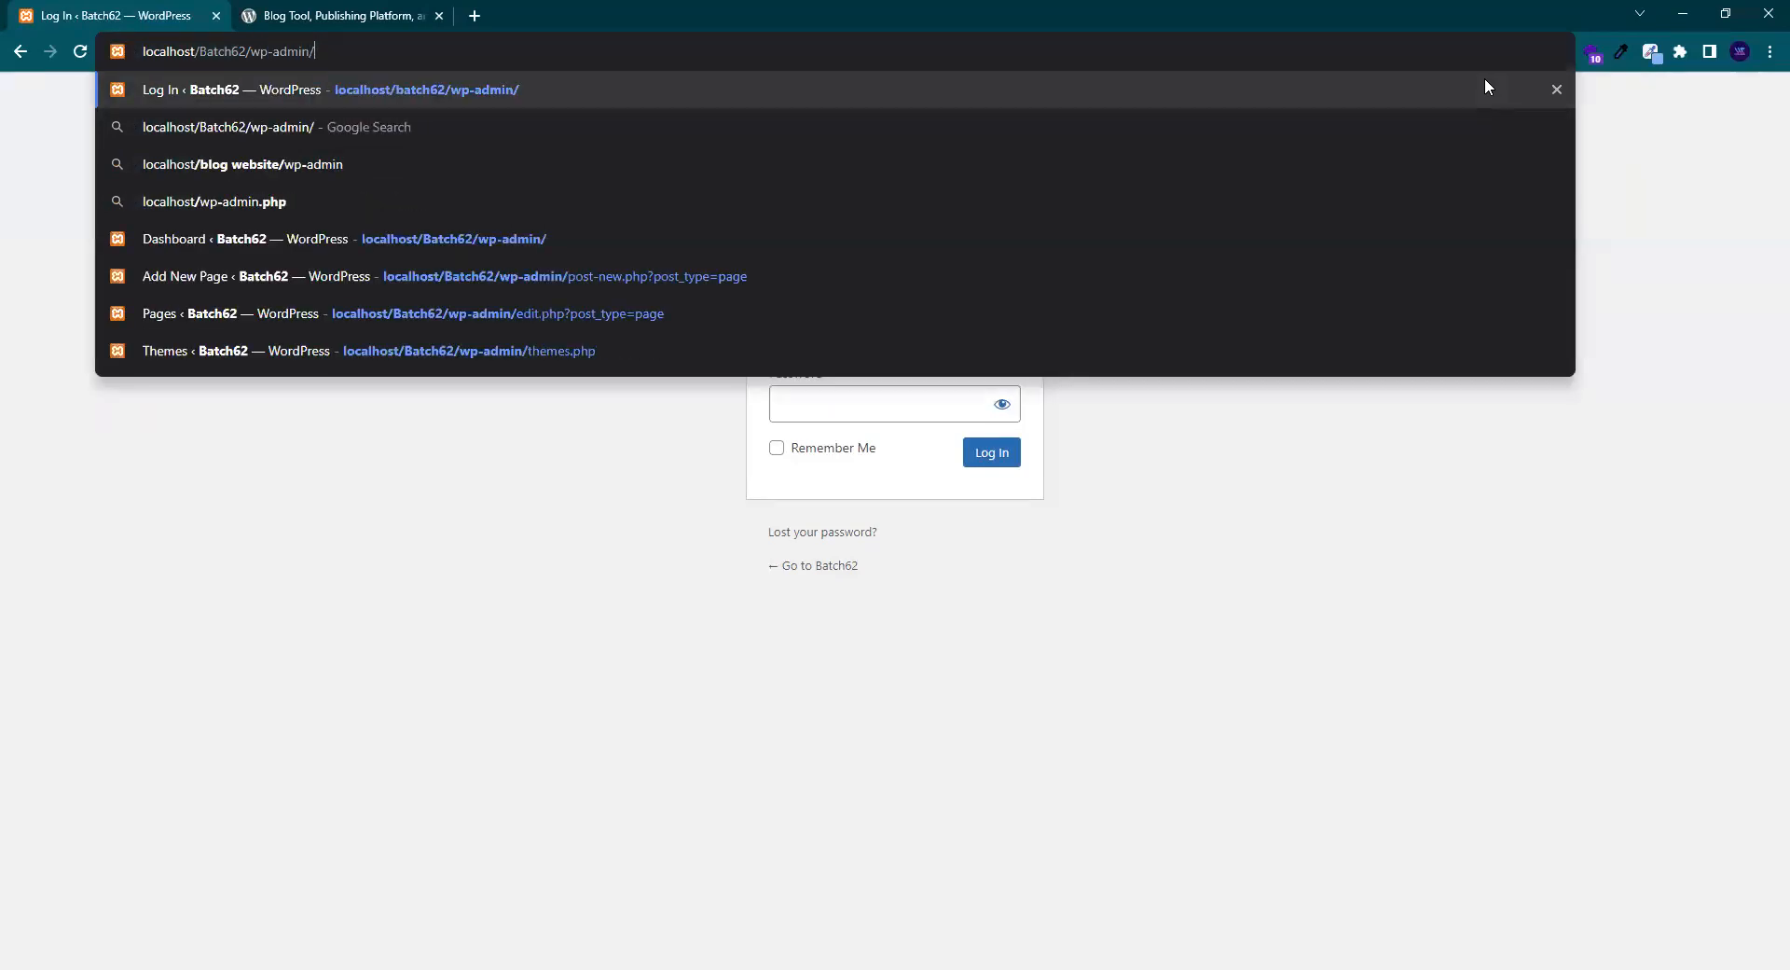
- Load localhost/Batch62/wp-admin/ and log in as Batch62 with the account password
key("Return")
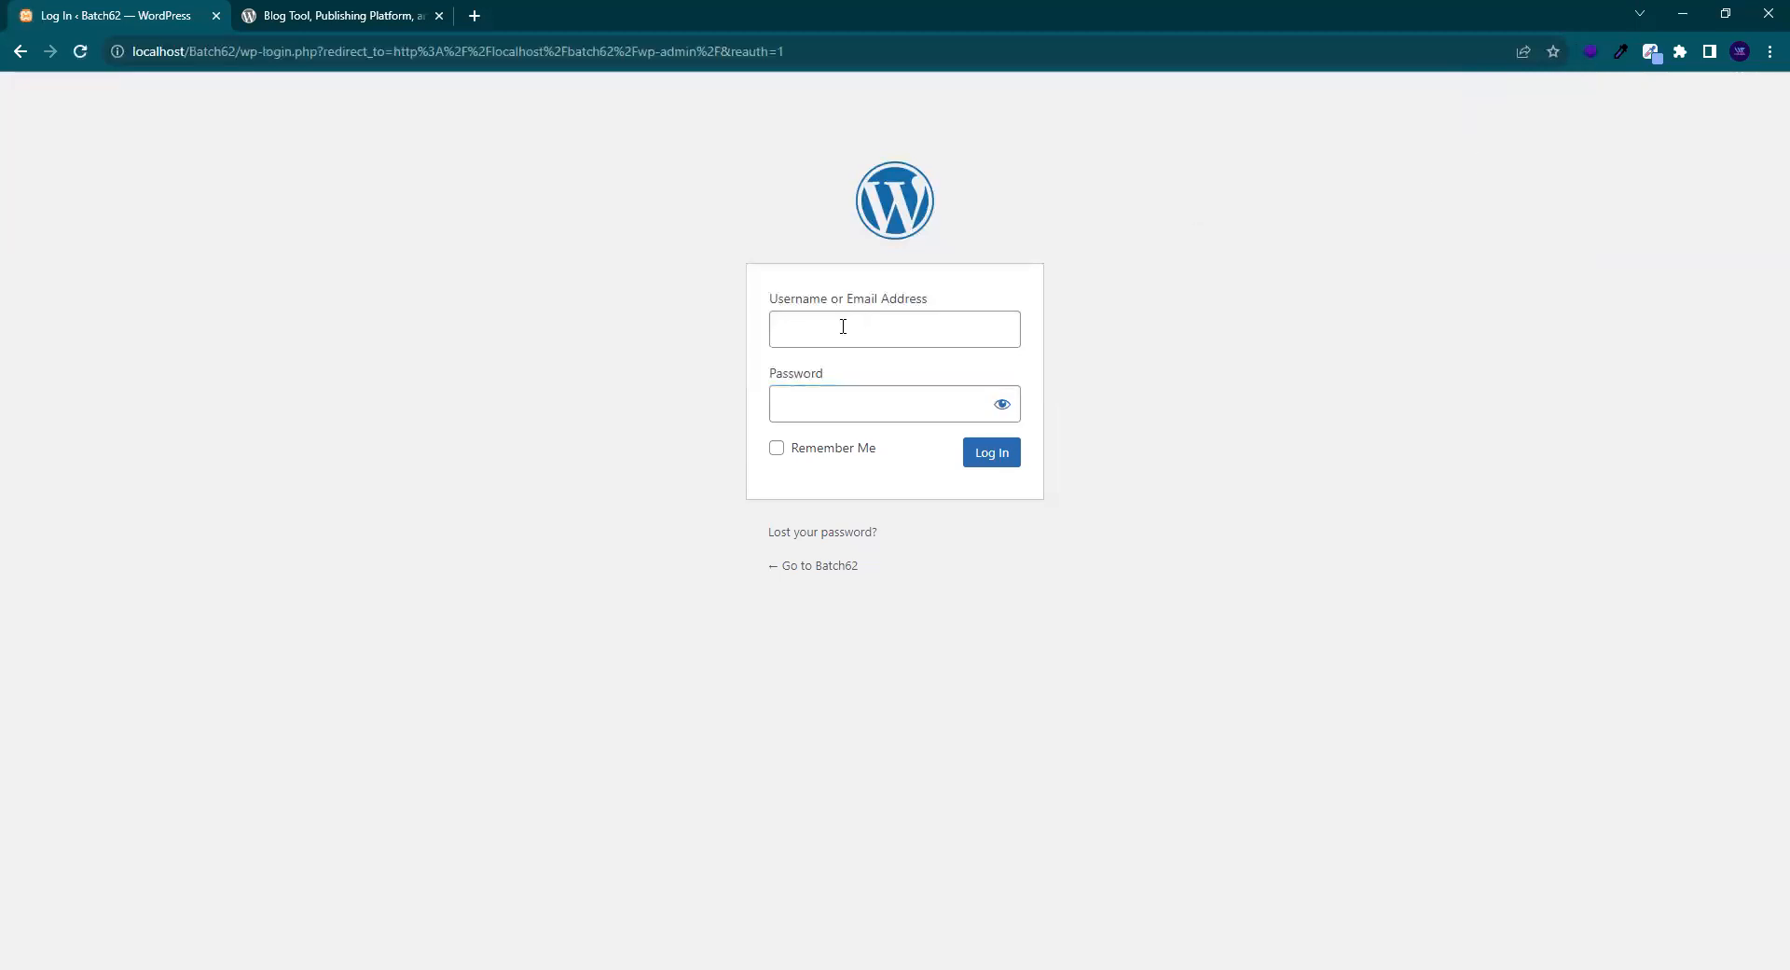
left_click(856, 333)
type("Batch62")
left_click(801, 407)
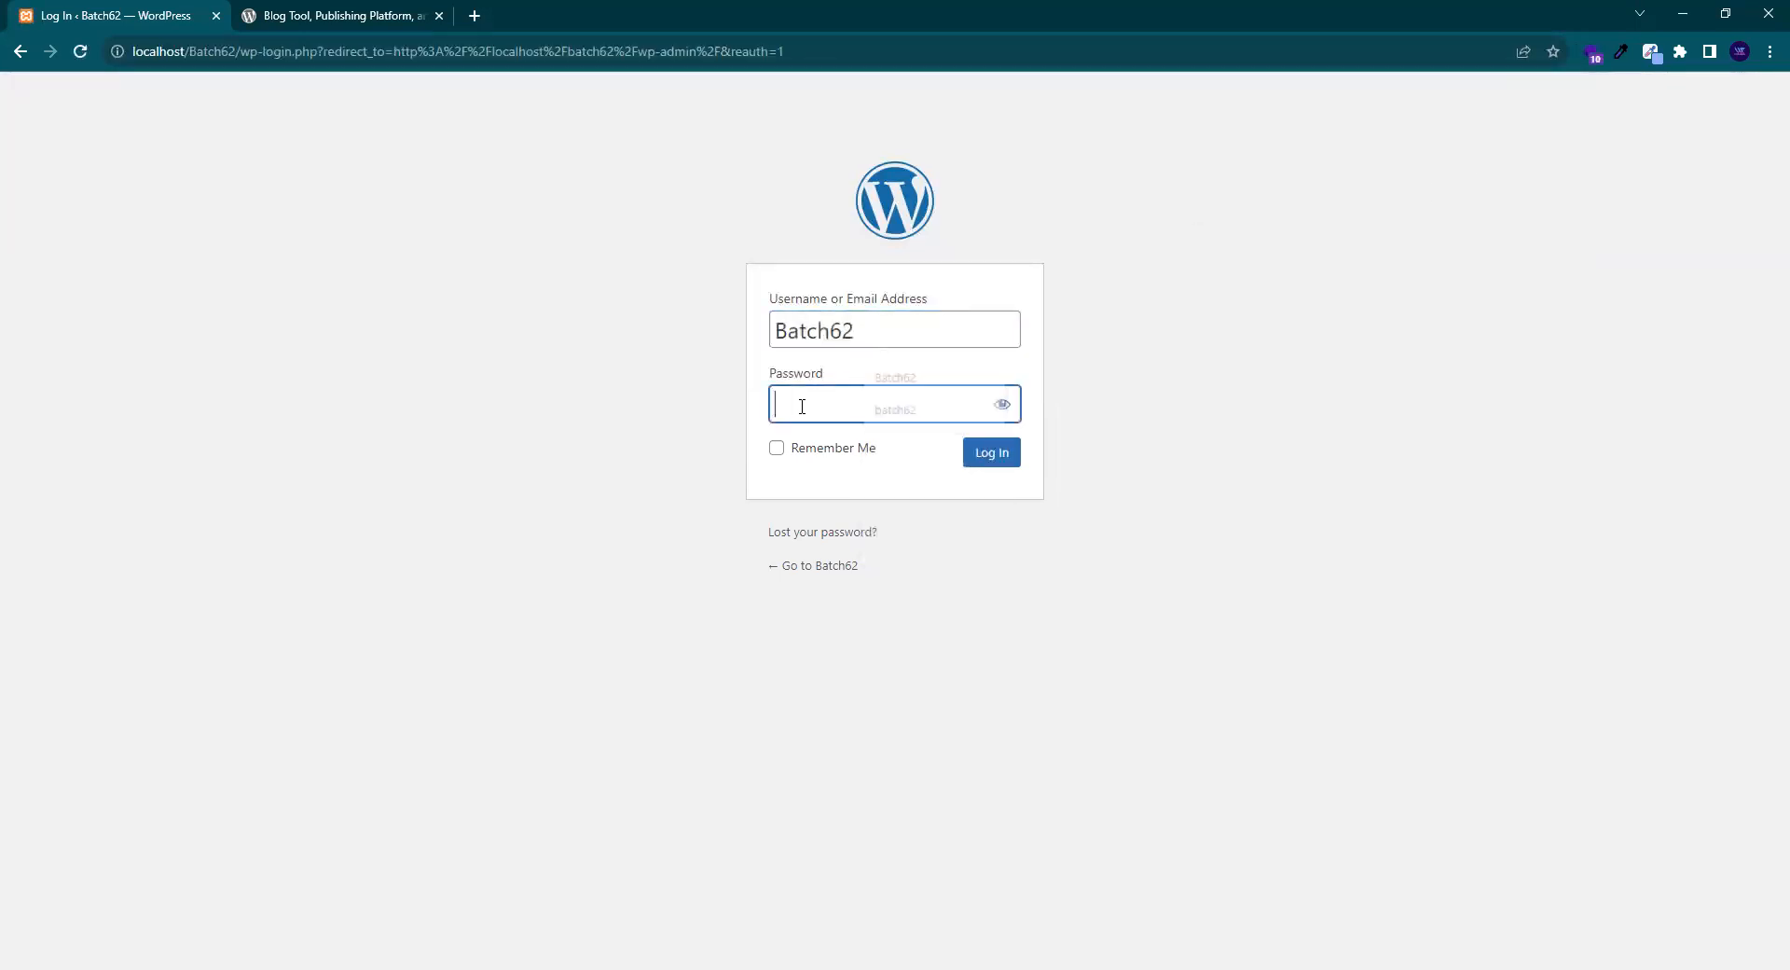
type("••••••••••")
key("Return")
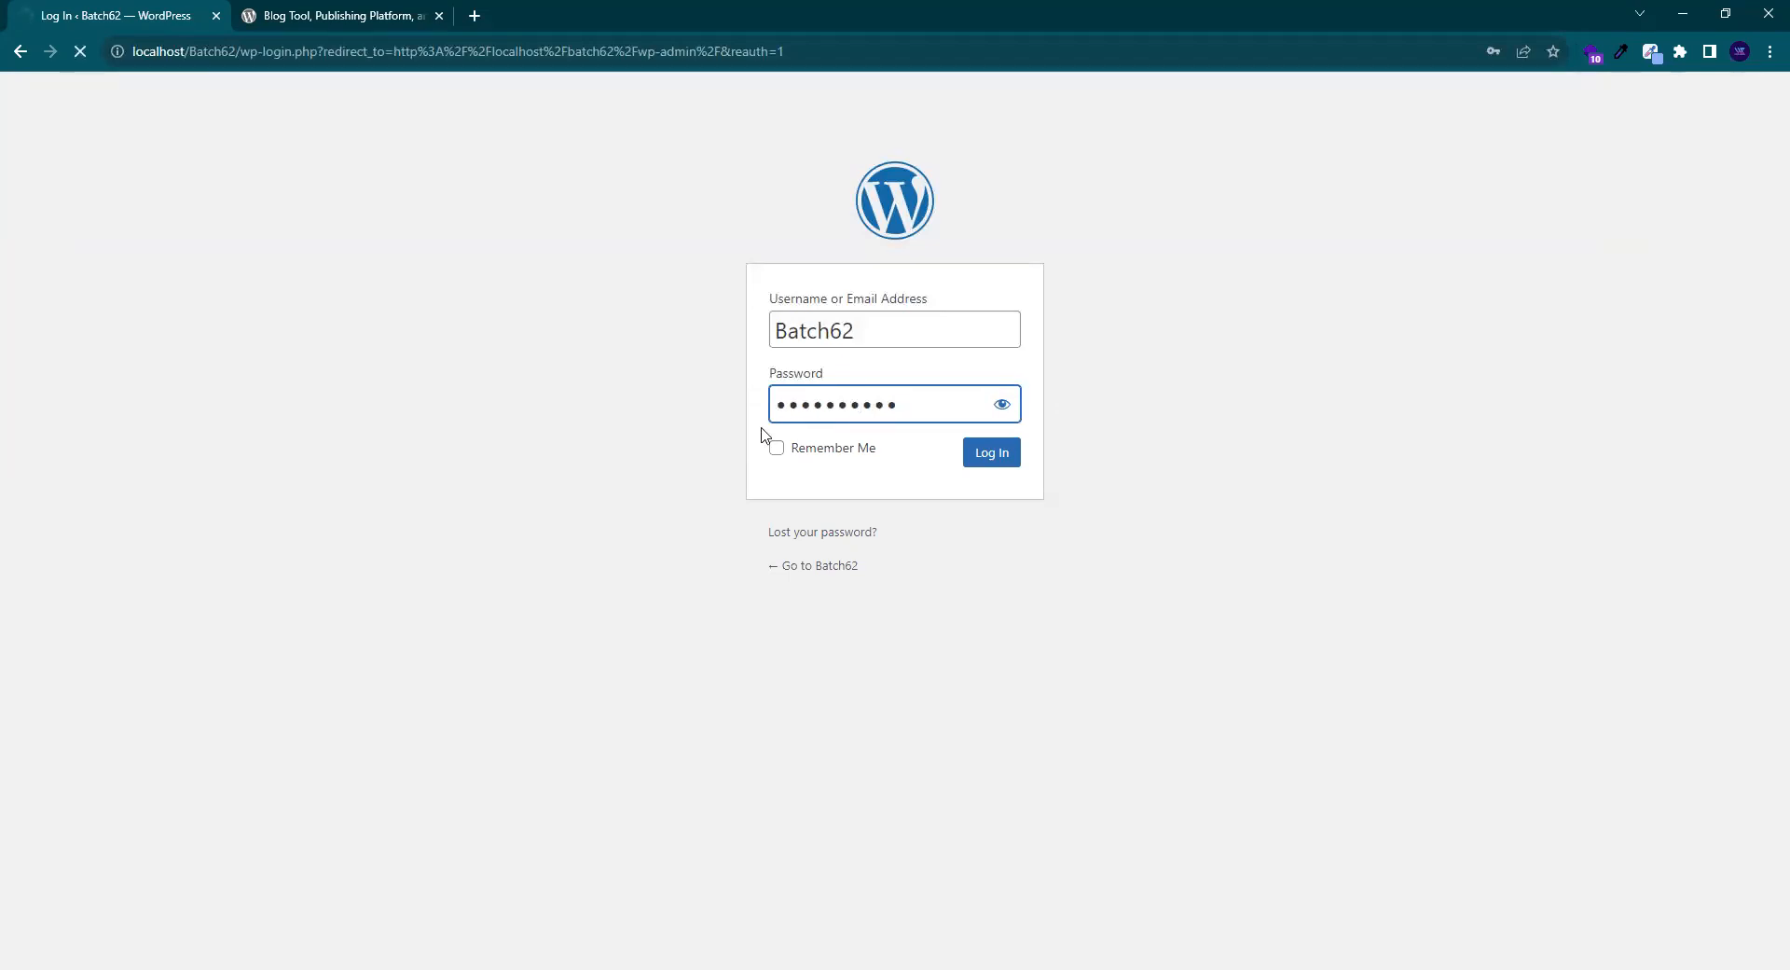
type("••••••••••")
key("alt+Tab")
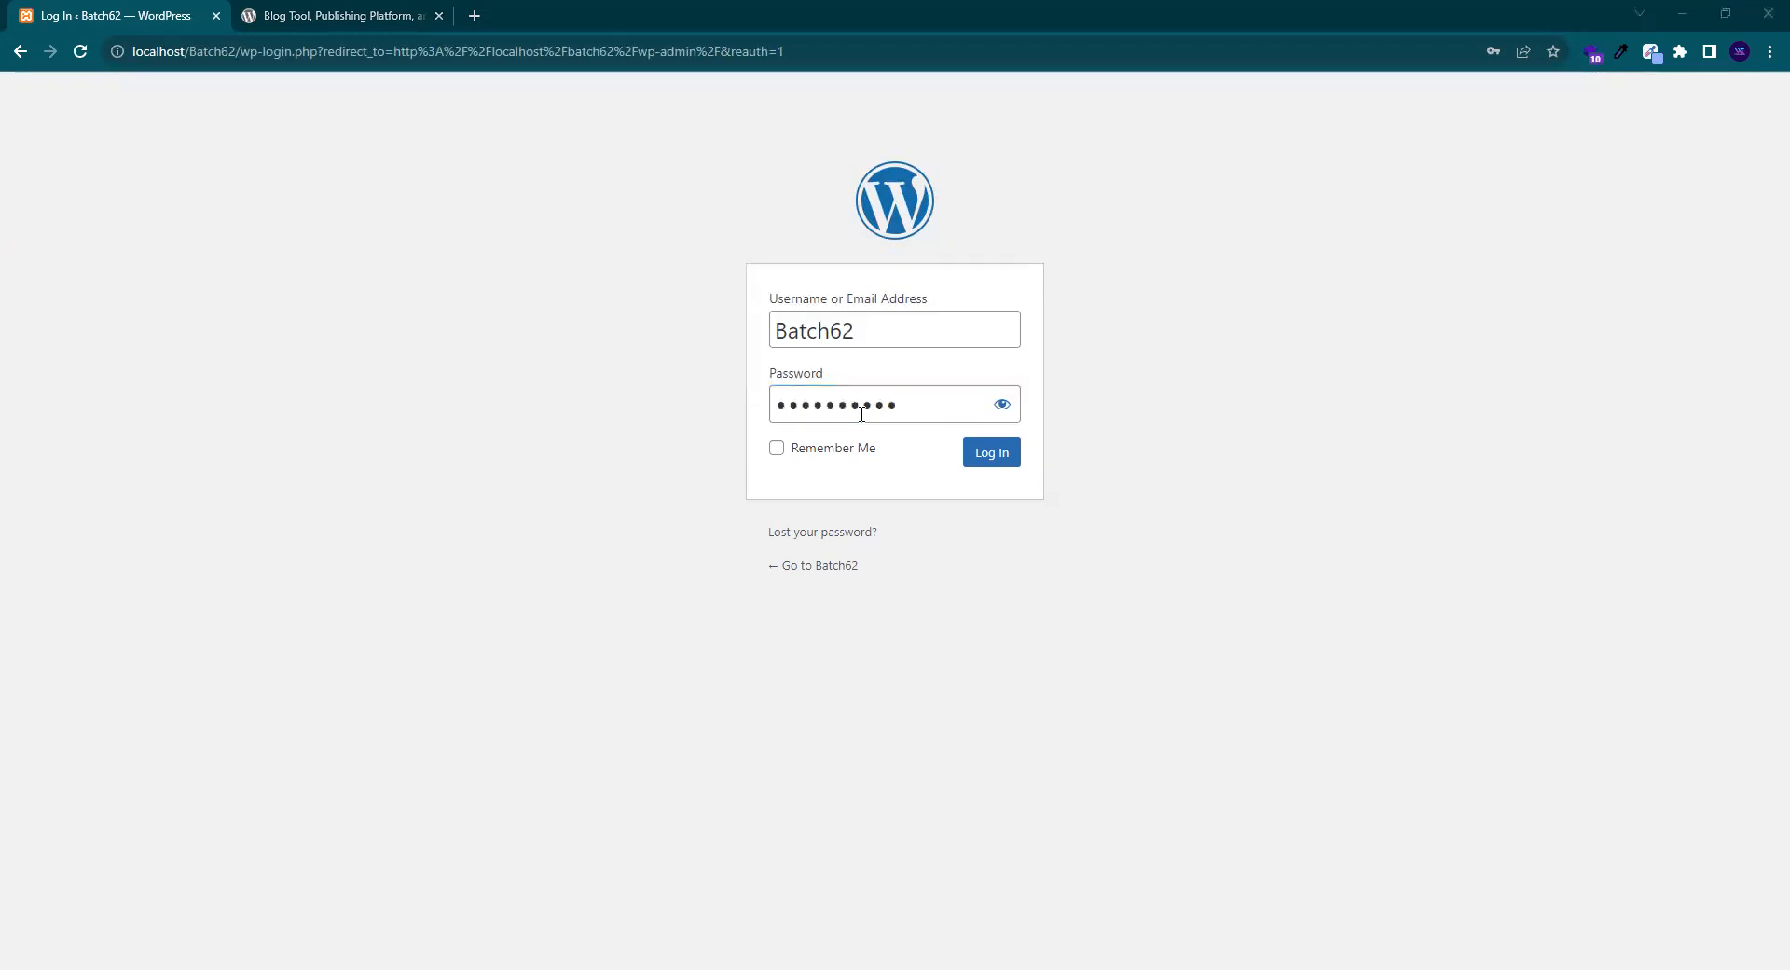
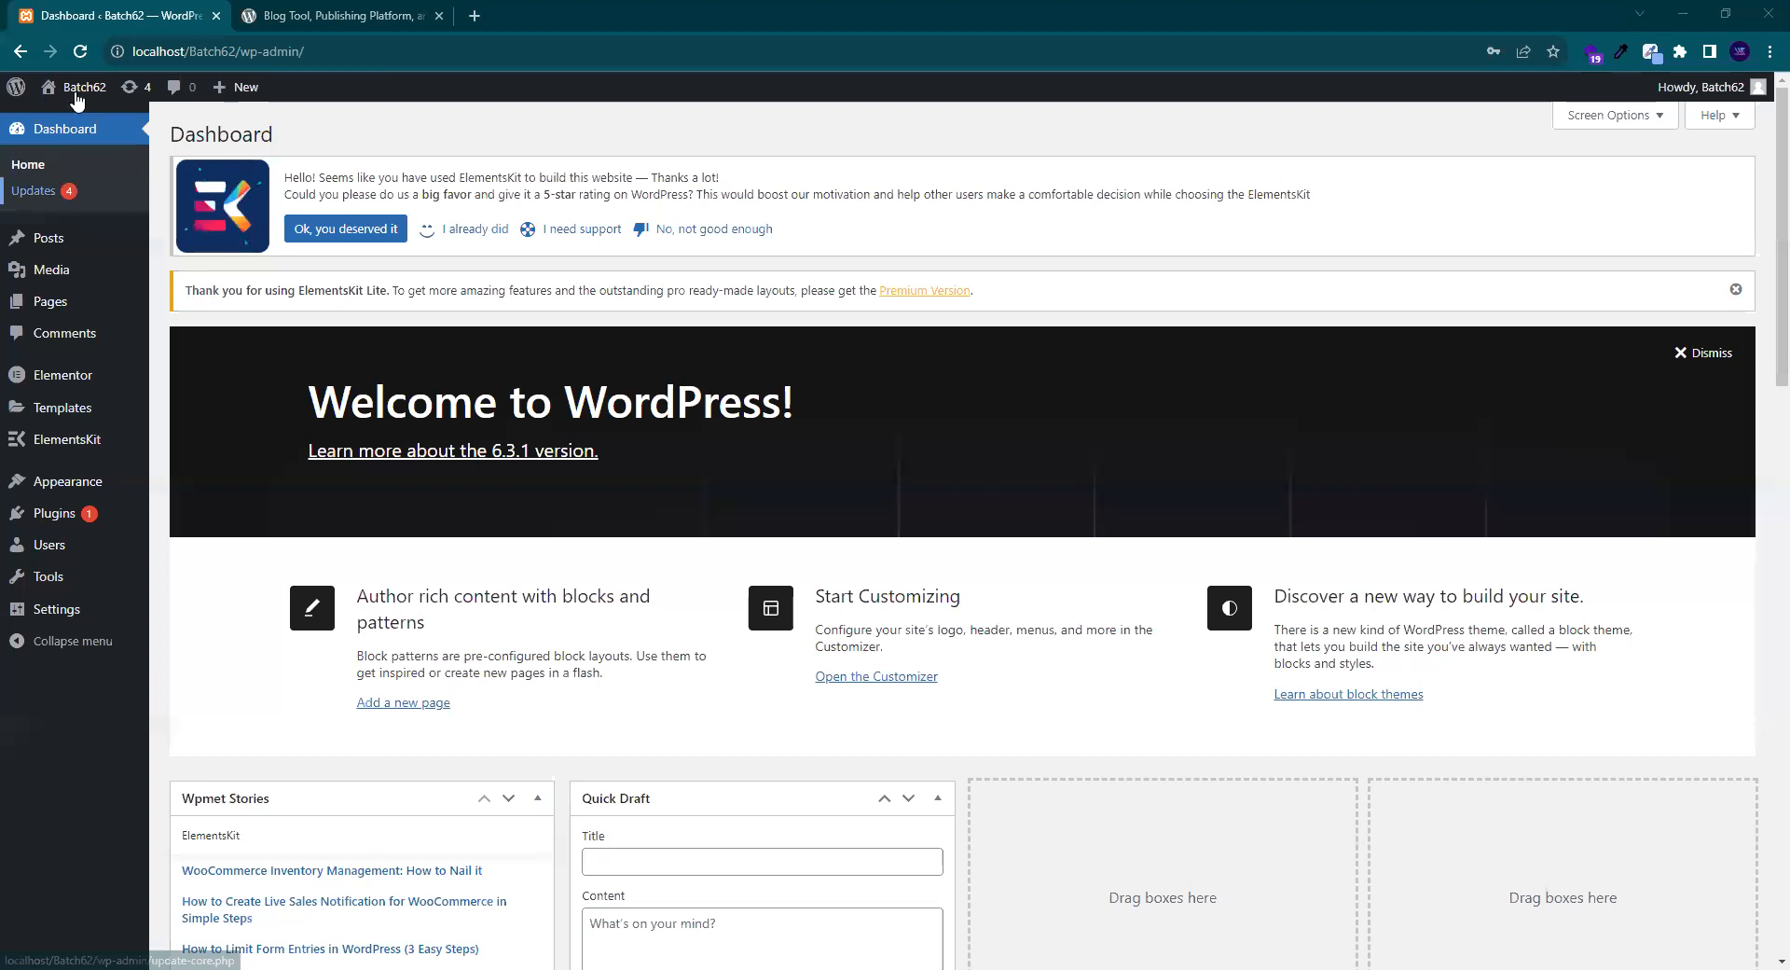
- Open the live Batch62 site in a new tab from the admin bar and scroll its Archives page
mouse_move(79, 92)
left_click(86, 122, "ctrl")
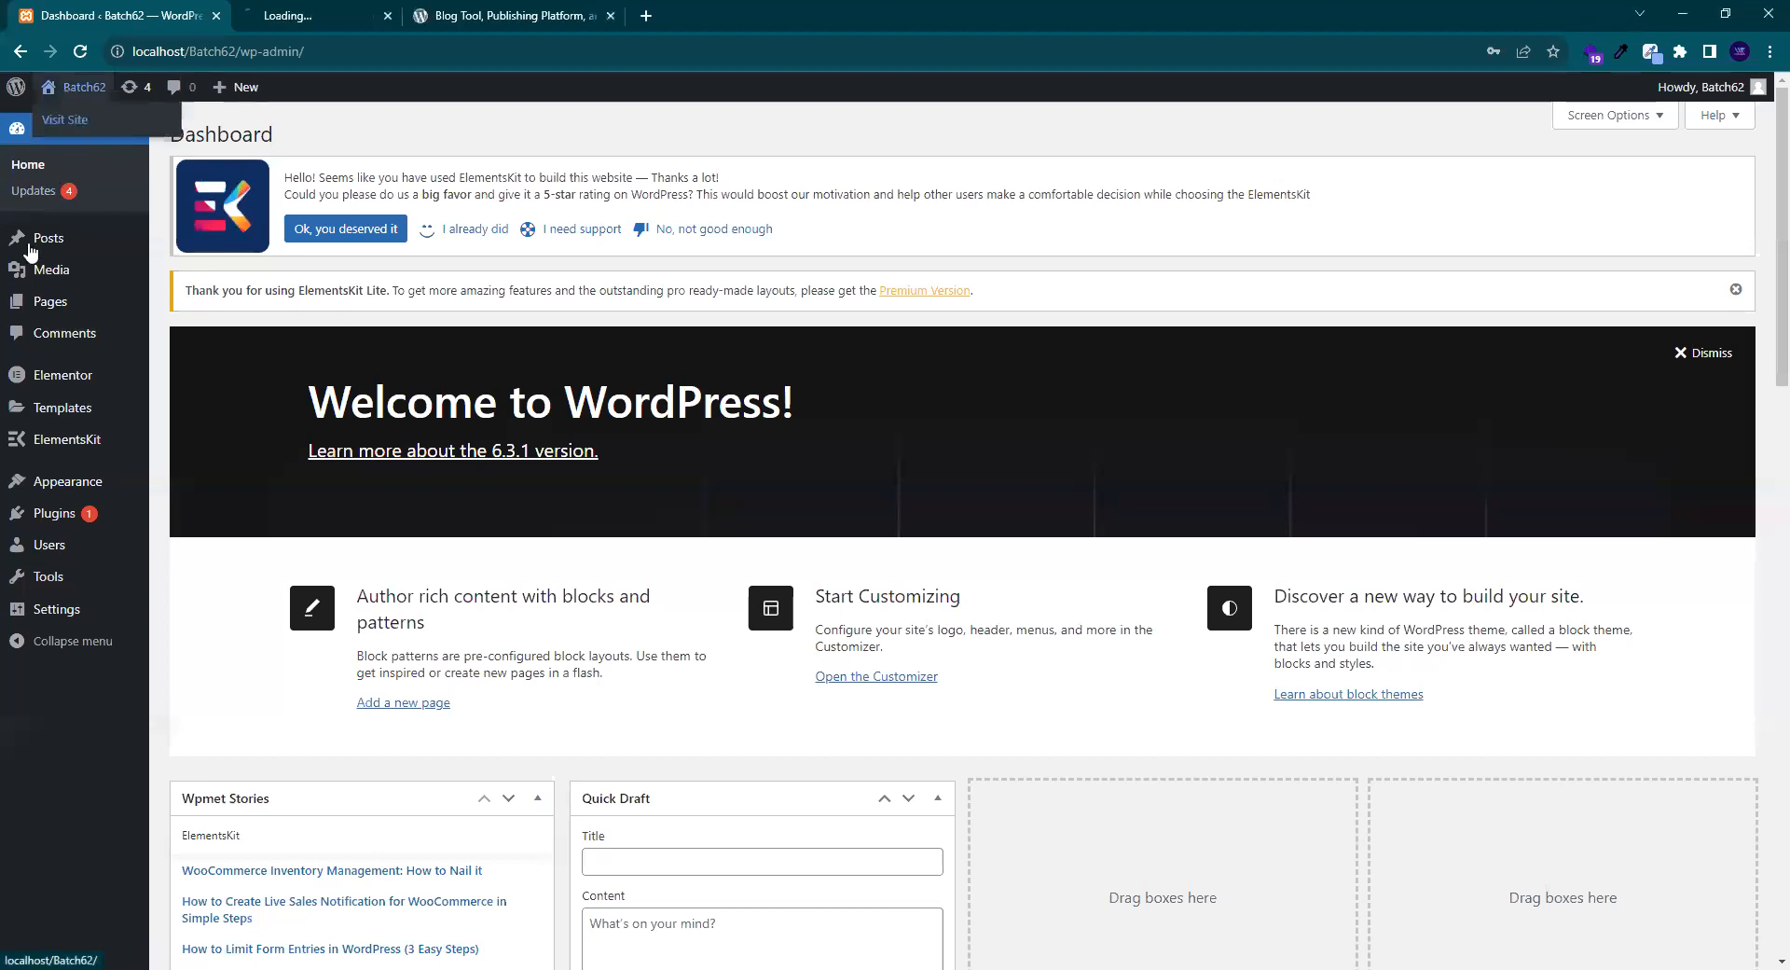
key("ctrl+Tab")
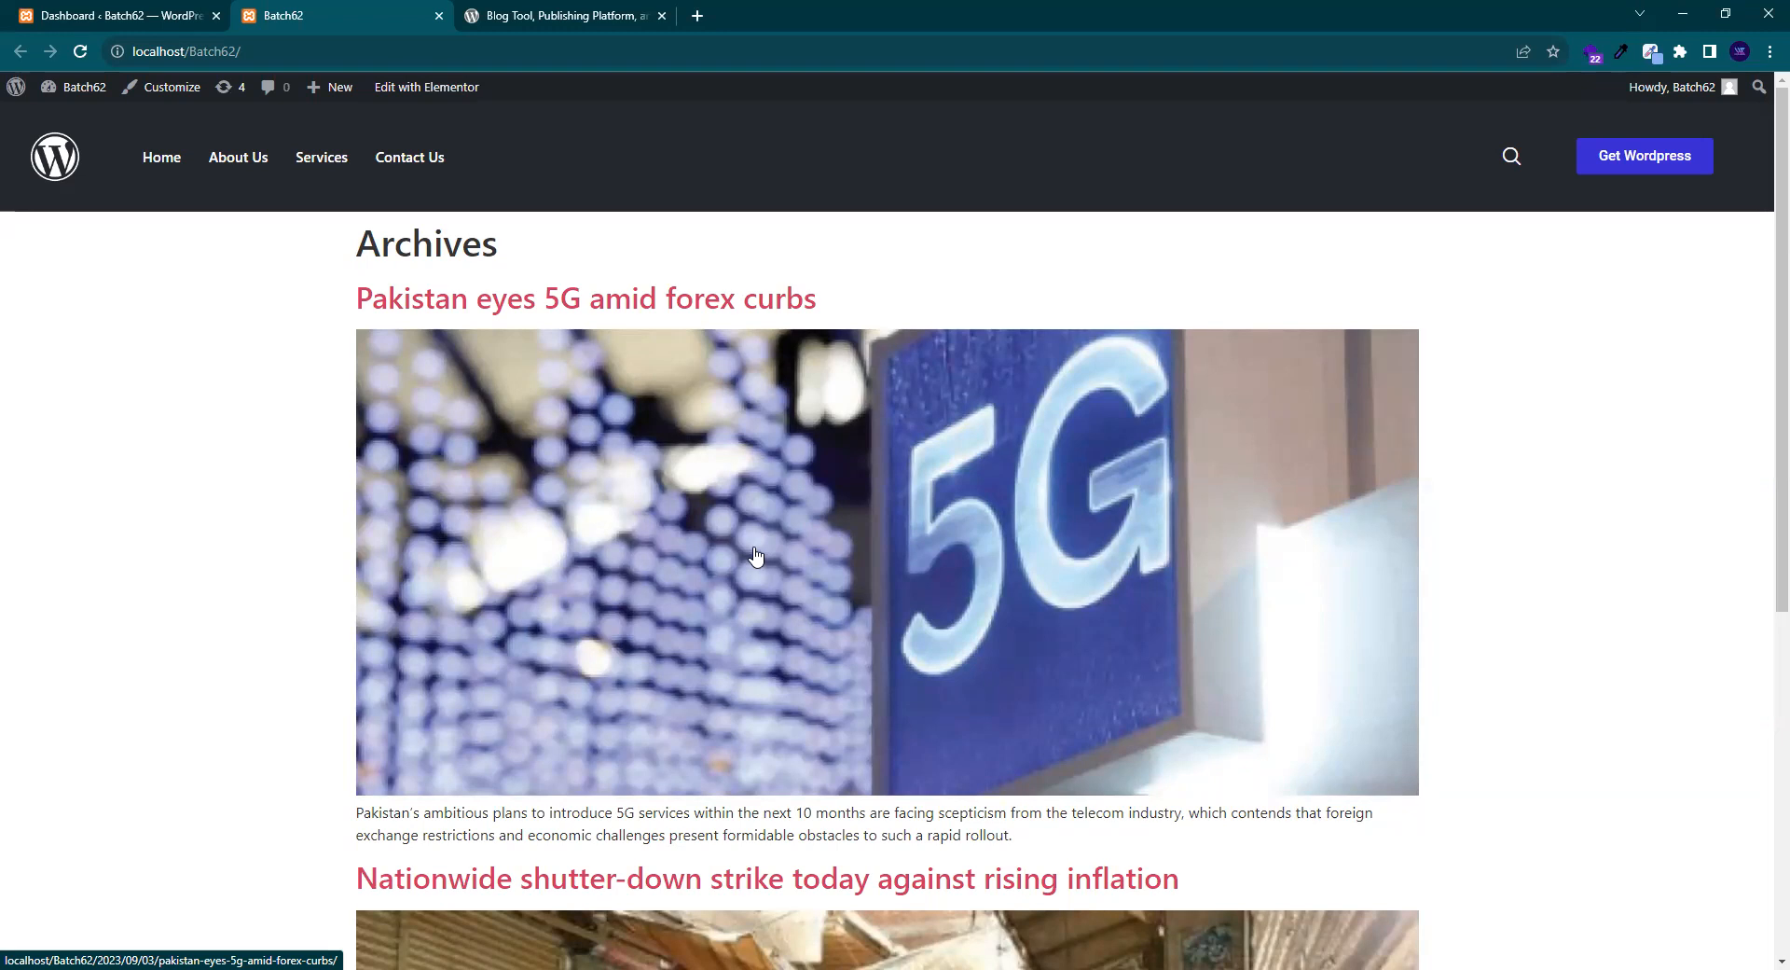
scroll(573, 598, "down", 6)
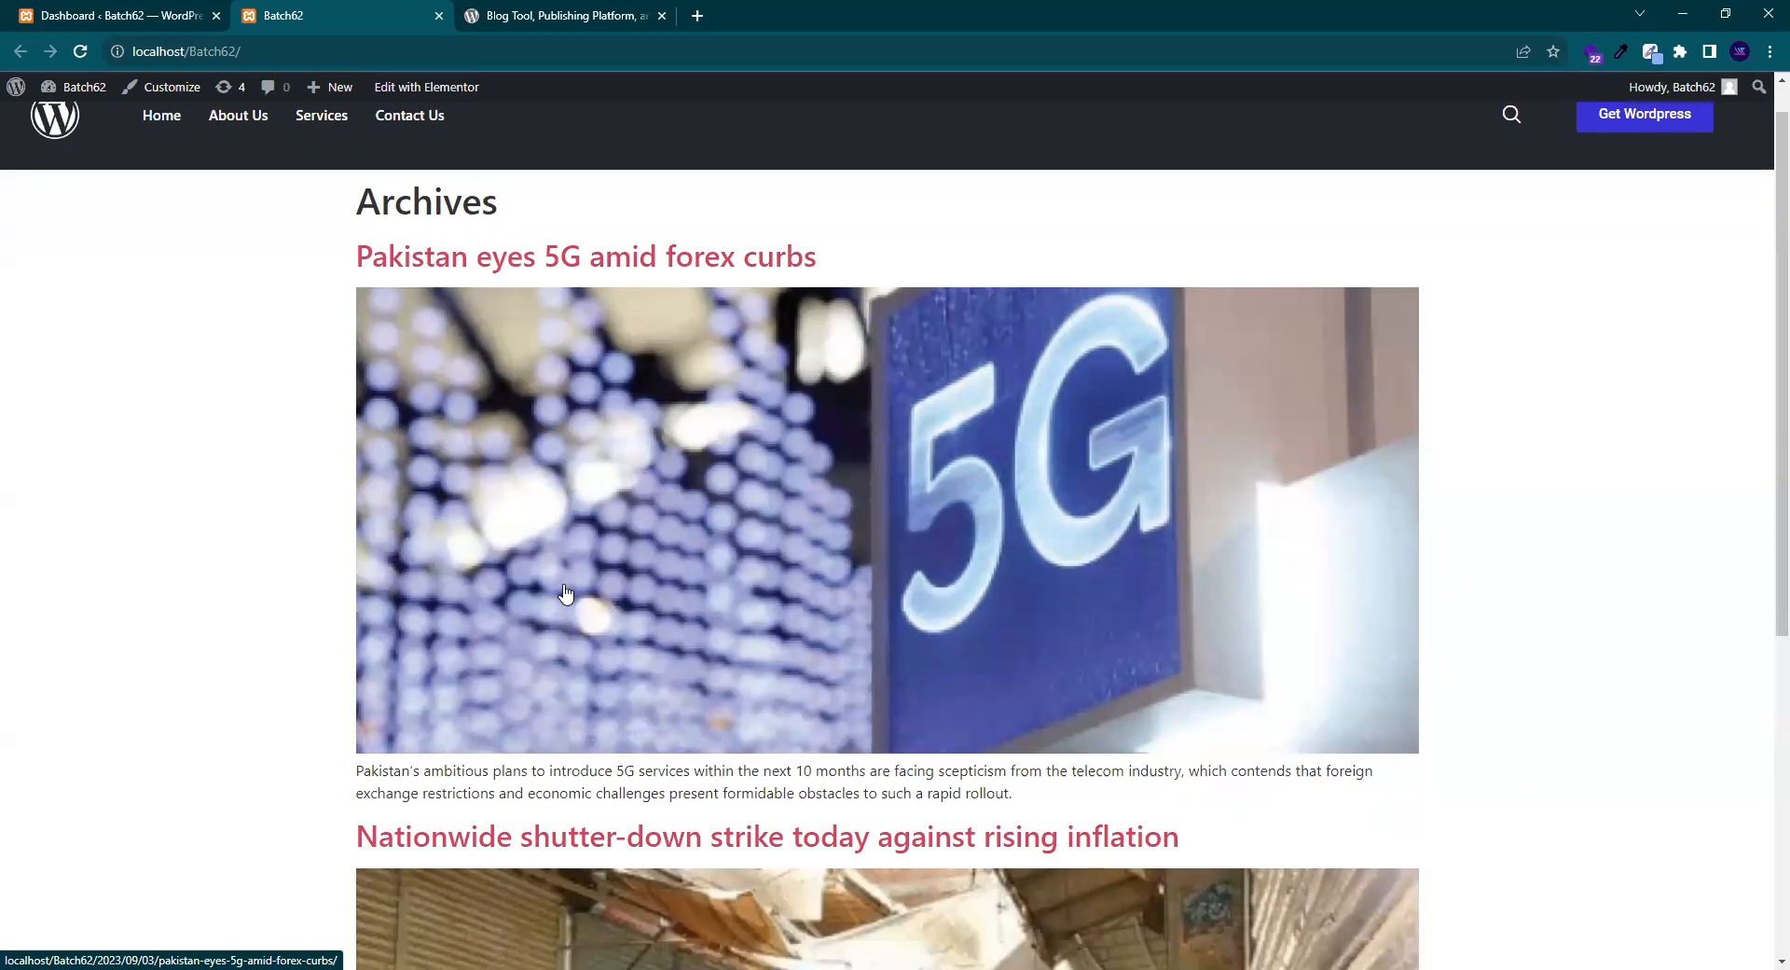
scroll(586, 600, "up", 6)
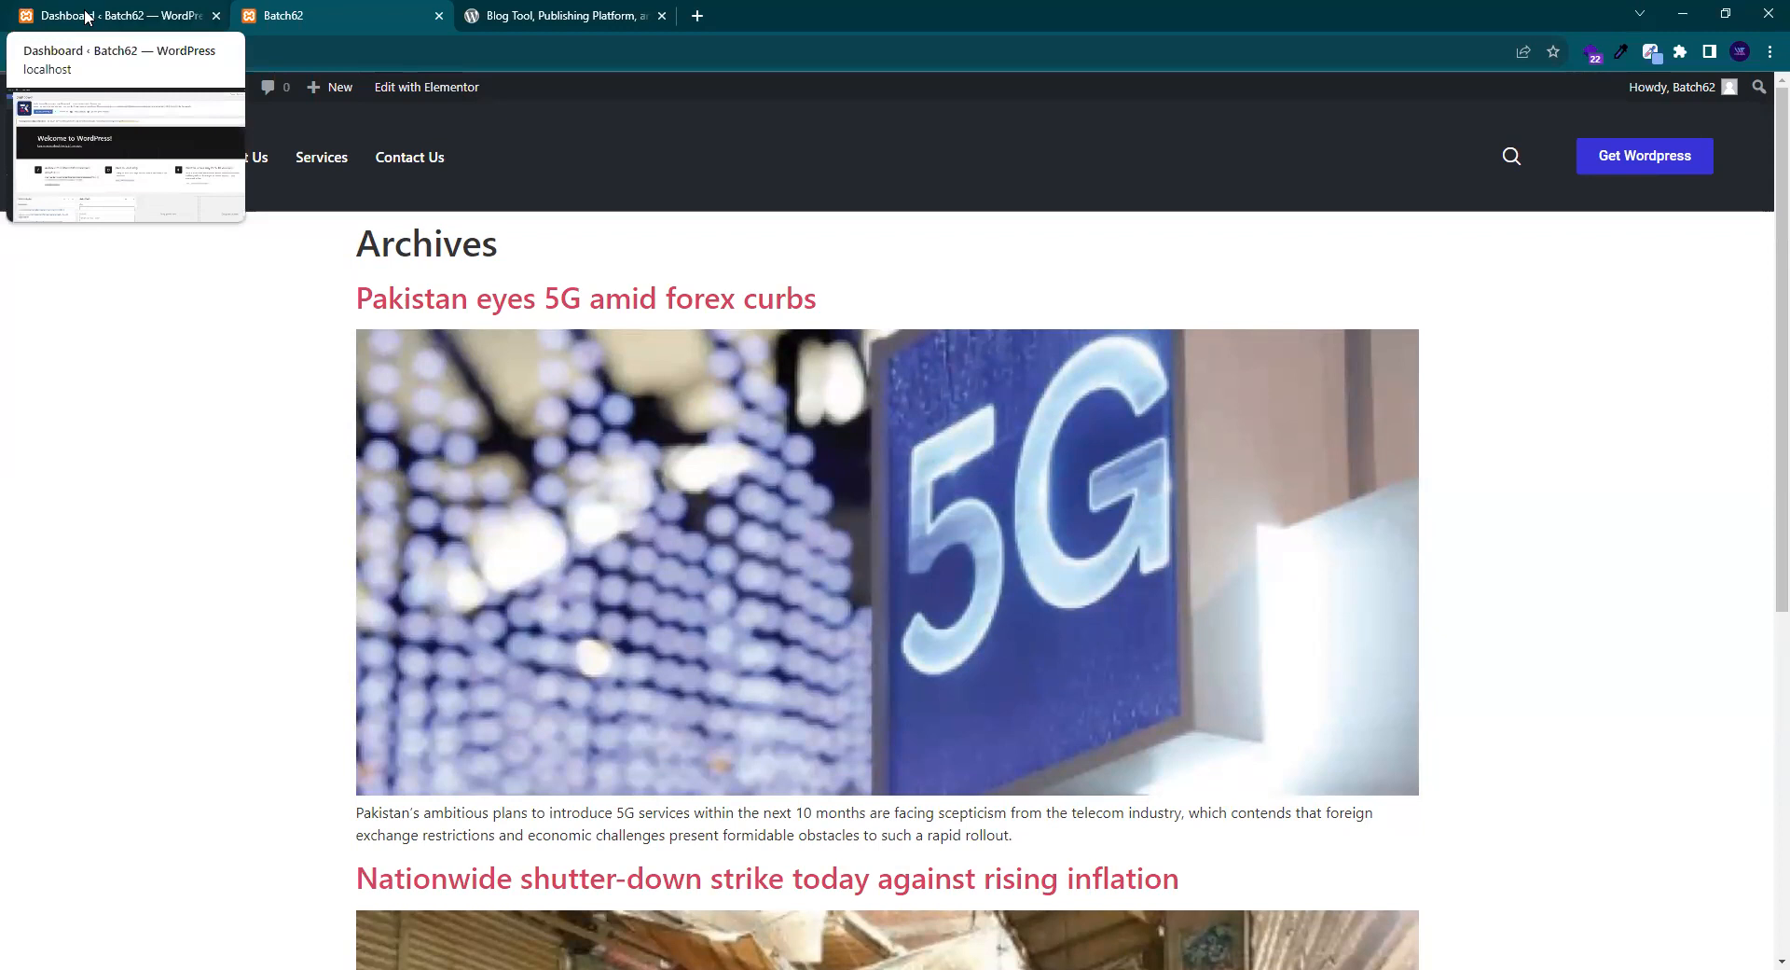
- Glance at the admin dashboard and wordpress.org tabs, then return to the Archives page
left_click(93, 19)
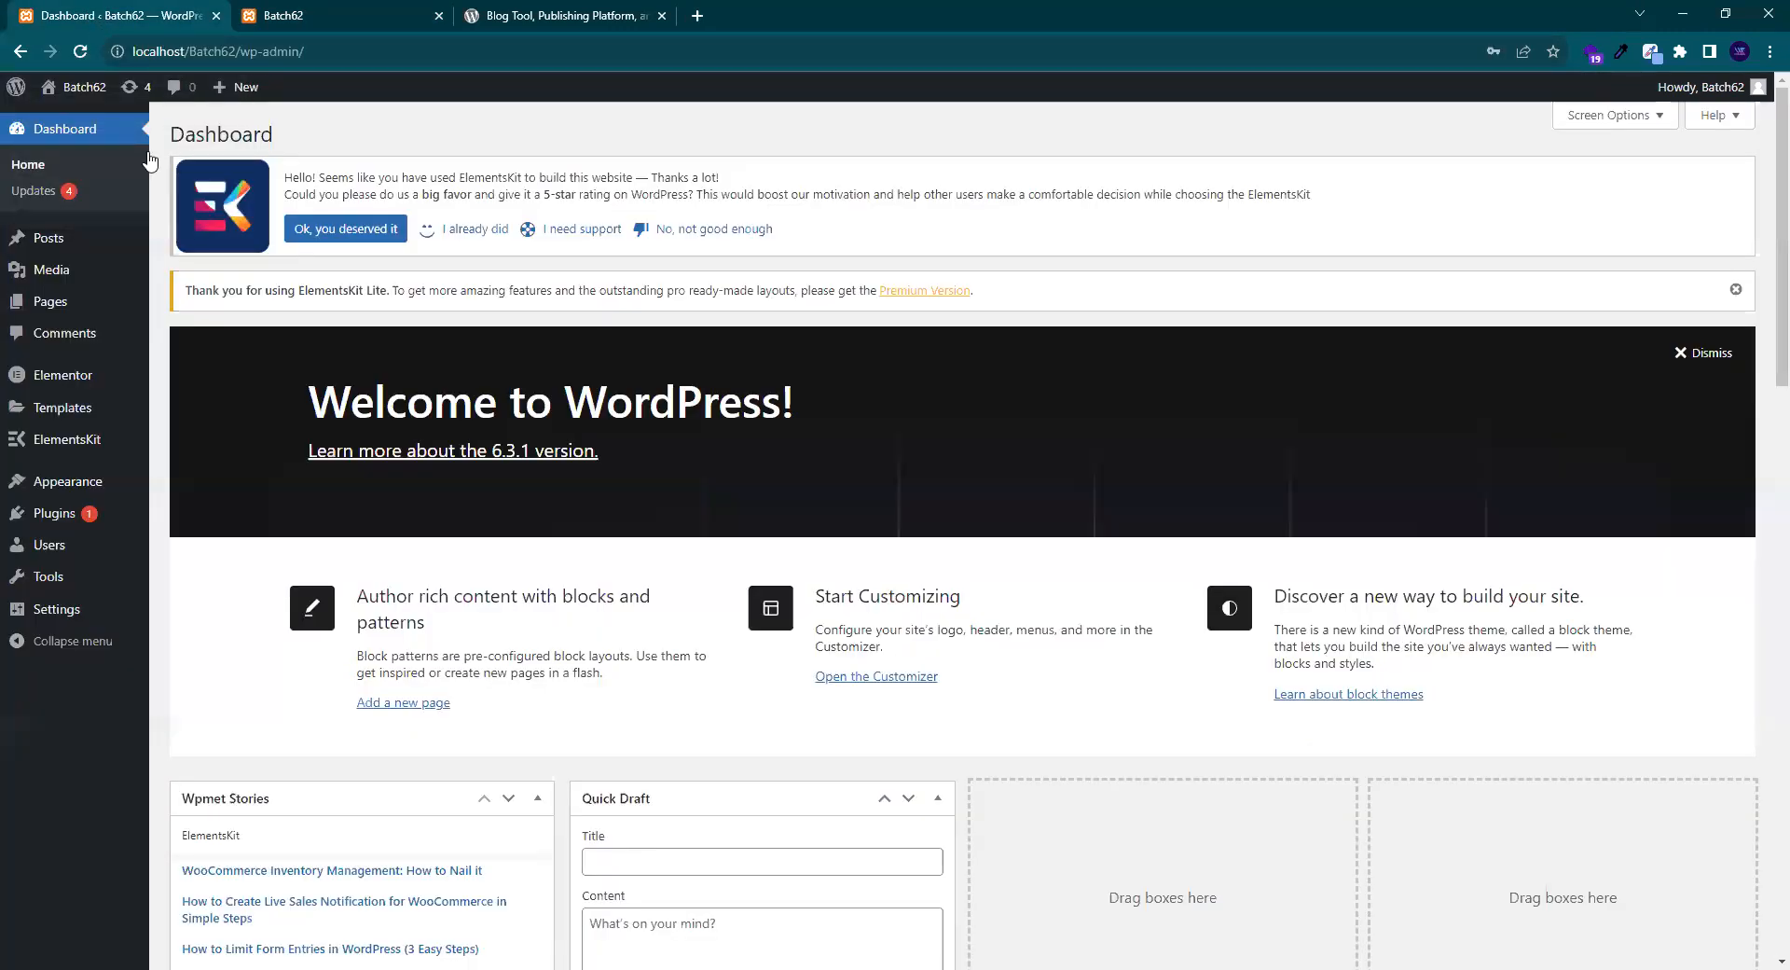
left_click(537, 15)
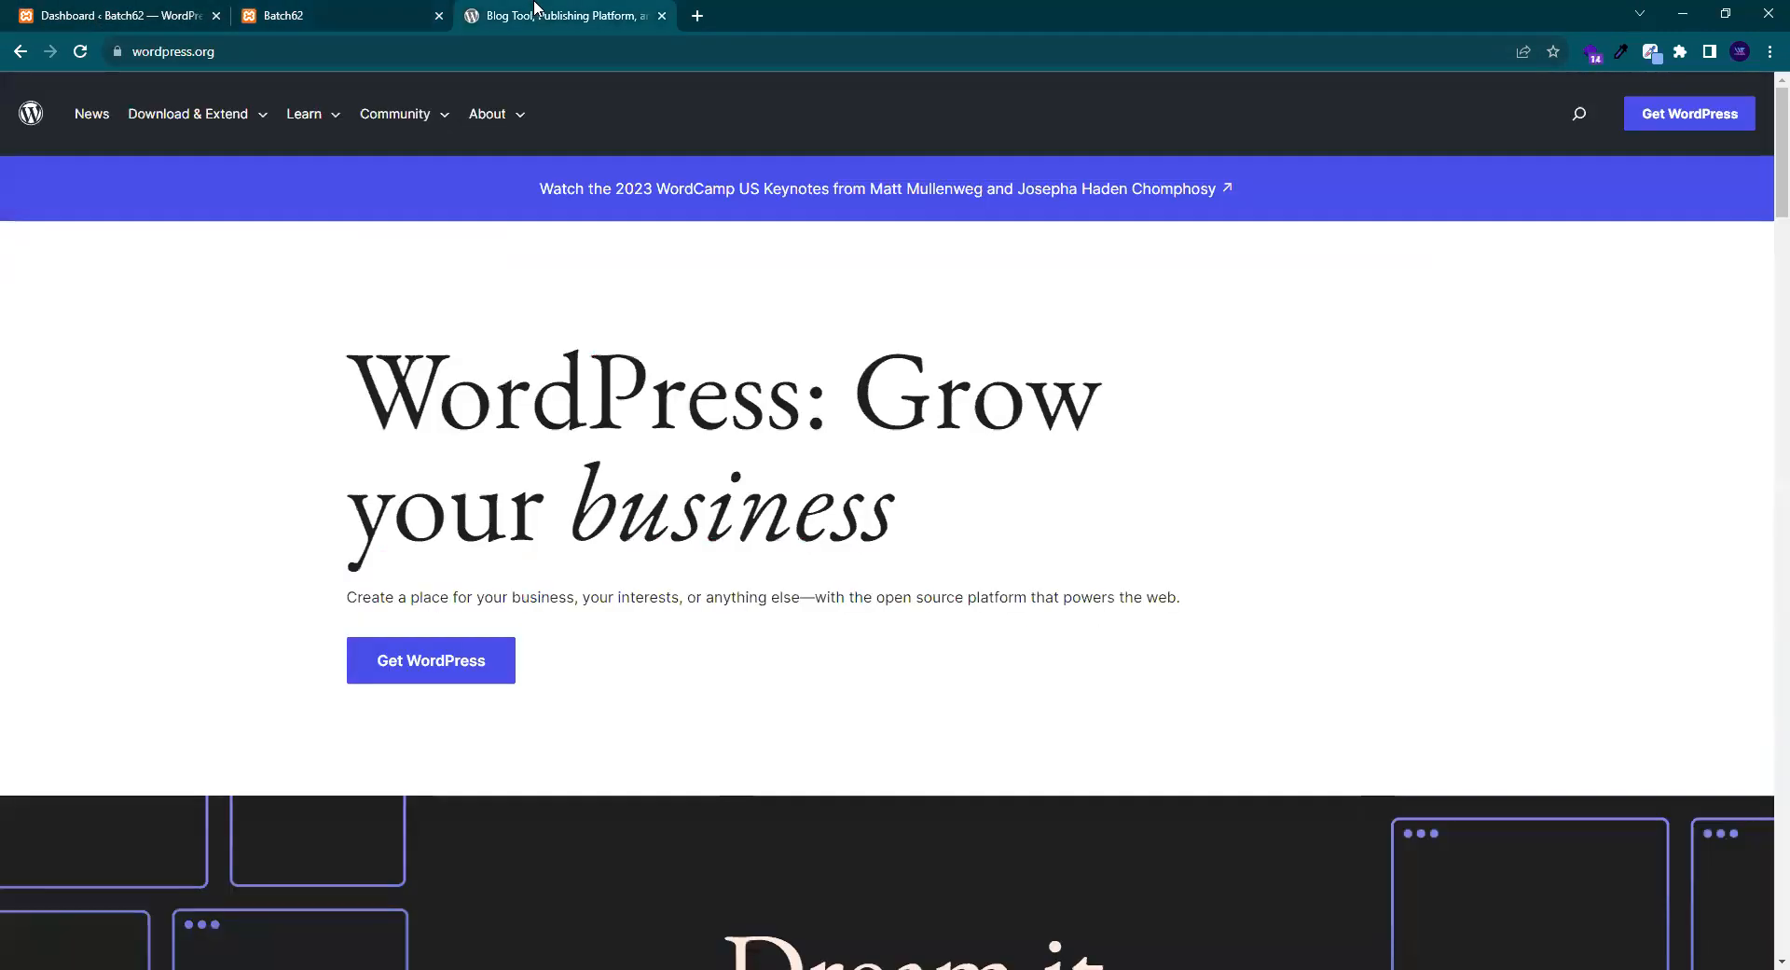
left_click(317, 15)
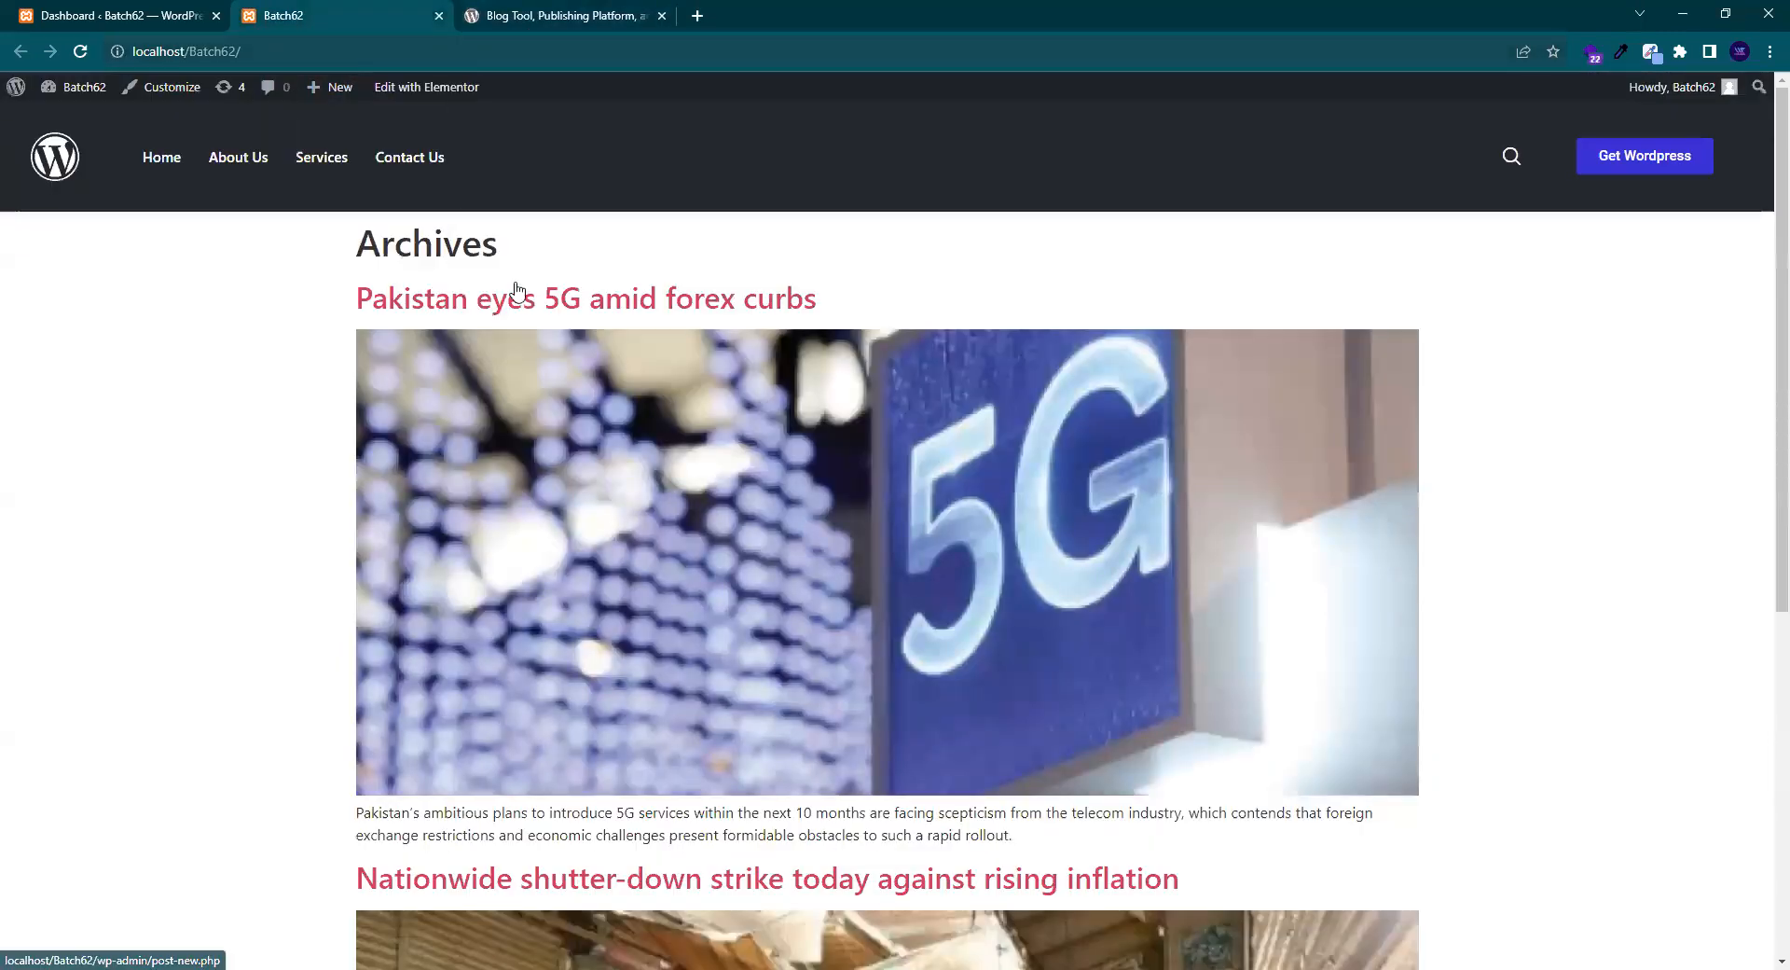
scroll(528, 292, "down", 5)
scroll(528, 292, "up", 5)
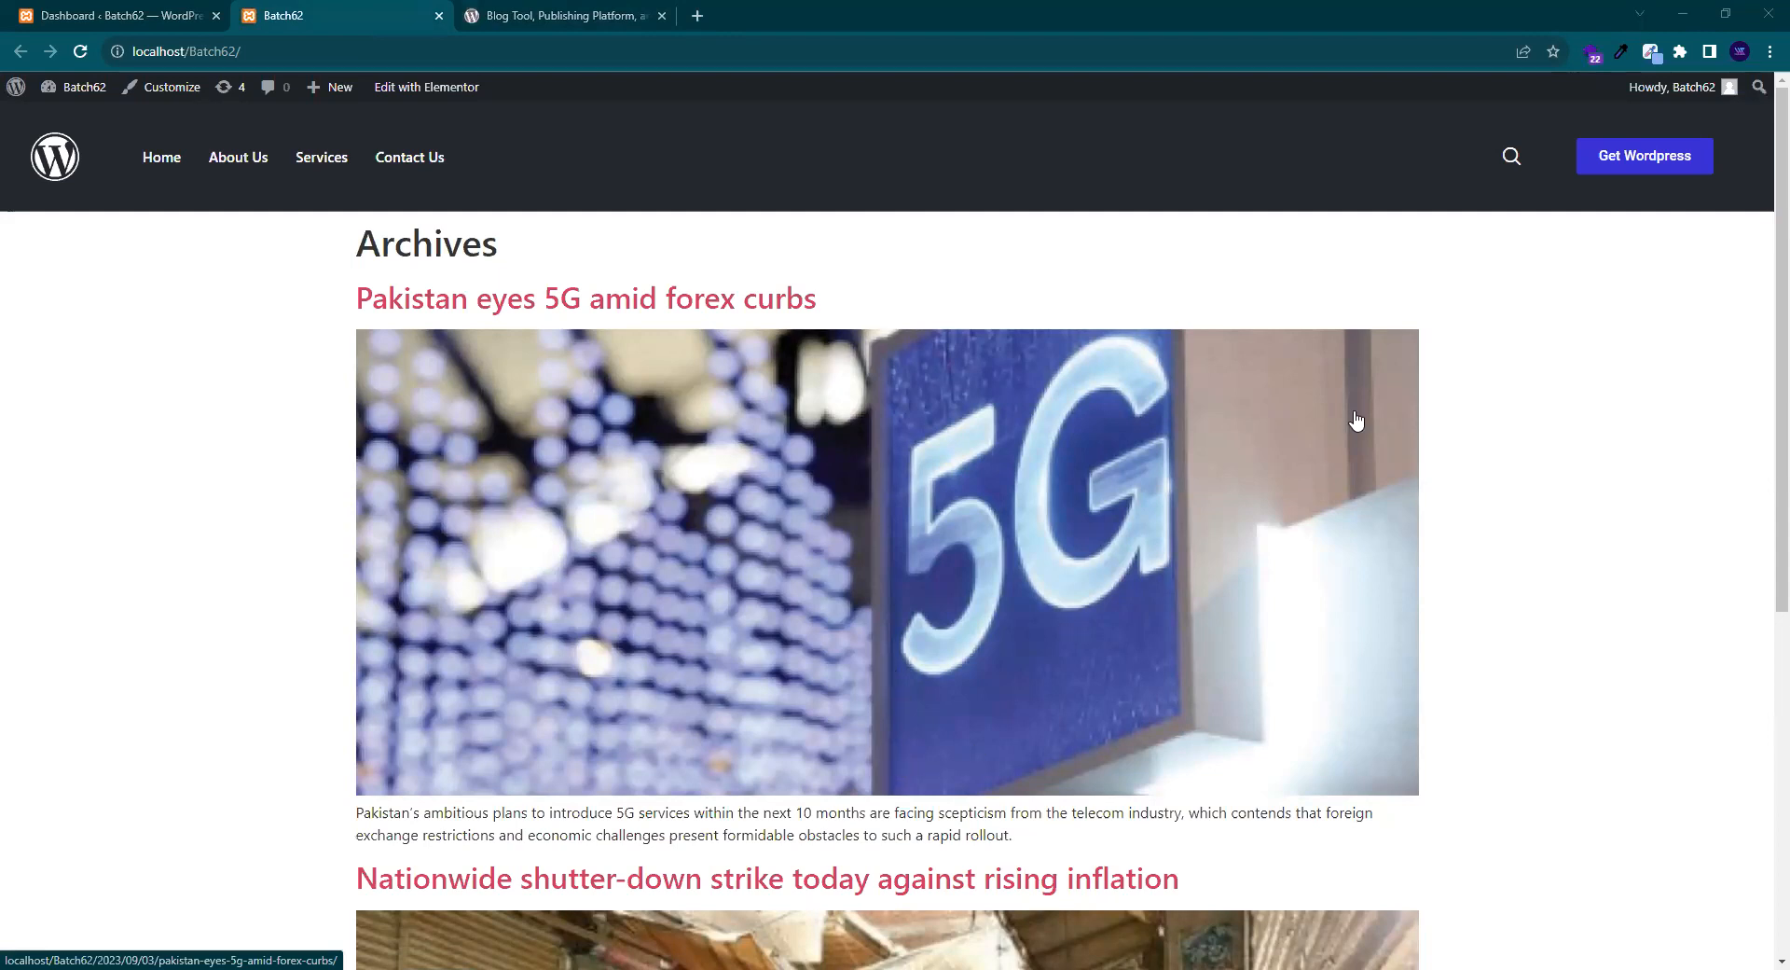
left_click(570, 15)
mouse_move(1780, 164)
left_mouse_down()
mouse_move(1760, 914)
mouse_move(1765, 140)
left_mouse_up()
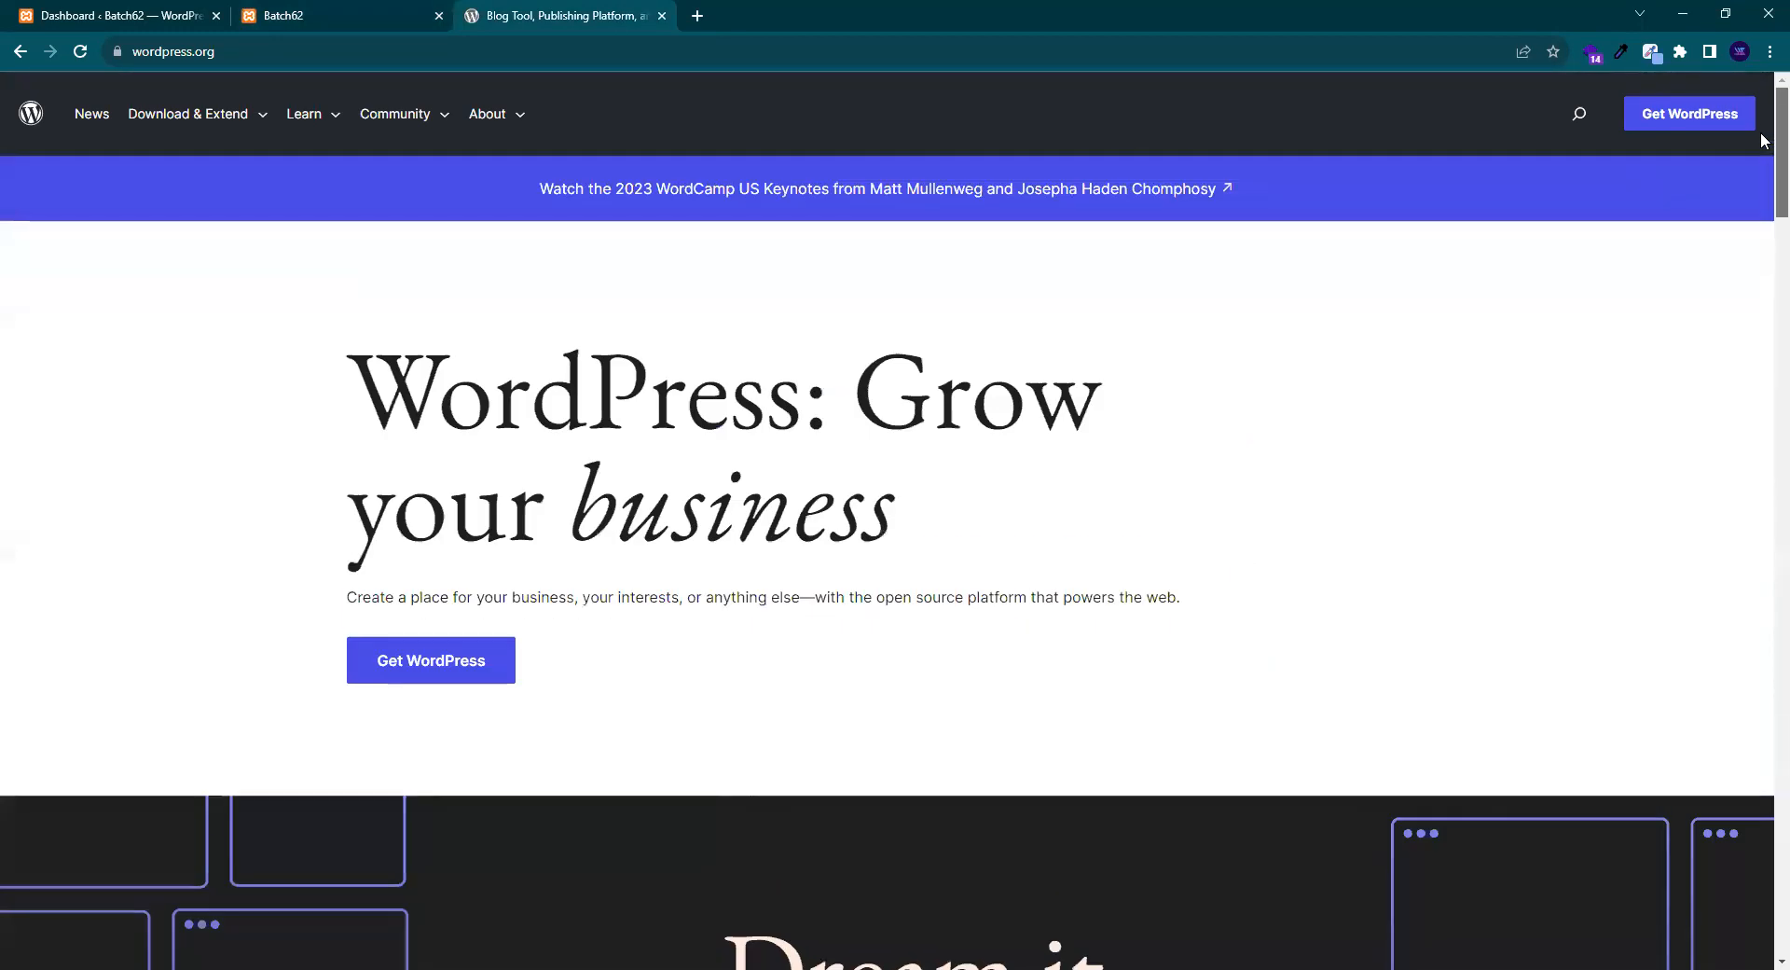
left_click(335, 11)
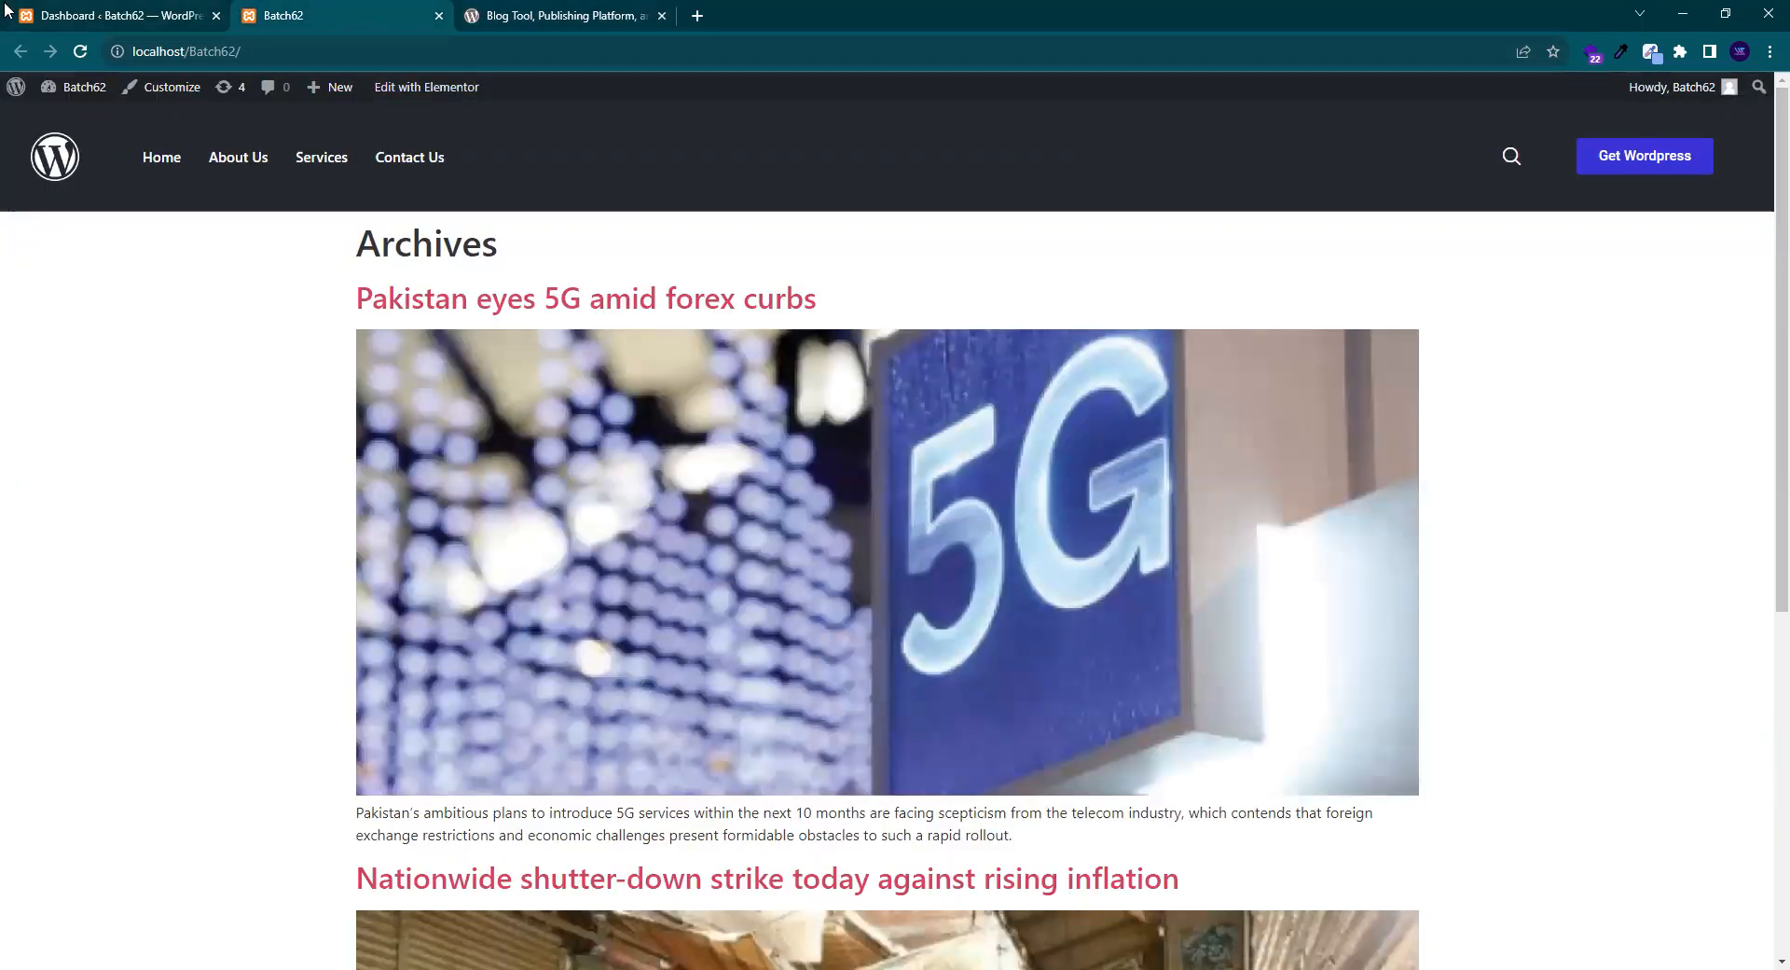
mouse_move(14, 14)
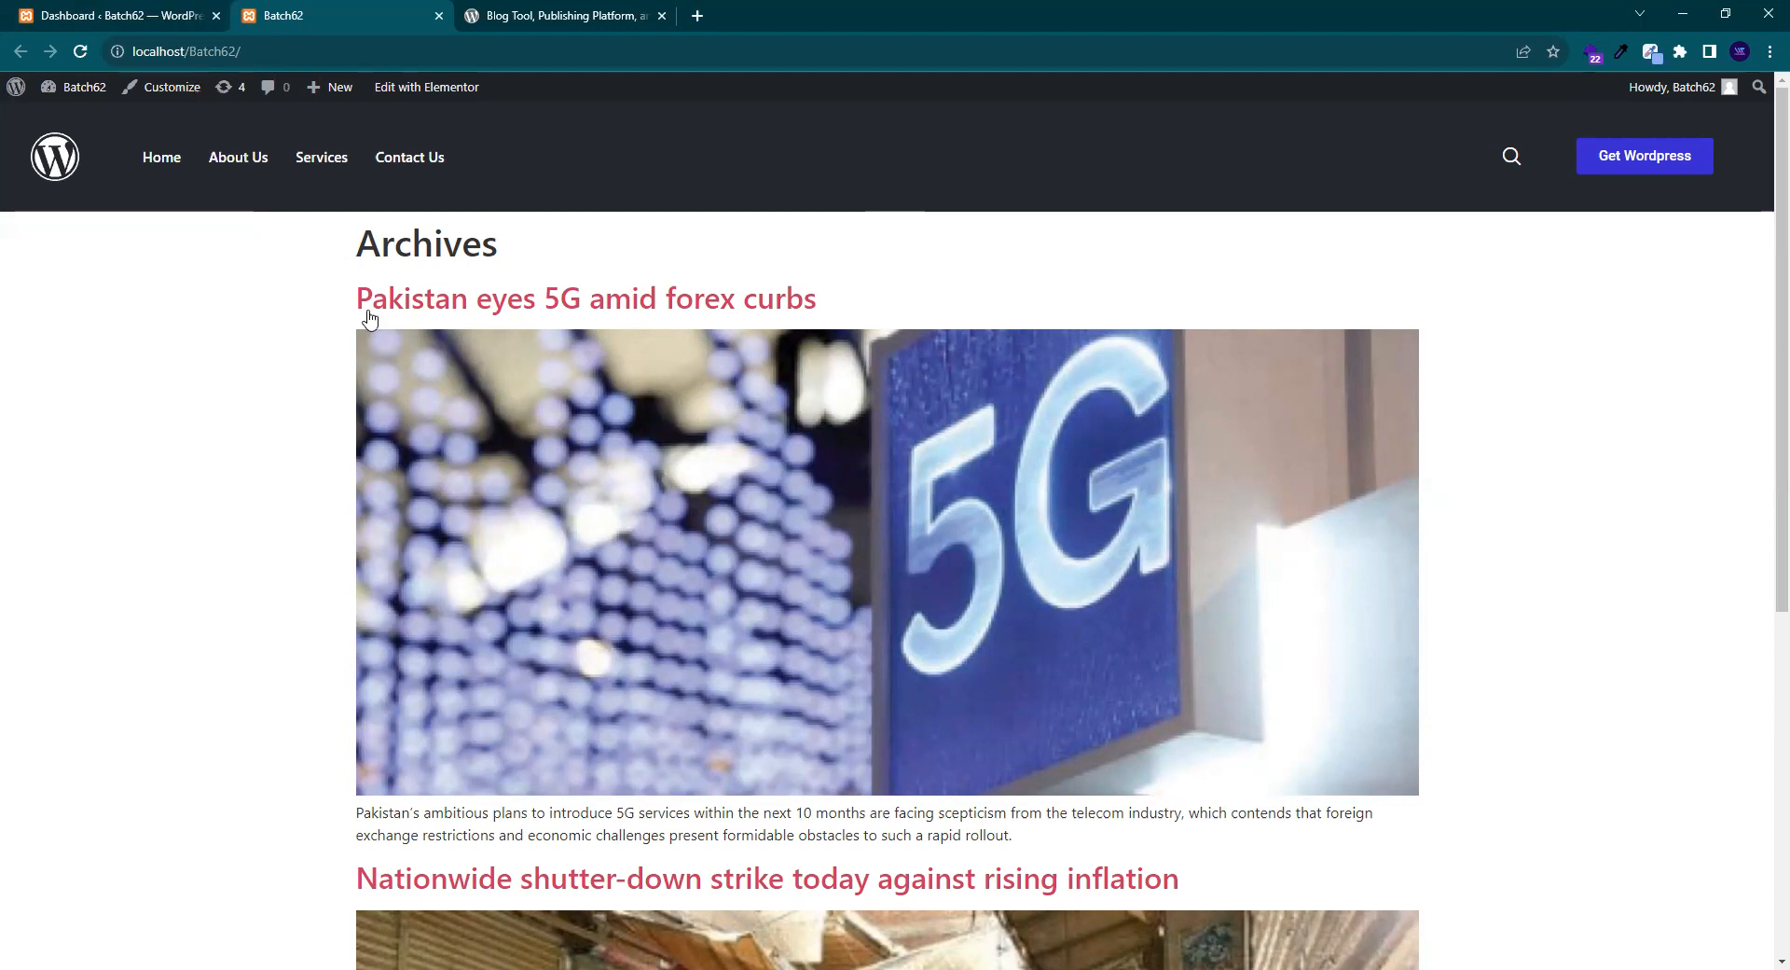
- Reload the dashboard and open ElementsKit's Header Footer templates list in a new tab
left_click(104, 7)
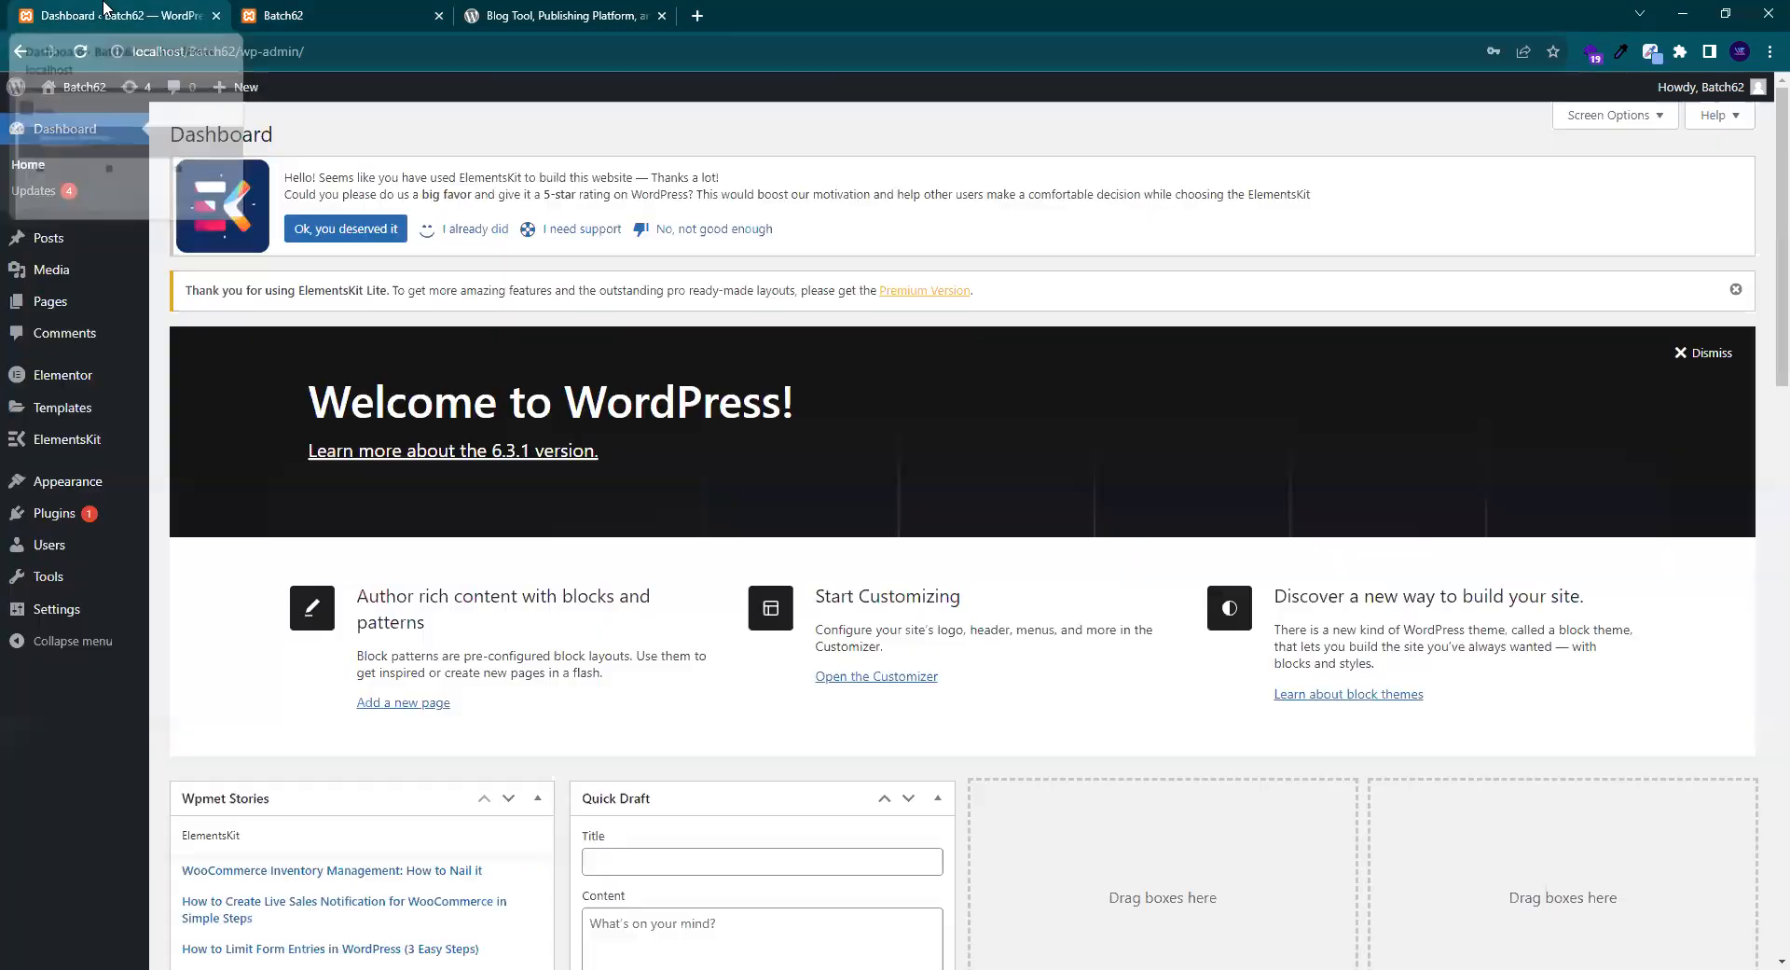
left_click(80, 51)
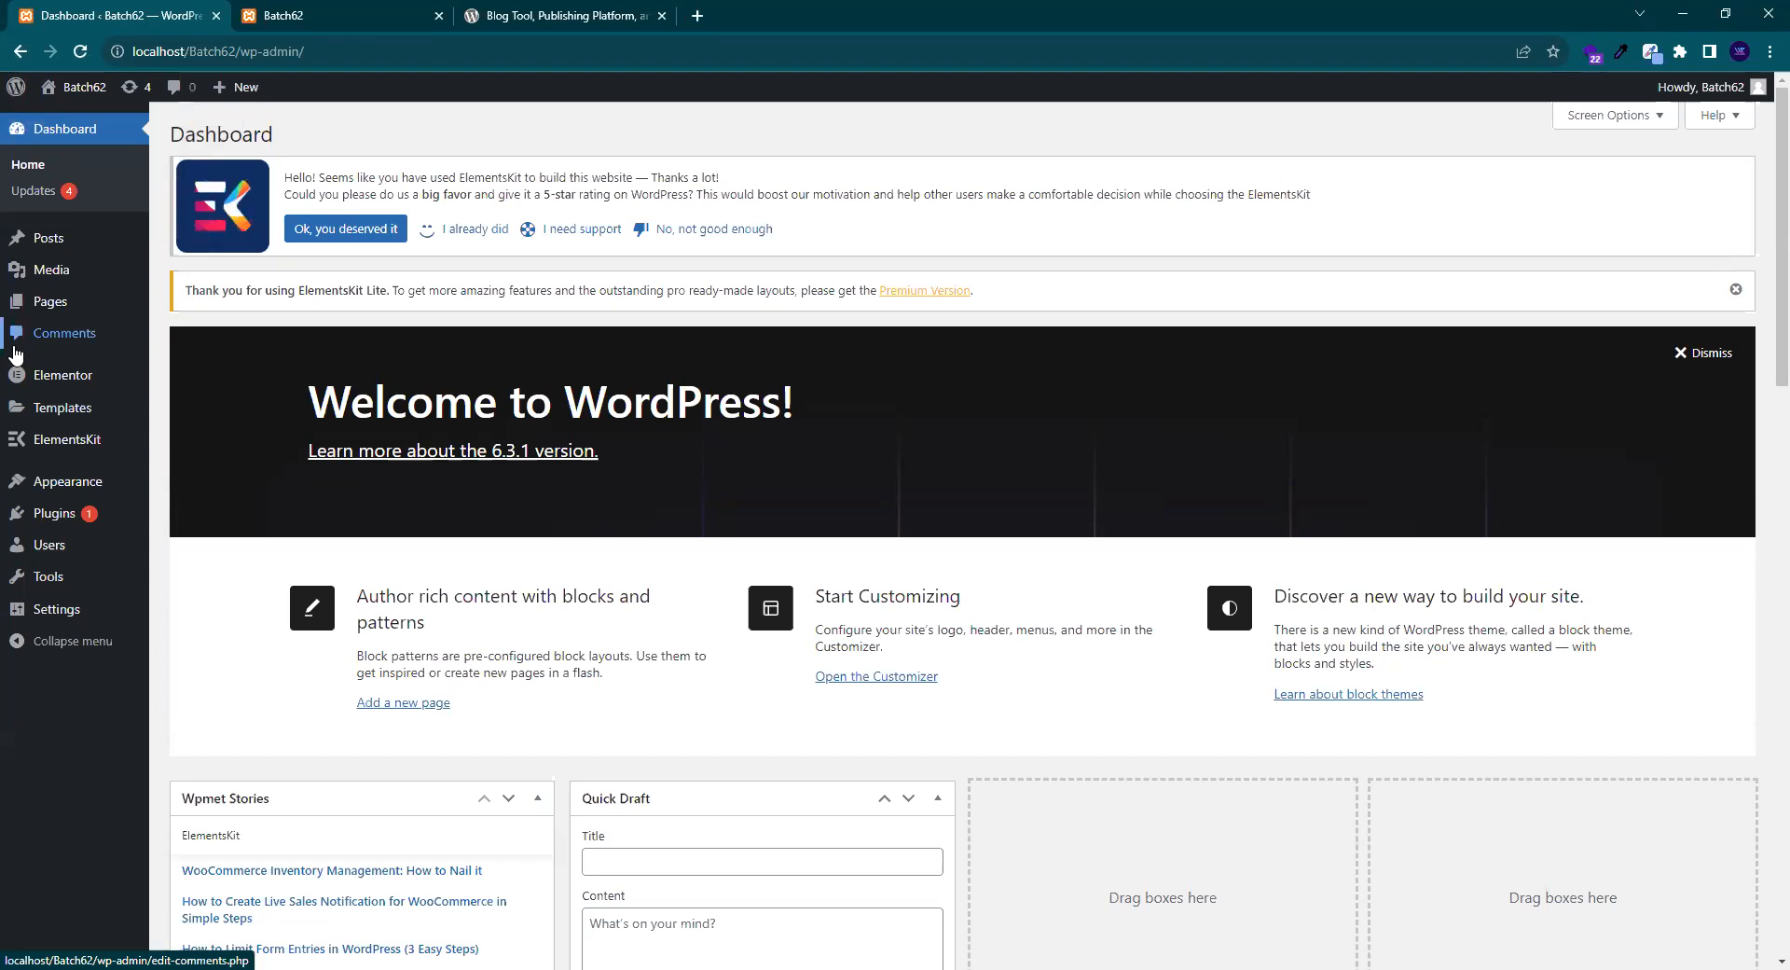
mouse_move(75, 422)
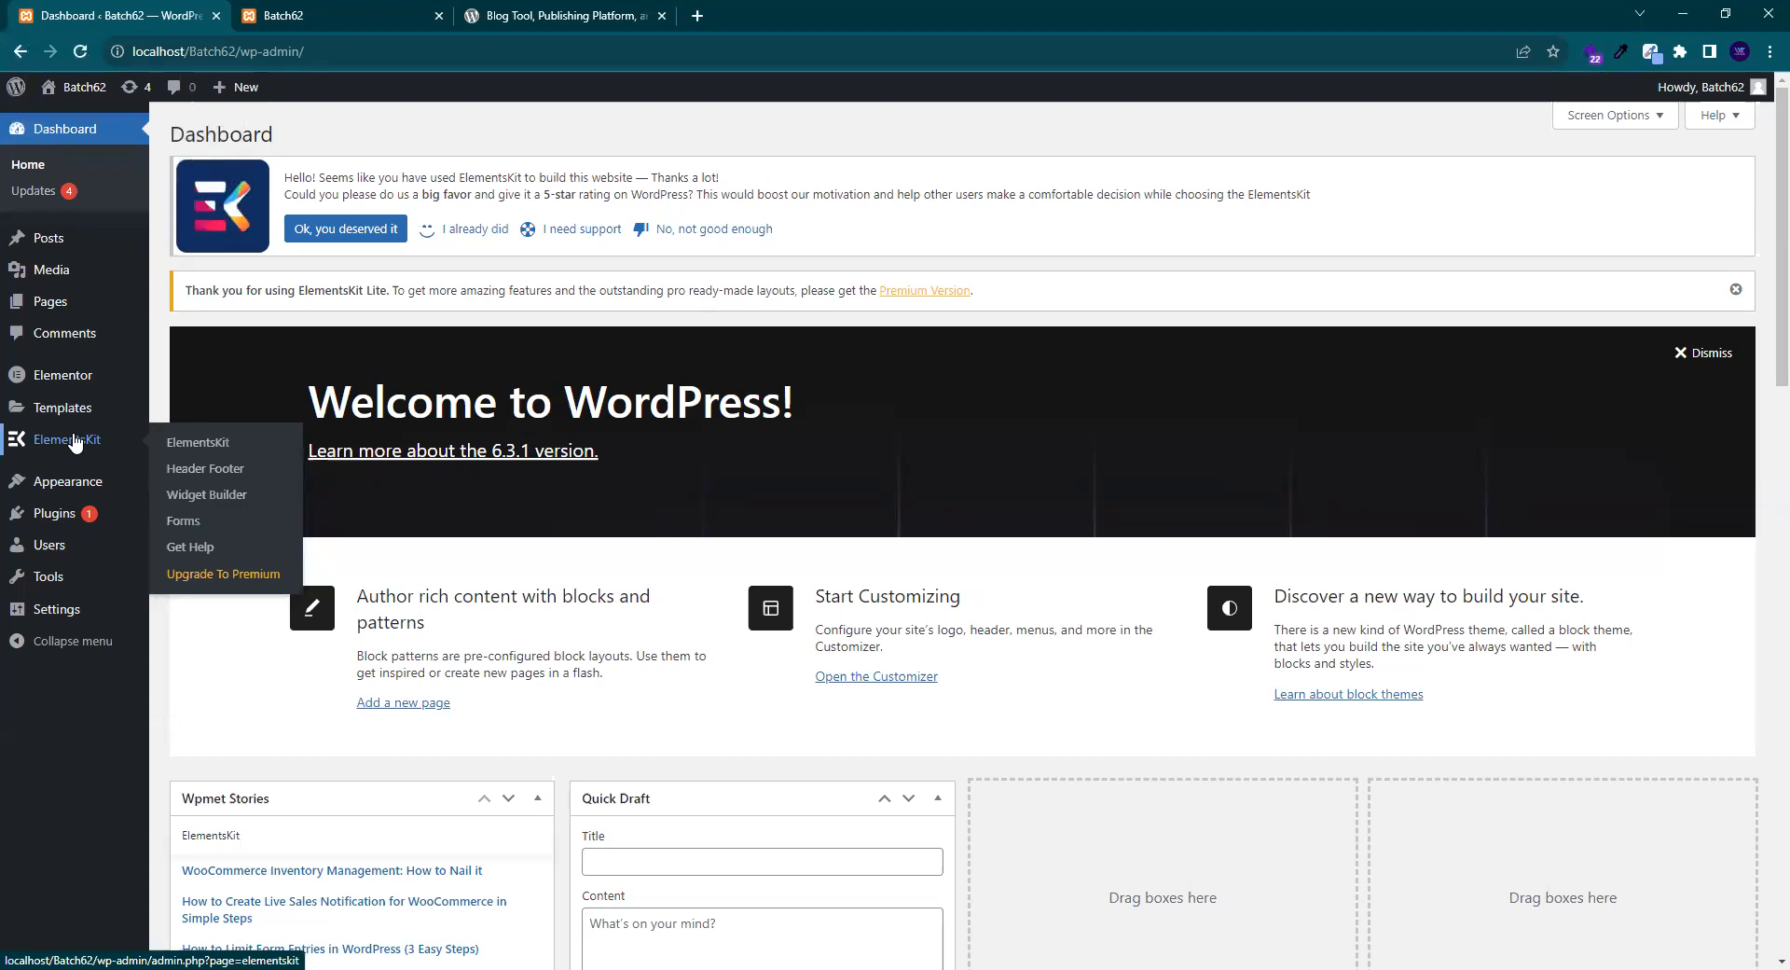
middle_click(210, 477)
left_click(372, 11)
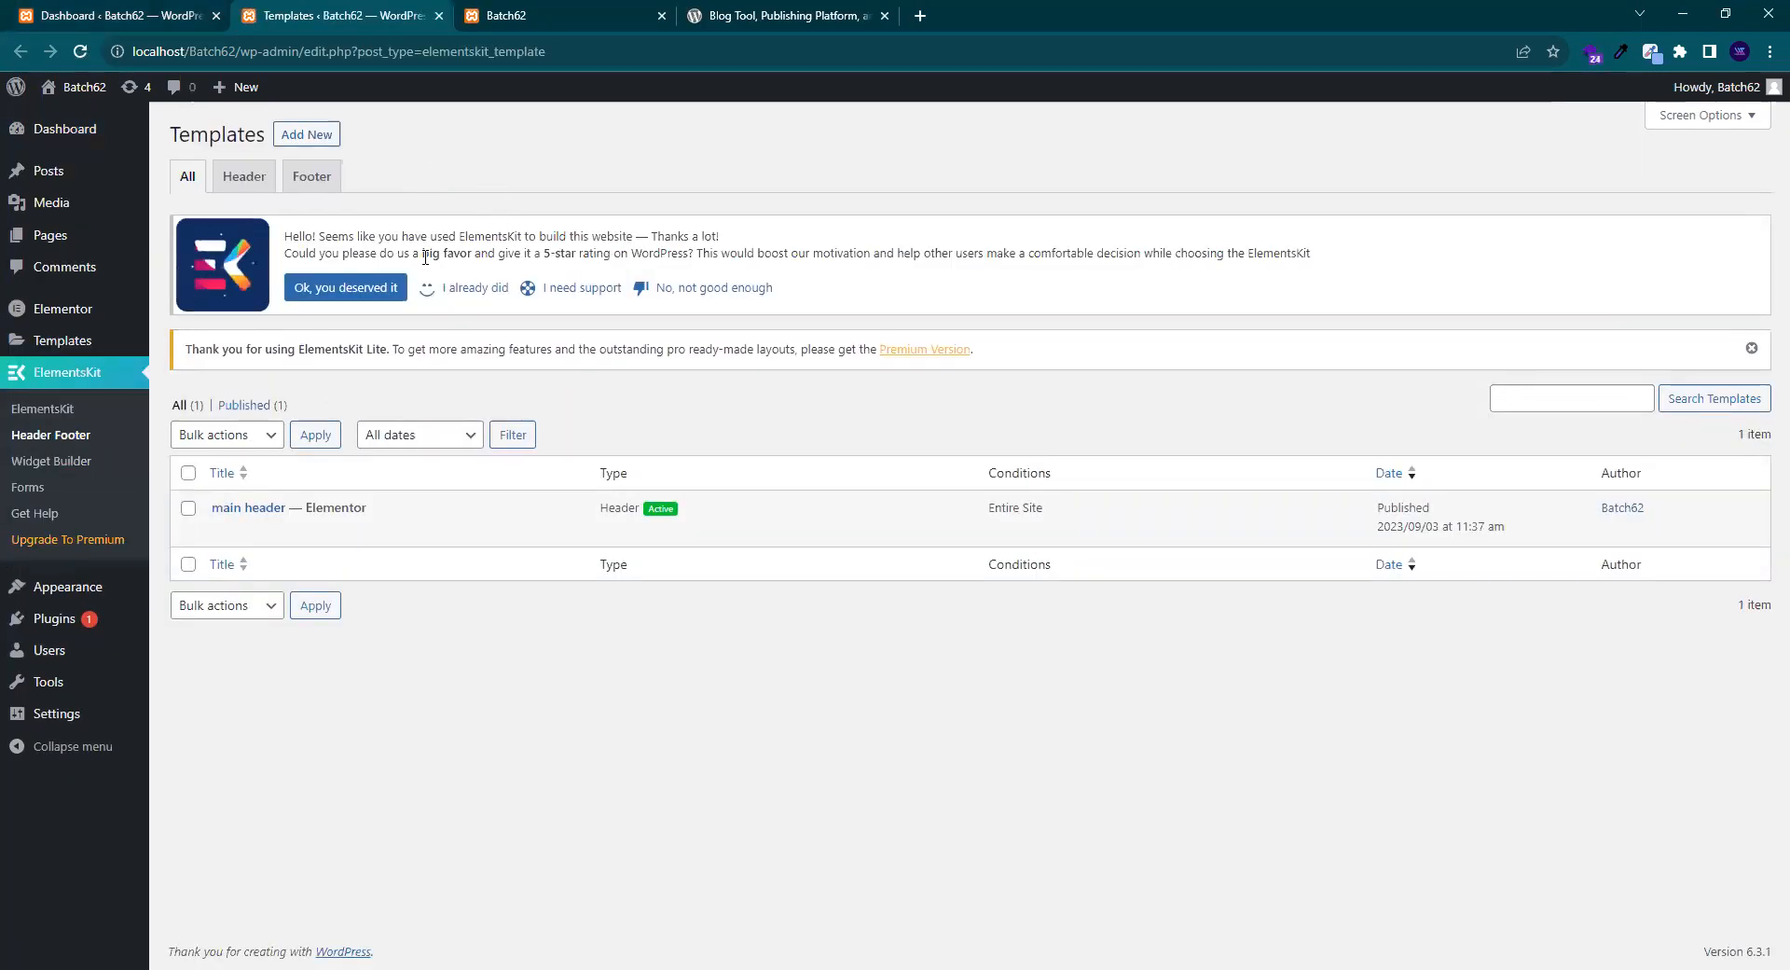
- Filter the templates list to headers, then to footers, which shows no templates
left_click(245, 187)
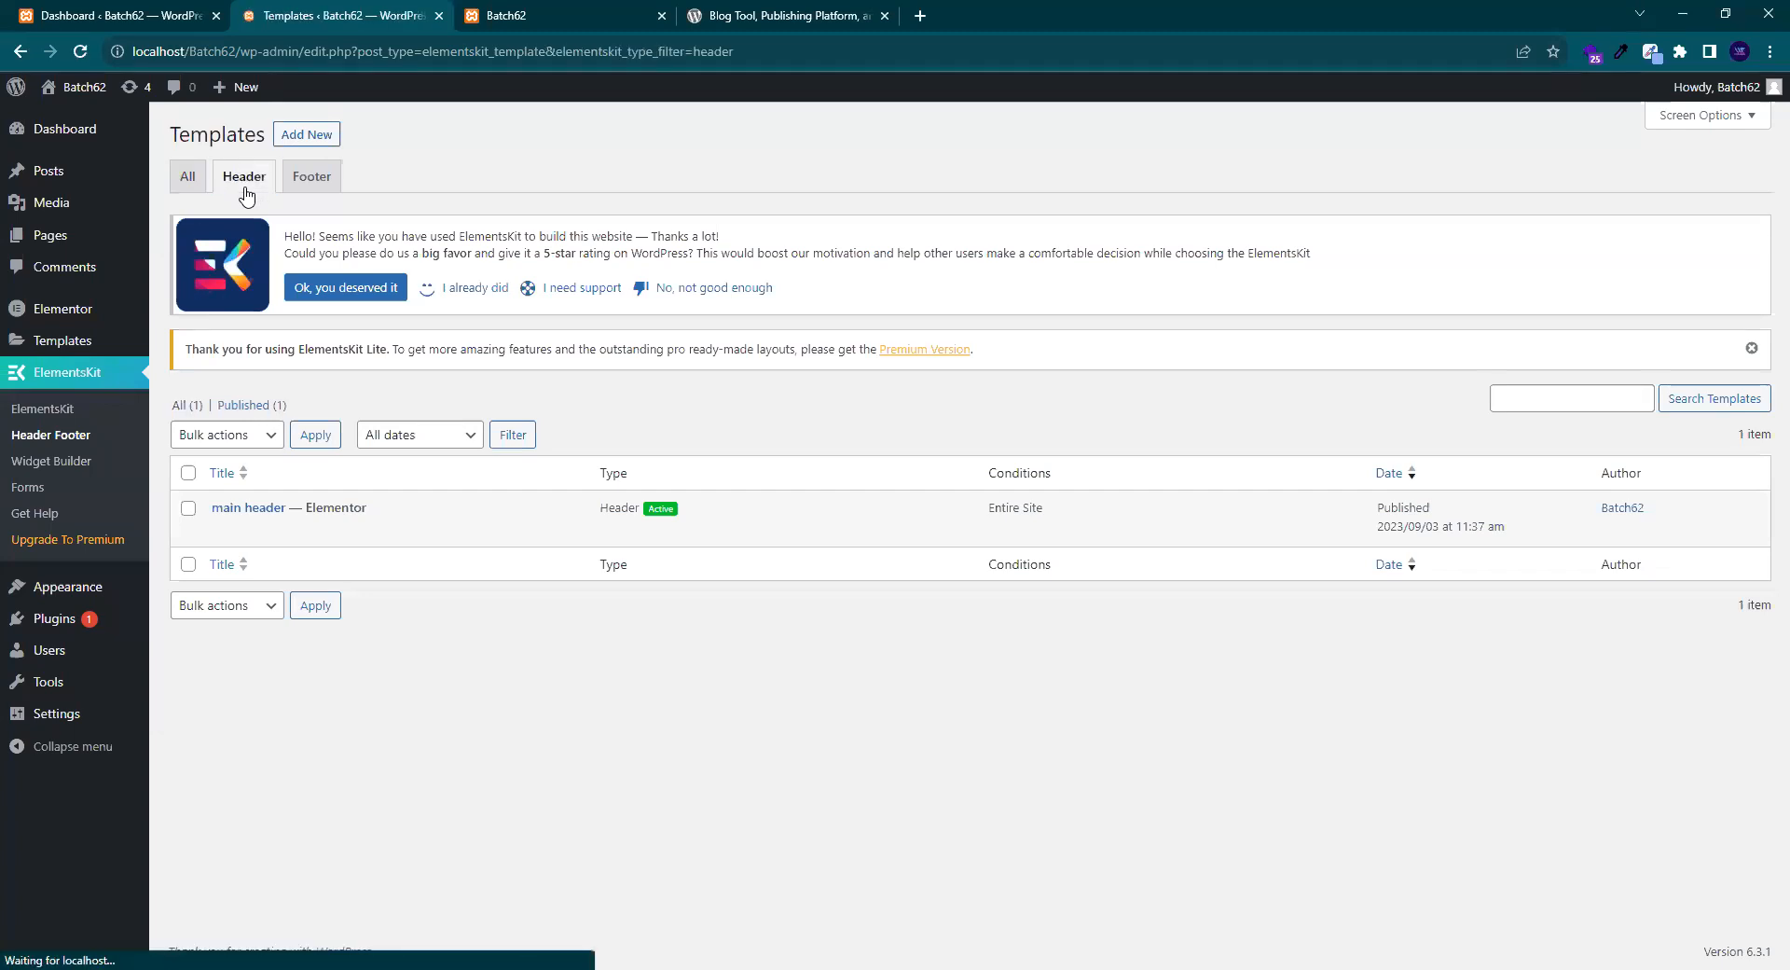
mouse_move(337, 536)
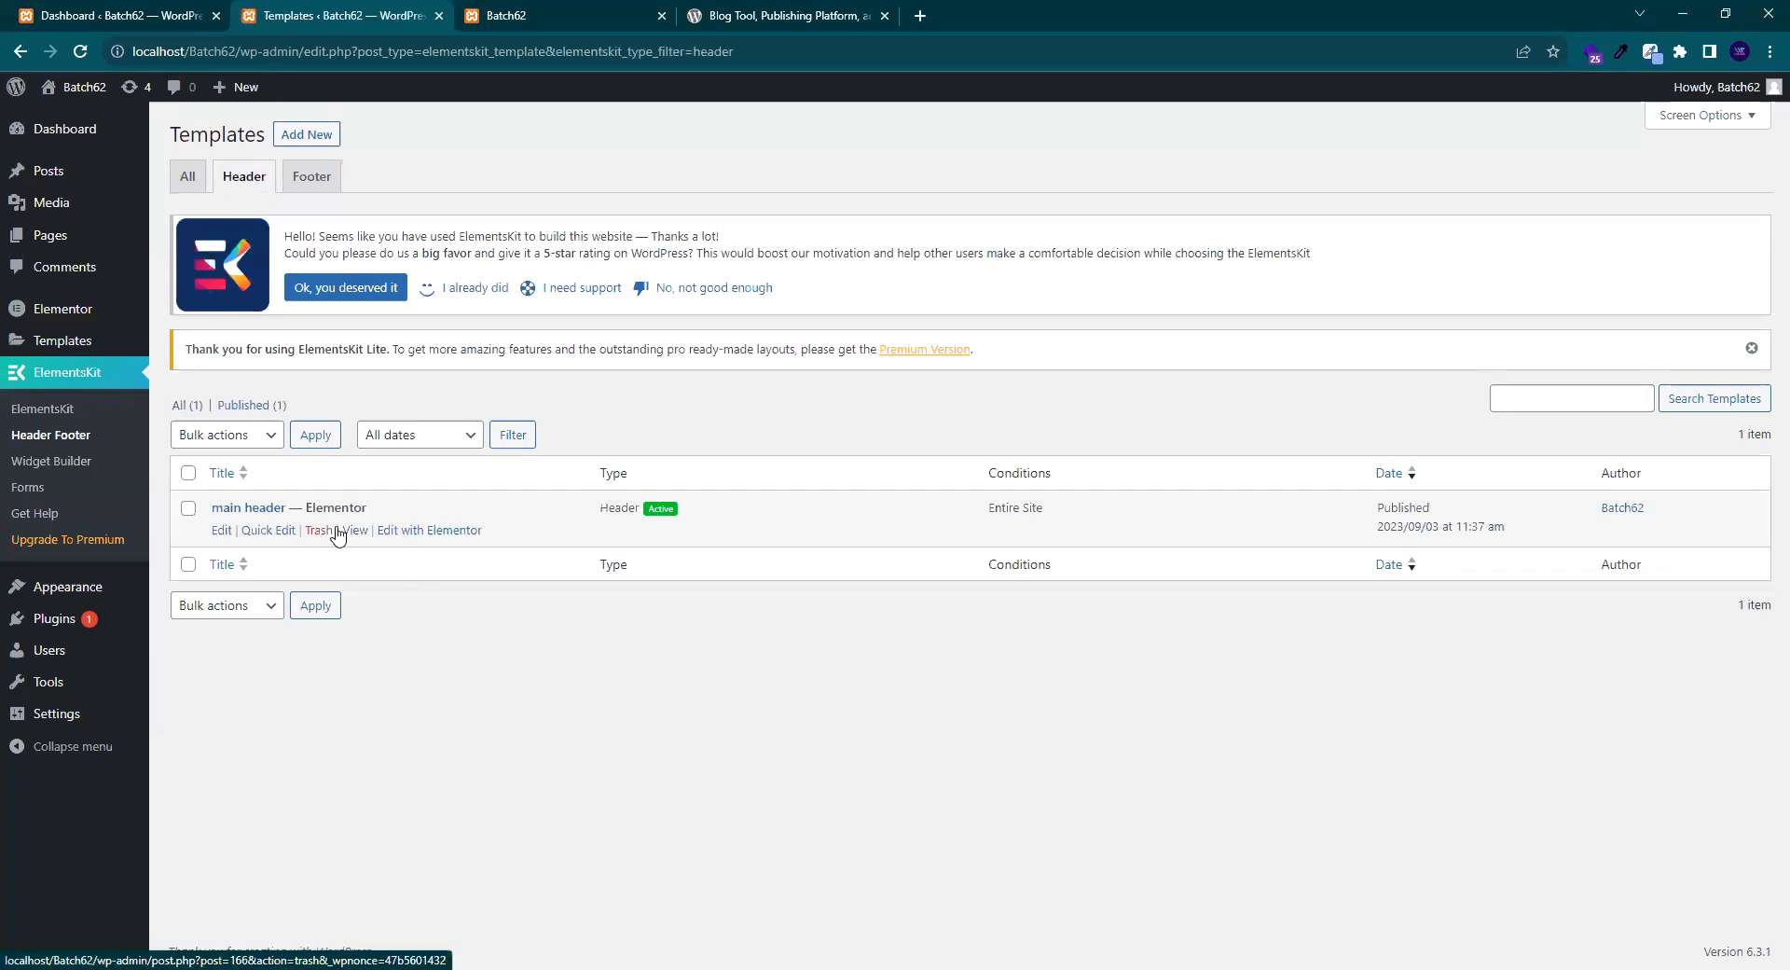
left_click(307, 175)
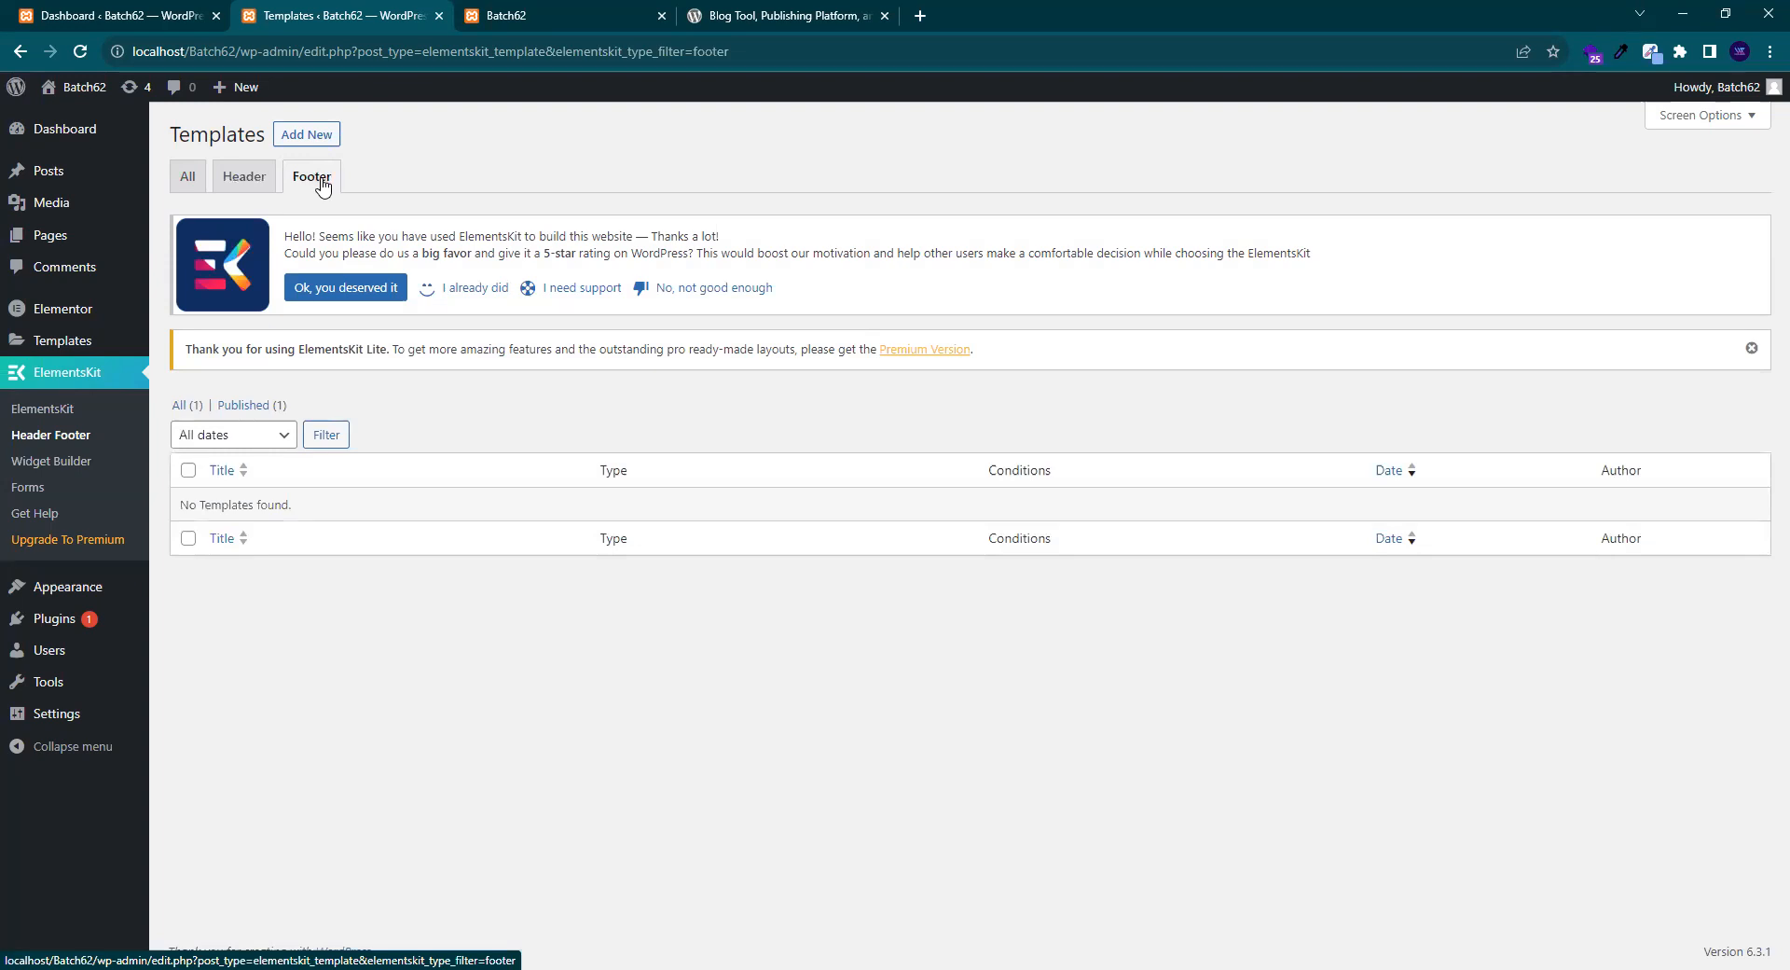
- Start a new ElementsKit template titled 'main footer'
left_click(324, 137)
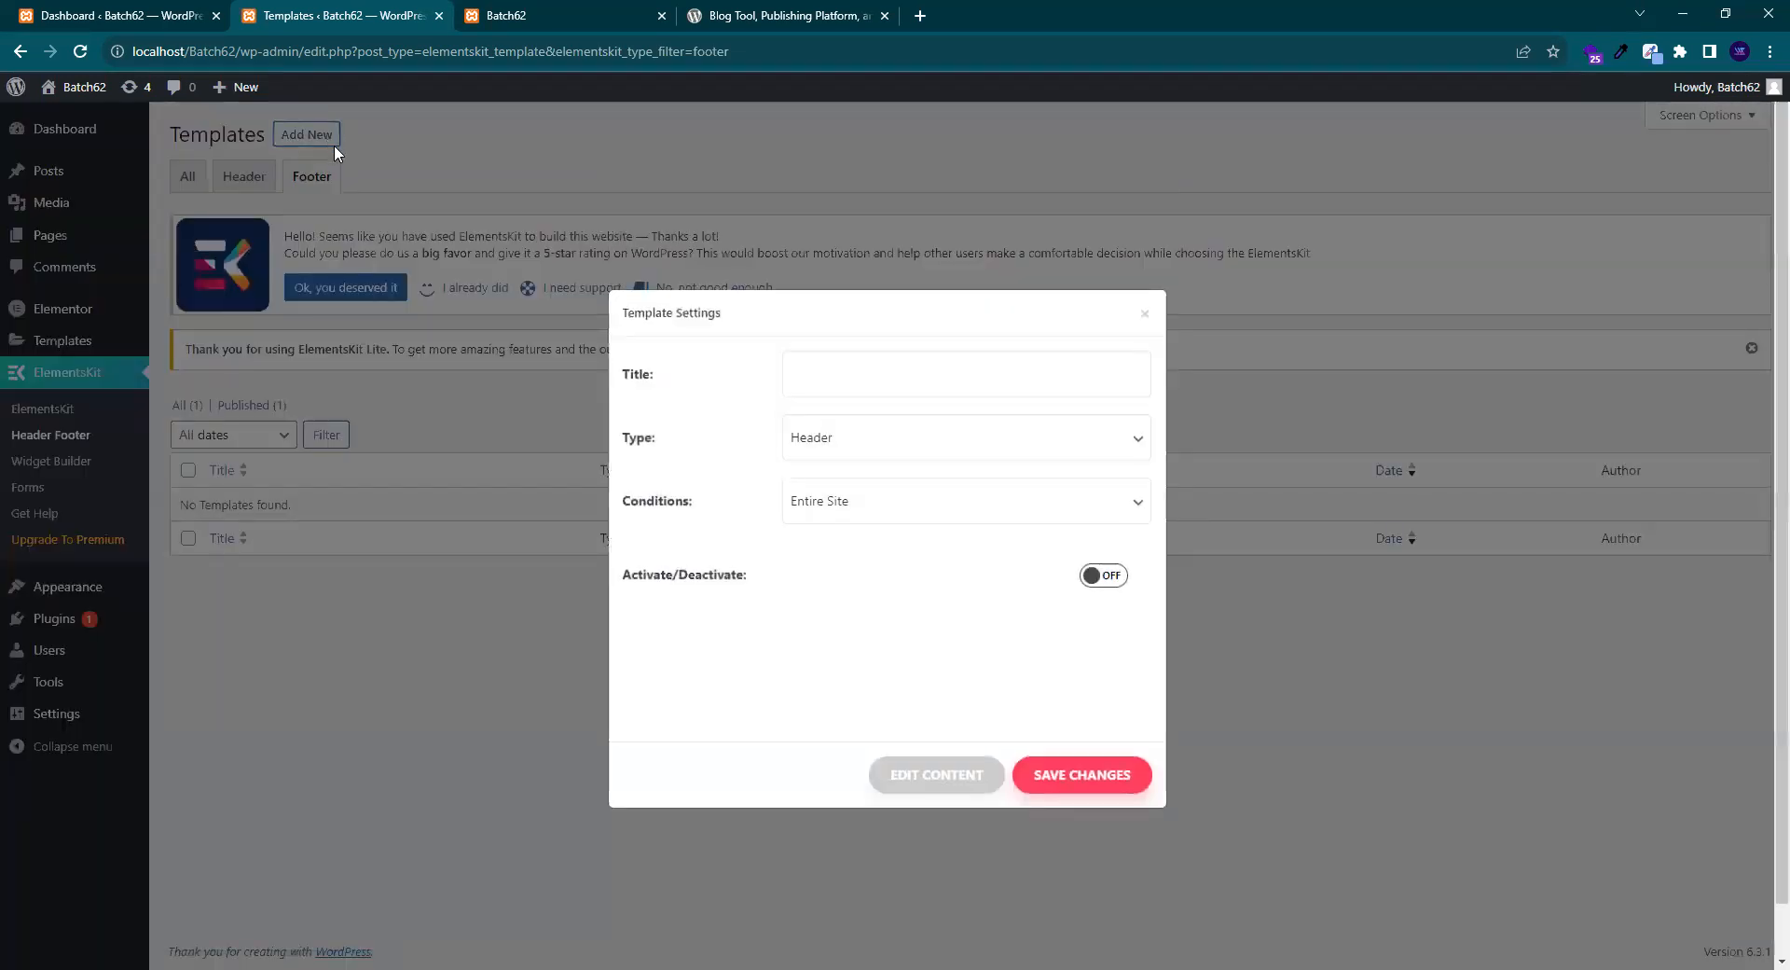
left_click(836, 386)
type("mianb")
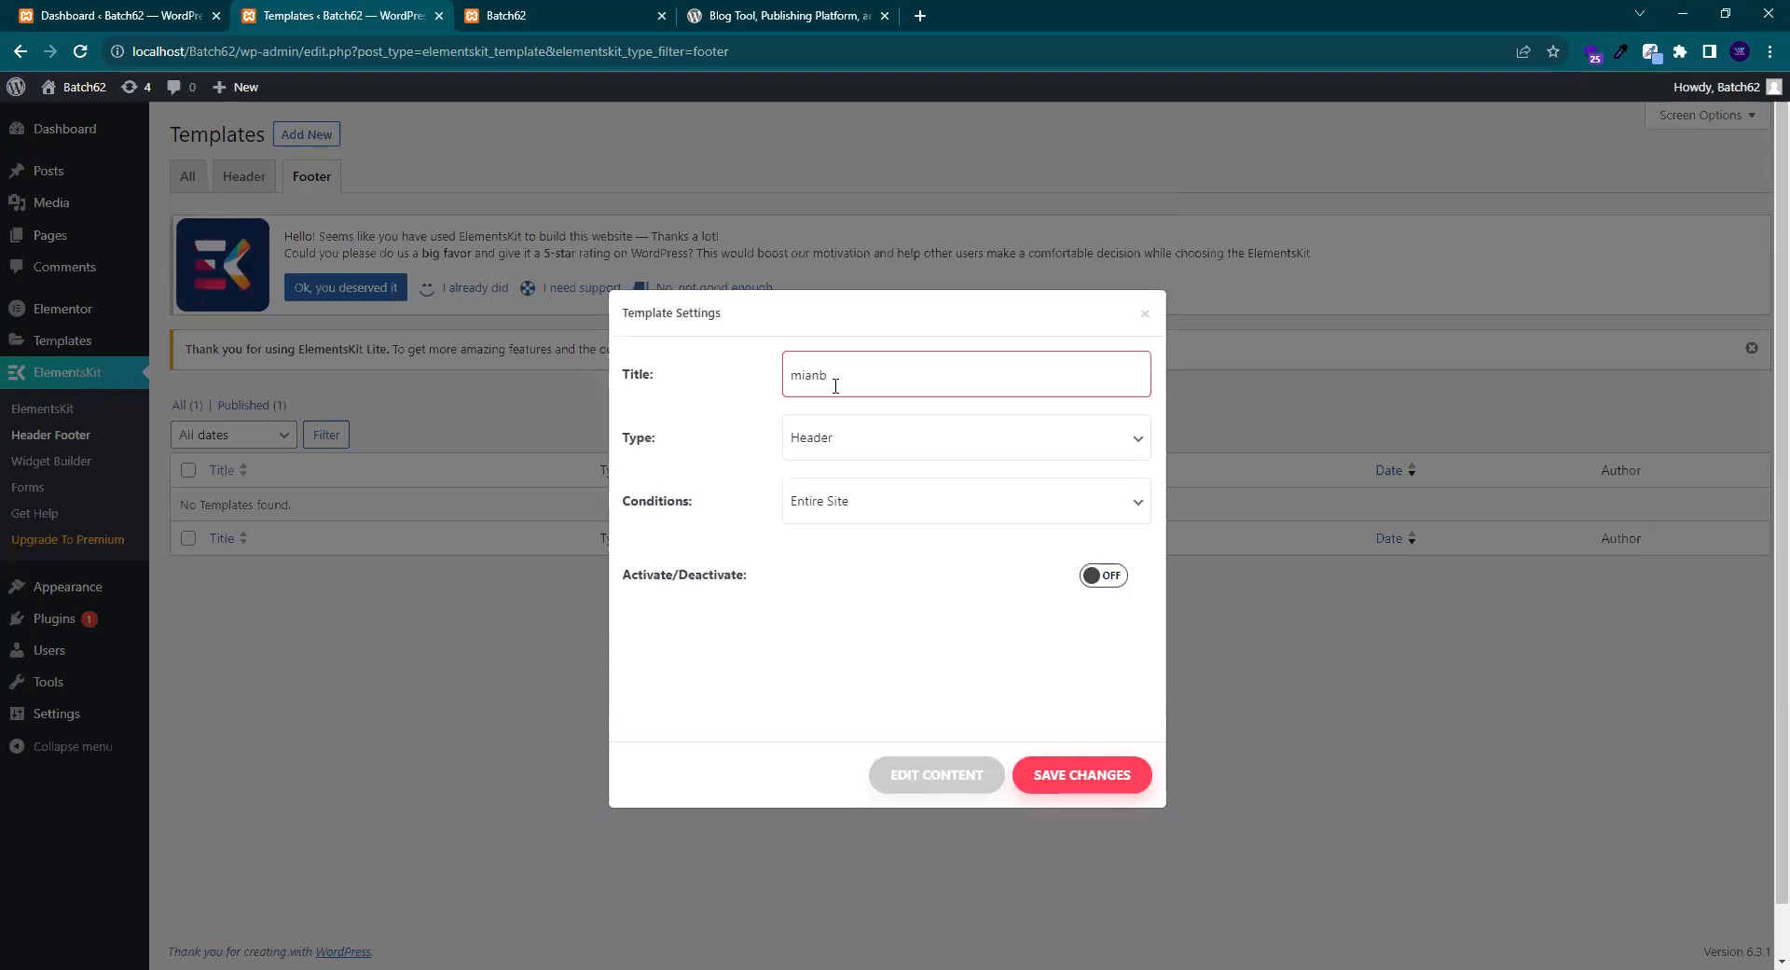
key("BackSpace")
key("BackSpace")
key("BackSpace")
type("main footr")
key("BackSpace")
type("e")
- Set the template type to Footer, switch Activate on, and save it
left_click(845, 441)
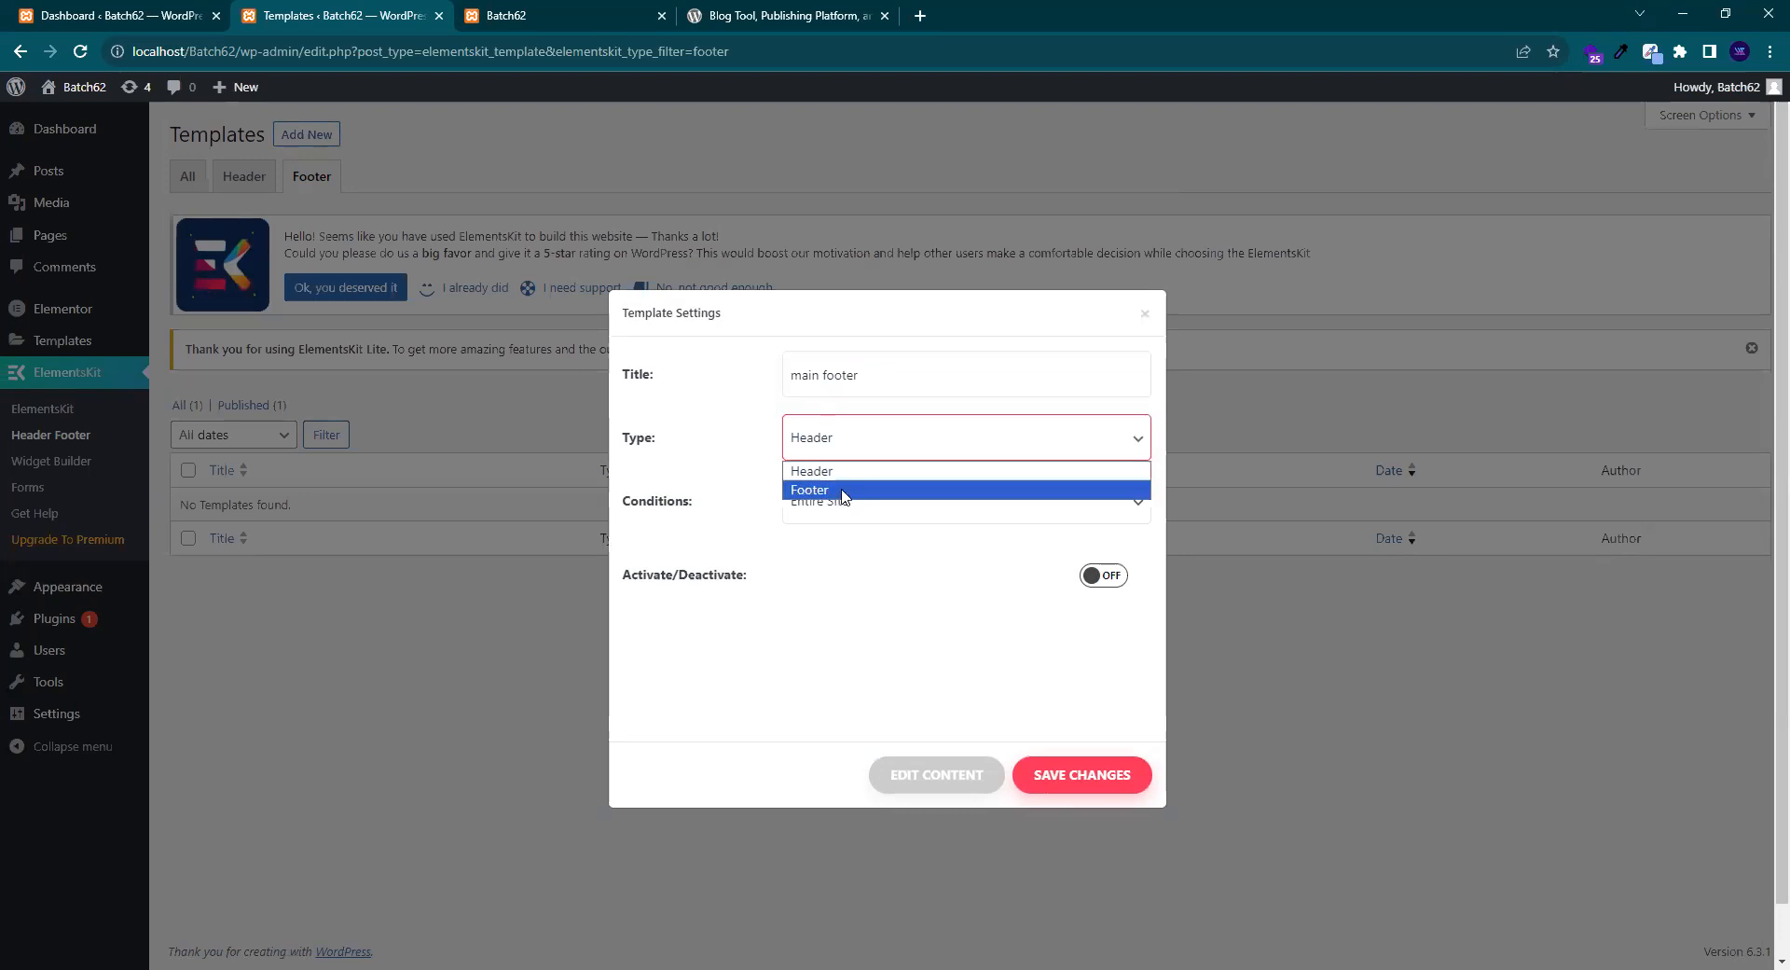
left_click(844, 490)
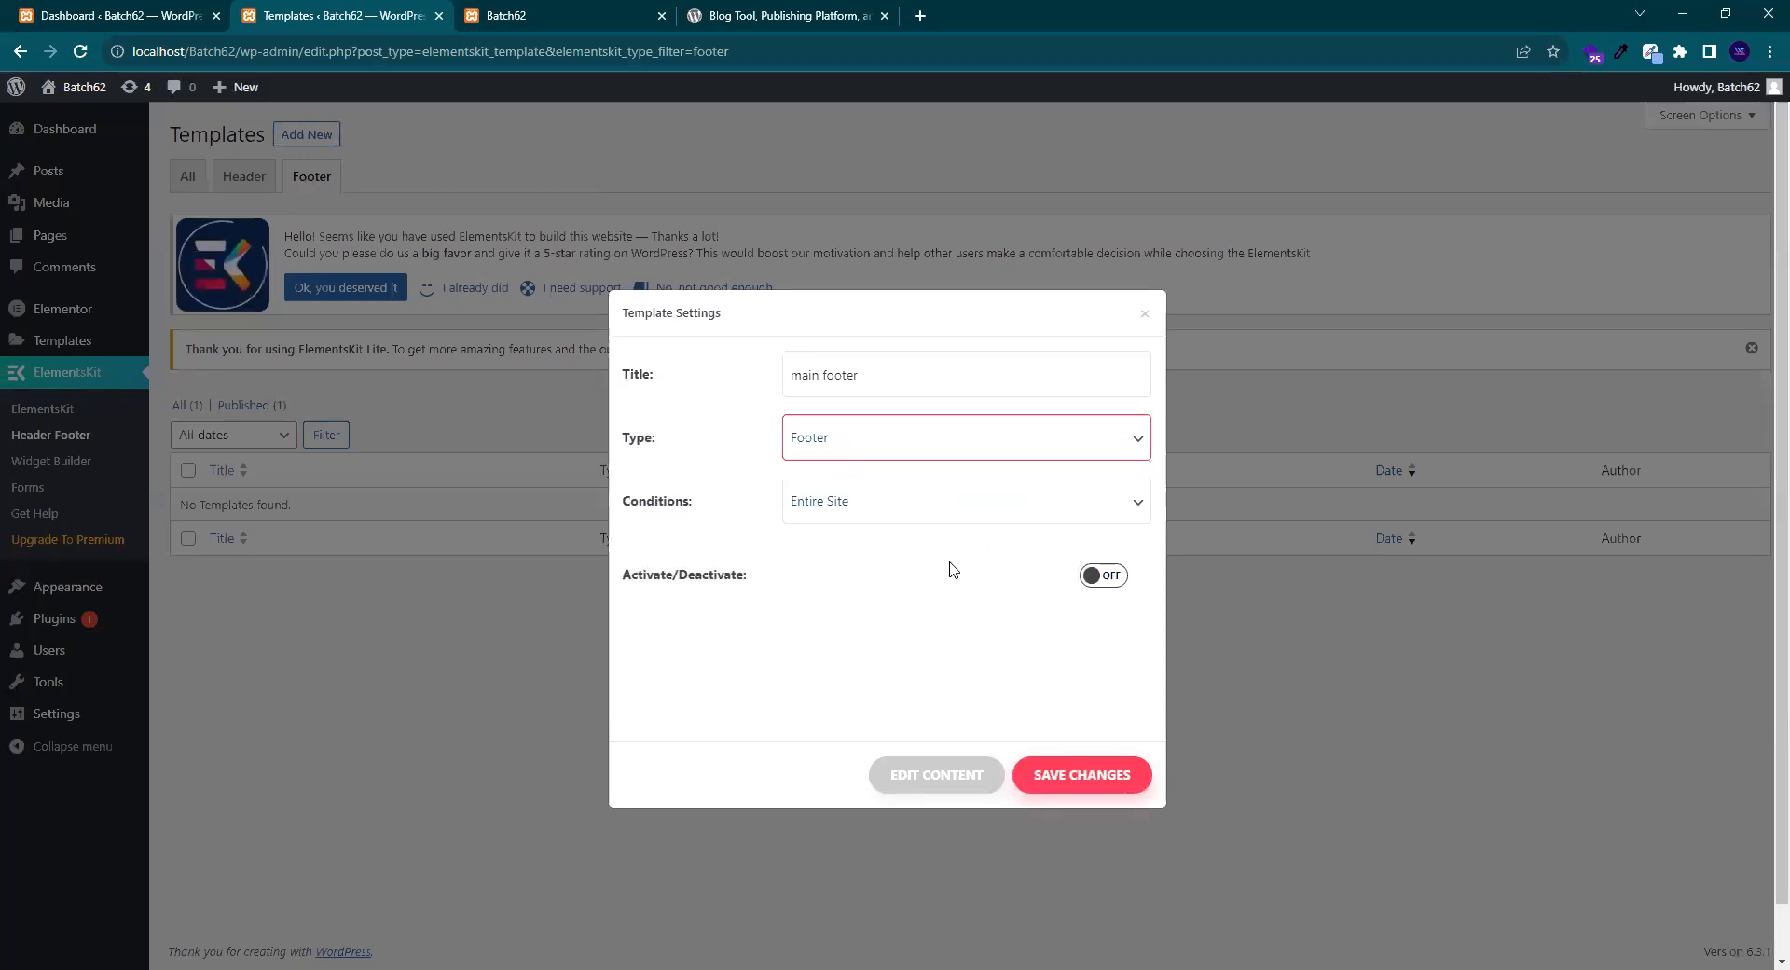
left_click(1098, 578)
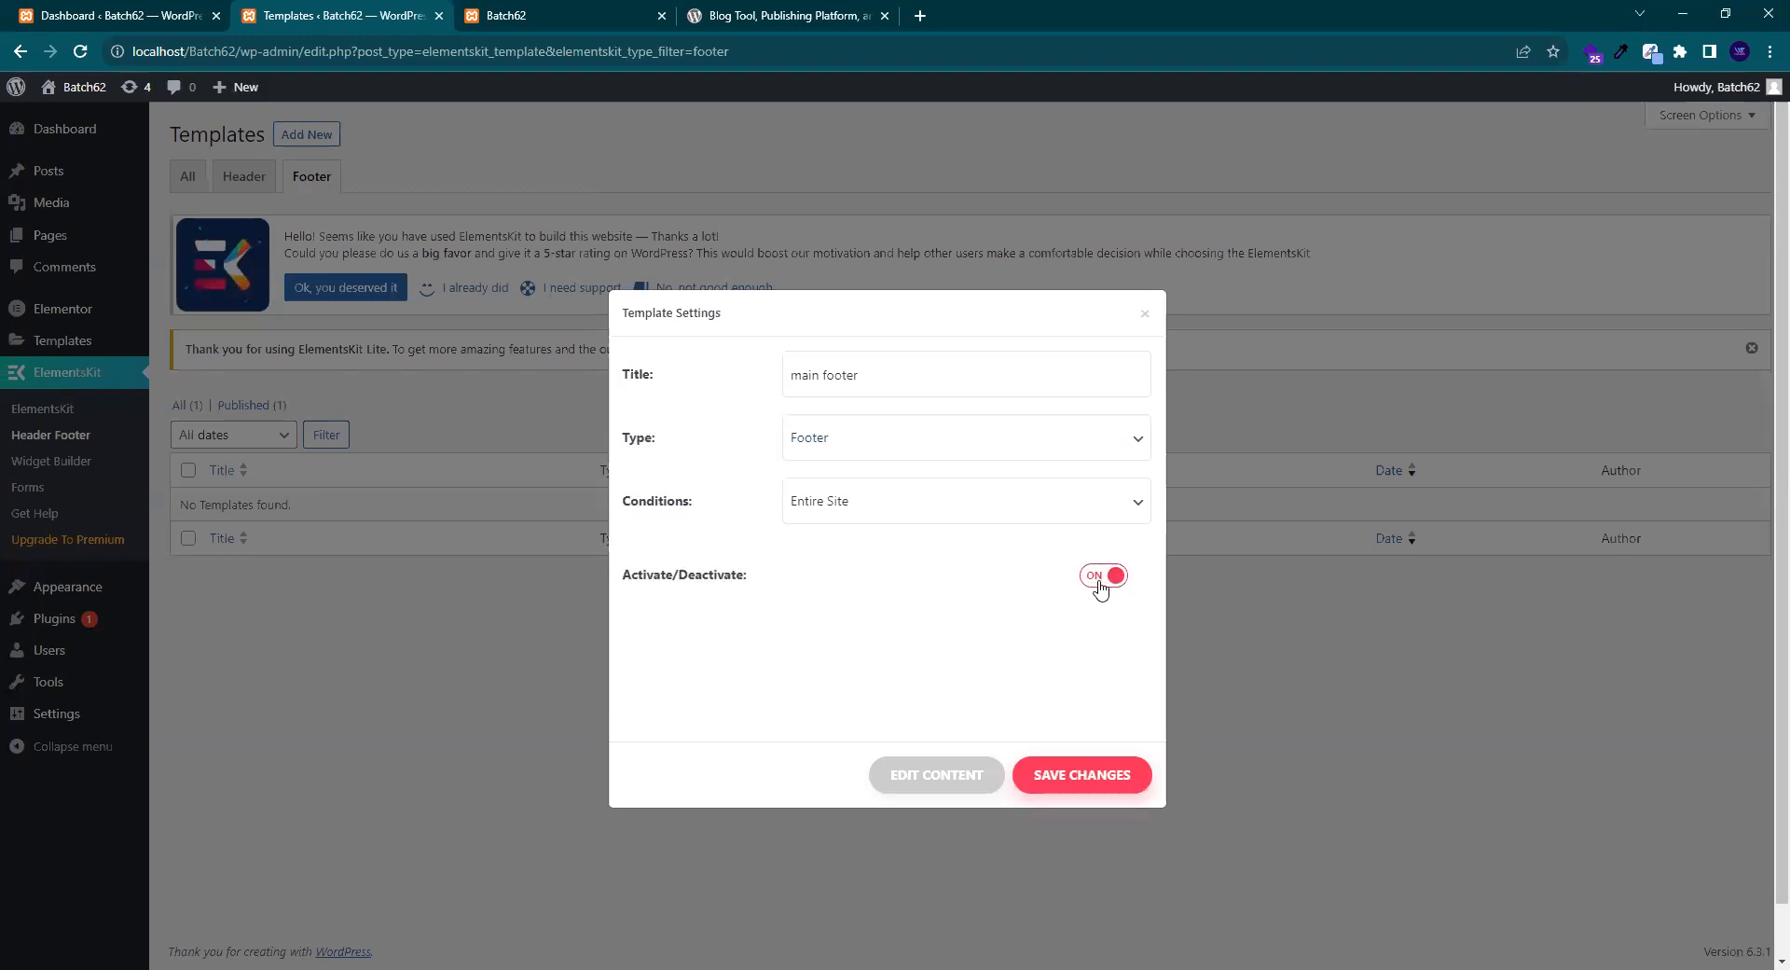
left_click(1093, 779)
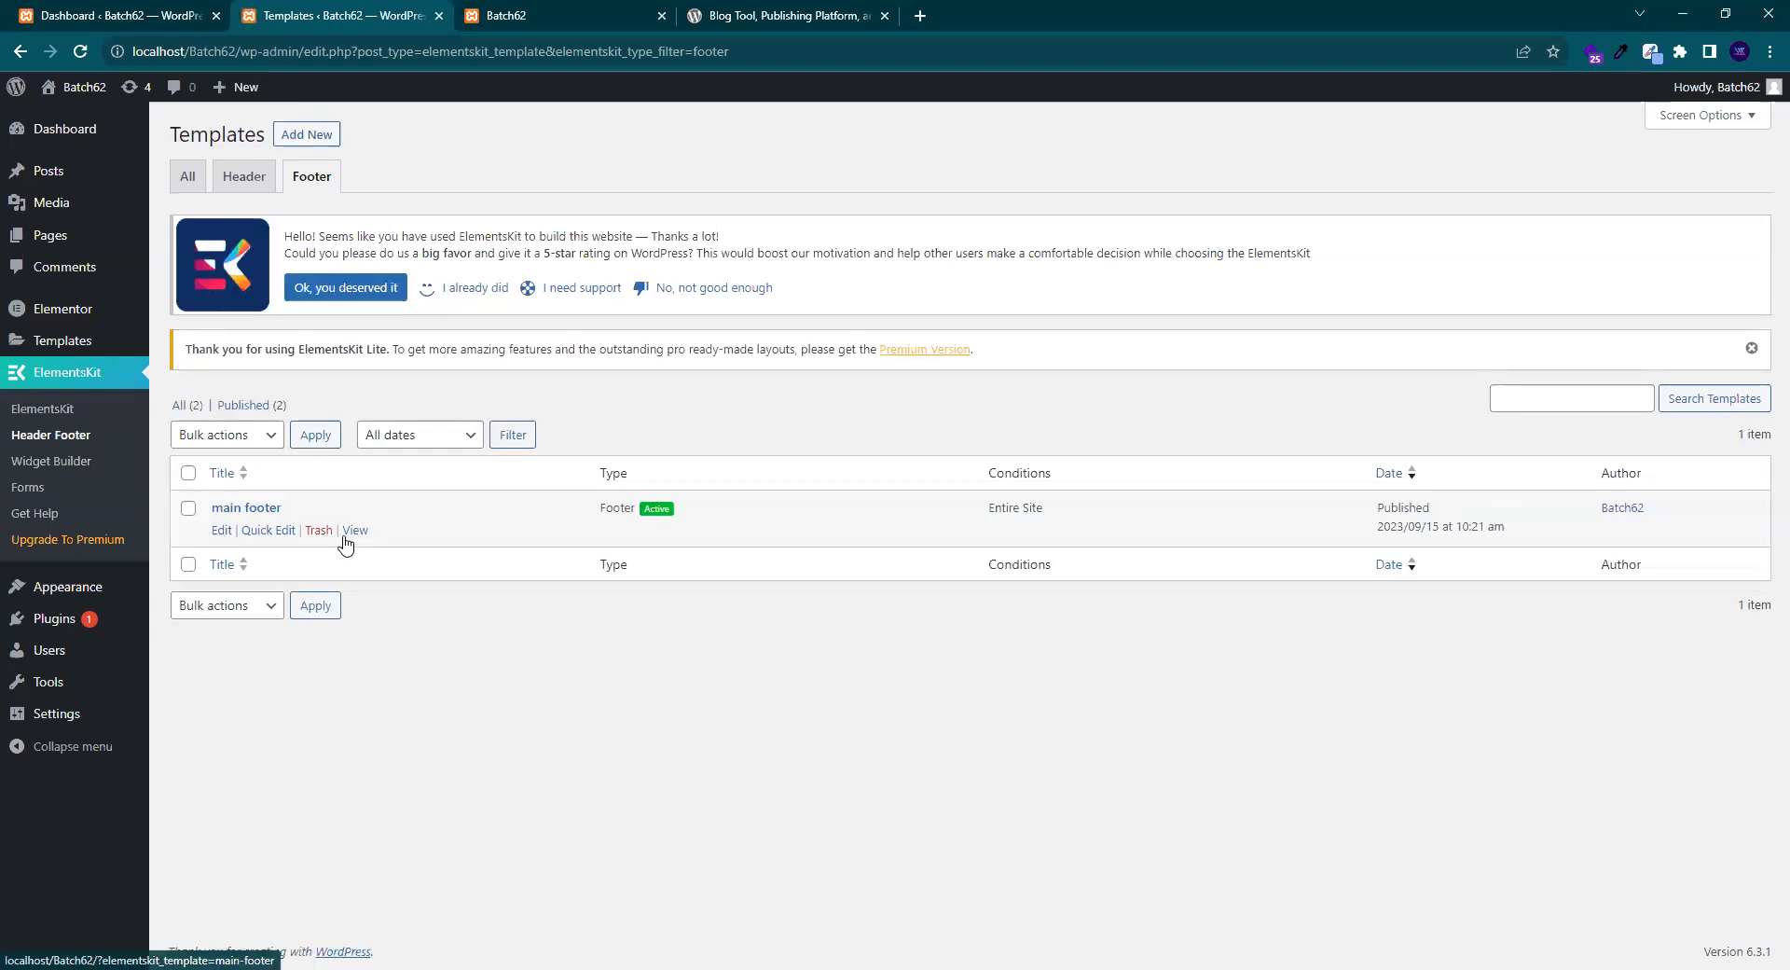
- Open the main footer's Template Settings and launch EDIT CONTENT in Elementor
left_click(222, 533)
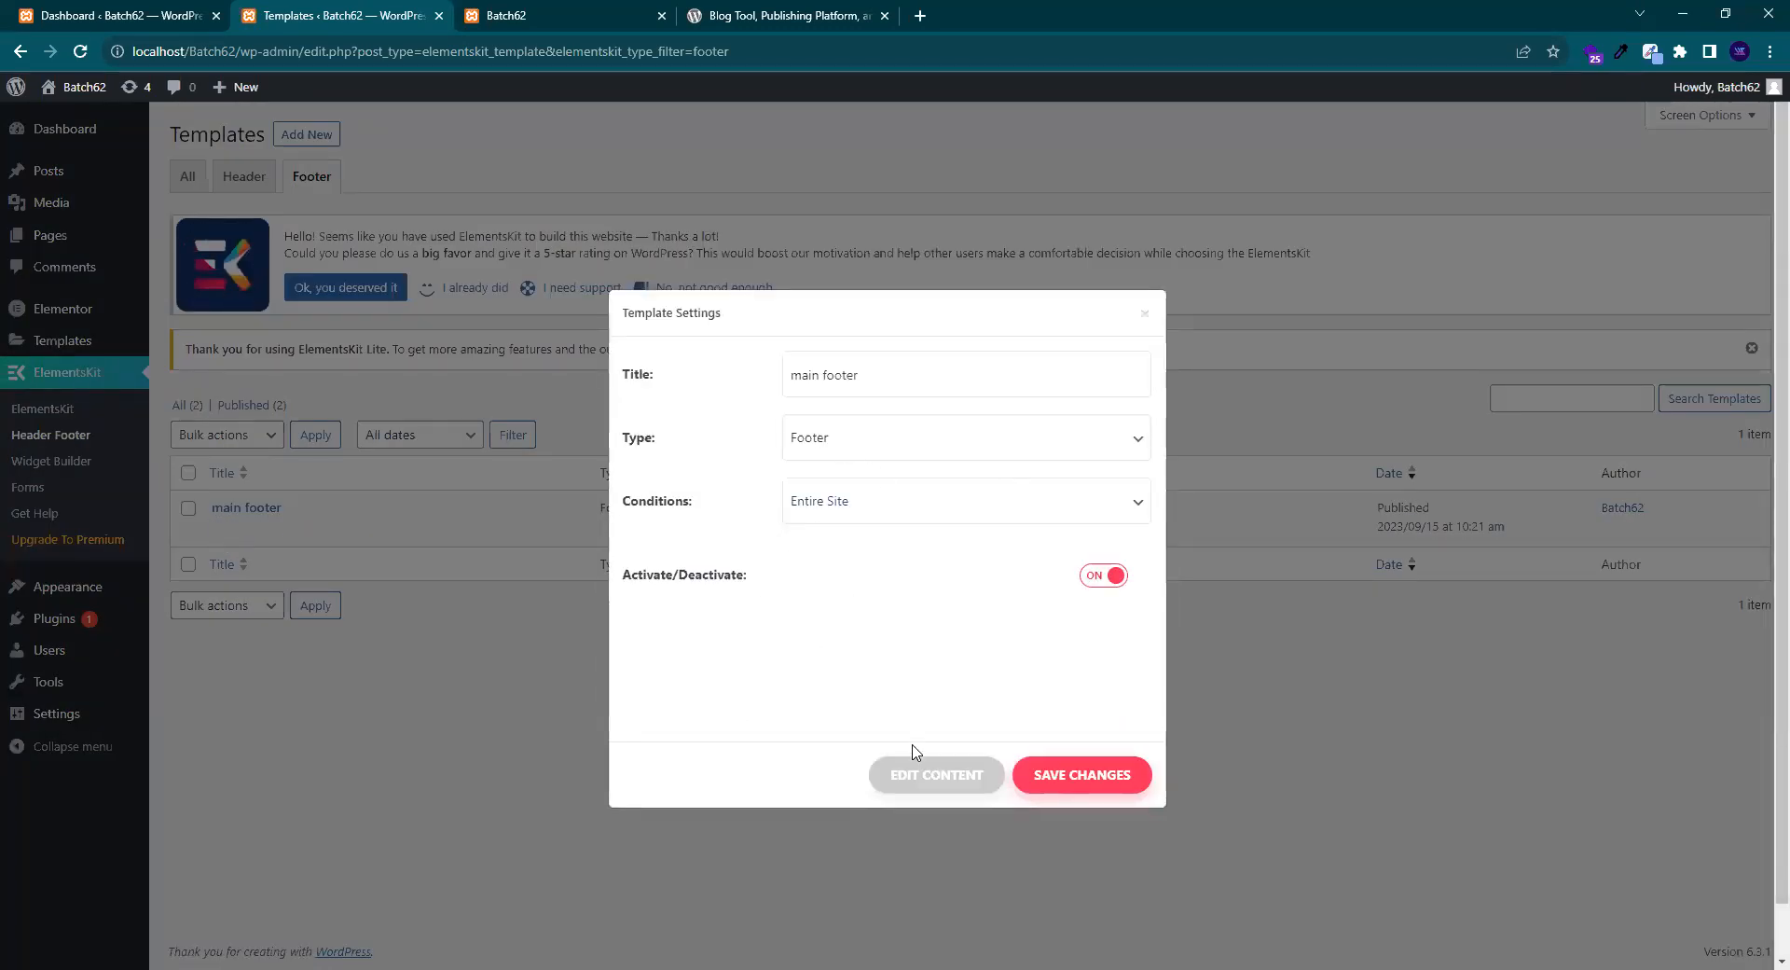
left_click(927, 781)
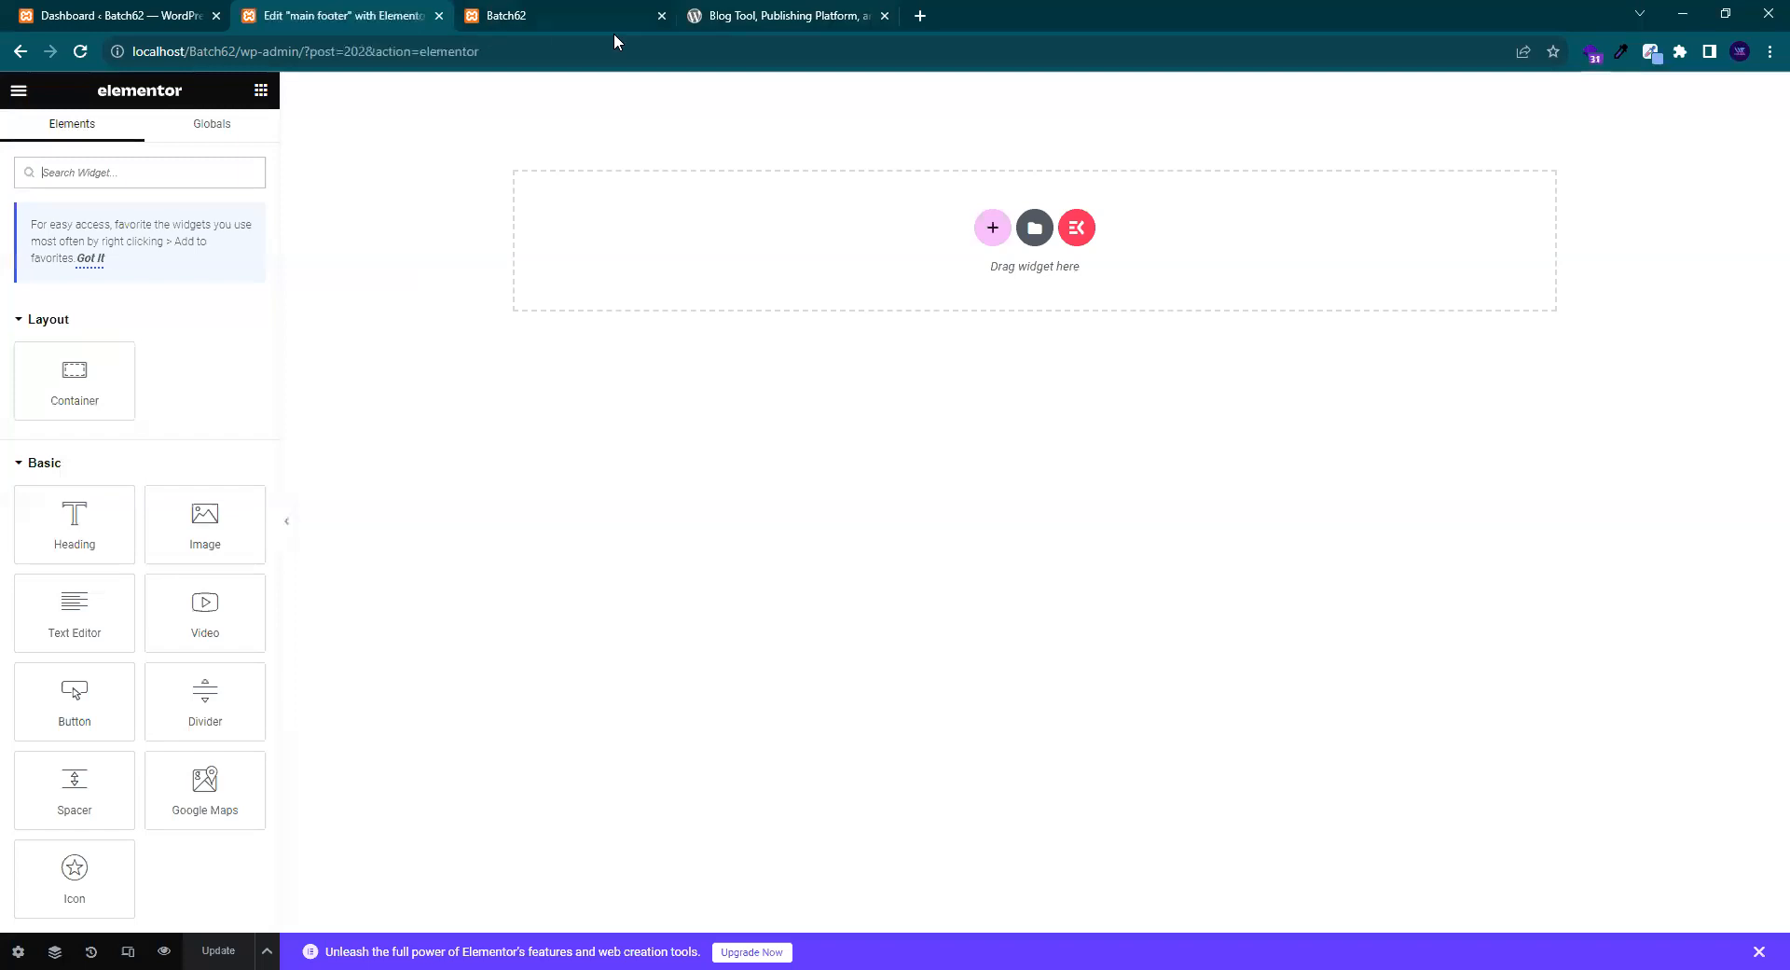
- Close the Batch62 front-end tab and scroll wordpress.org down to its link-column footer
left_click(661, 16)
left_click(560, 15)
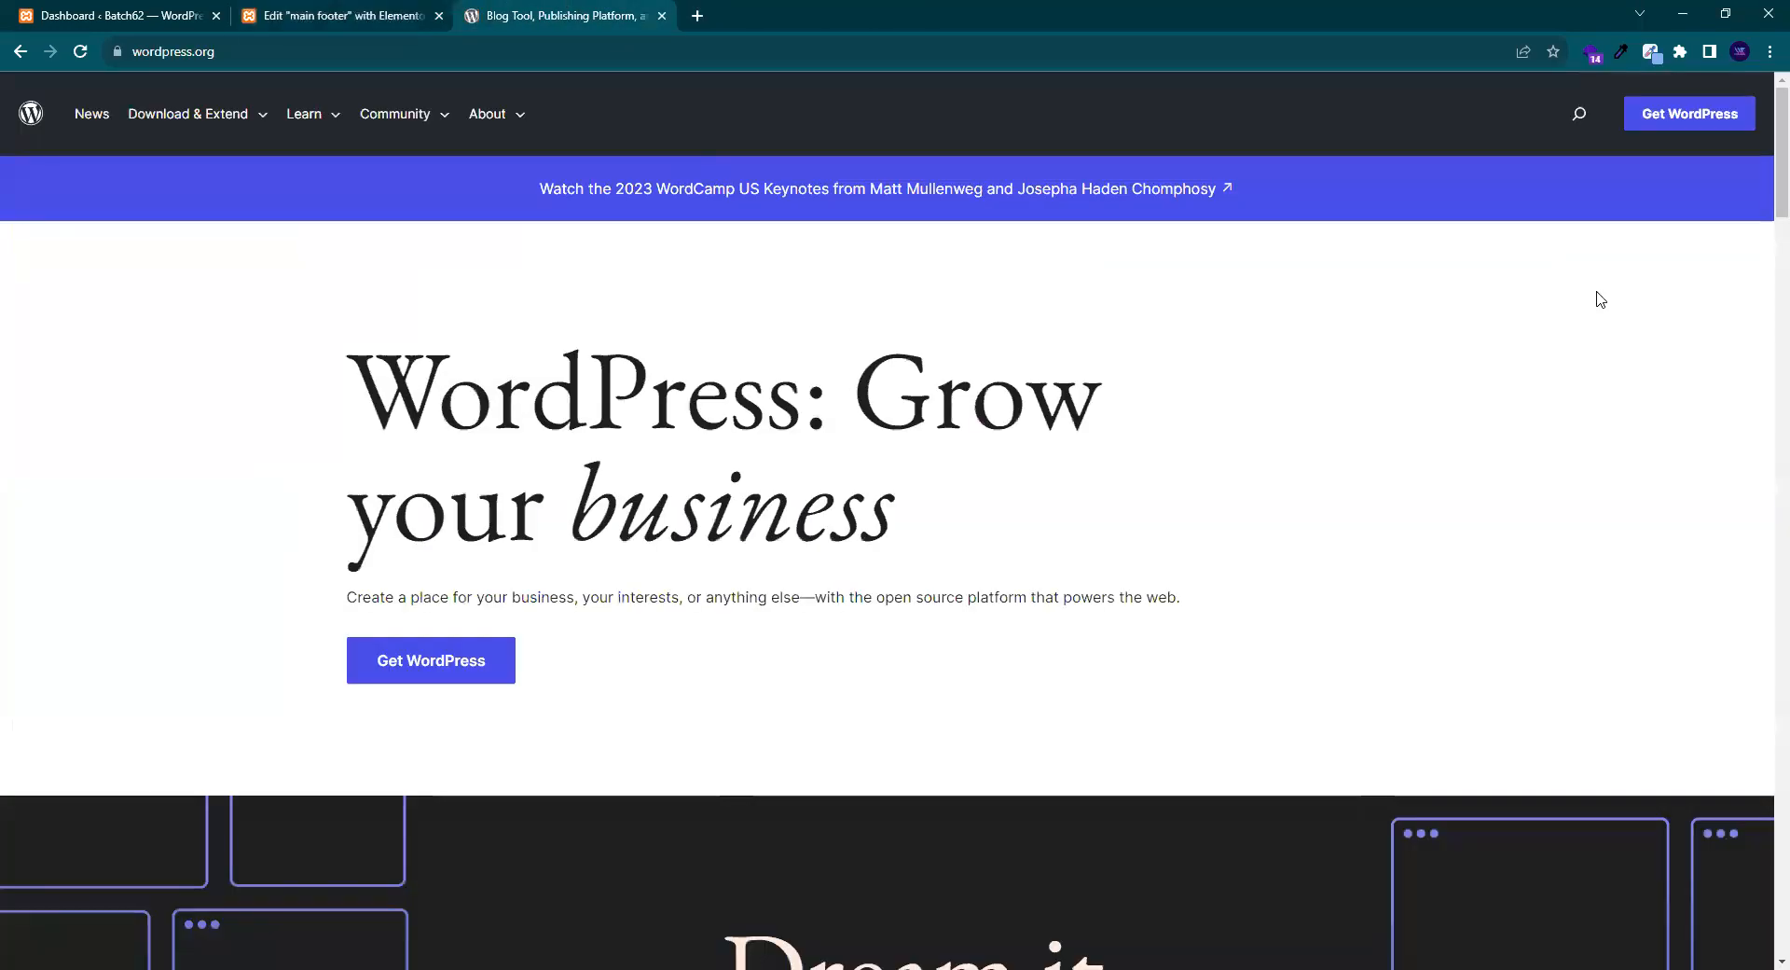
scroll(1762, 419, "down", 20)
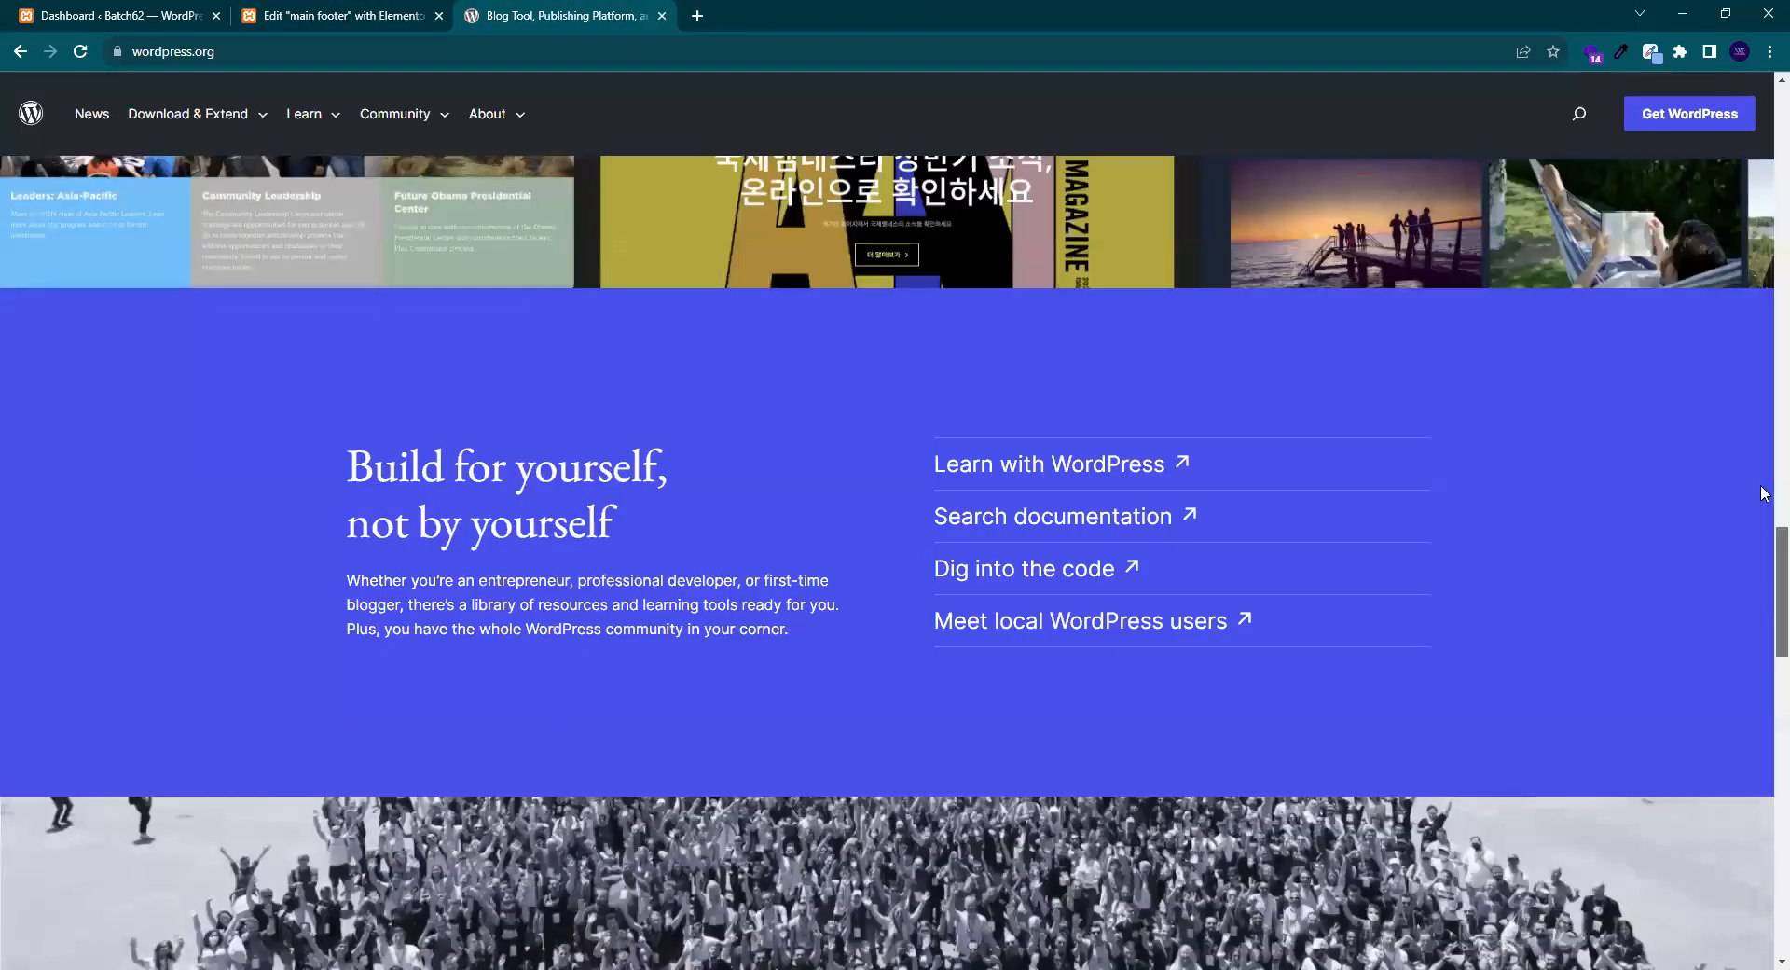
scroll(1764, 560, "down", 15)
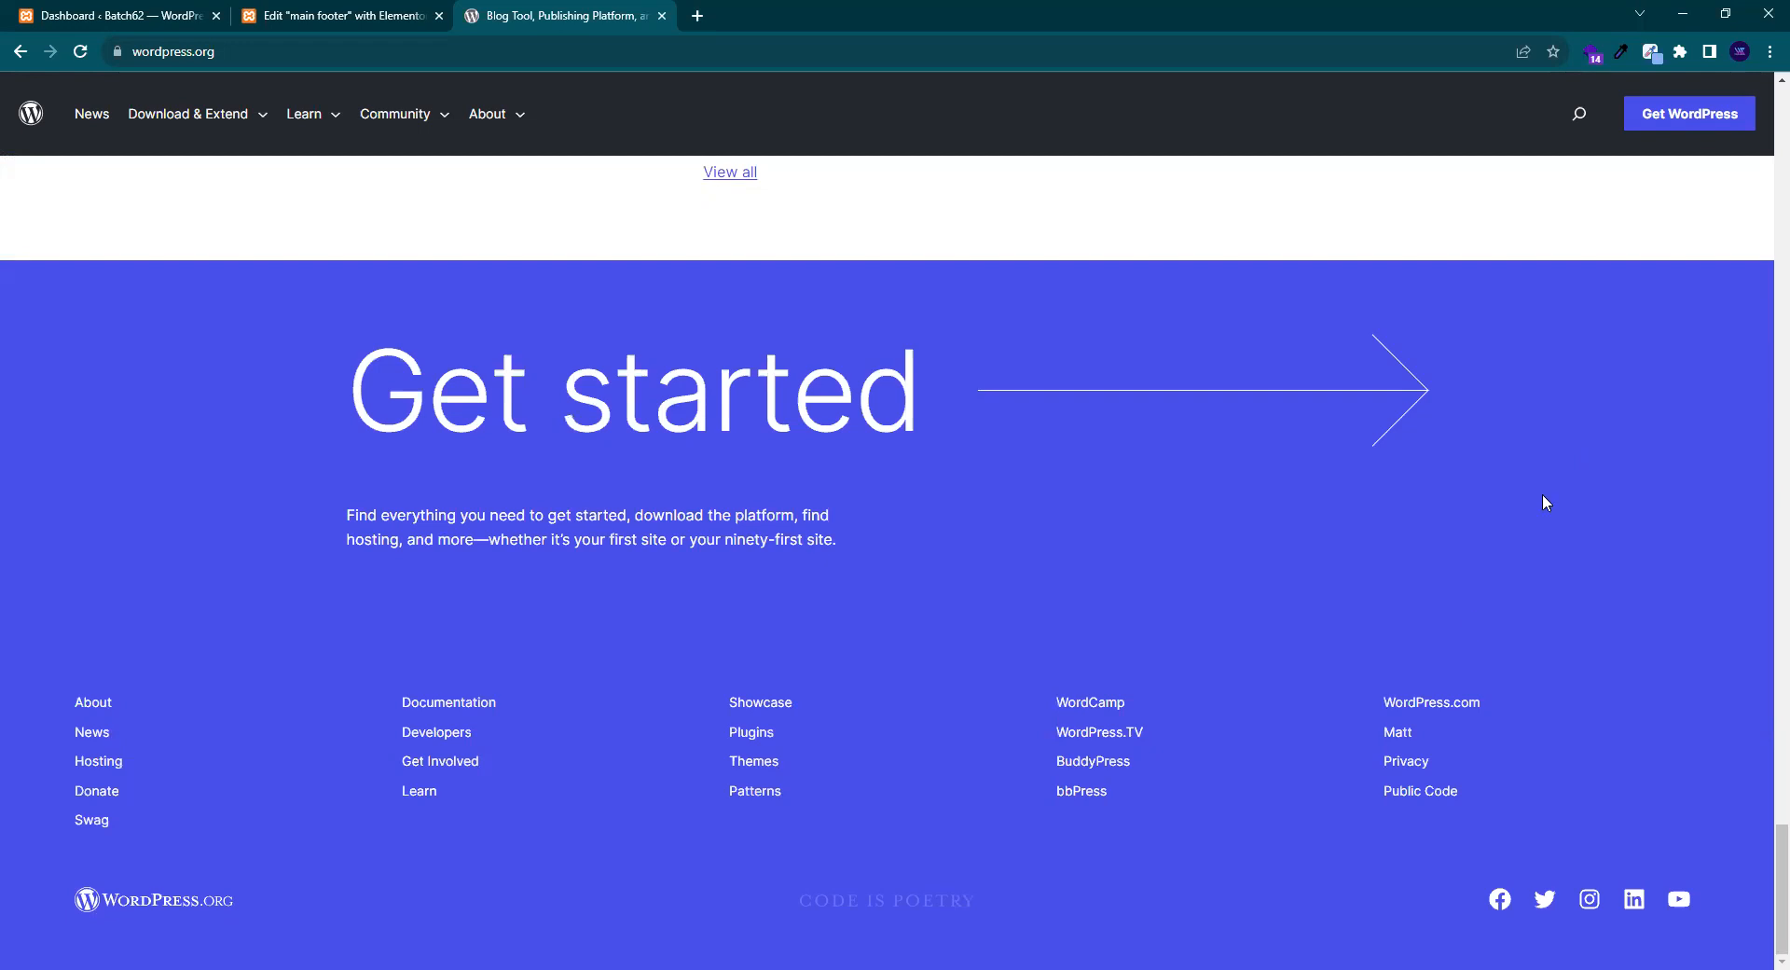
- Insert a single-column container on the main footer canvas, referring to the wordpress.org footer
left_click(312, 20)
left_click(992, 233)
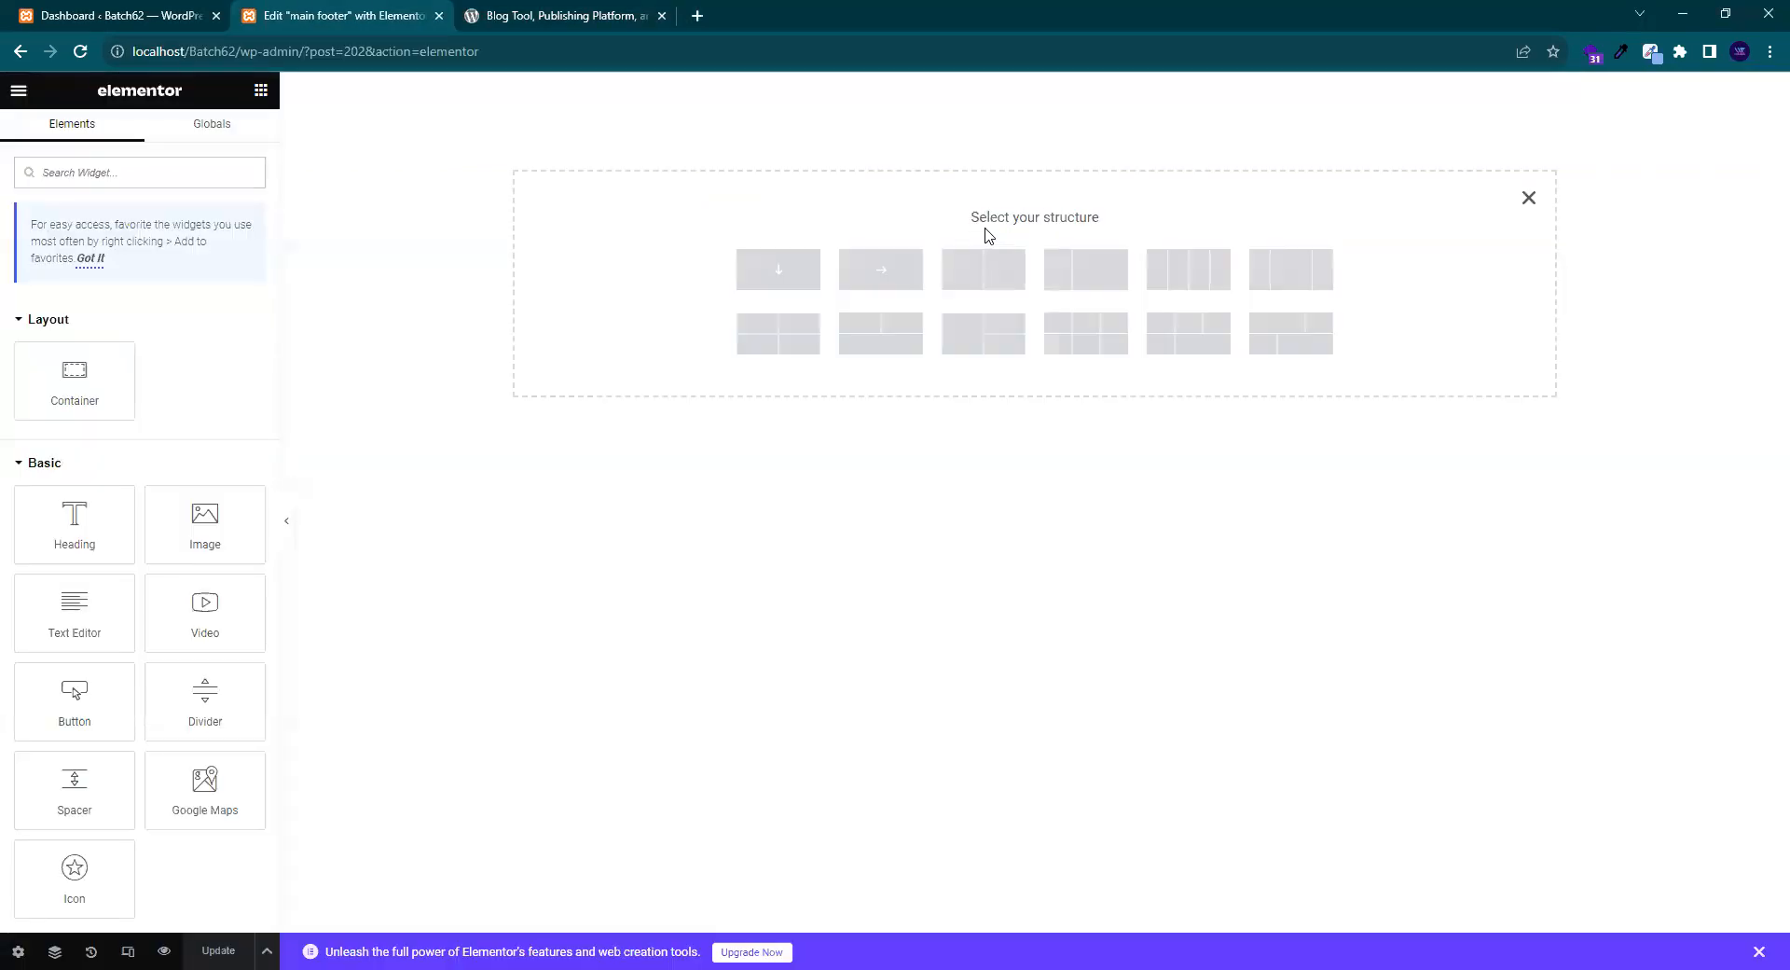
left_click(475, 13)
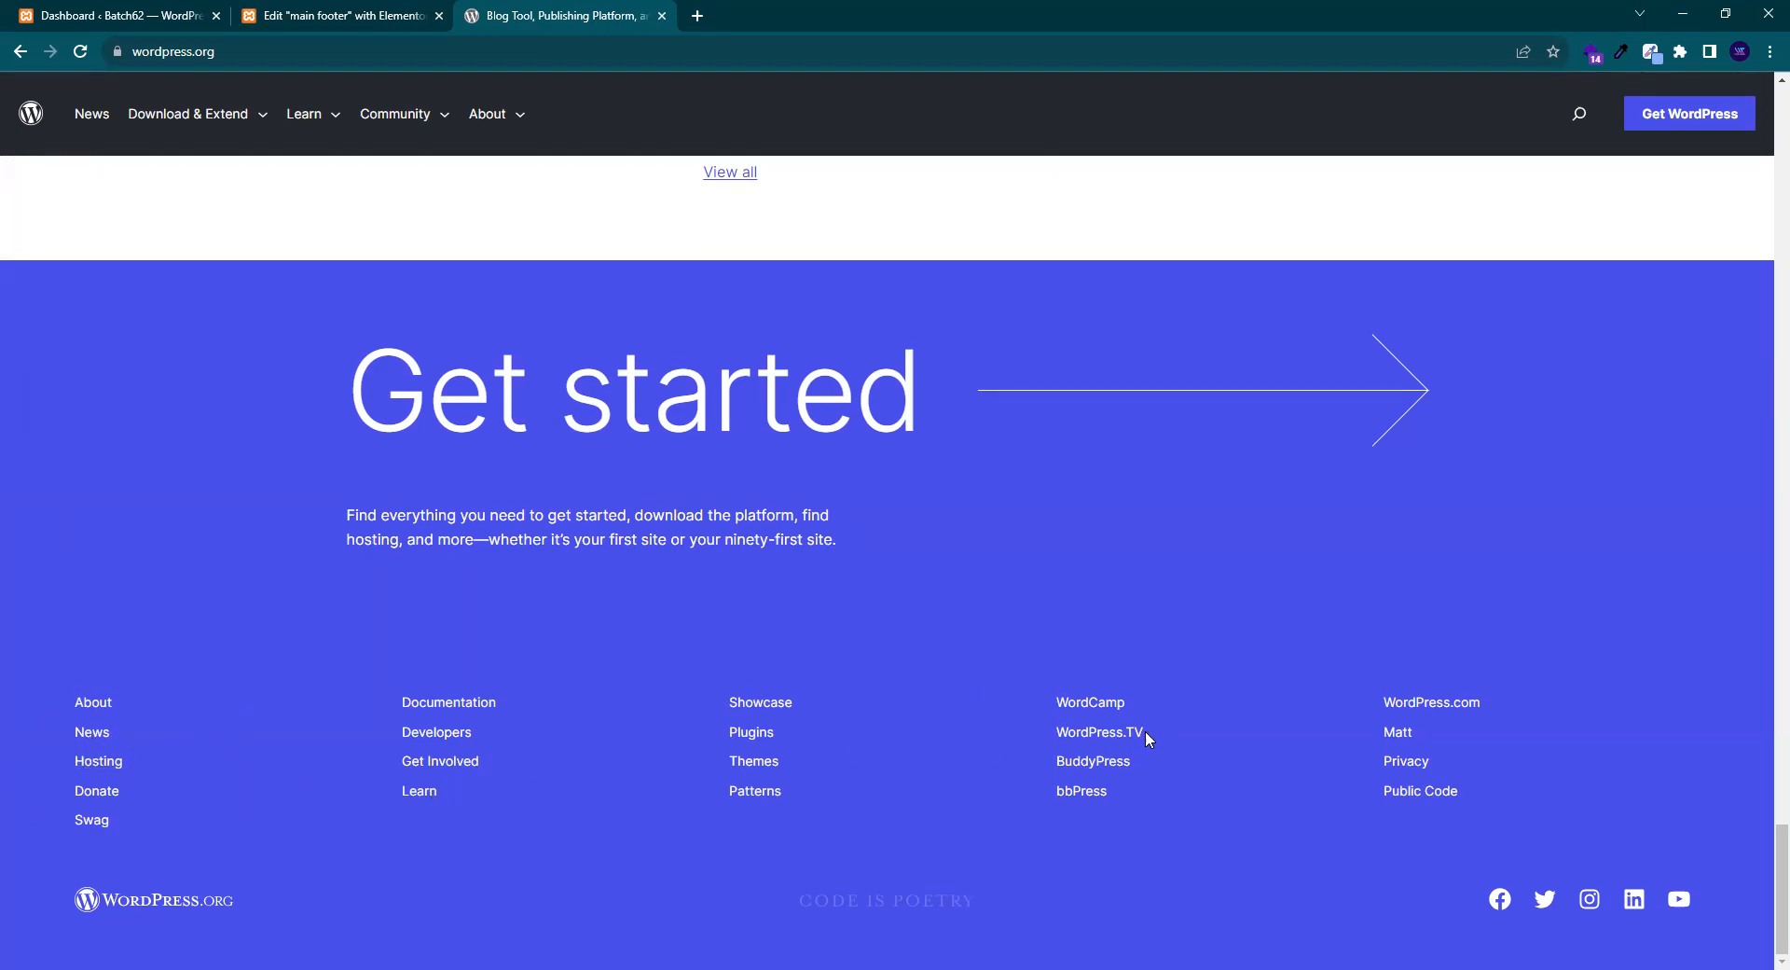
left_click(340, 12)
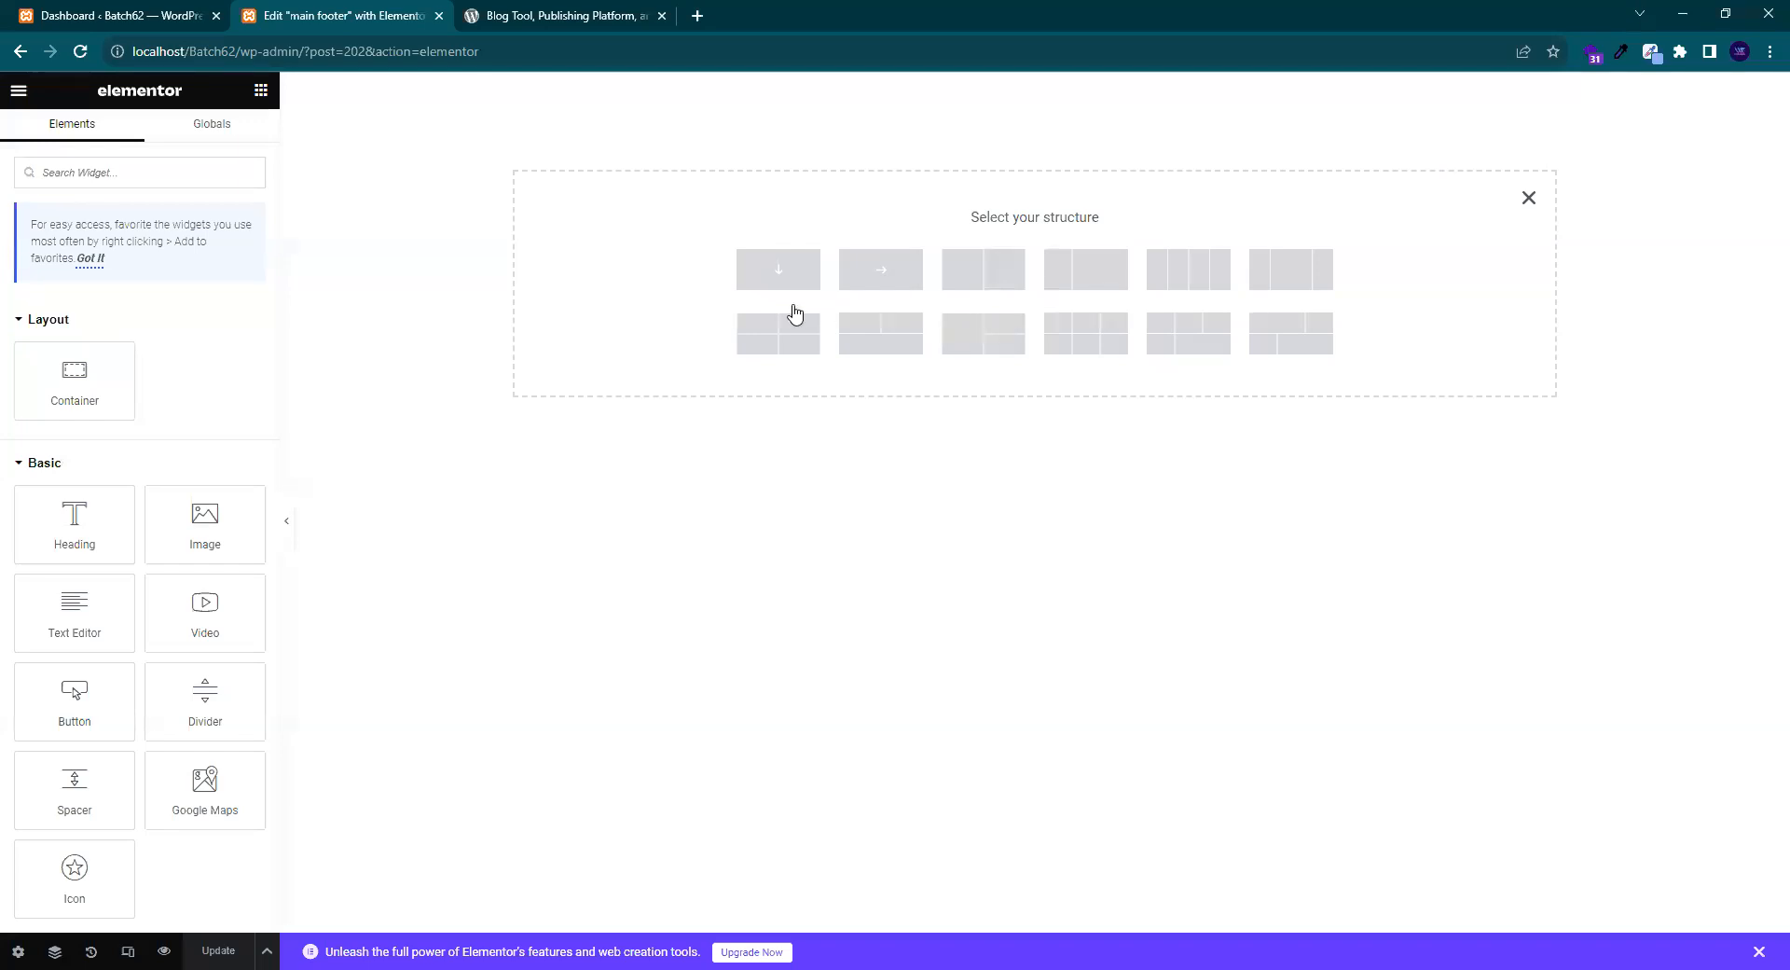
left_click(862, 283)
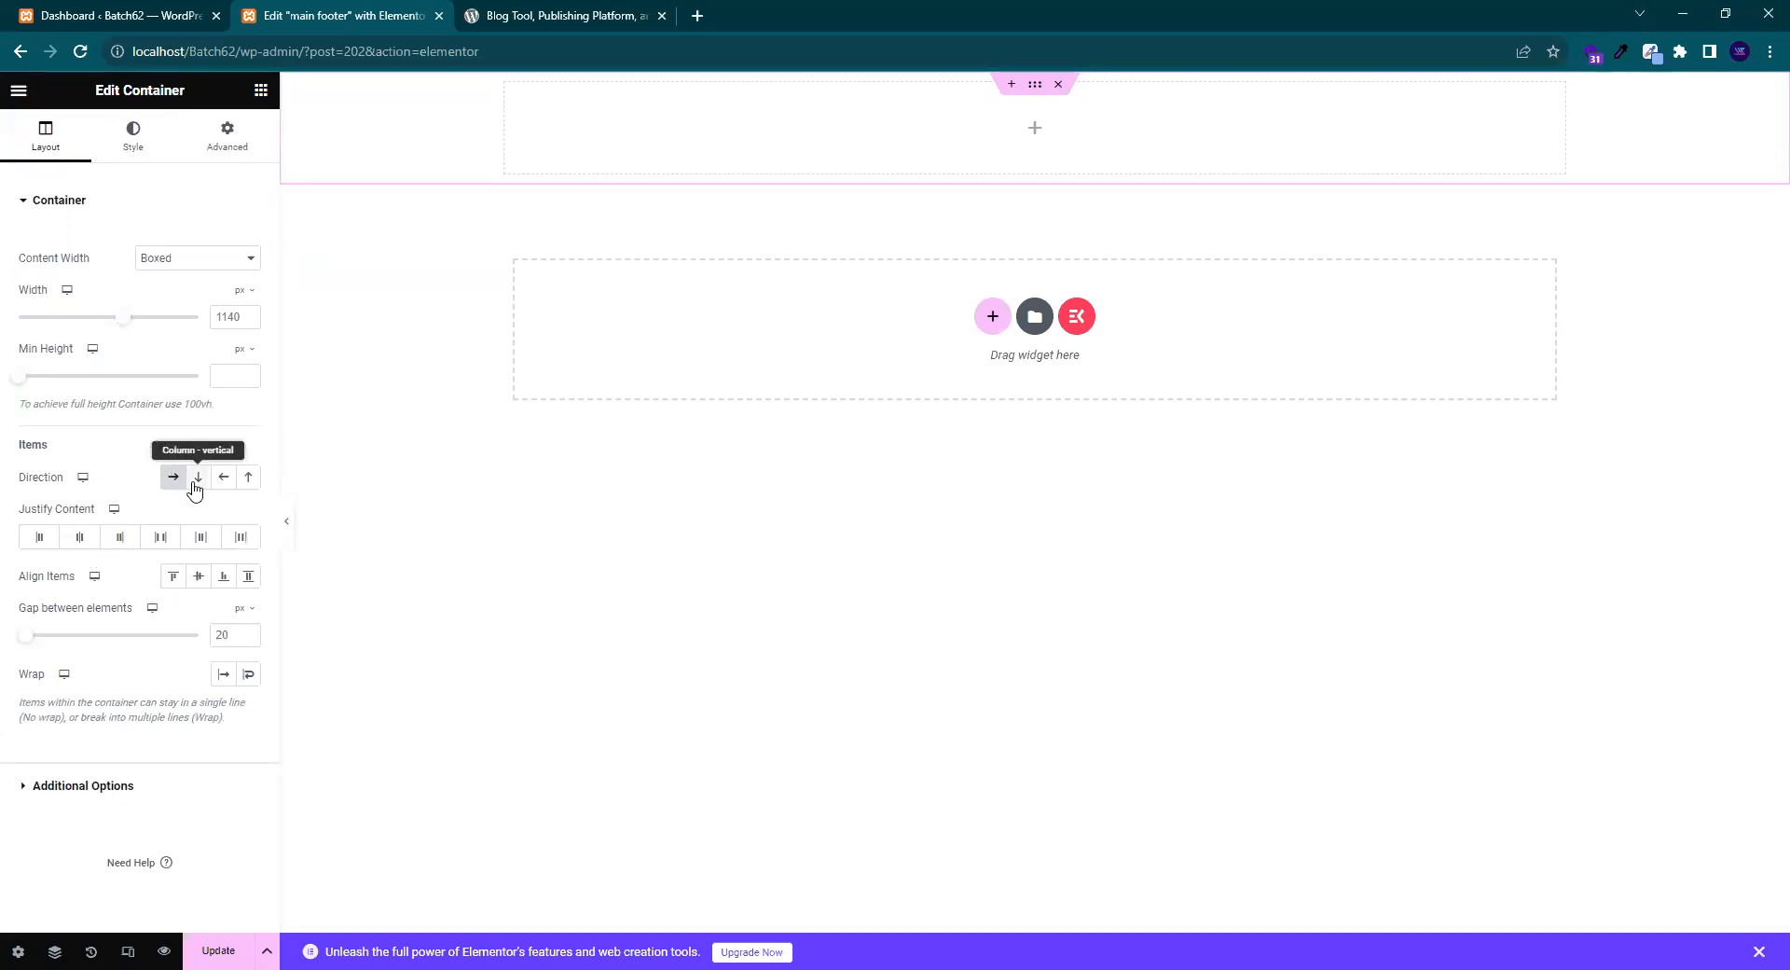
- Keep the container's direction as Row and set its Content Width to Full Width at 100%
left_click(499, 11)
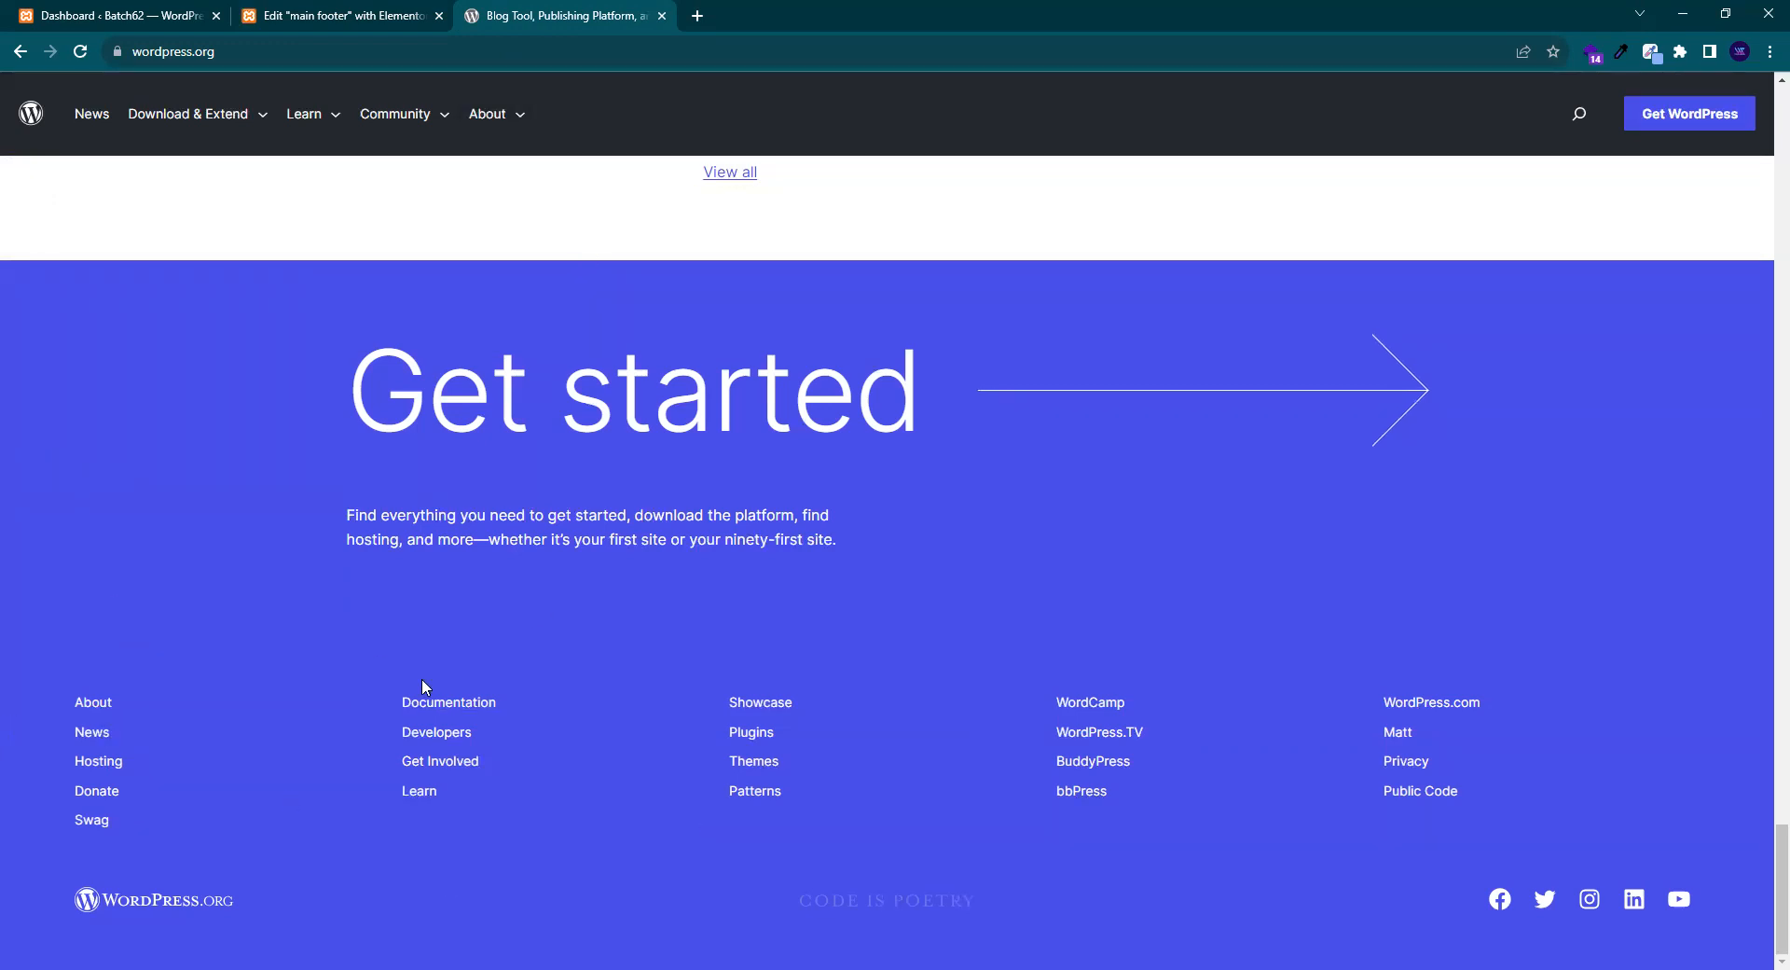
left_click(368, 21)
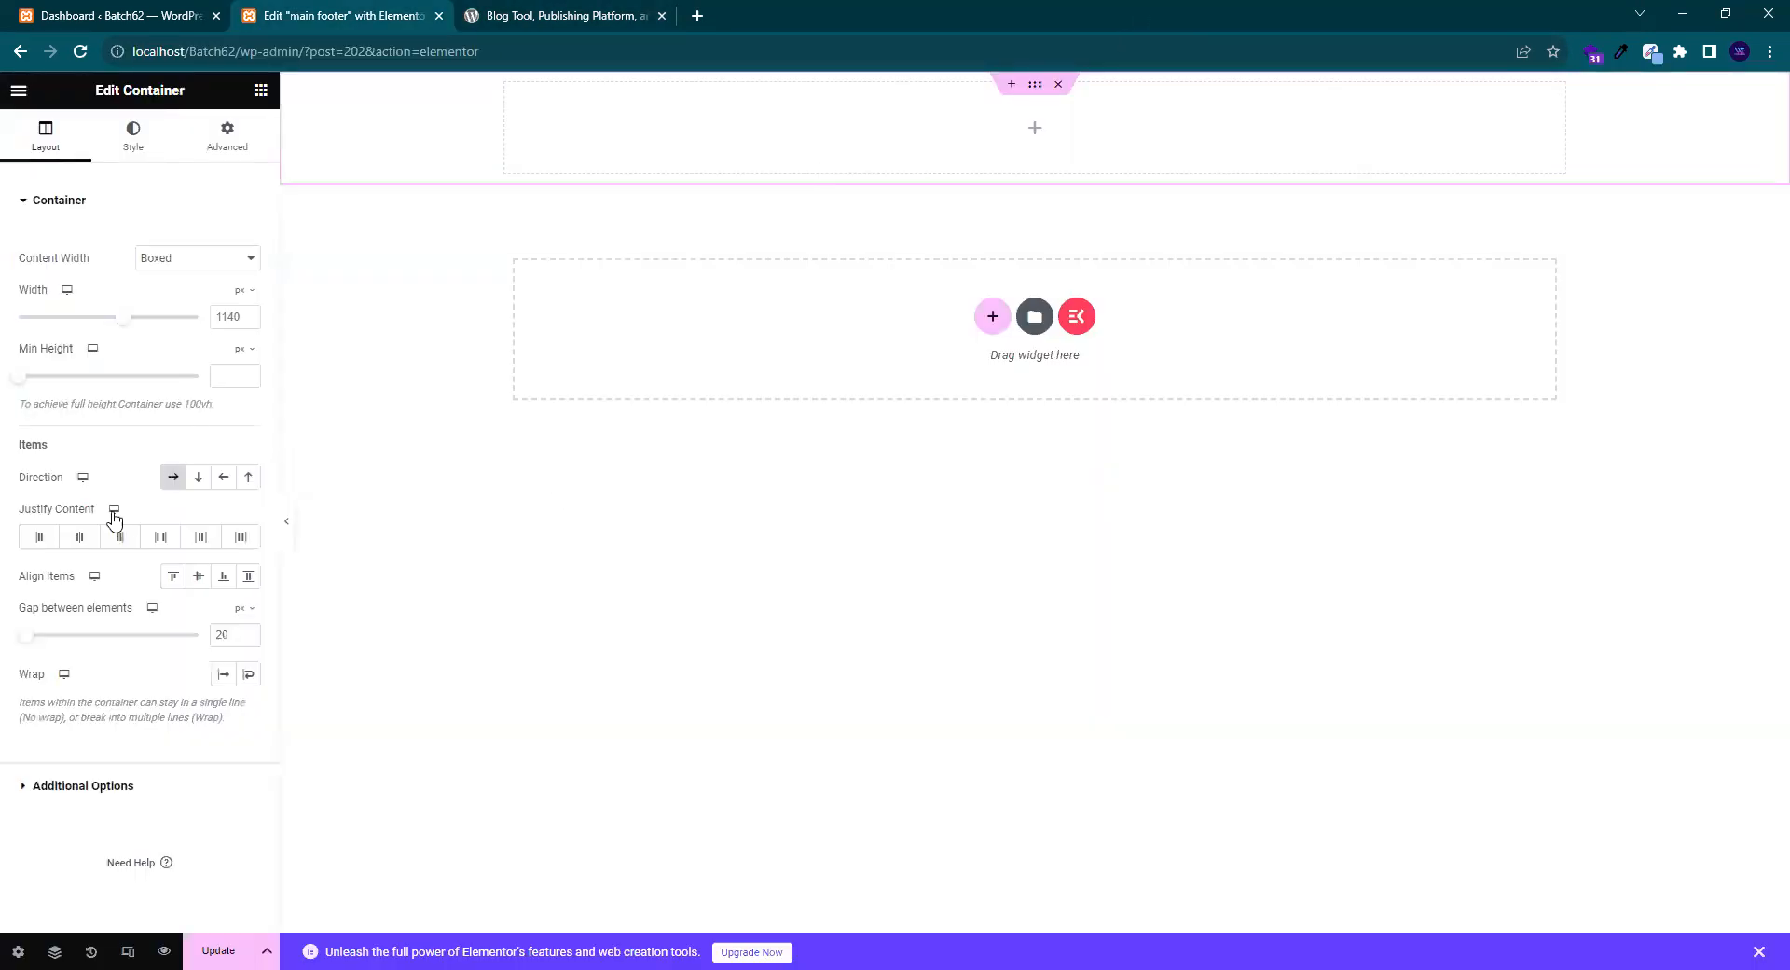
left_click(195, 482)
left_click(170, 481)
left_click(200, 262)
left_click(175, 293)
left_click_drag(4, 266, 132, 261)
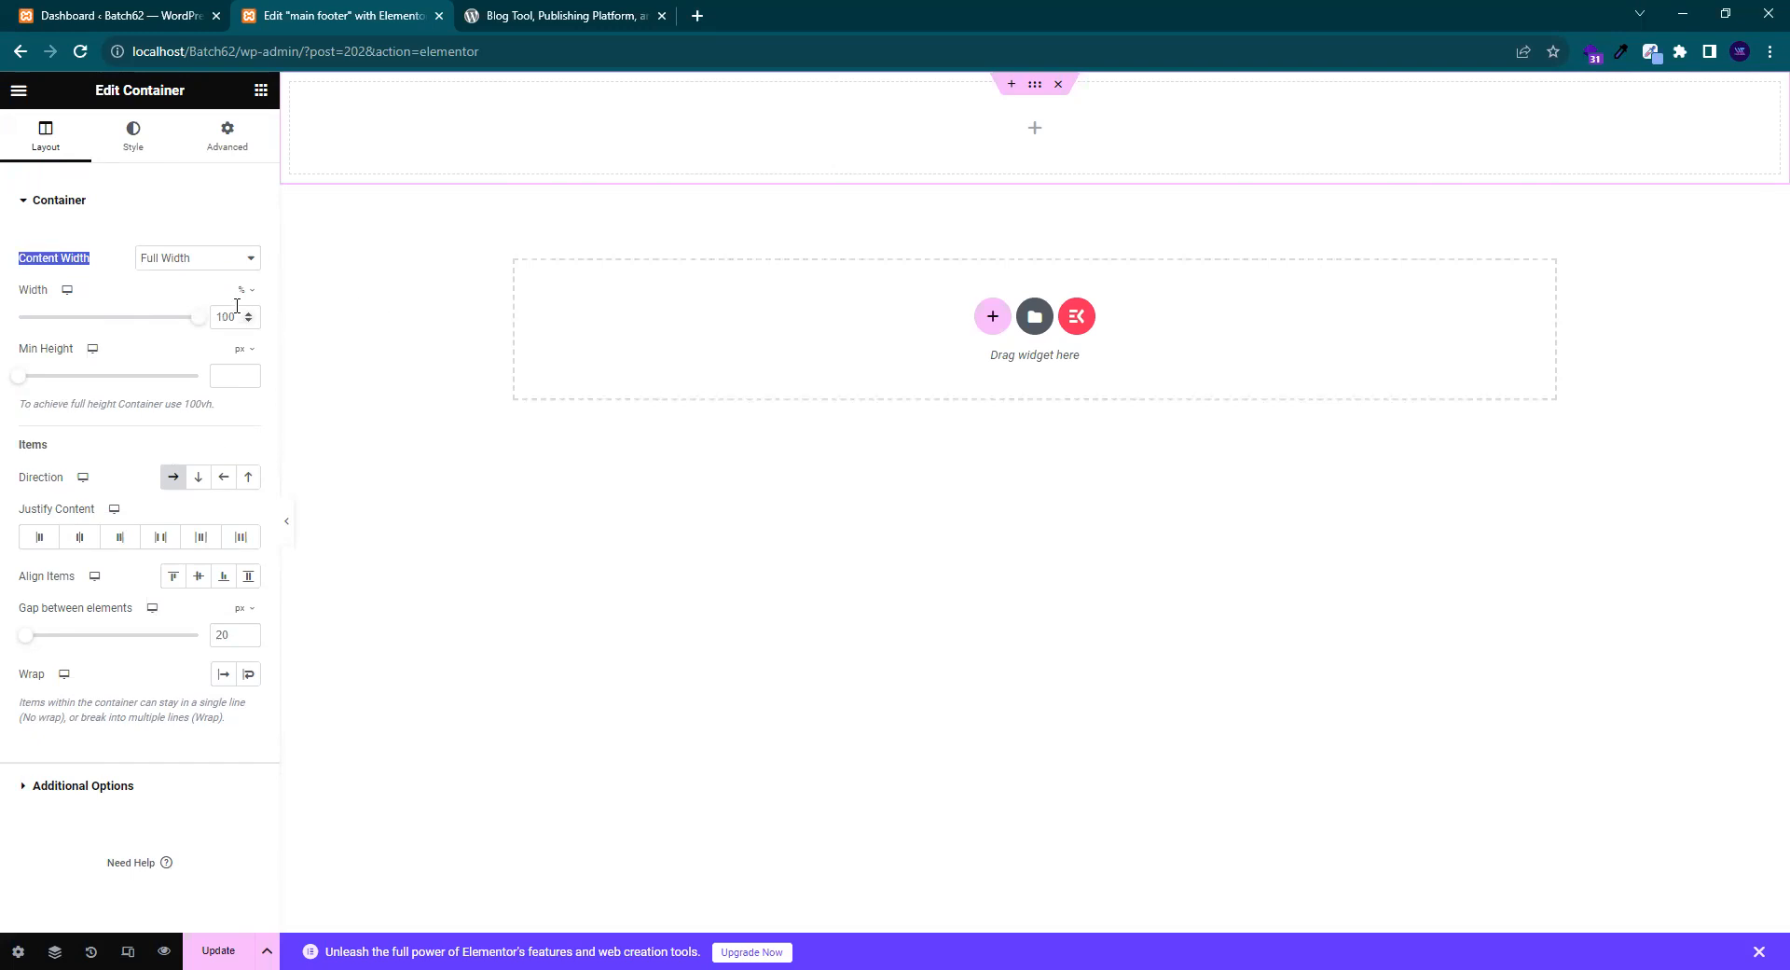
left_click(527, 23)
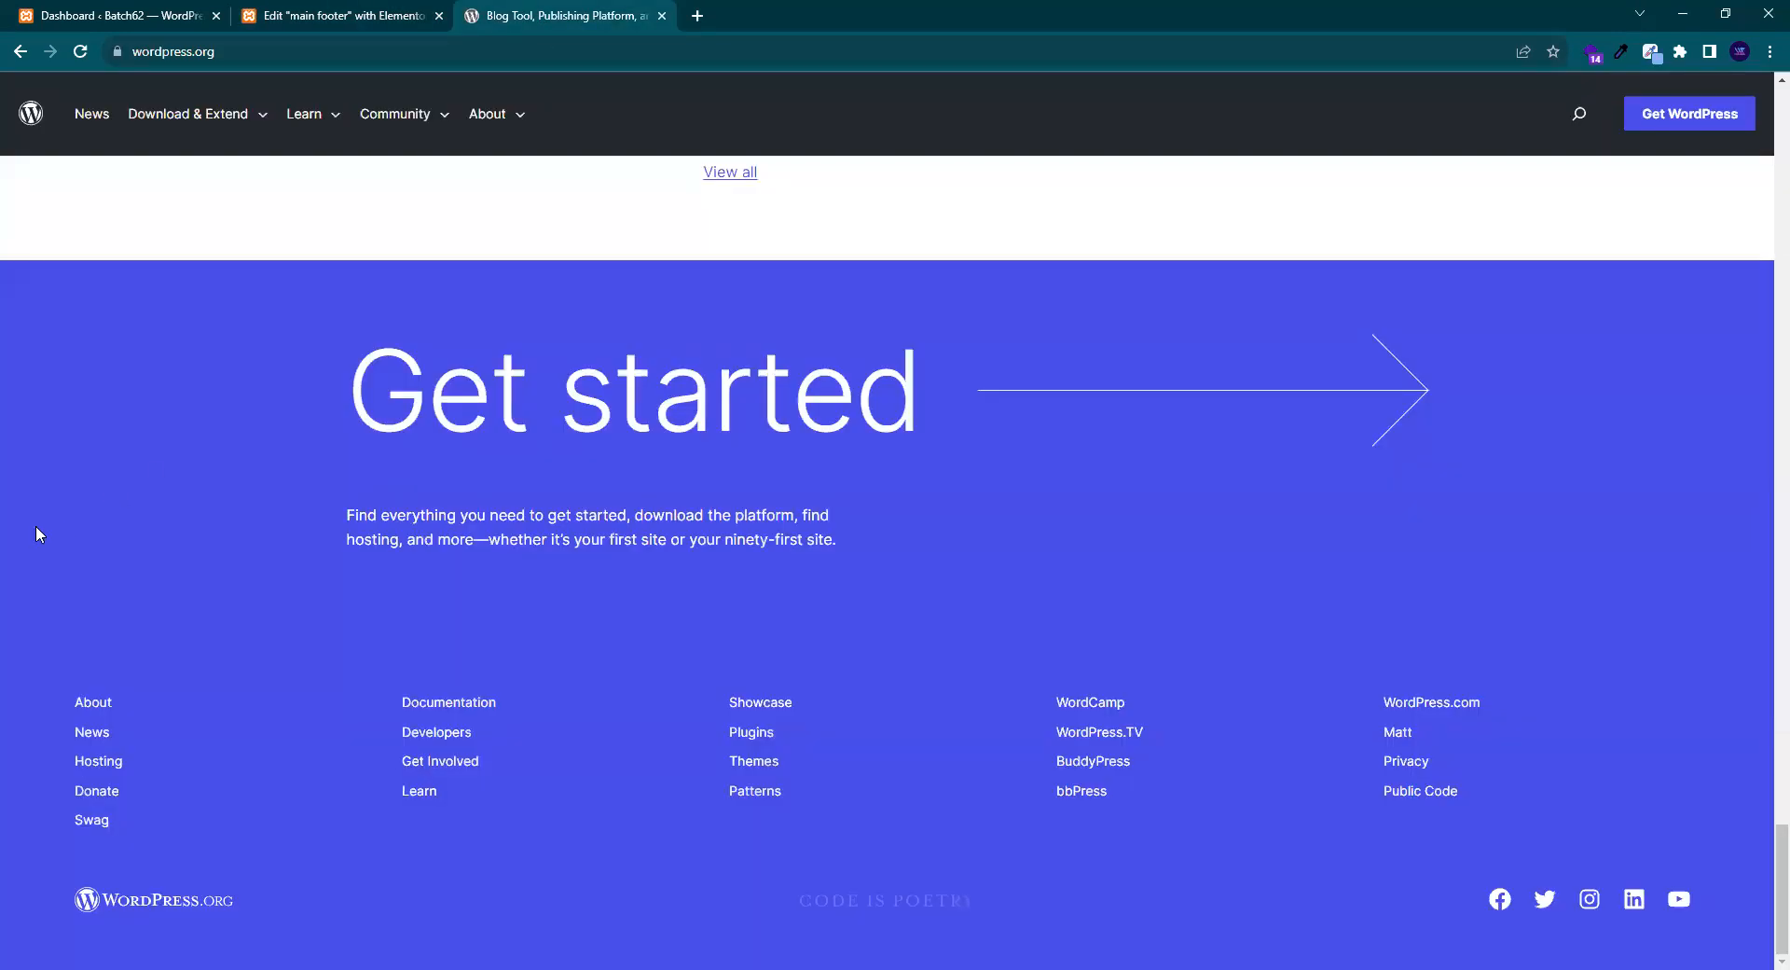
- Sample the wordpress.org footer's blue, #3858E9, with ColorZilla
left_click(1623, 56)
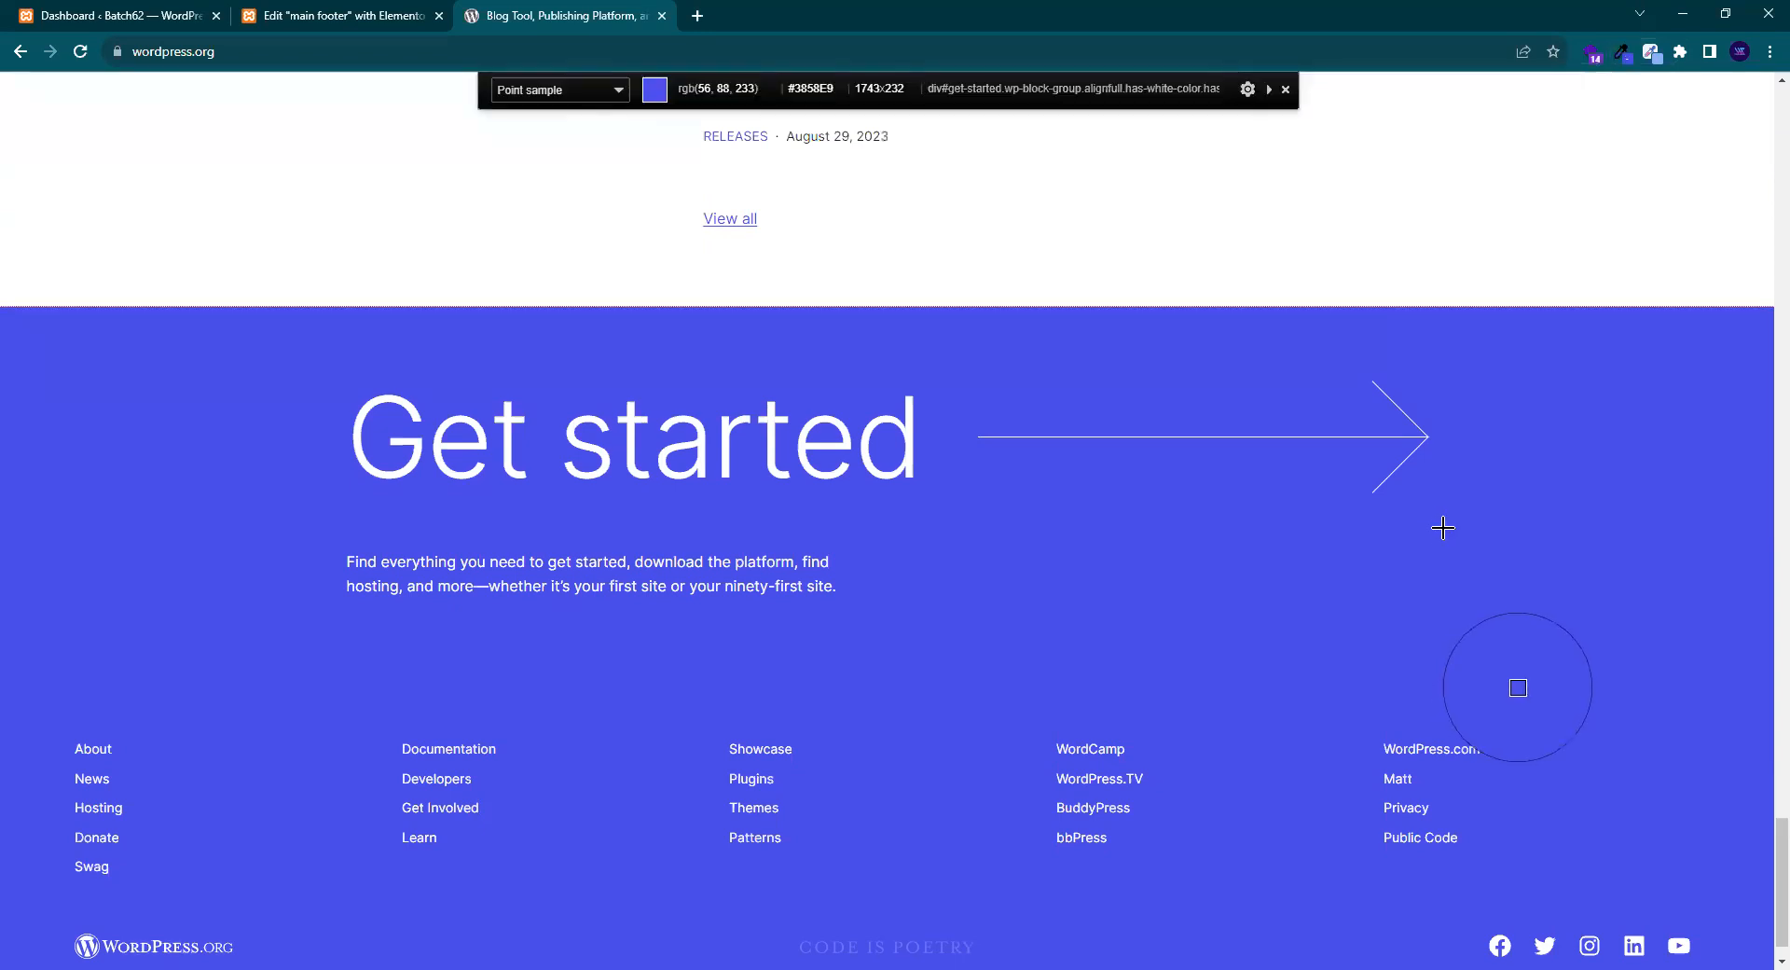
left_click(1552, 542)
left_click(356, 16)
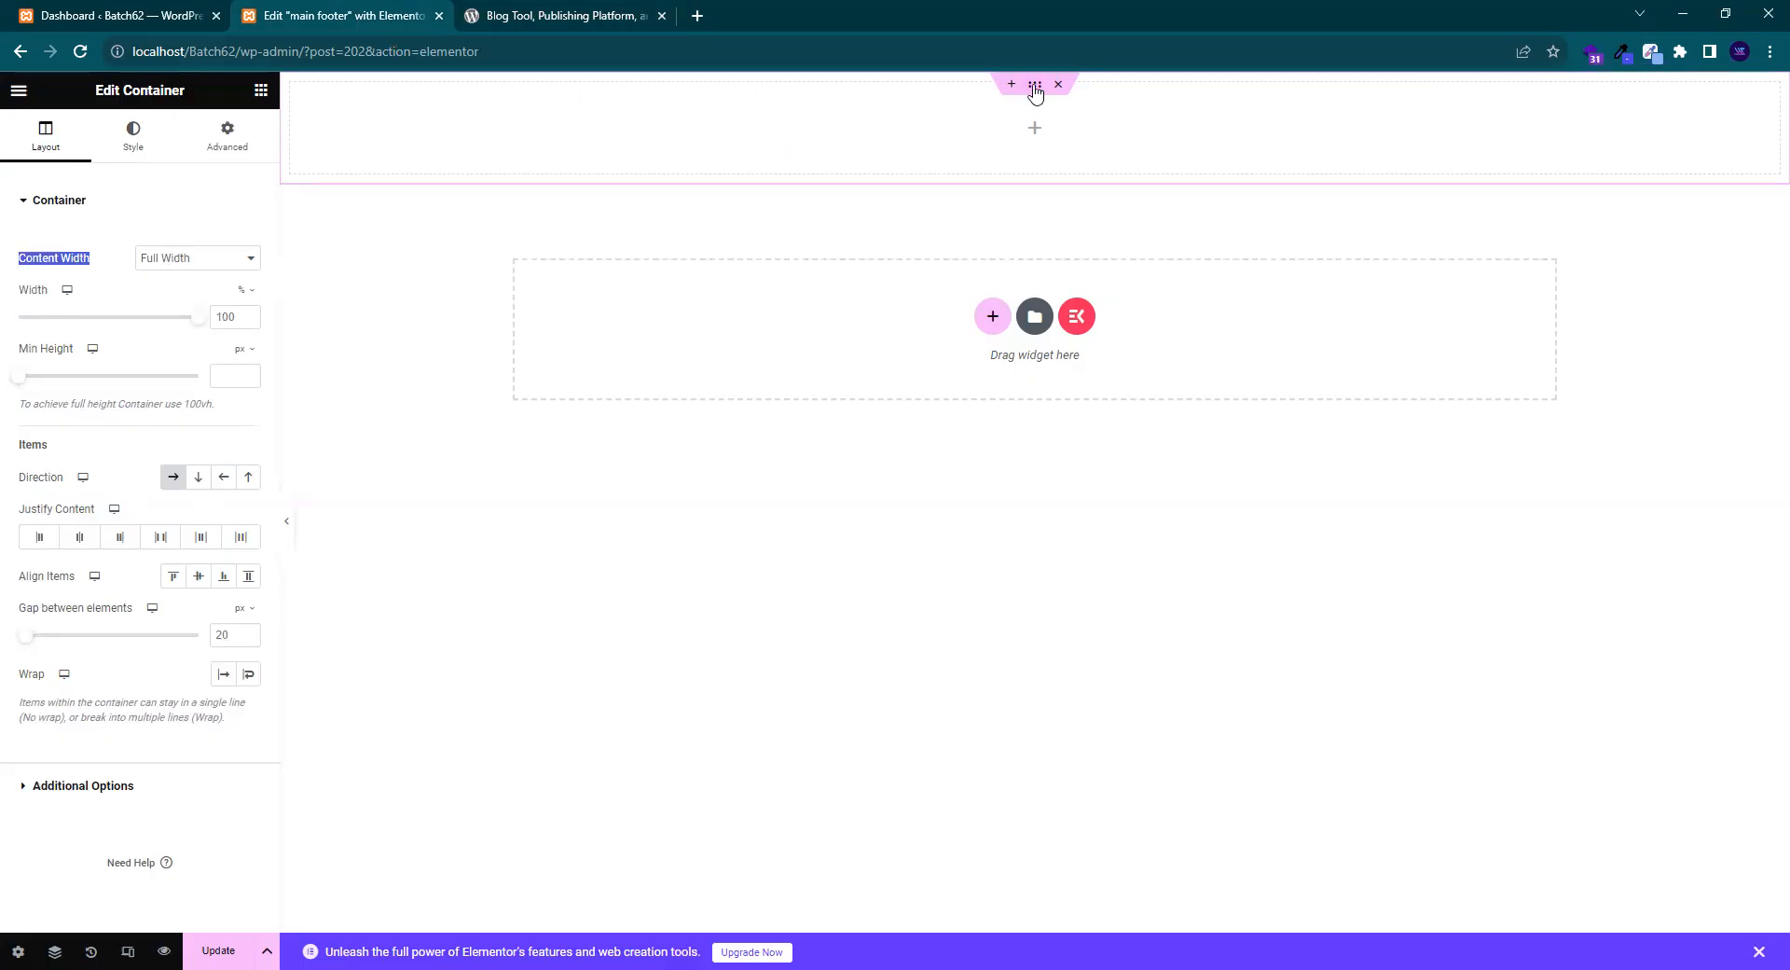
- Give the container a Classic background with colour #3858E9
left_click(138, 150)
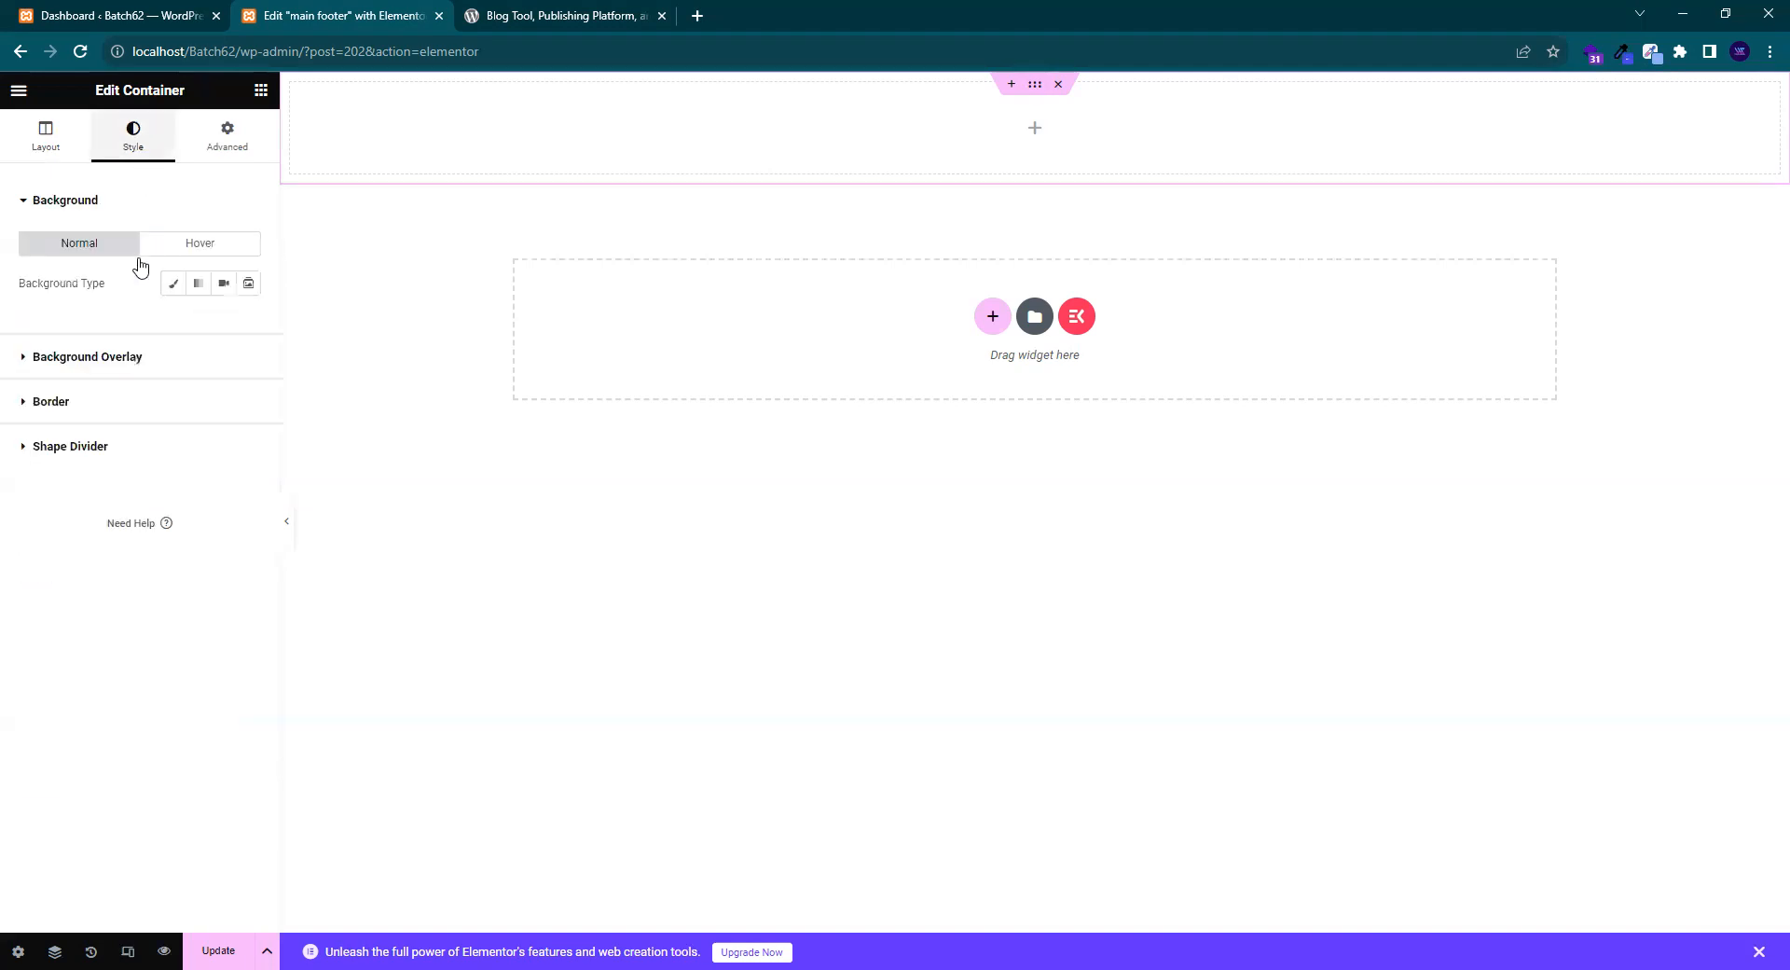
left_click(172, 284)
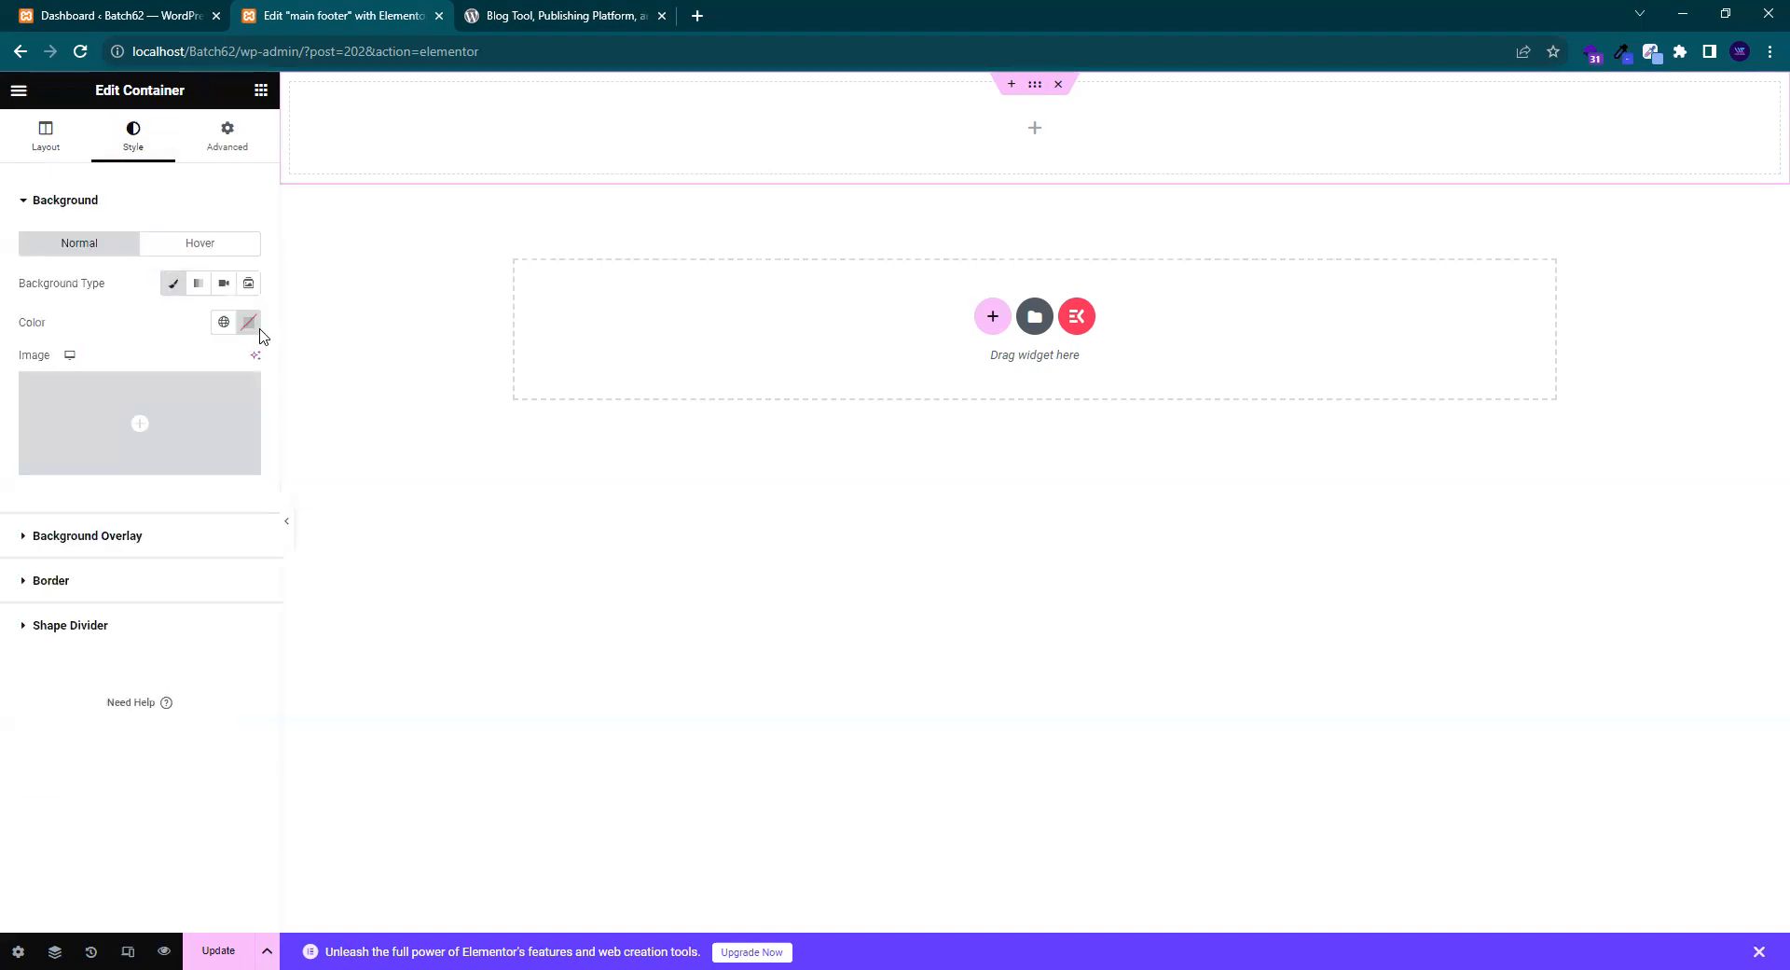
left_click(247, 323)
left_click(222, 591)
key("ctrl+a")
key("ctrl+v")
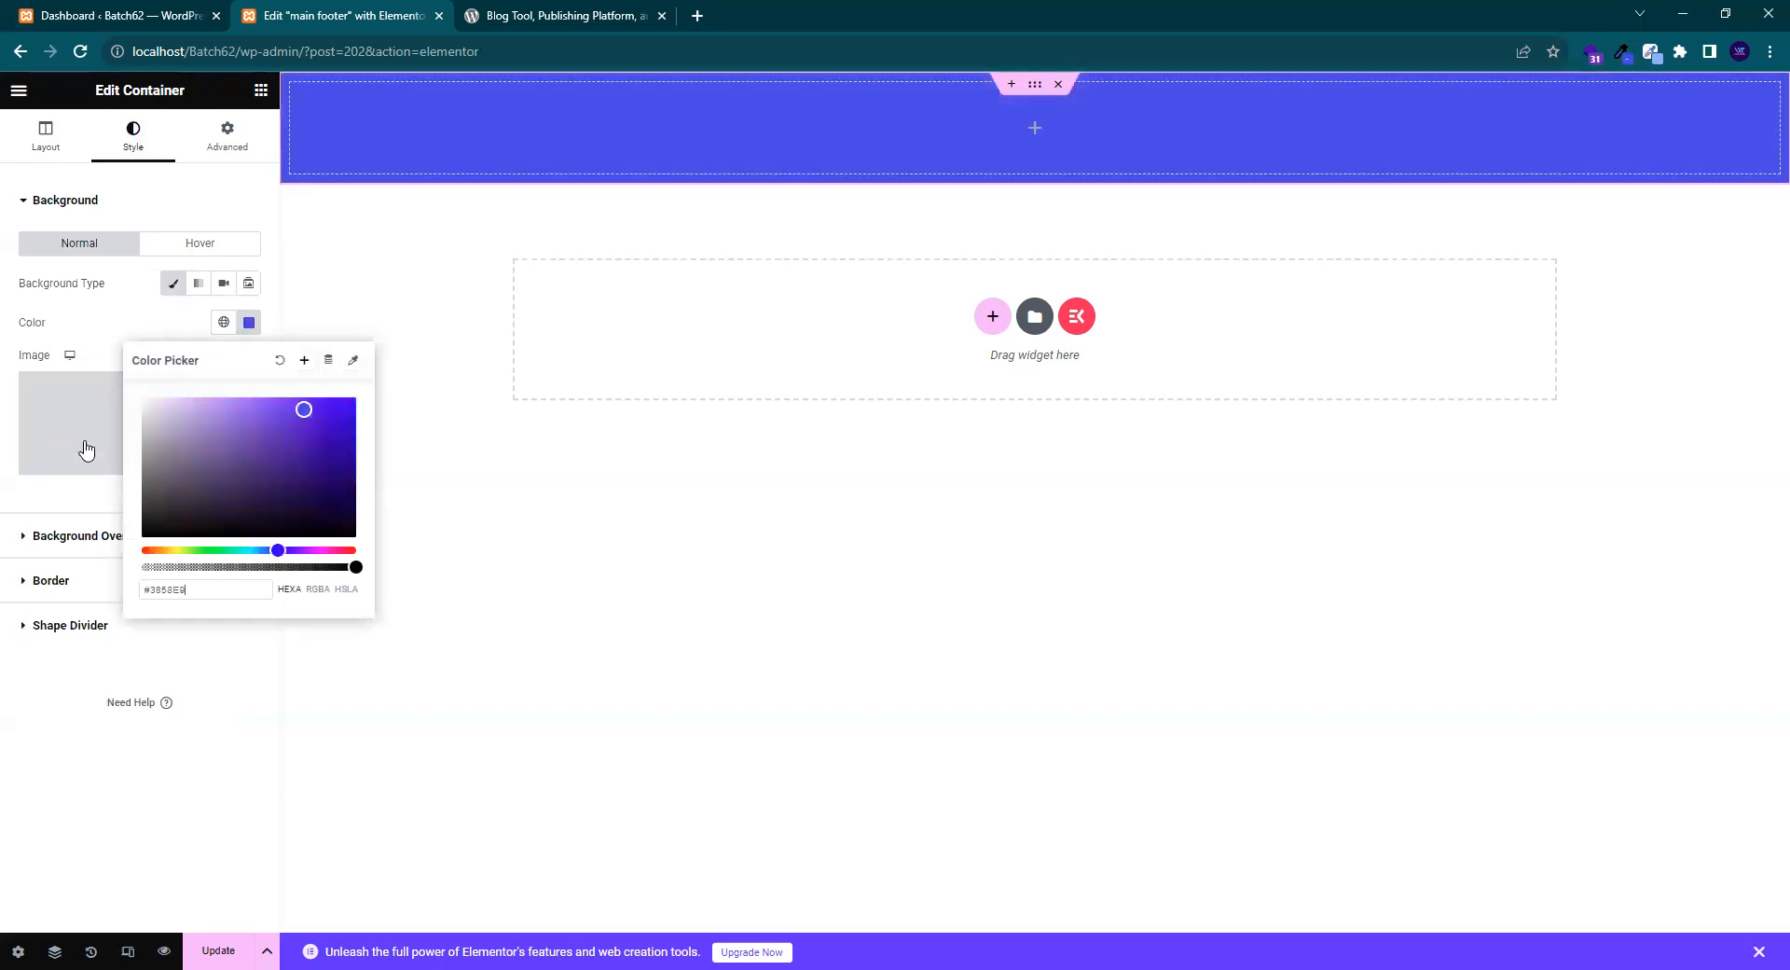
left_click(100, 318)
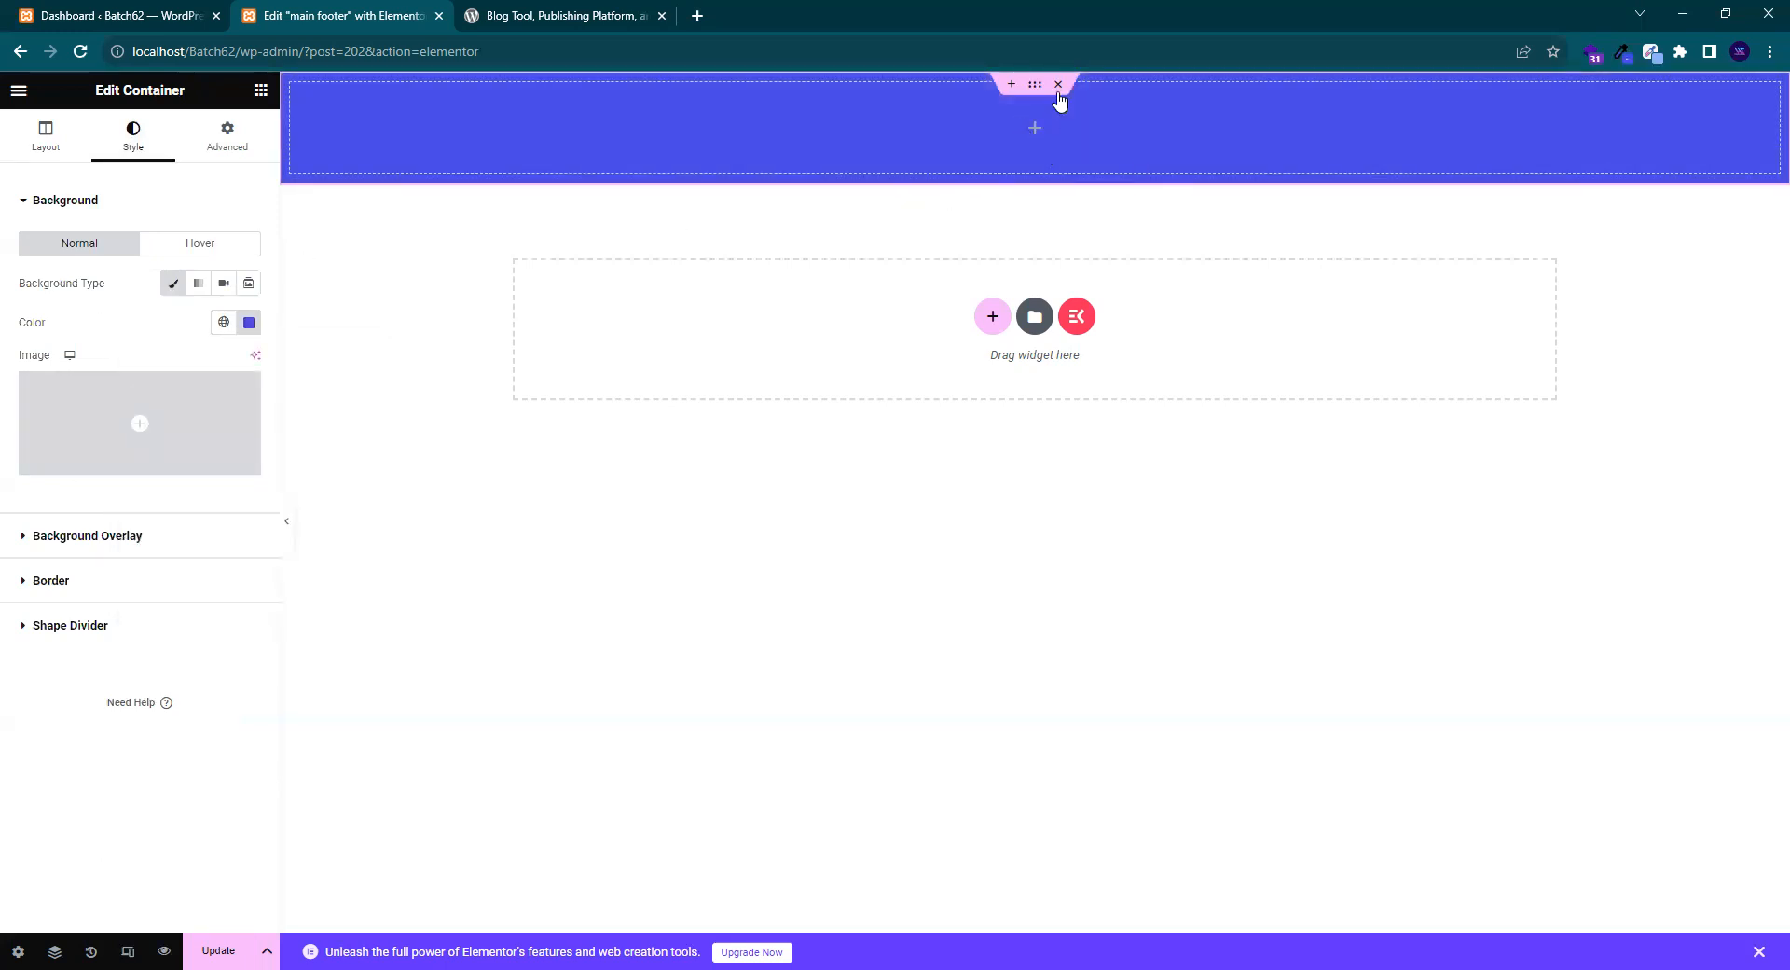
- Compare the blue container with the wordpress.org footer before adding elements
left_click(602, 11)
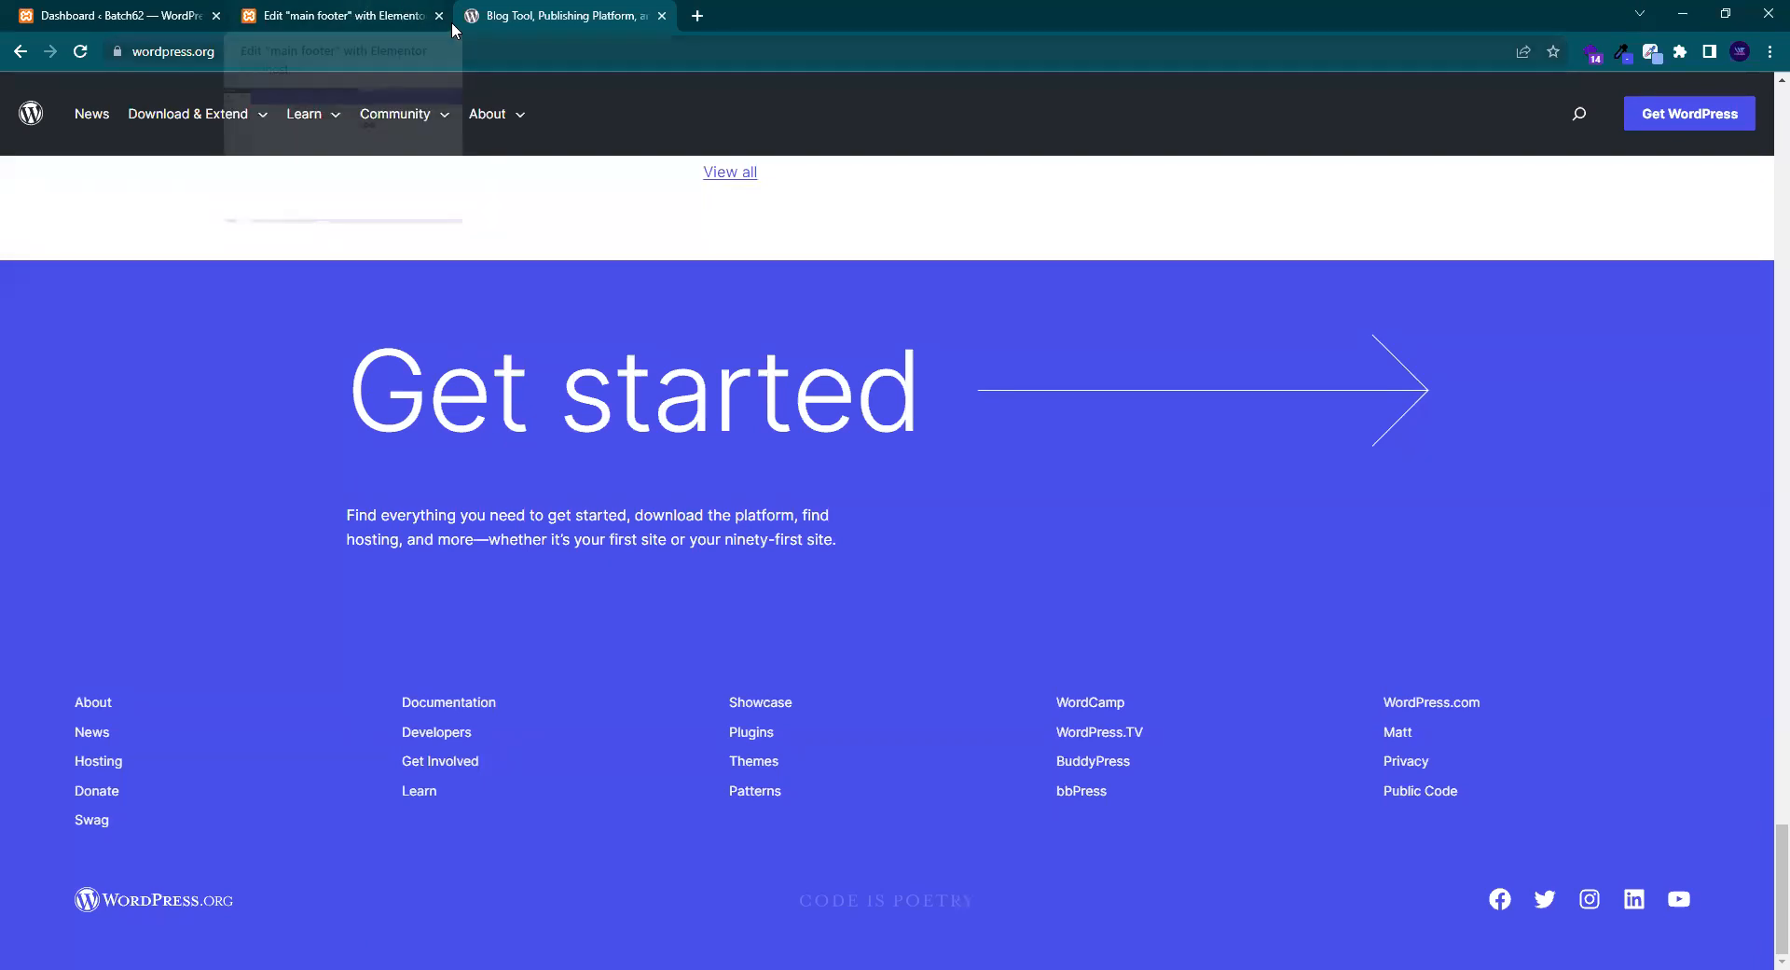
left_click(348, 9)
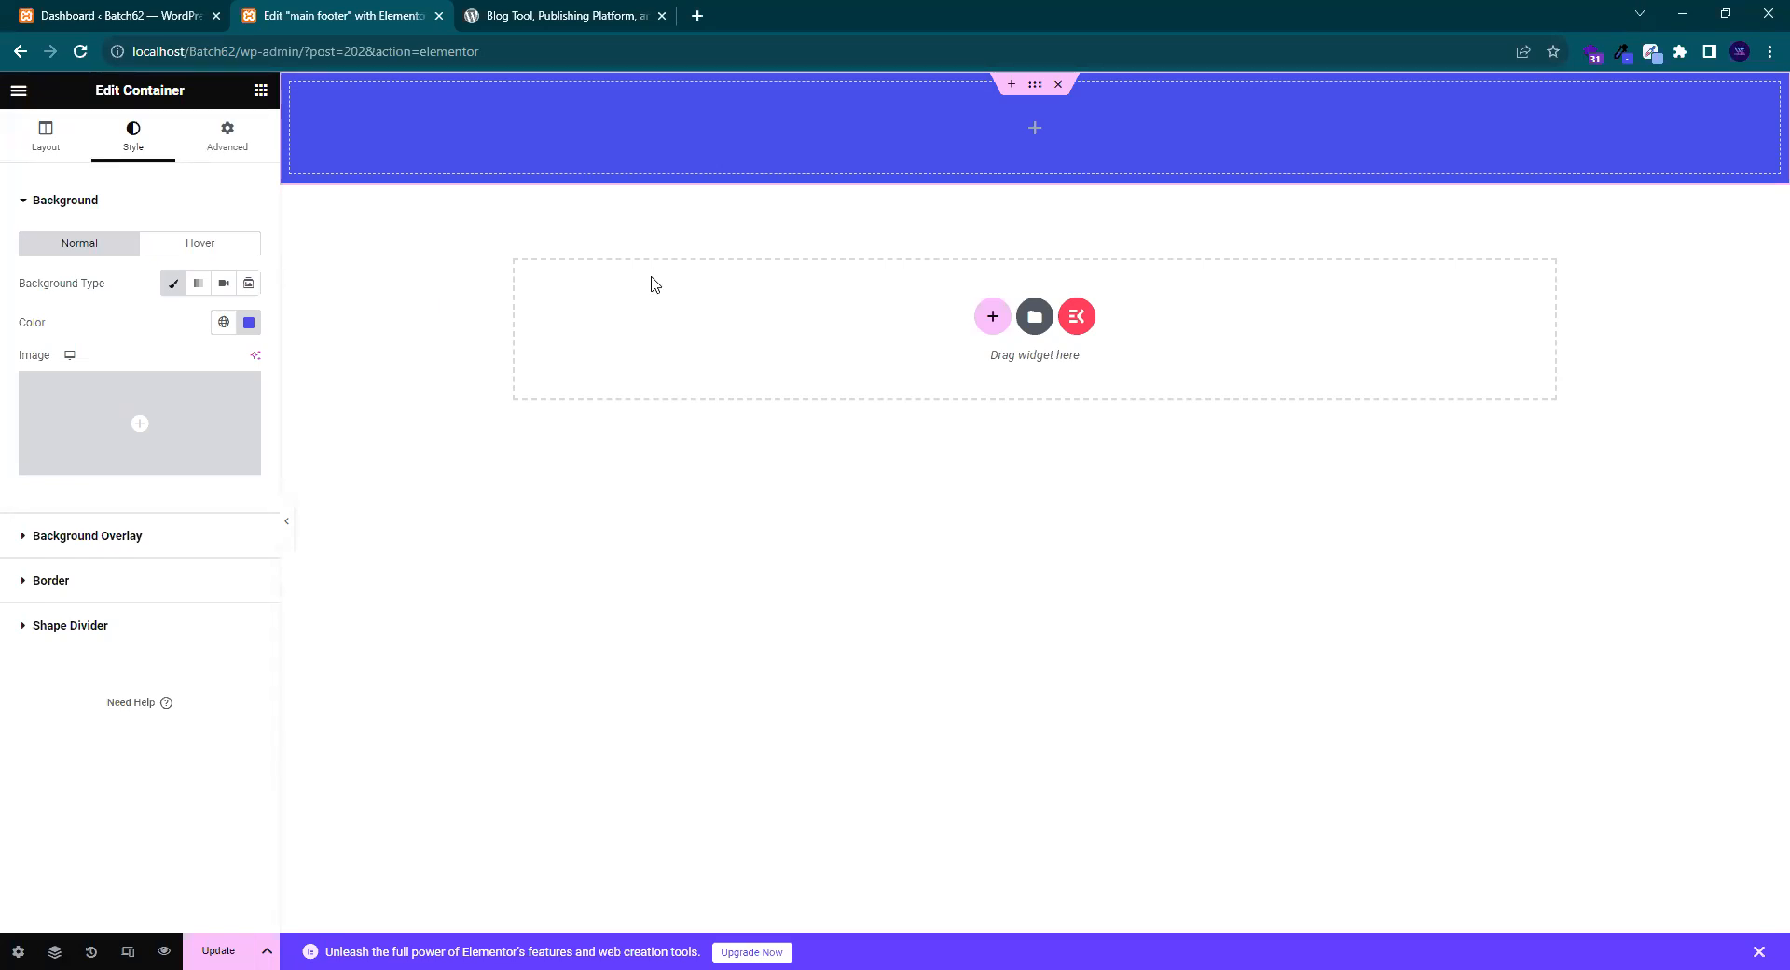
left_click(602, 9)
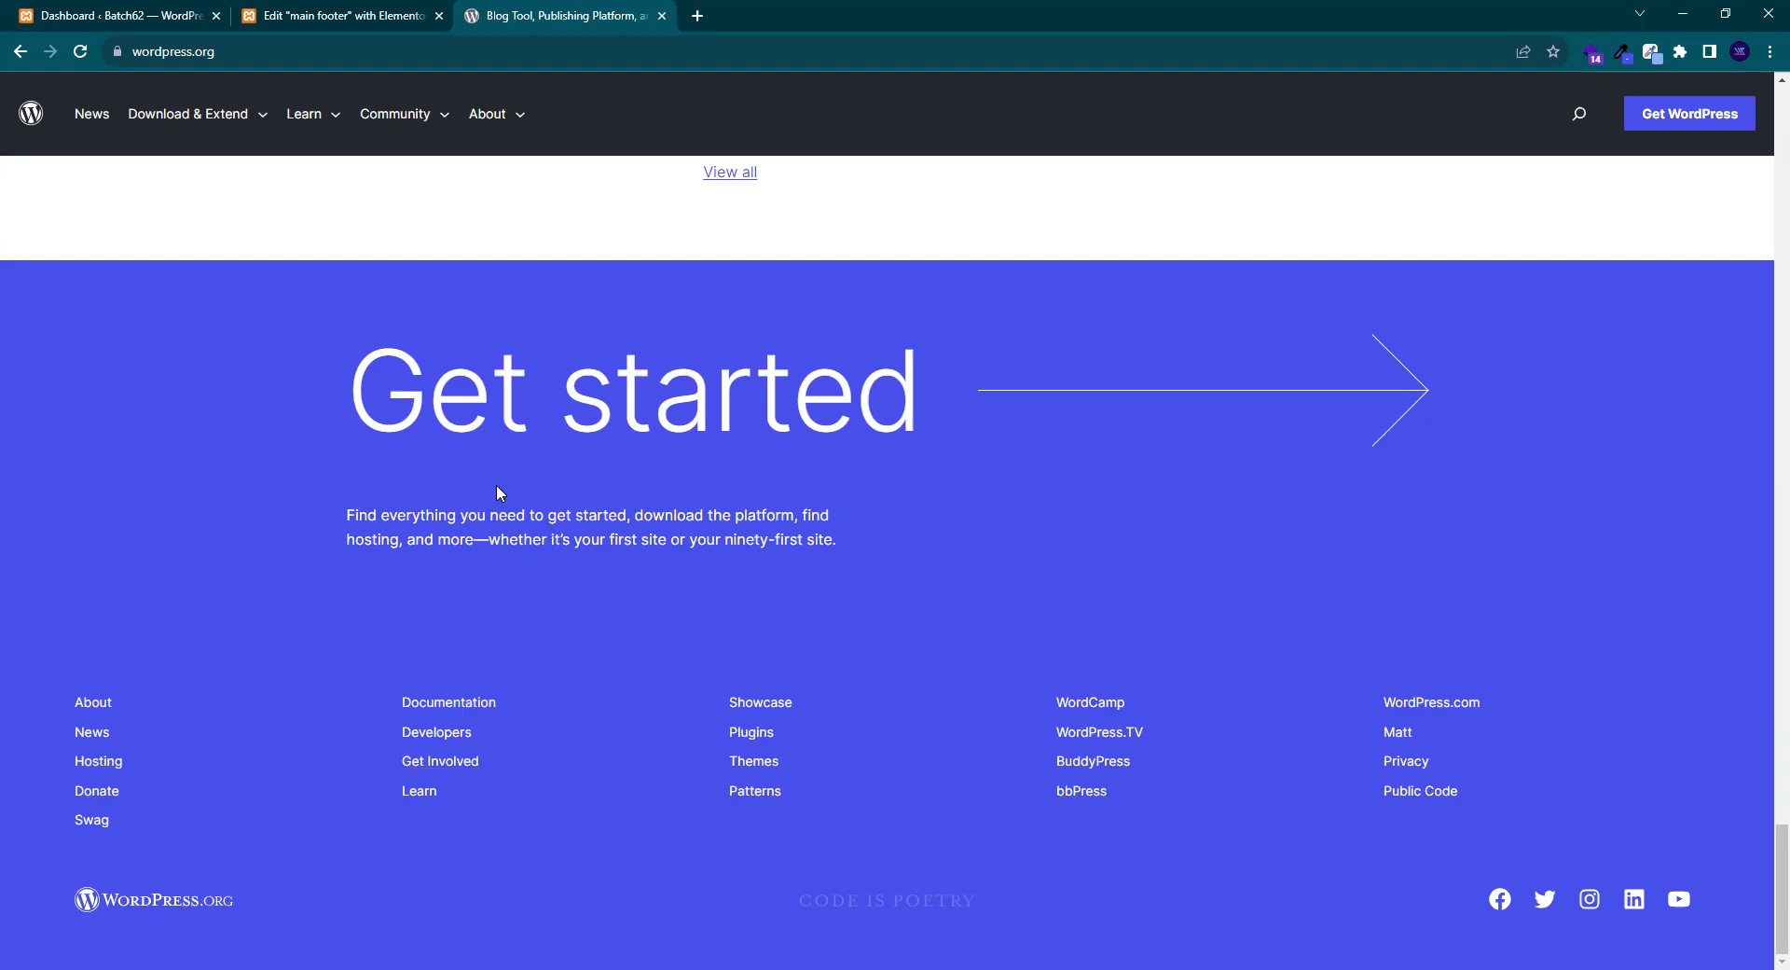
left_click(304, 13)
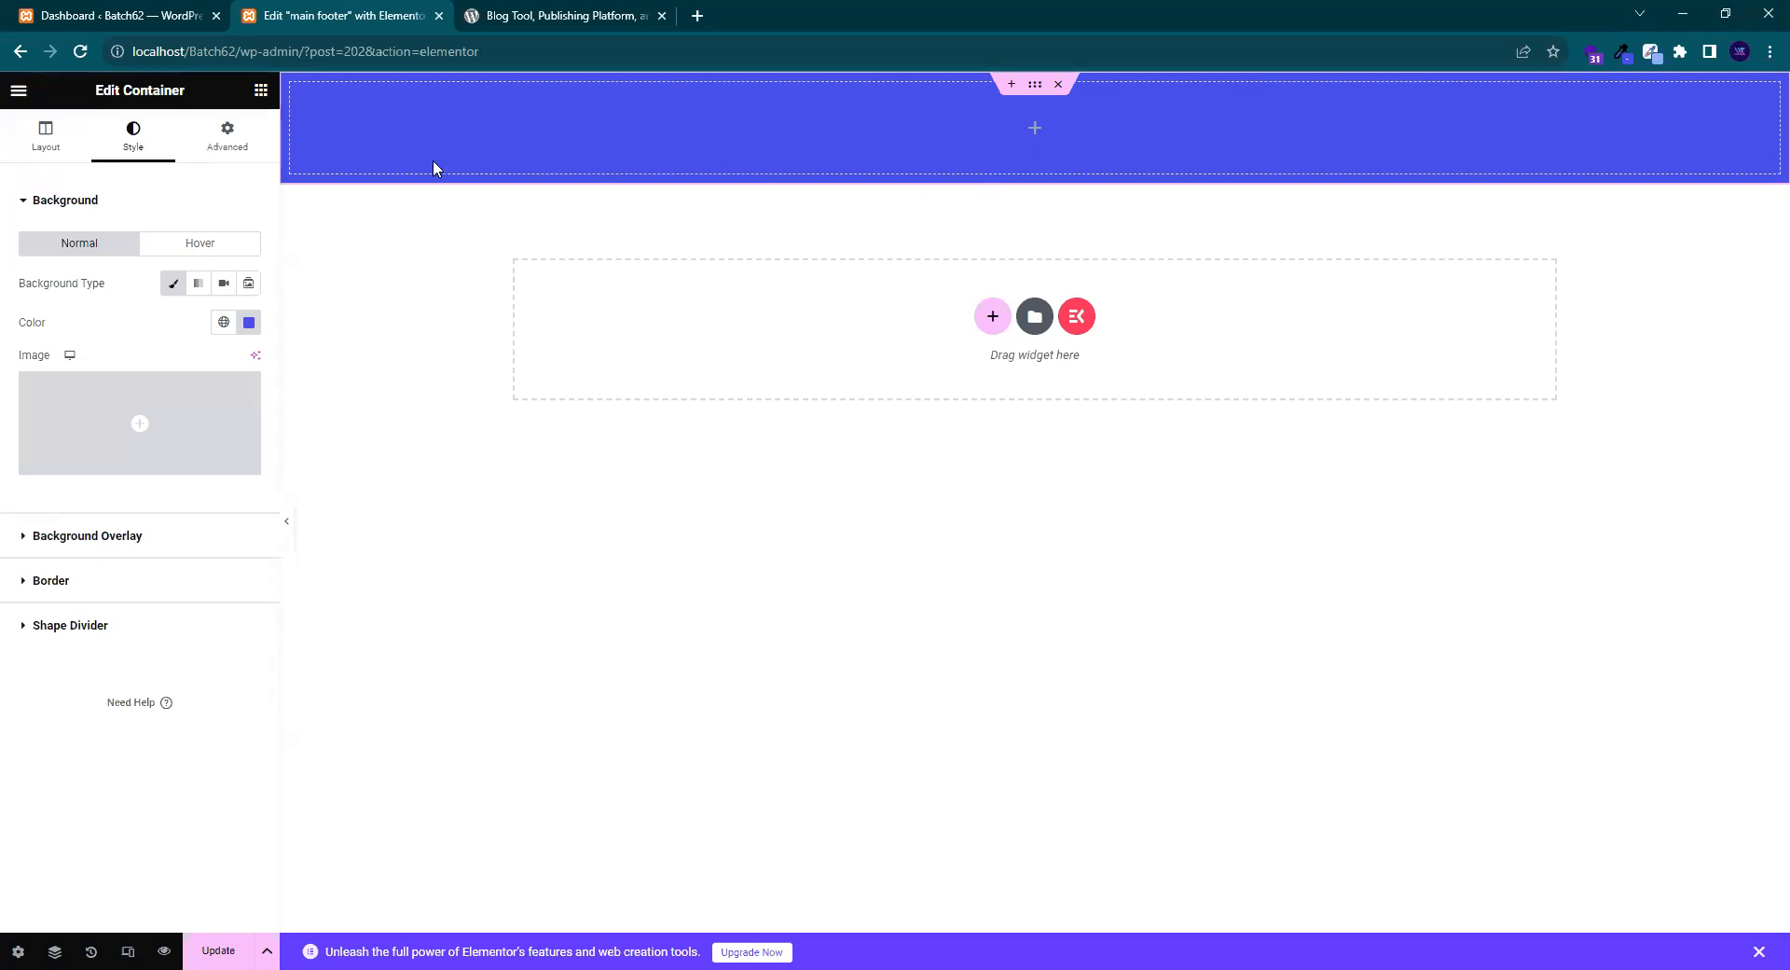
left_click(260, 99)
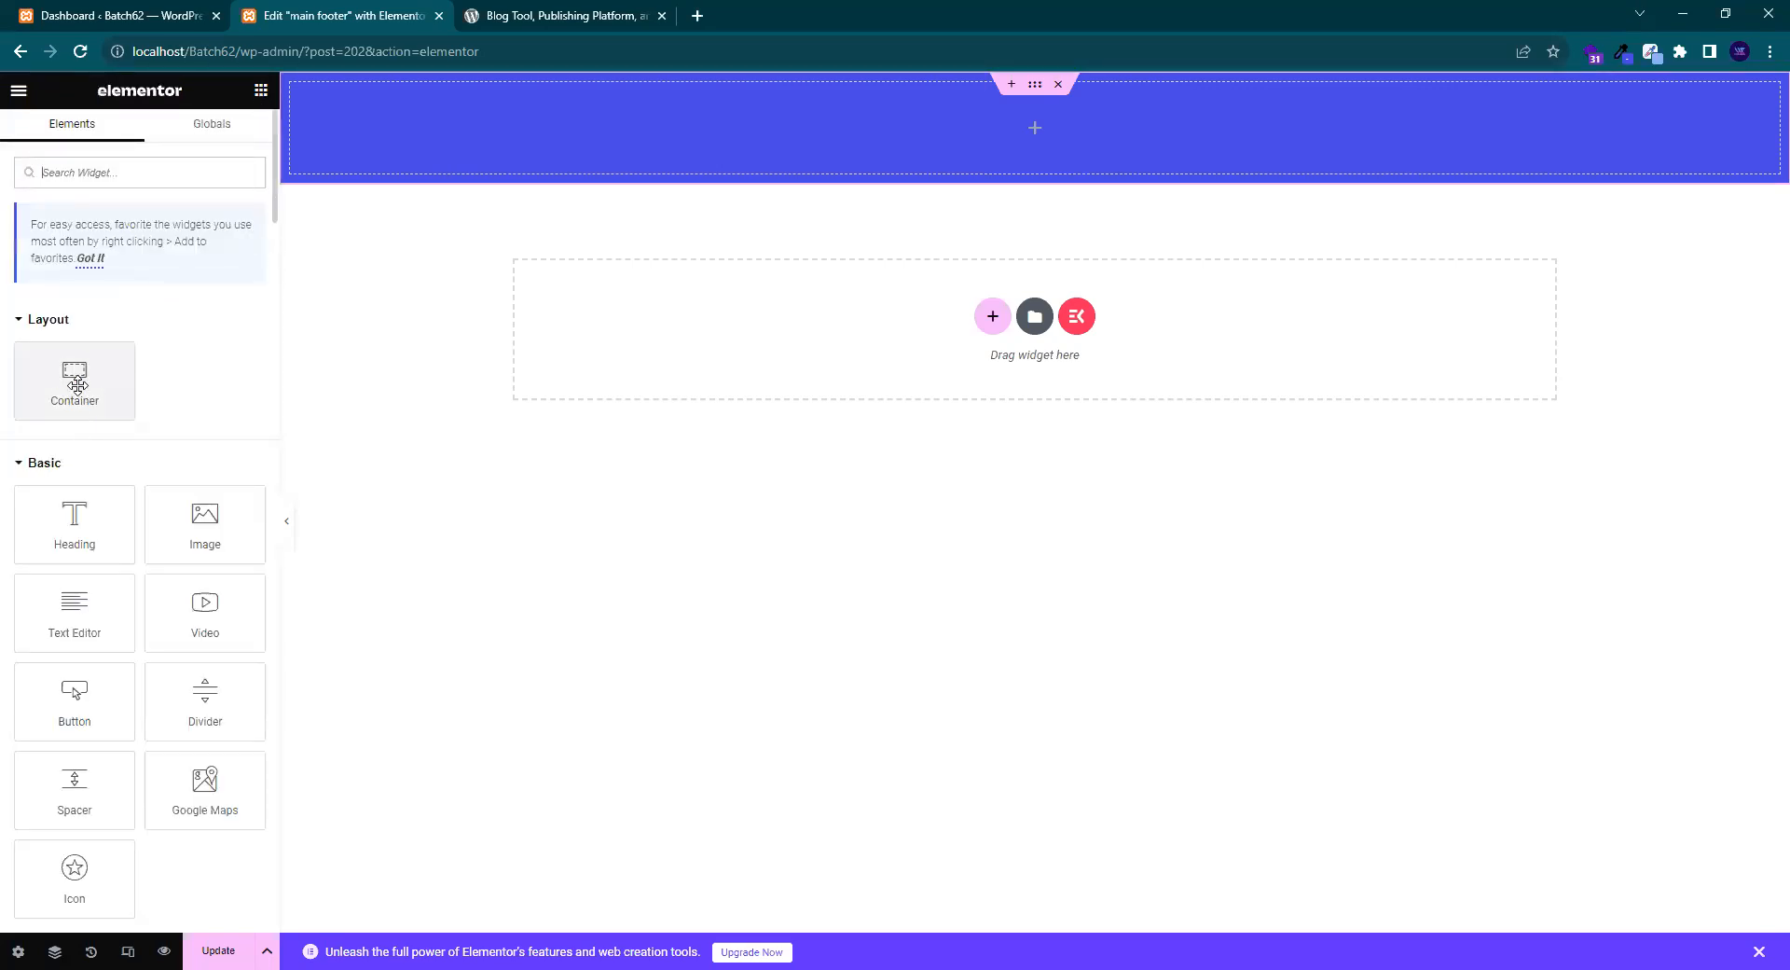
- Drag a Container into the blue row and duplicate it three times, making four inner containers
left_click_drag(42, 406, 872, 190)
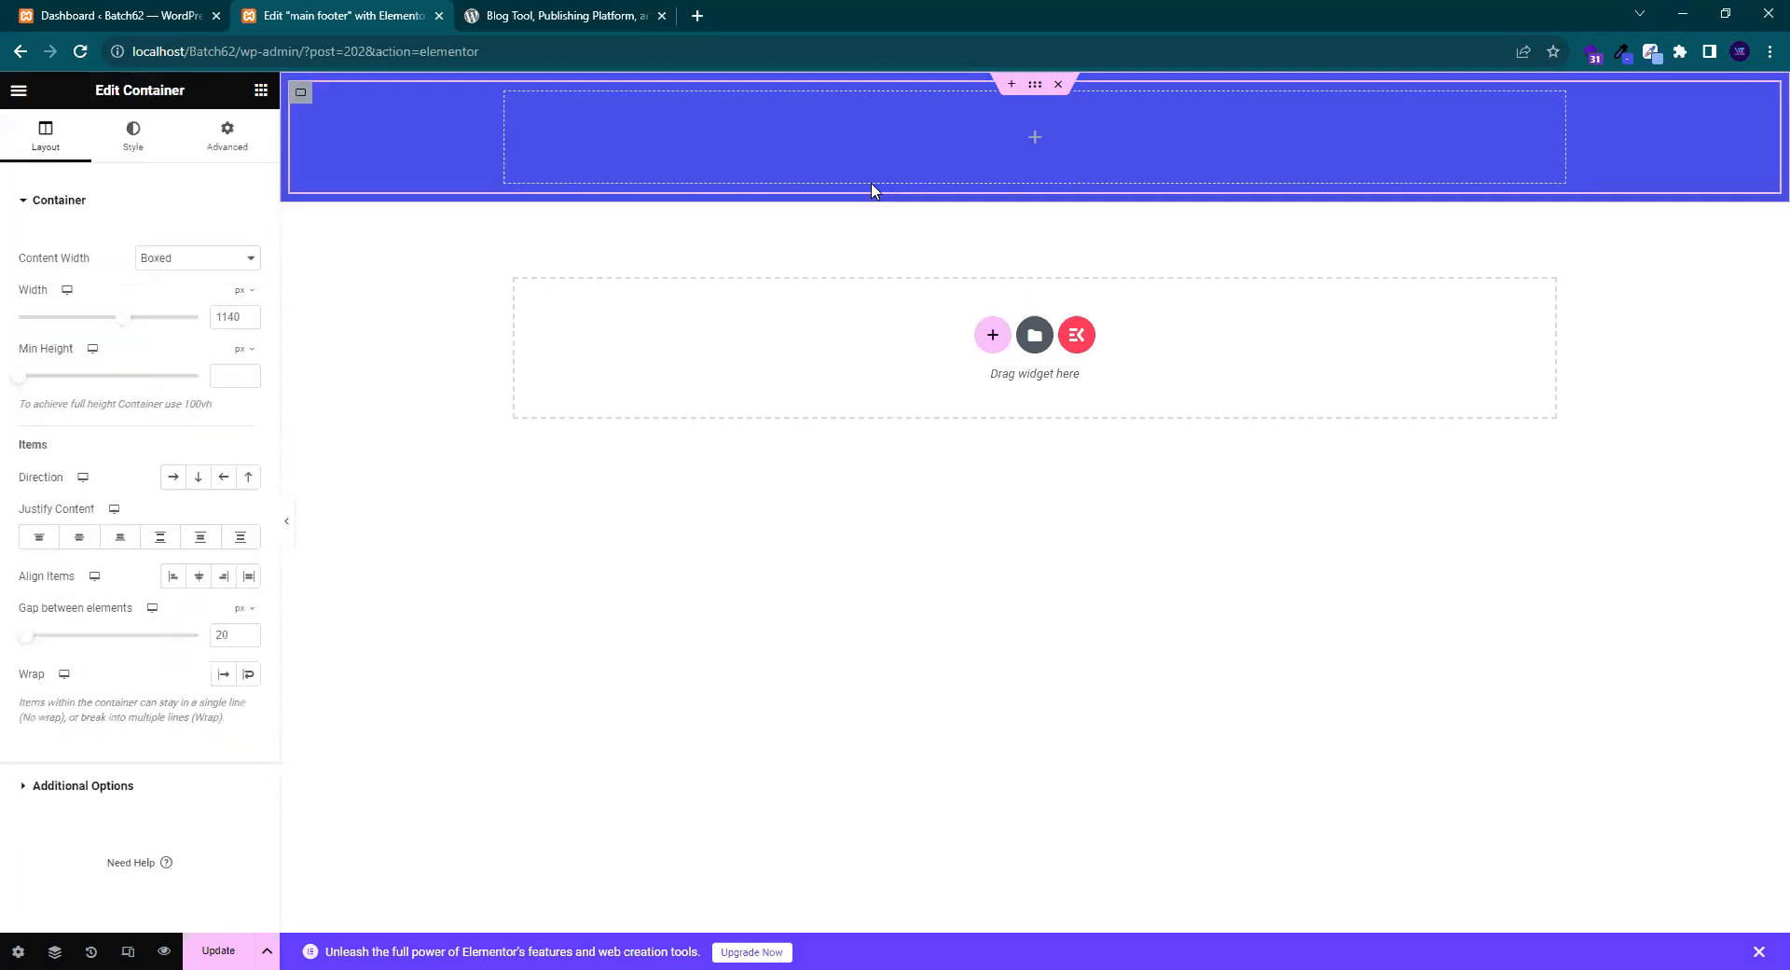
left_click(261, 90)
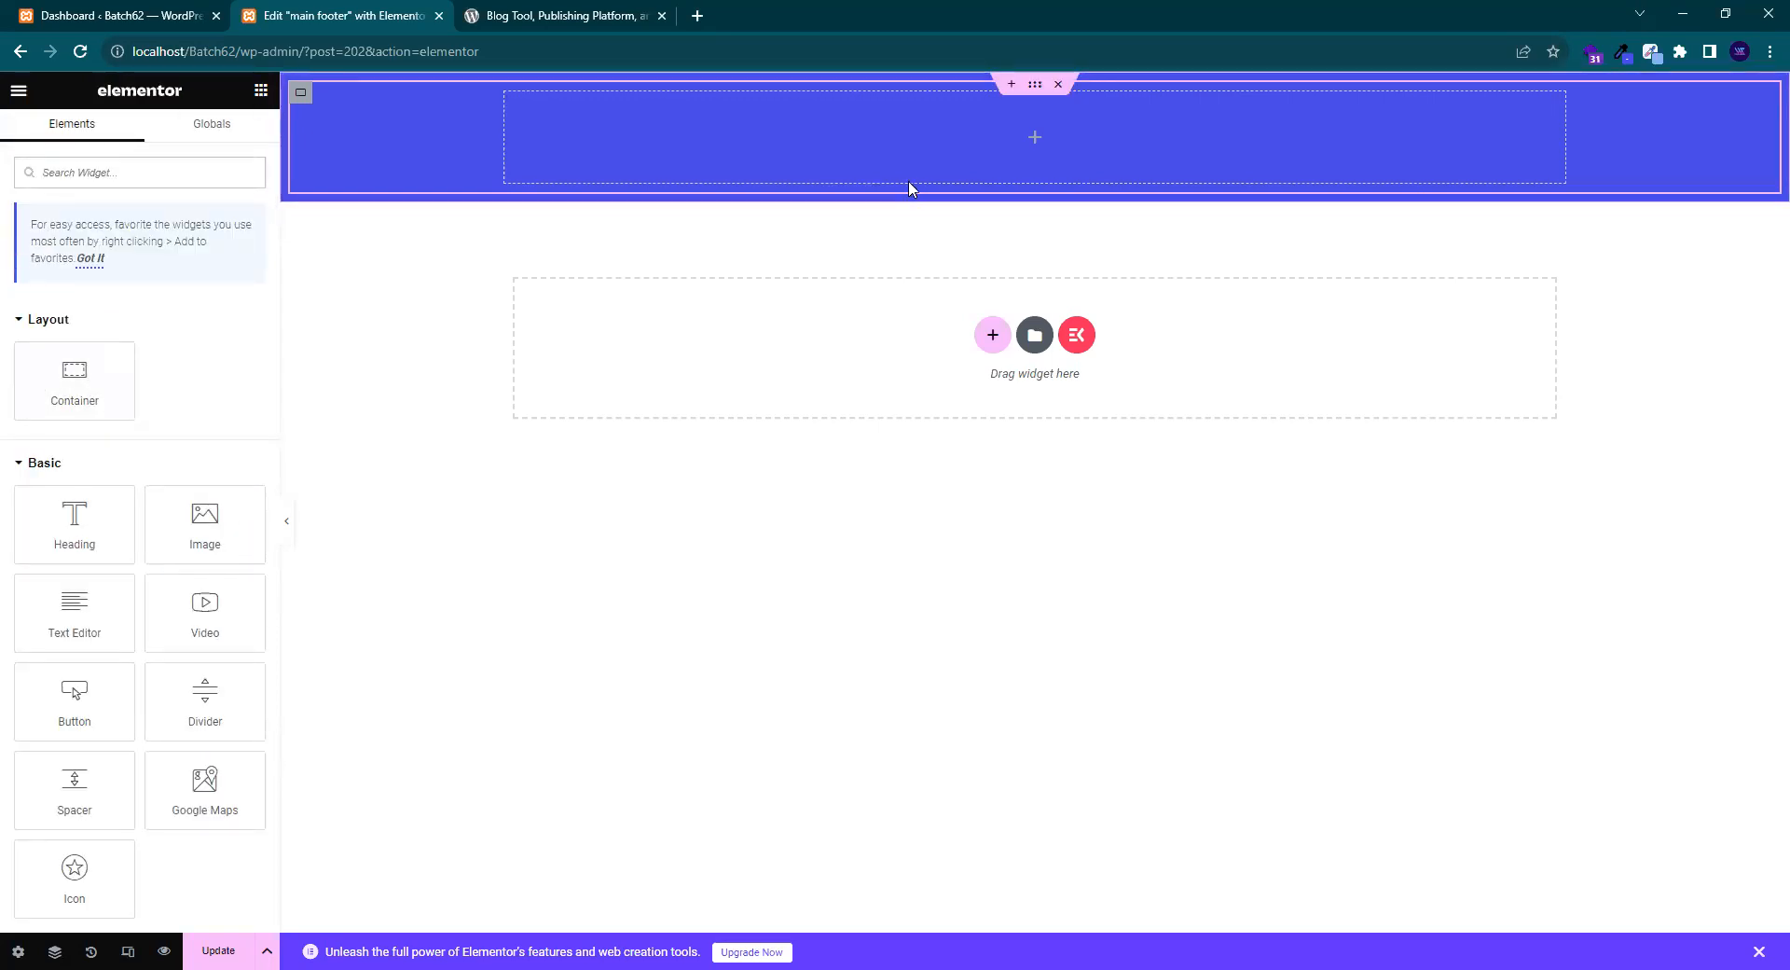
left_click(301, 104)
right_click(305, 102)
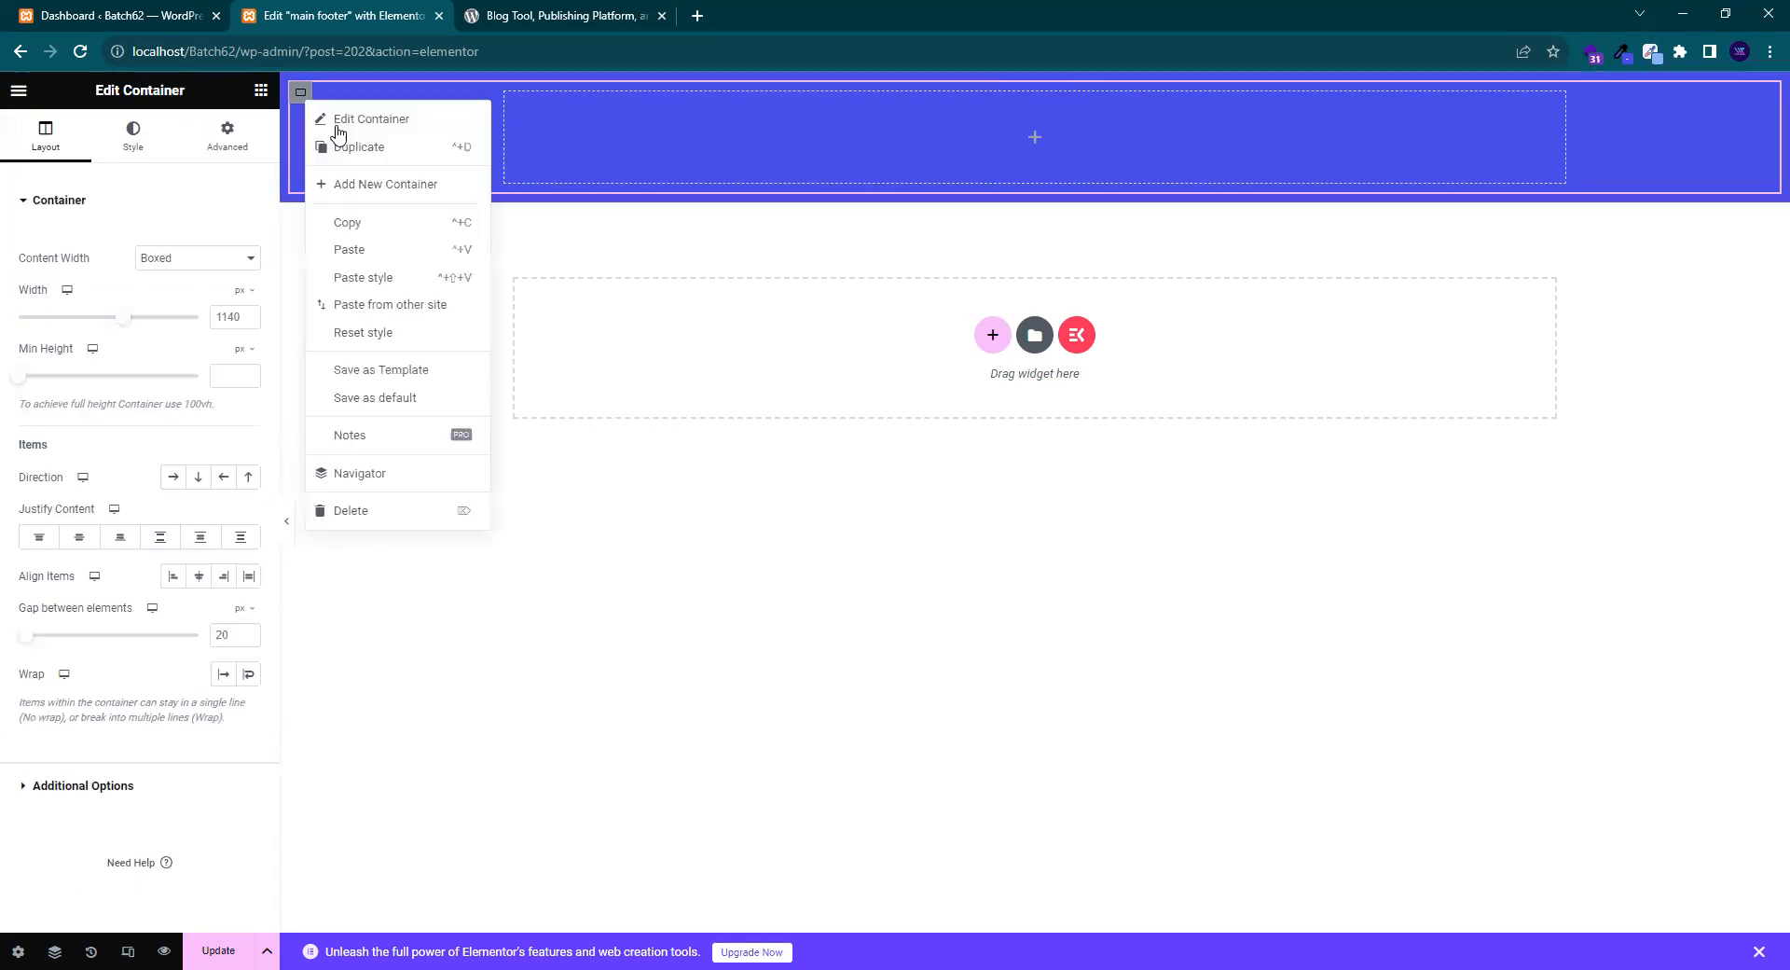
left_click(357, 149)
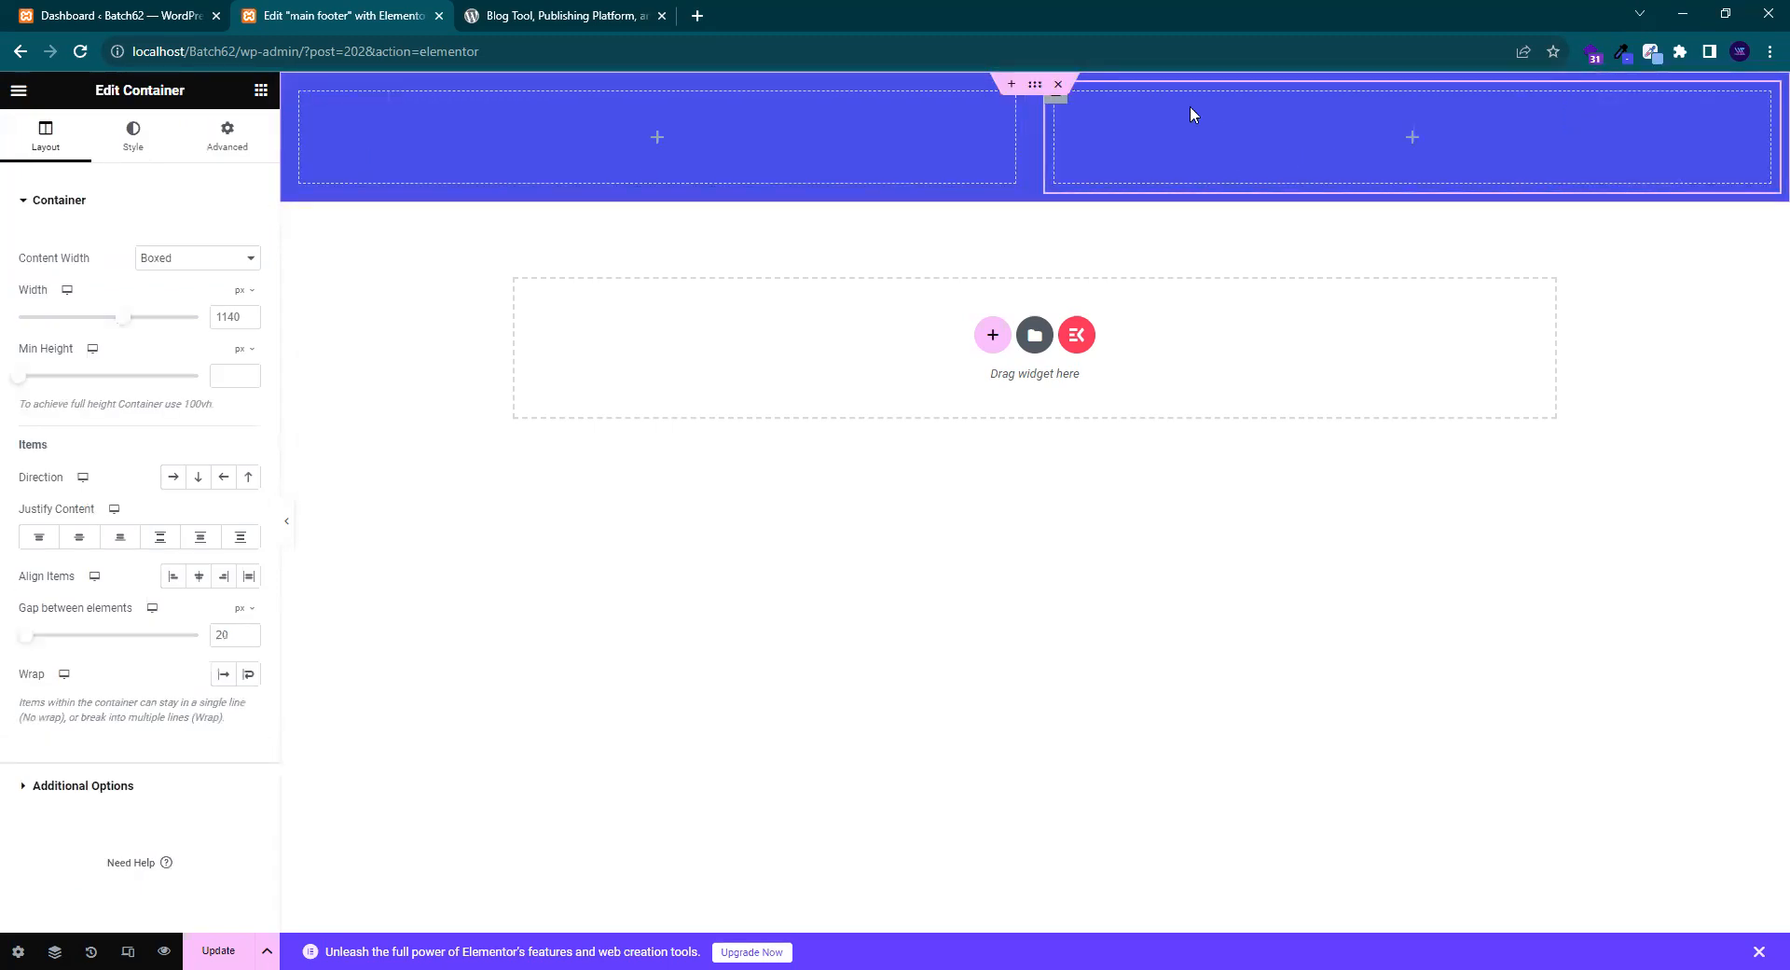
right_click(1059, 99)
left_click(1128, 147)
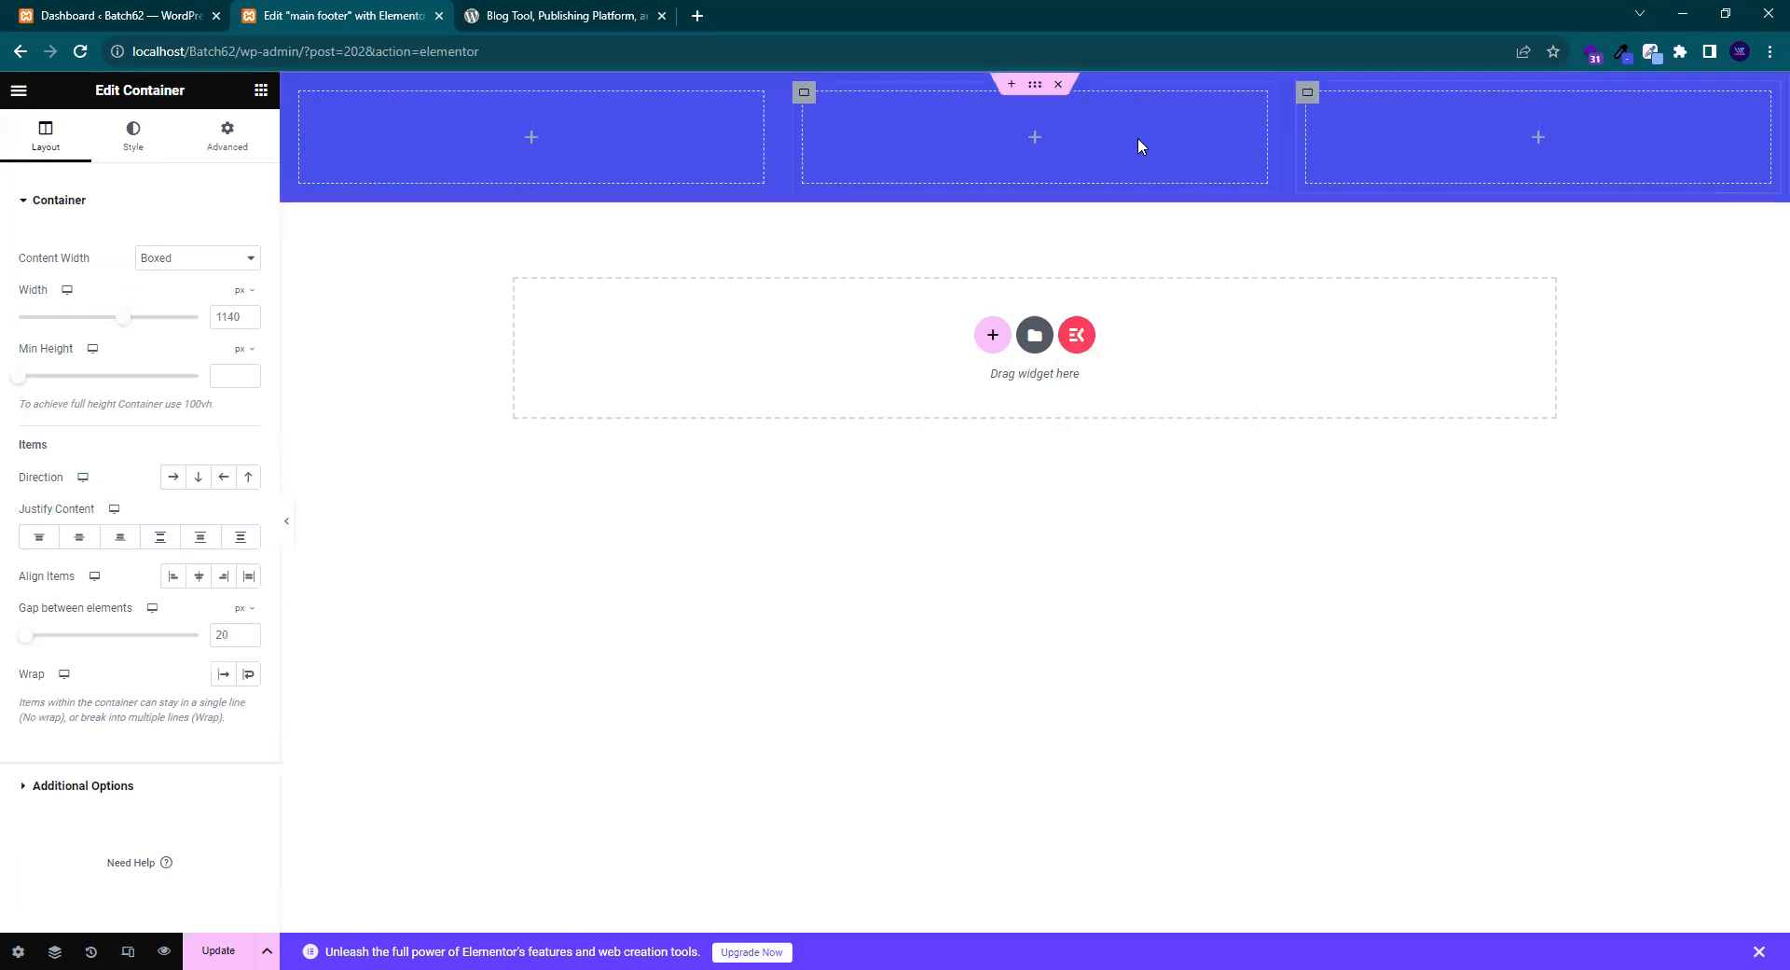
right_click(1308, 98)
left_click(1402, 144)
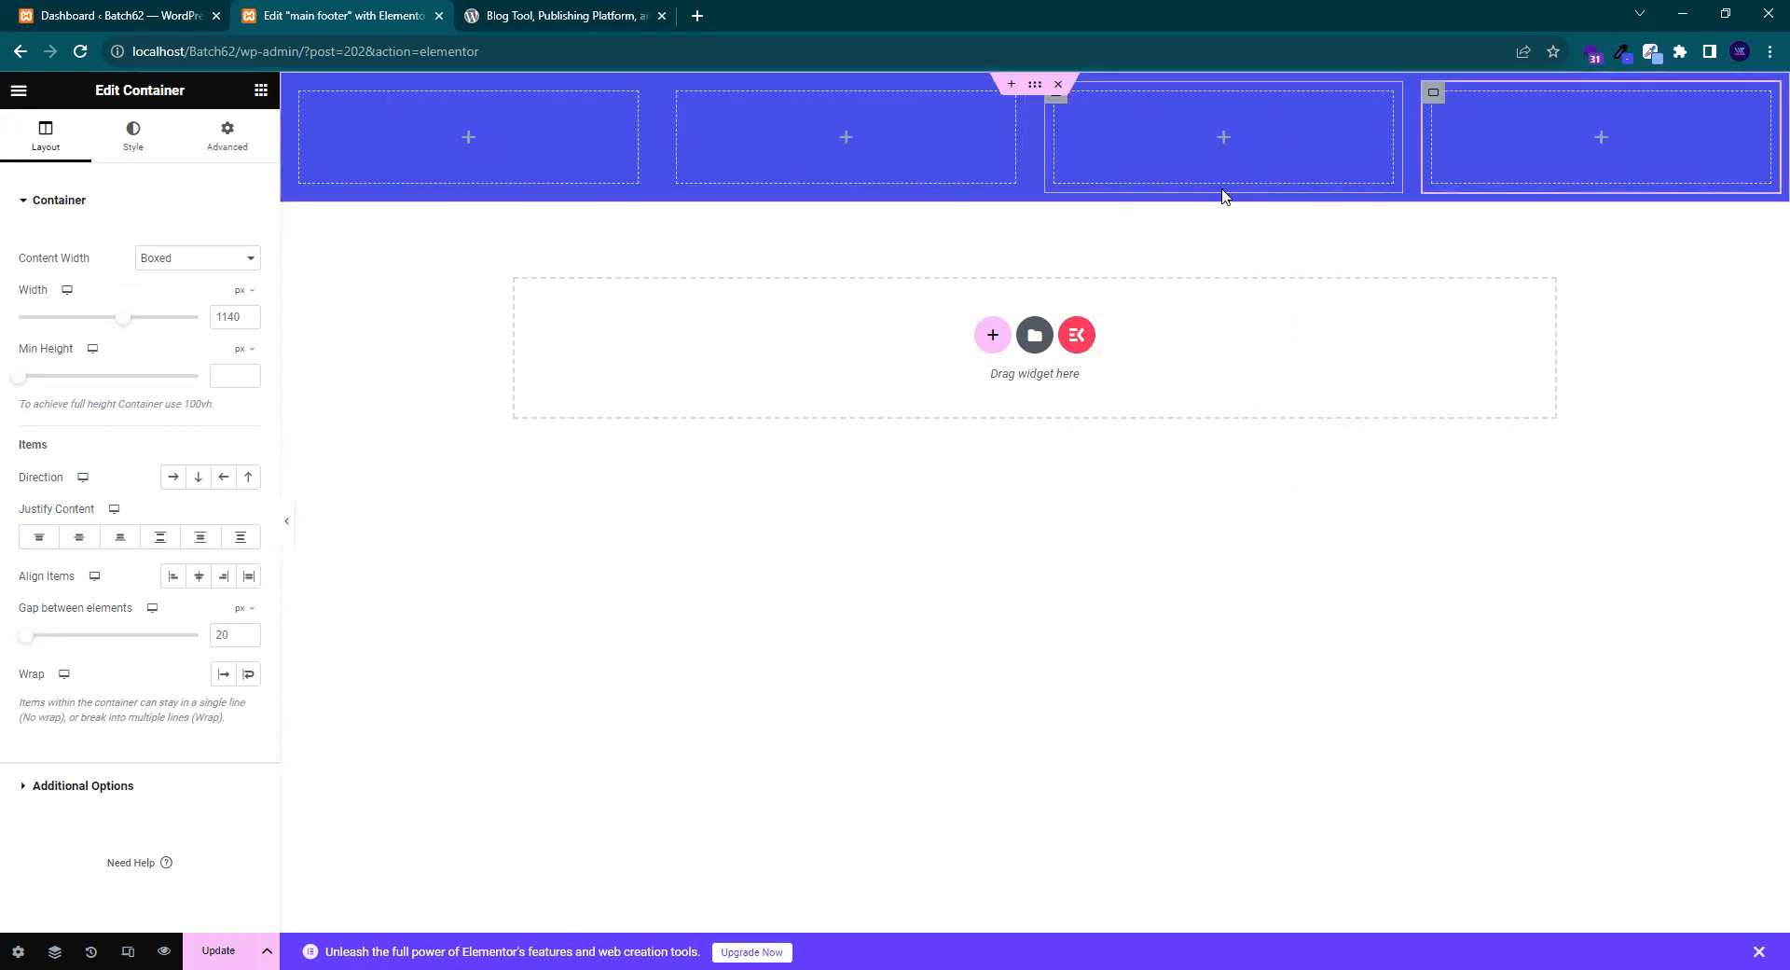
- Toggle the parent container's Direction to Column and back to Row, then compare with wordpress.org
left_click(1035, 86)
left_click(13, 155)
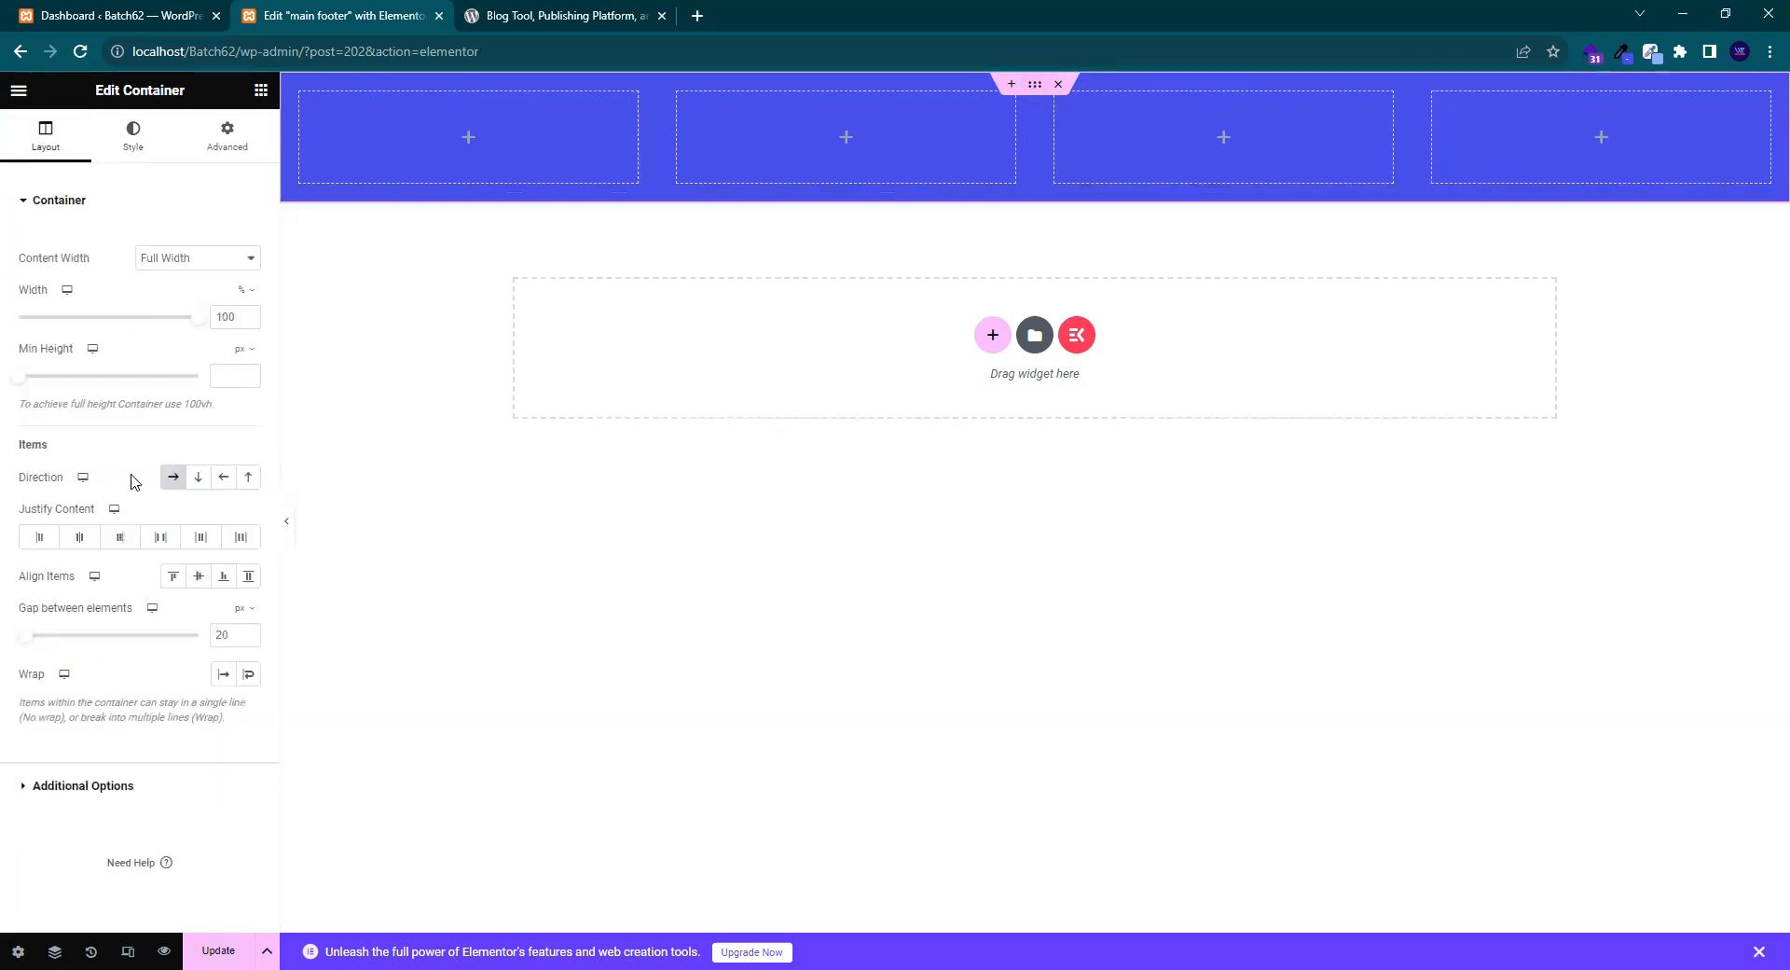
left_click(199, 477)
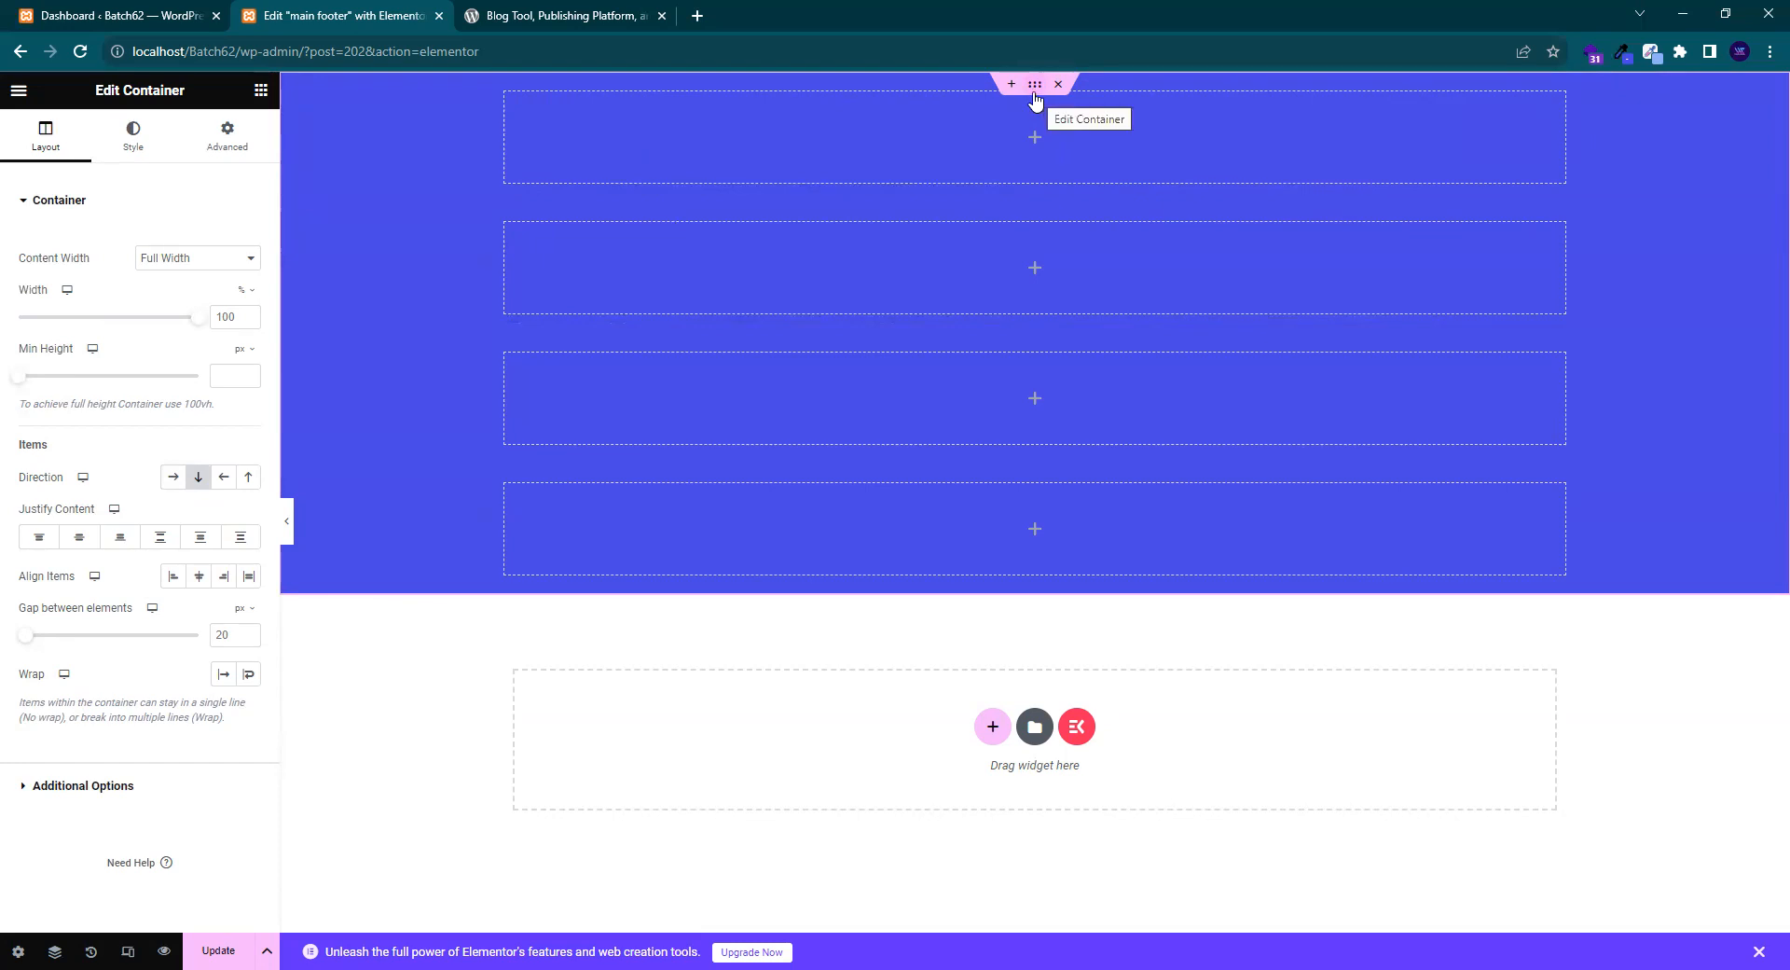
left_click(173, 477)
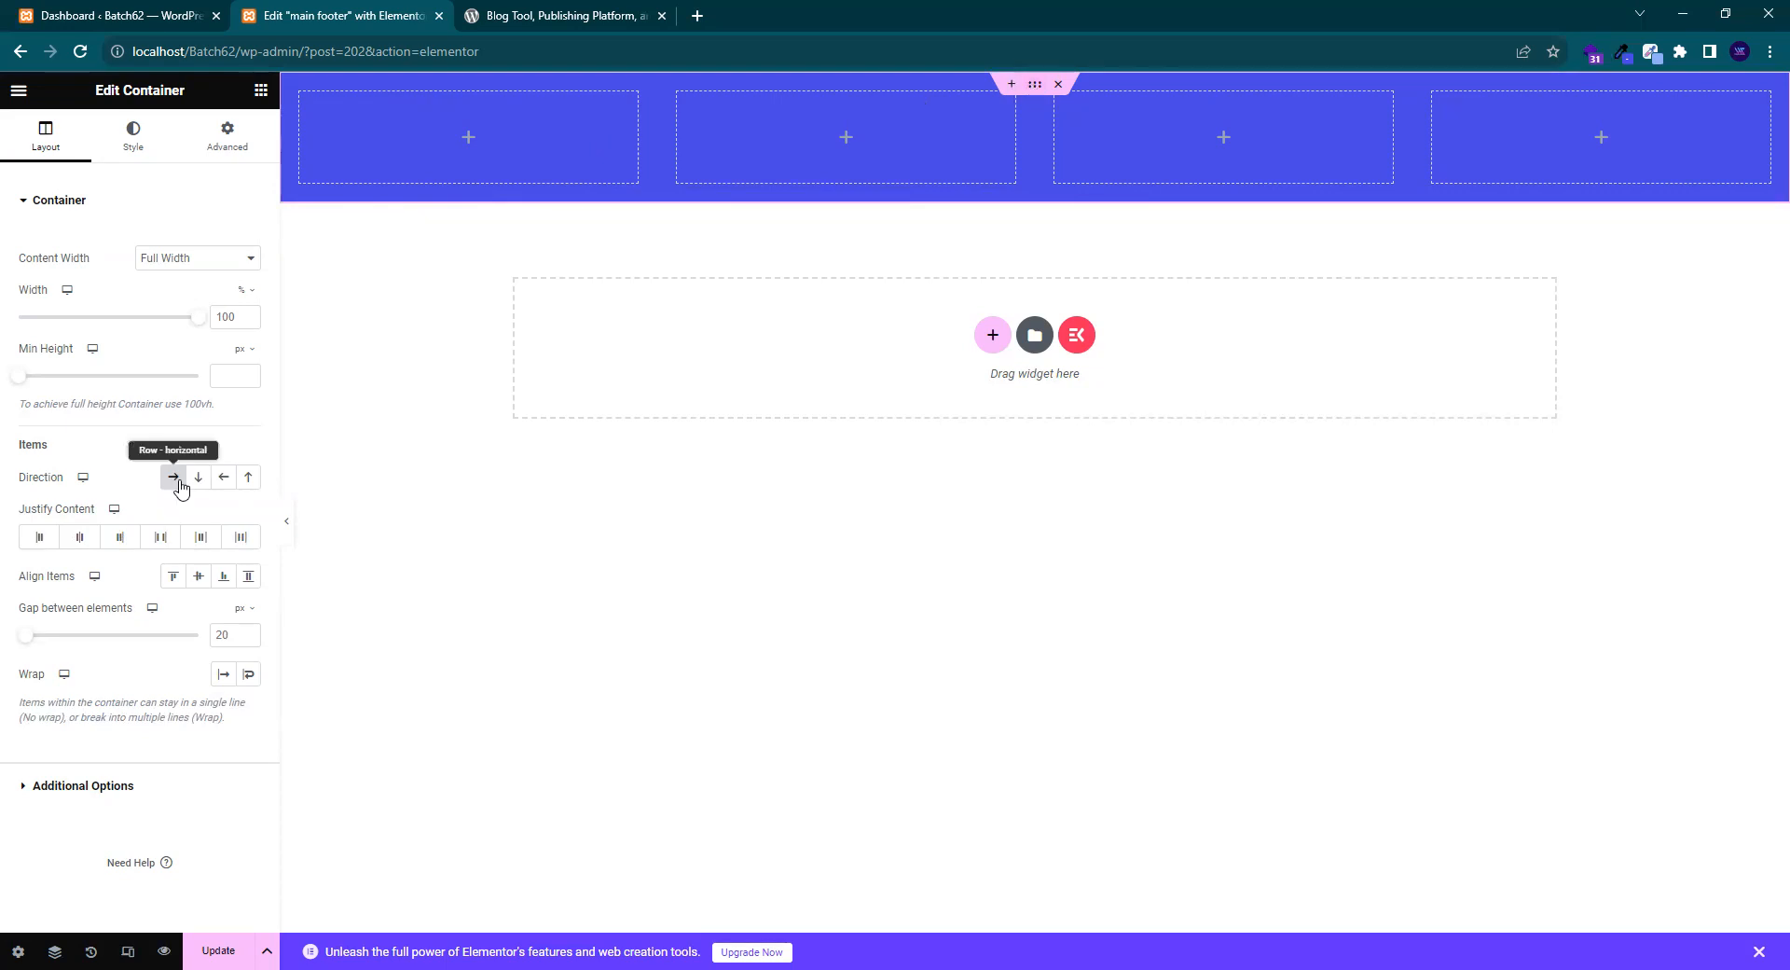
left_click(550, 14)
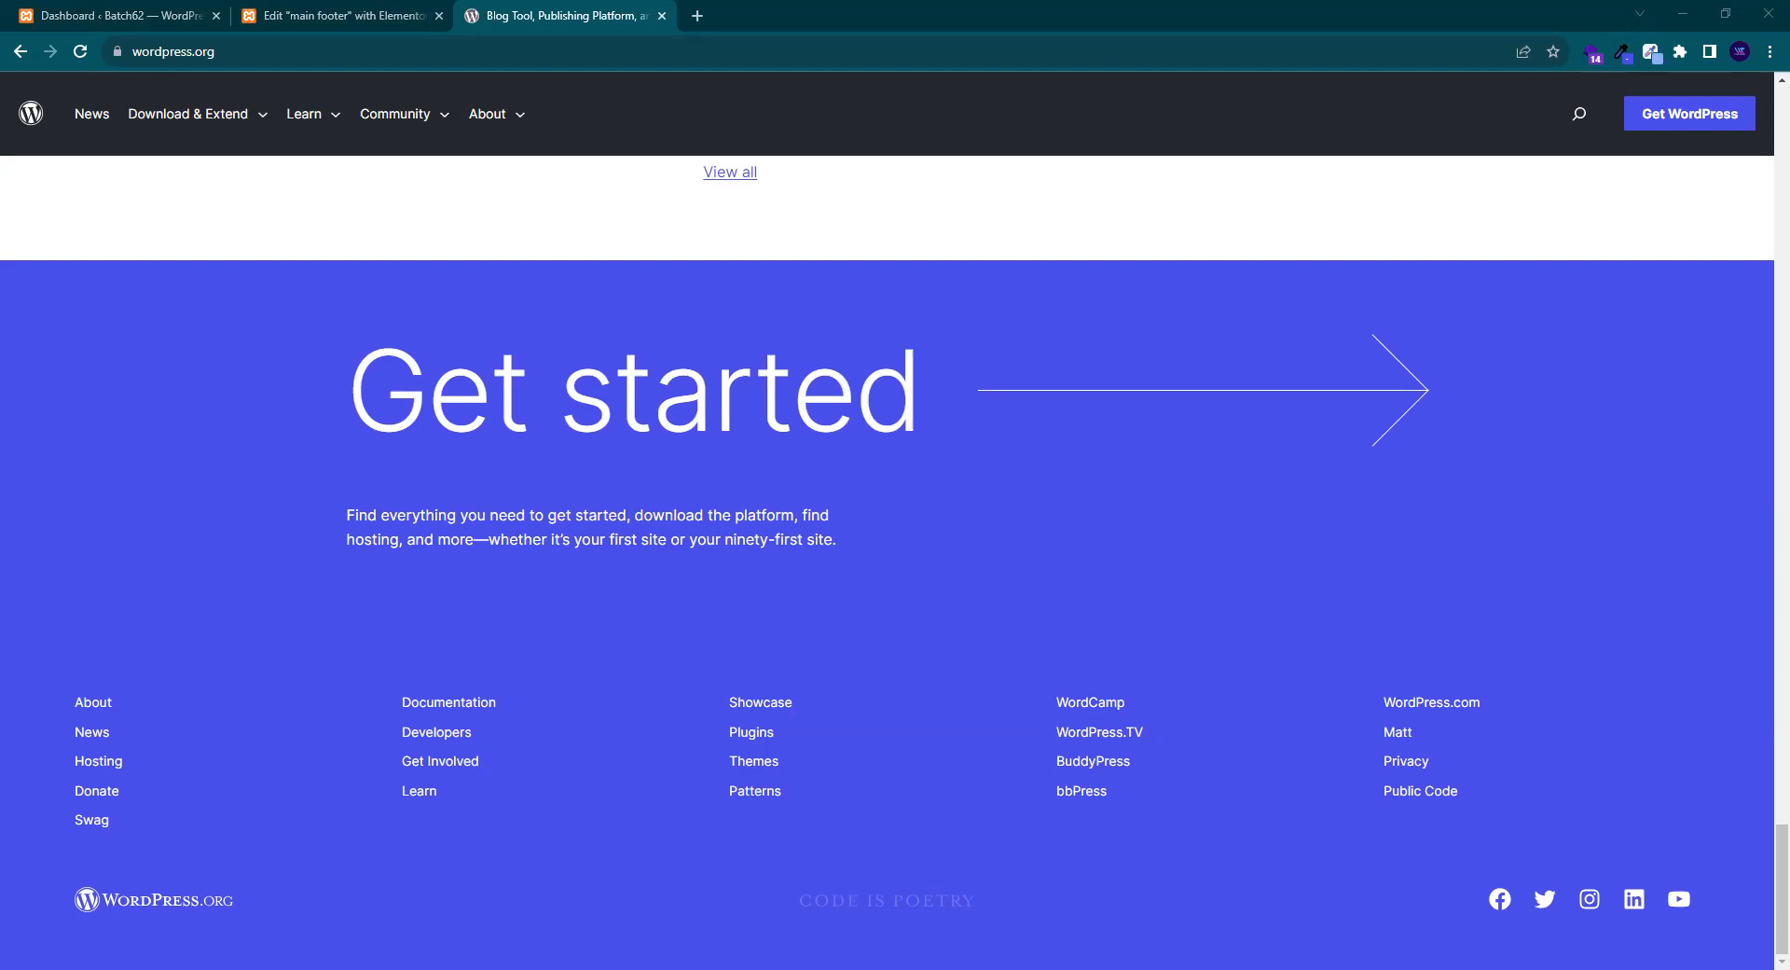
- Duplicate the fourth footer column so the blue row has five columns like the wordpress.org footer
left_click(327, 11)
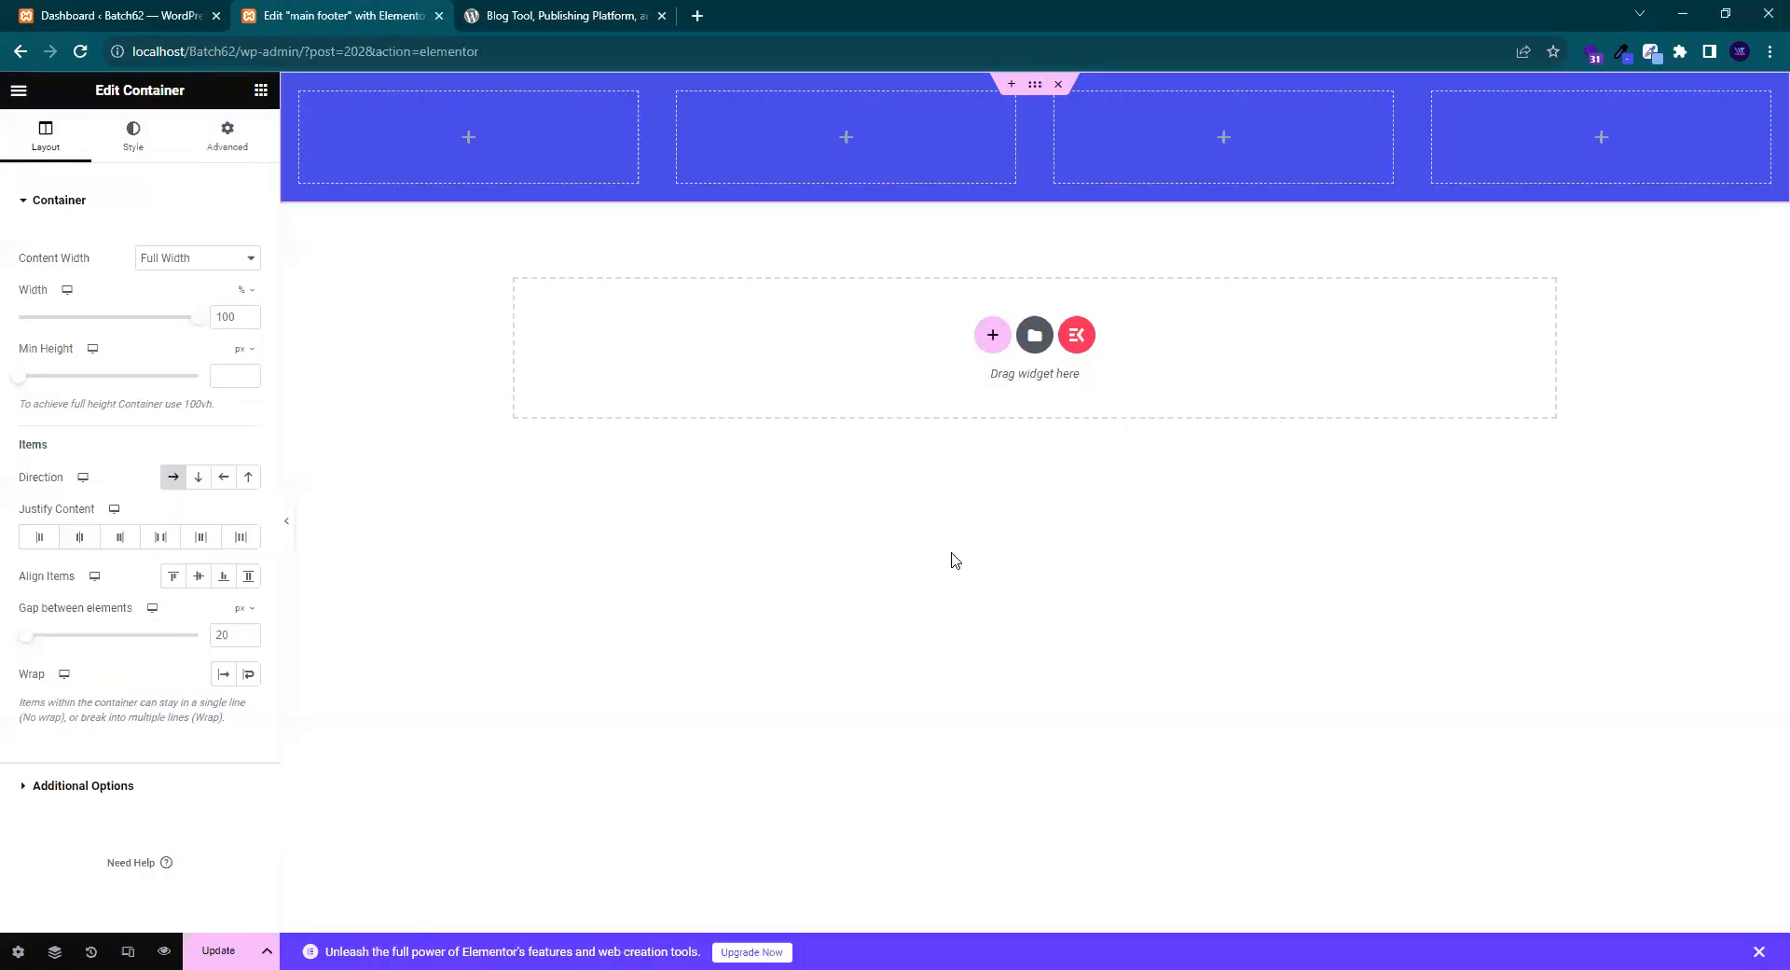
left_click(585, 11)
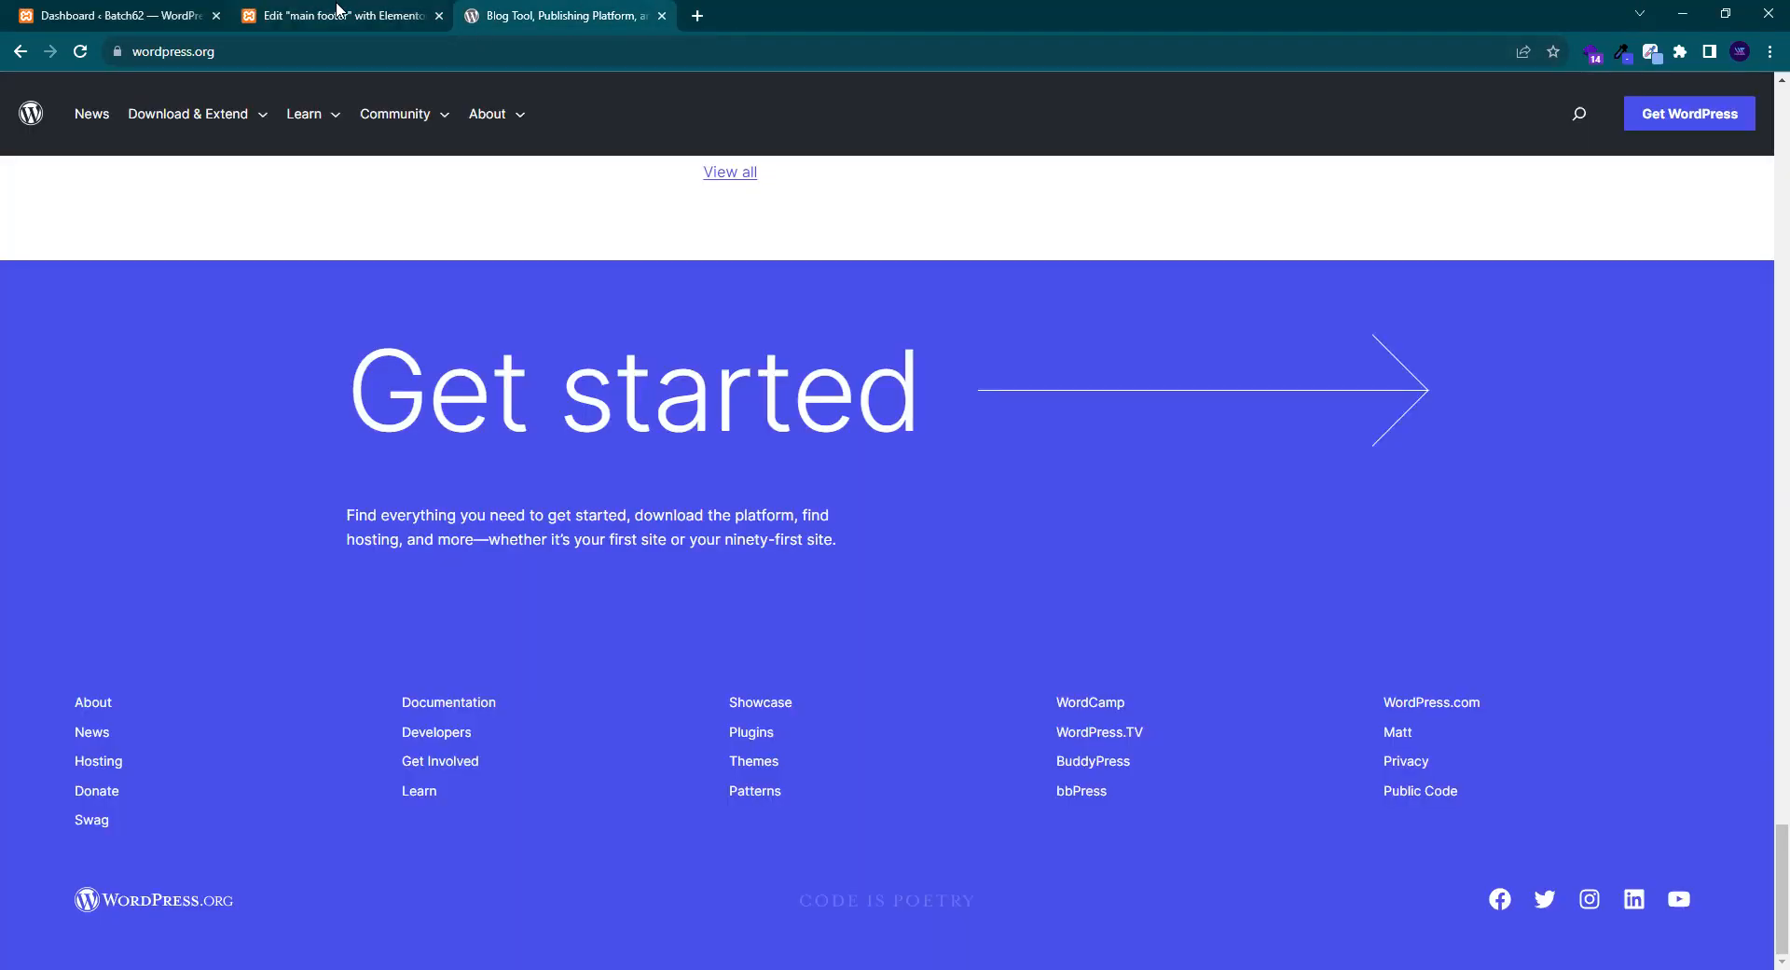
left_click(343, 11)
left_click(586, 11)
left_click(347, 14)
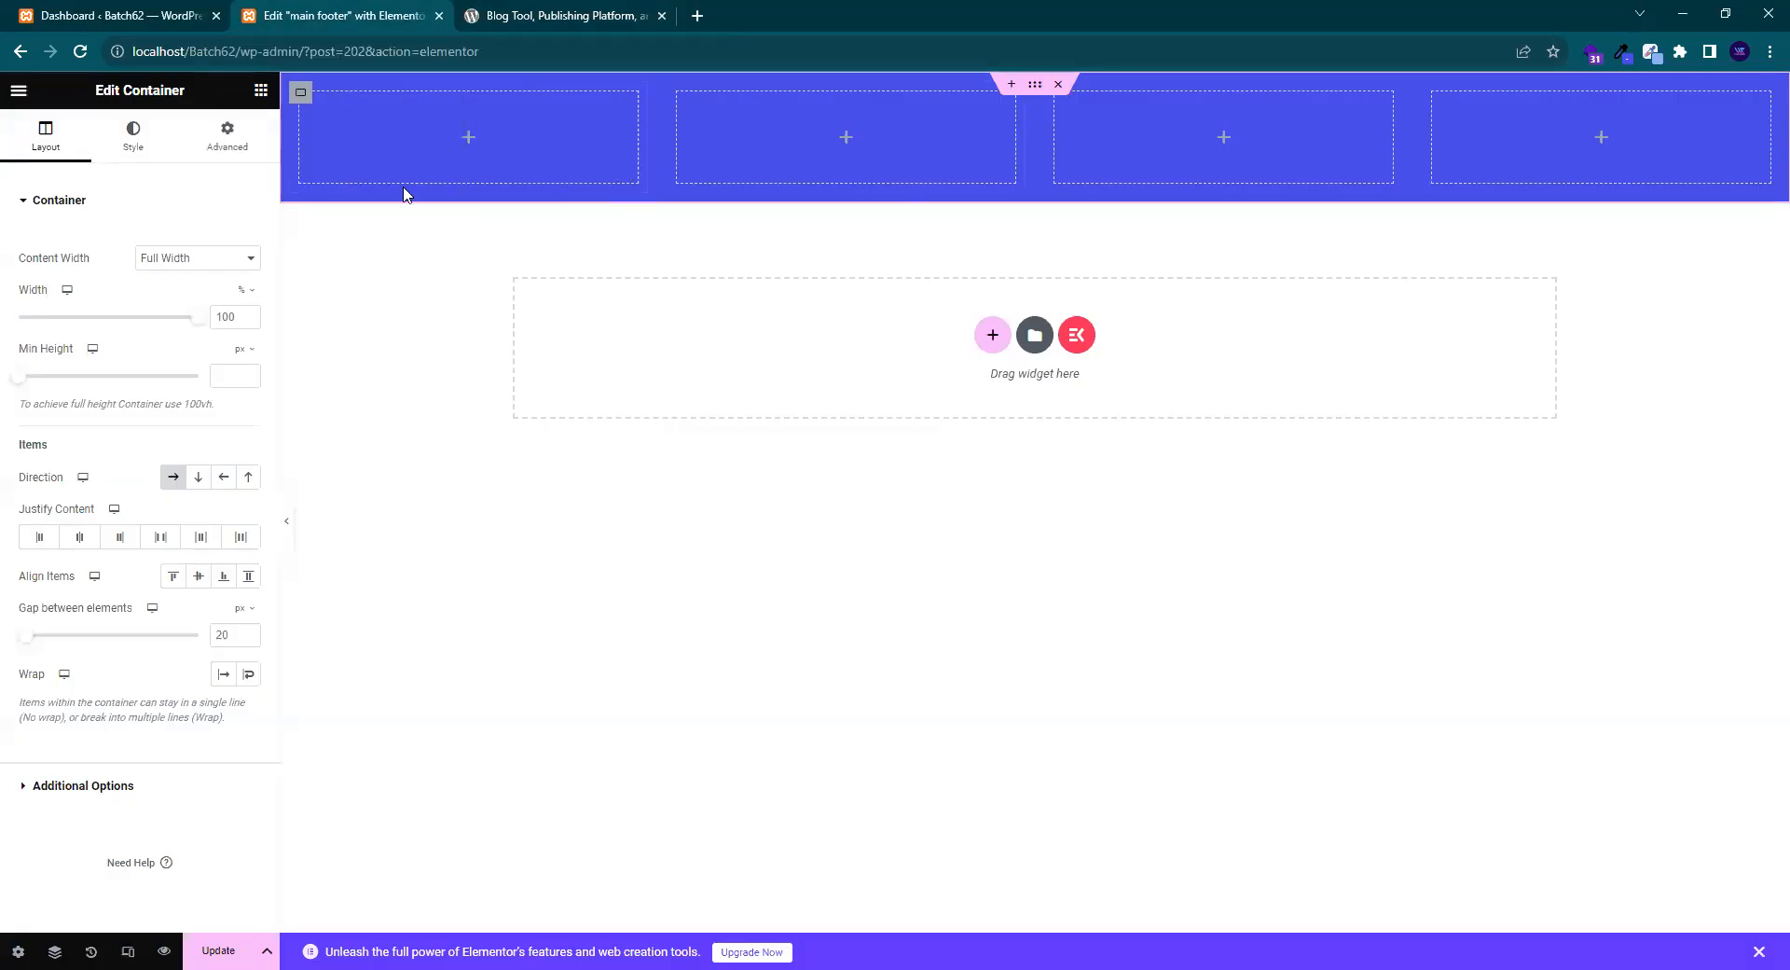
right_click(1470, 130)
left_click(1484, 142)
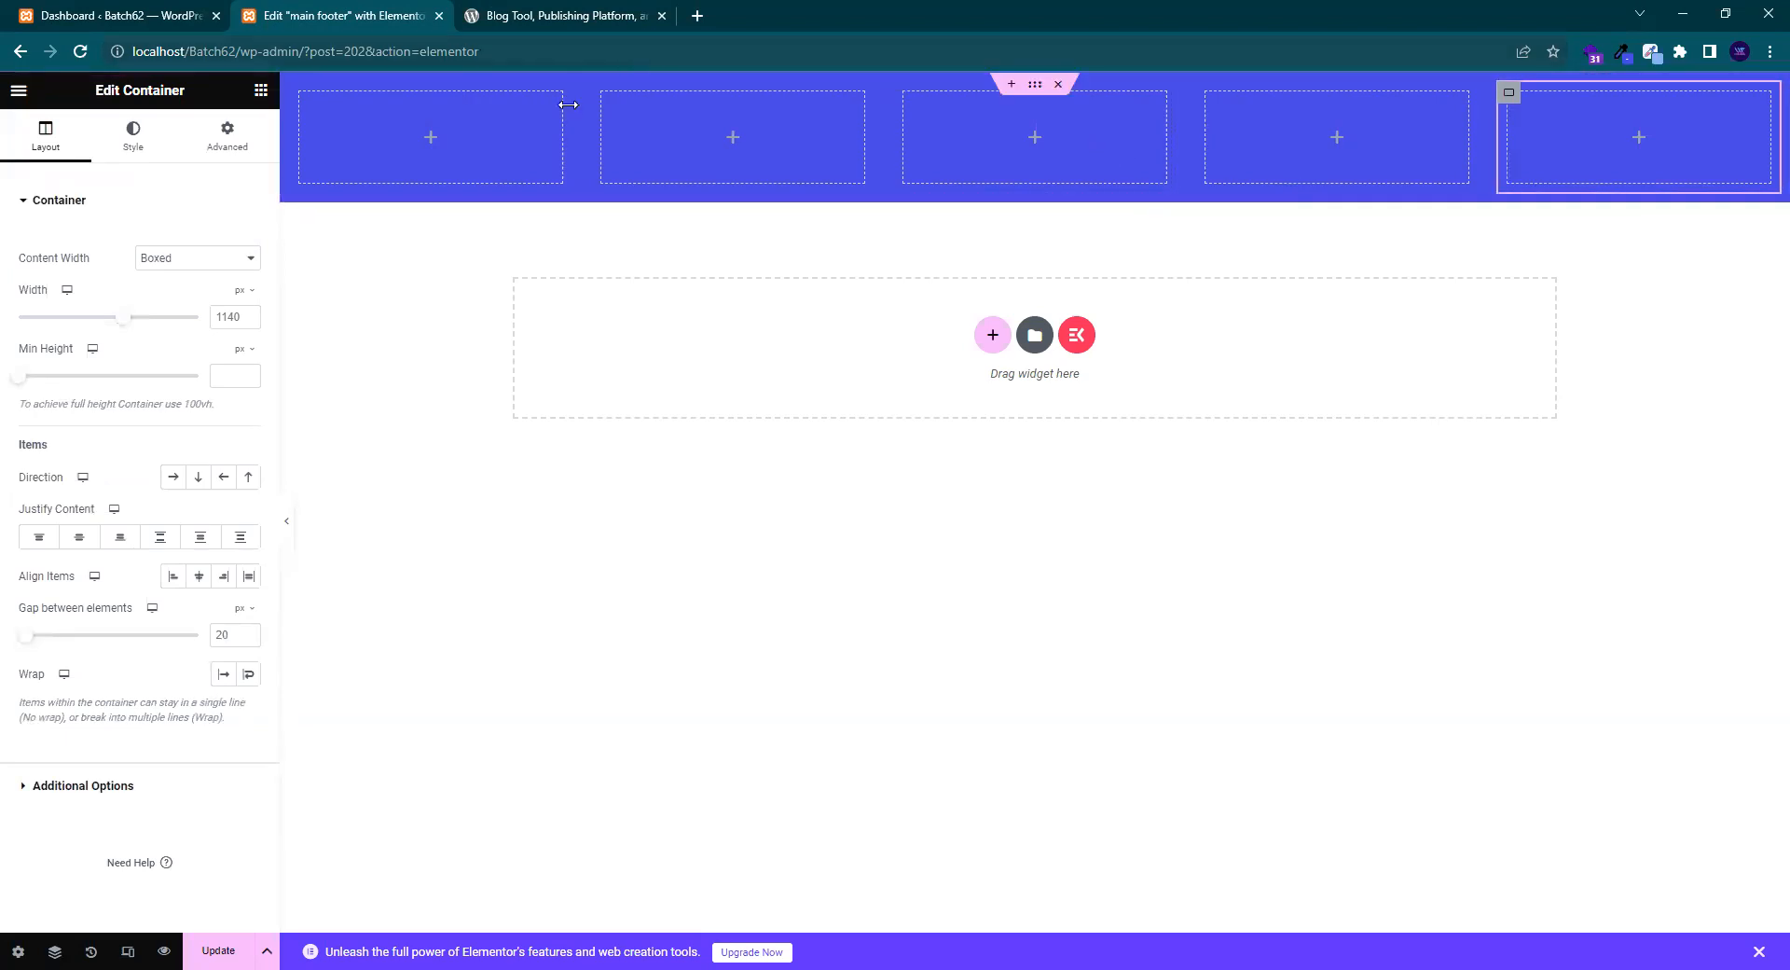
- Recheck the reference footer's links and bring up the Elements widget list
left_click(497, 7)
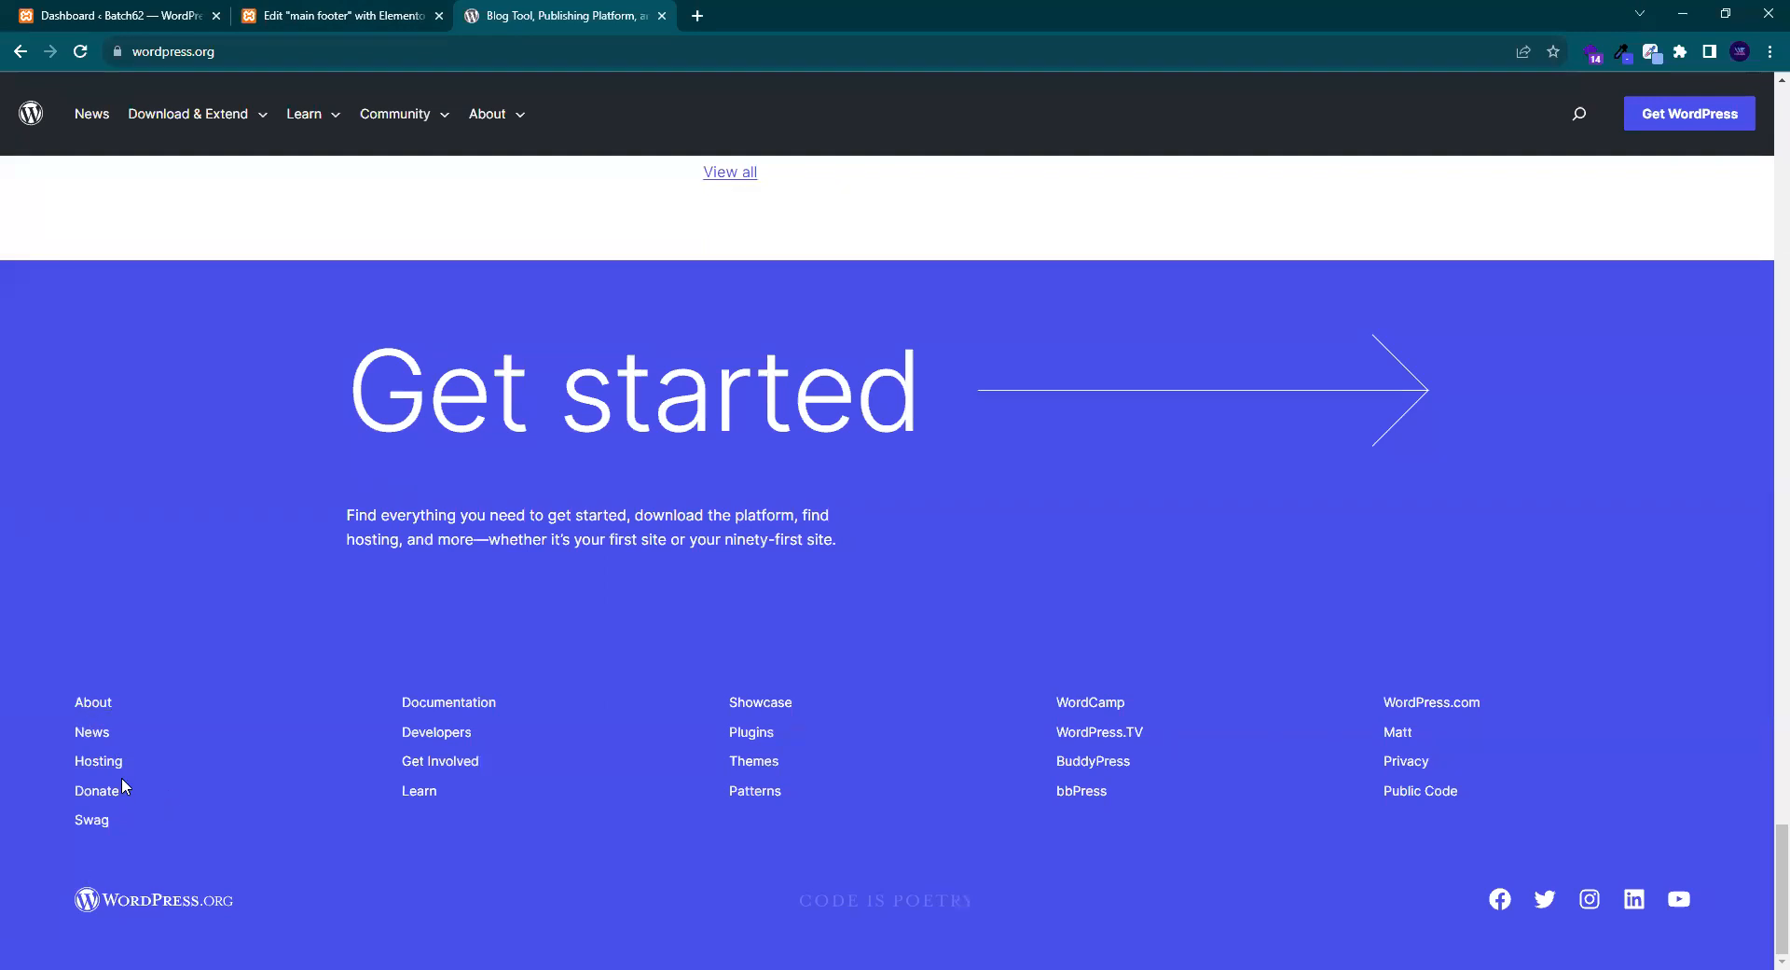
left_click(364, 13)
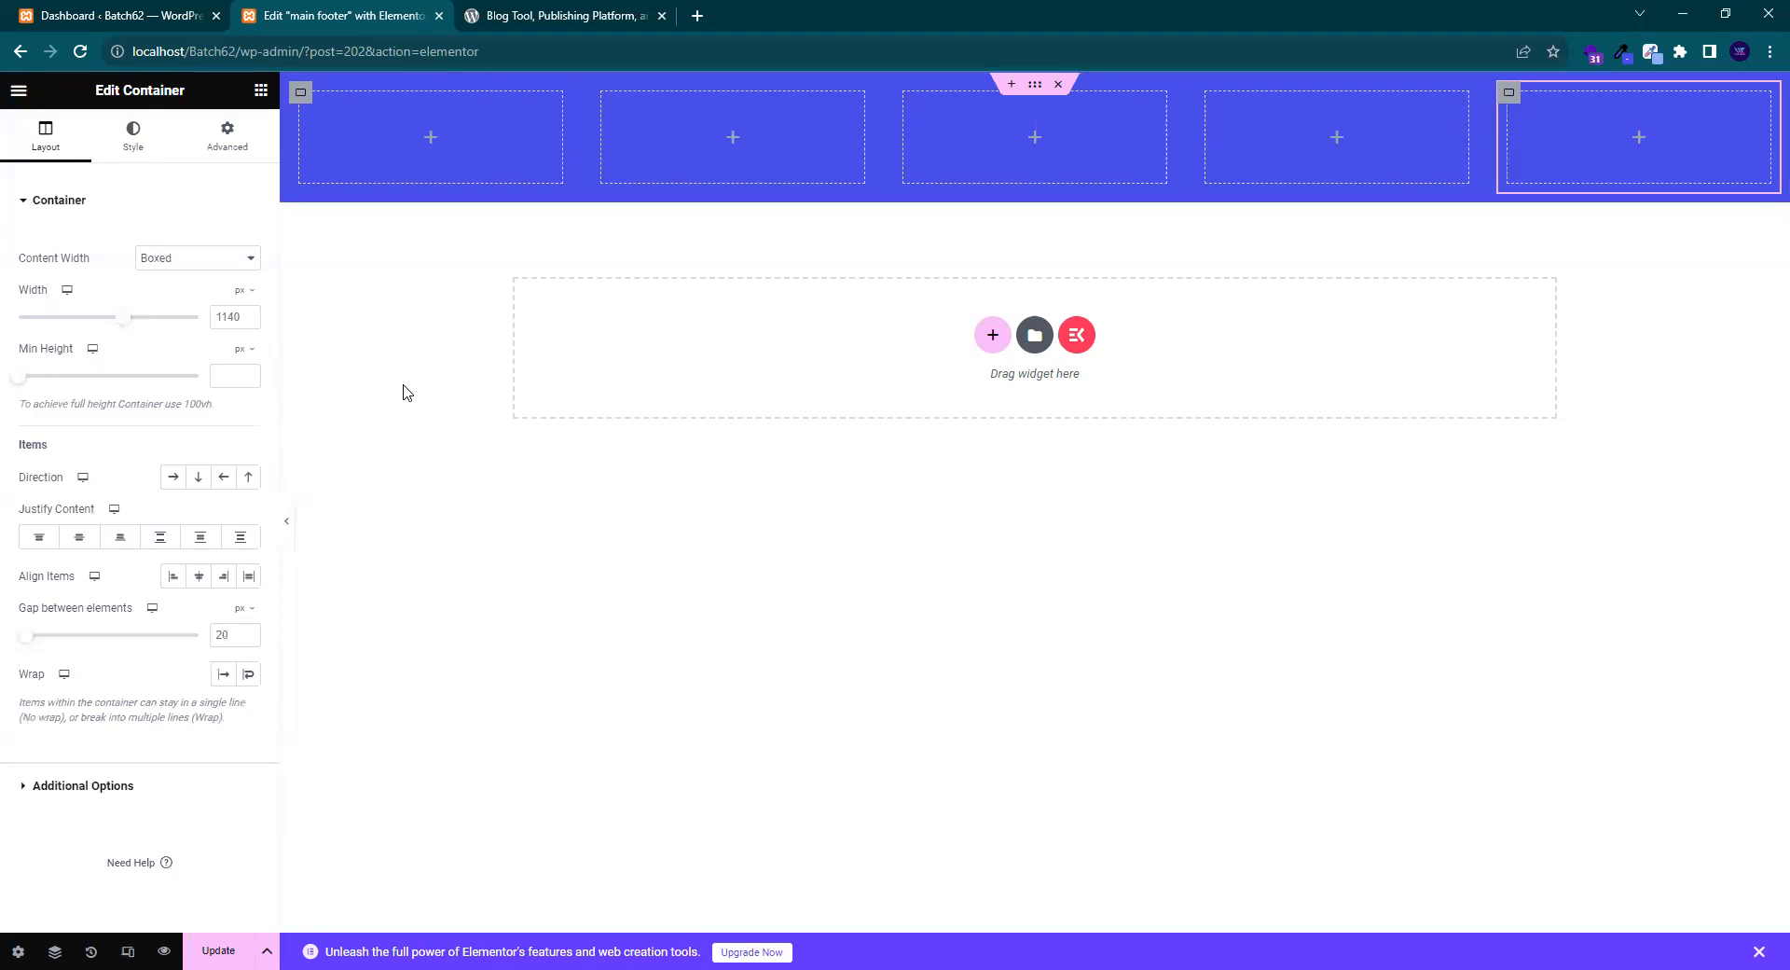
left_click(261, 92)
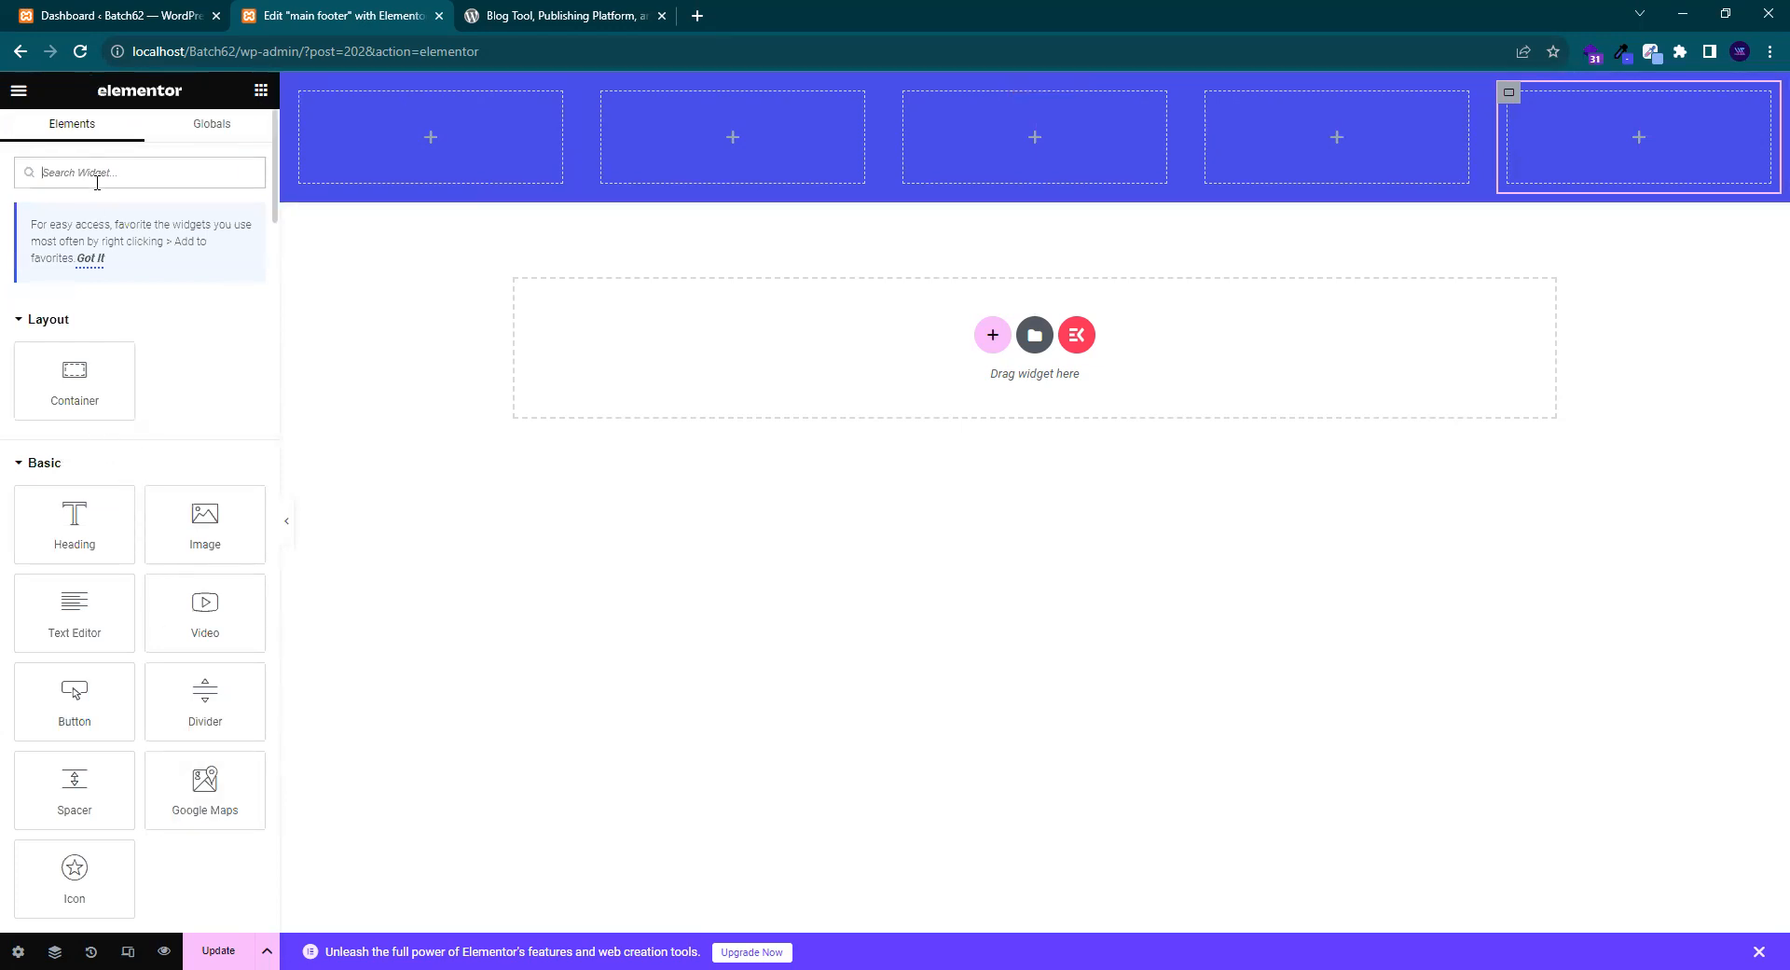
- Search the widgets for 'icon' to list Icon List and Social Icons
type("icon")
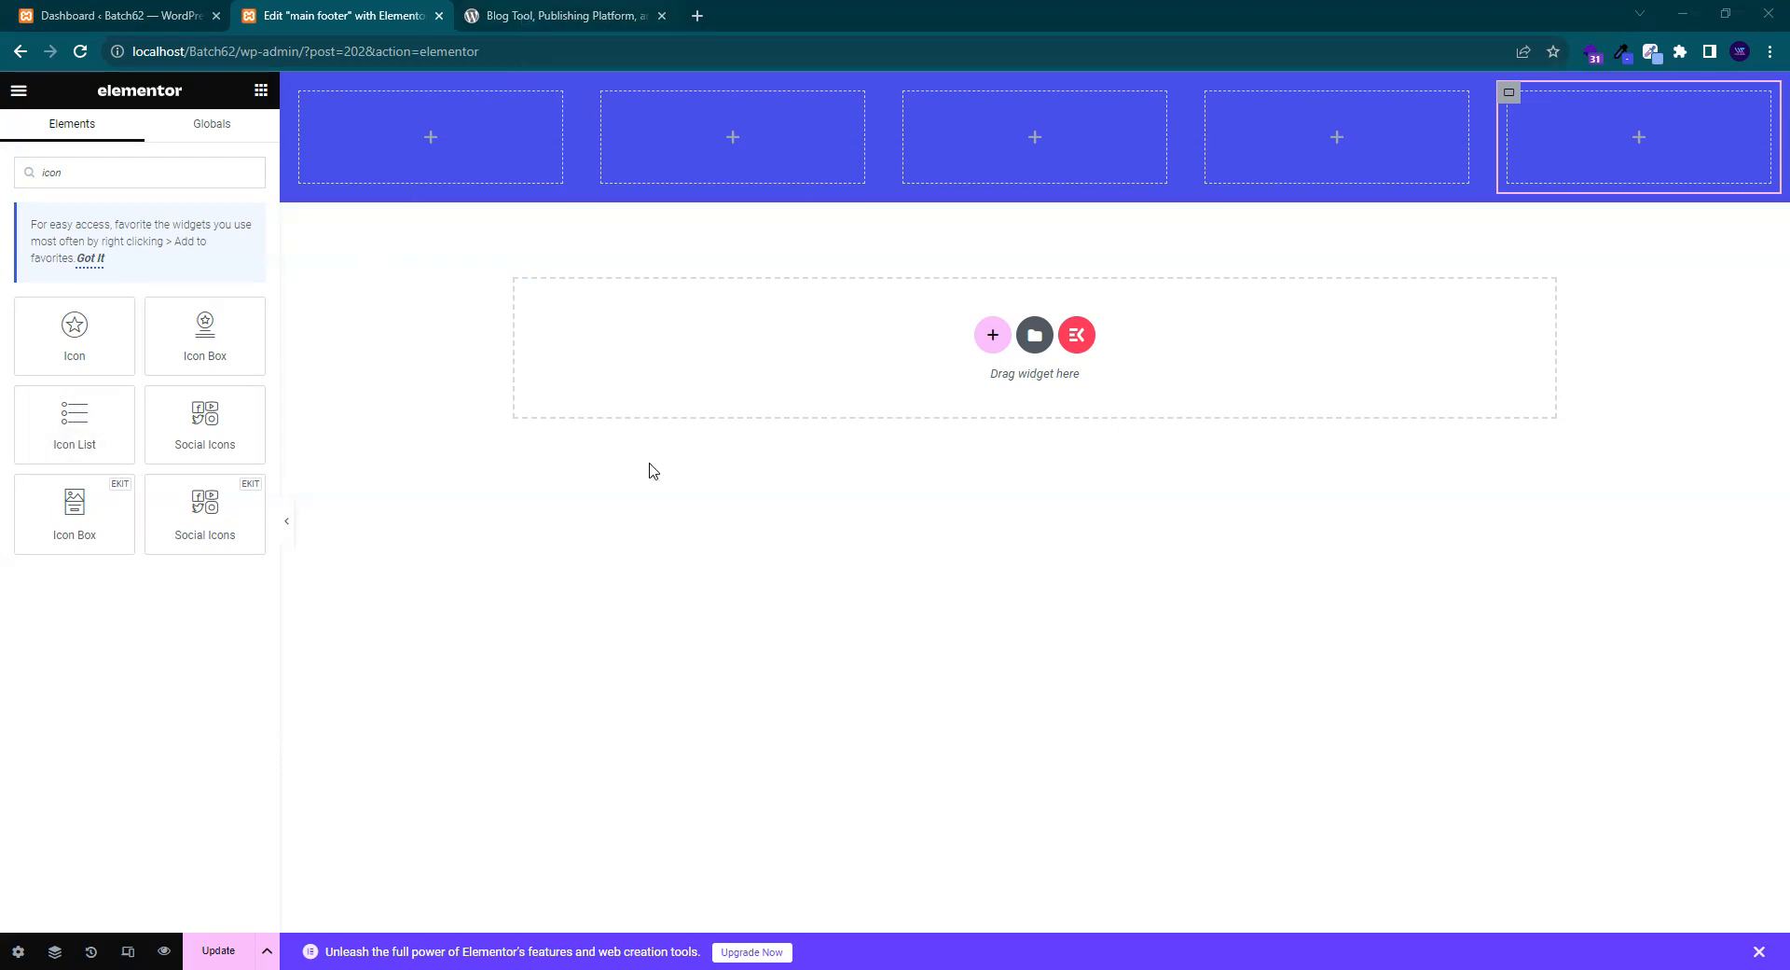
key("ctrl+Tab")
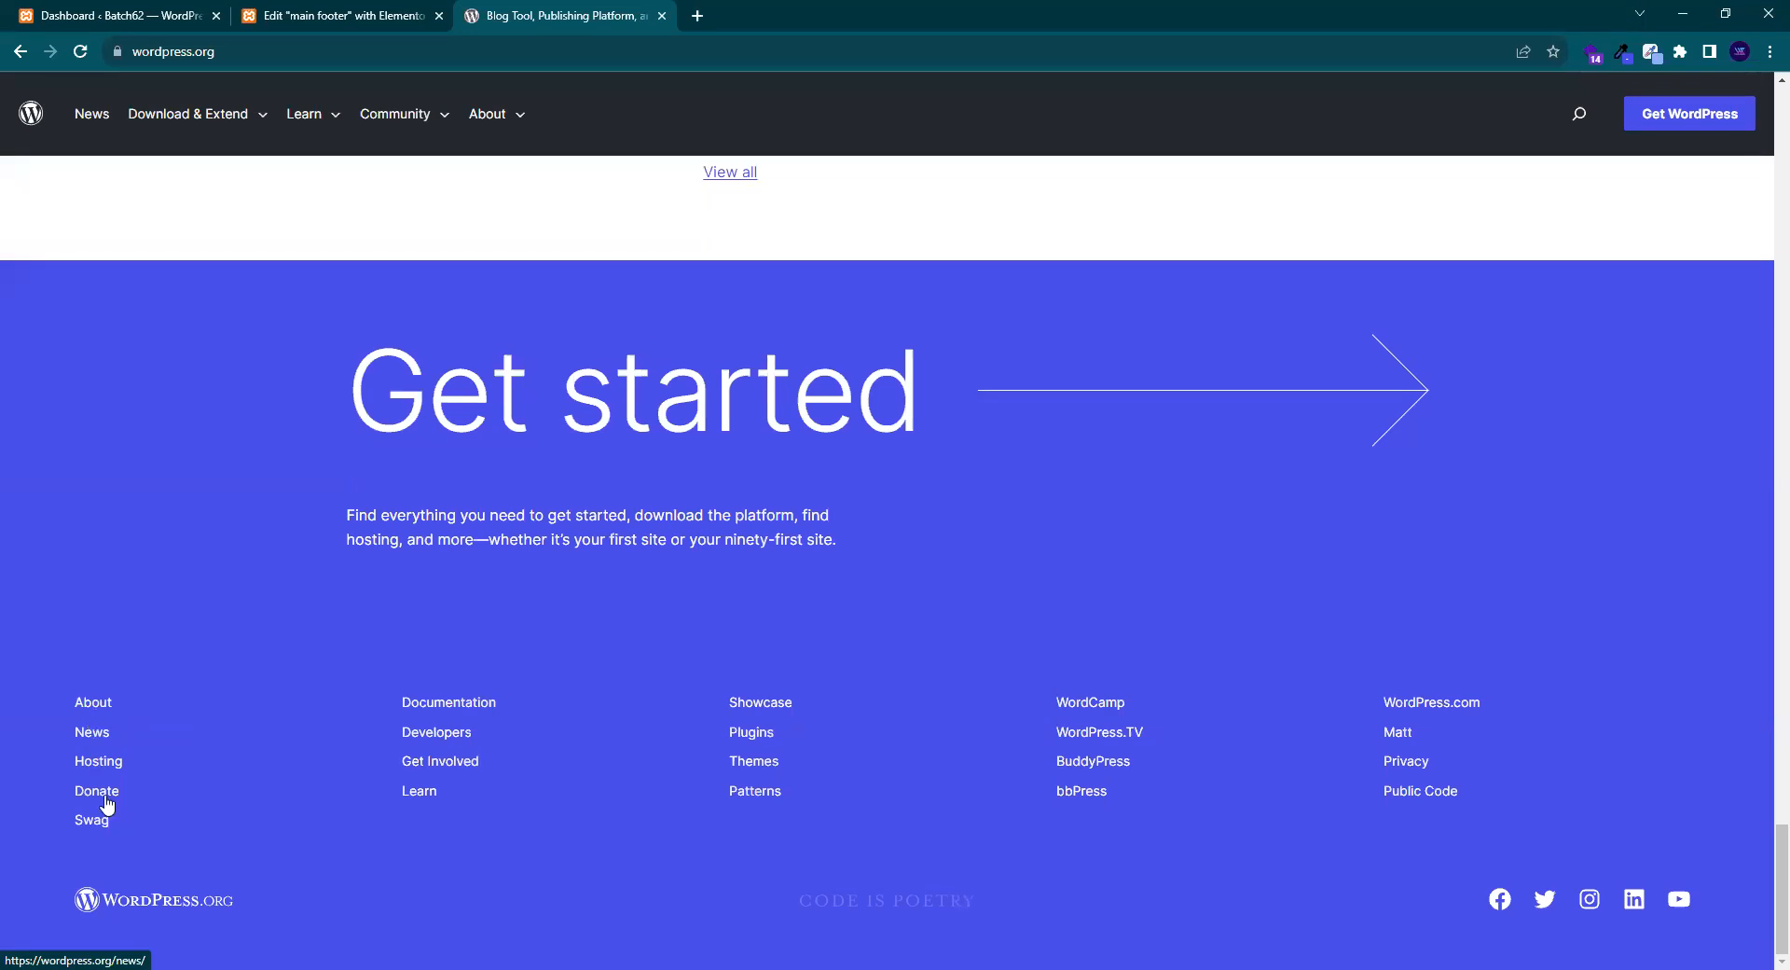
left_click(337, 110)
left_click(348, 10)
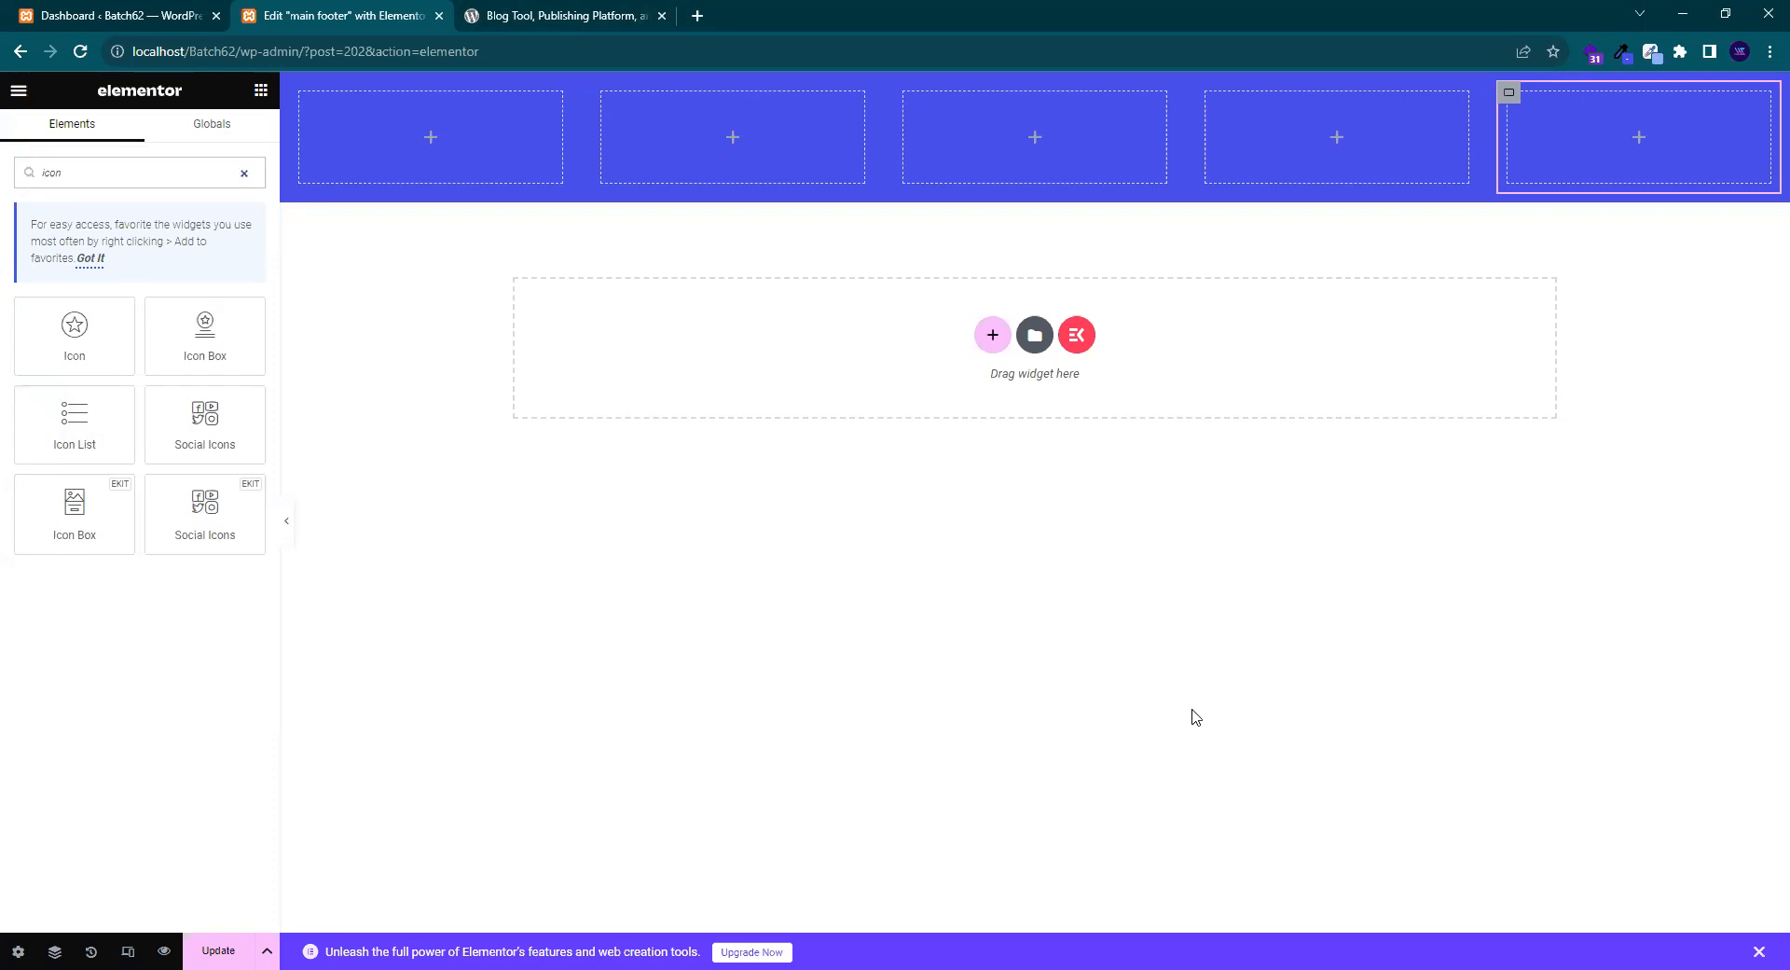
left_click(531, 13)
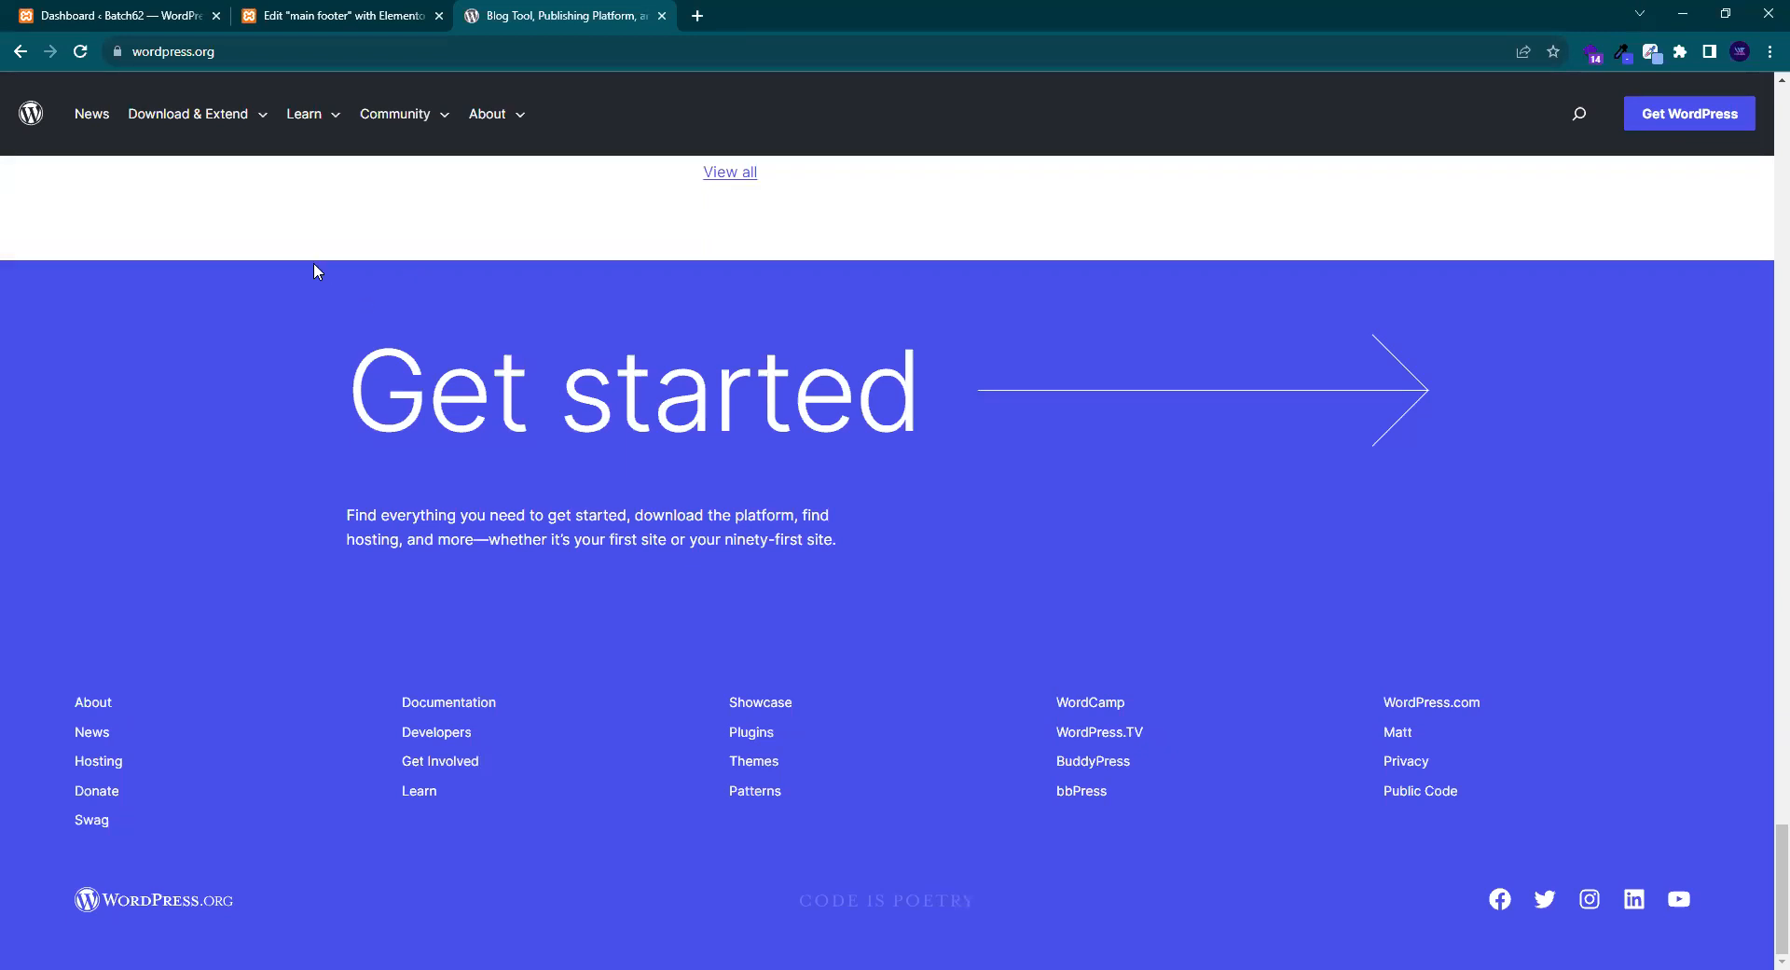
left_click(284, 11)
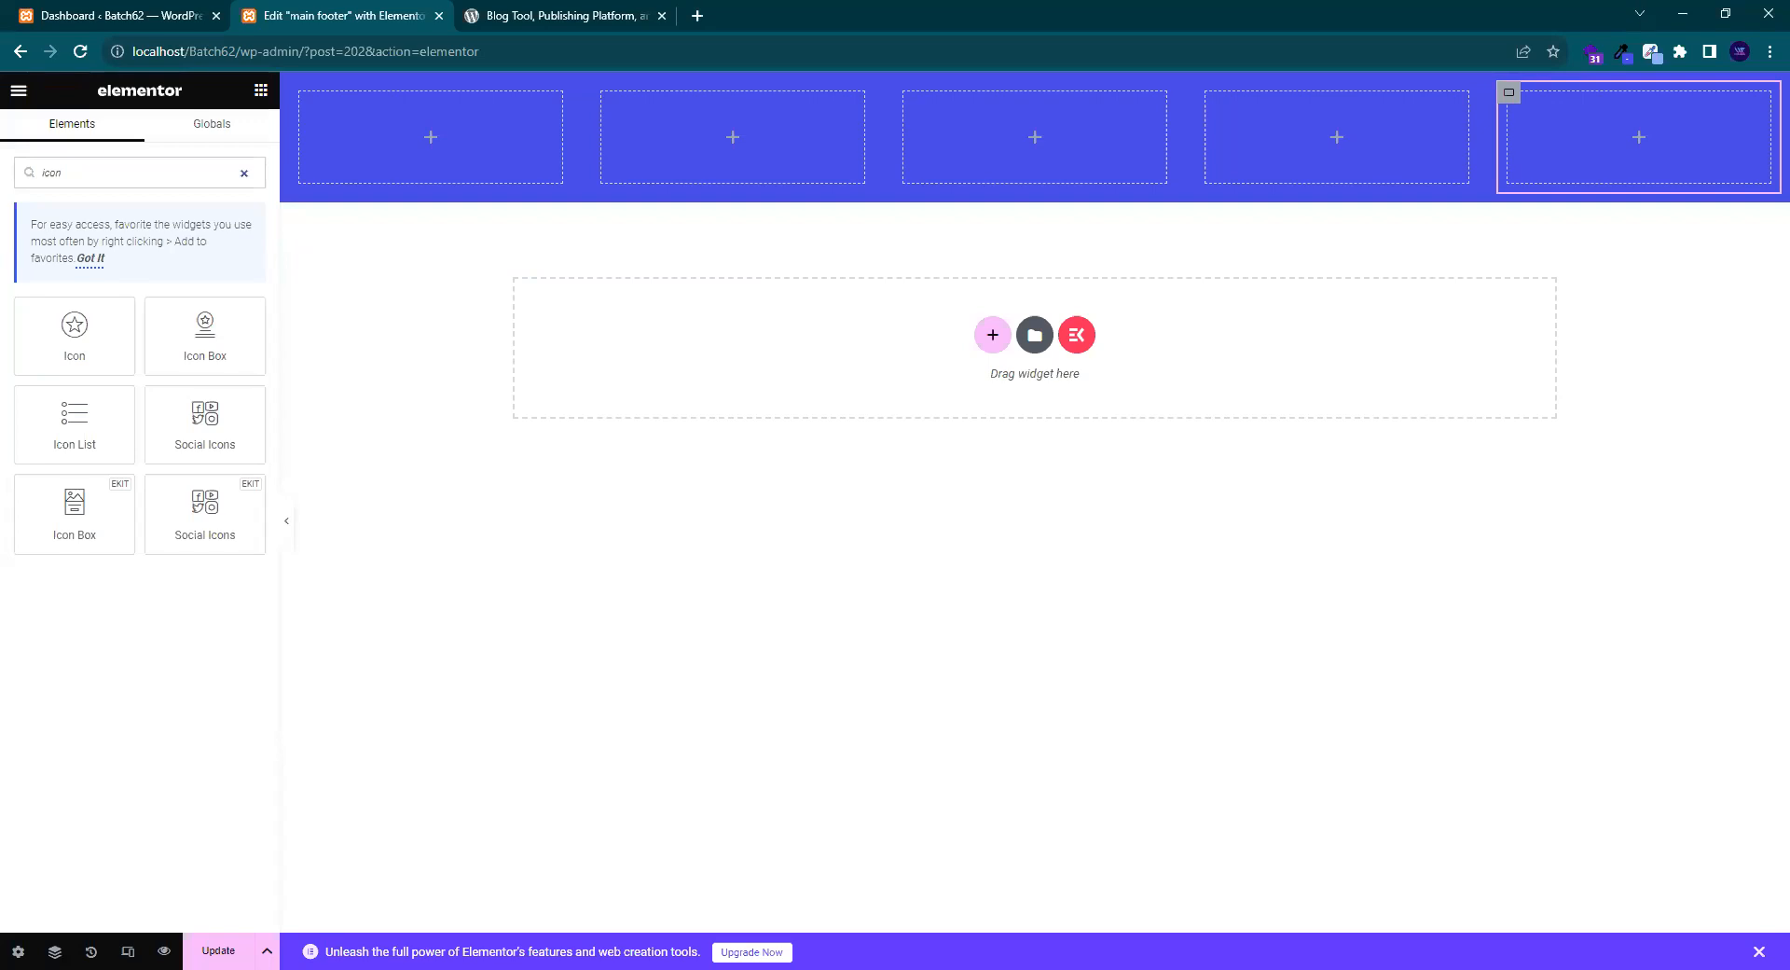
key("alt+Tab")
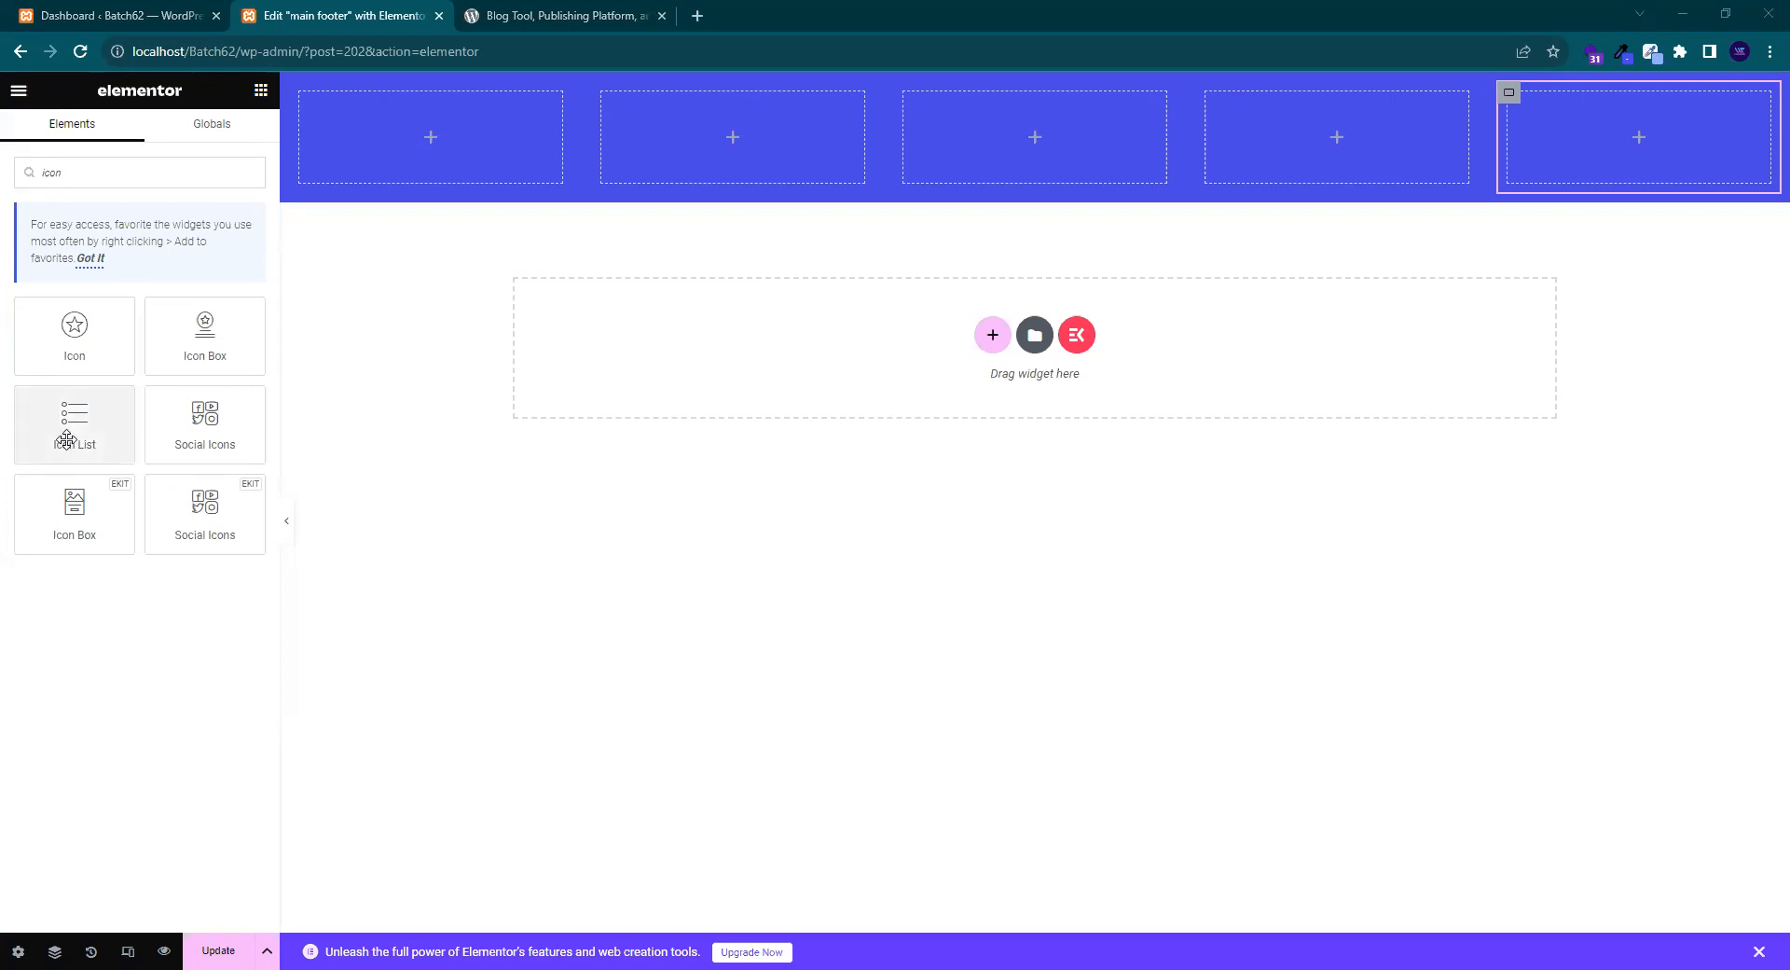
- Drop an Icon List widget into the first footer column and set its text colour to #FFFFFF
left_click_drag(52, 443, 494, 137)
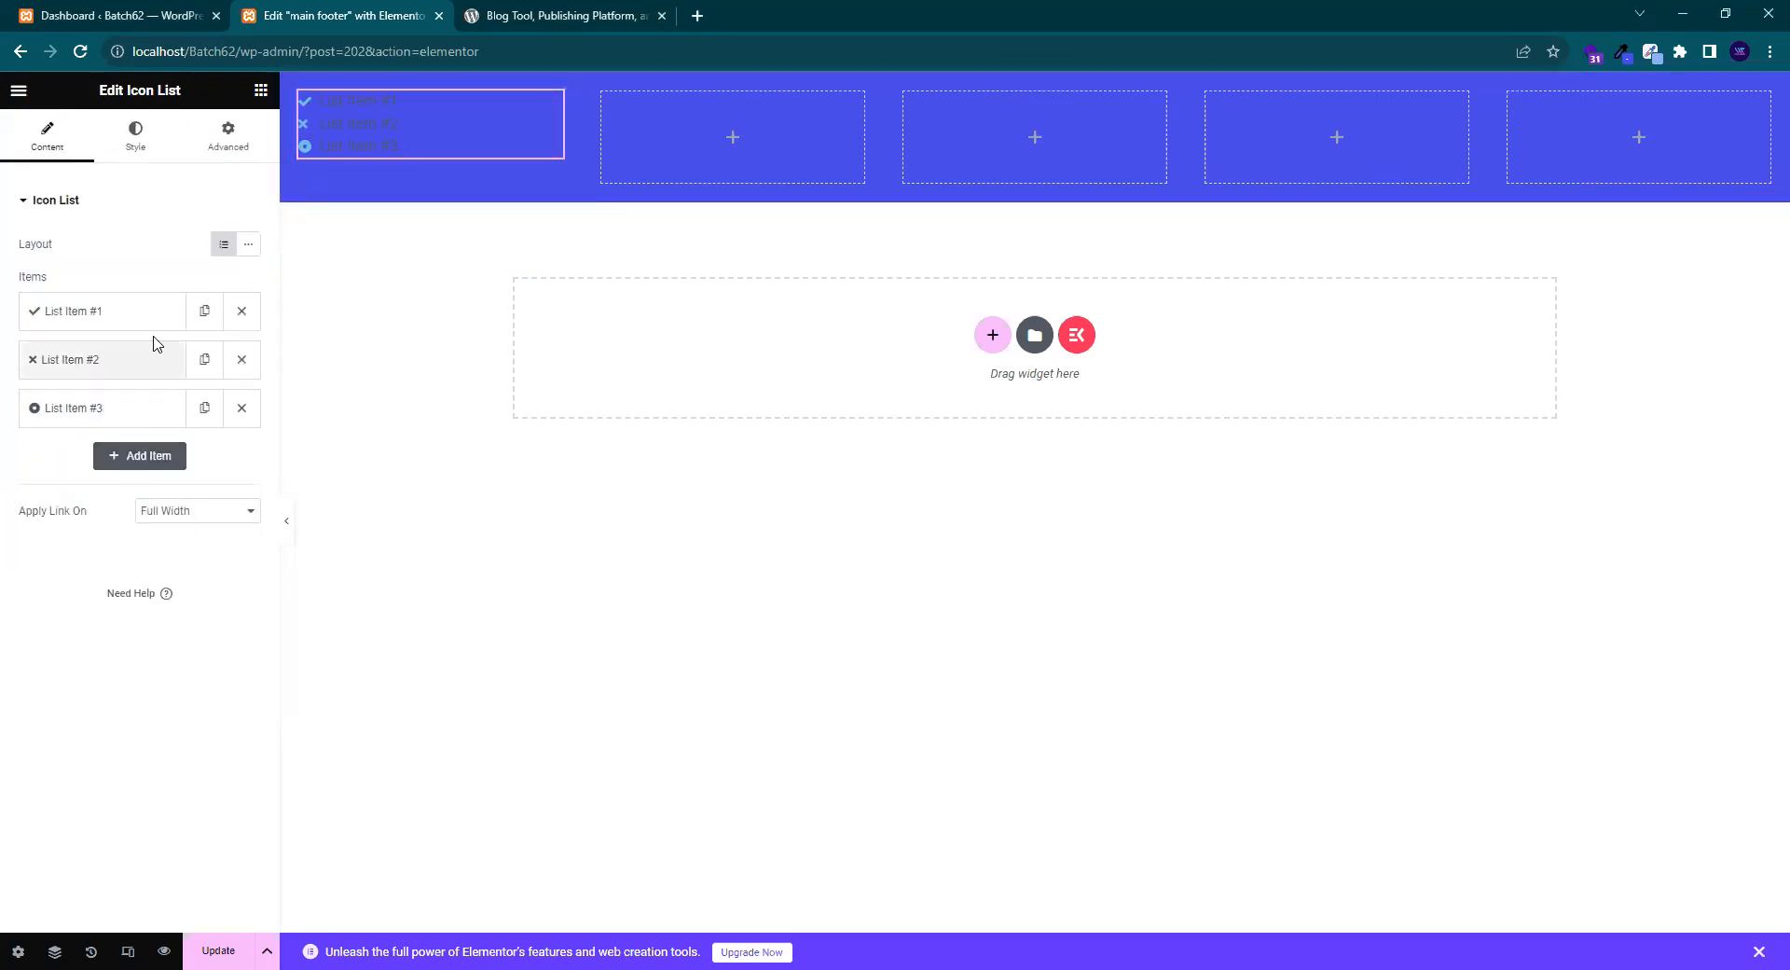
left_click(138, 148)
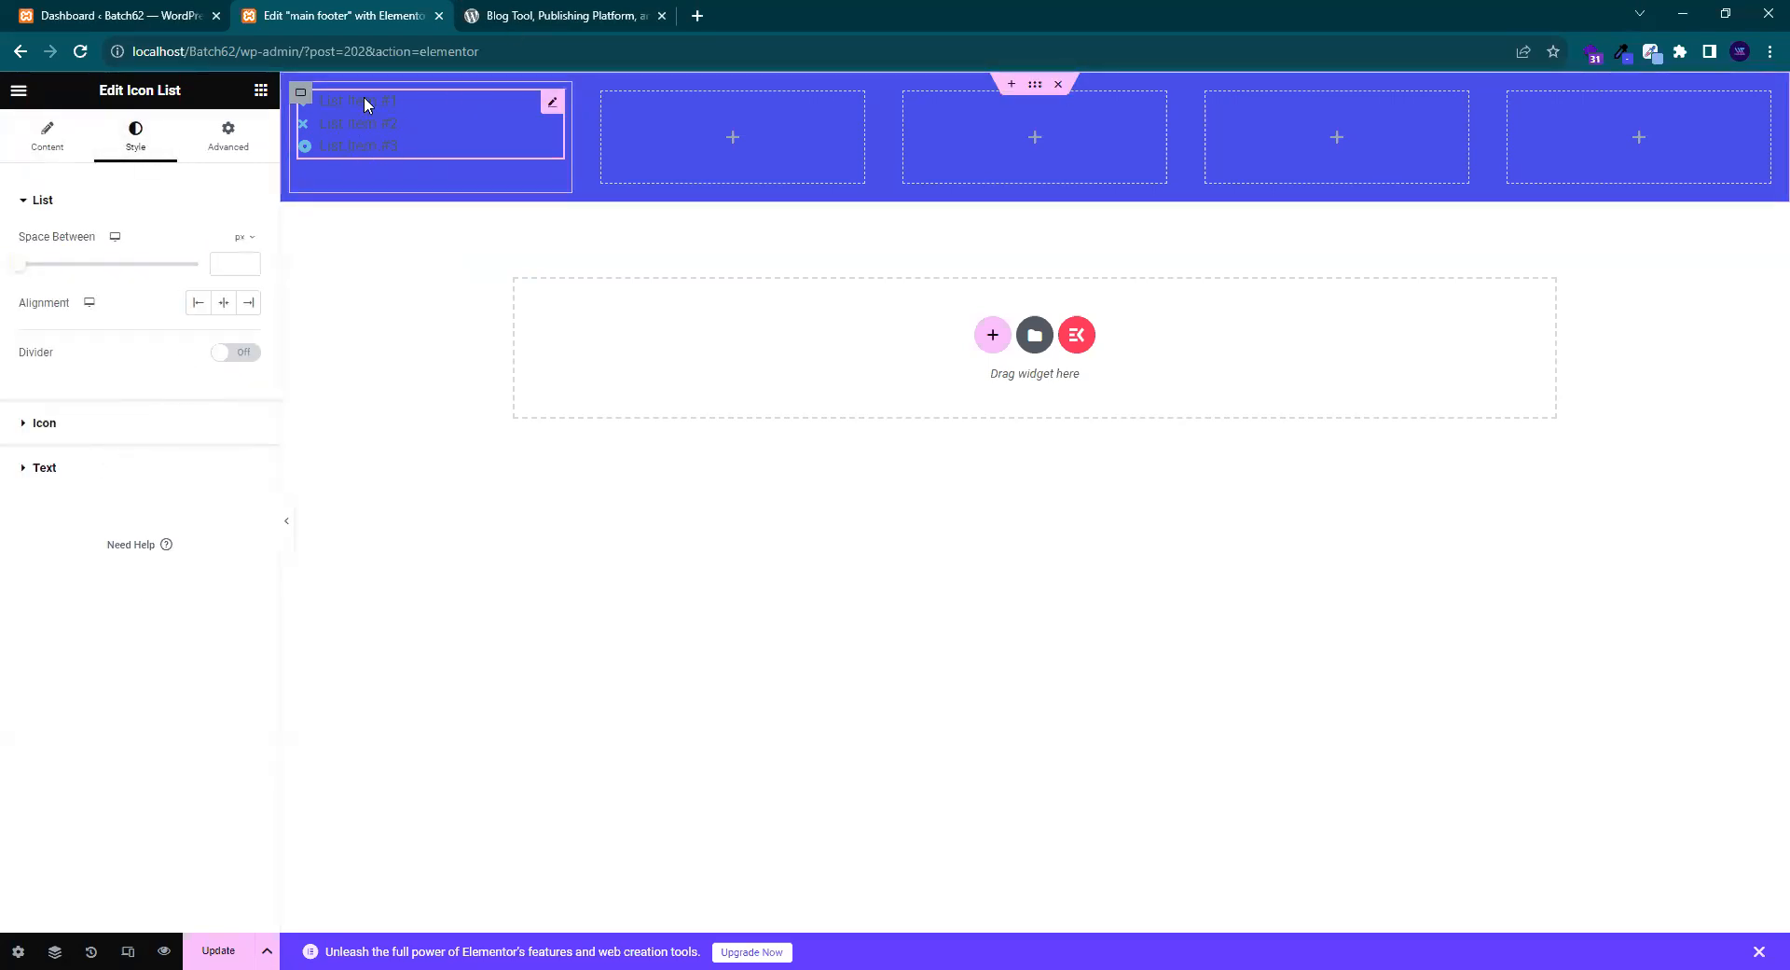
left_click(146, 487)
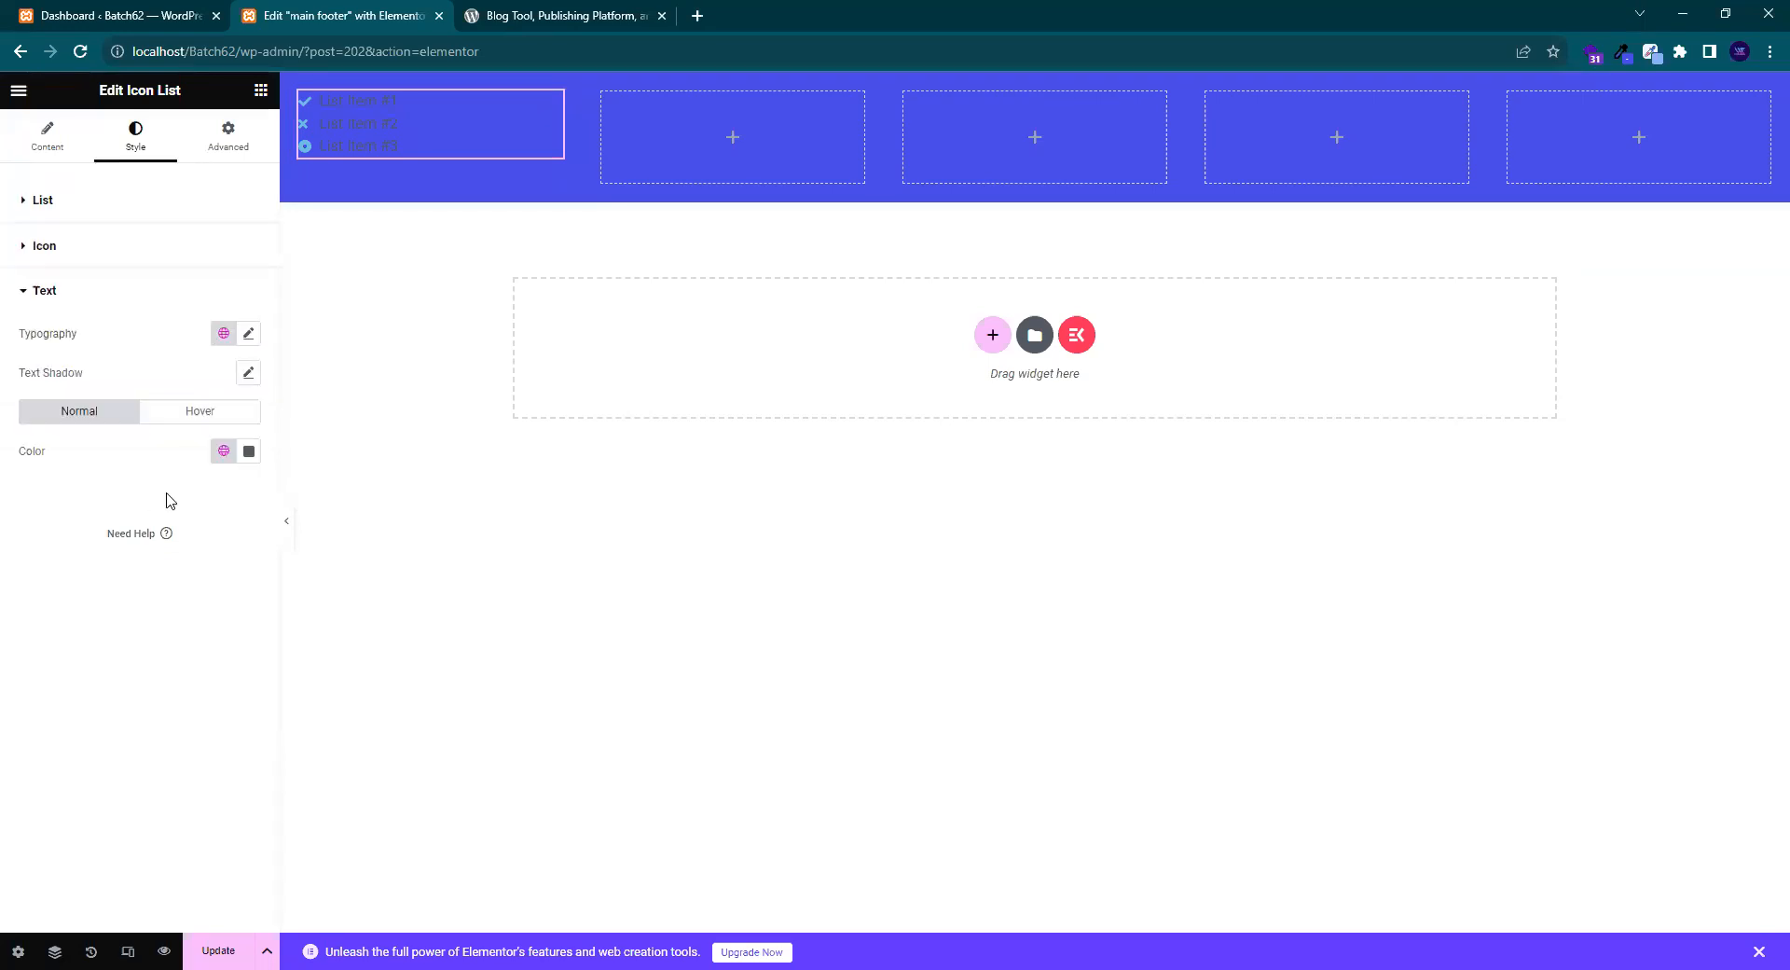
left_click(249, 451)
type("#FFFFFF")
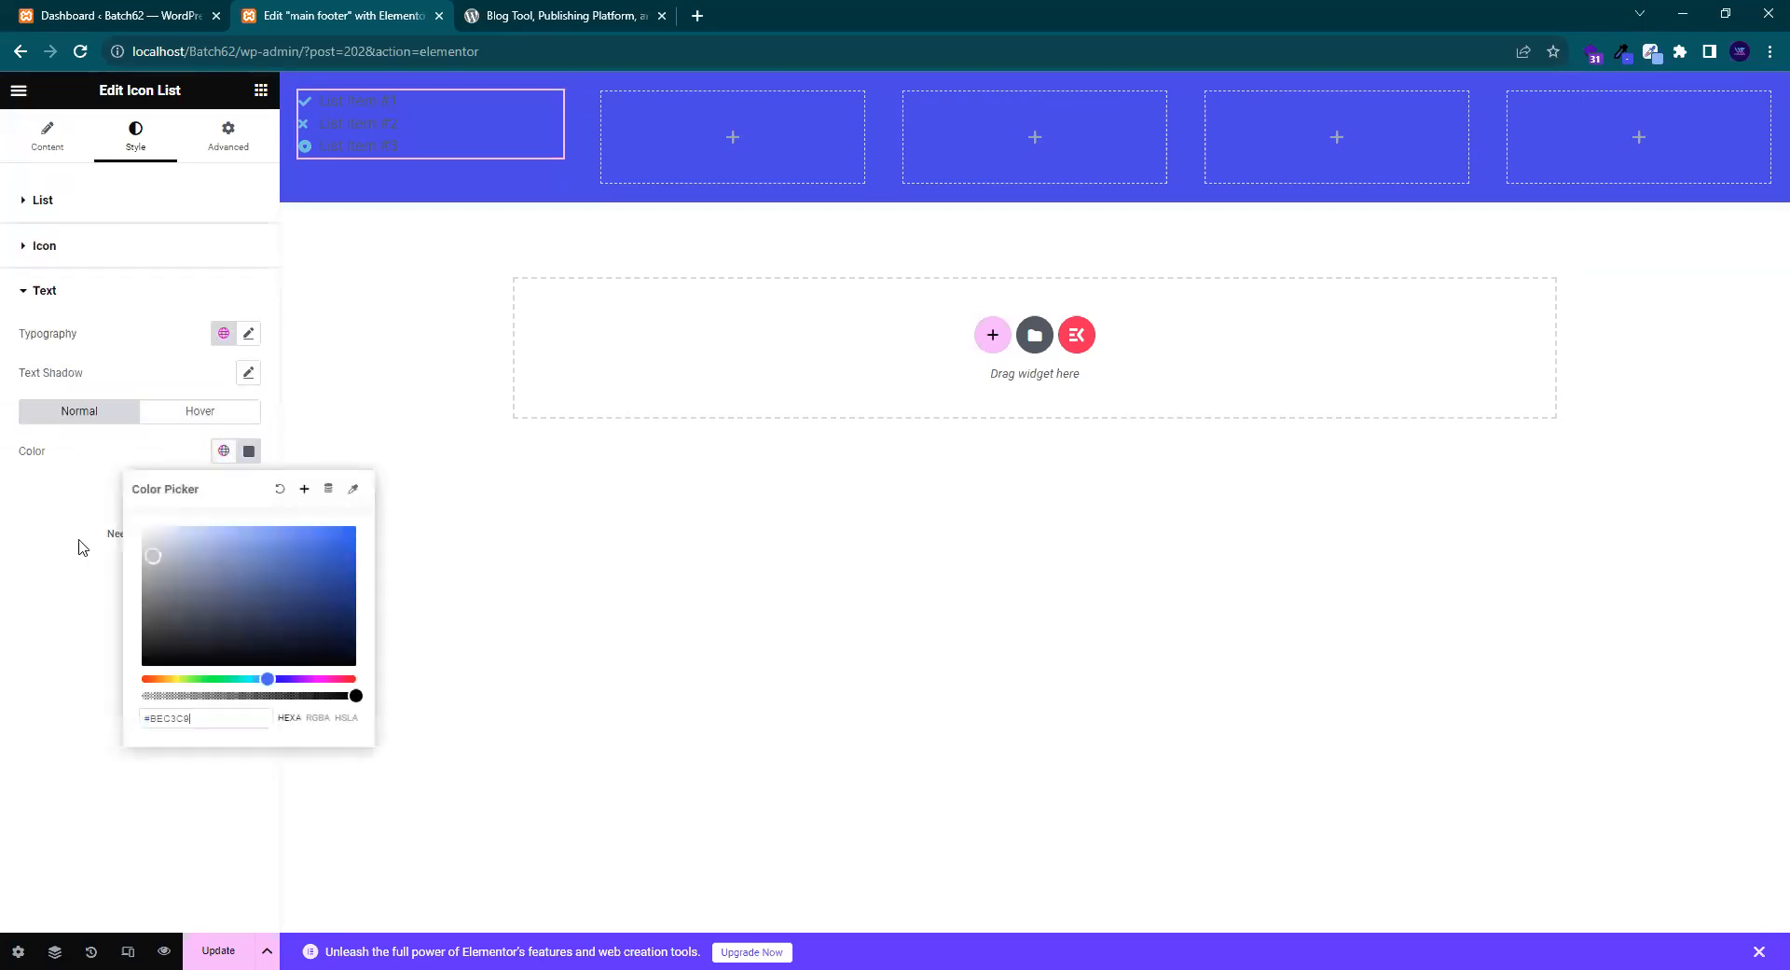
left_click(38, 594)
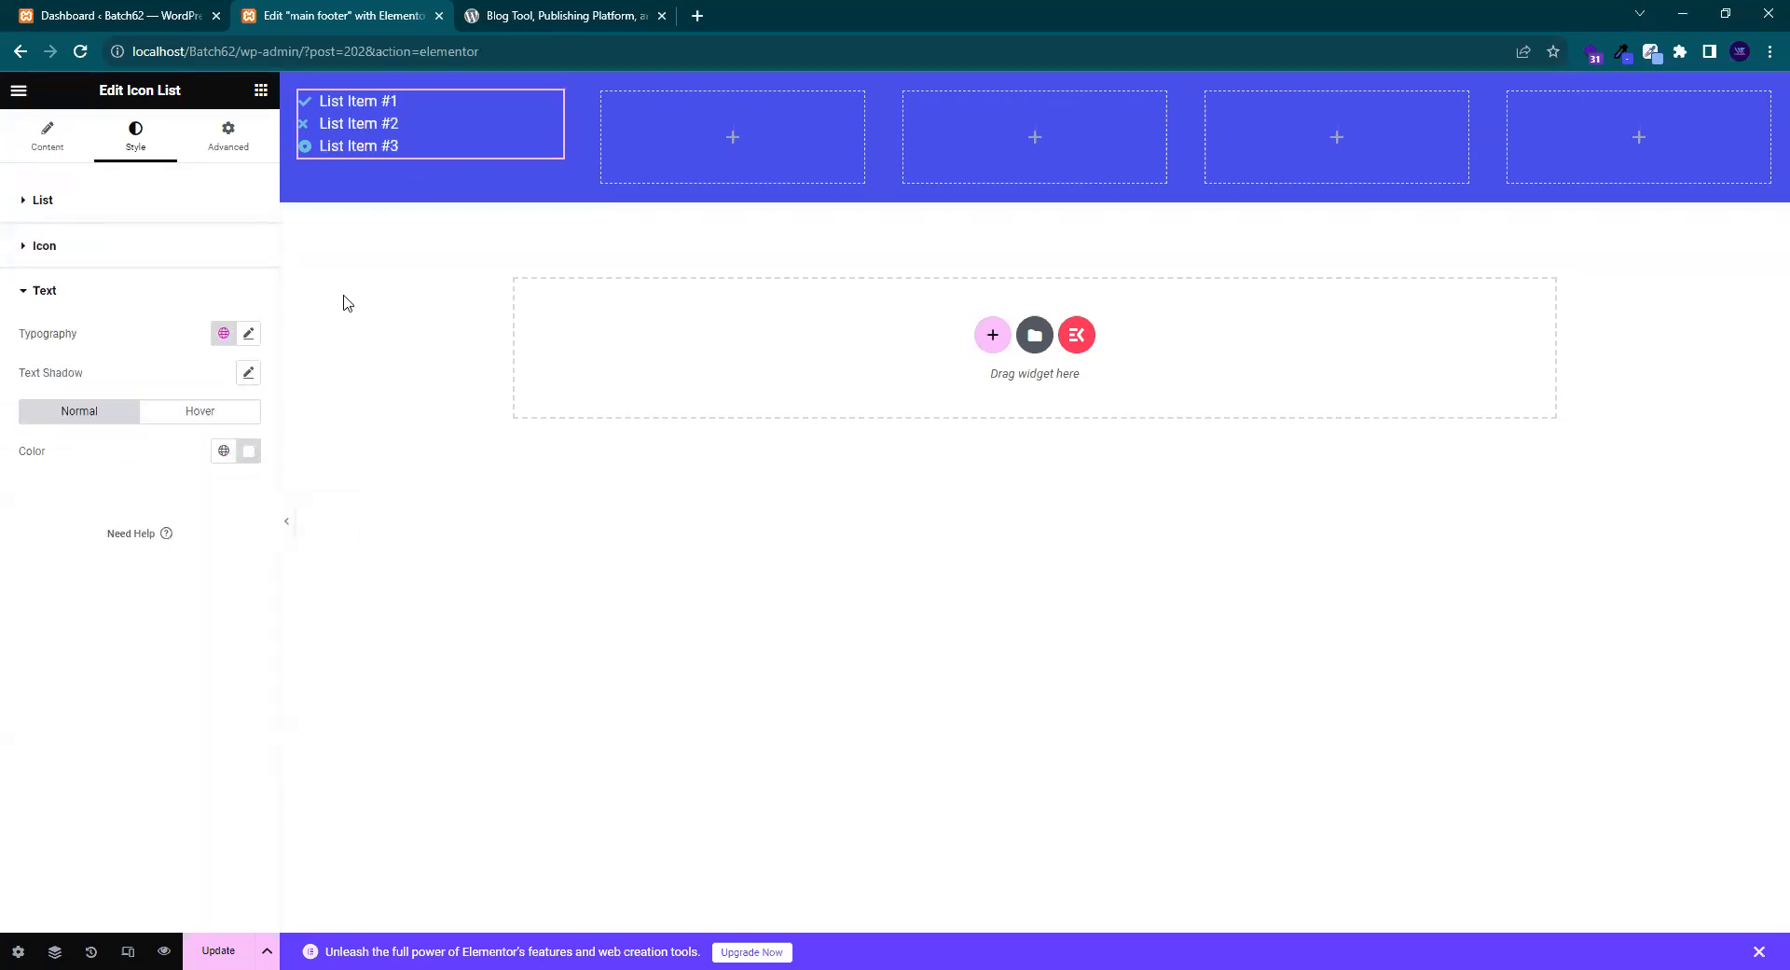
- Make the icon list's icons white as well
left_click(188, 267)
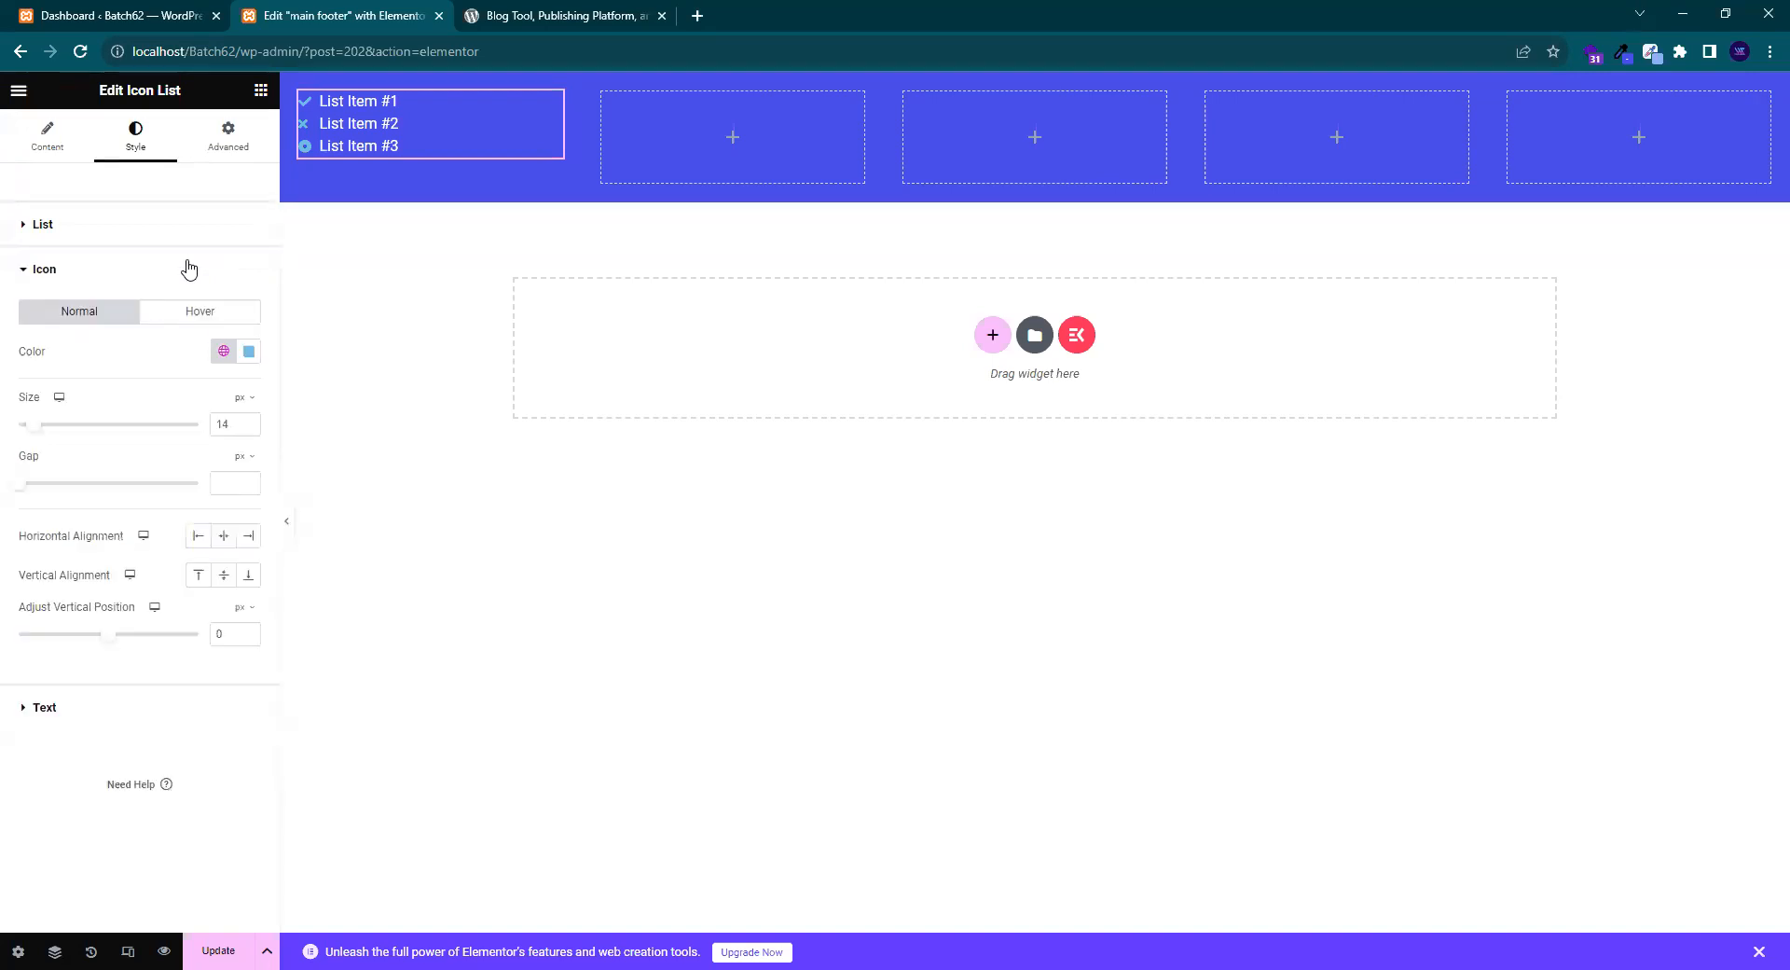
left_click(247, 353)
left_click_drag(258, 472, 77, 377)
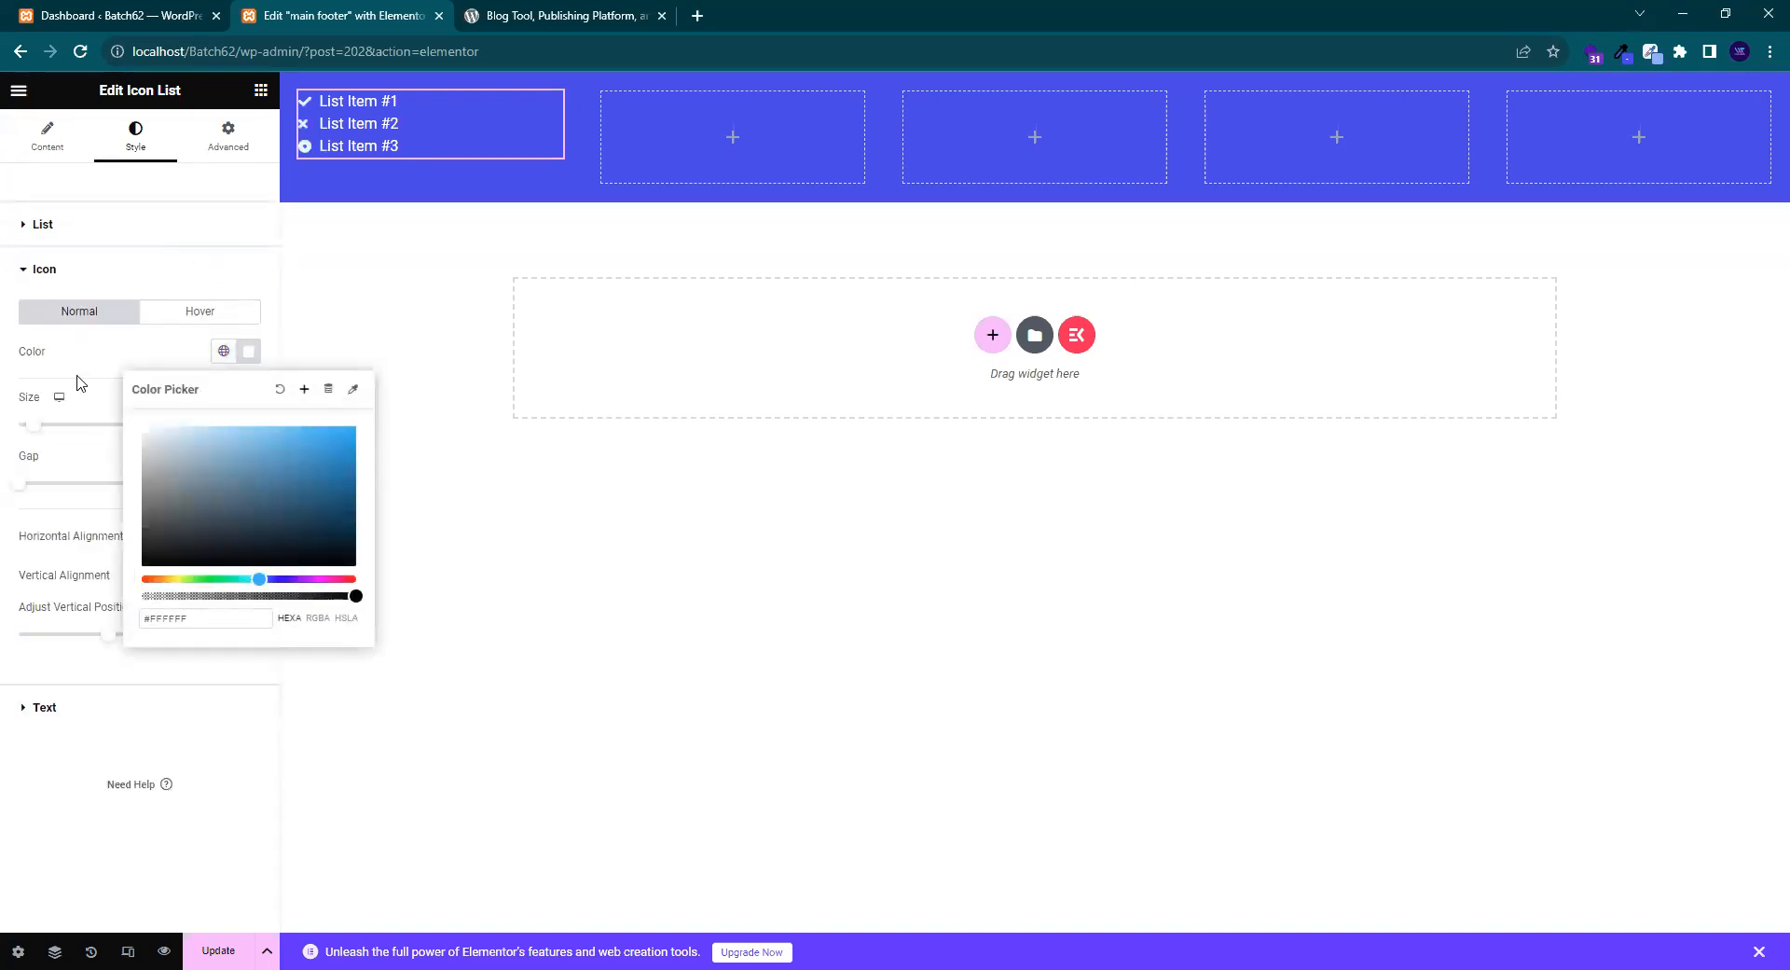
left_click(94, 360)
left_click(47, 135)
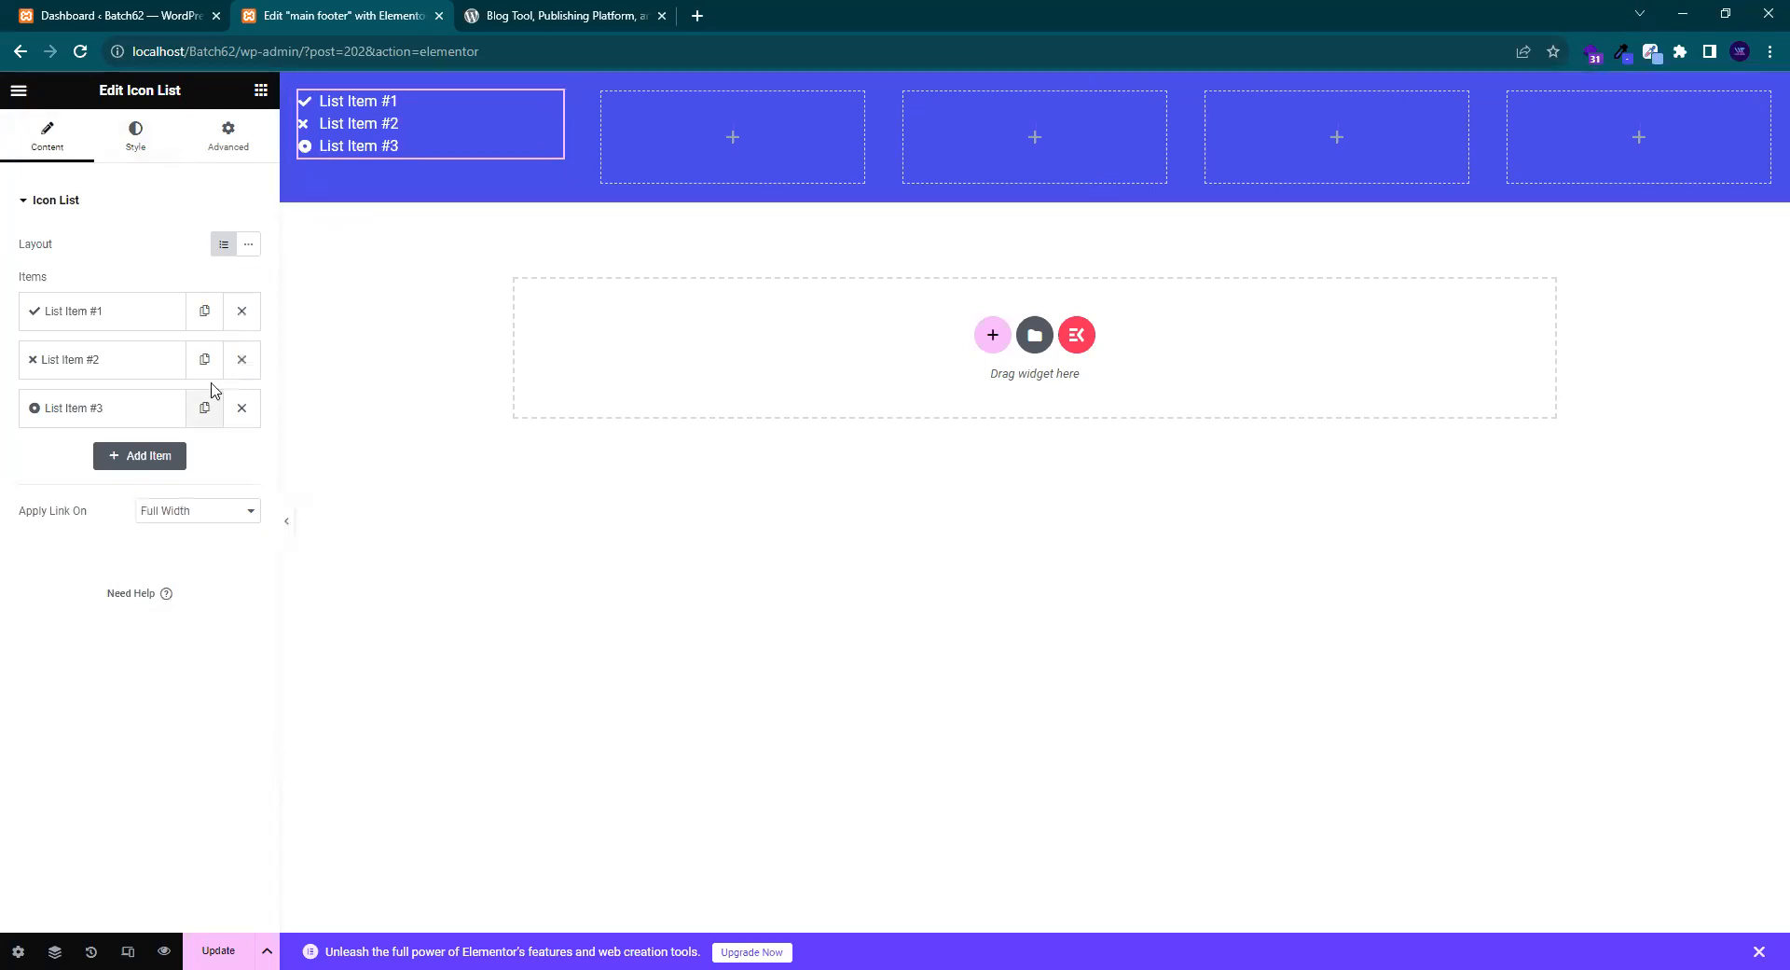
- Delete list items #2 and #3 and remove the remaining item's checkmark icon
left_click(241, 360)
left_click(241, 360)
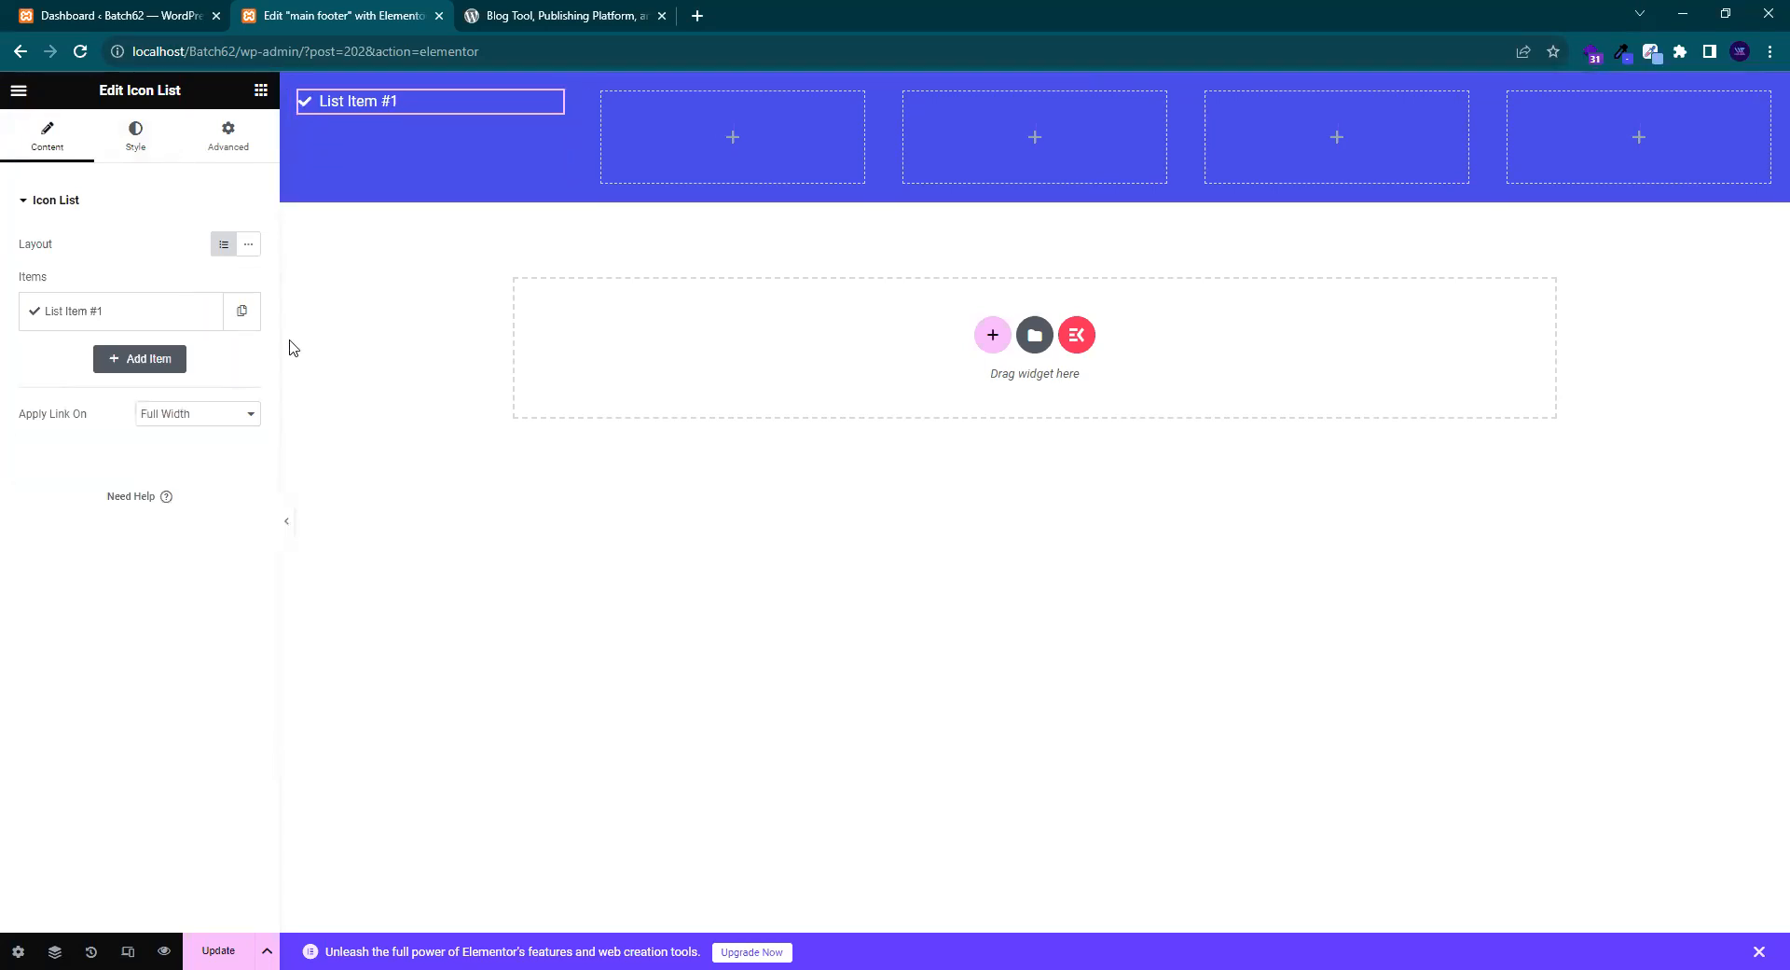
left_click(177, 320)
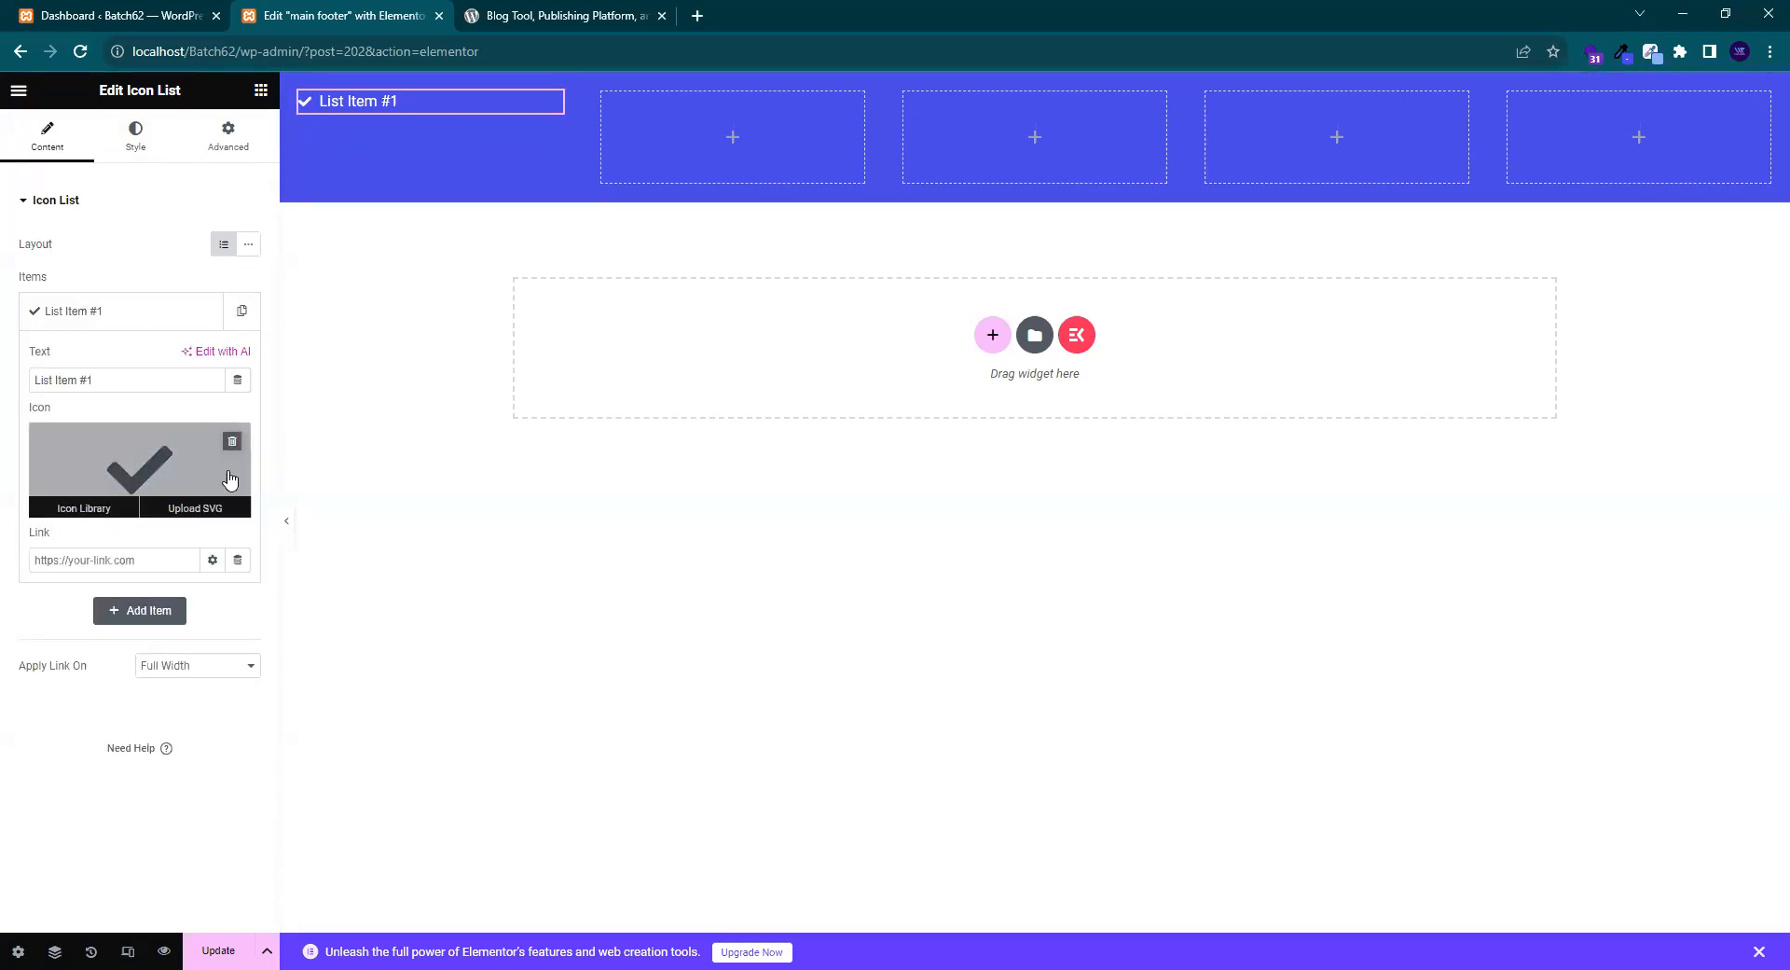
left_click(109, 325)
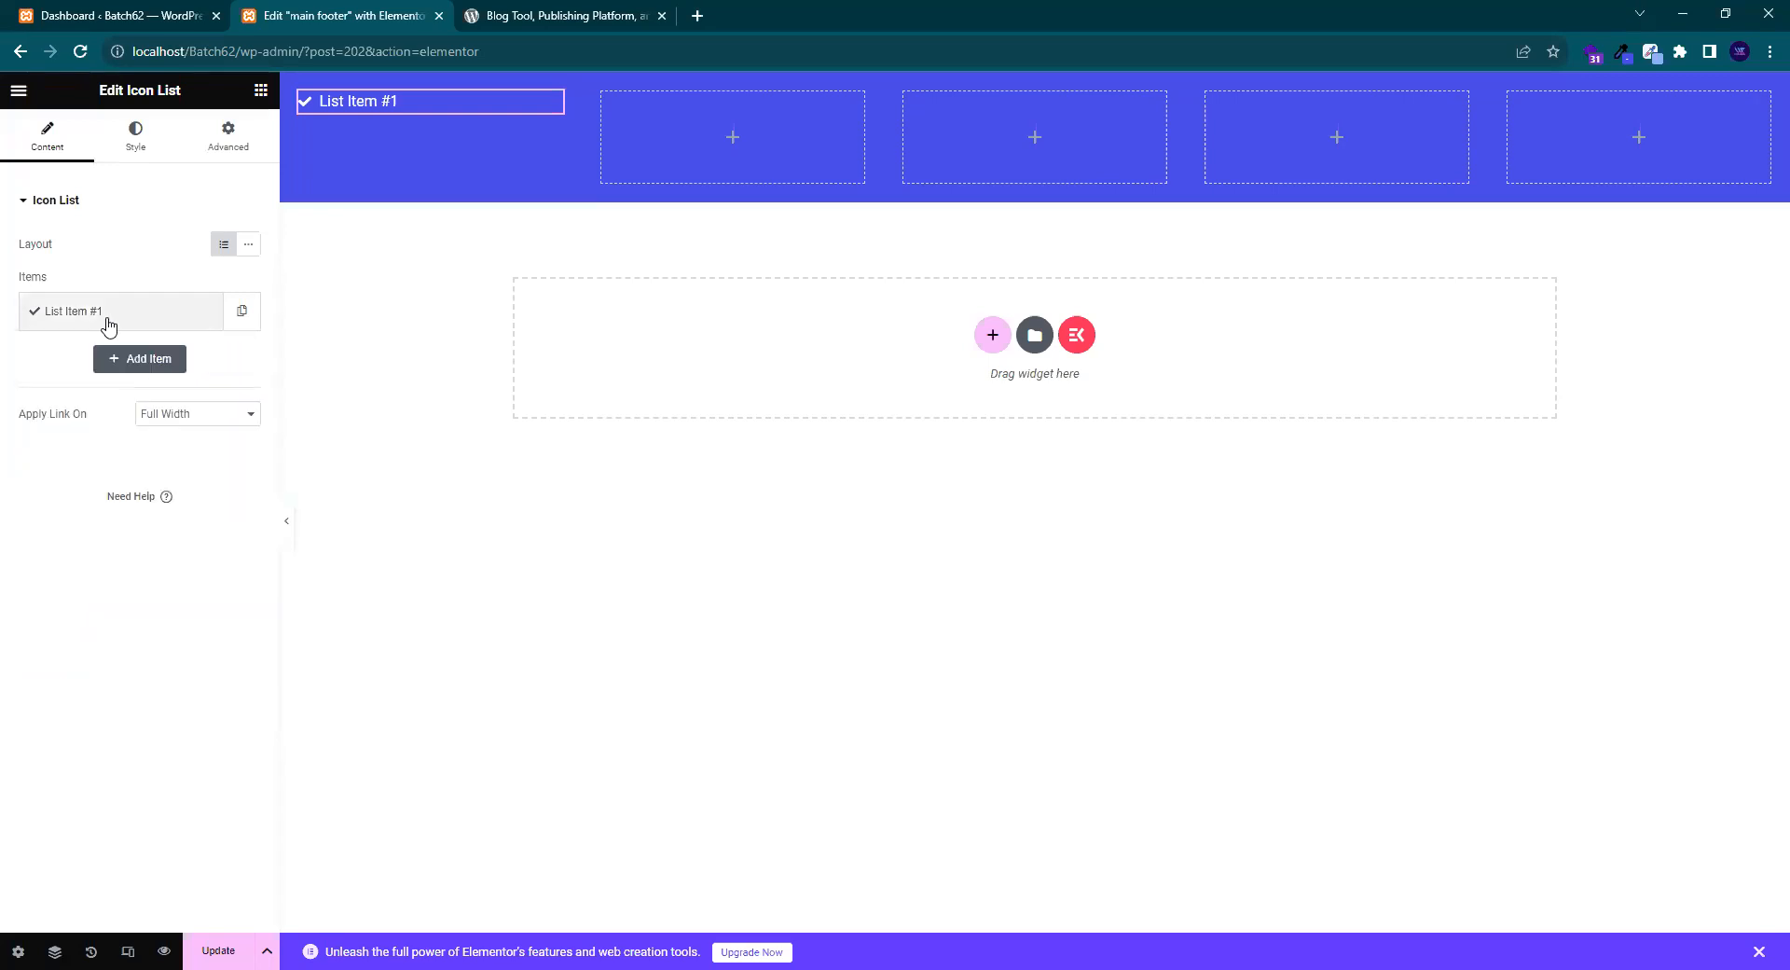
left_click(111, 317)
left_click(233, 438)
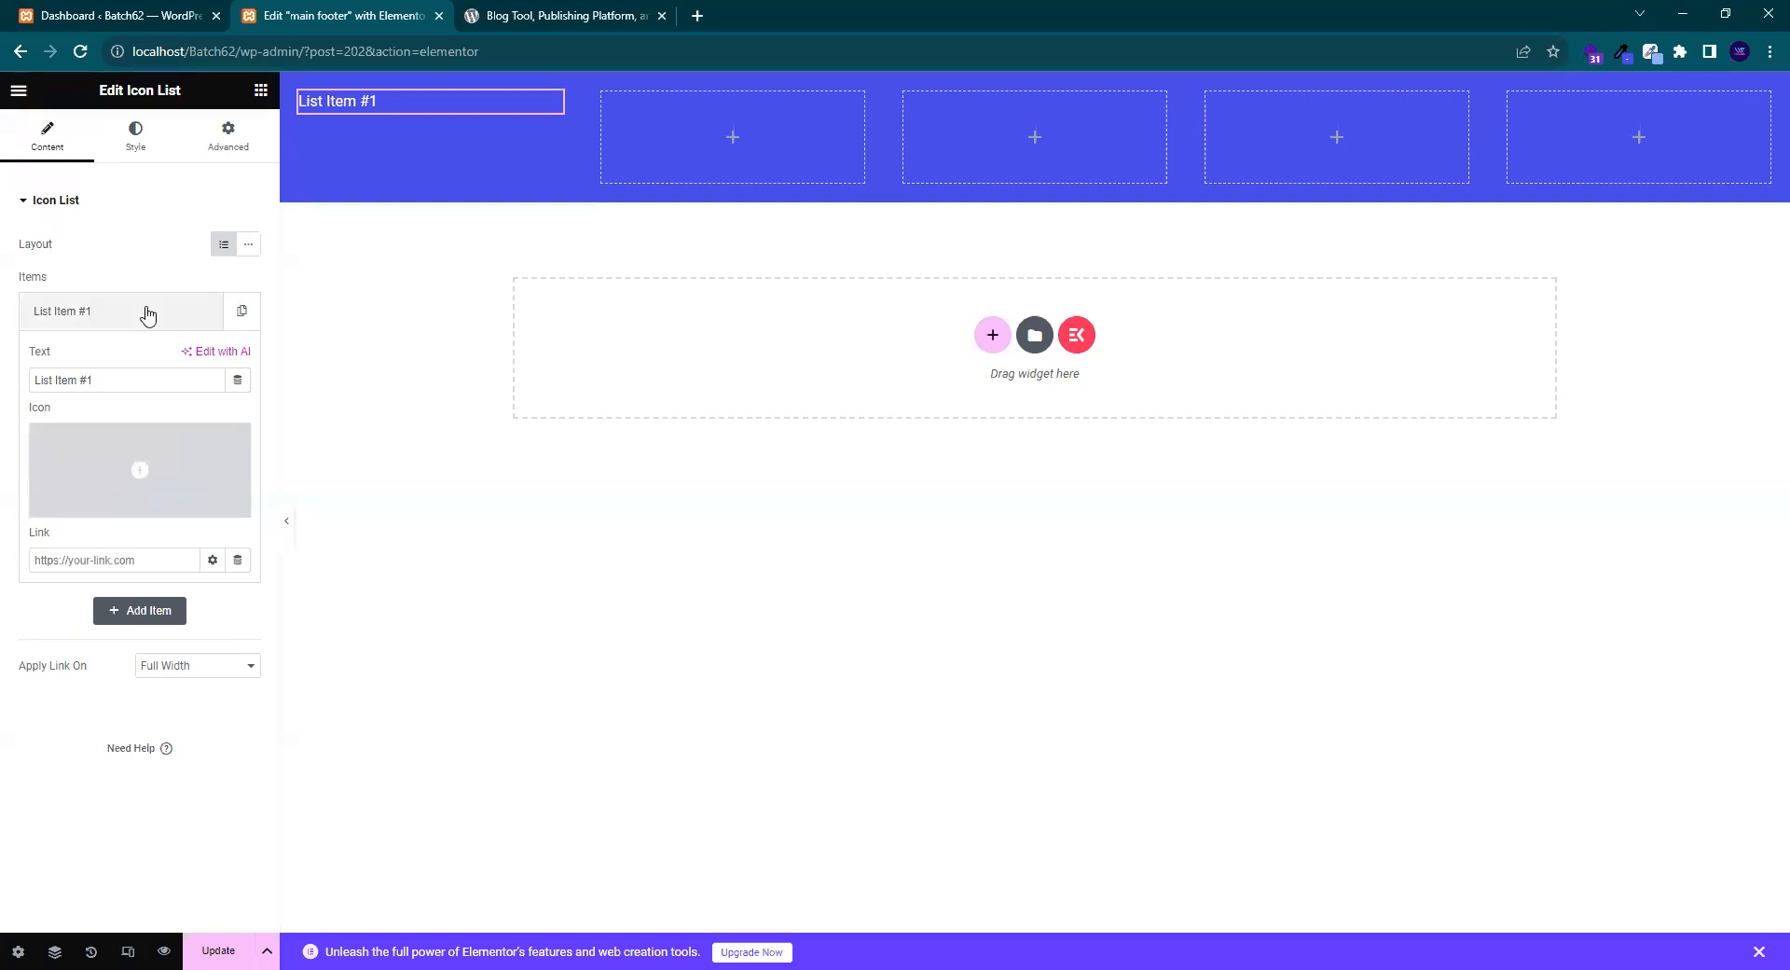
- Change the remaining item's text to 'About', matching the reference footer's link names
triple_click(121, 381)
left_click(122, 381)
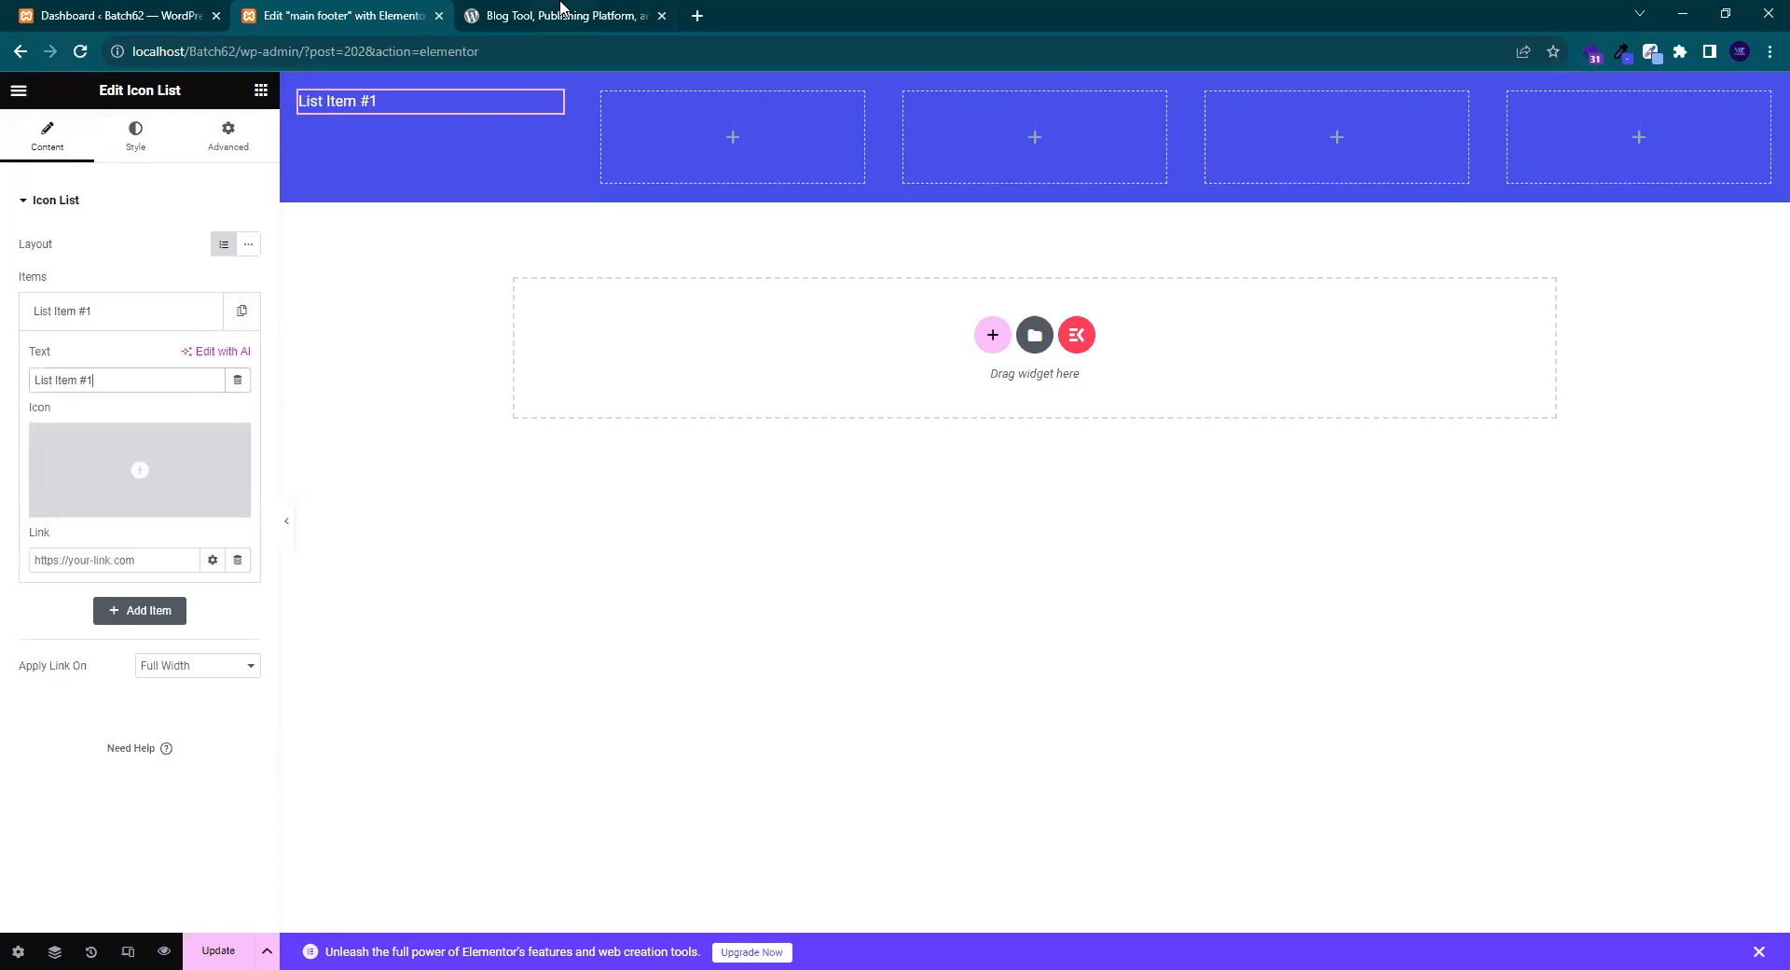
left_click(563, 14)
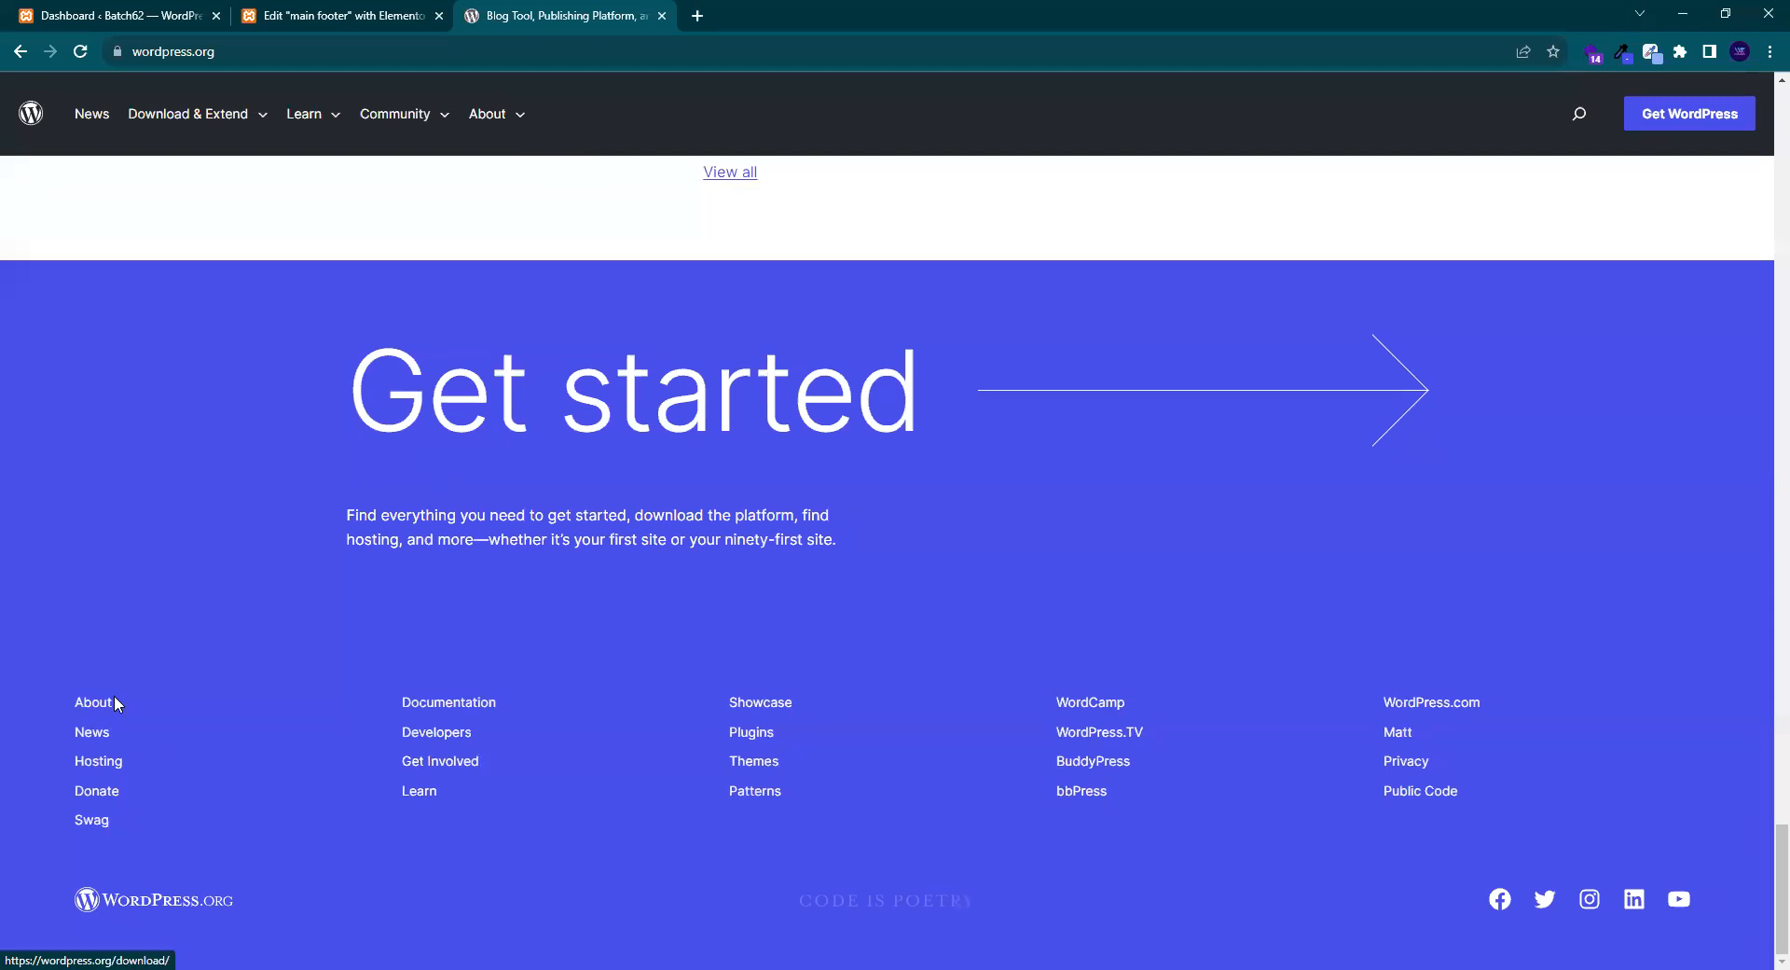
left_click(356, 15)
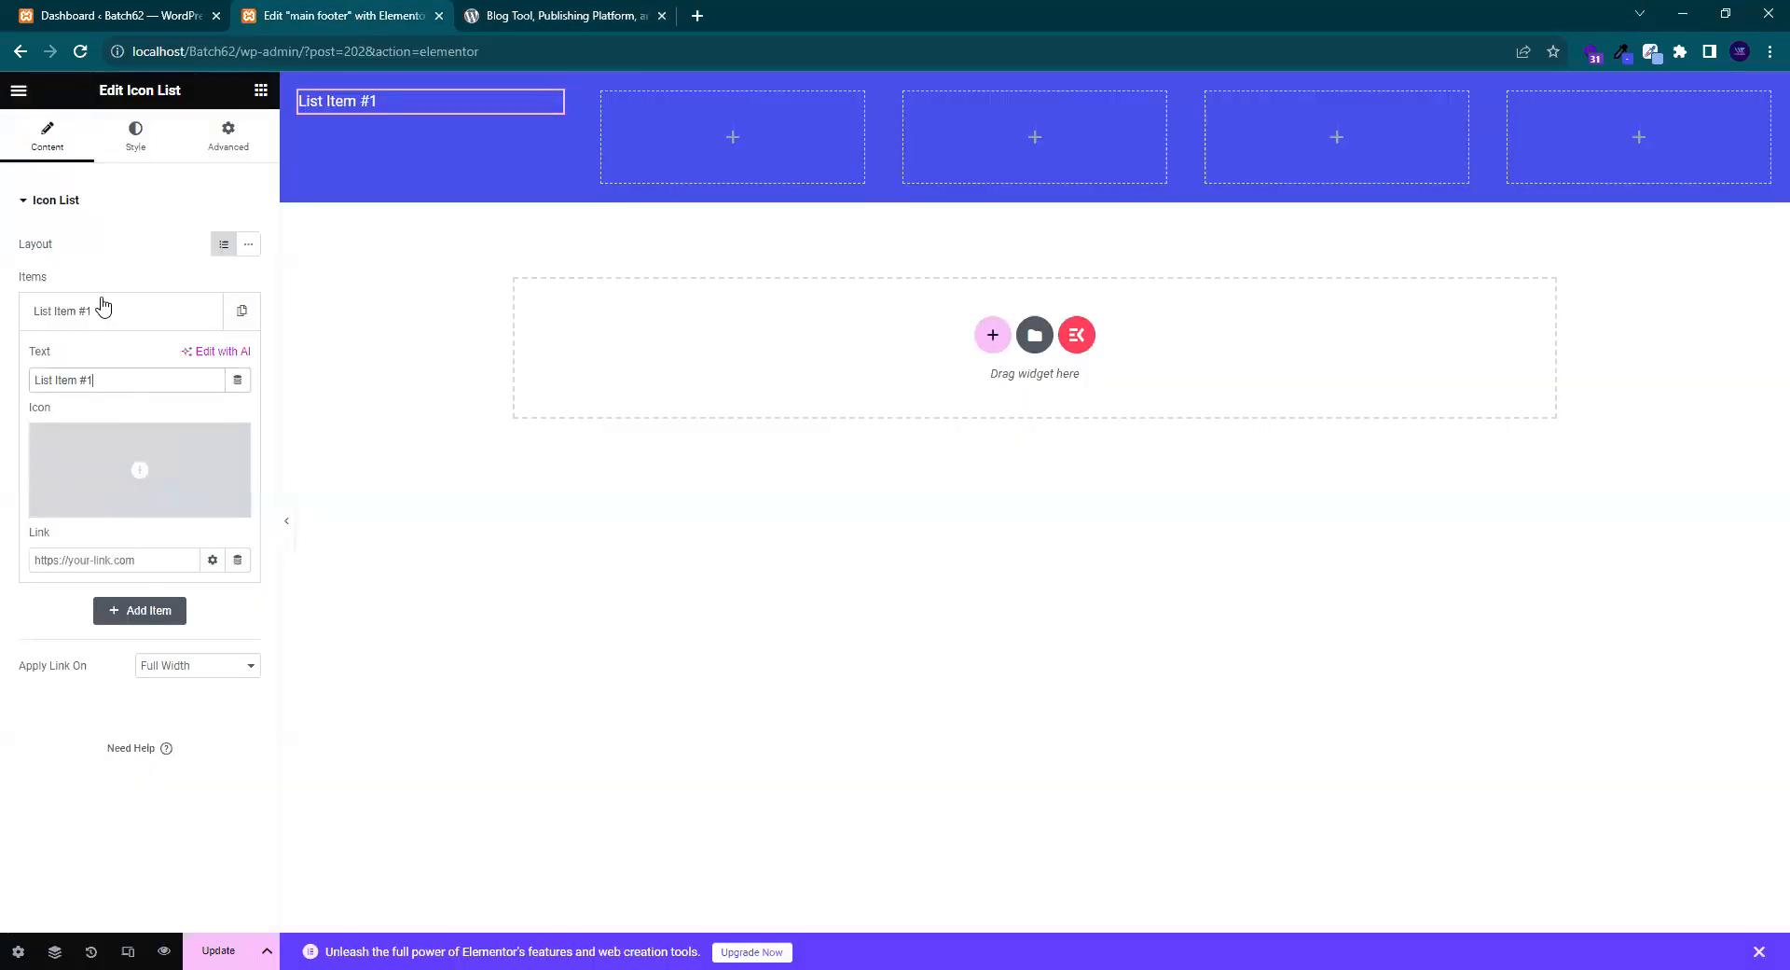
left_click_drag(110, 382, 5, 393)
type("QA")
key("BackSpace")
key("BackSpace")
type("About")
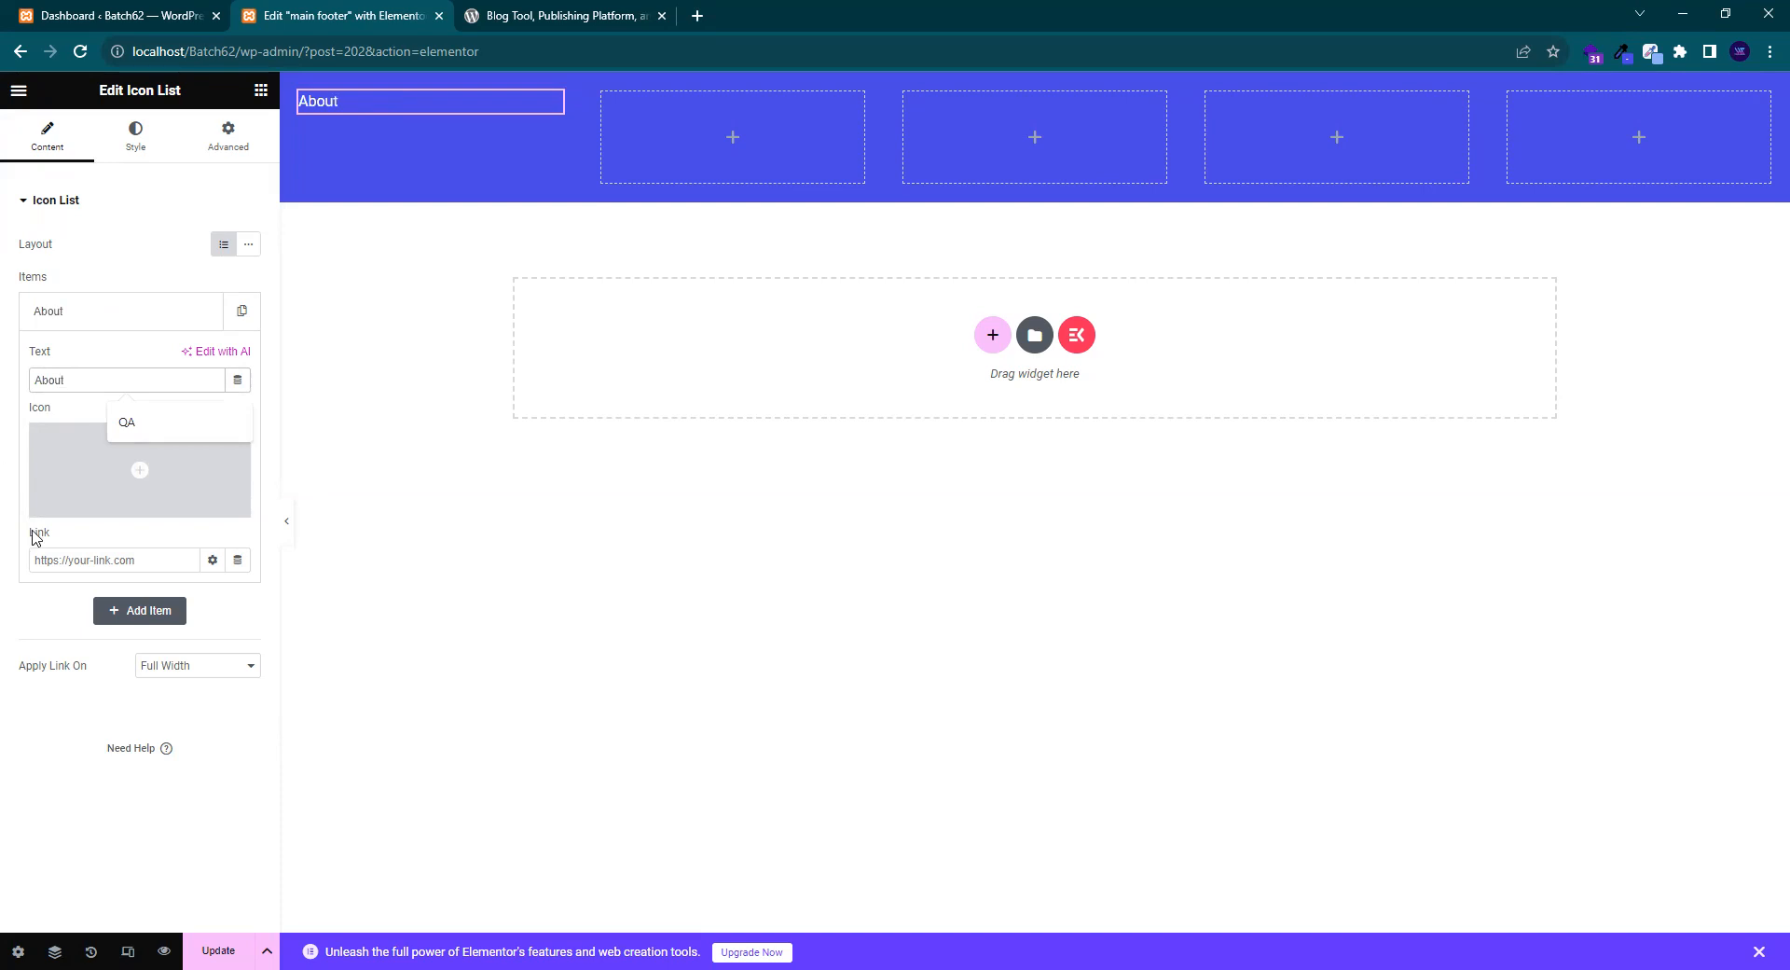
left_click(615, 11)
left_click(396, 13)
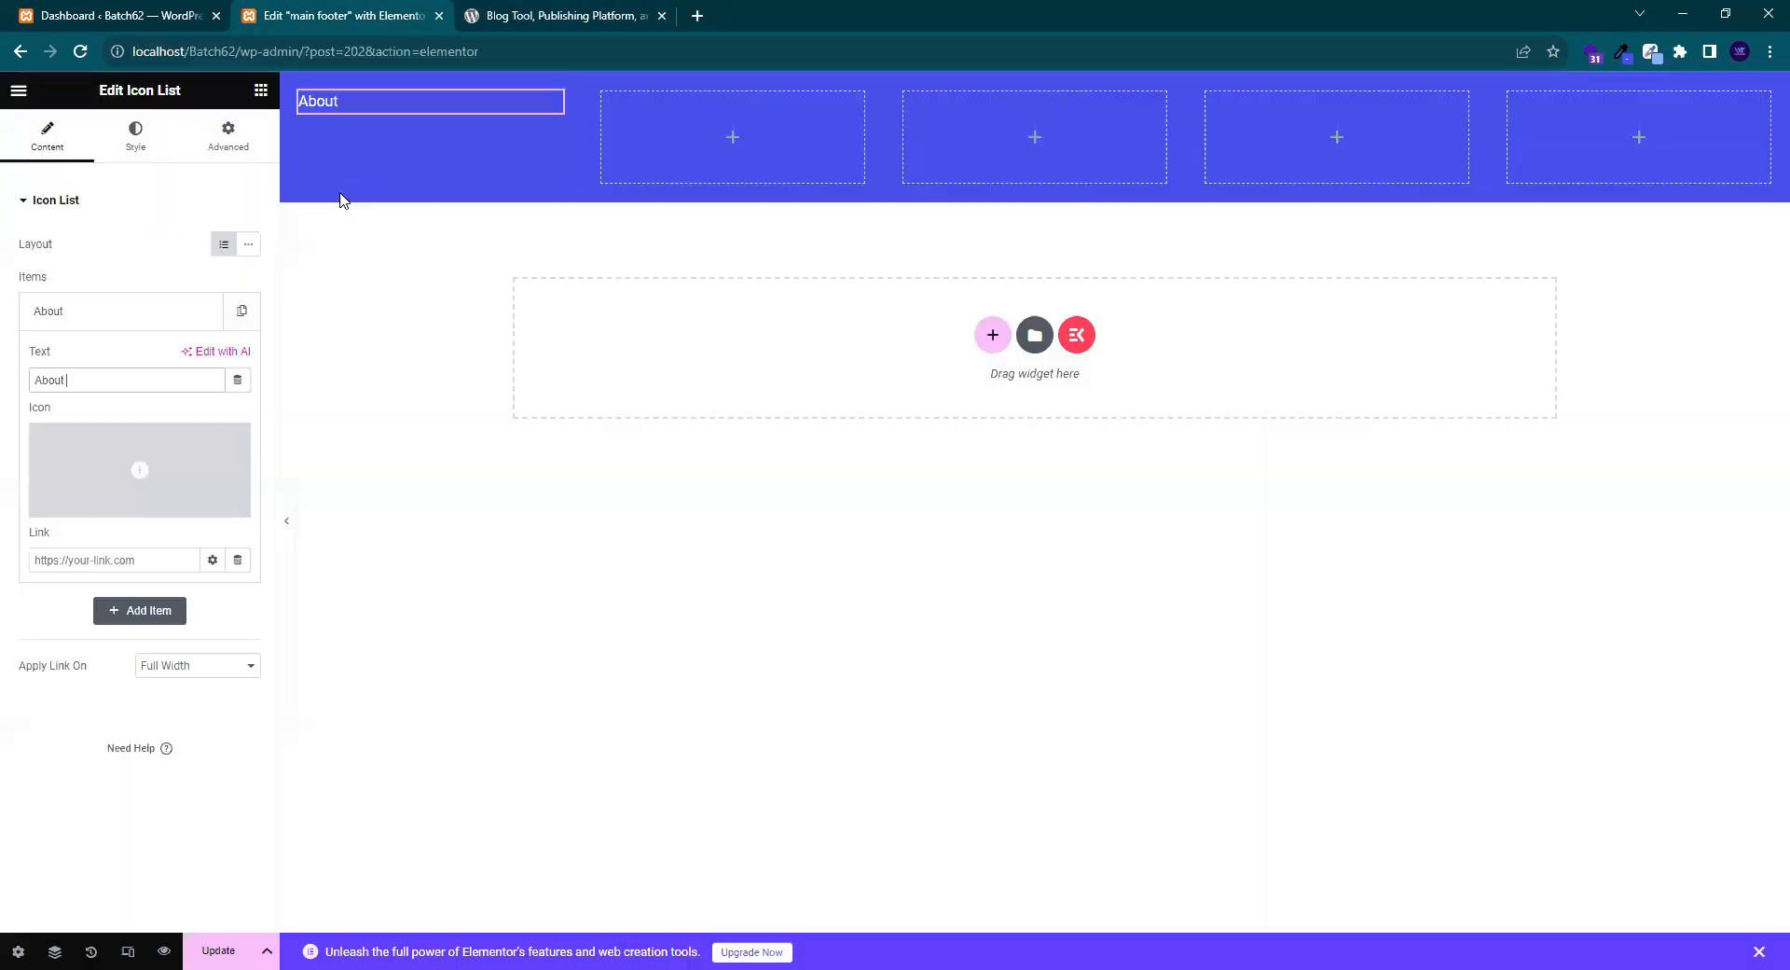
key("ctrl+a")
key("ctrl+c")
left_click(89, 561)
key("ctrl+v")
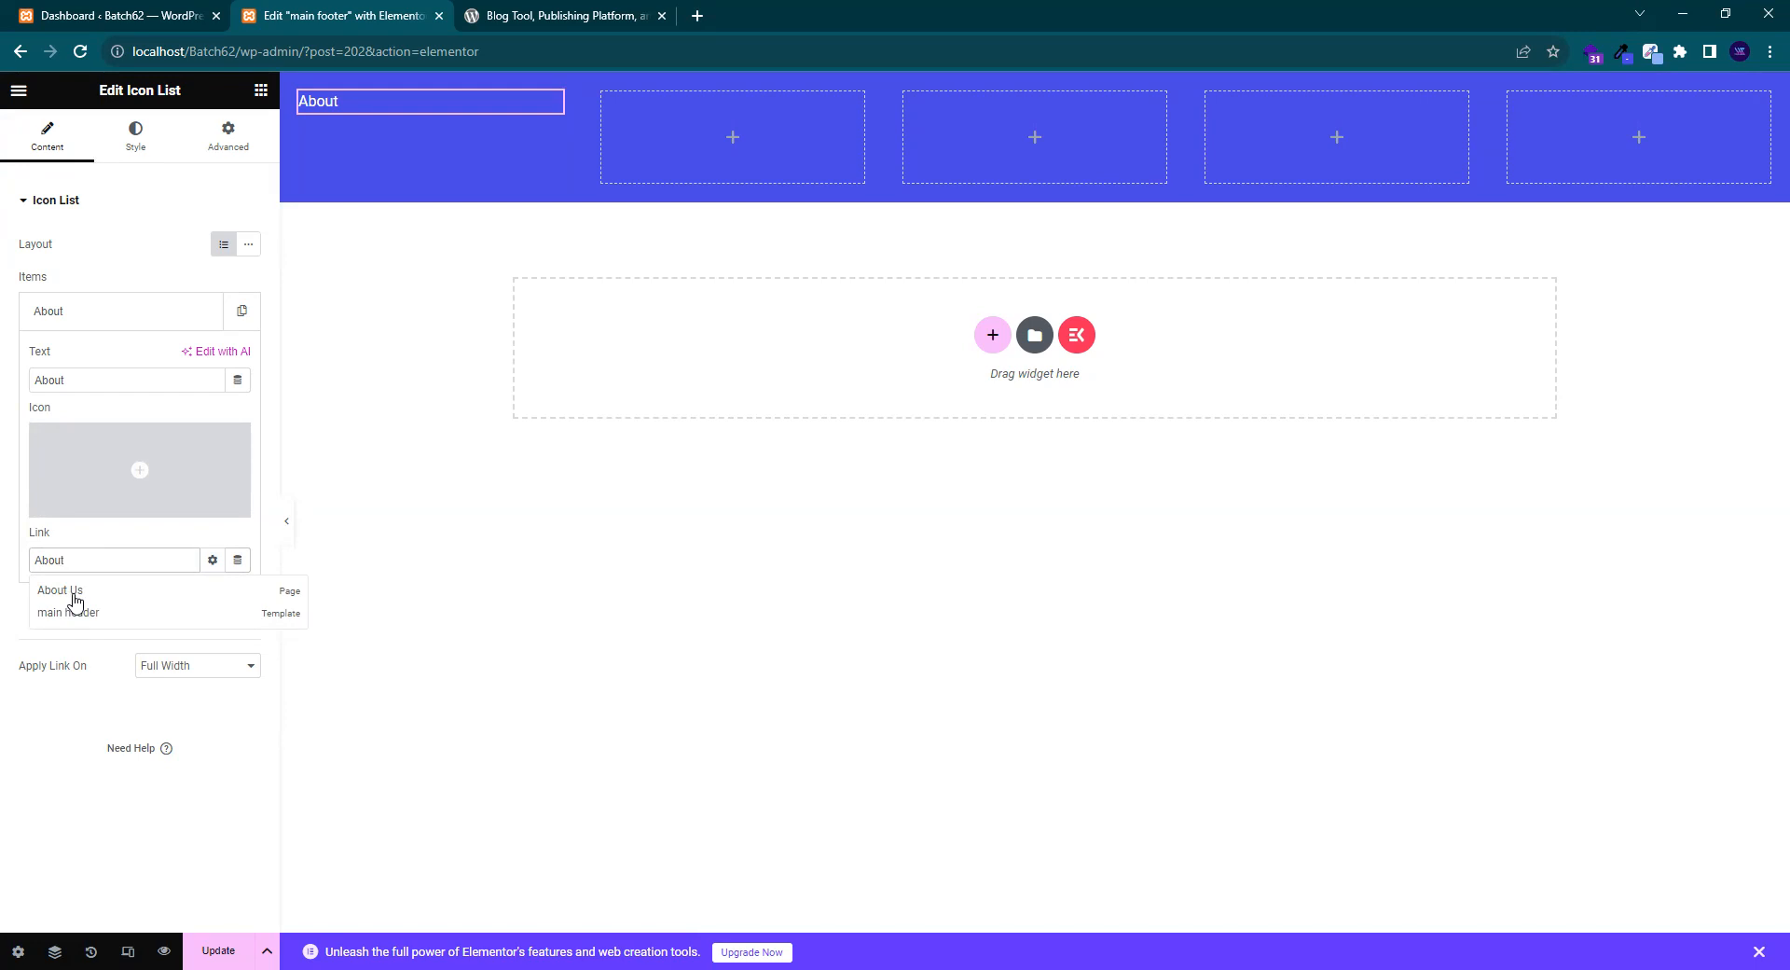
left_click(75, 593)
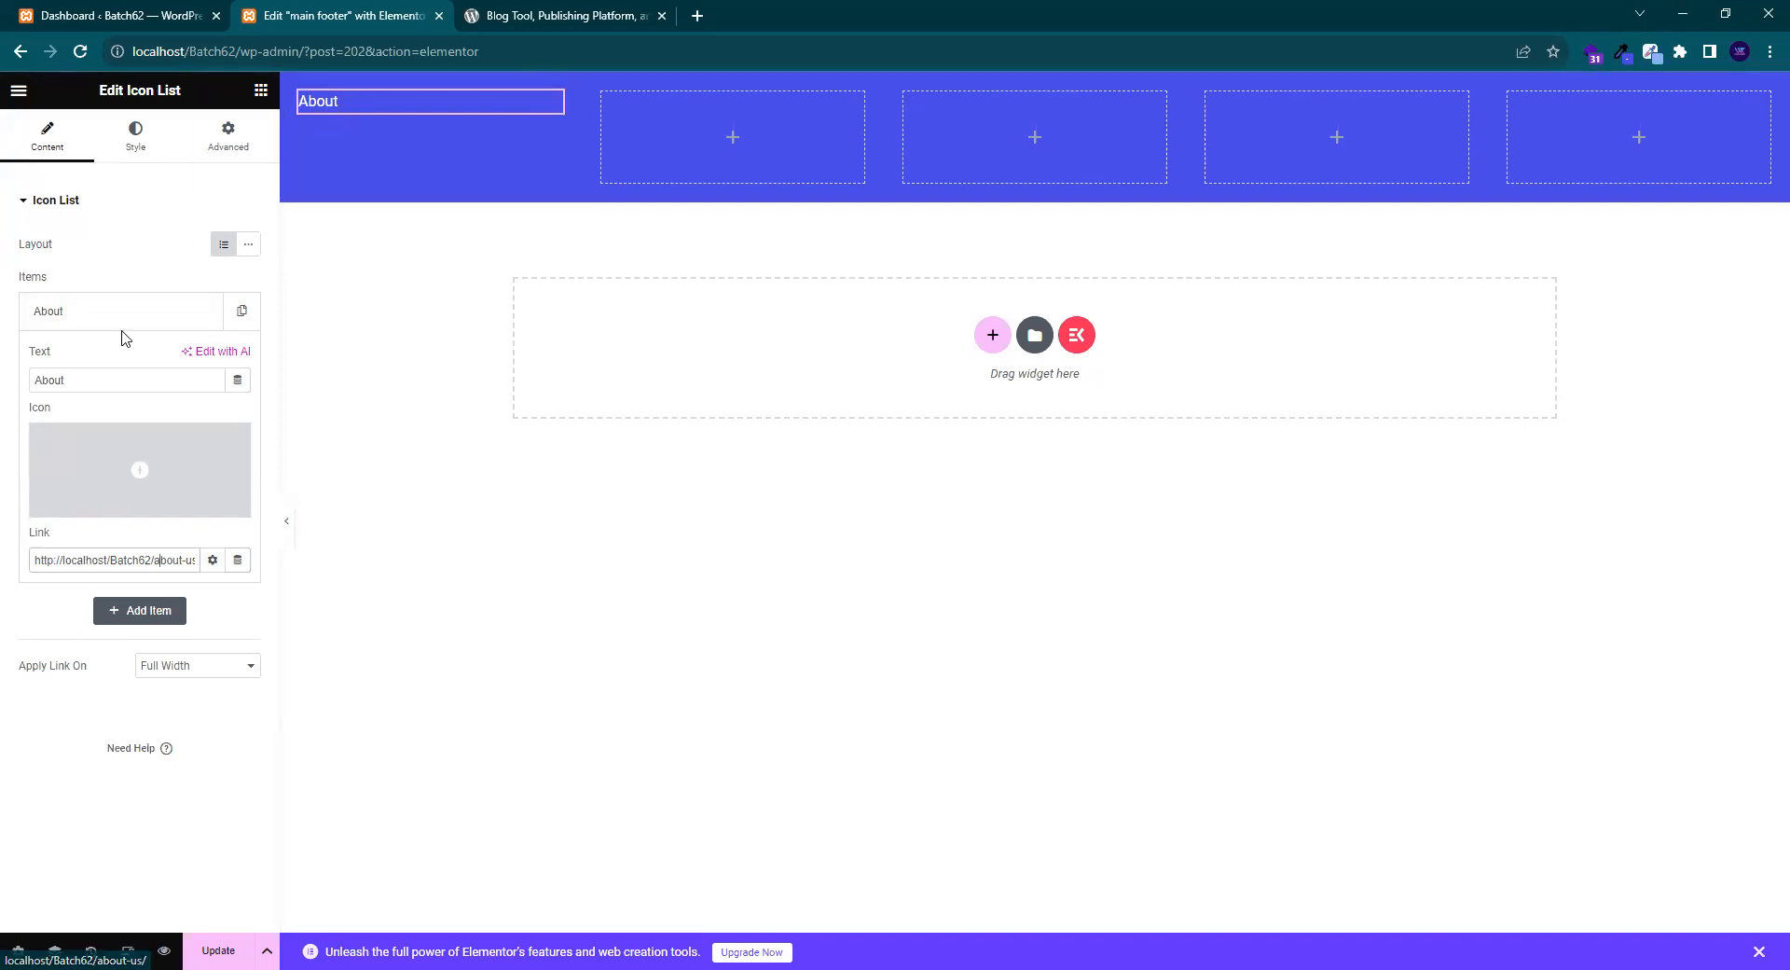
left_click(122, 320)
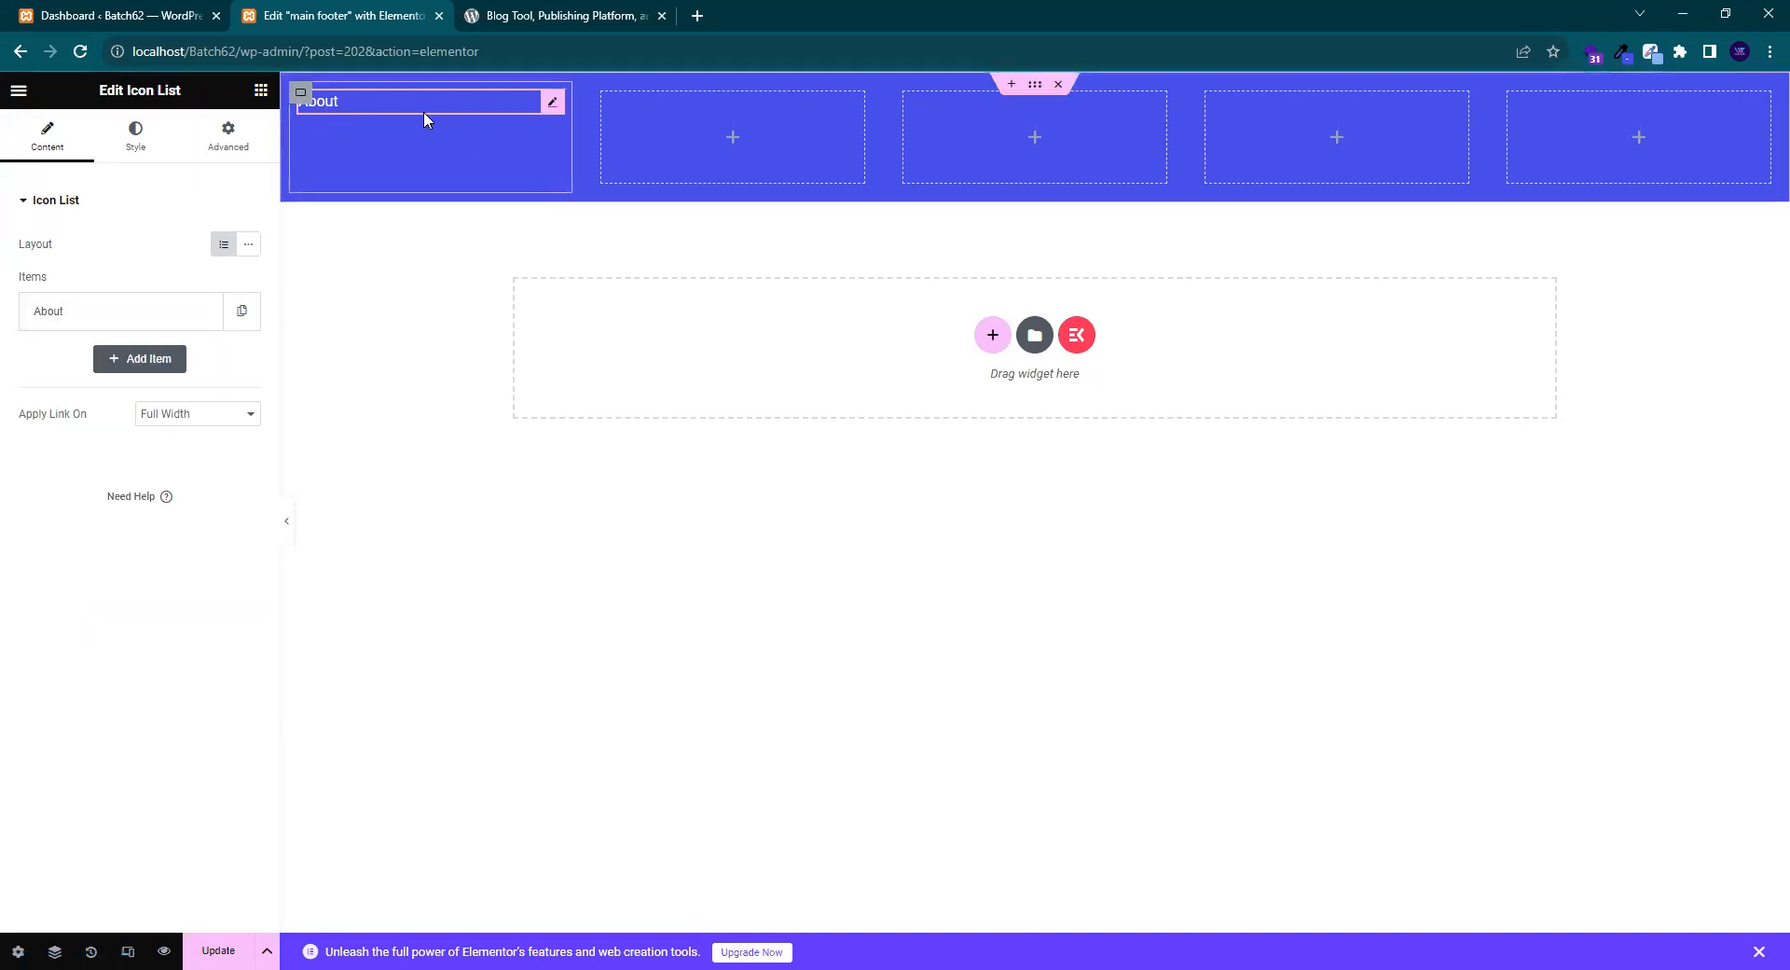
left_click(573, 23)
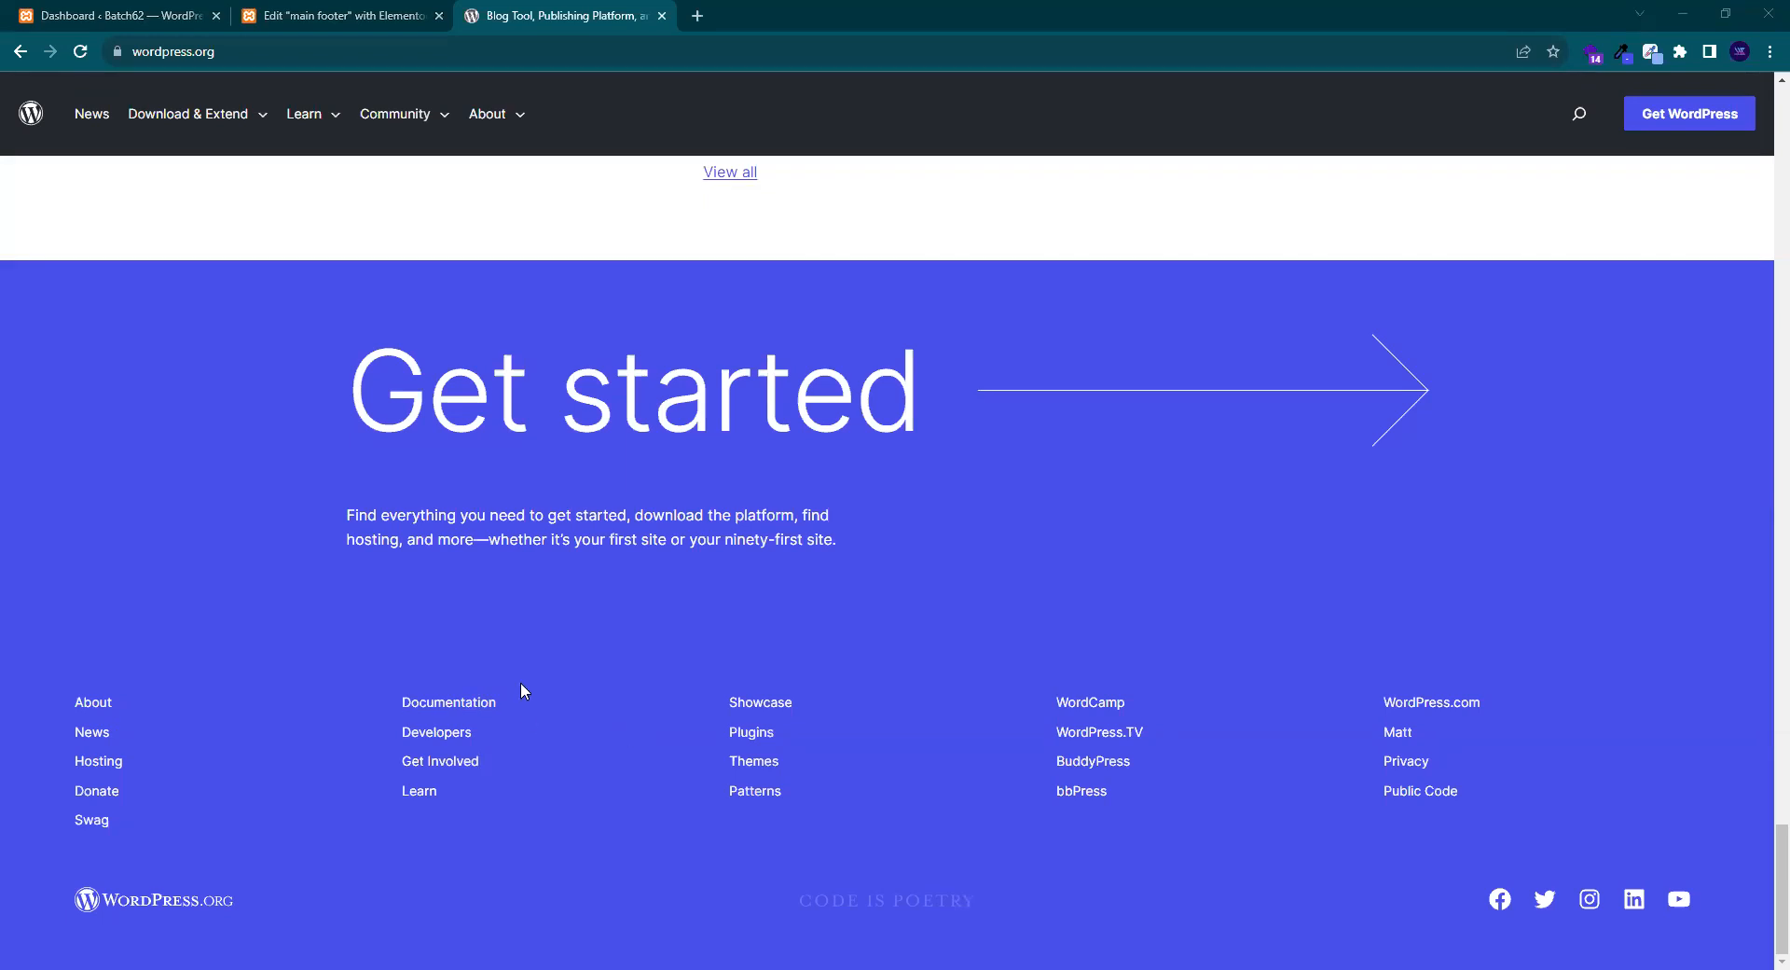
key("ctrl+shift+Tab")
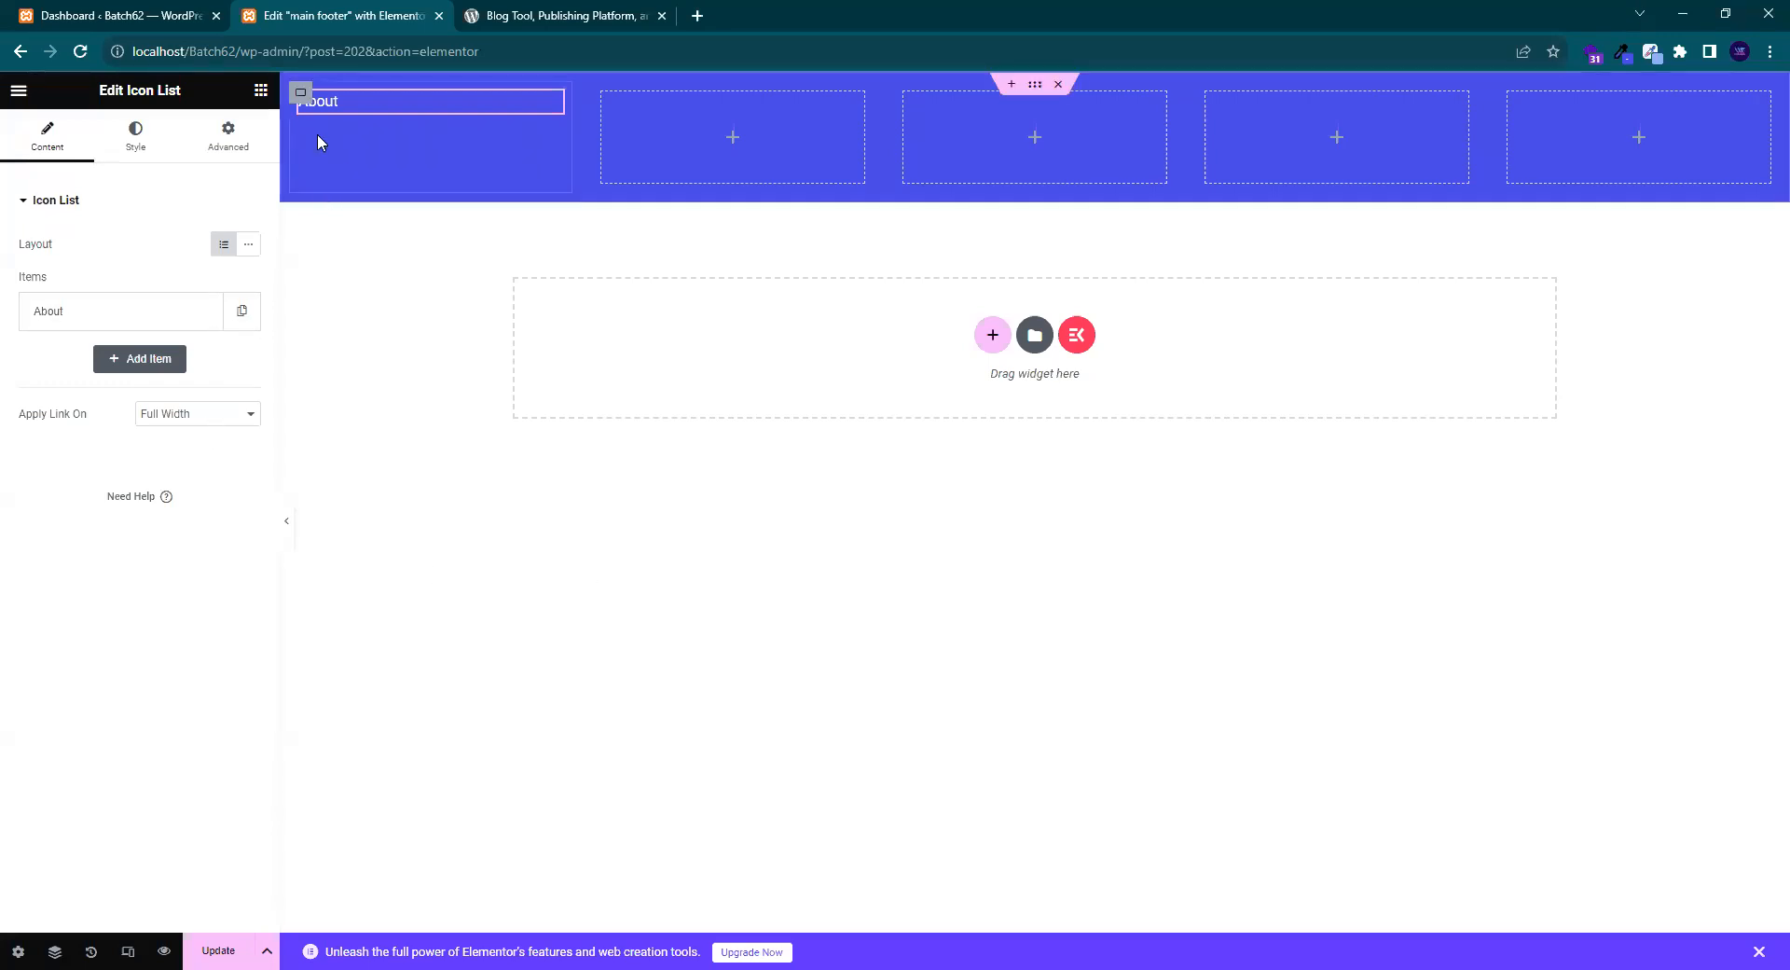
left_click(145, 12)
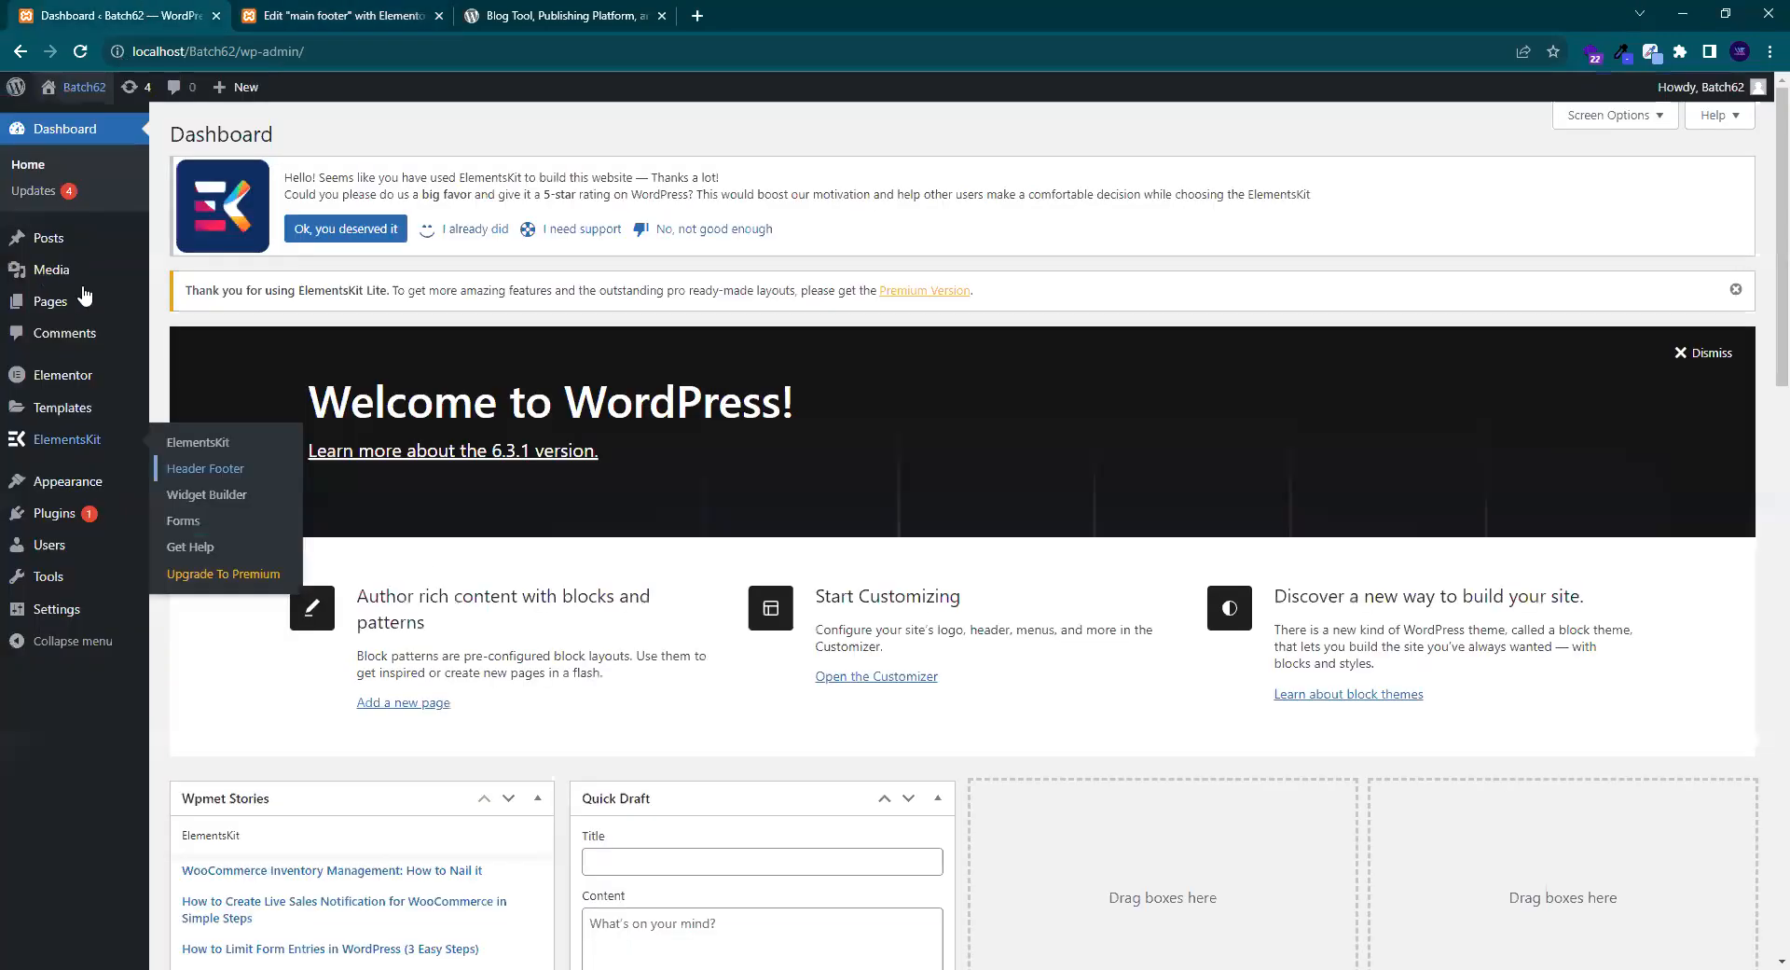
- Open All Pages in a new tab, listing About Us, Contact Us, Home and Services
mouse_move(50, 302)
middle_click(186, 304)
key("ctrl+Tab")
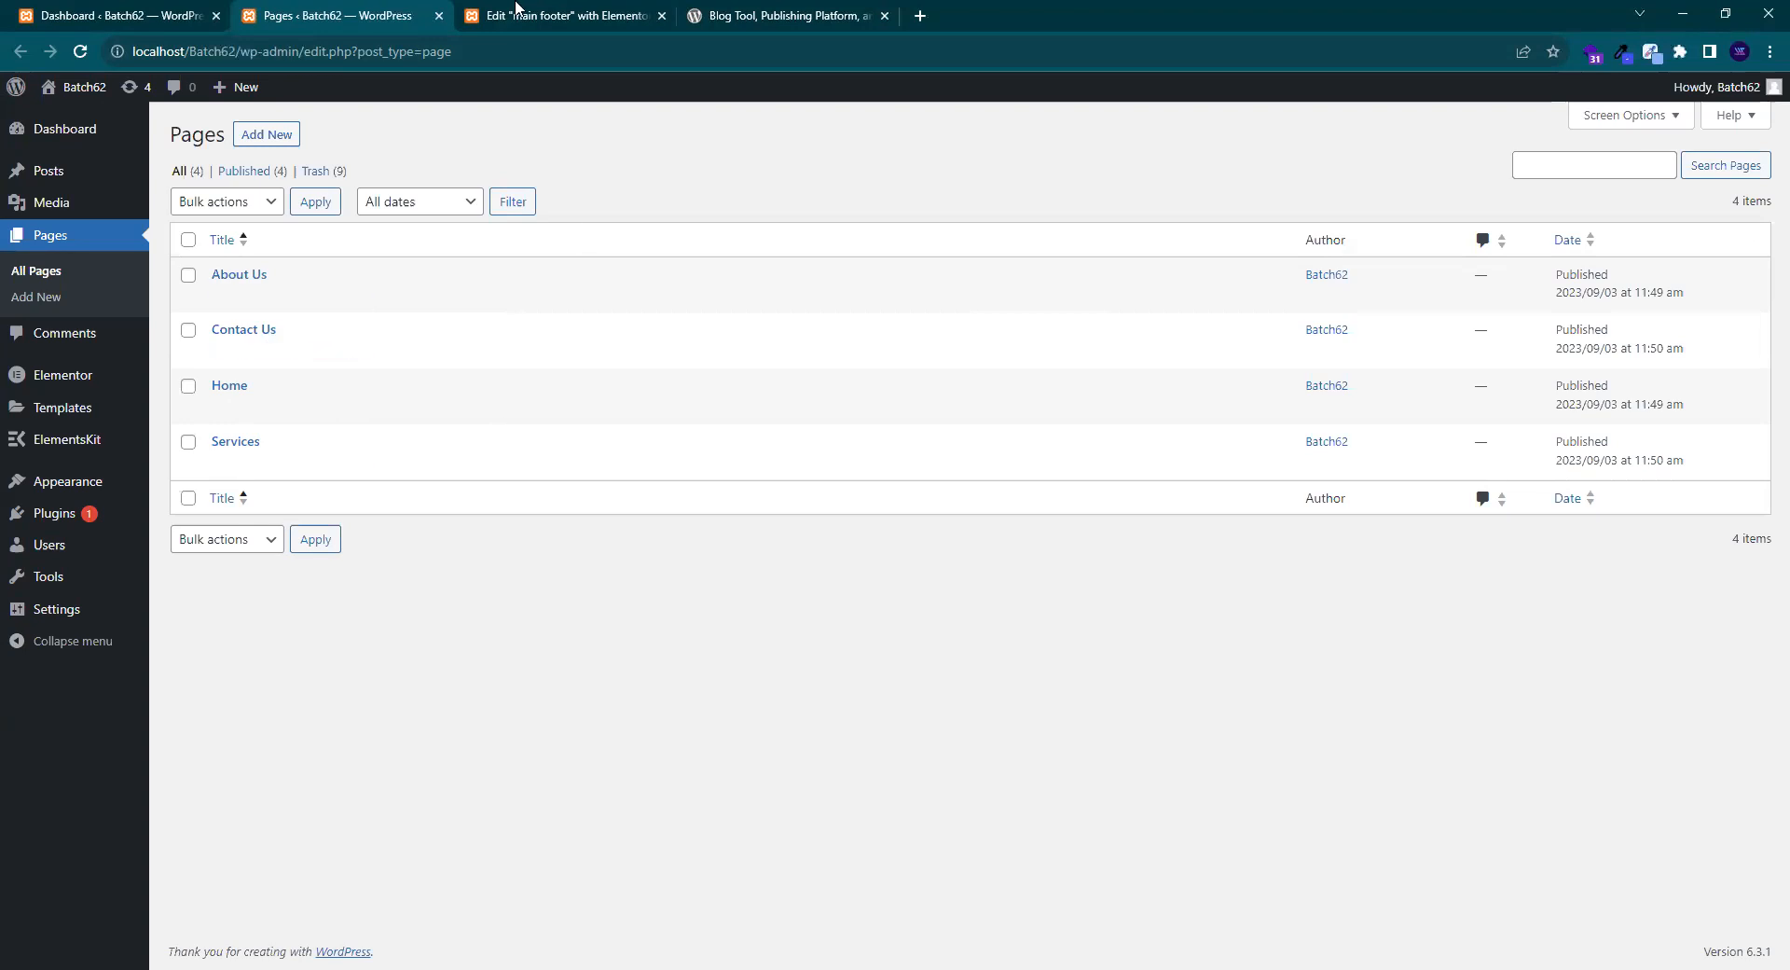
left_click(559, 16)
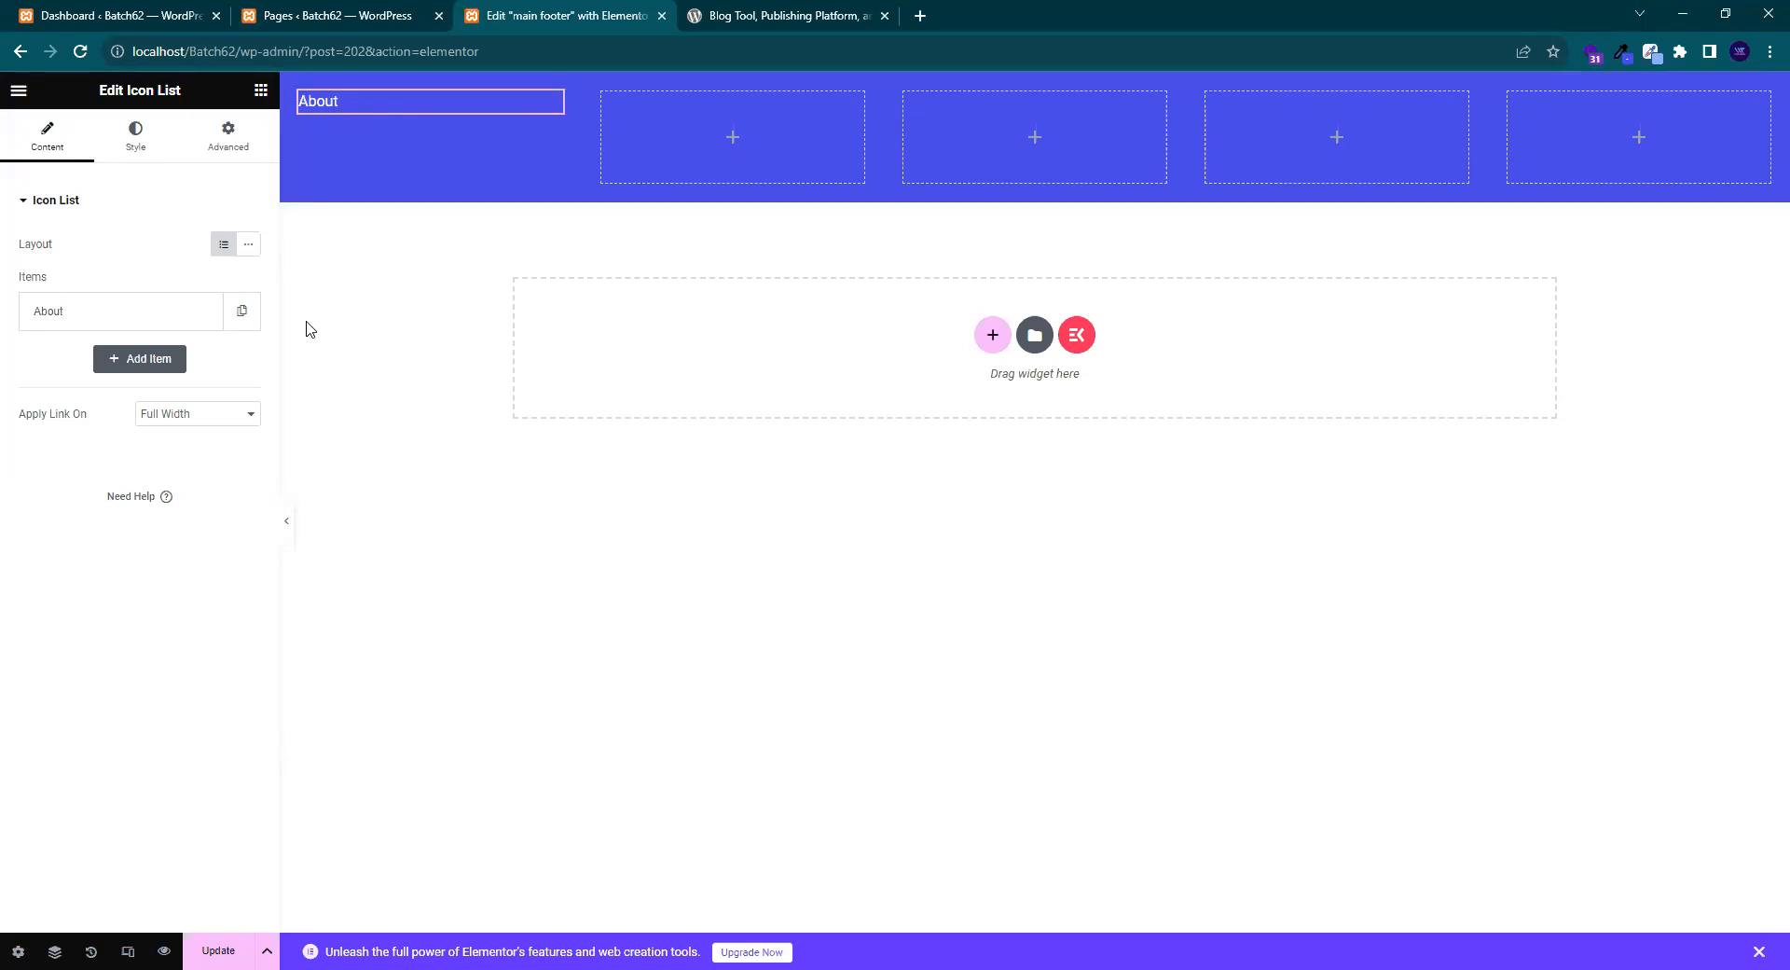
- Duplicate the About item three times and clear the second item's link
left_click(245, 322)
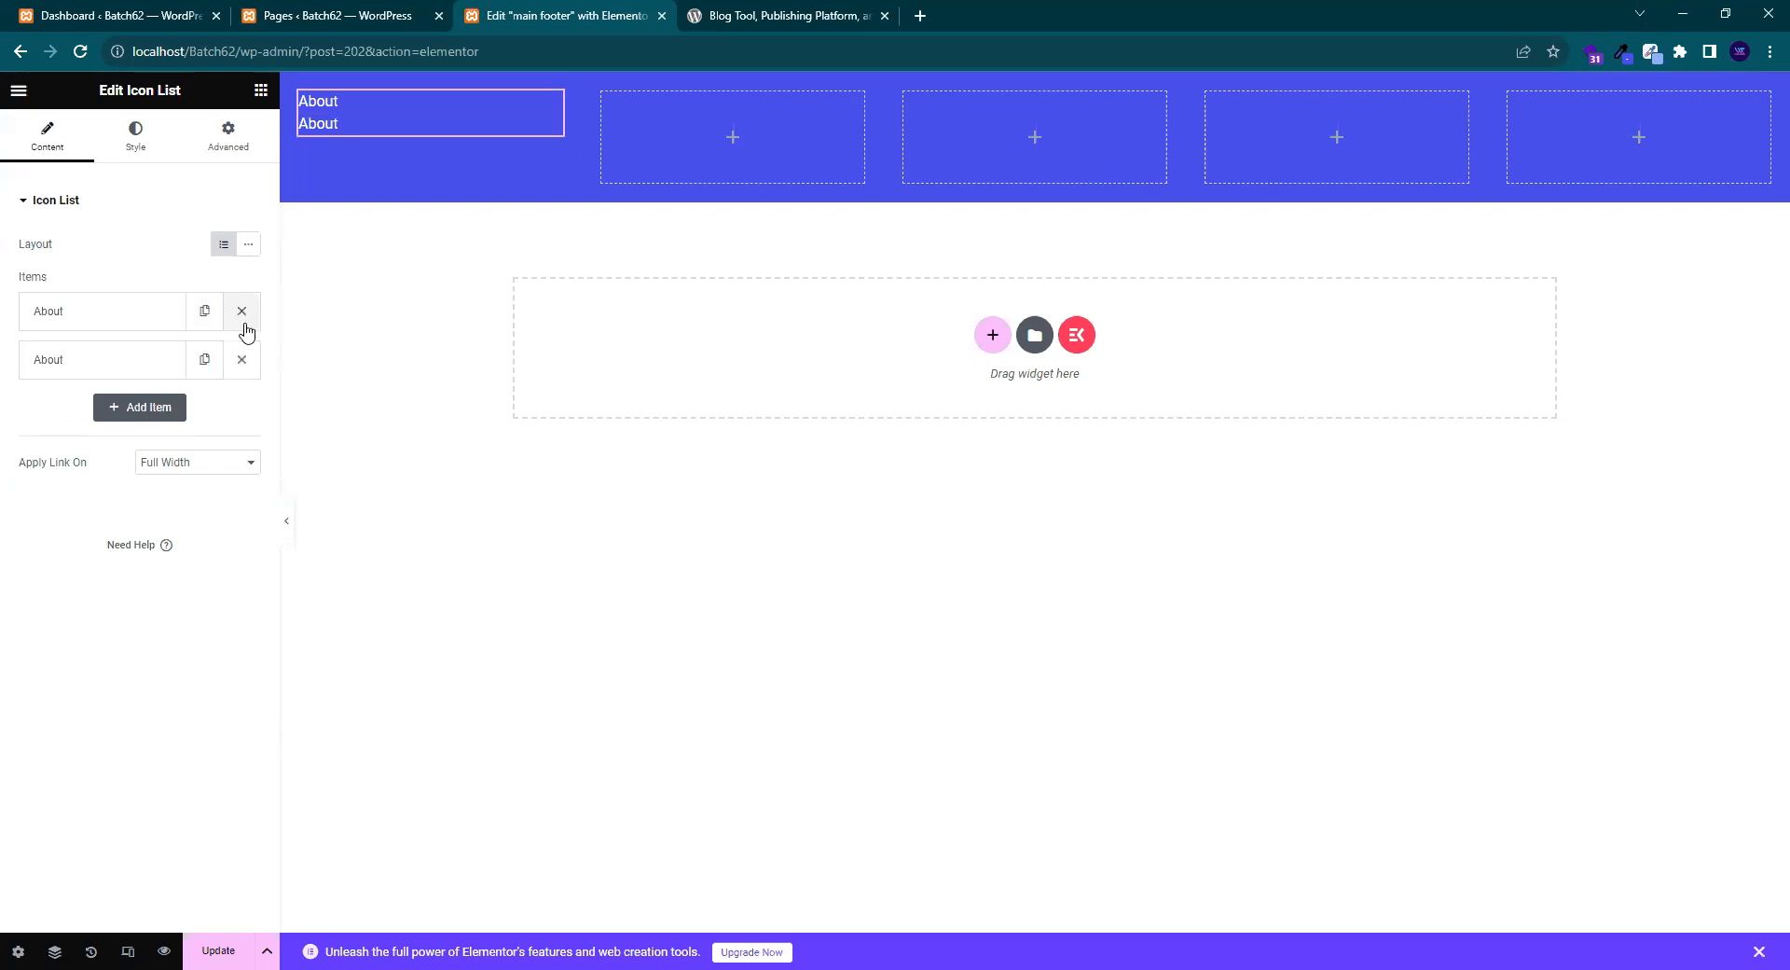
left_click(206, 369)
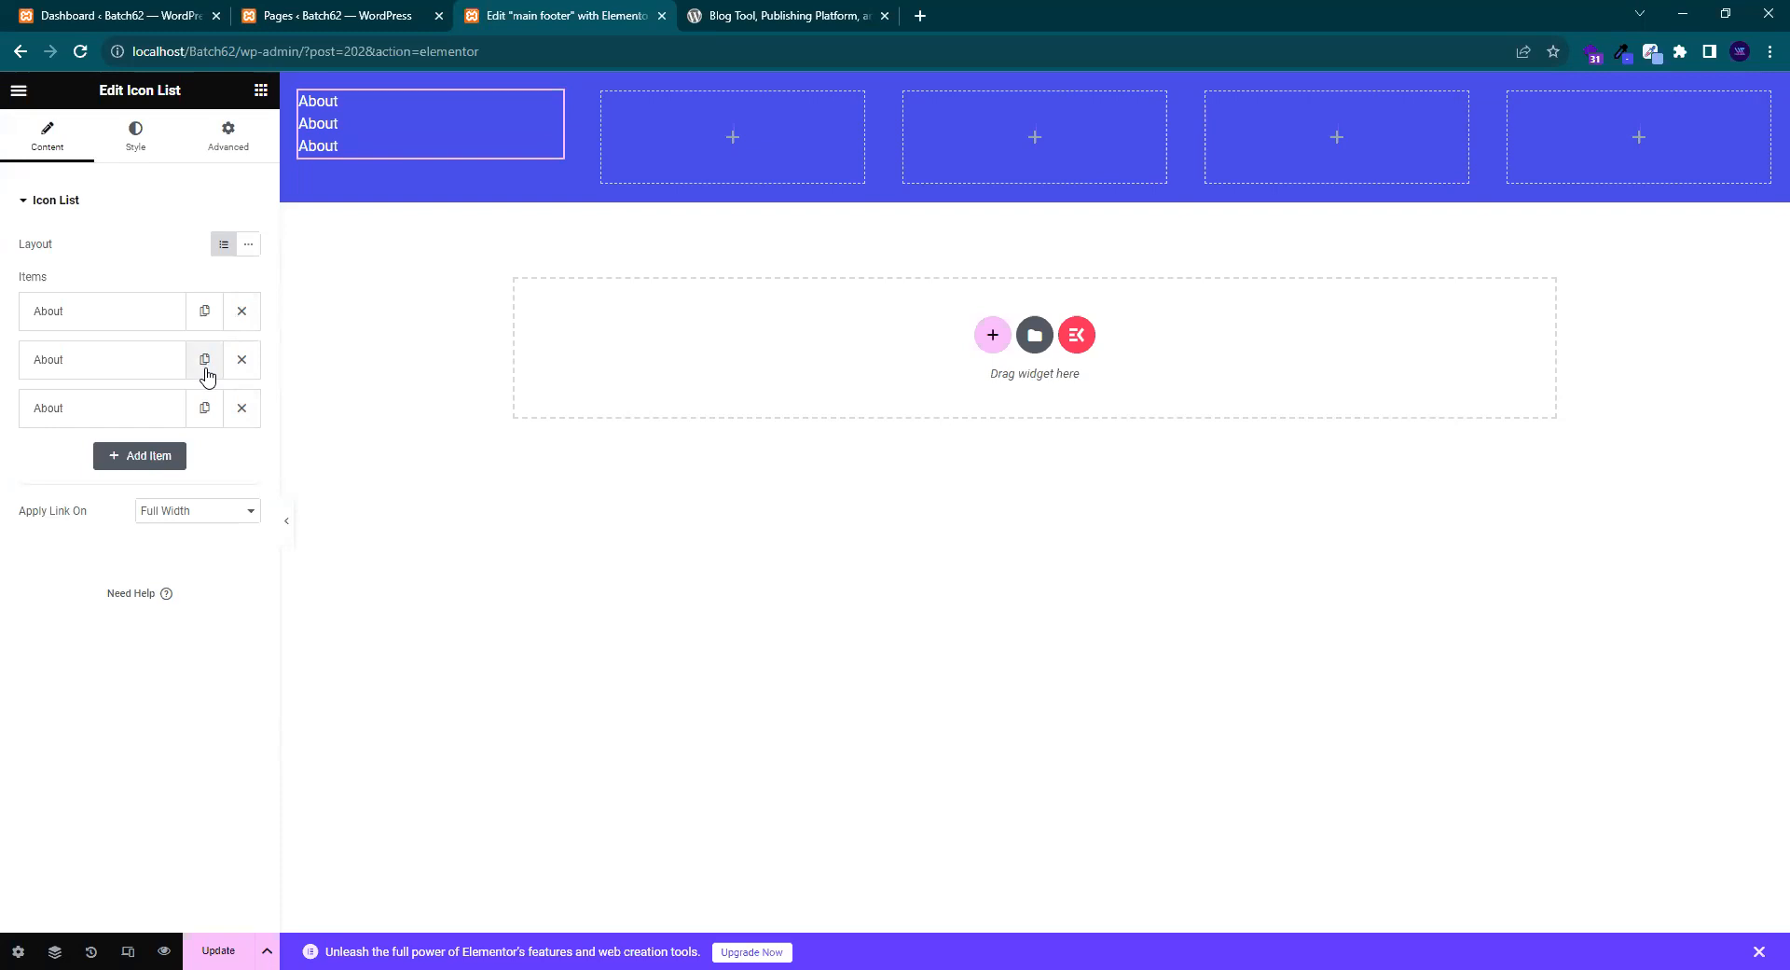
left_click(216, 425)
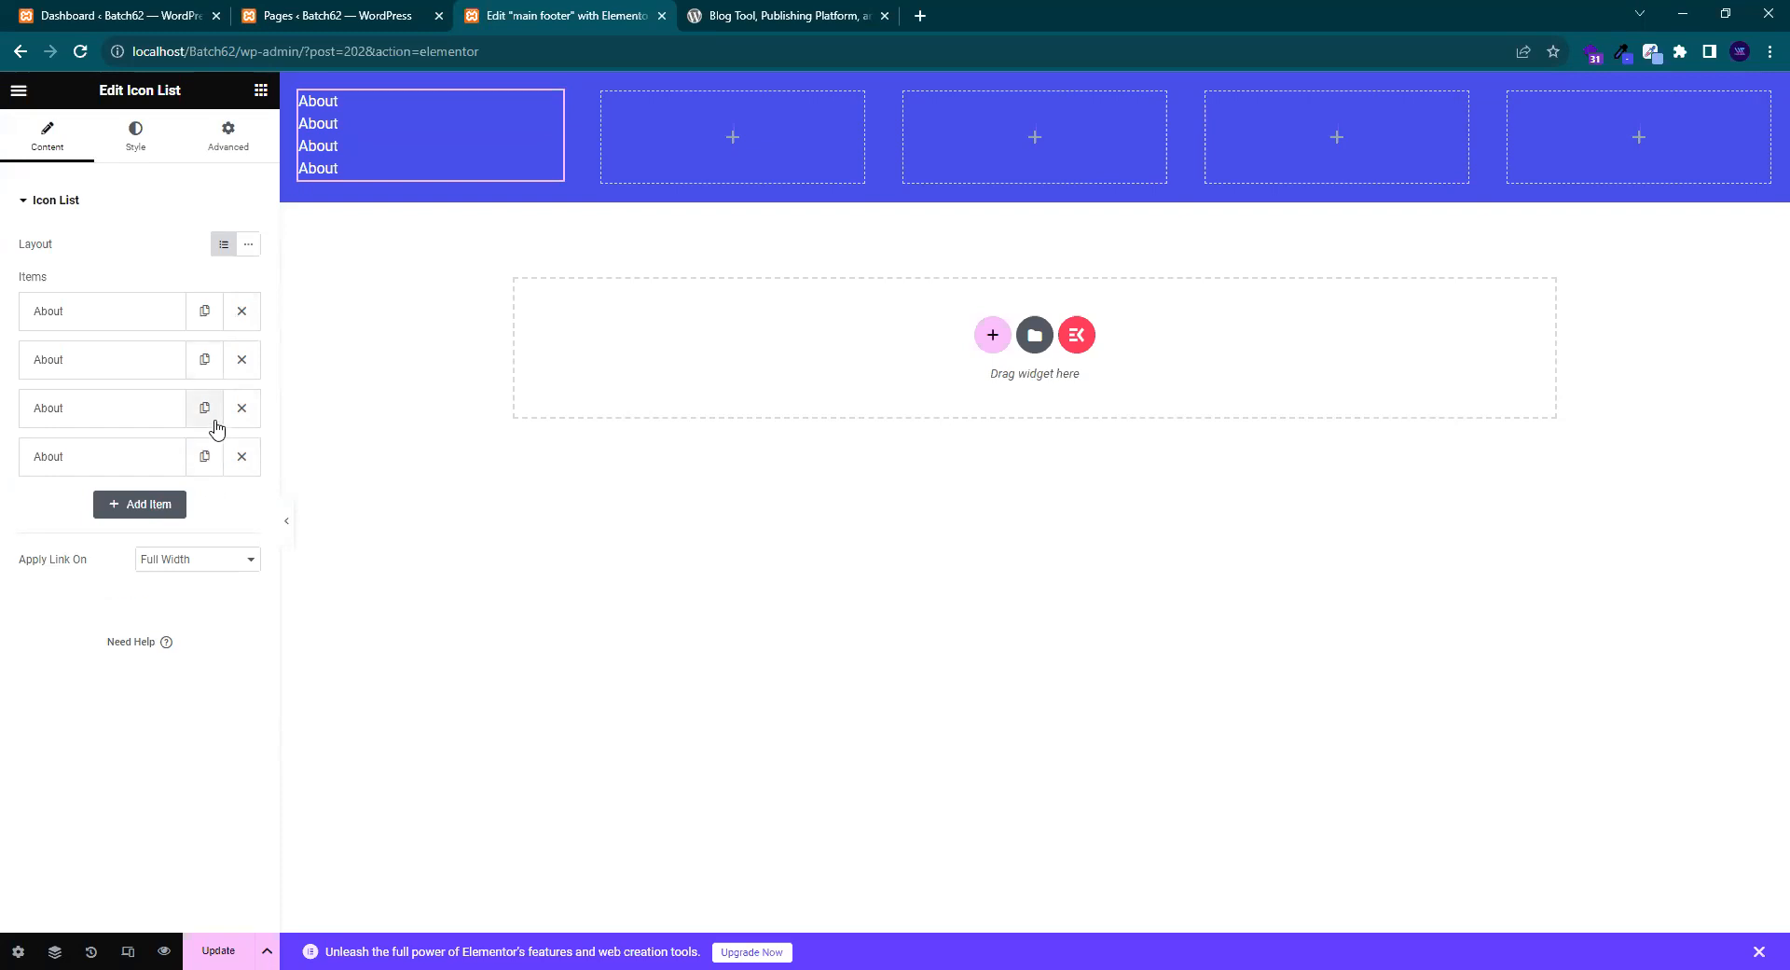
left_click(98, 359)
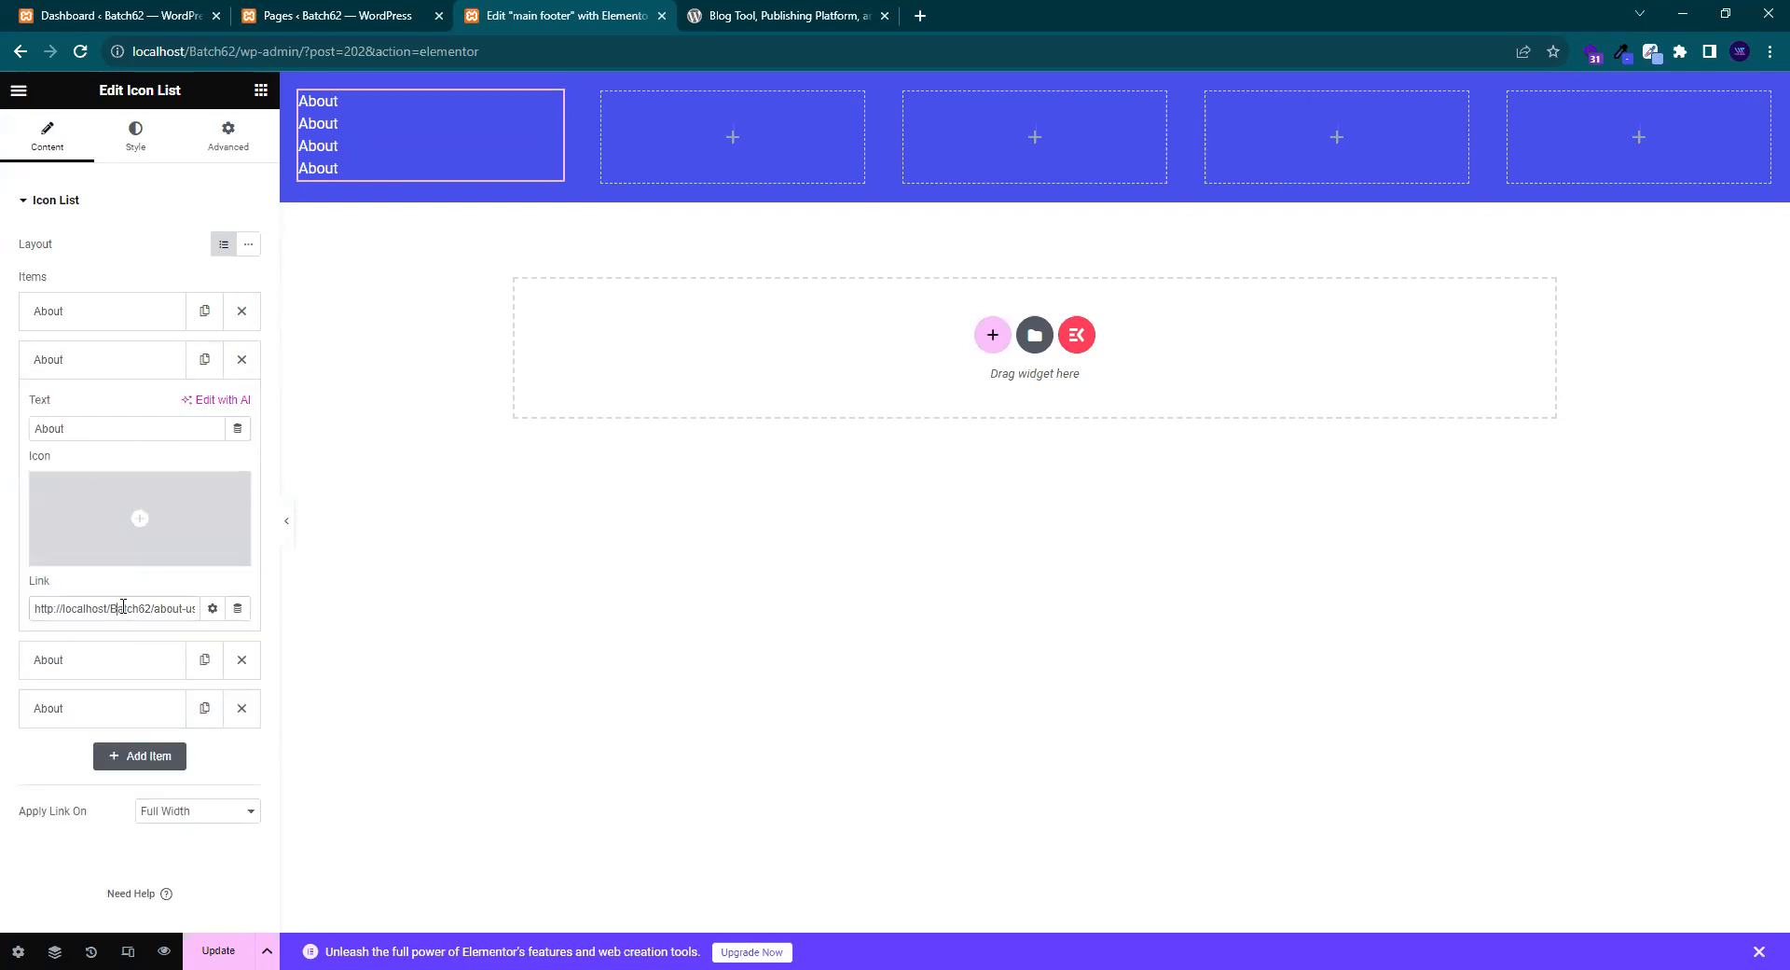
key("ctrl+a")
key("BackSpace")
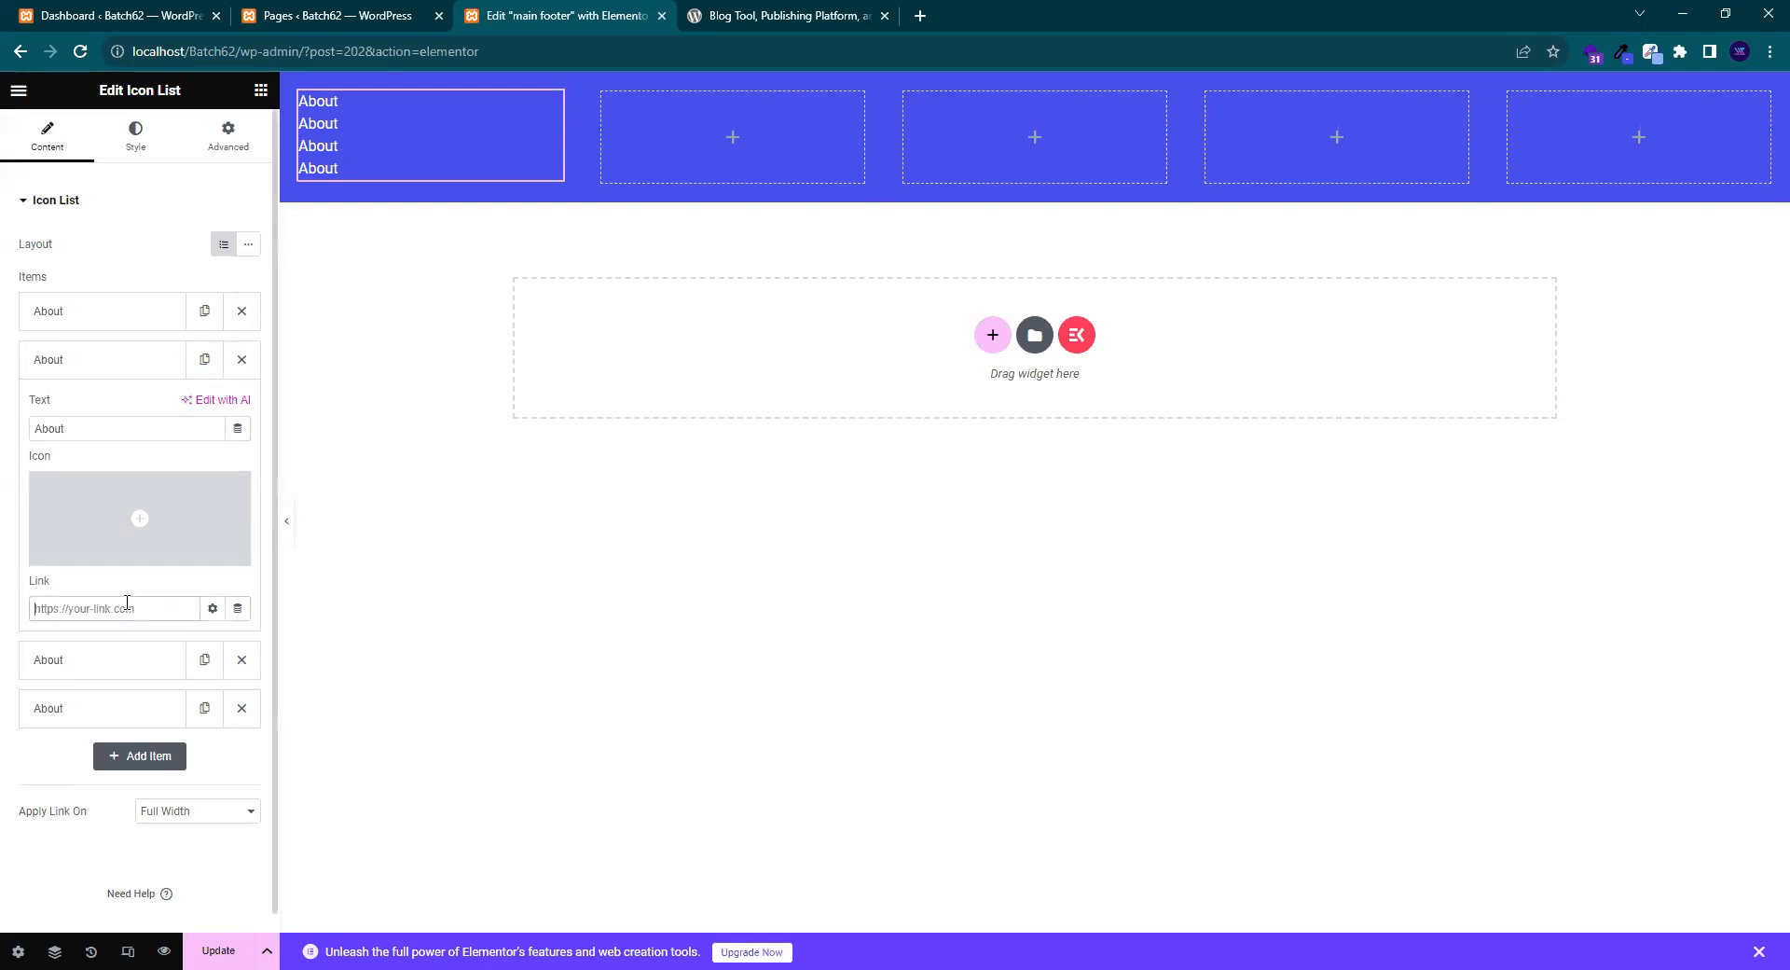
left_click(86, 369)
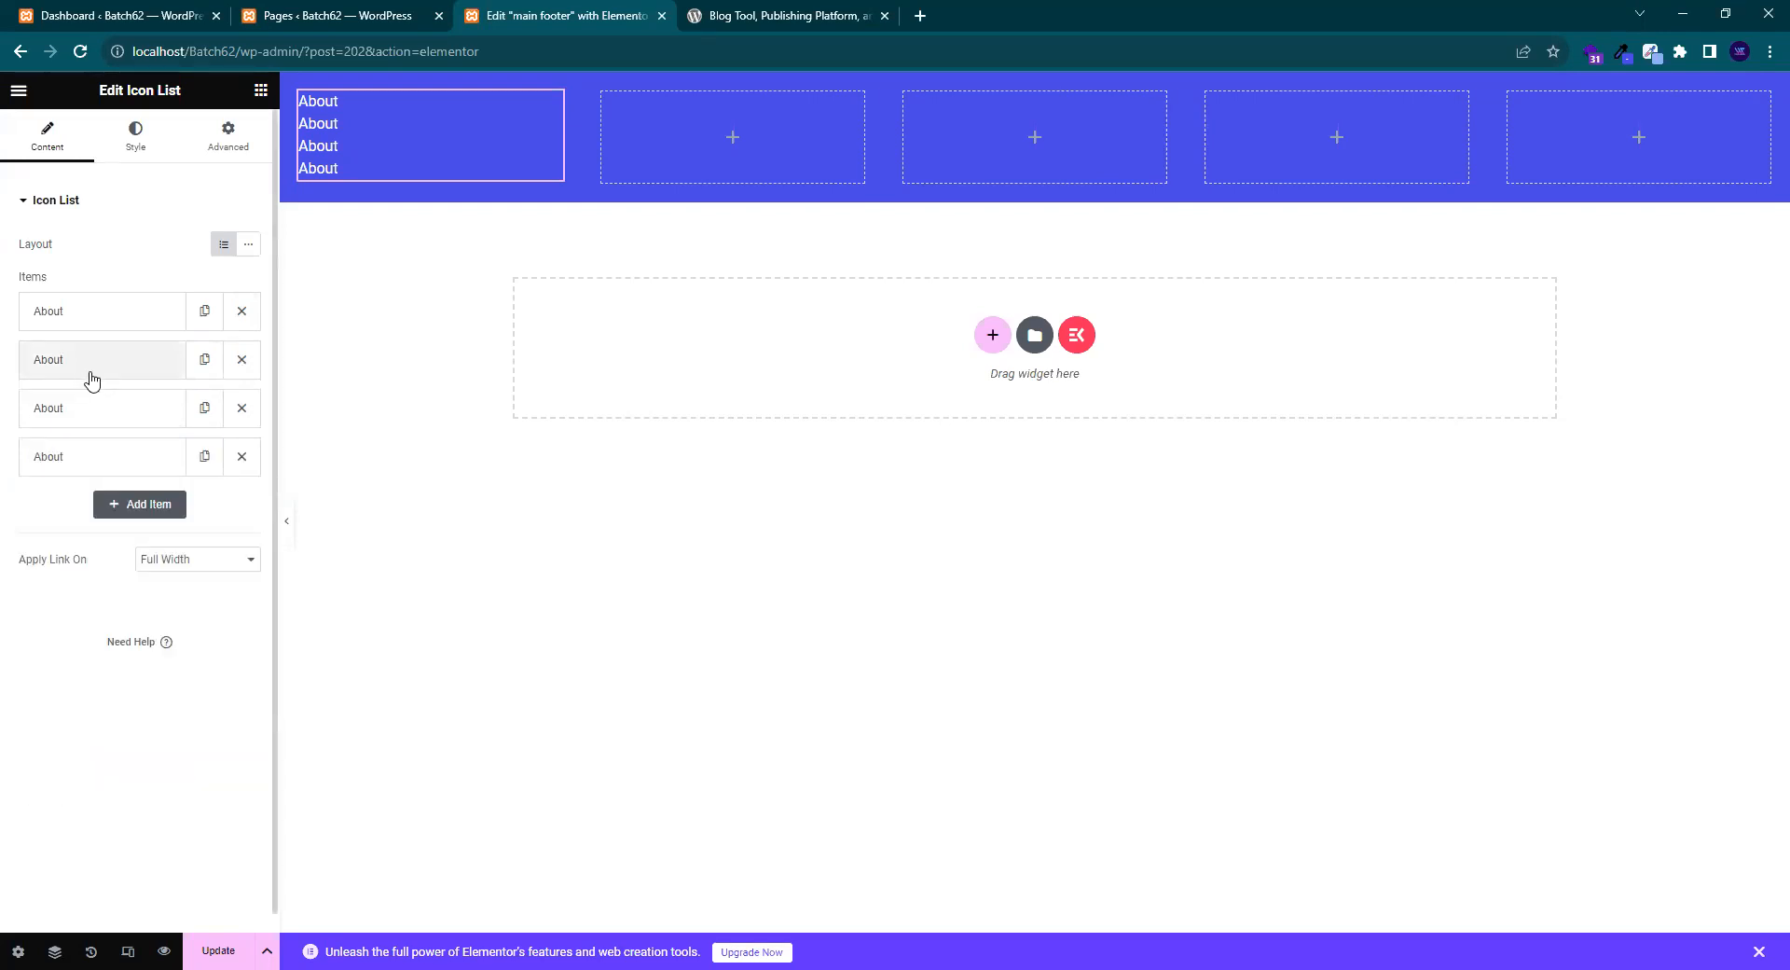
left_click(94, 373)
- Copy 'Home' from the Pages list into the second item's label and link field
left_click(340, 17)
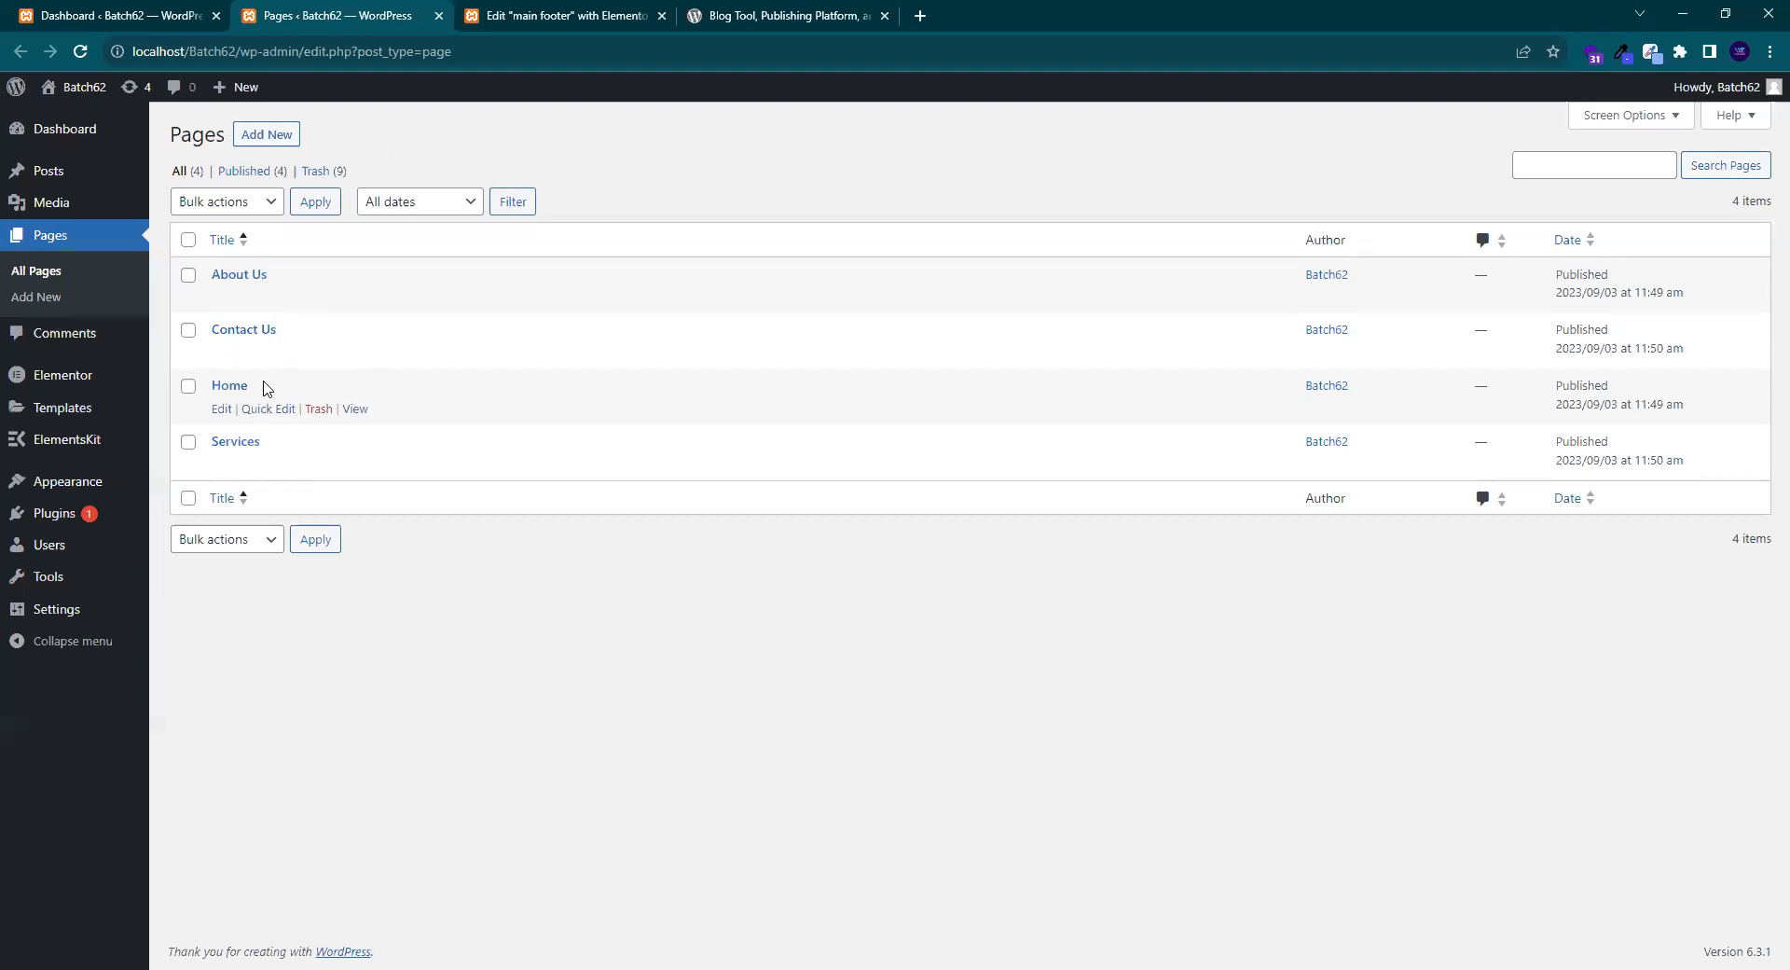
left_click_drag(215, 401, 217, 396)
key("ctrl+c")
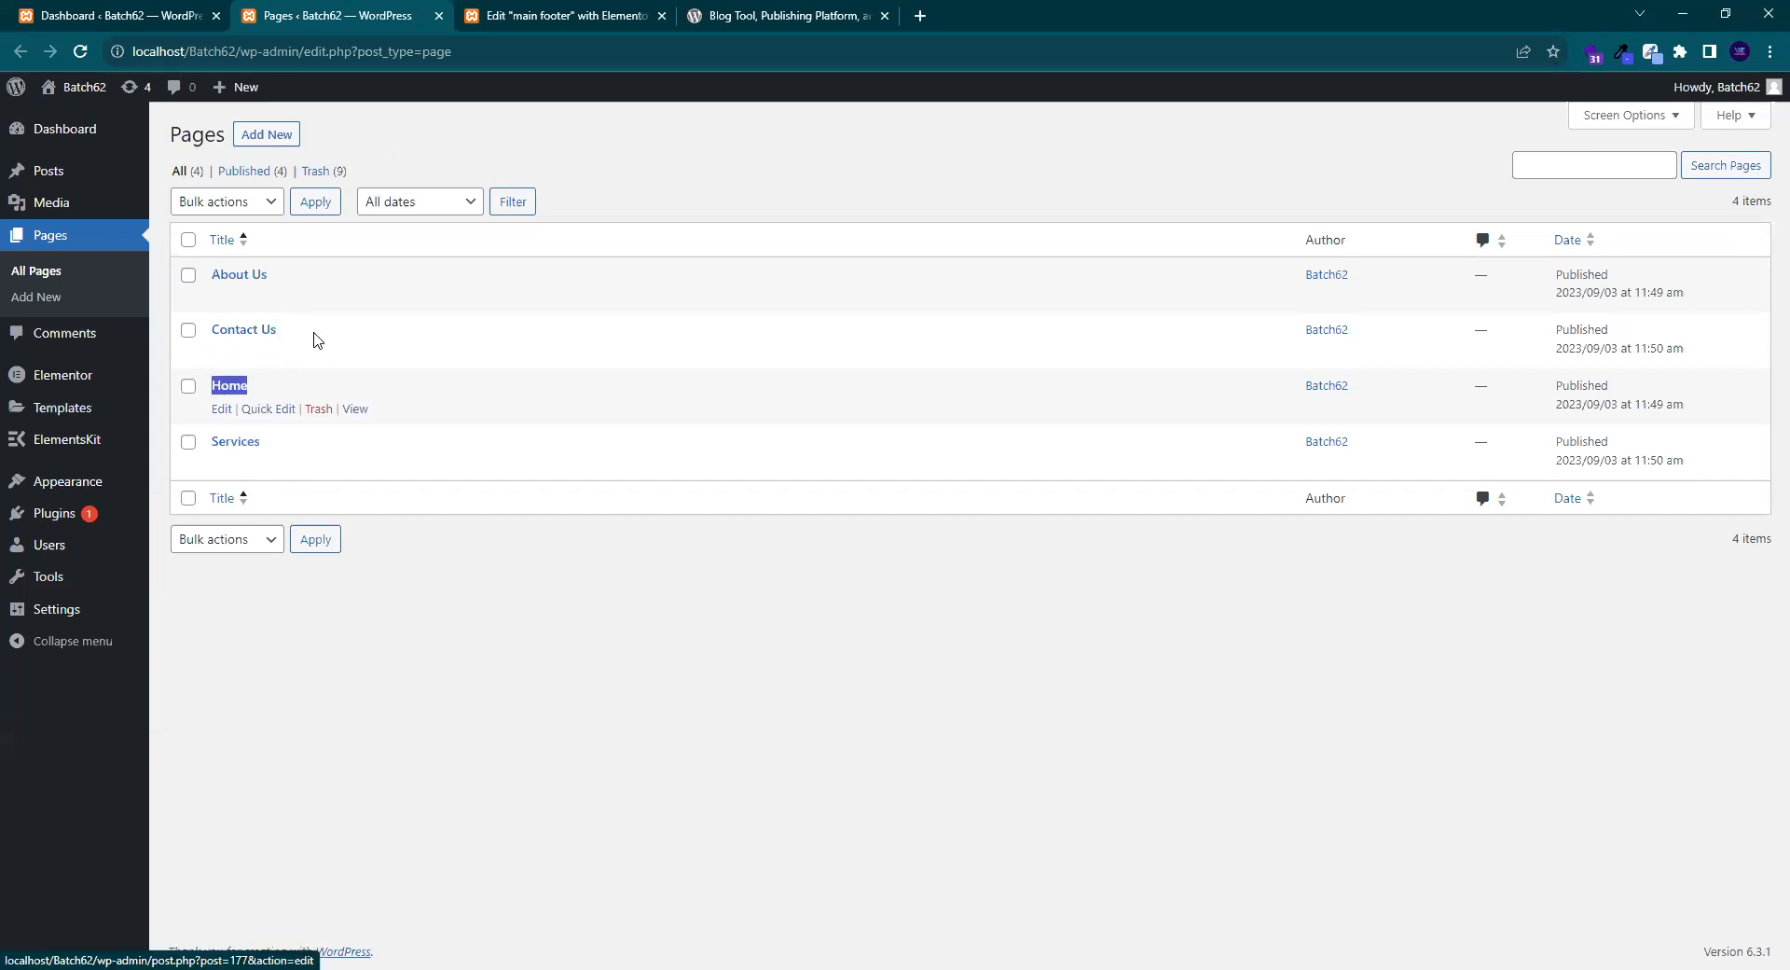
key("ctrl+Tab")
key("ctrl+a")
key("ctrl+v")
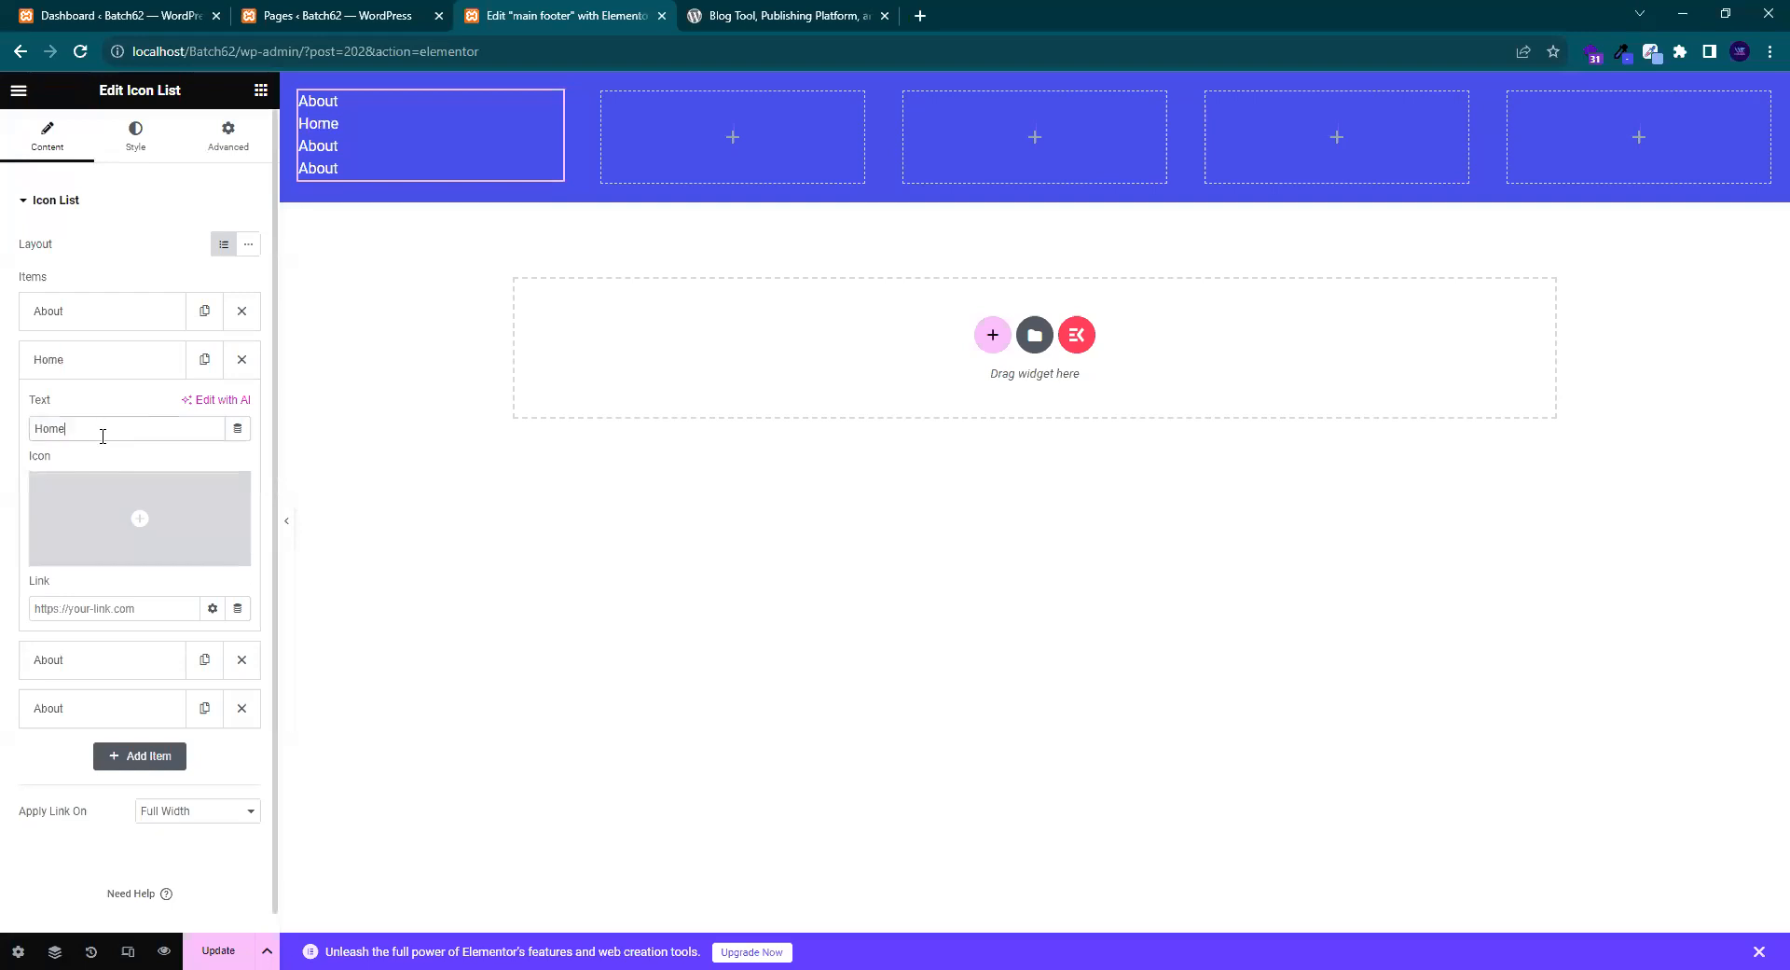
left_click(134, 619)
key("ctrl+v")
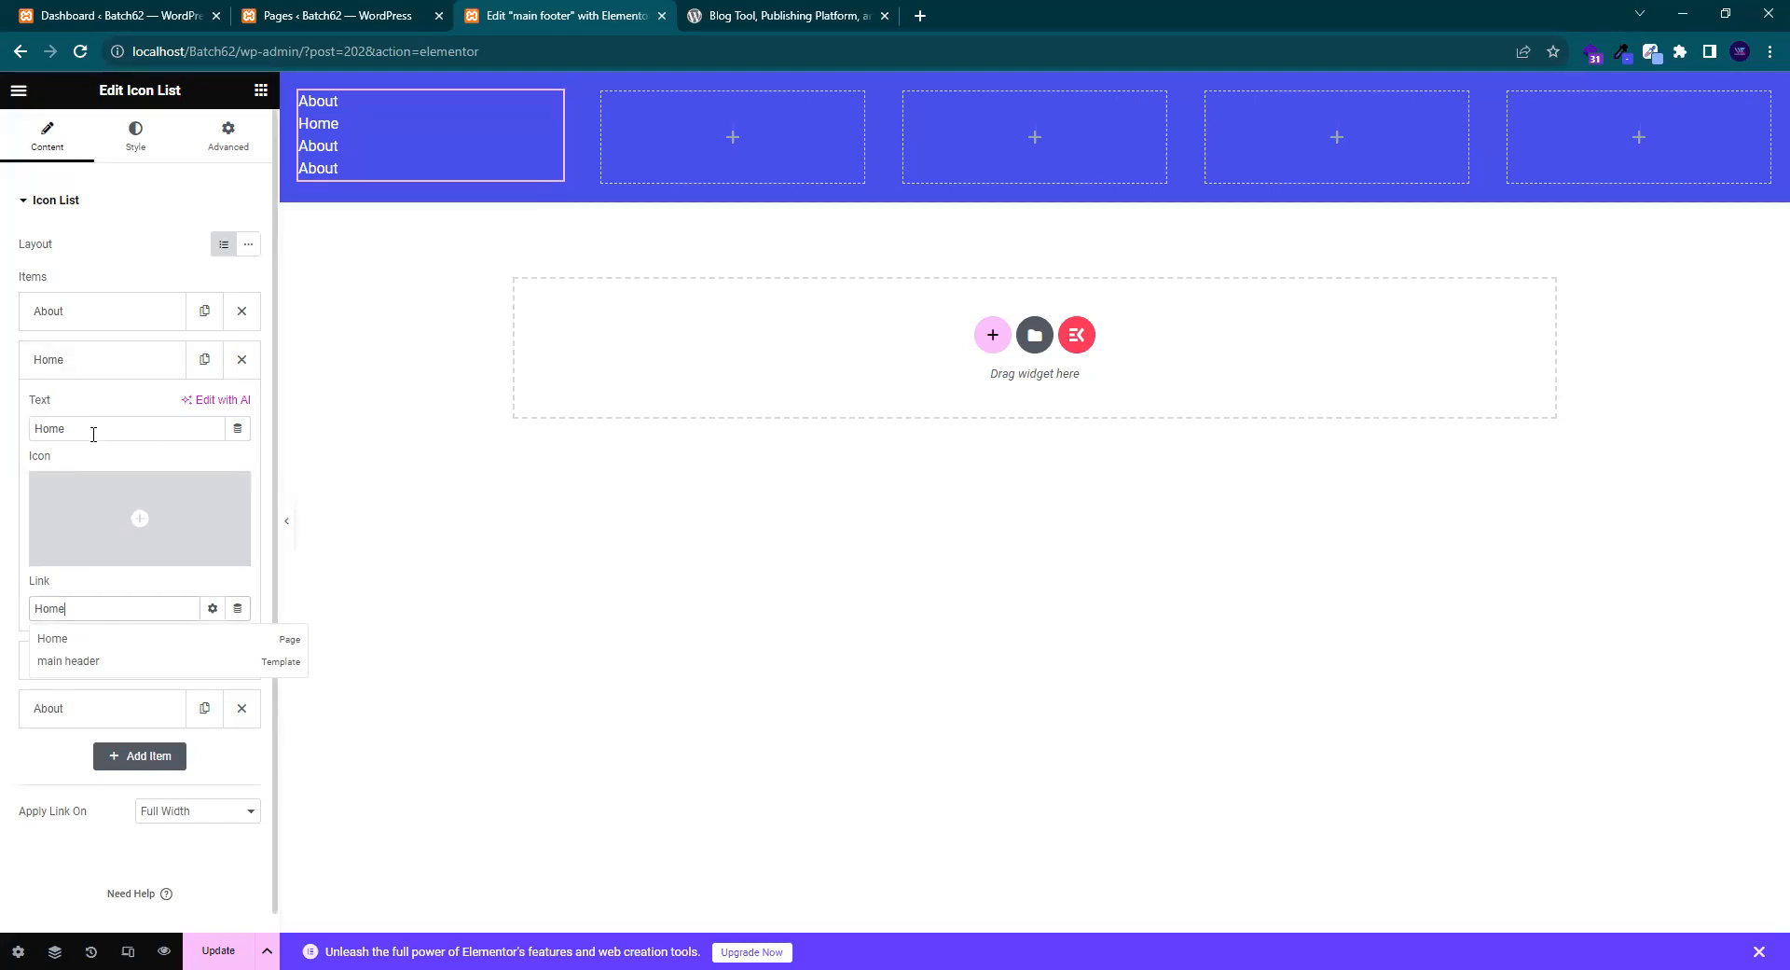
- Link the Home item to the Home page and drag it to the top of the list
left_click_drag(82, 427, 5, 453)
key("ctrl+c")
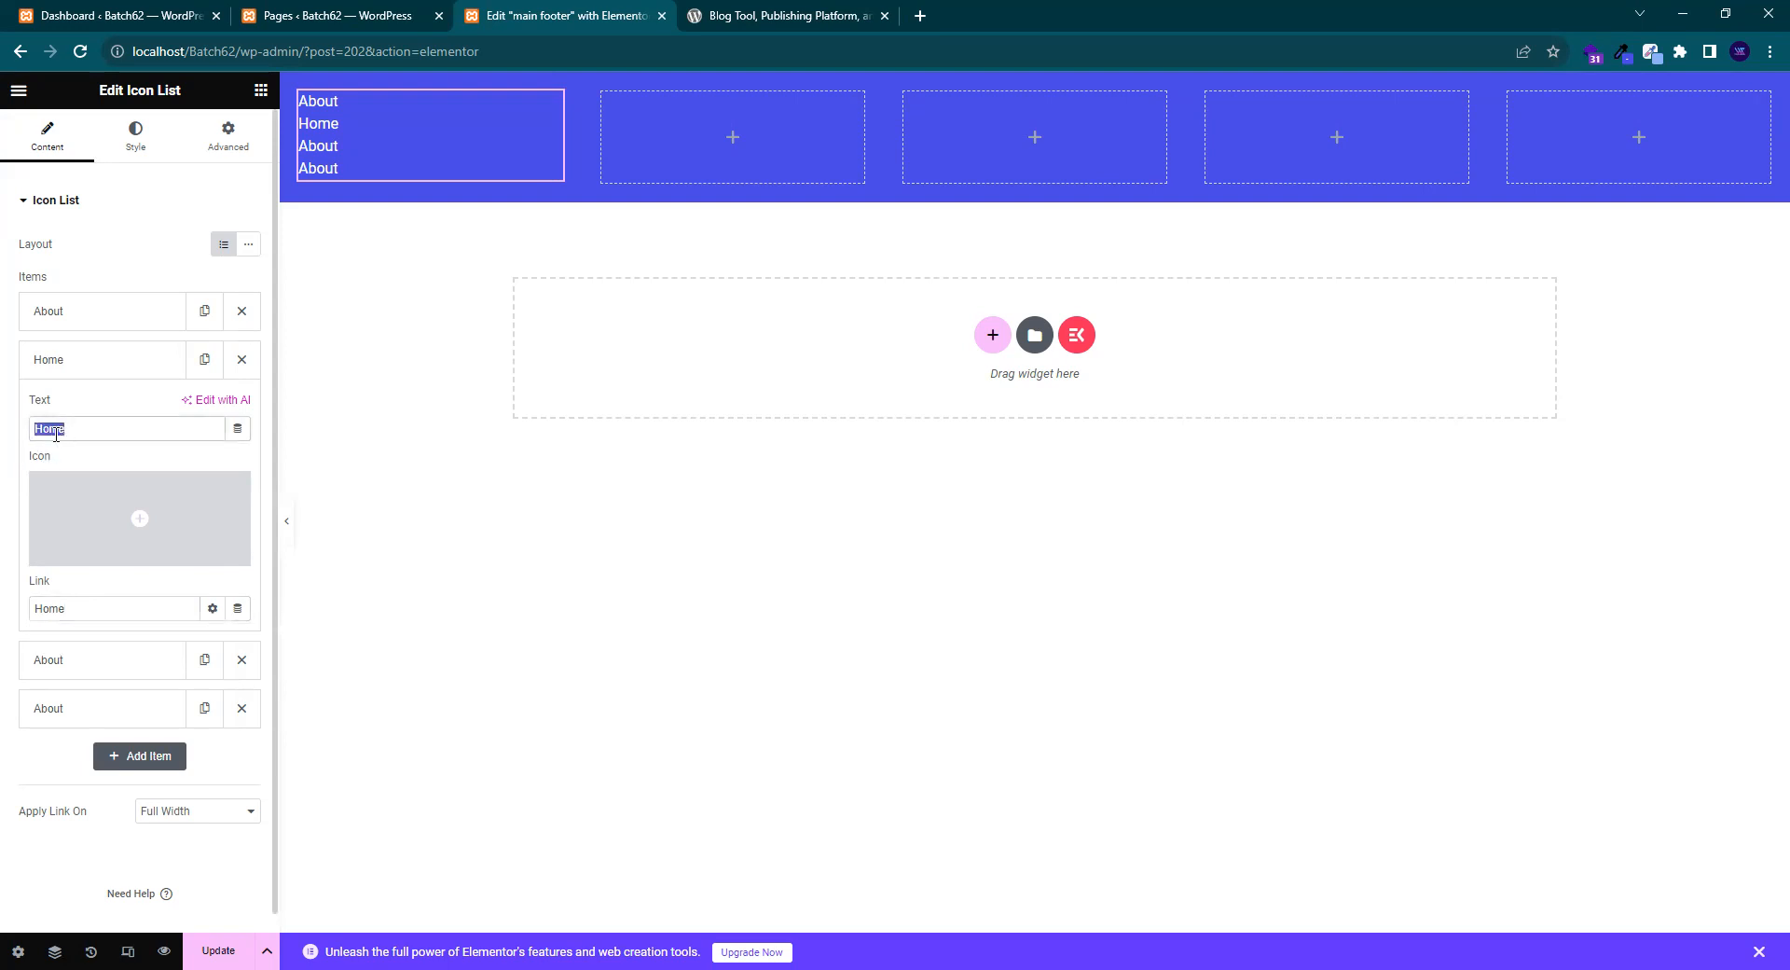
left_click(78, 606)
left_click_drag(71, 608, 4, 619)
key("ctrl+v")
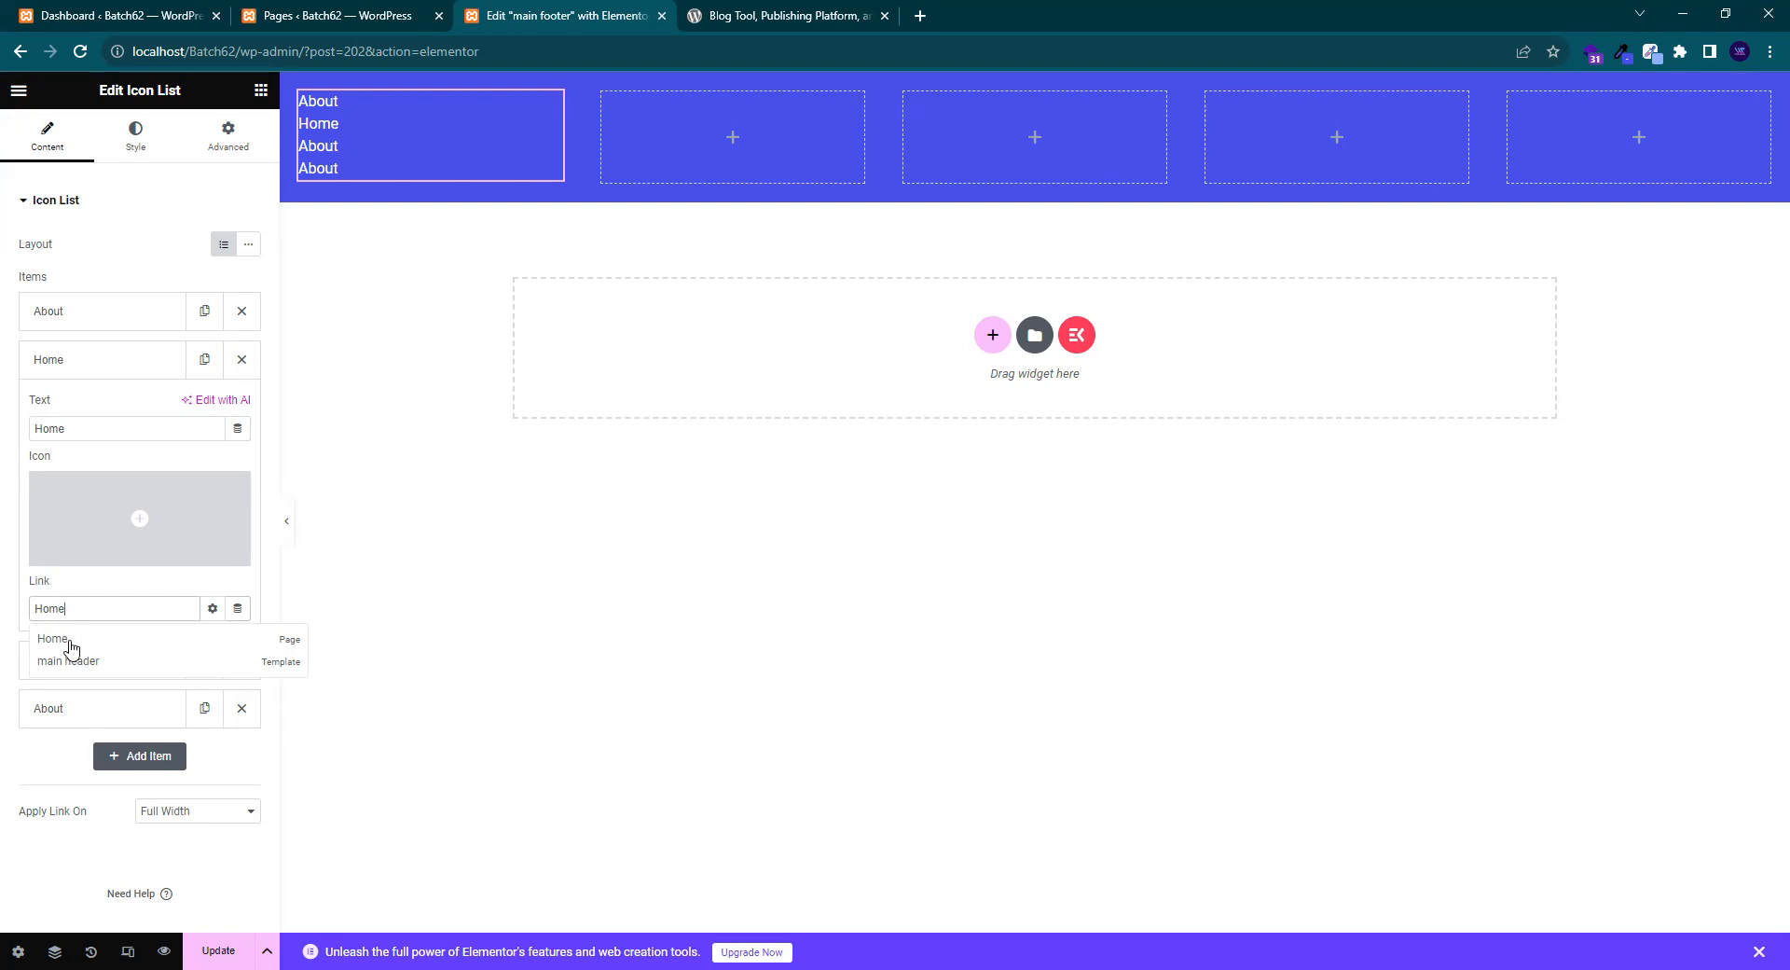
left_click(70, 643)
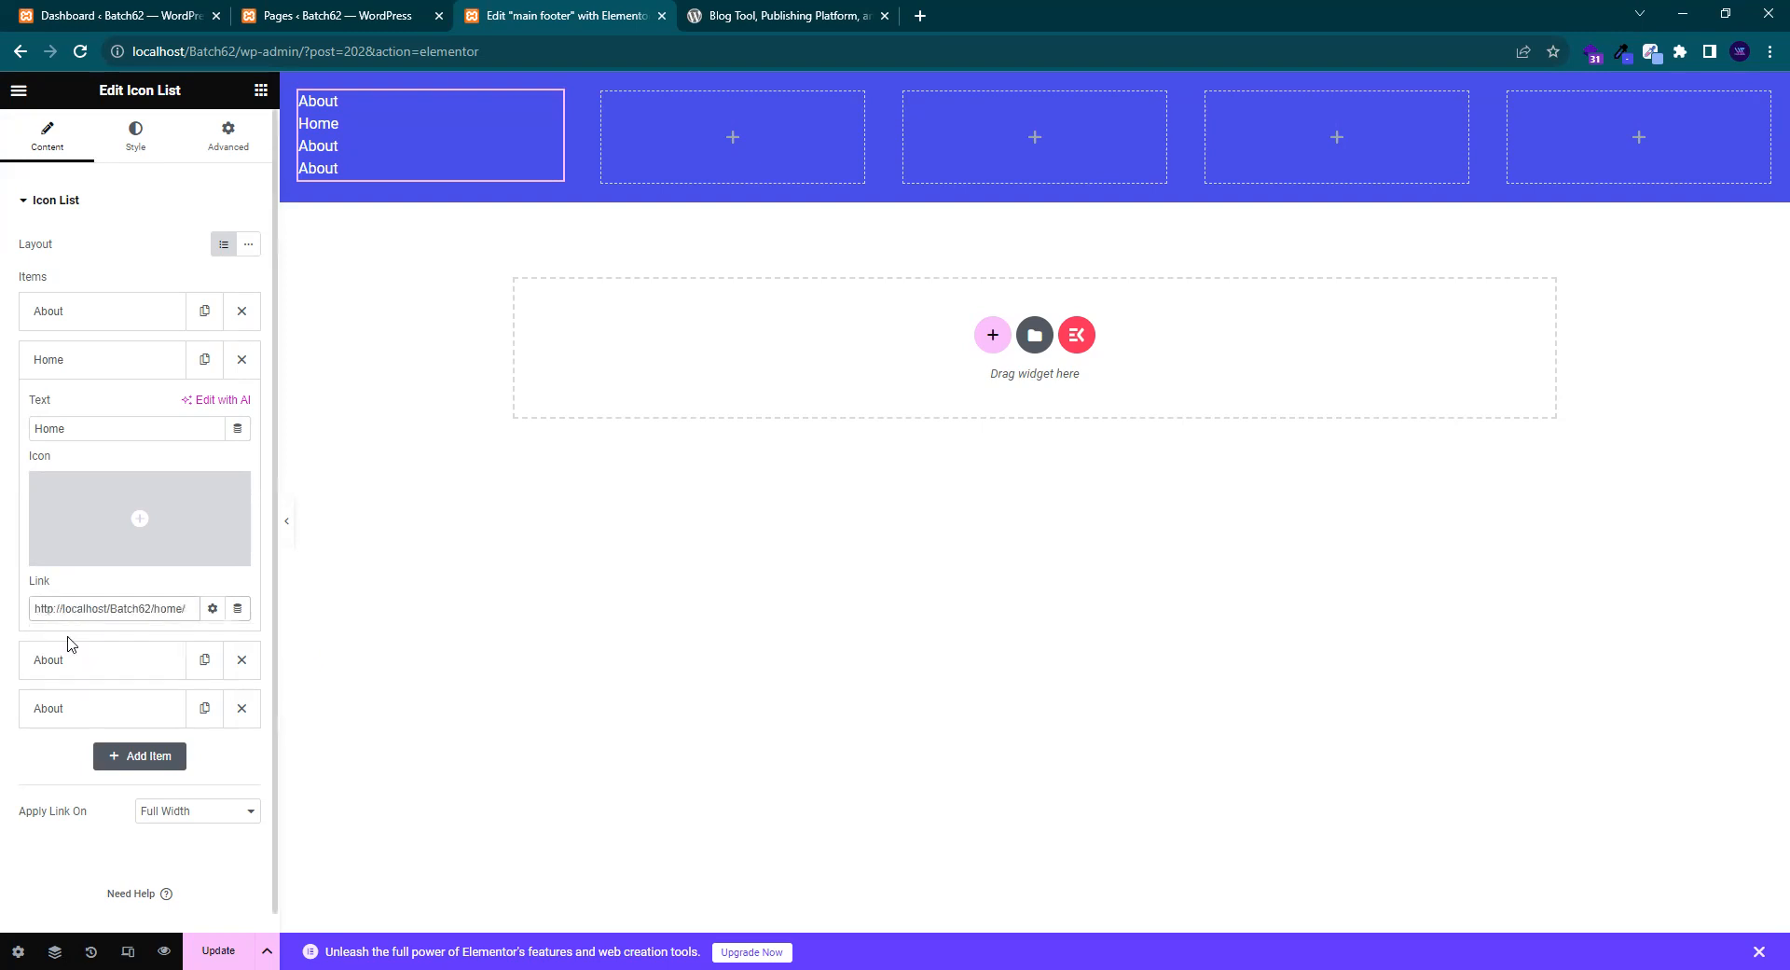
left_click(61, 383)
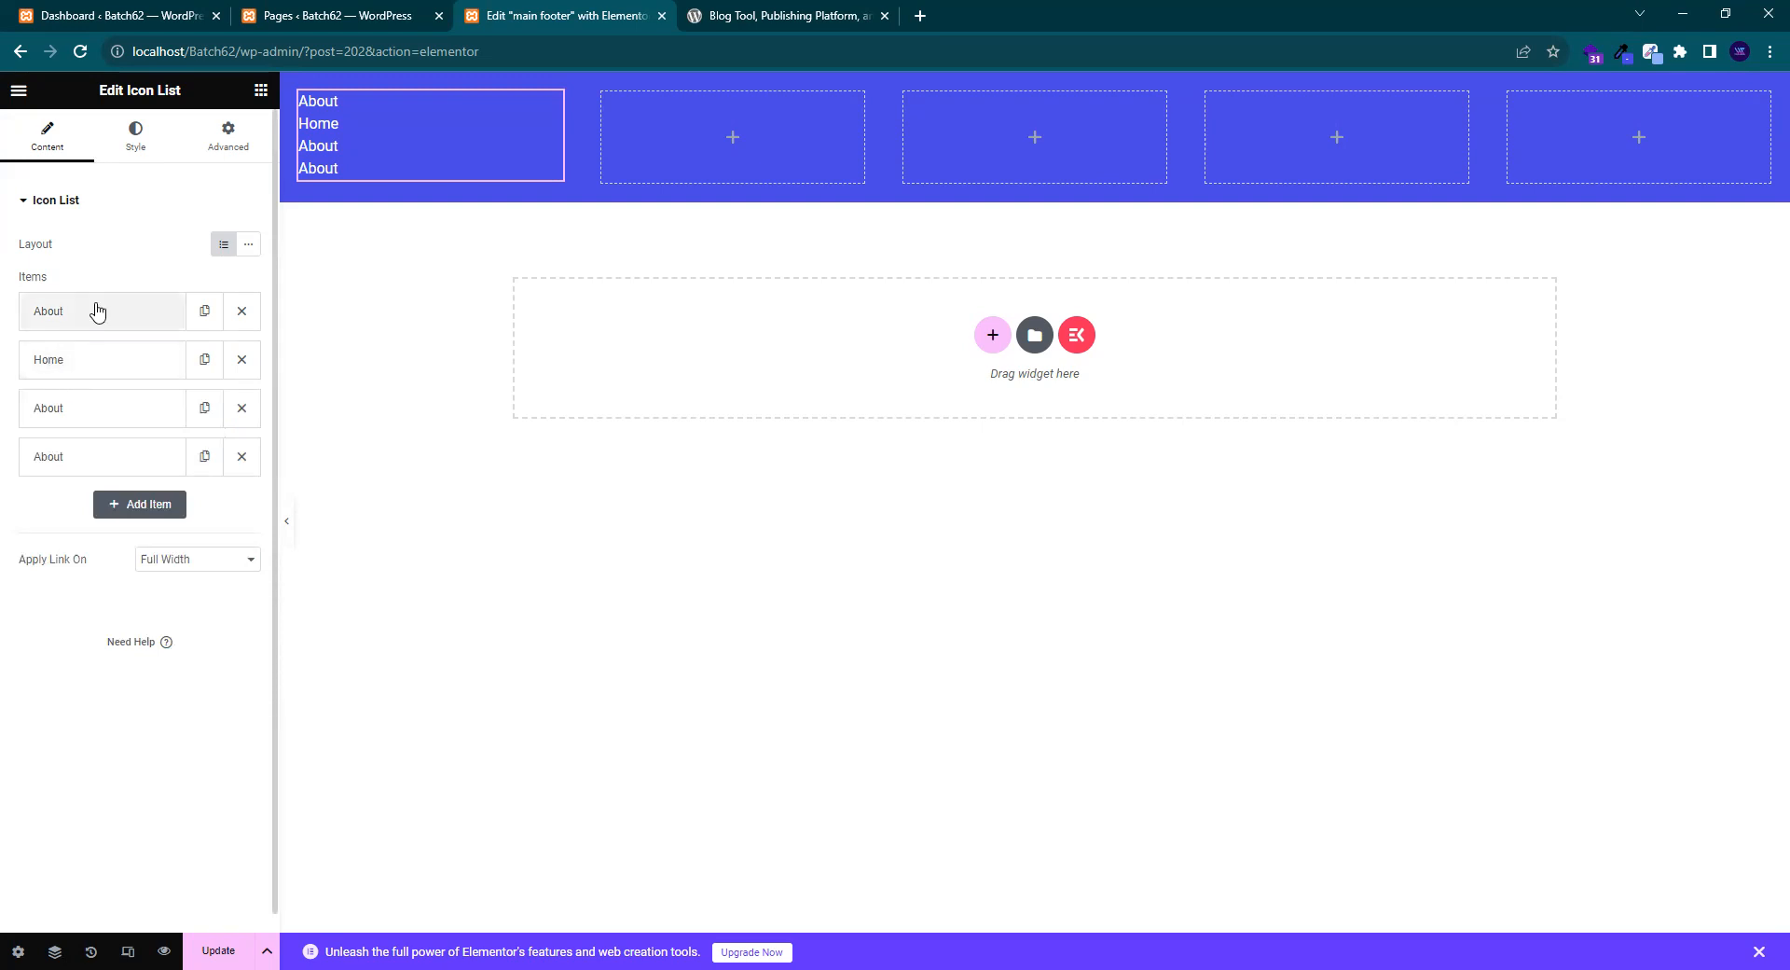
left_click_drag(89, 373, 90, 317)
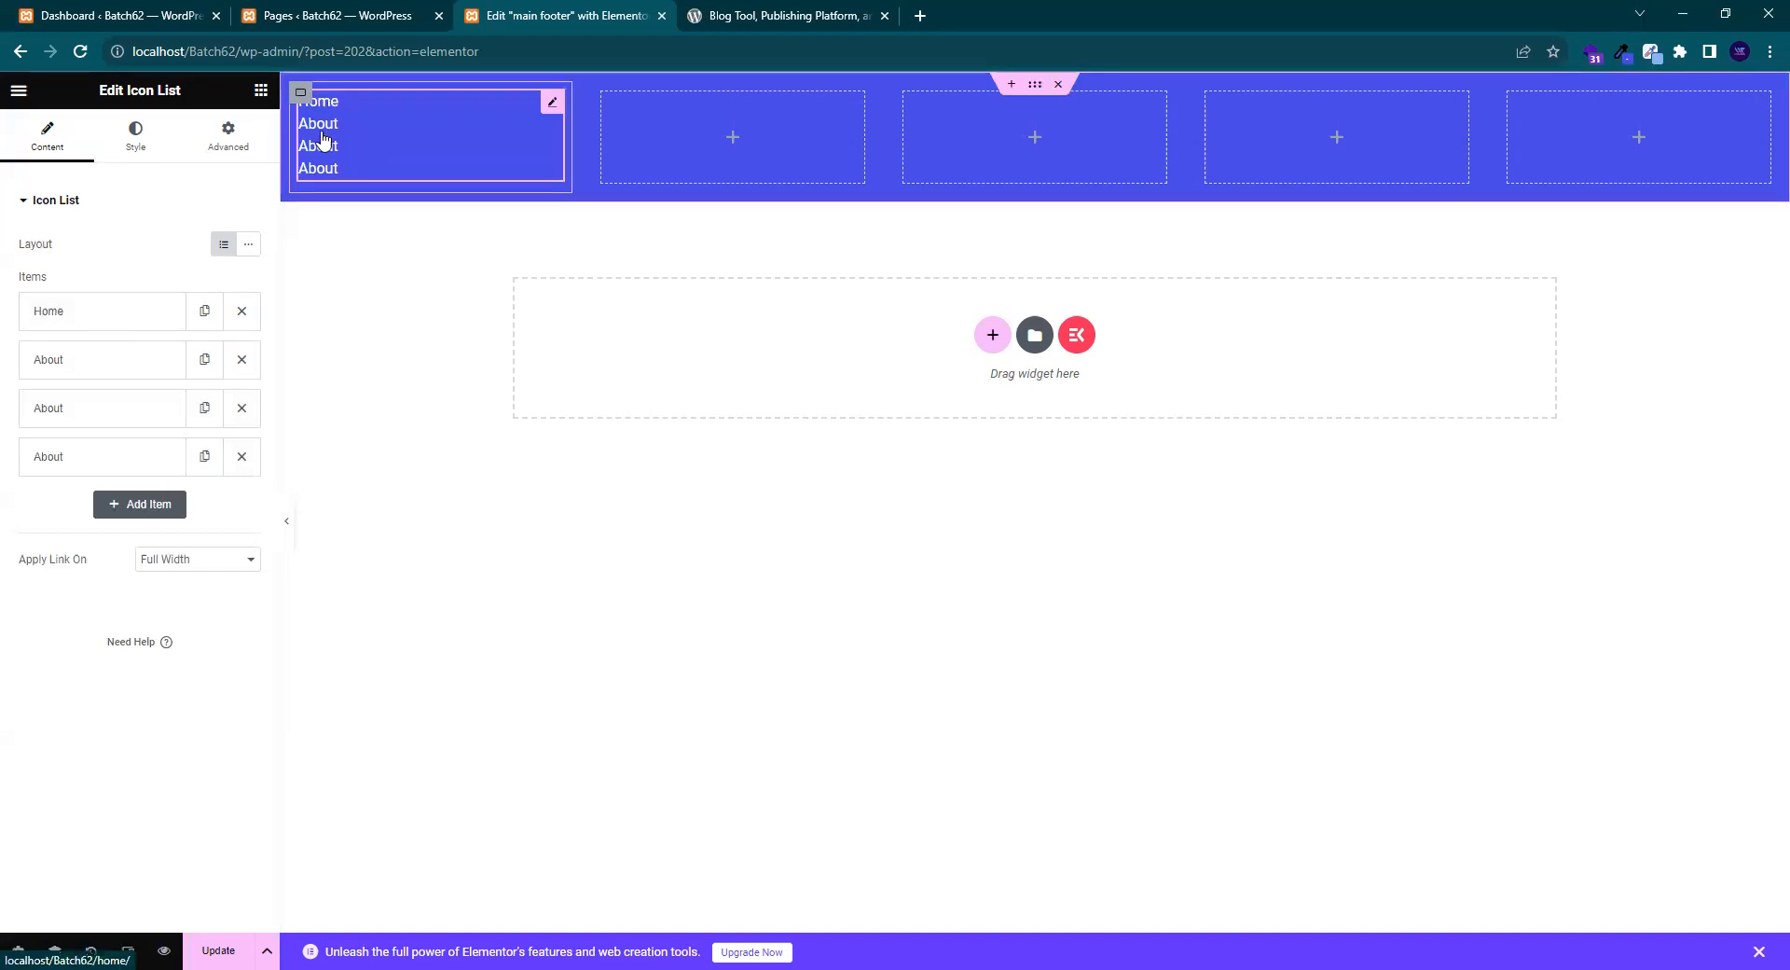
- Copy the About Us and Services page titles from the Pages list
left_click(315, 16)
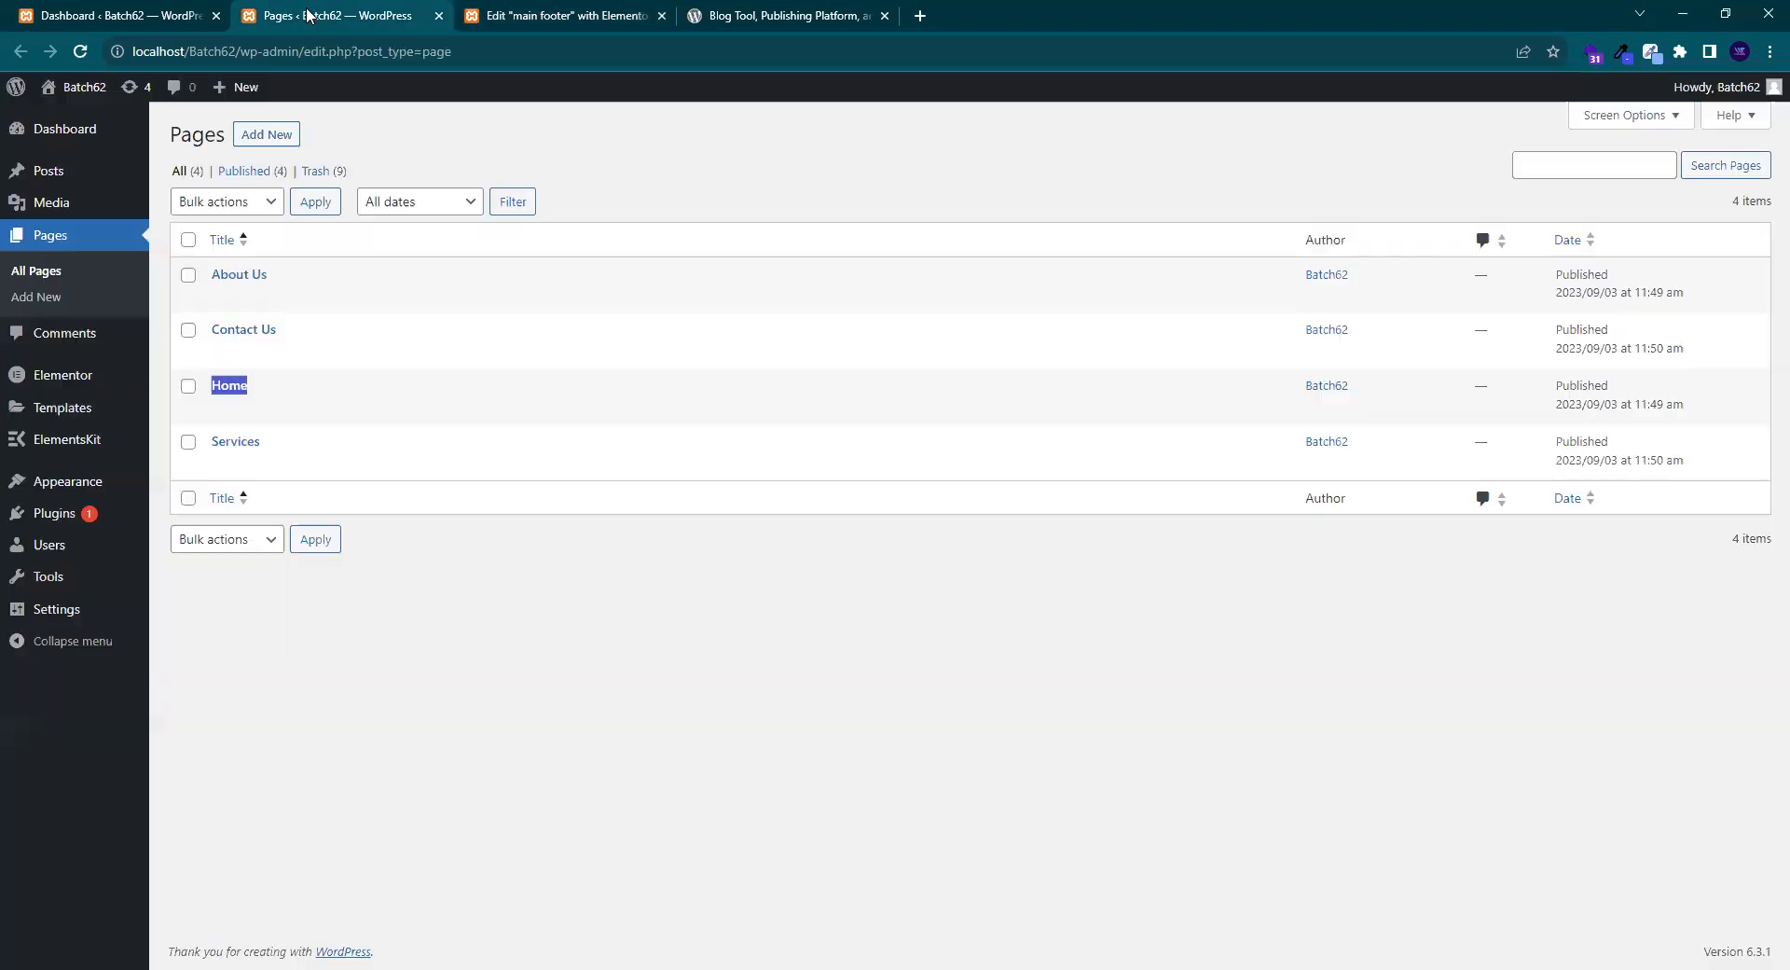
left_click_drag(269, 274, 216, 277)
left_click_drag(272, 445, 213, 448)
left_click(550, 16)
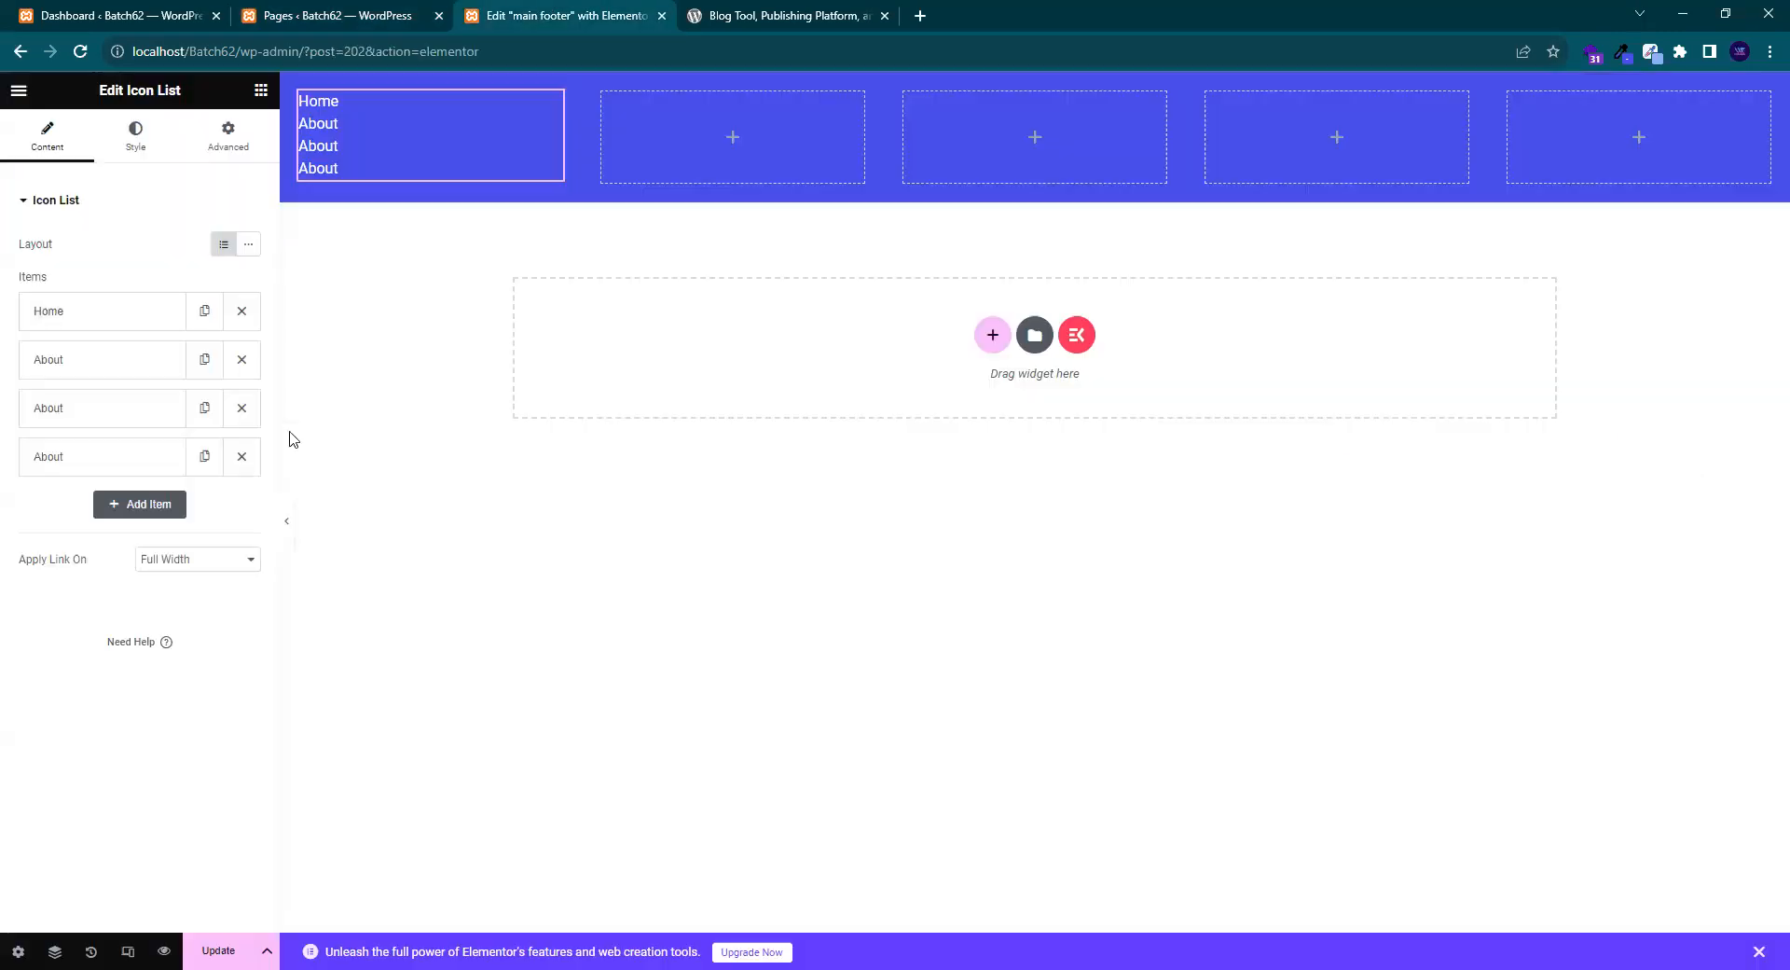
- Rename the third item to 'Services' and link it to the Services page
left_click(106, 422)
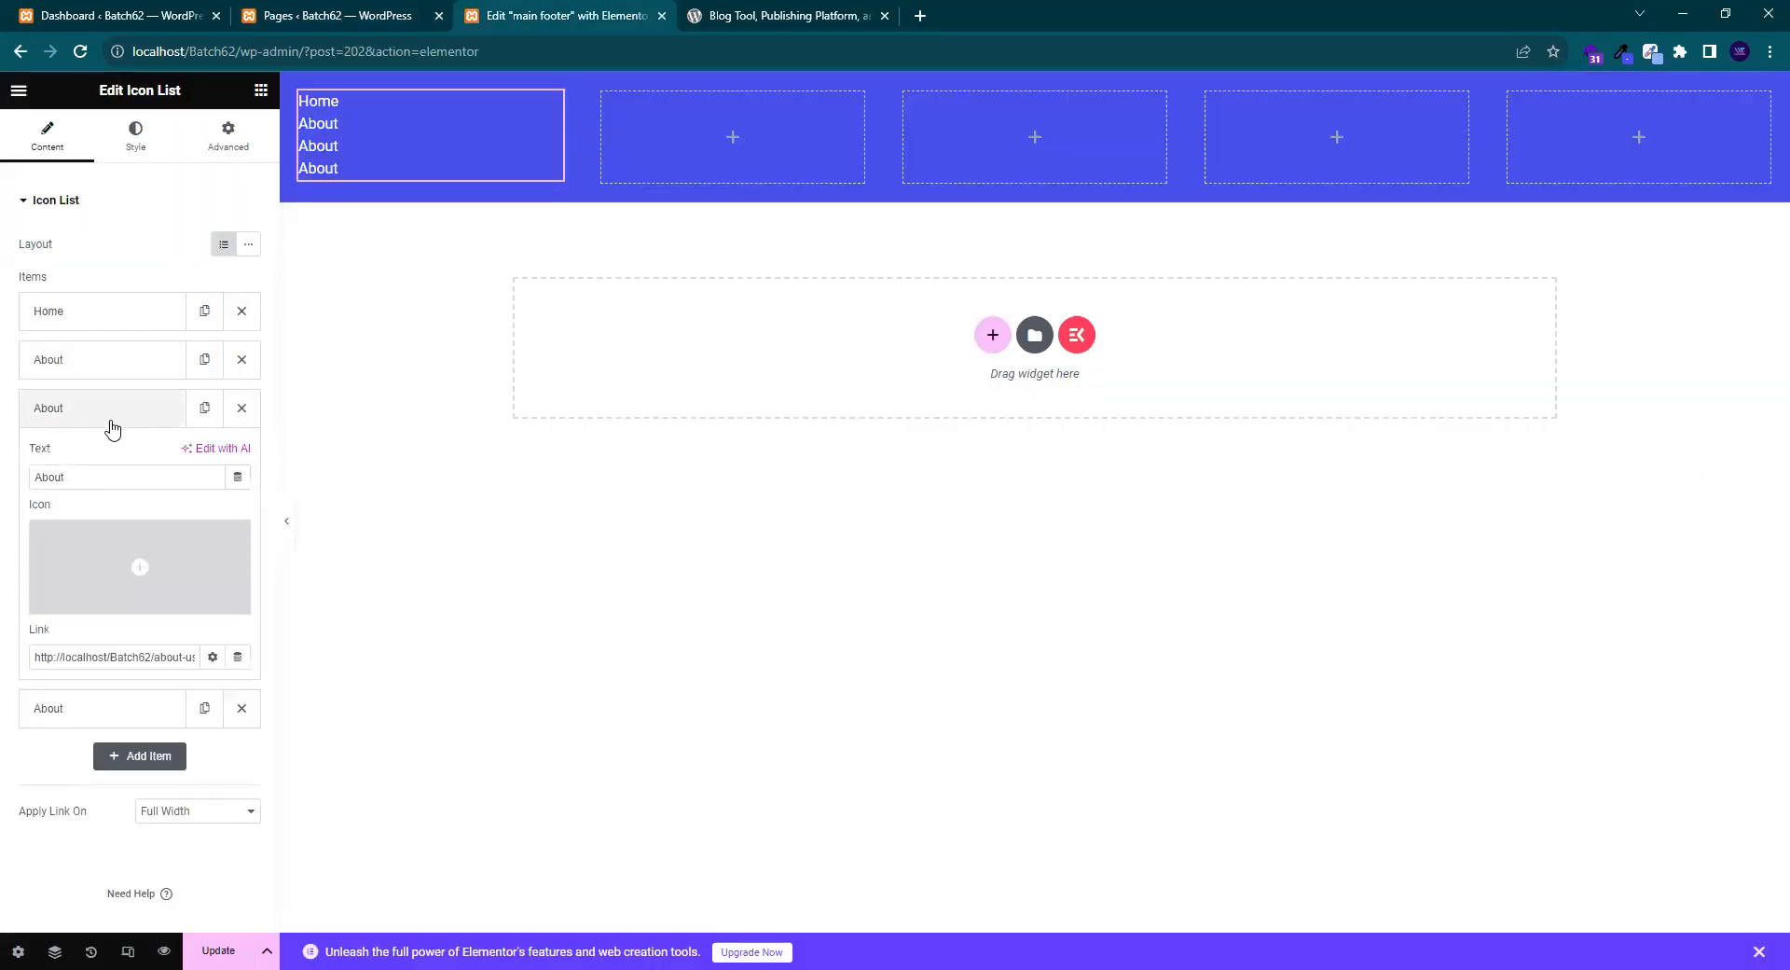
left_click_drag(105, 476, 3, 496)
type("Services")
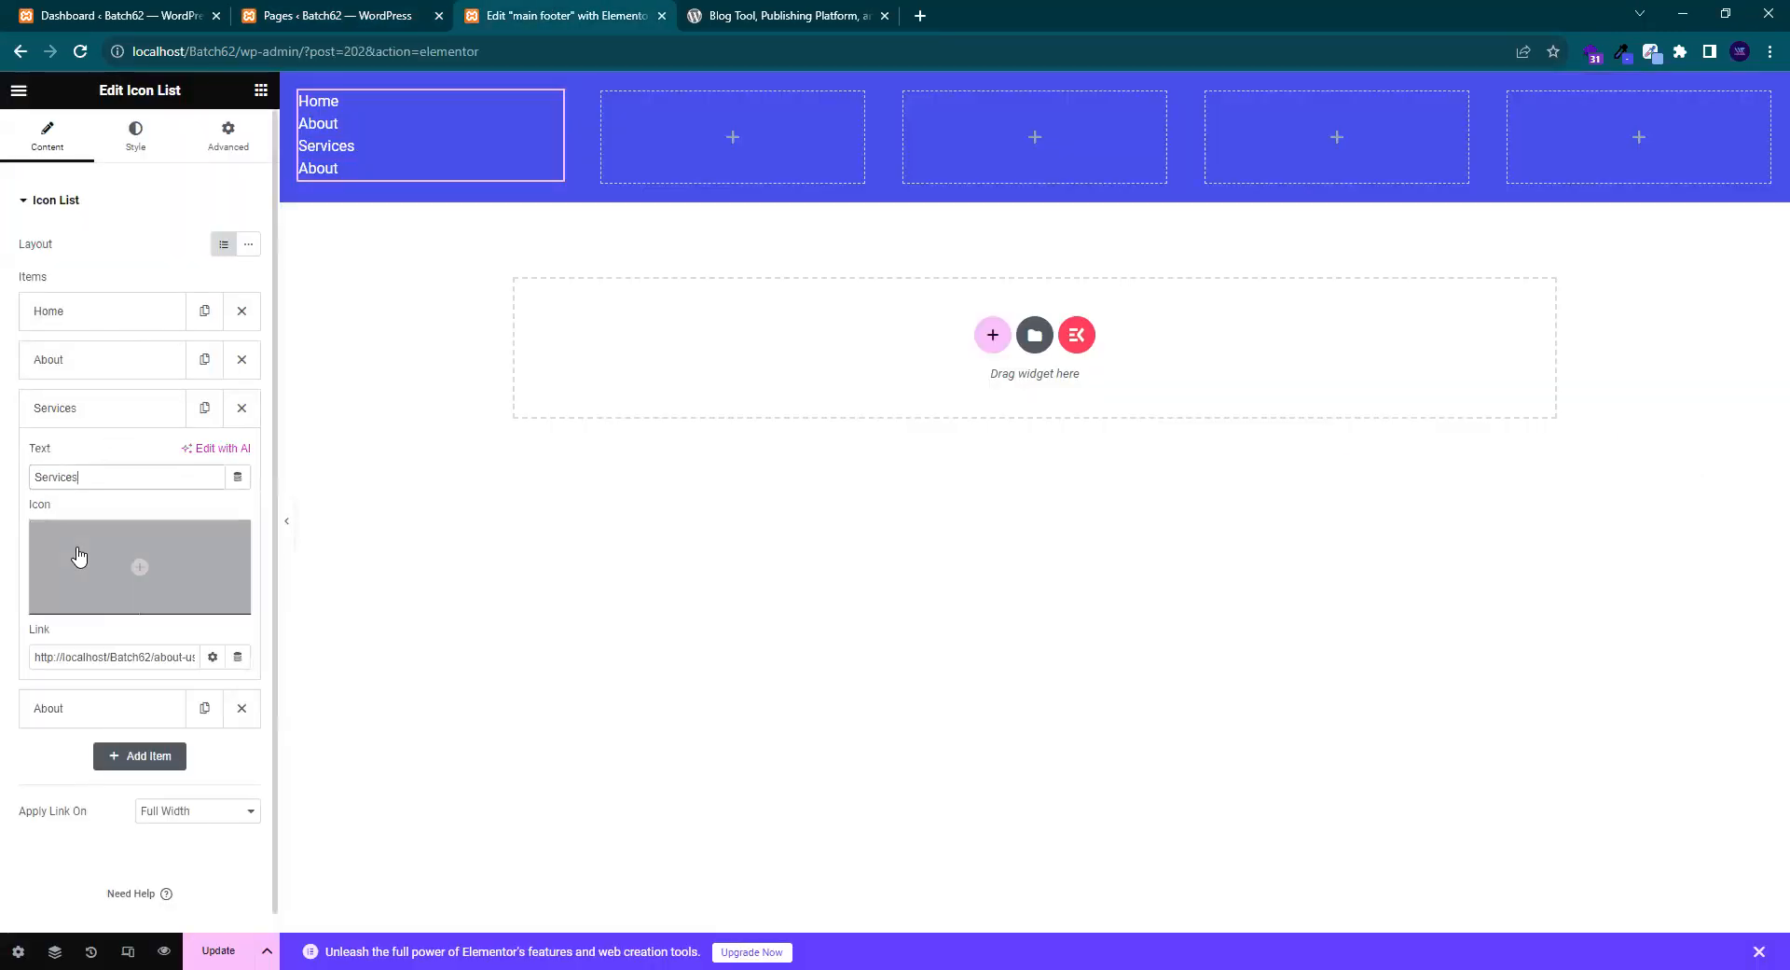
triple_click(146, 657)
key("BackSpace")
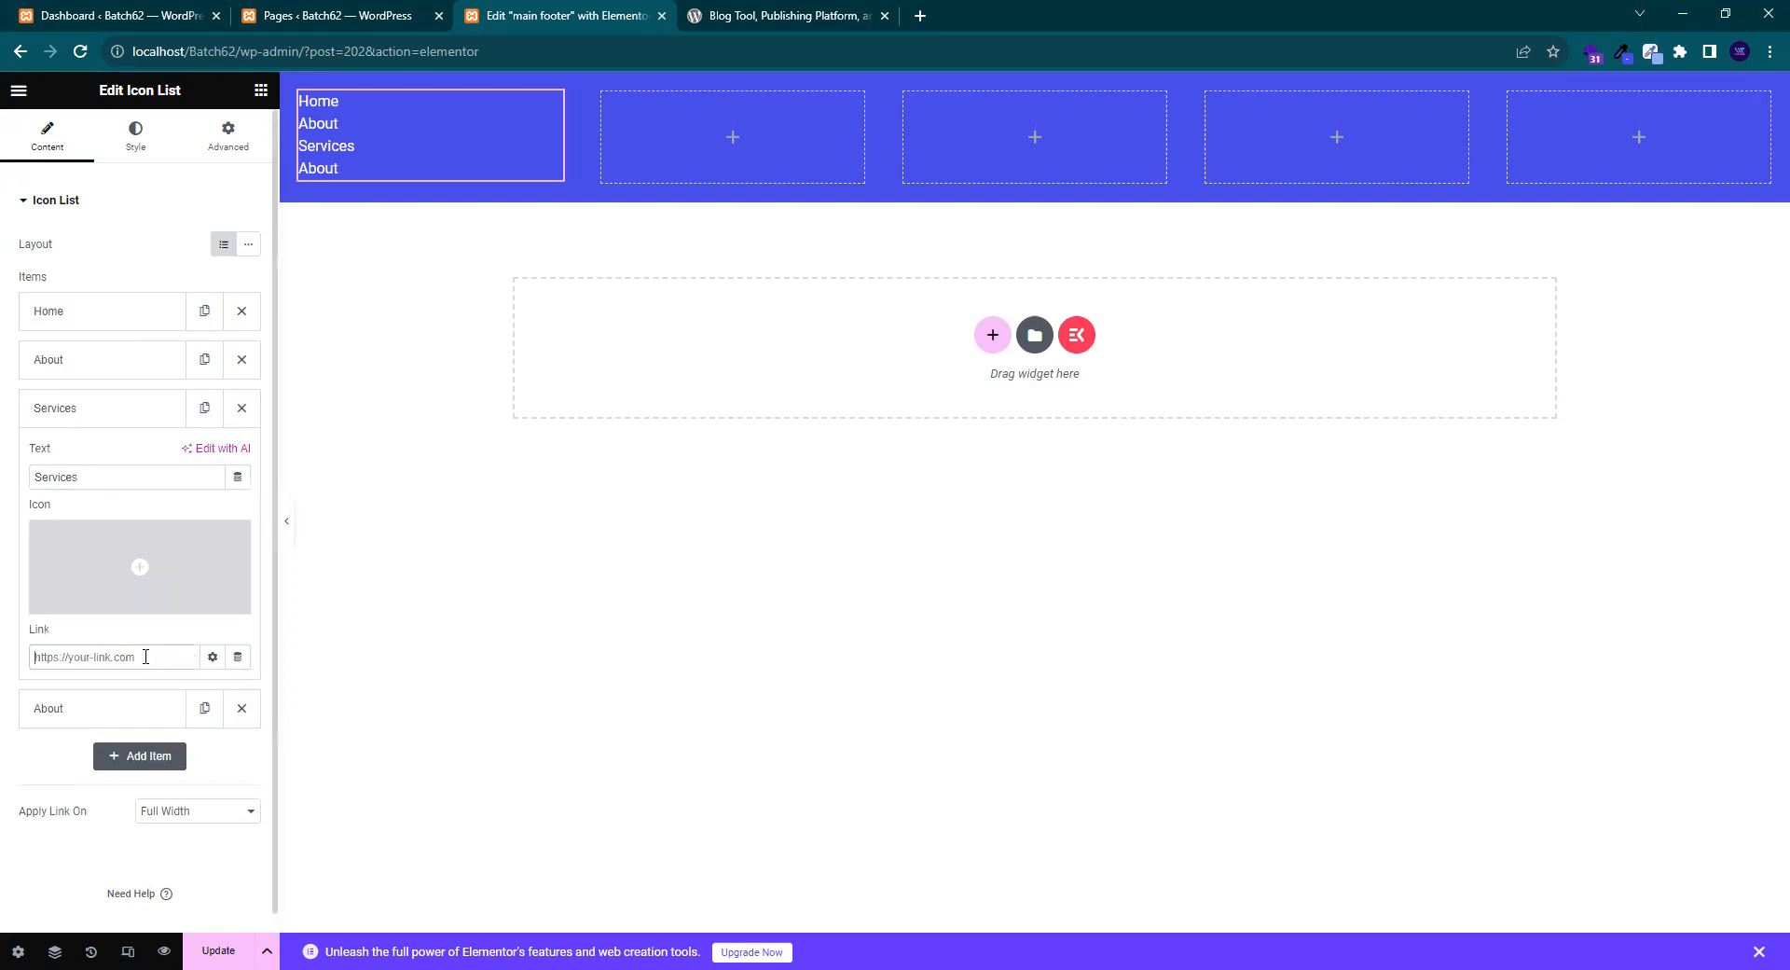
type("Services")
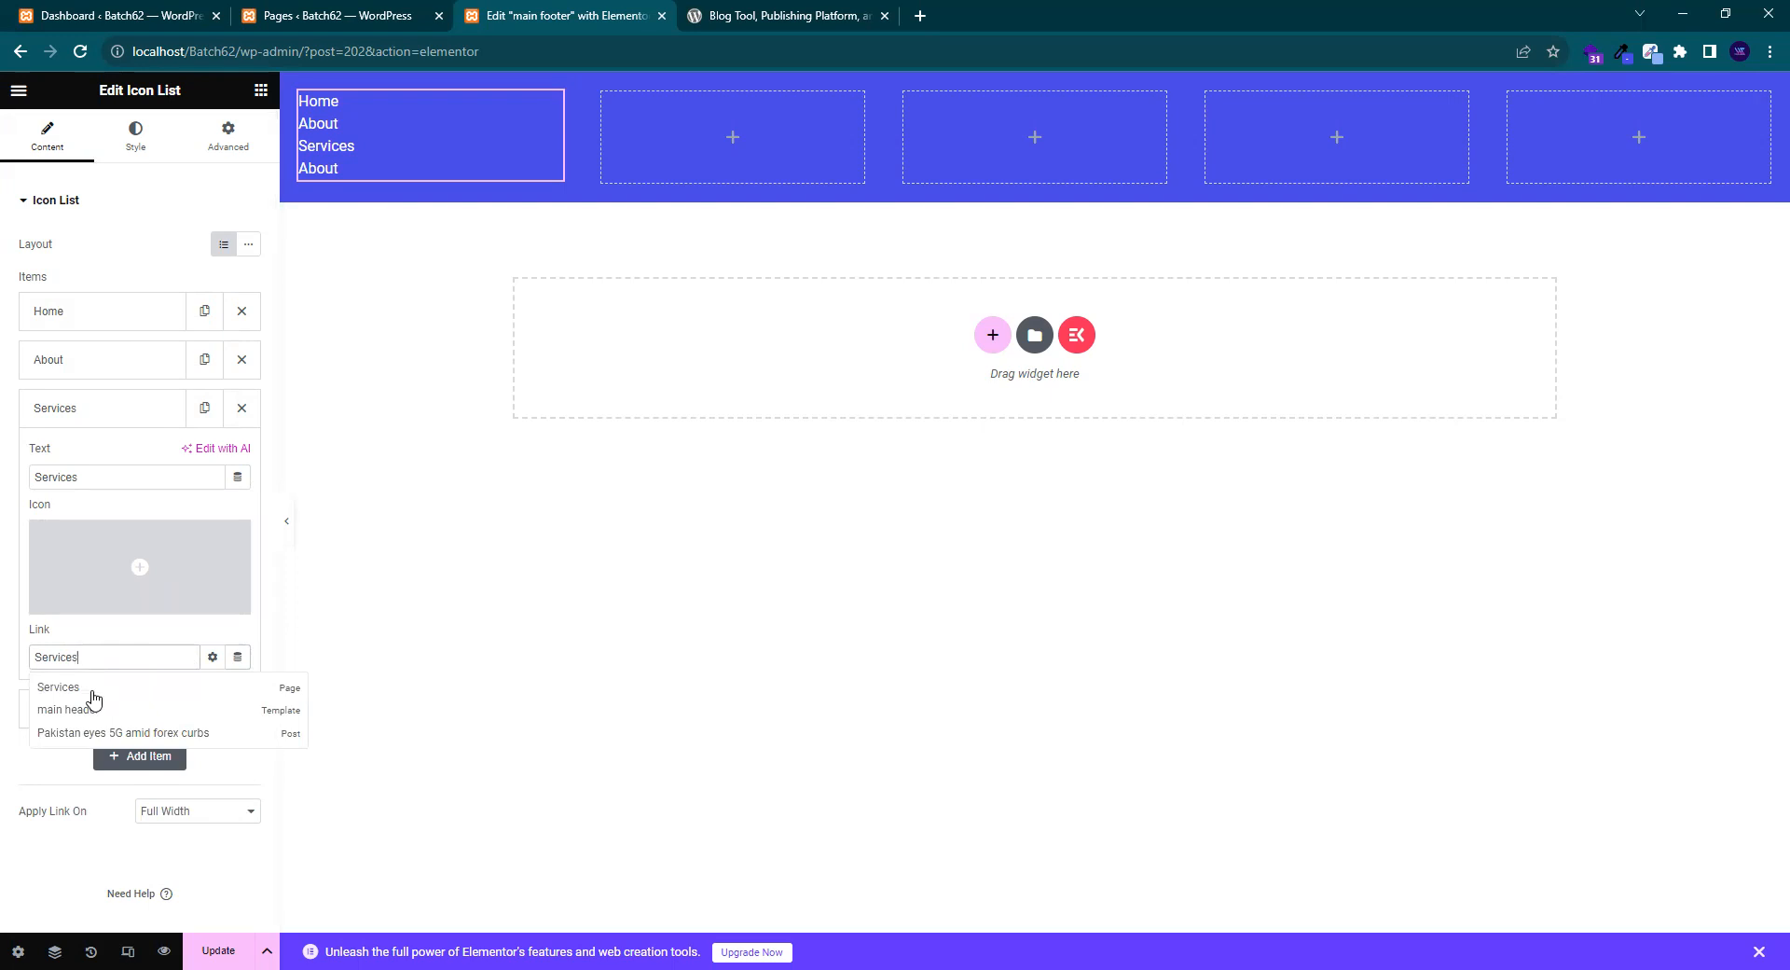
left_click(93, 692)
left_click(119, 408)
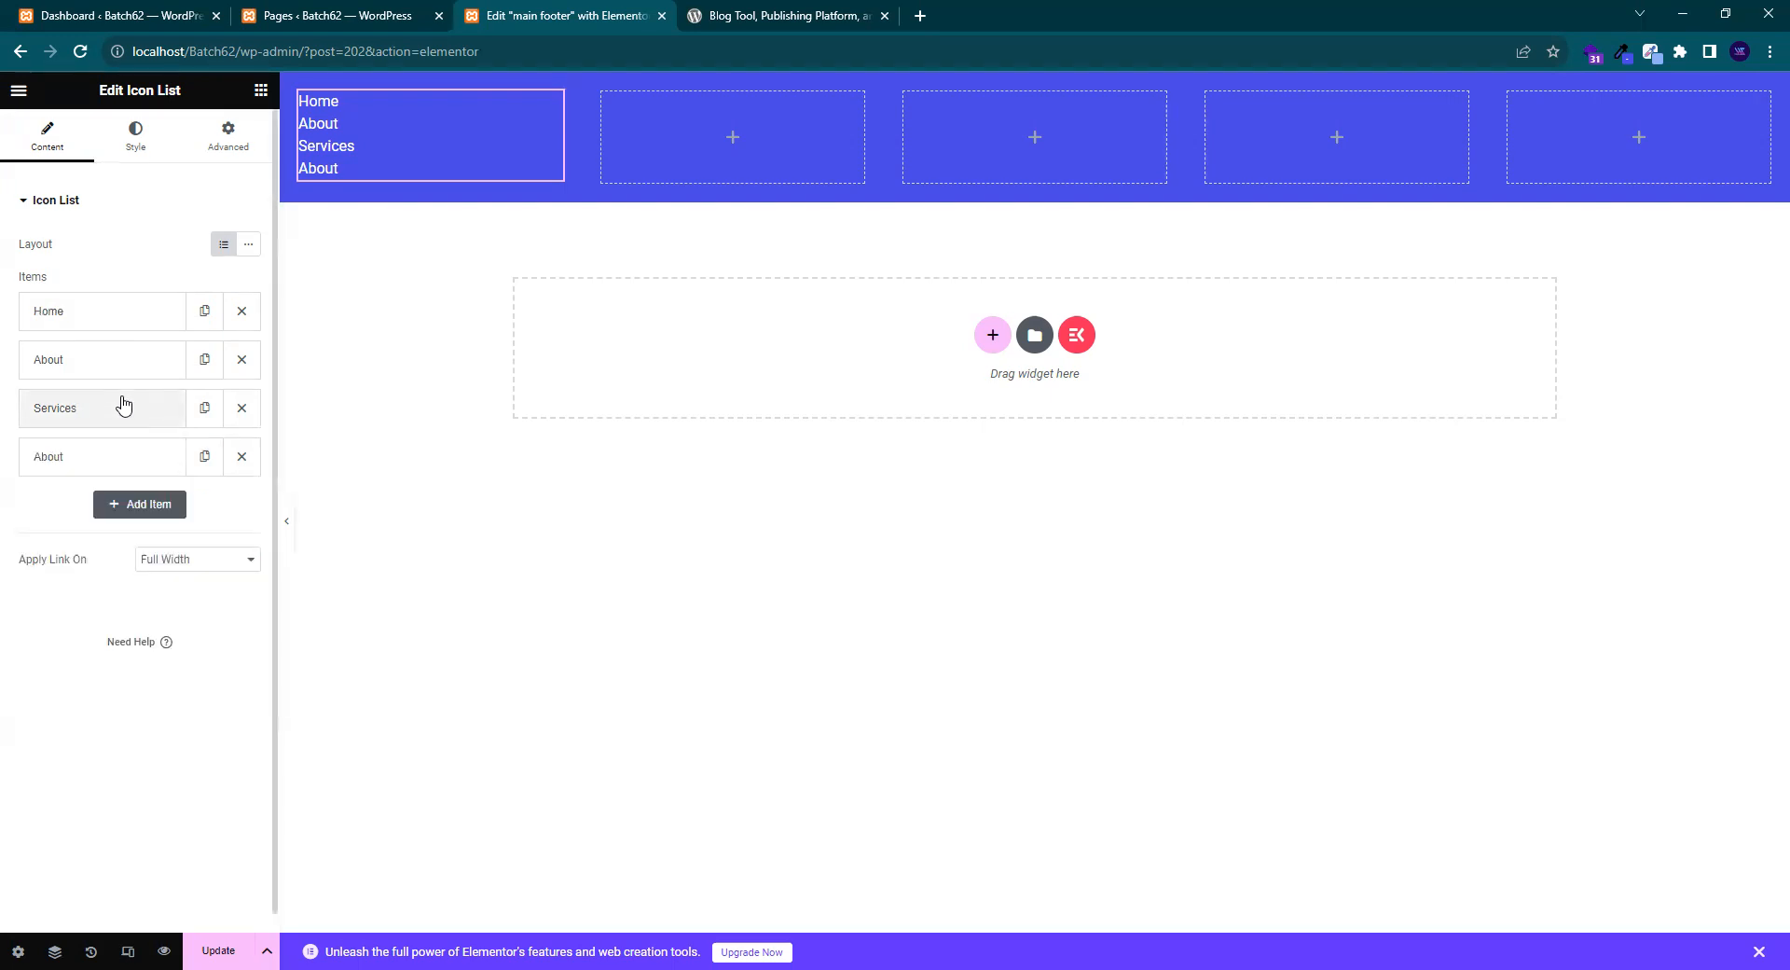
- Rename the fourth item to 'Contact Us' and link it to the Contact Us page
left_click(317, 8)
left_click_drag(279, 330, 209, 329)
key("ctrl+c")
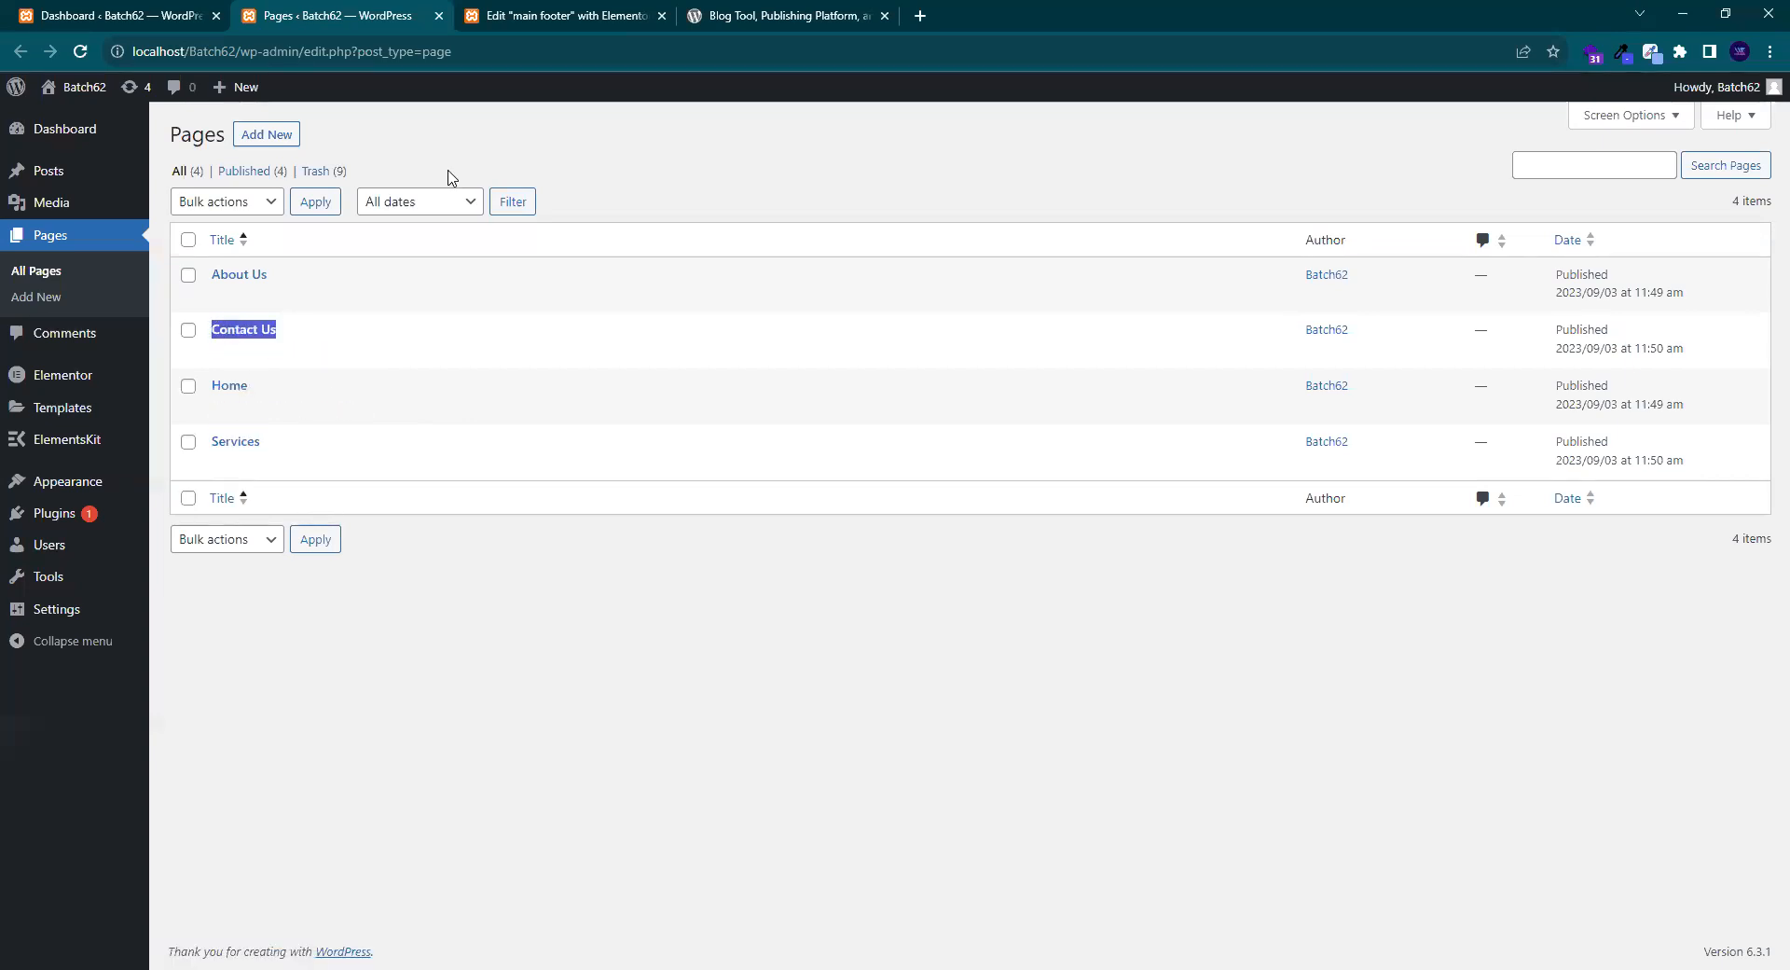
left_click(476, 13)
left_click(76, 467)
left_click(96, 531)
key("ctrl+a")
key("ctrl+v")
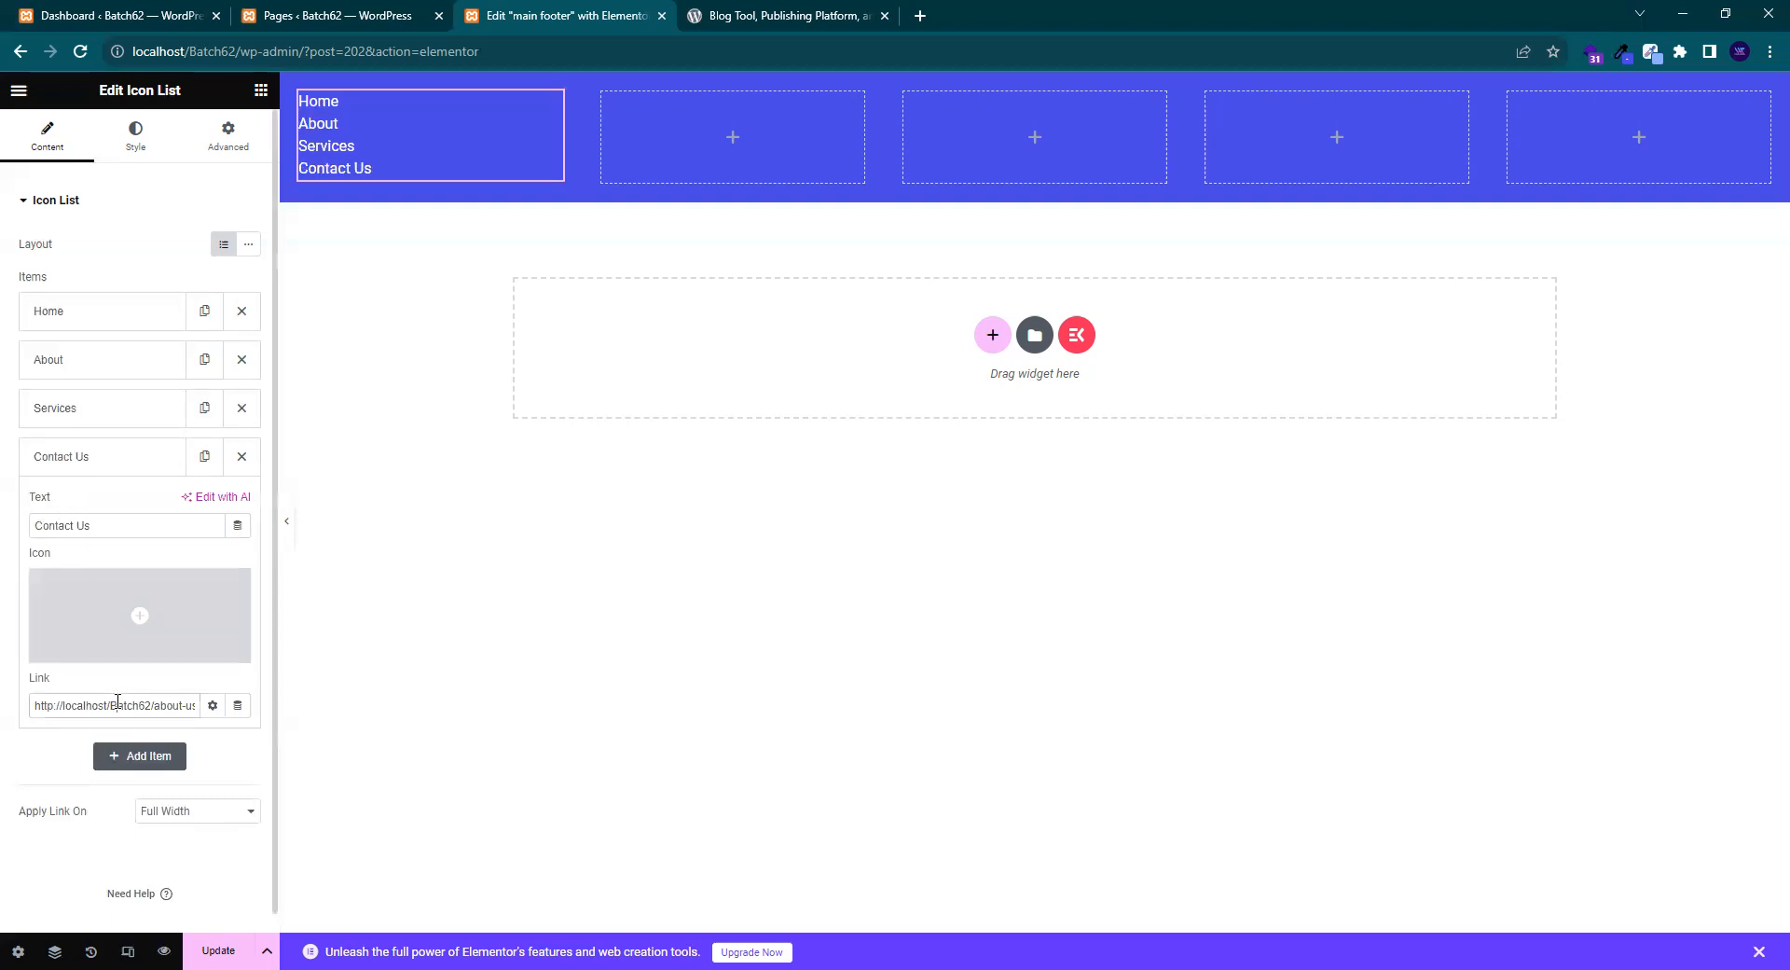
left_click(119, 700)
key("ctrl+a")
key("BackSpace")
key("ctrl+v")
left_click(108, 737)
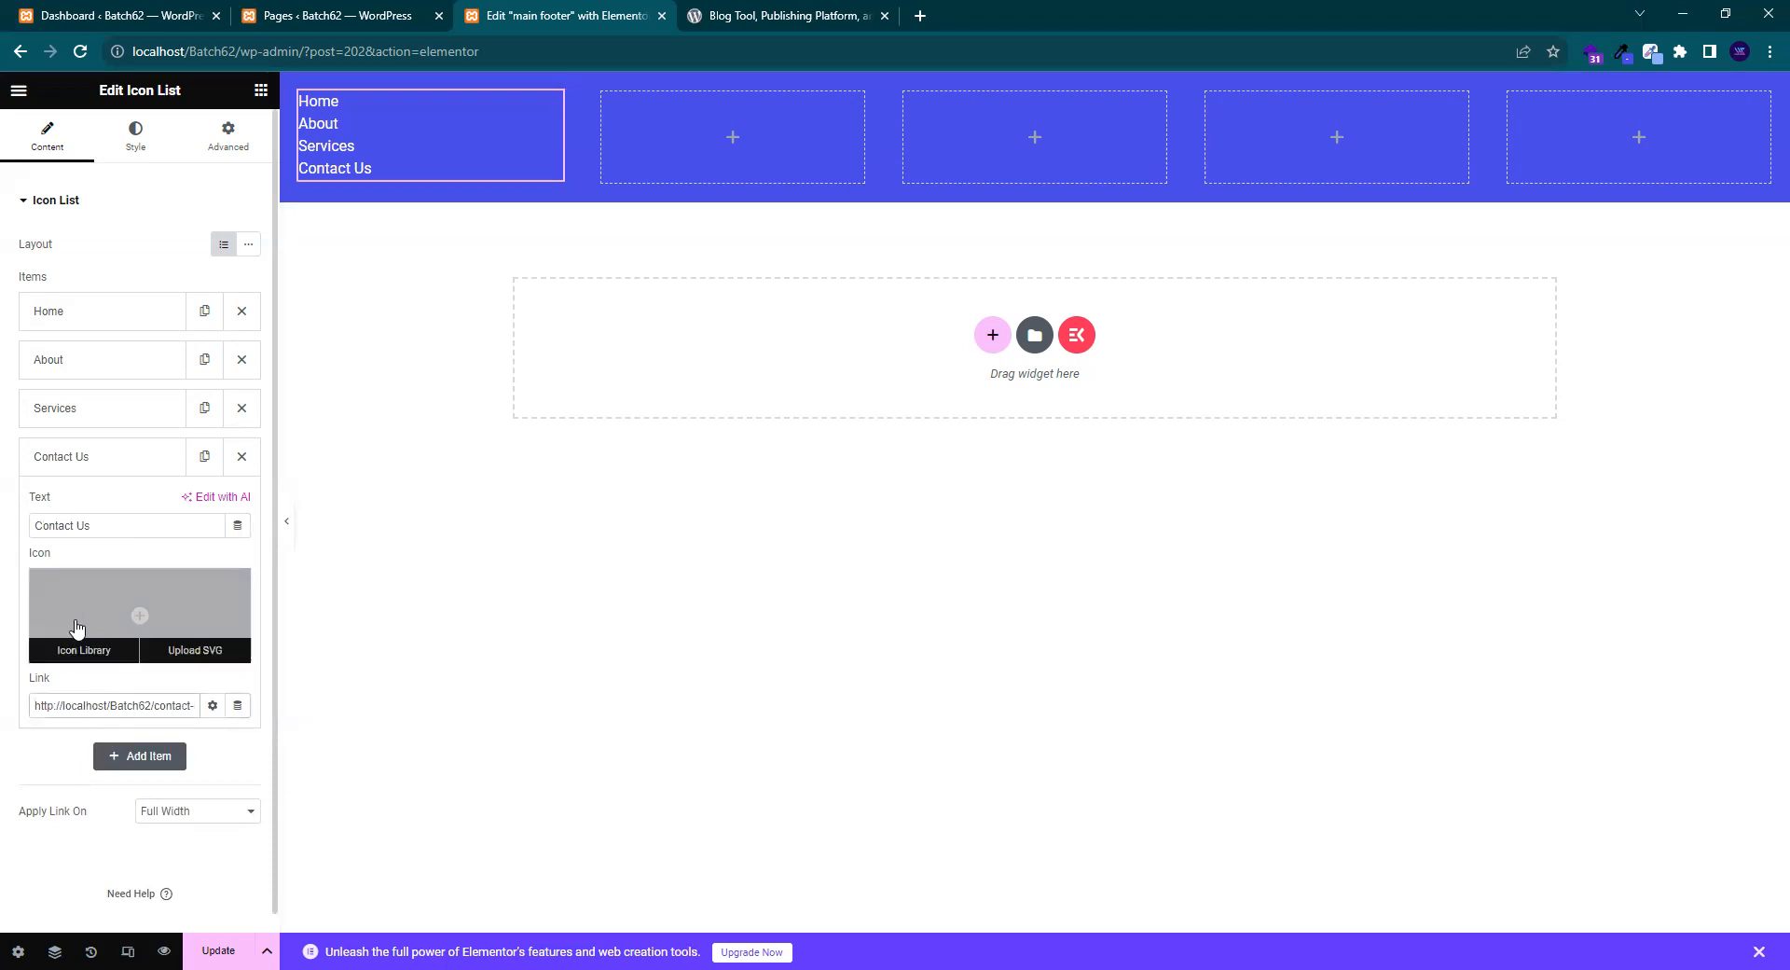
left_click(94, 457)
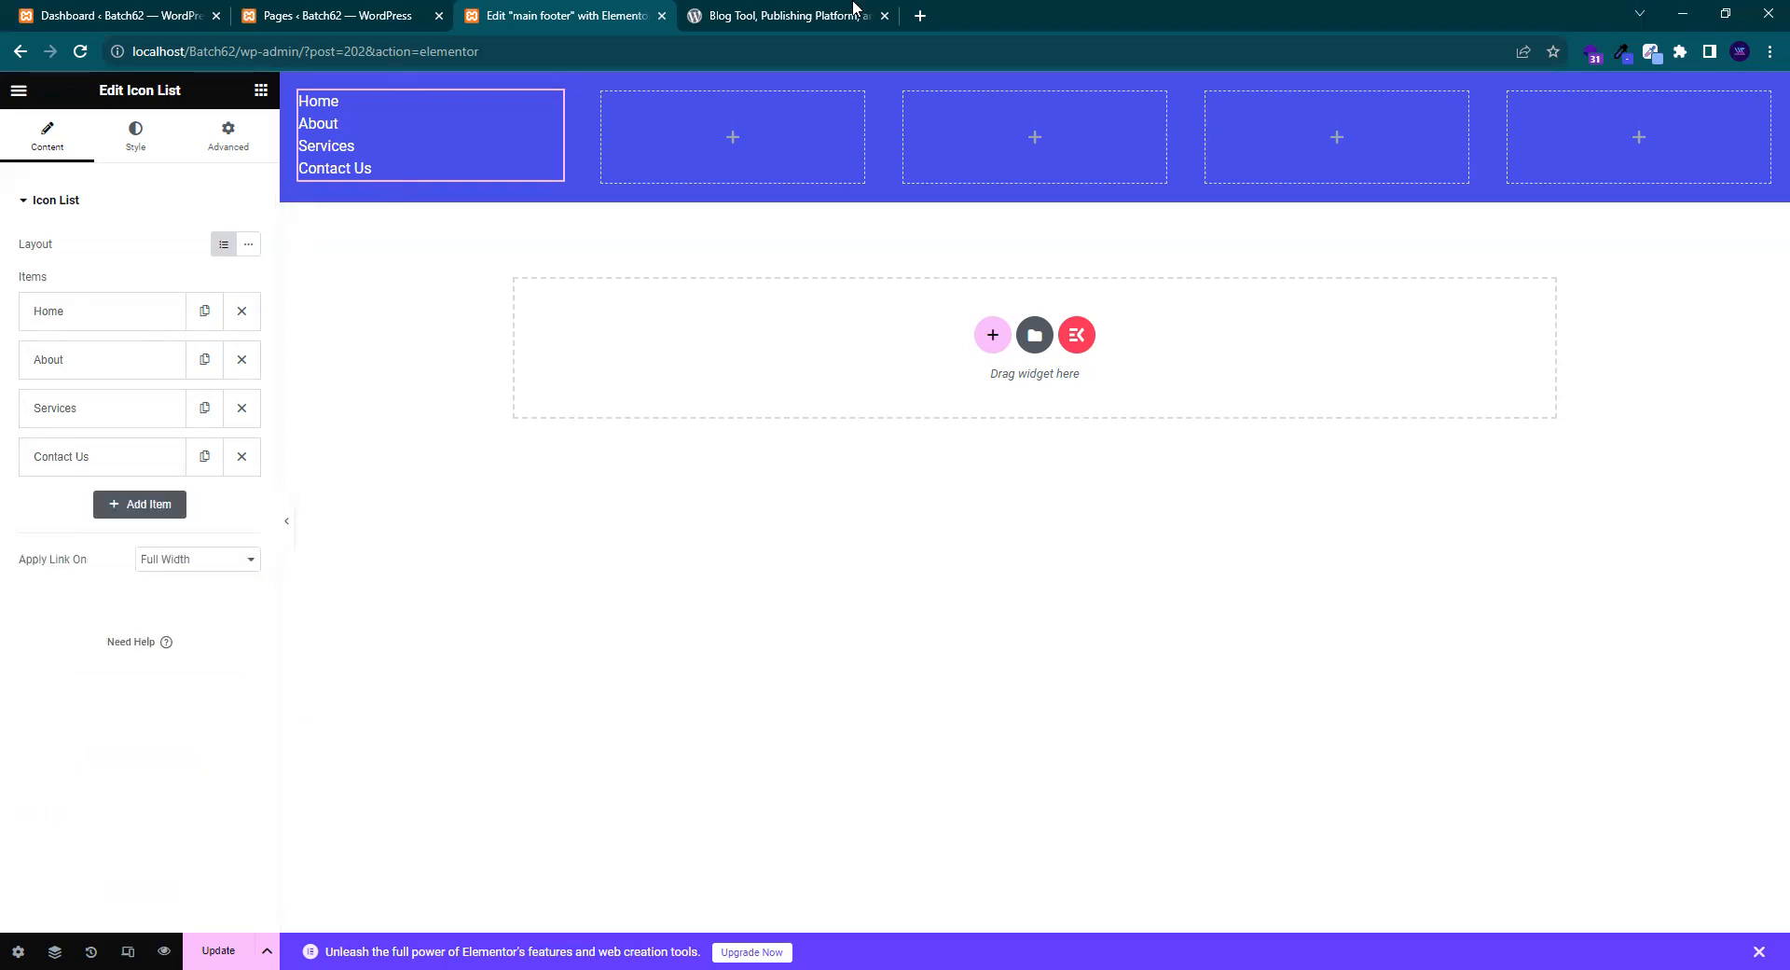
key("ctrl+Tab")
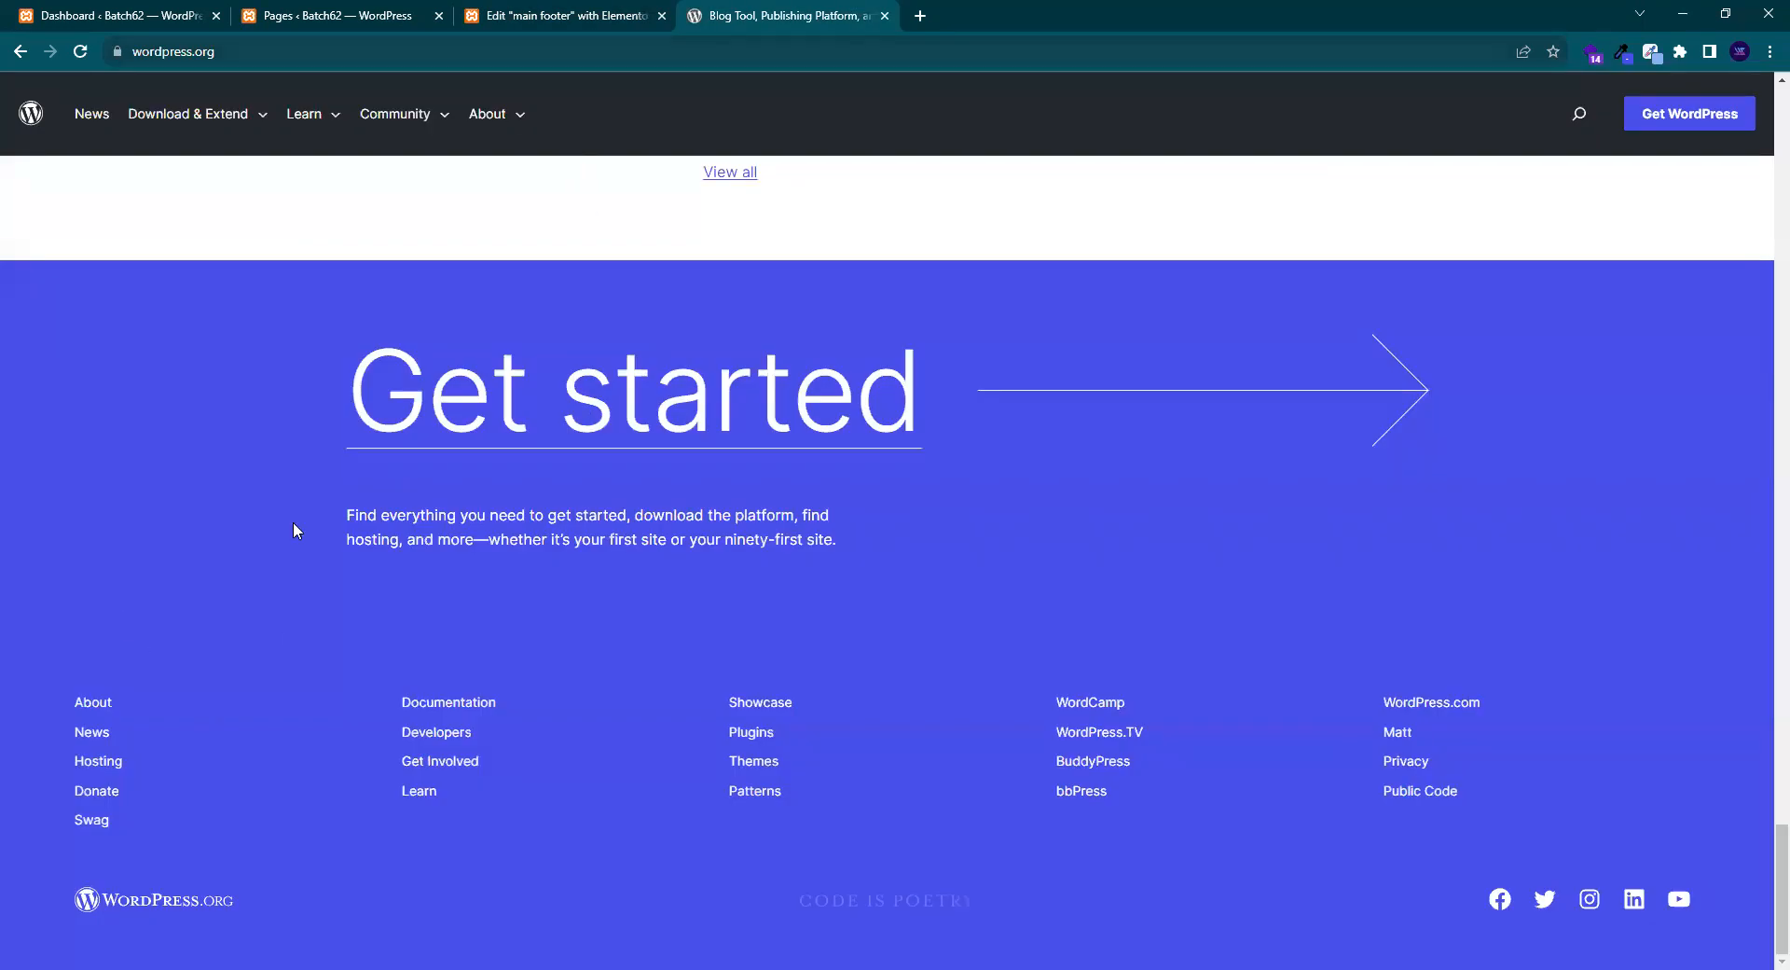
key("ctrl+shift+Tab")
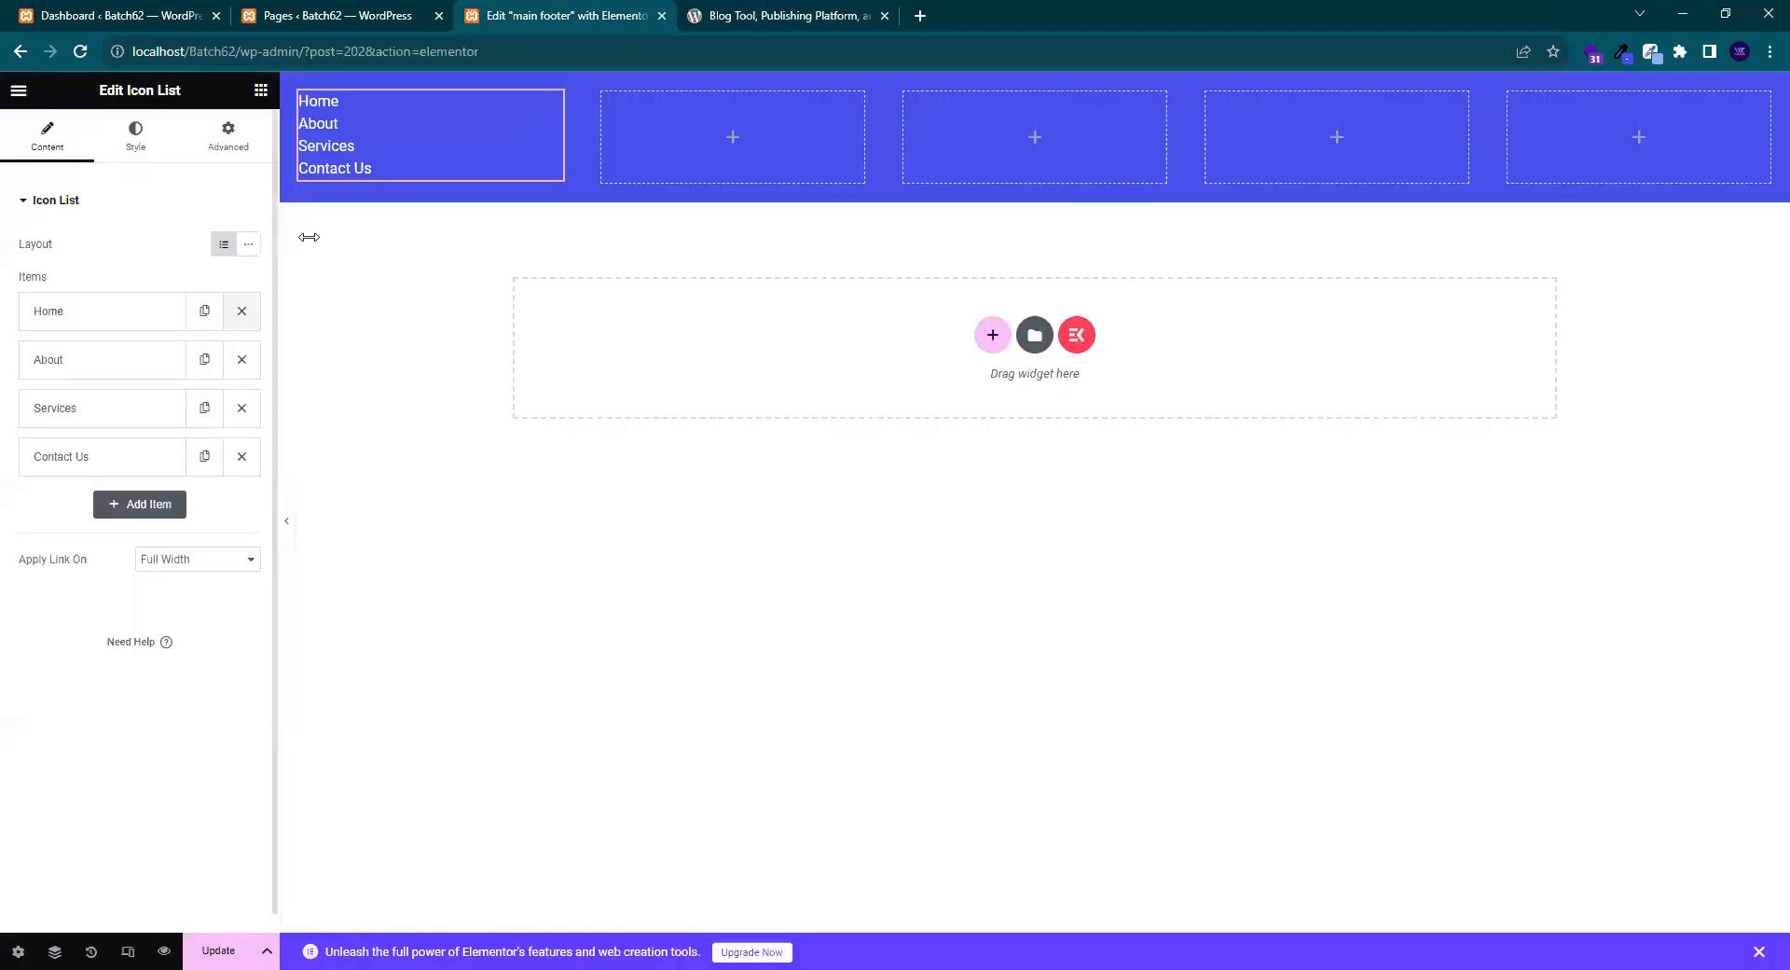
left_click(770, 15)
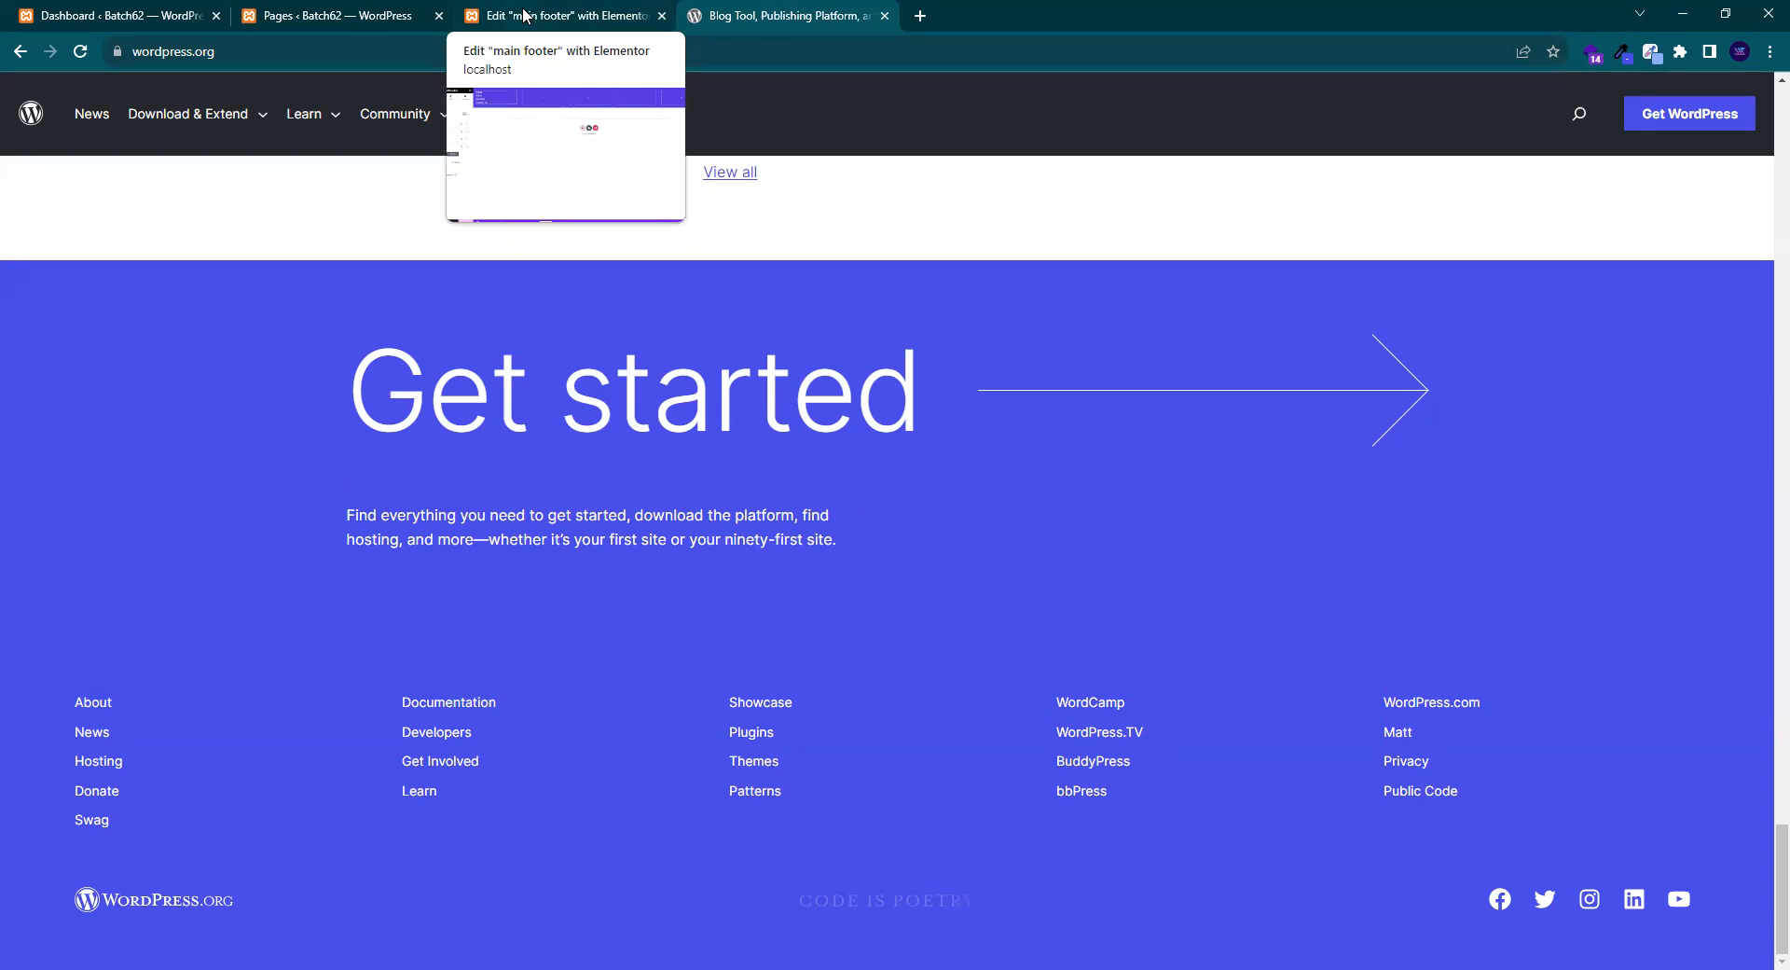
left_click(525, 15)
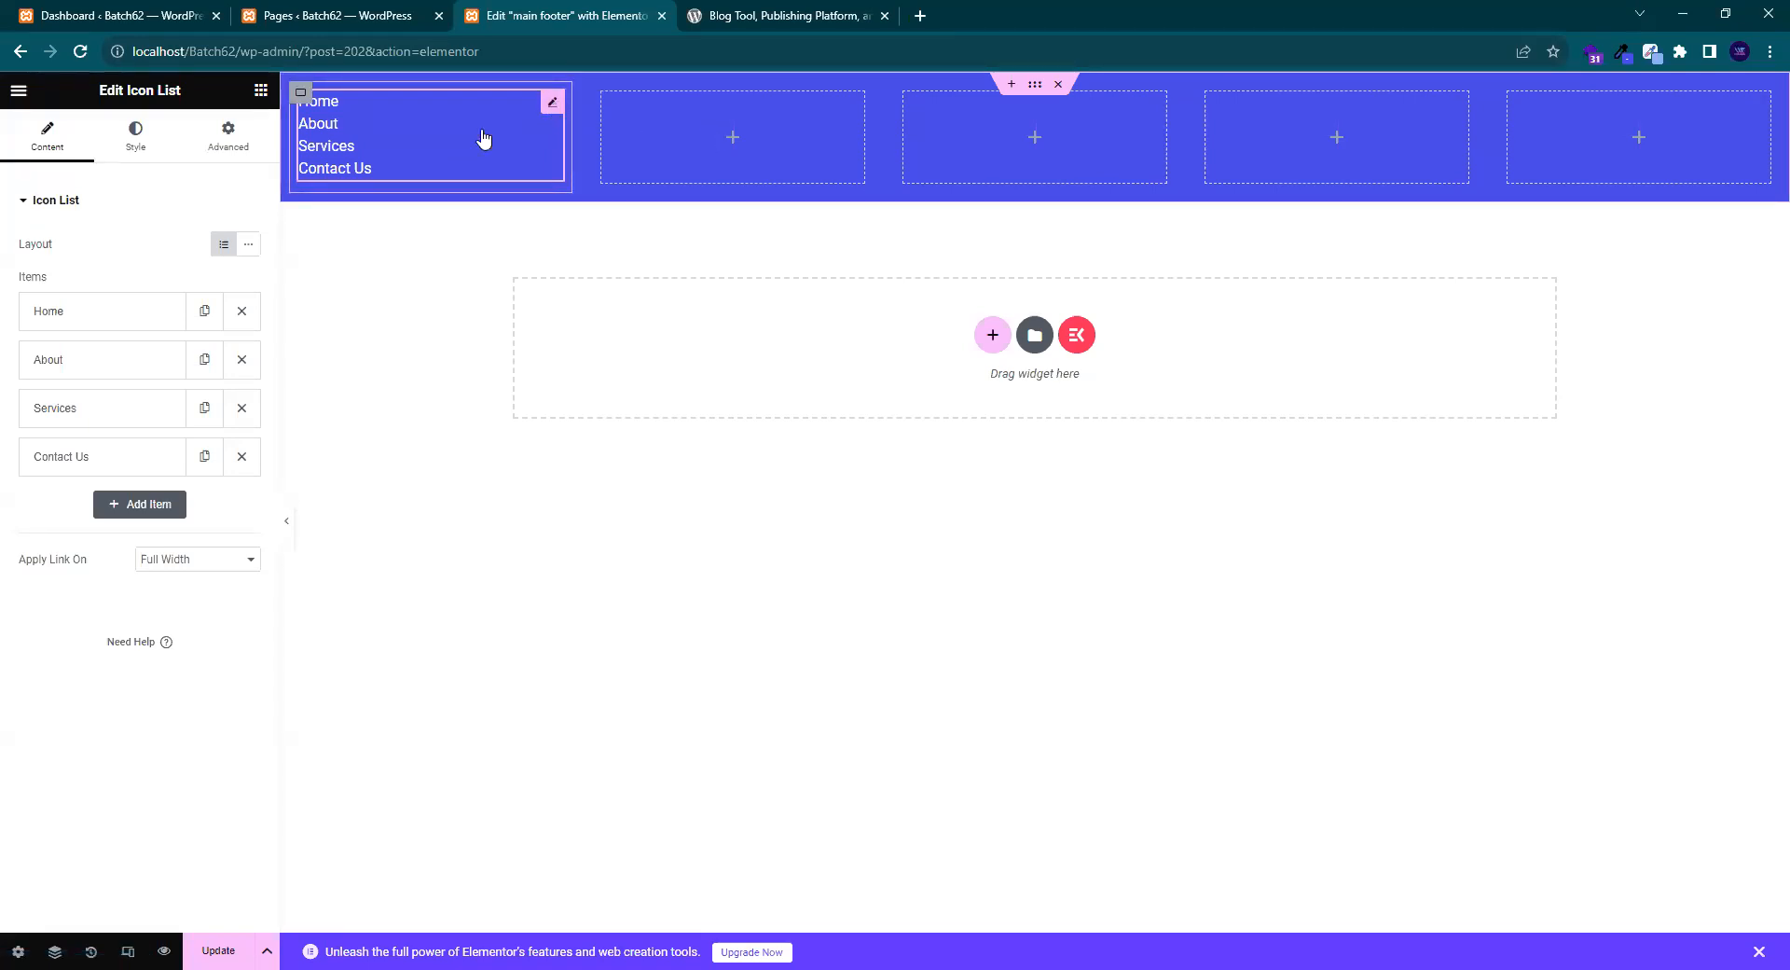
left_click(134, 147)
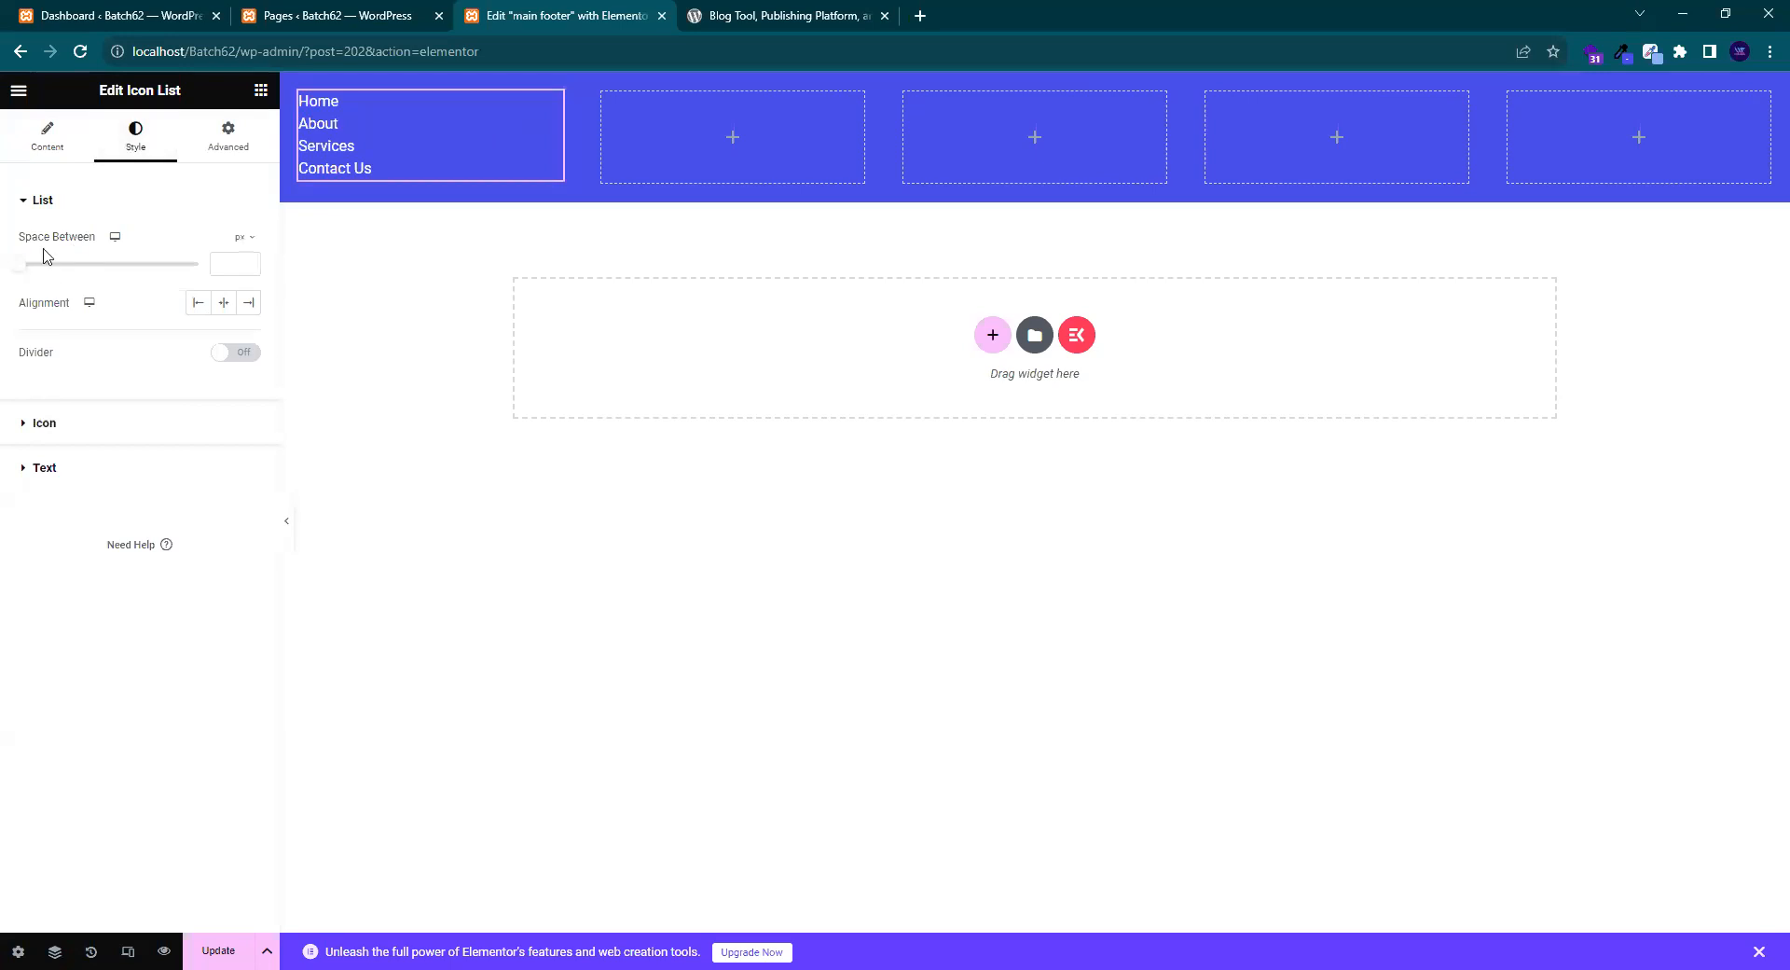
- Set the list's Space Between to 10 px and leave the divider switched off
left_click_drag(21, 270, 59, 272)
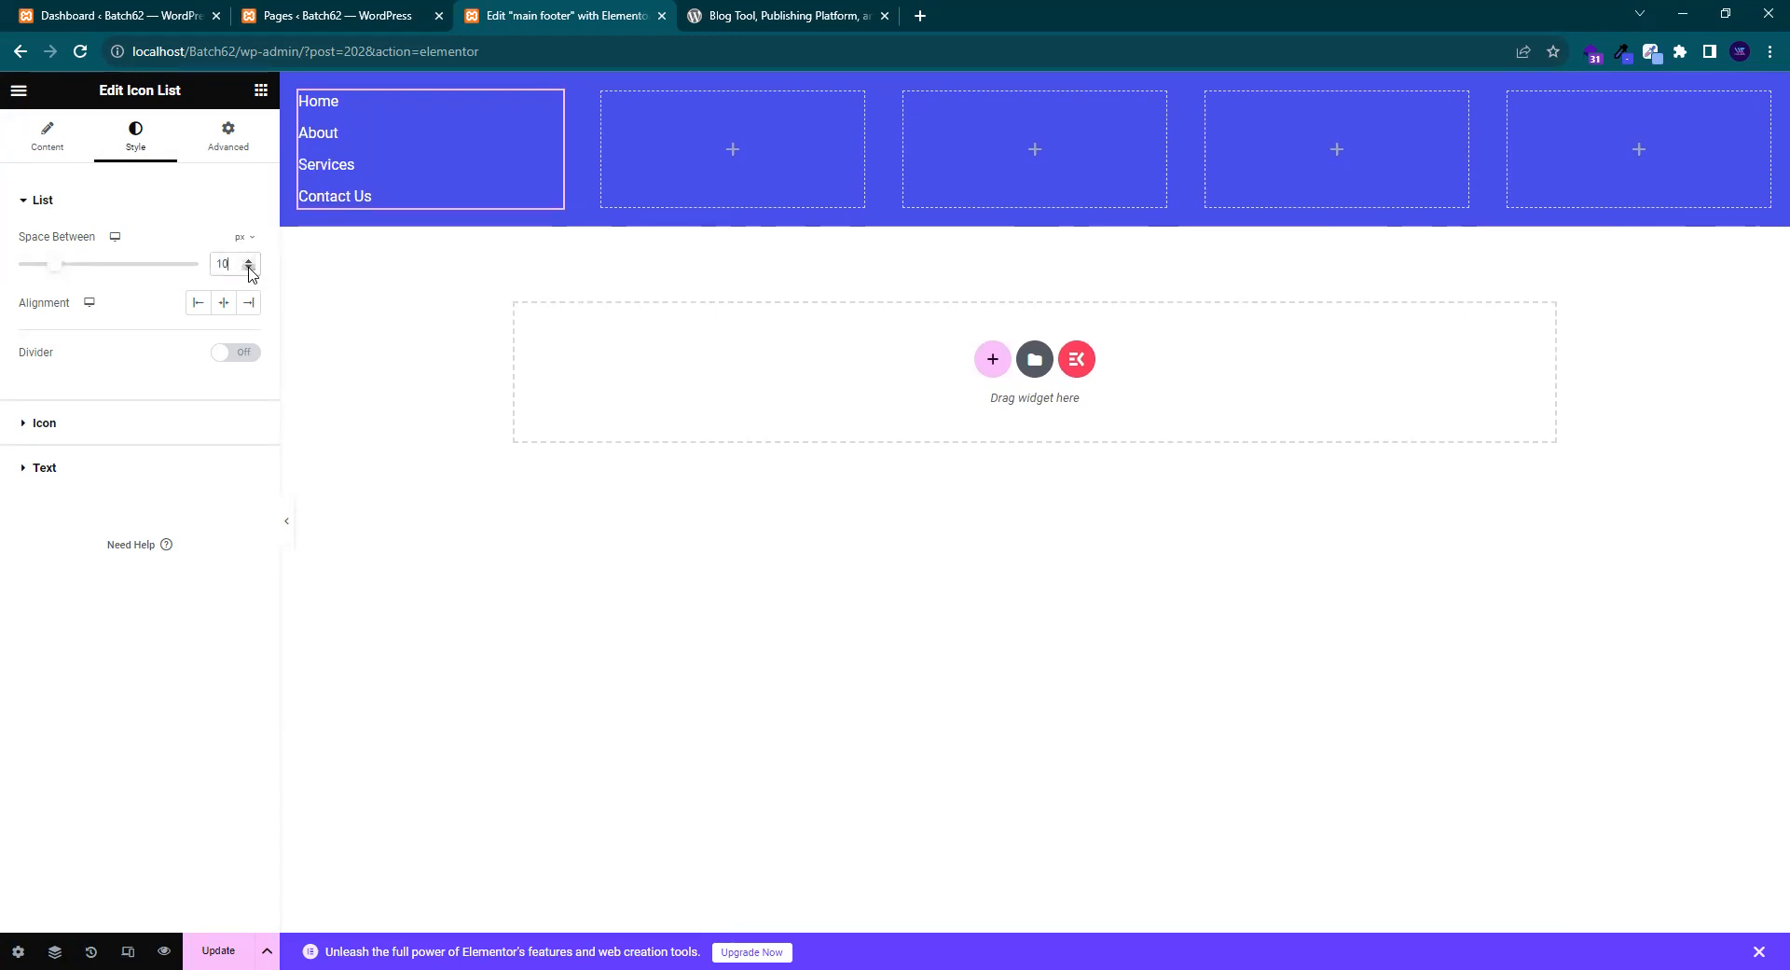
key("ctrl+Tab")
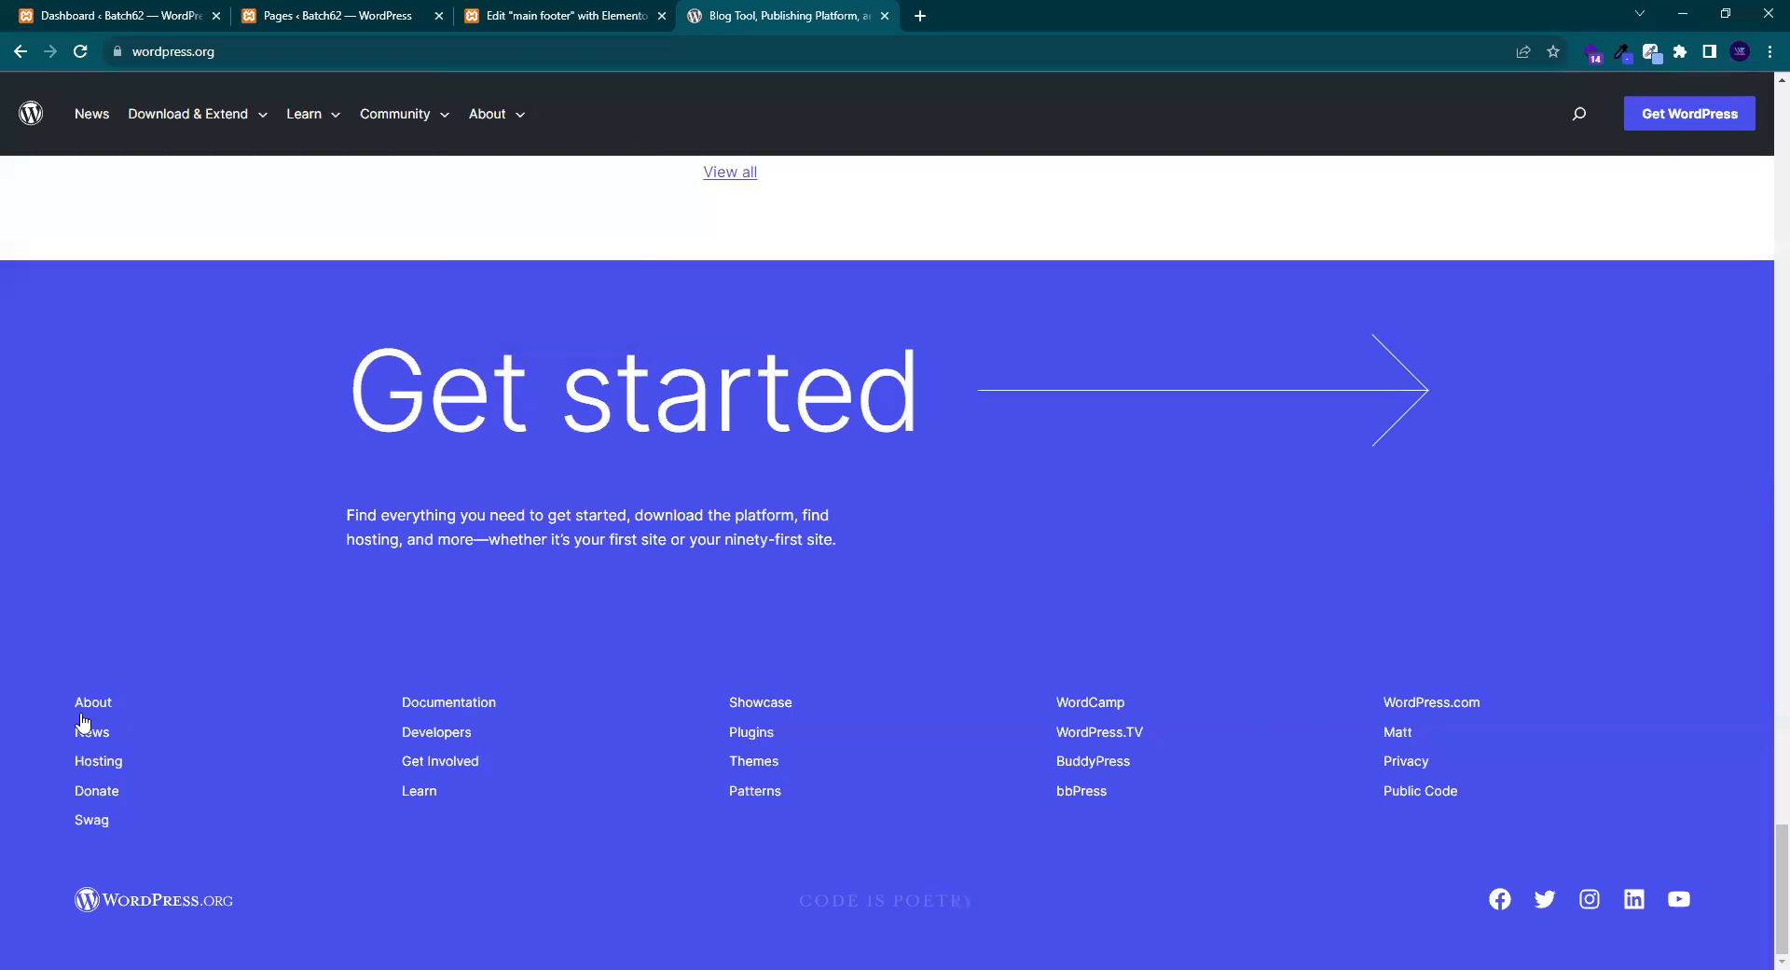
left_click(599, 12)
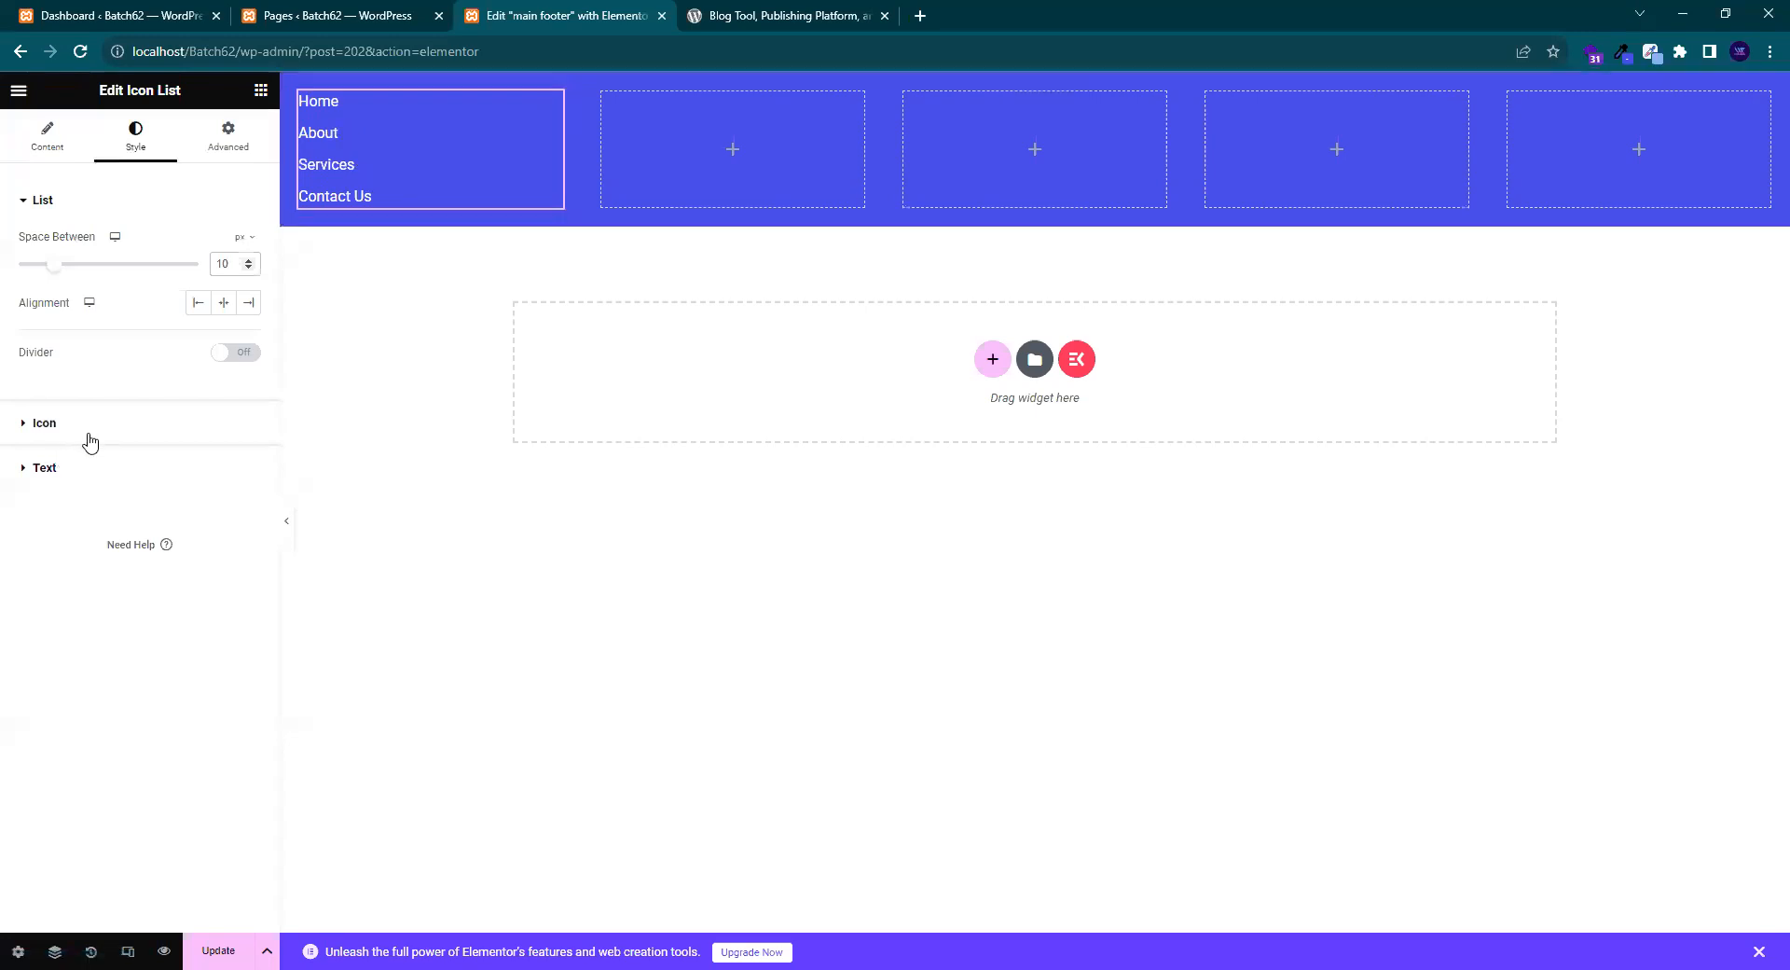
left_click(230, 358)
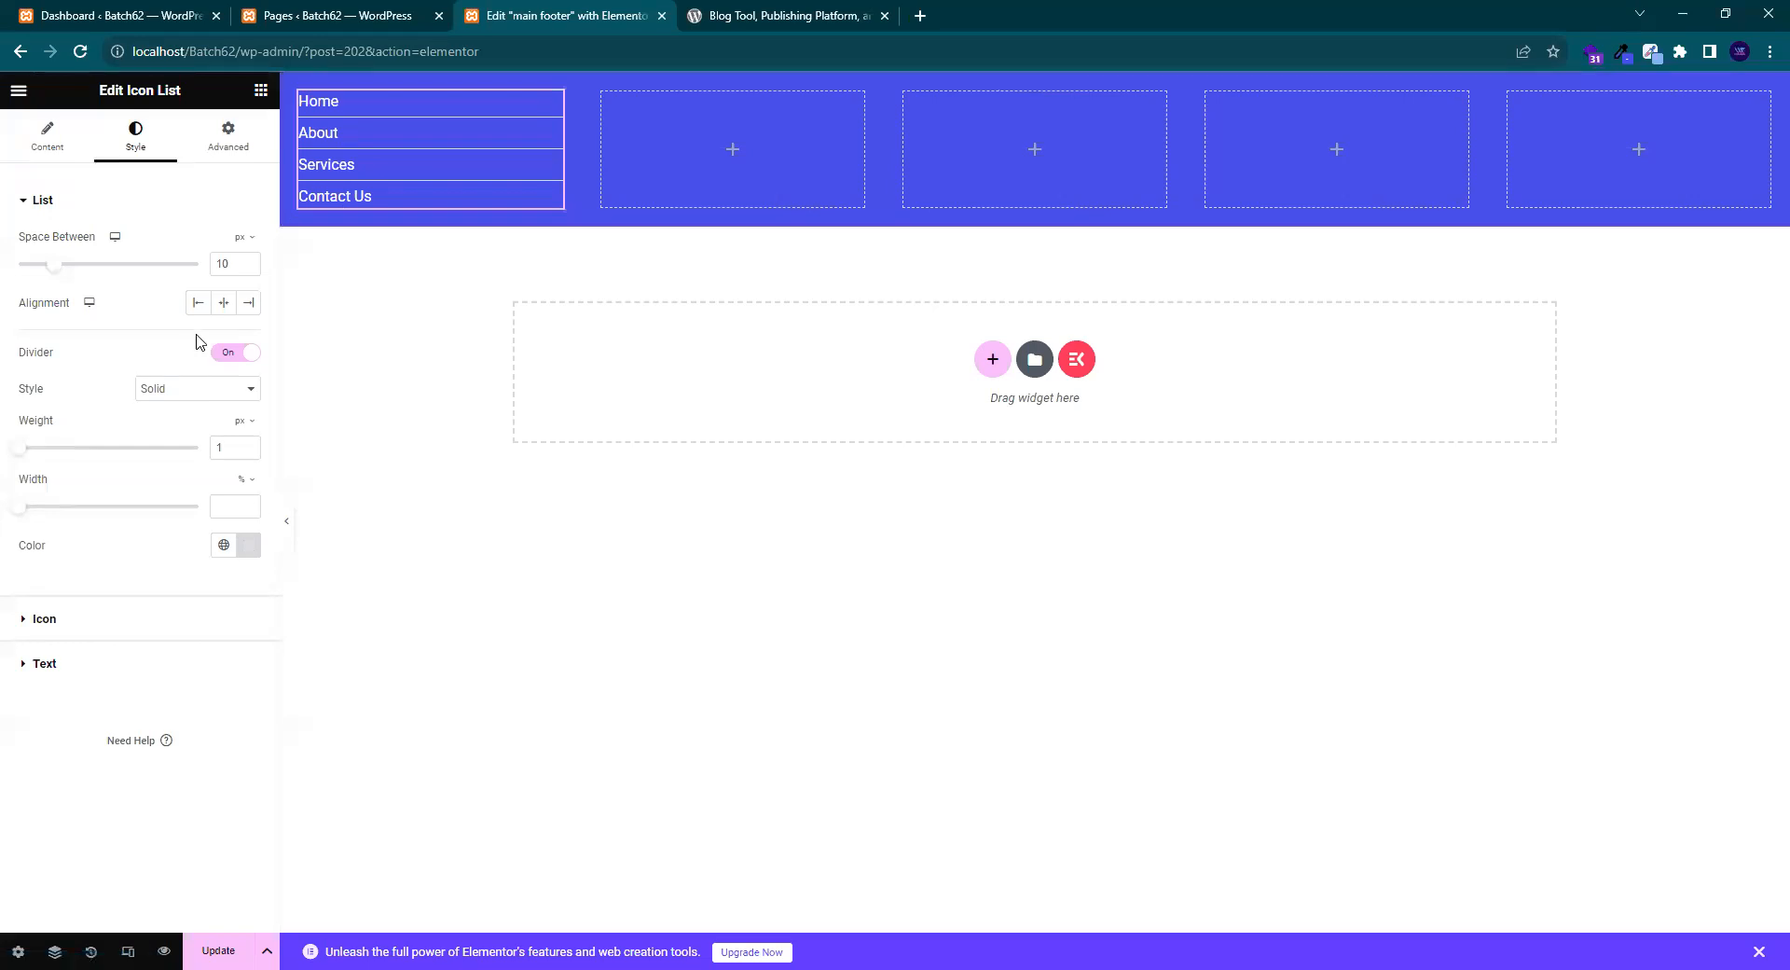
left_click(229, 356)
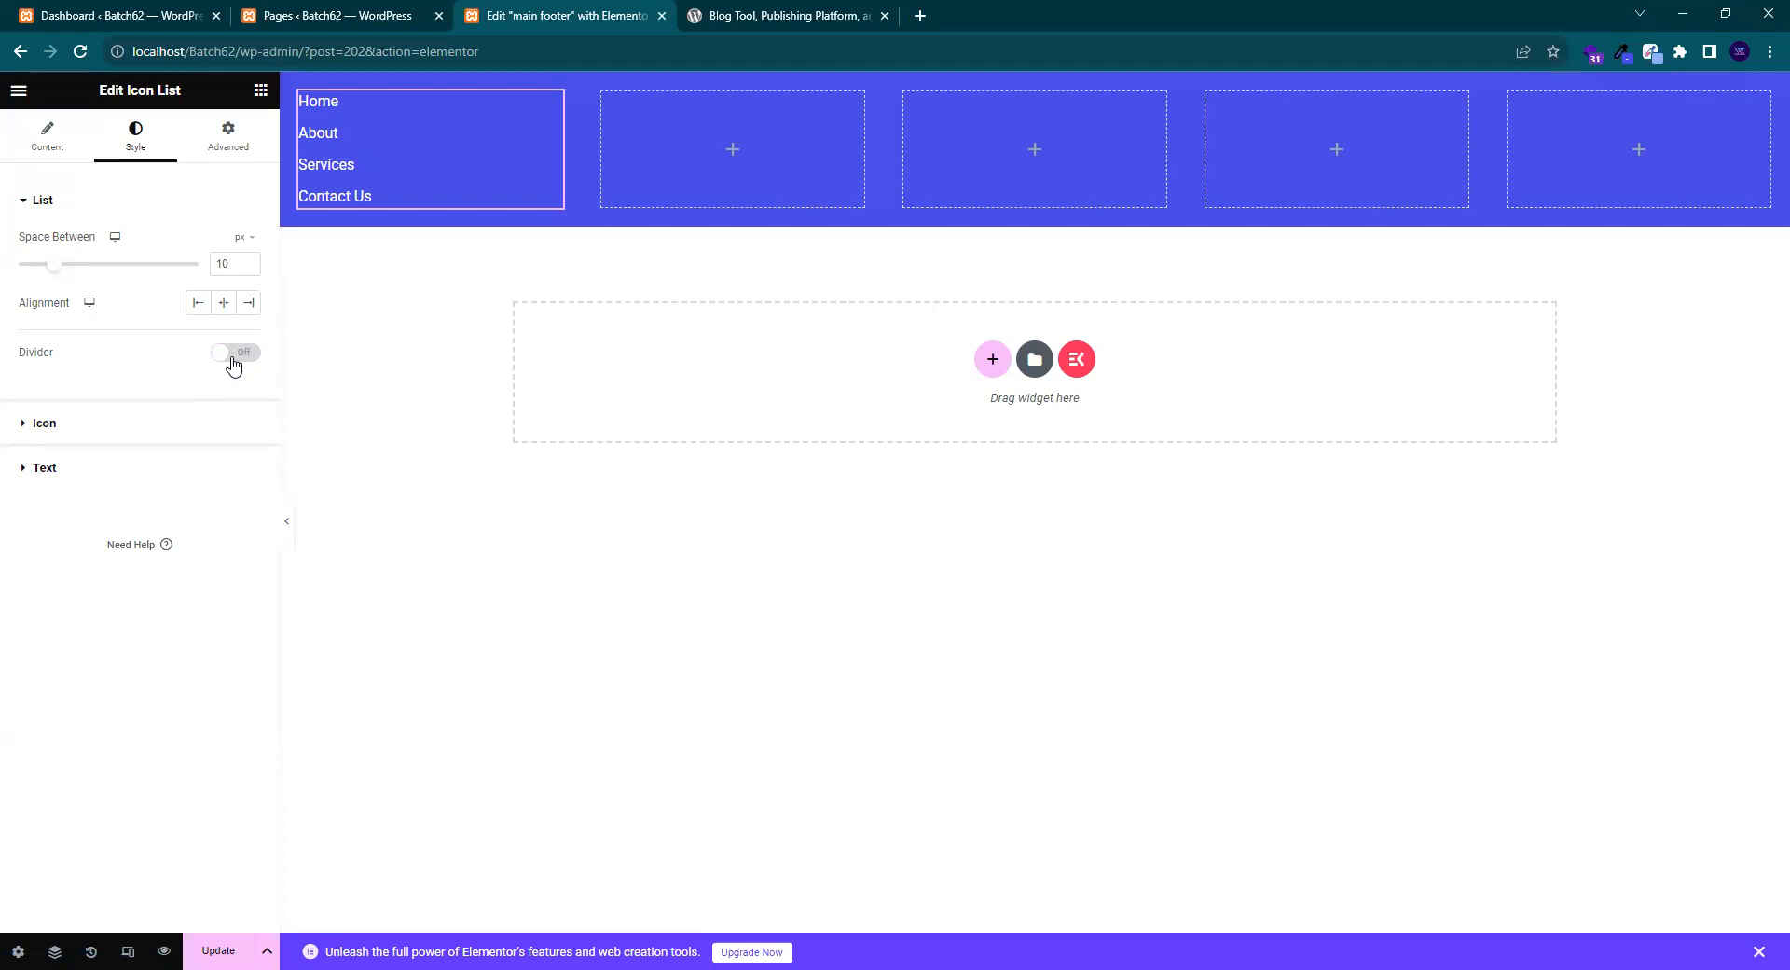
- Review the icon list's Style > Text typography options, then switch to the wordpress.org reference tab
left_click(174, 465)
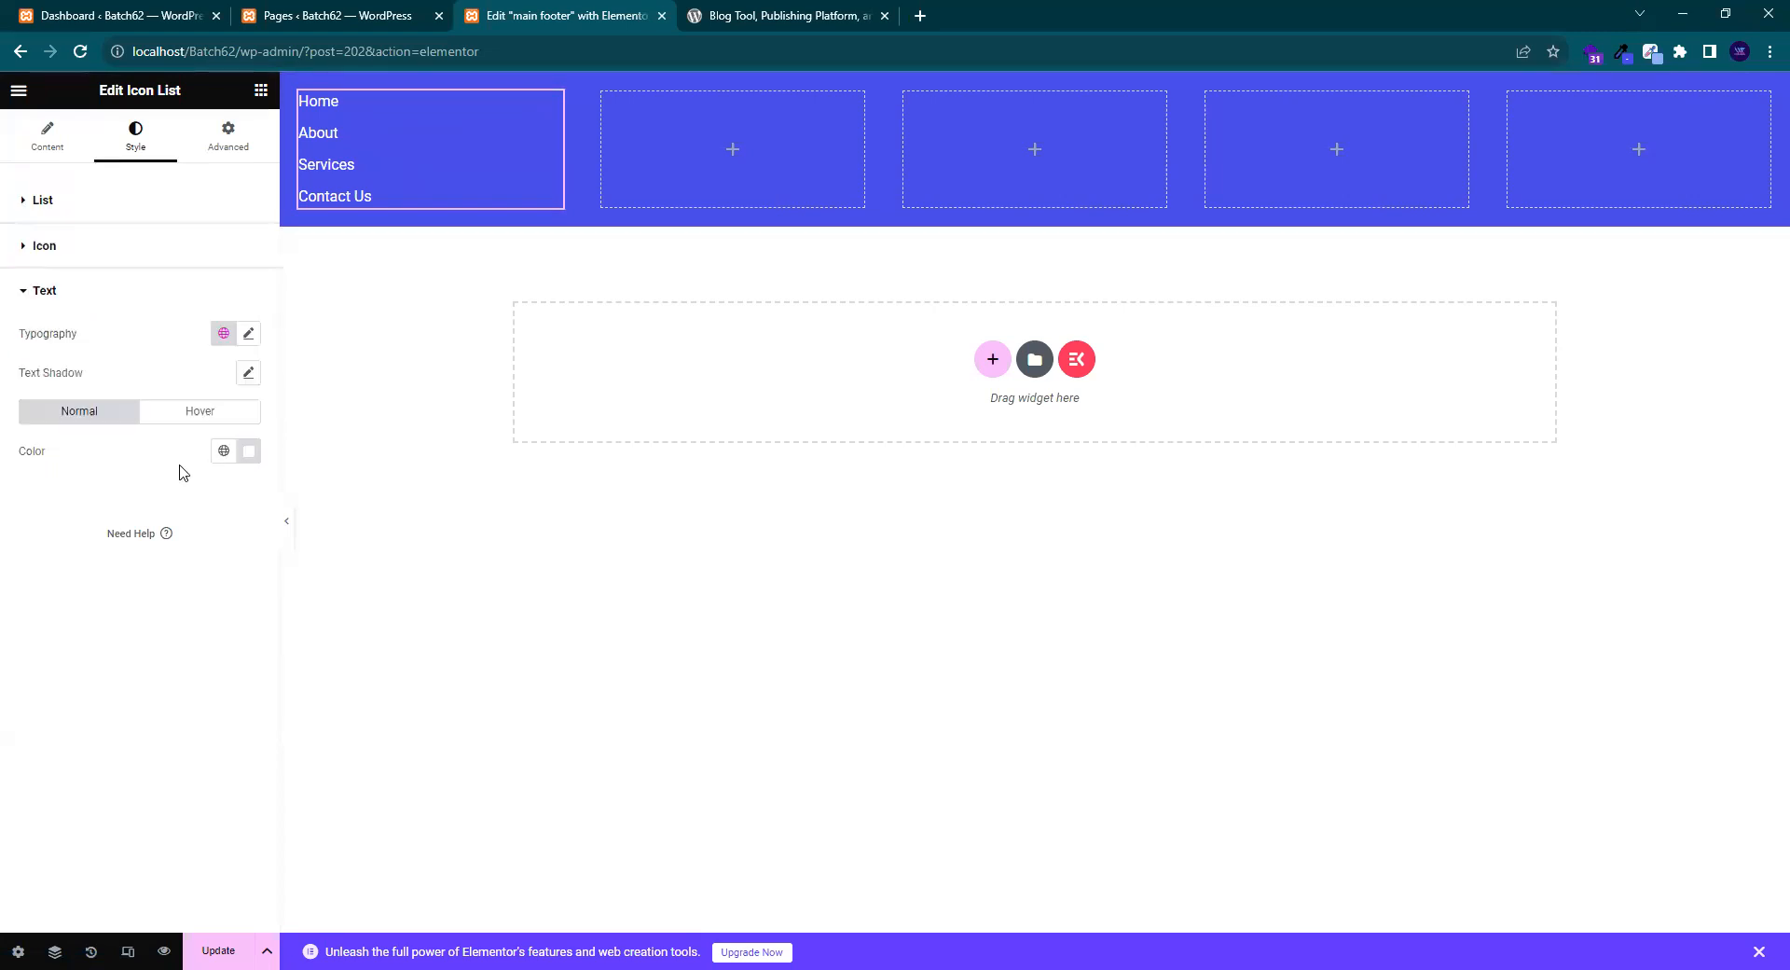
left_click(249, 334)
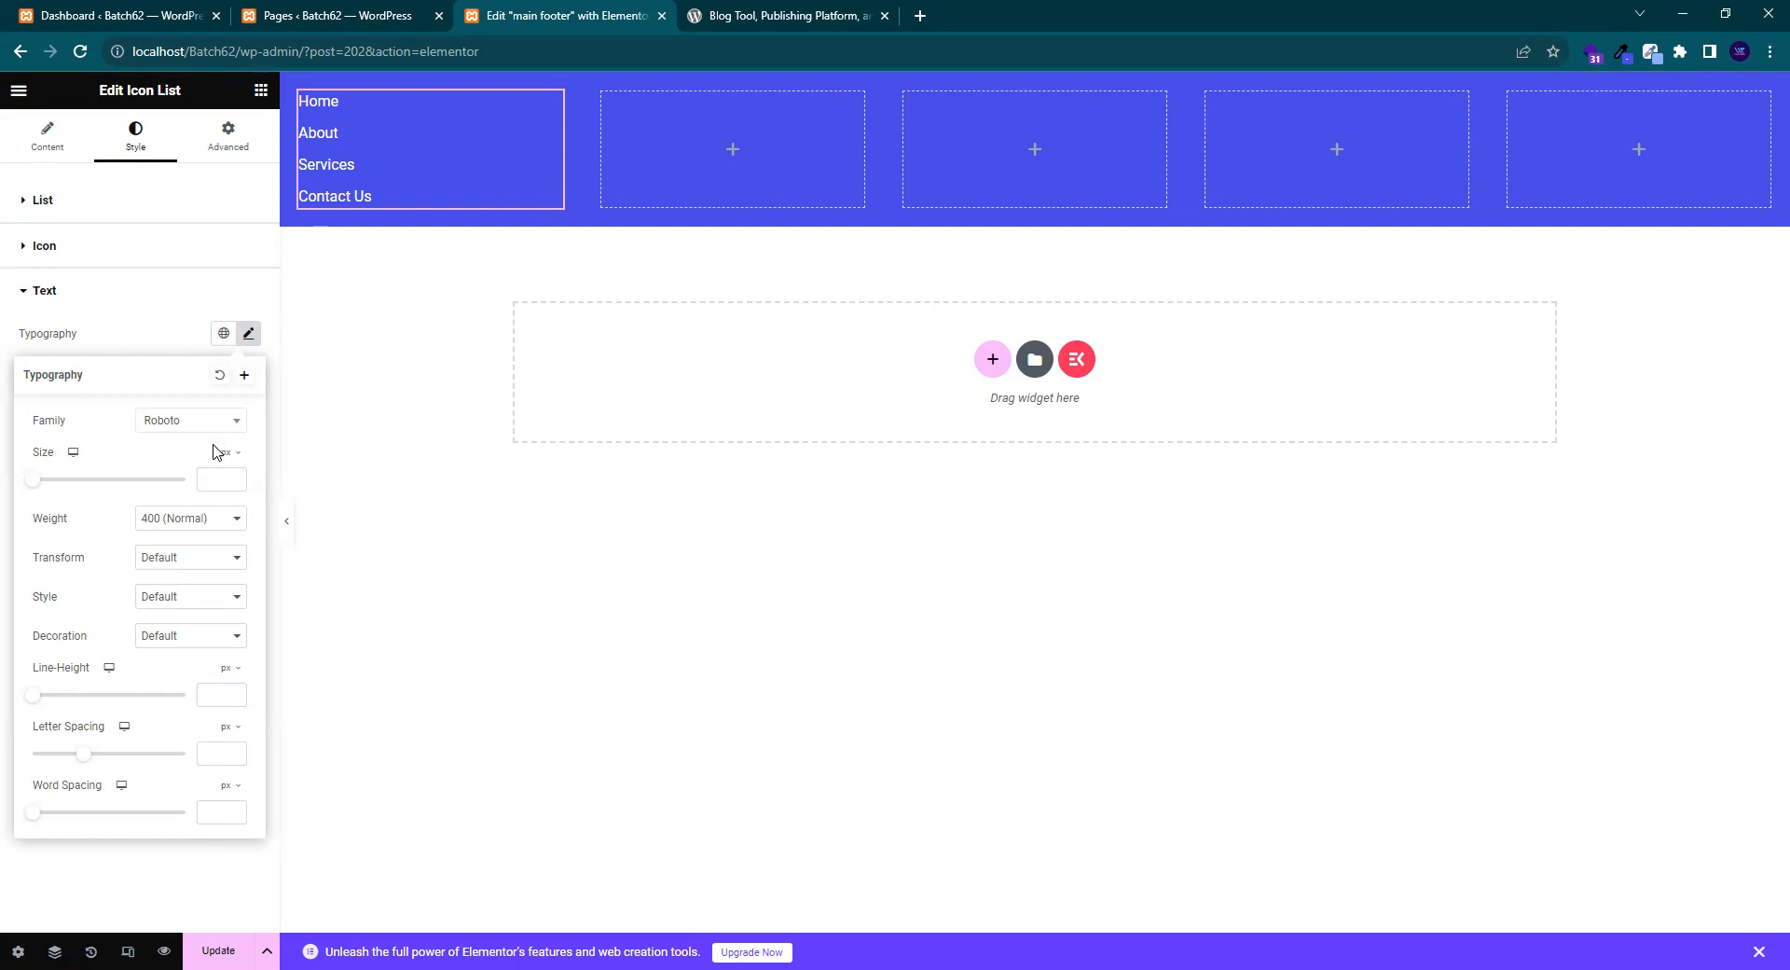
left_click(119, 341)
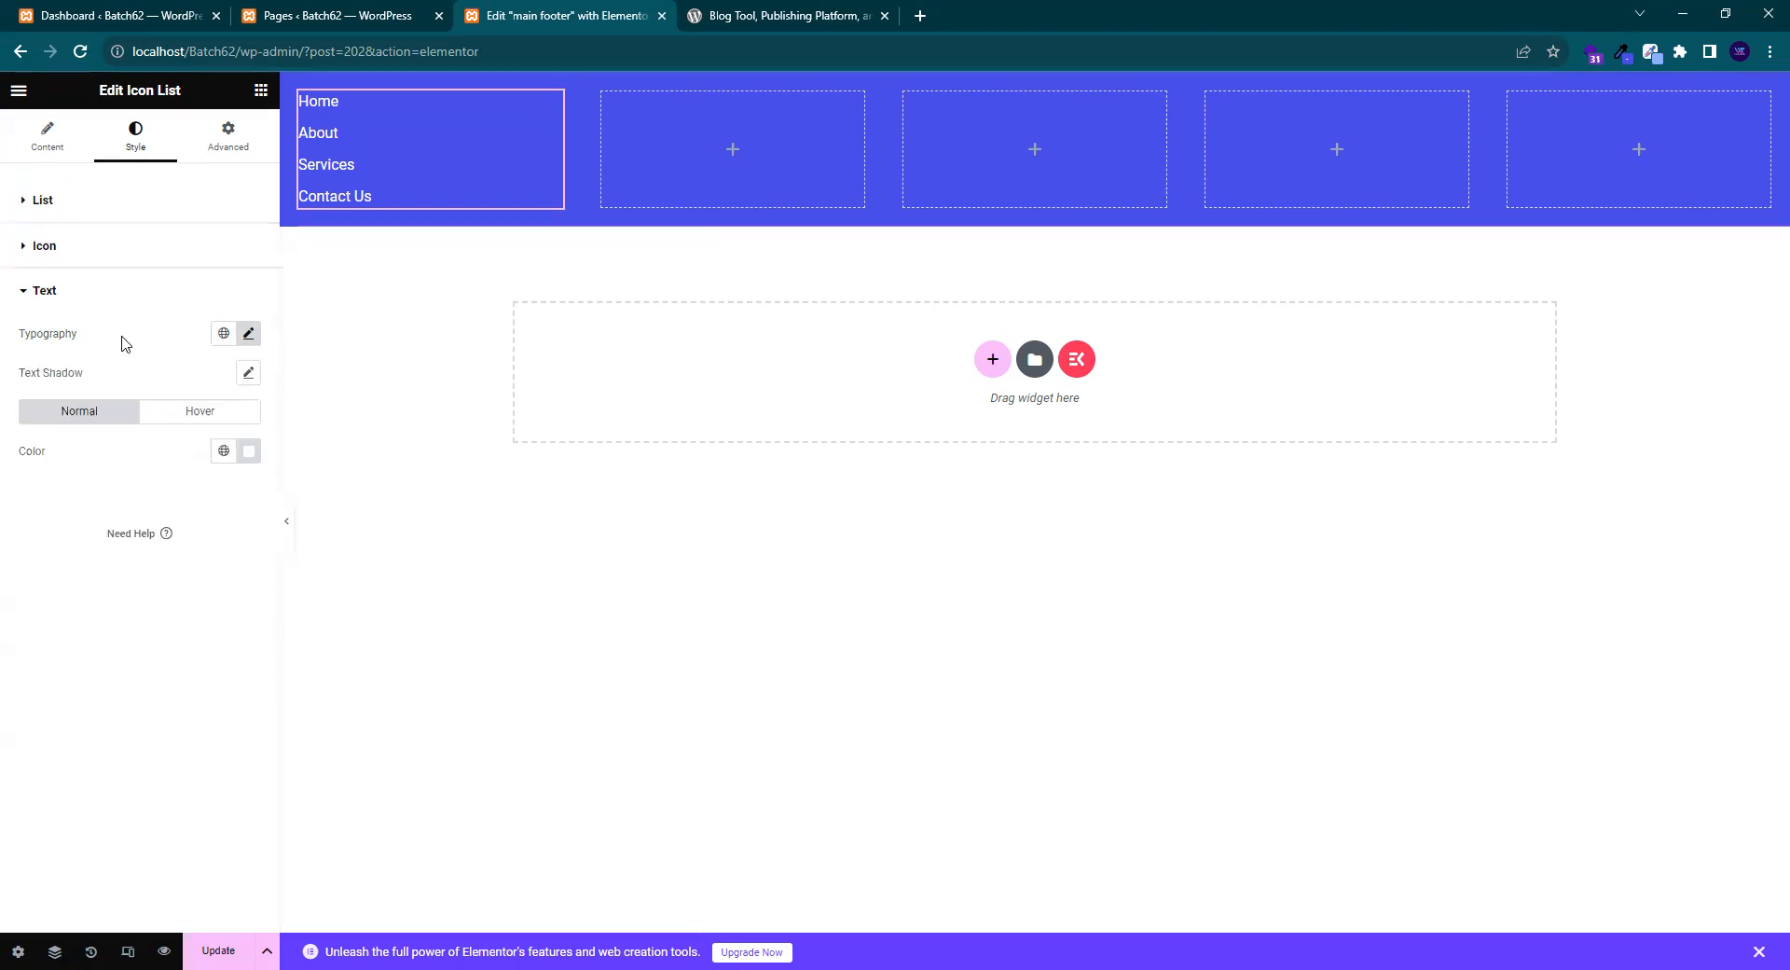
left_click(250, 333)
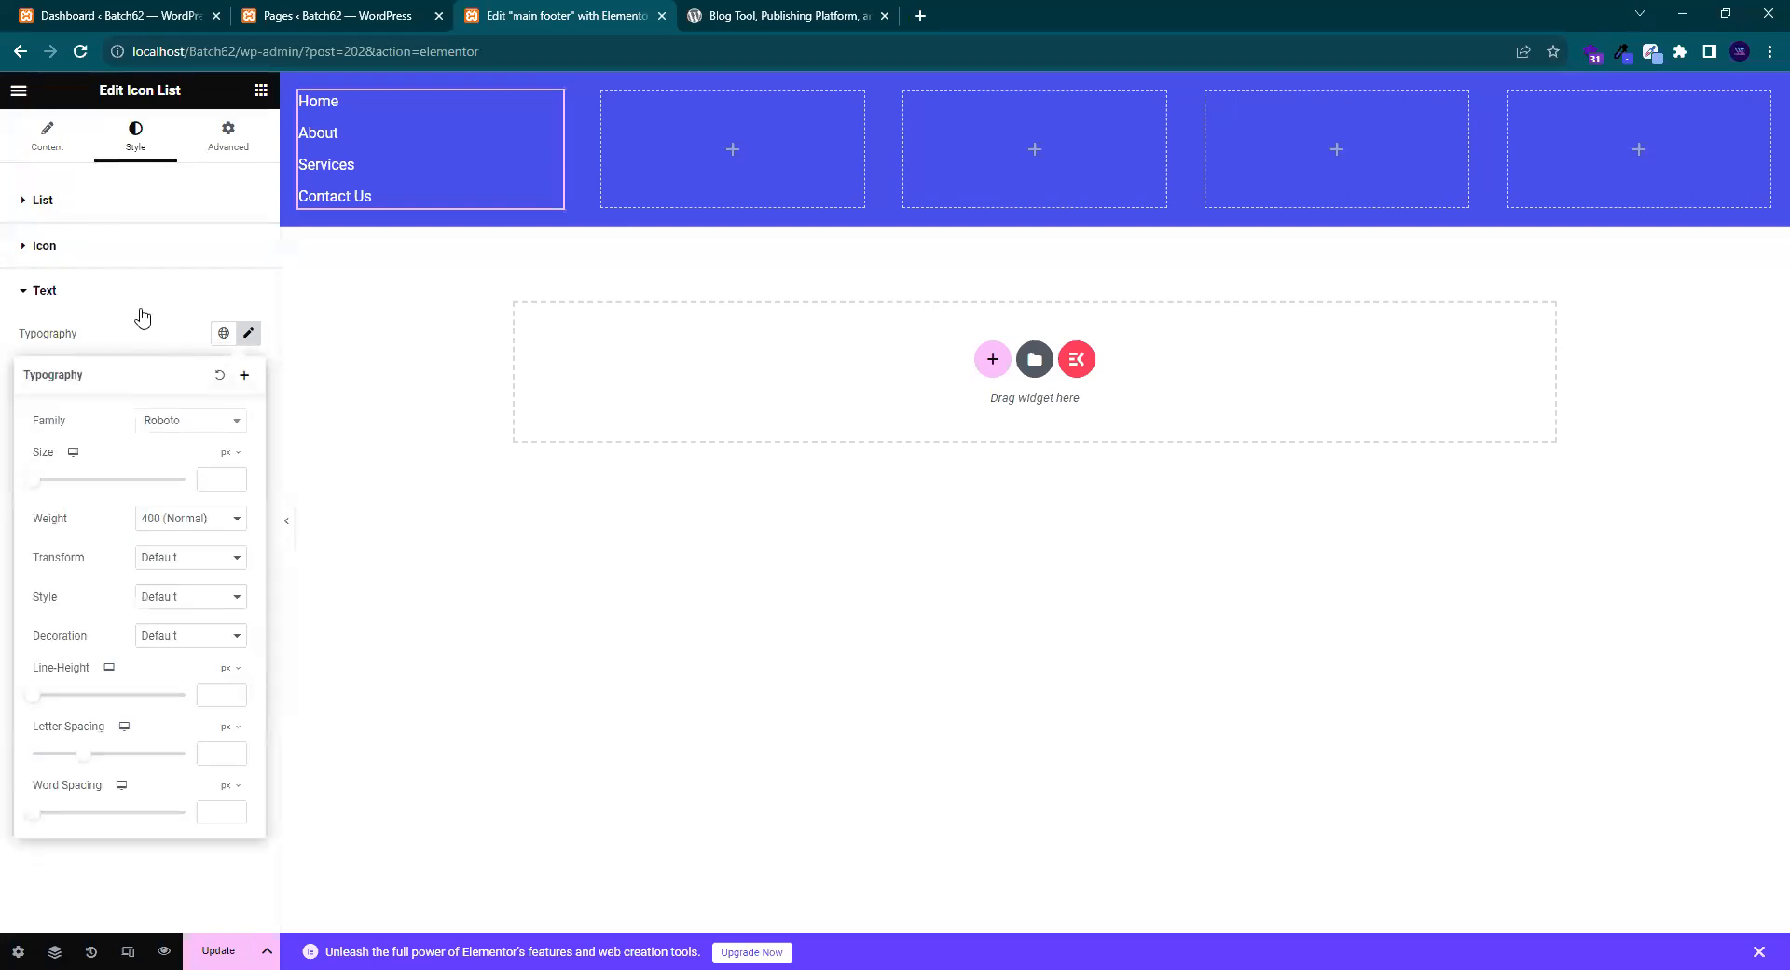
left_click(177, 341)
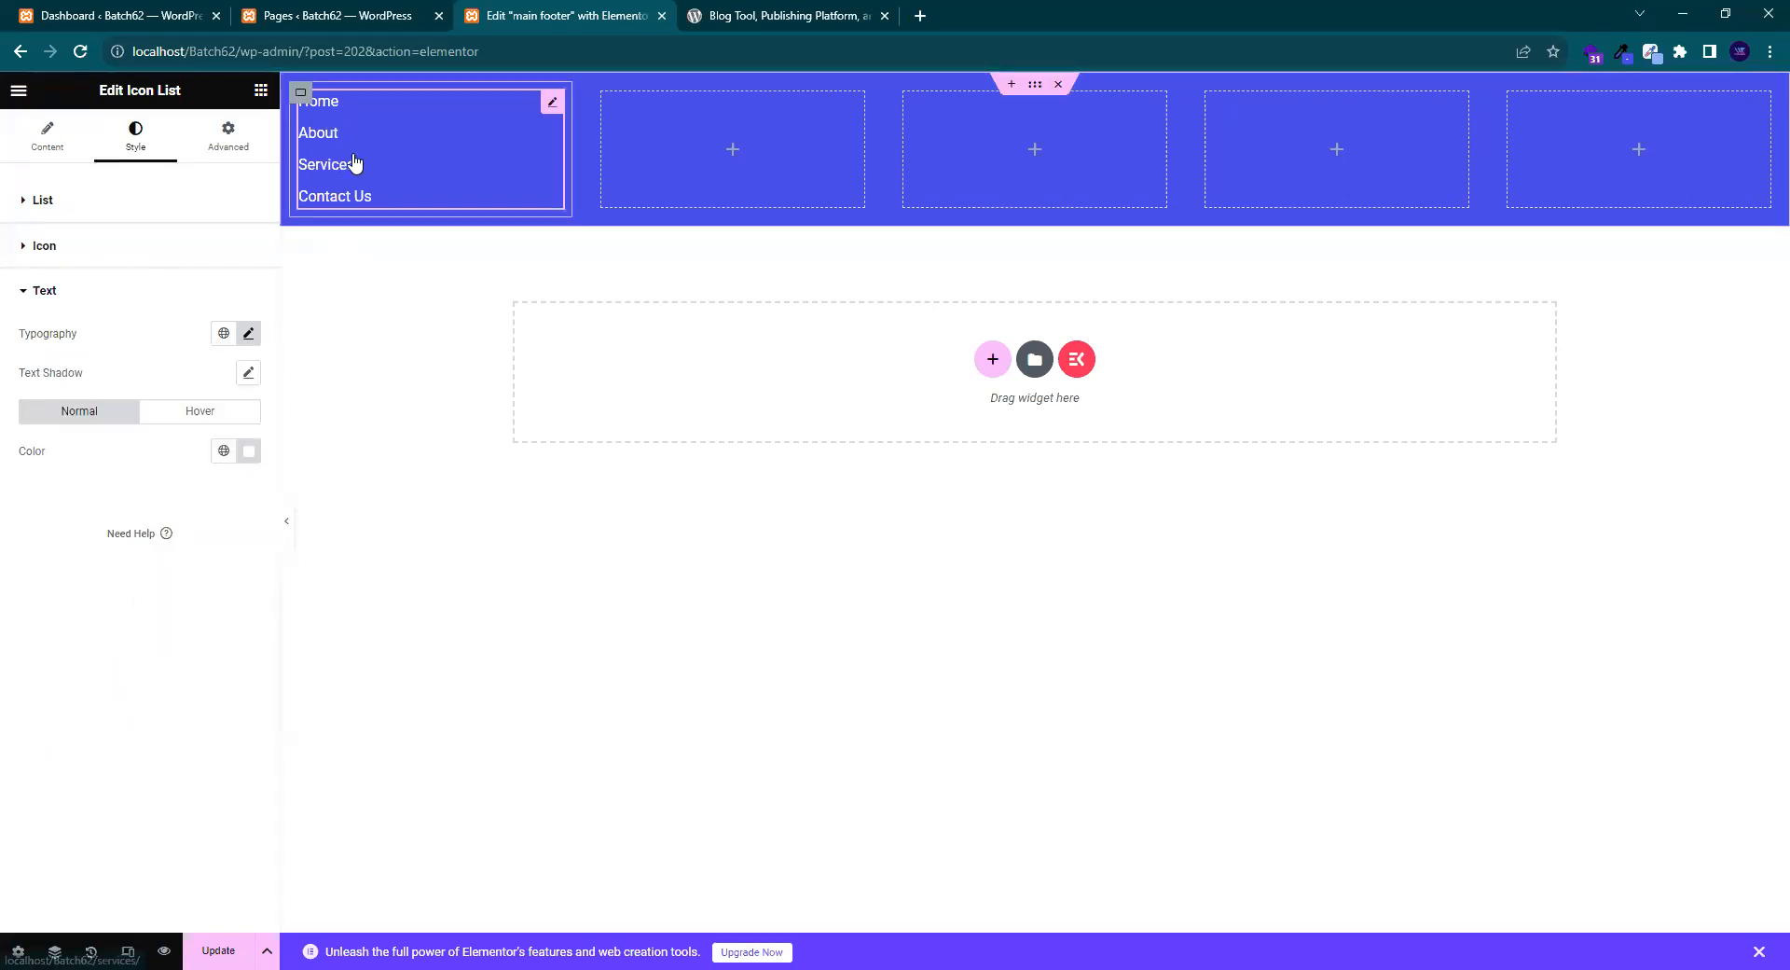
left_click(770, 15)
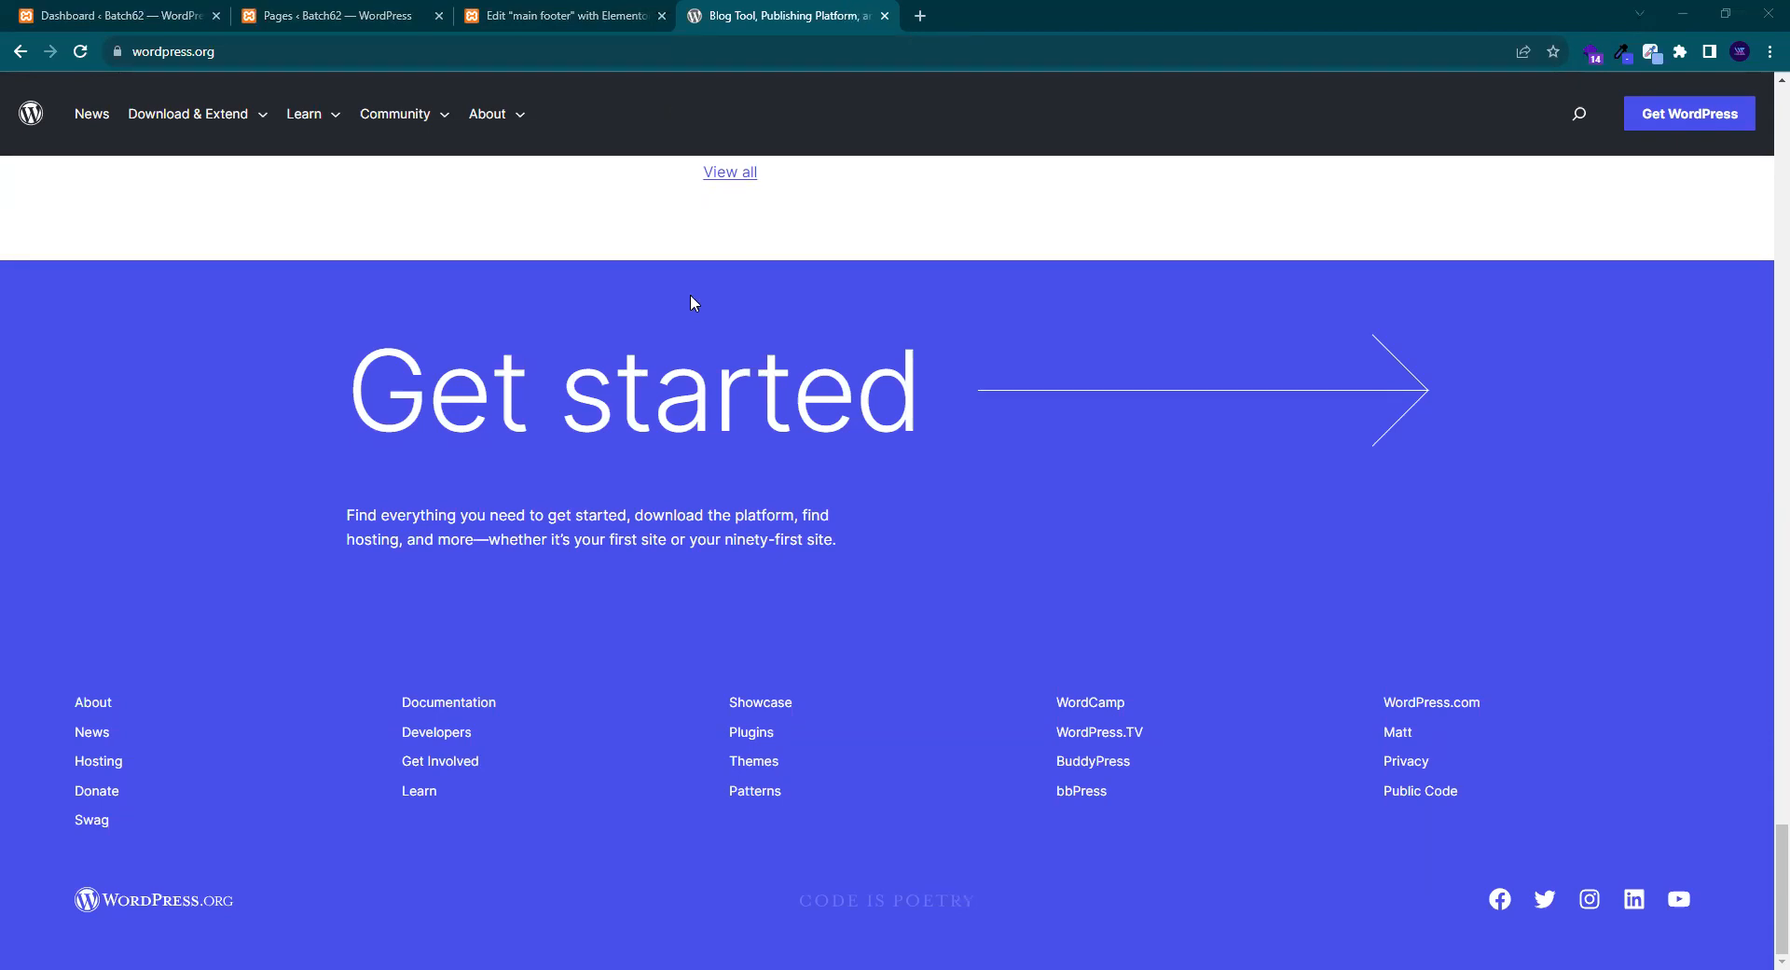
- Open wordpress.org's Themes link from Download & Extend in a new tab and switch to it
left_click(292, 17)
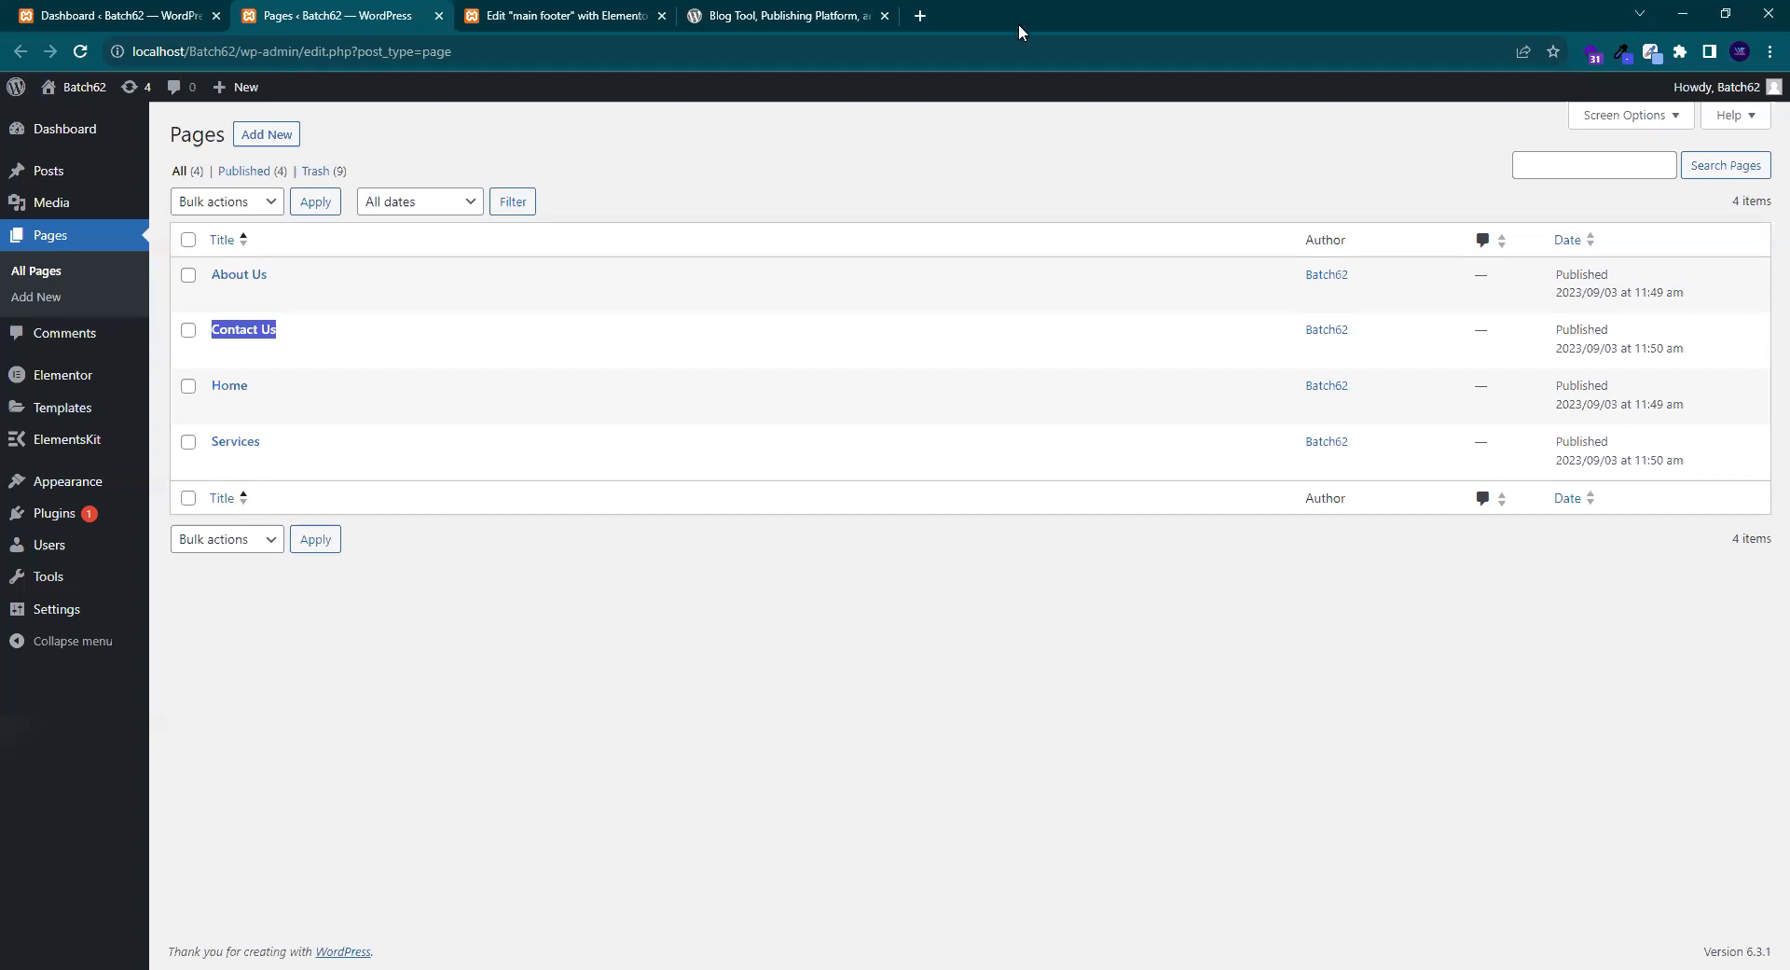
left_click(724, 15)
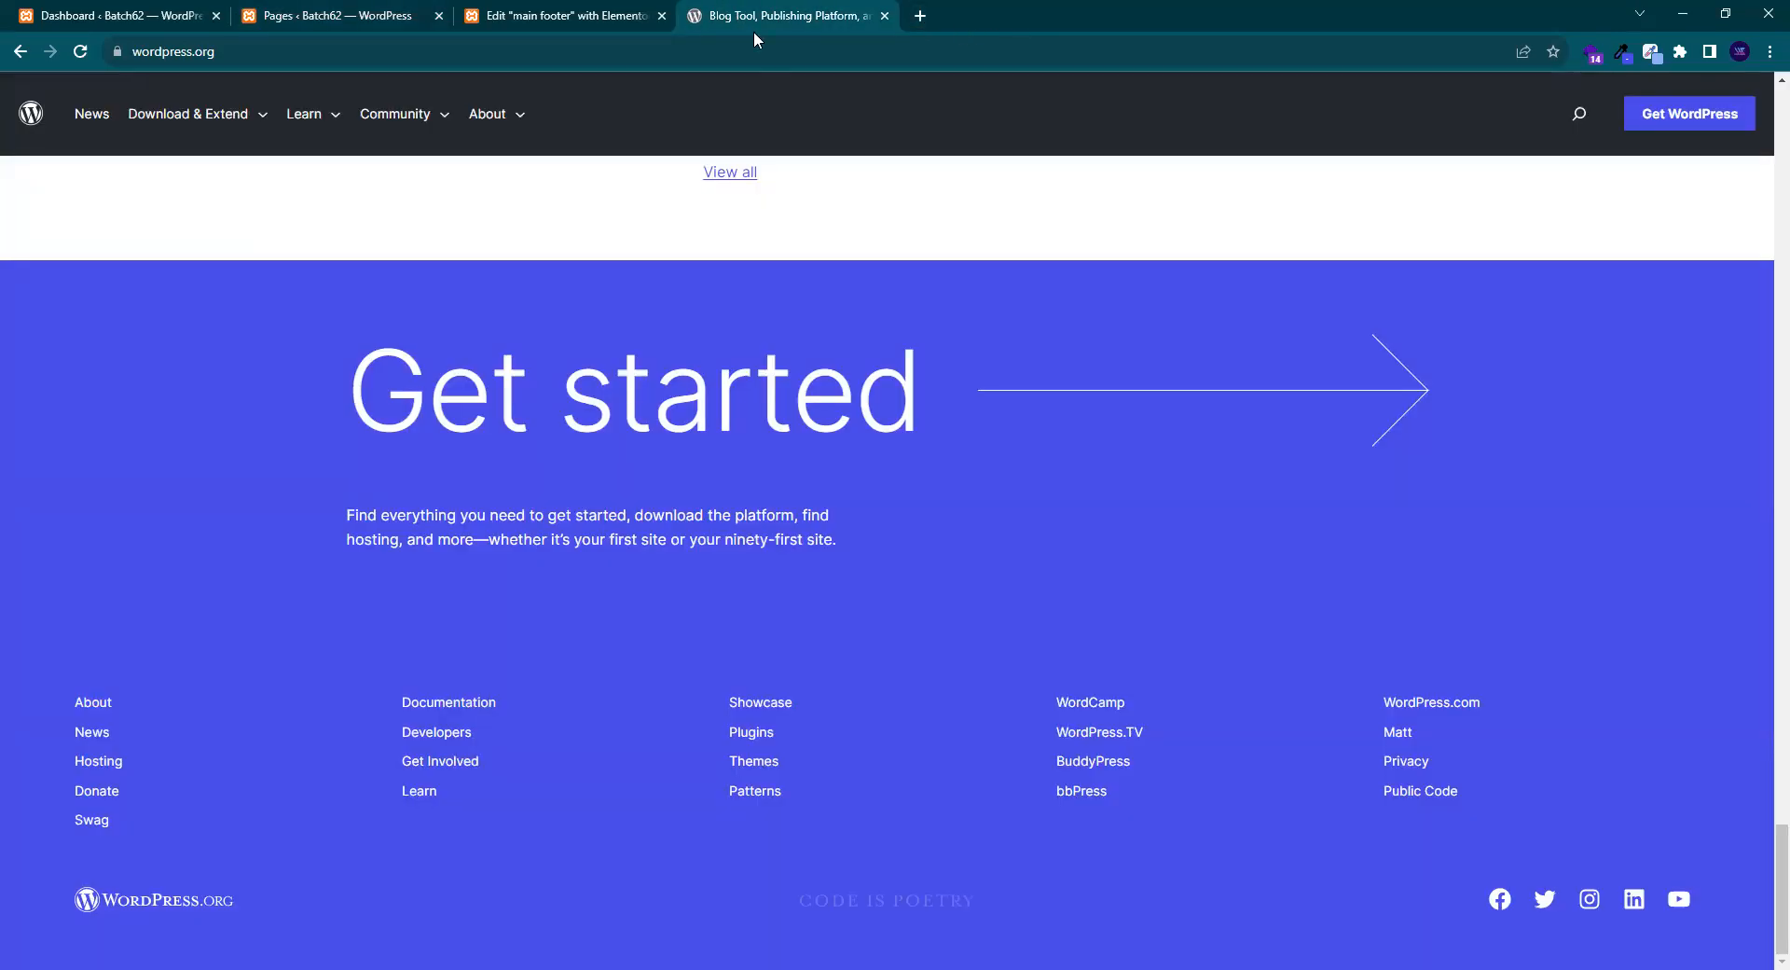
mouse_move(180, 119)
right_click(180, 209)
left_click(249, 218)
key("ctrl+Tab")
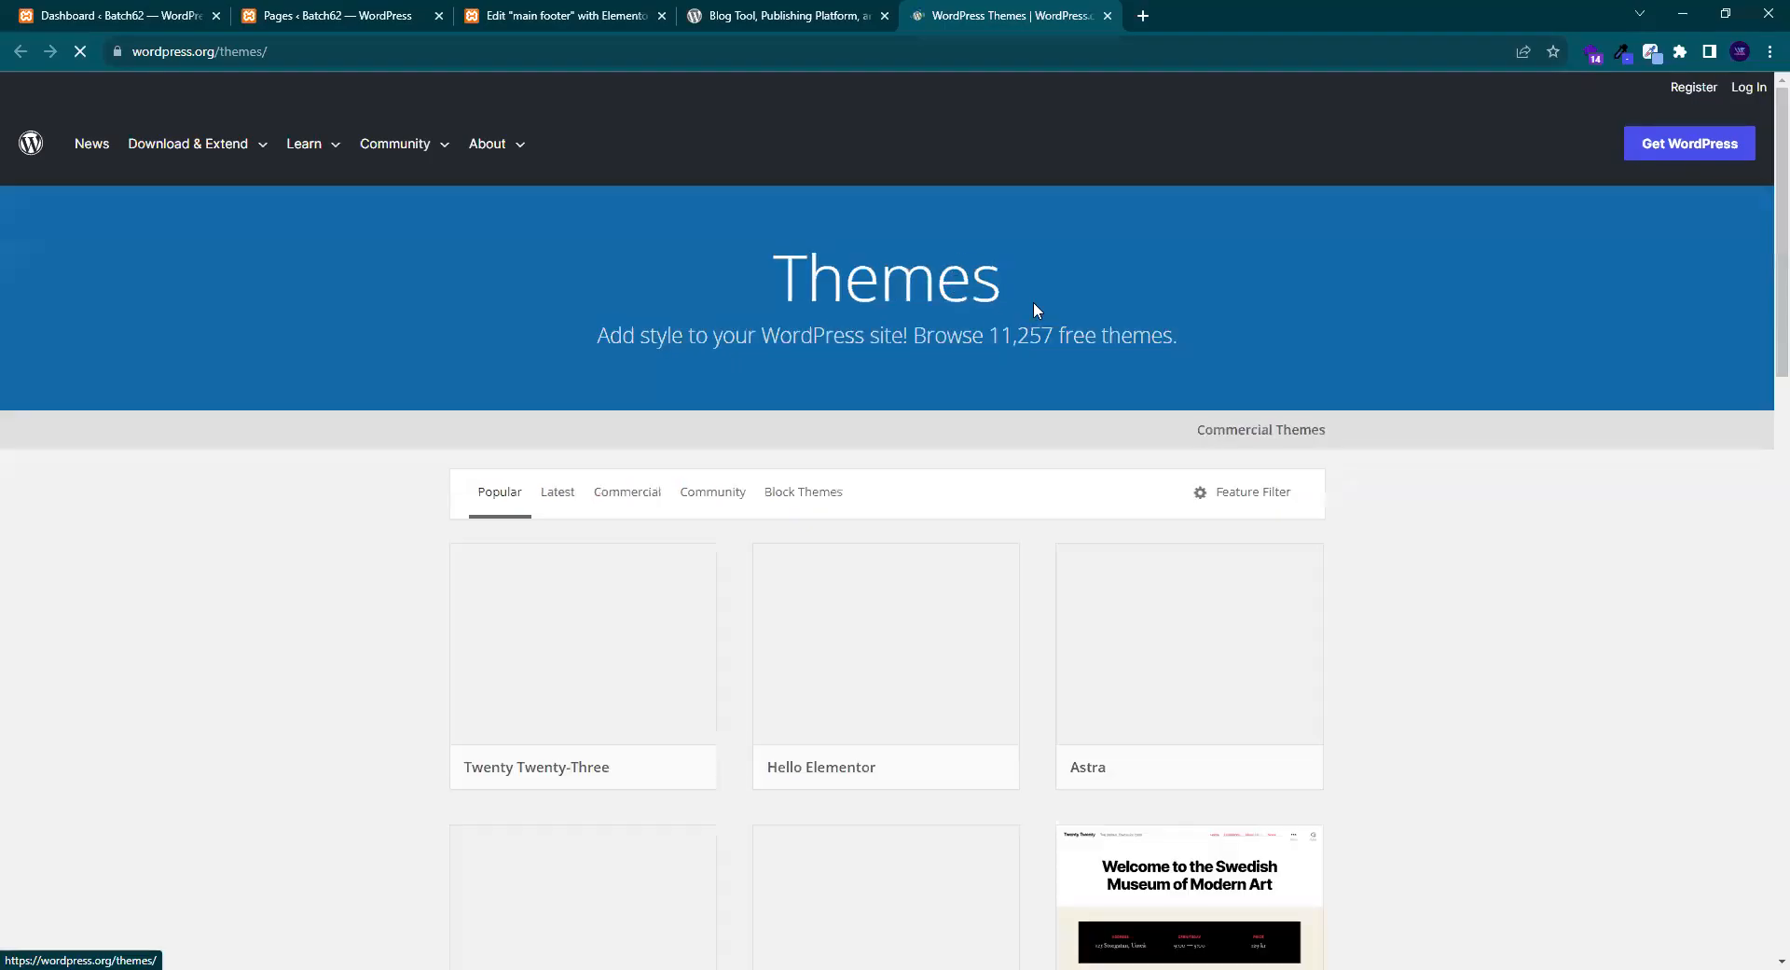
- Scroll the Themes directory and open the PopularFX theme details page
scroll(951, 299, "down", 3)
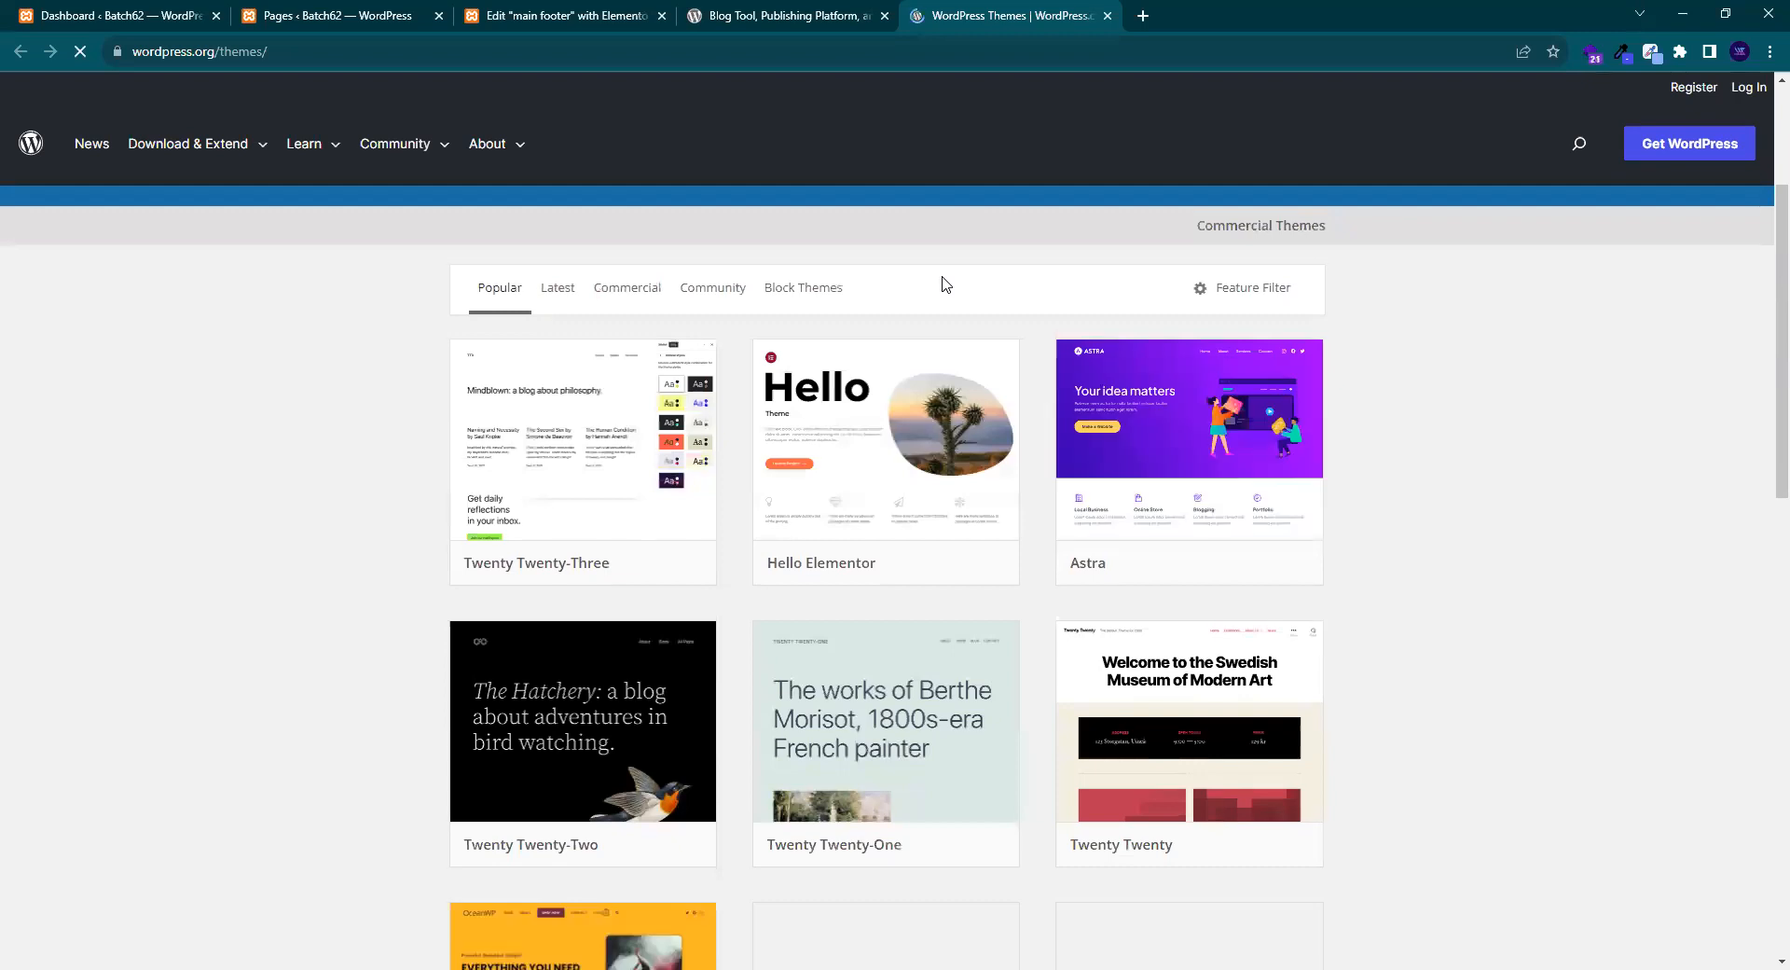
scroll(950, 285, "down", 2)
scroll(953, 284, "down", 2)
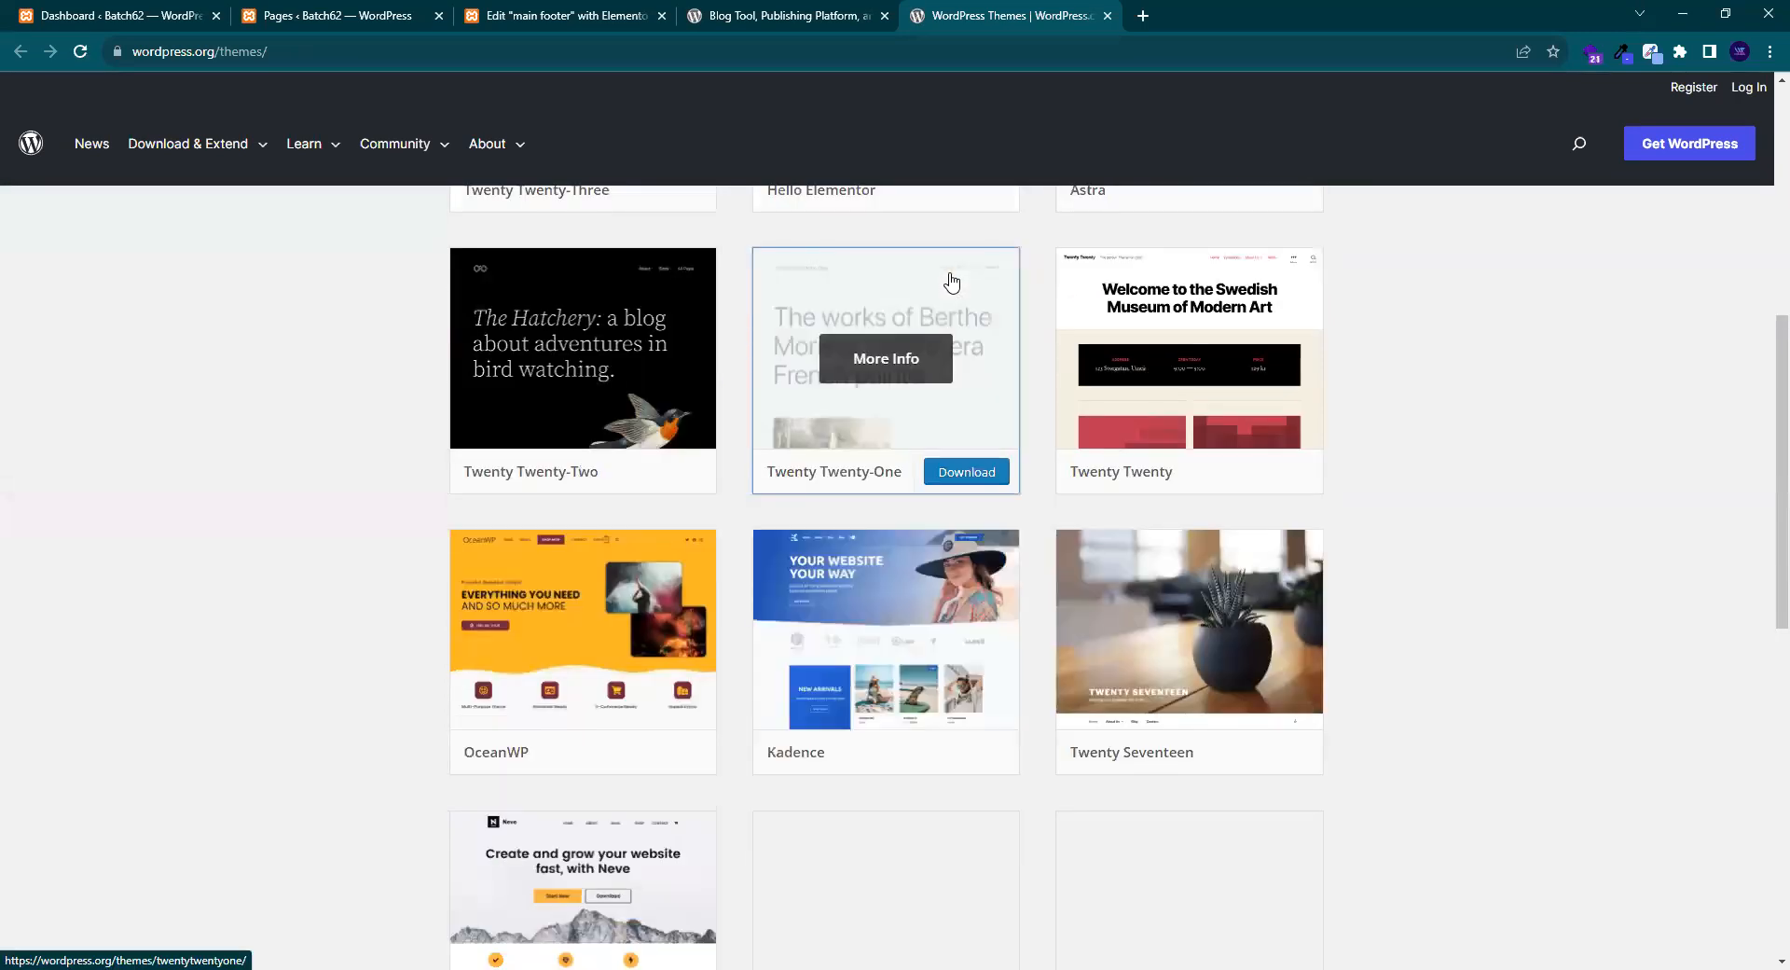
scroll(955, 281, "down", 3)
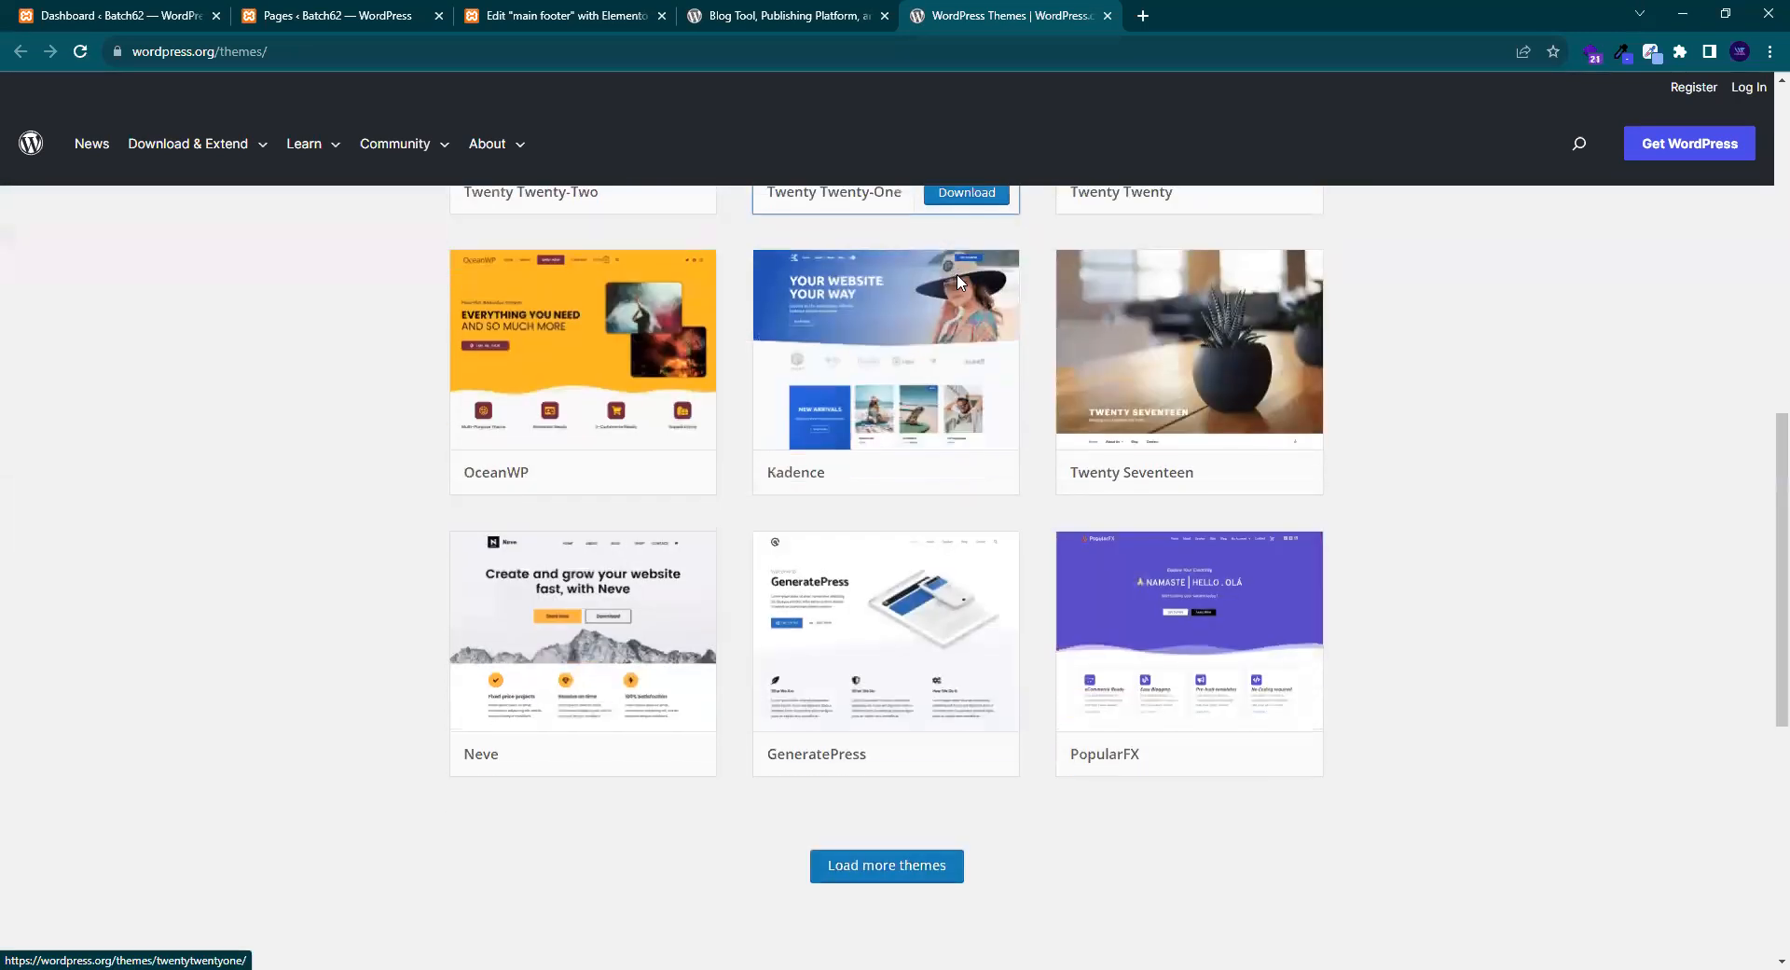
scroll(958, 282, "down", 5)
scroll(959, 285, "up", 2)
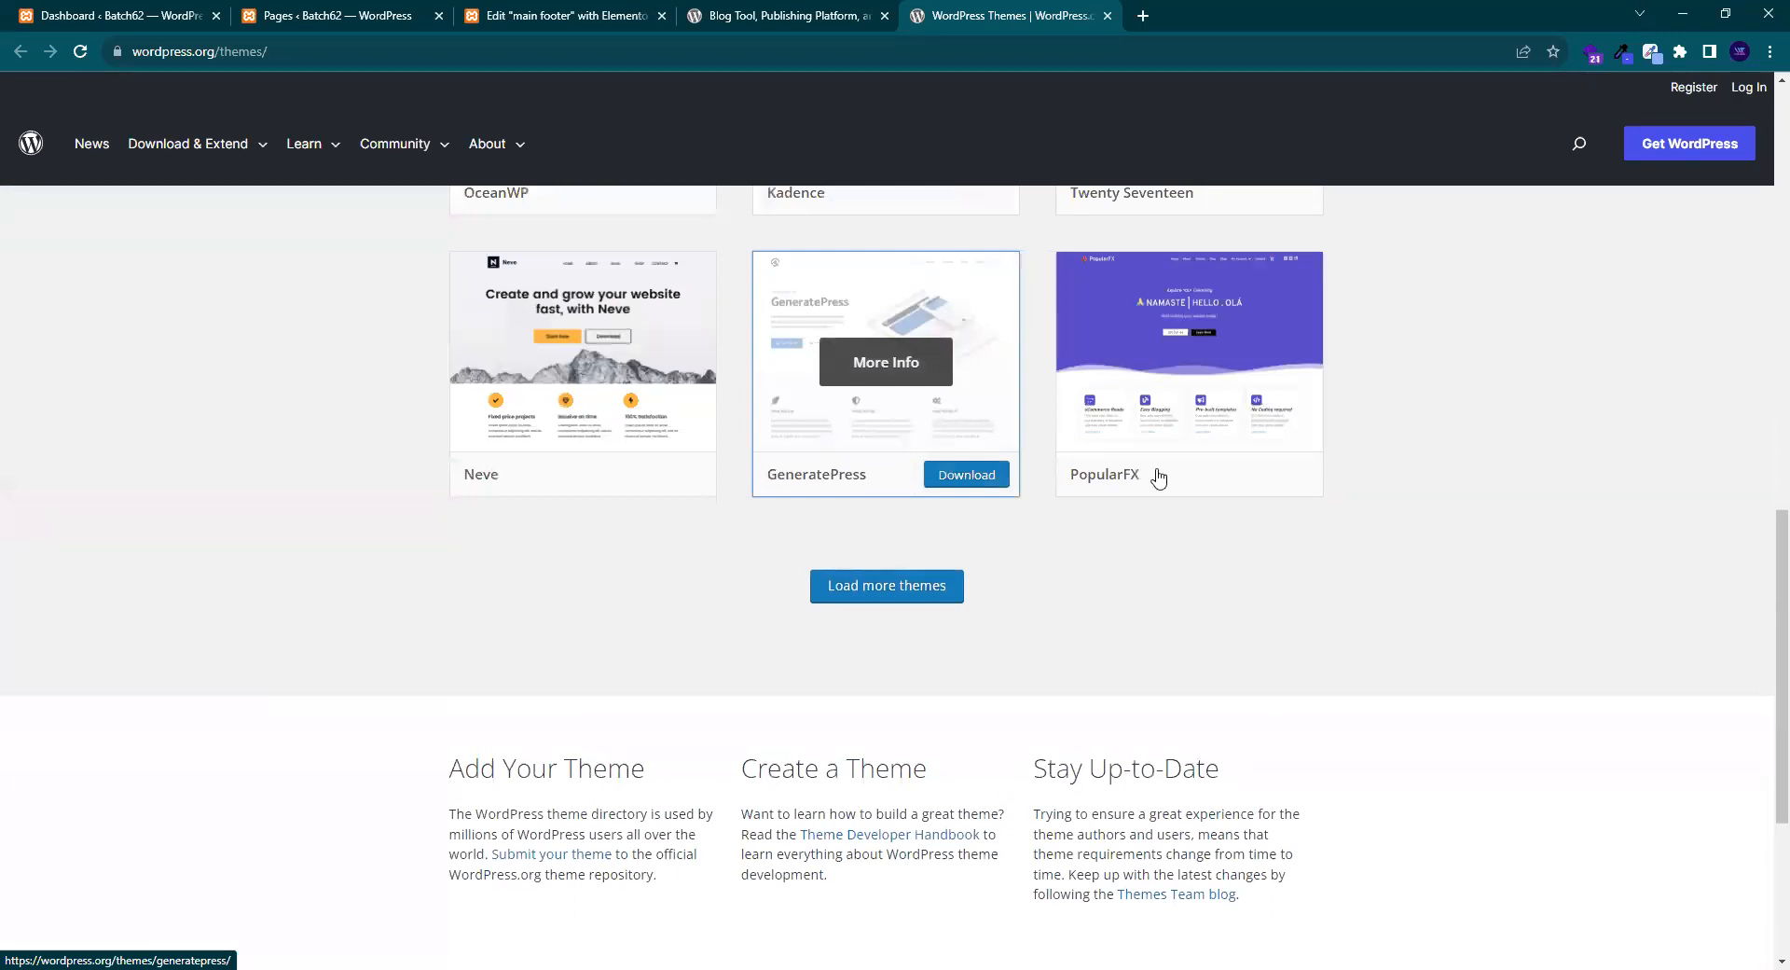
left_click(1180, 420)
- Search the PopularFX page for 'eloe', then clear and close the find bar
scroll(1190, 418, "down", 4)
scroll(1190, 418, "down", 4)
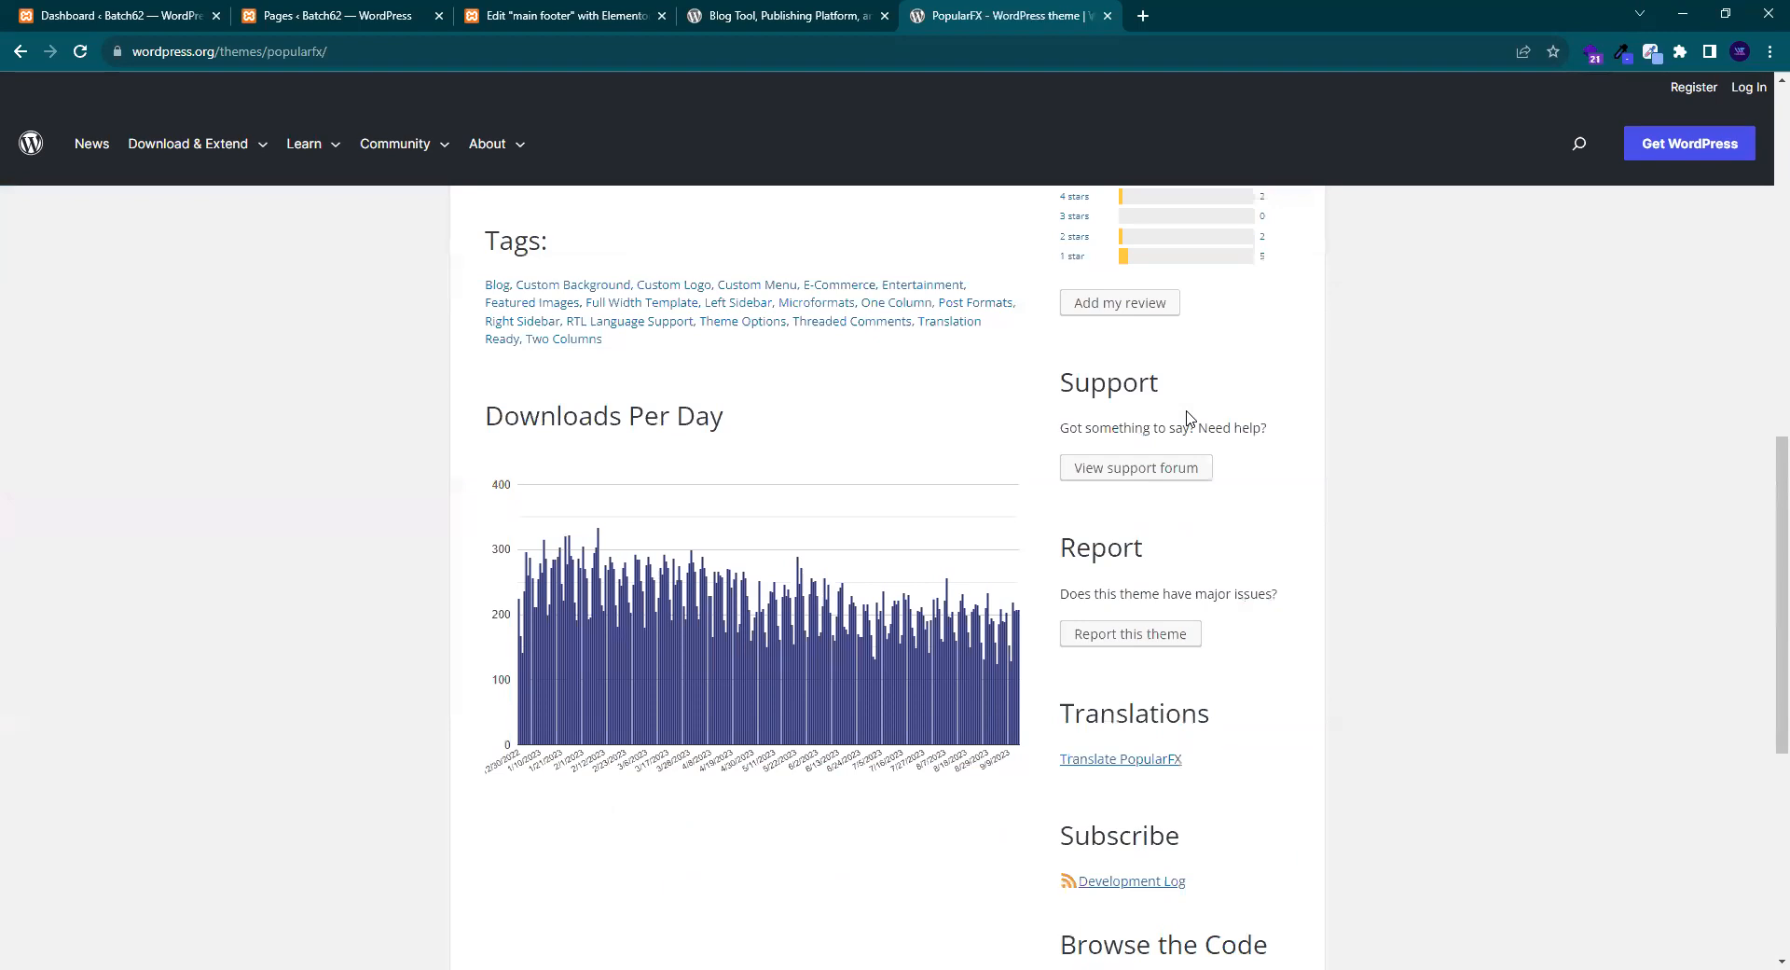
key("ctrl+f")
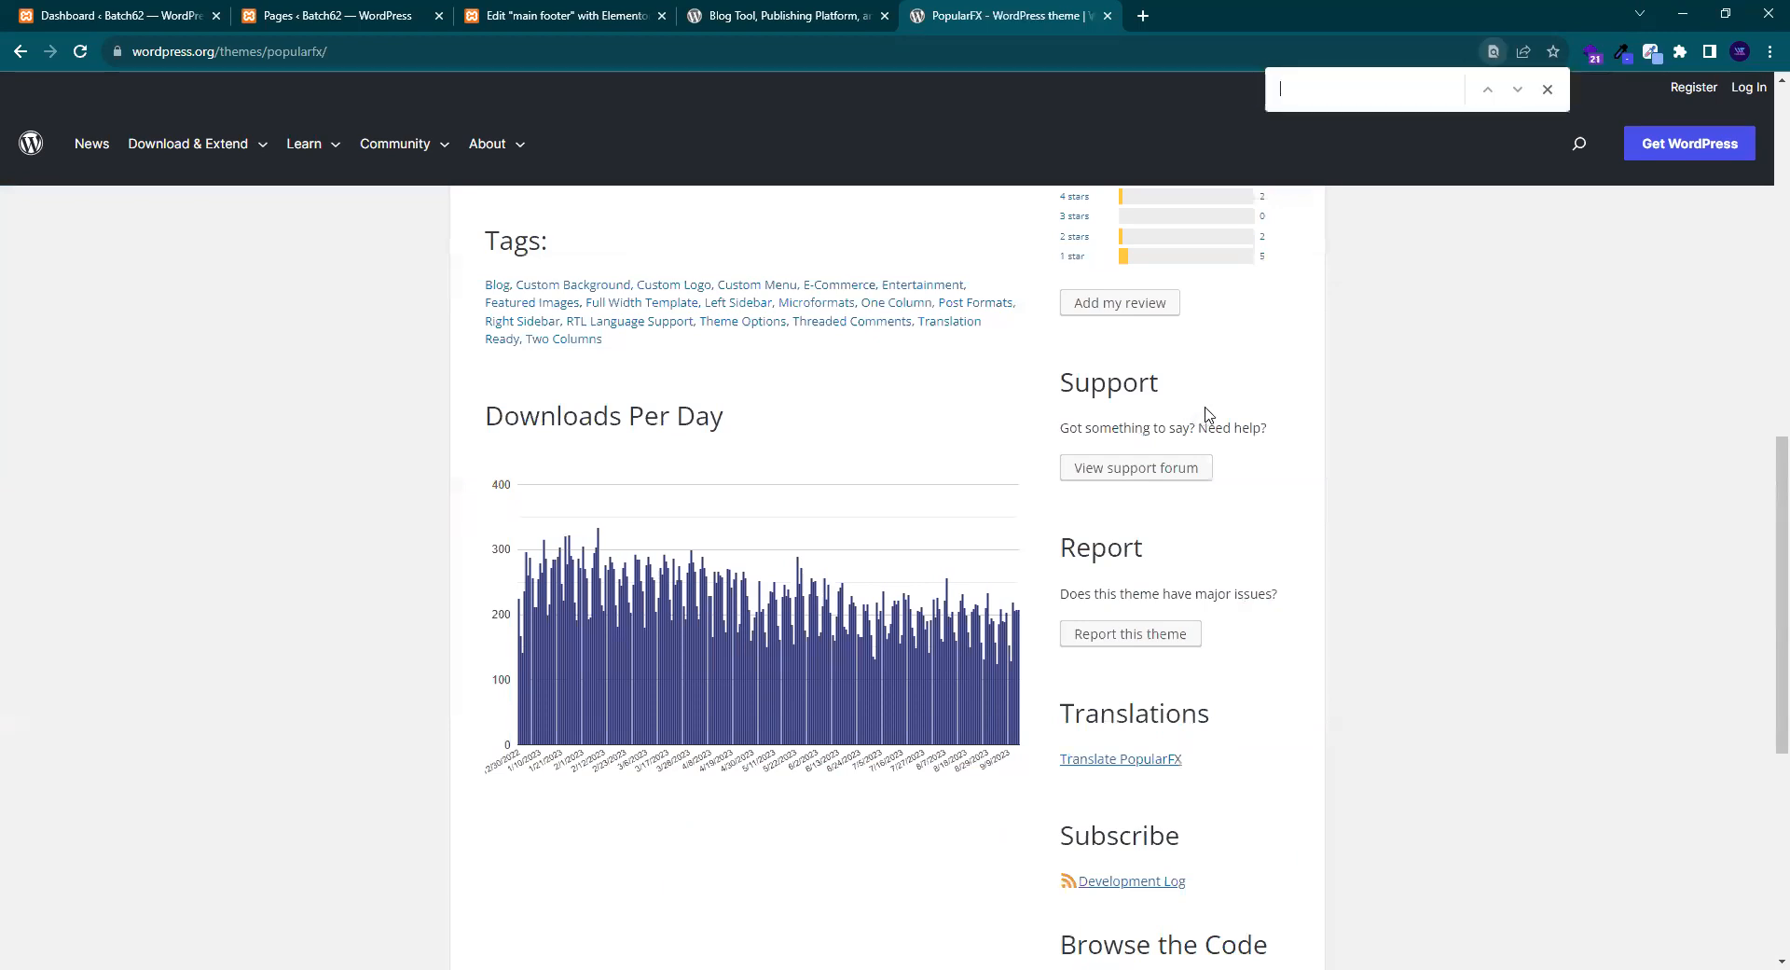
type("eloe")
key("BackSpace")
left_click(1549, 90)
- Scroll the PopularFX page past Downloads Per Day to its dark five-column site footer
scroll(1283, 439, "down", 5)
scroll(1288, 440, "up", 15)
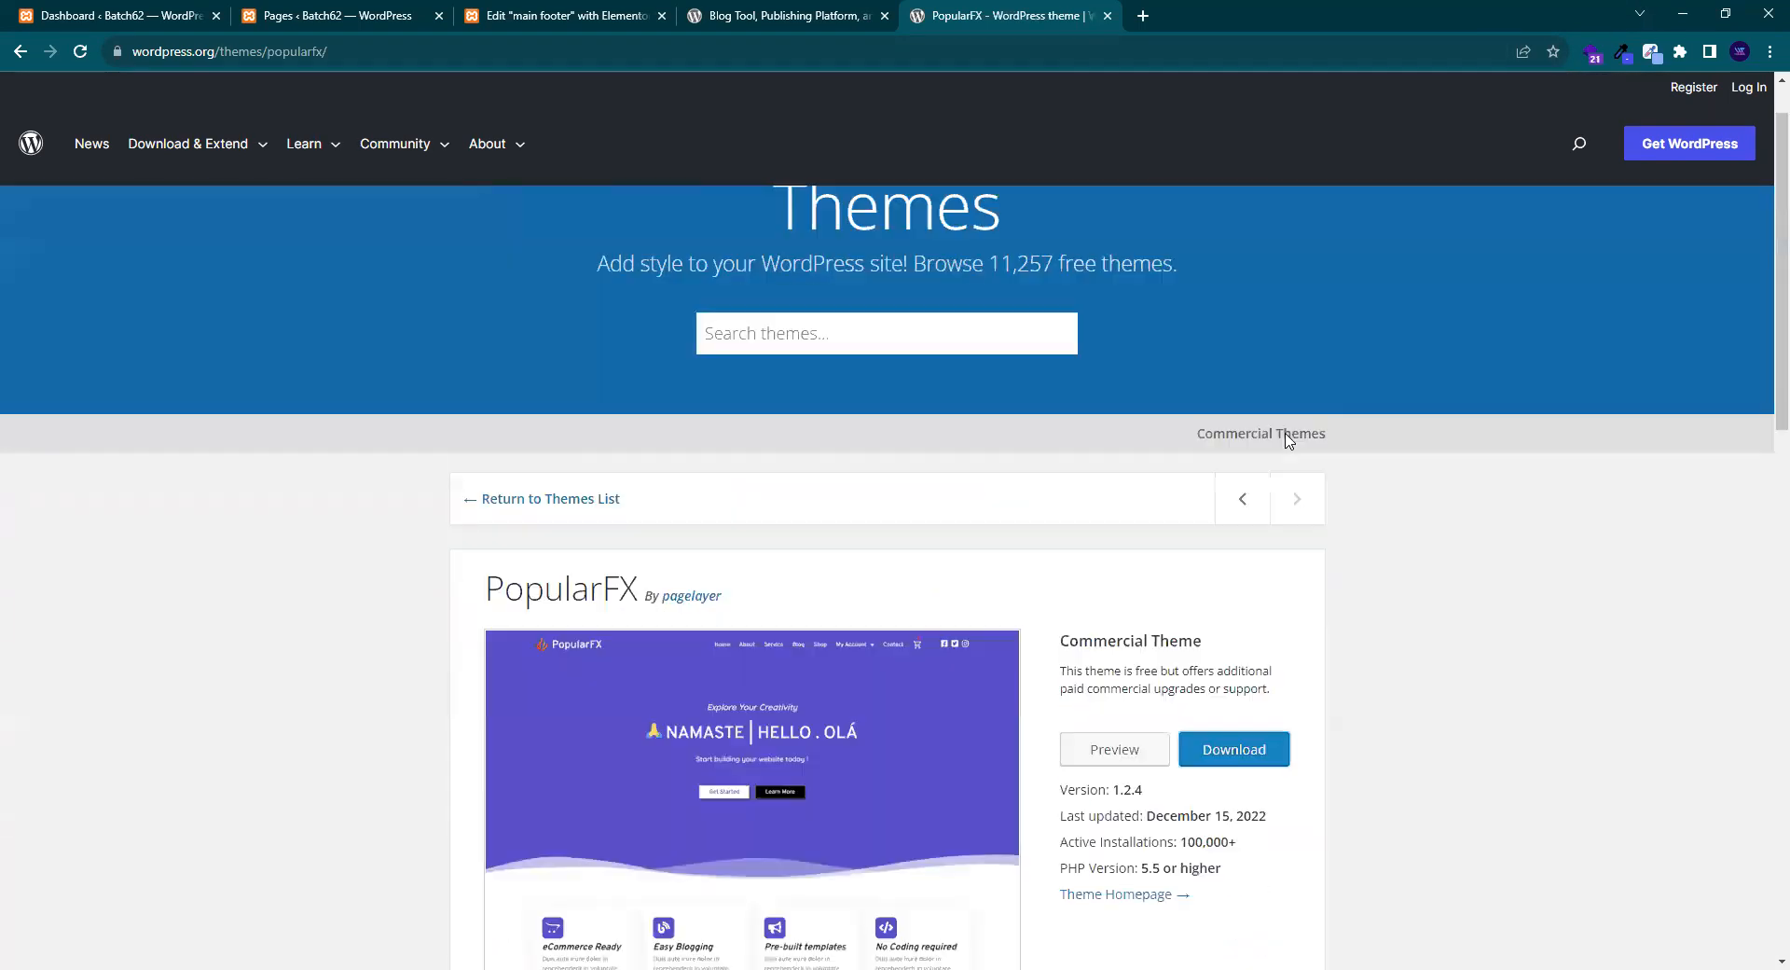
scroll(1292, 445, "down", 3)
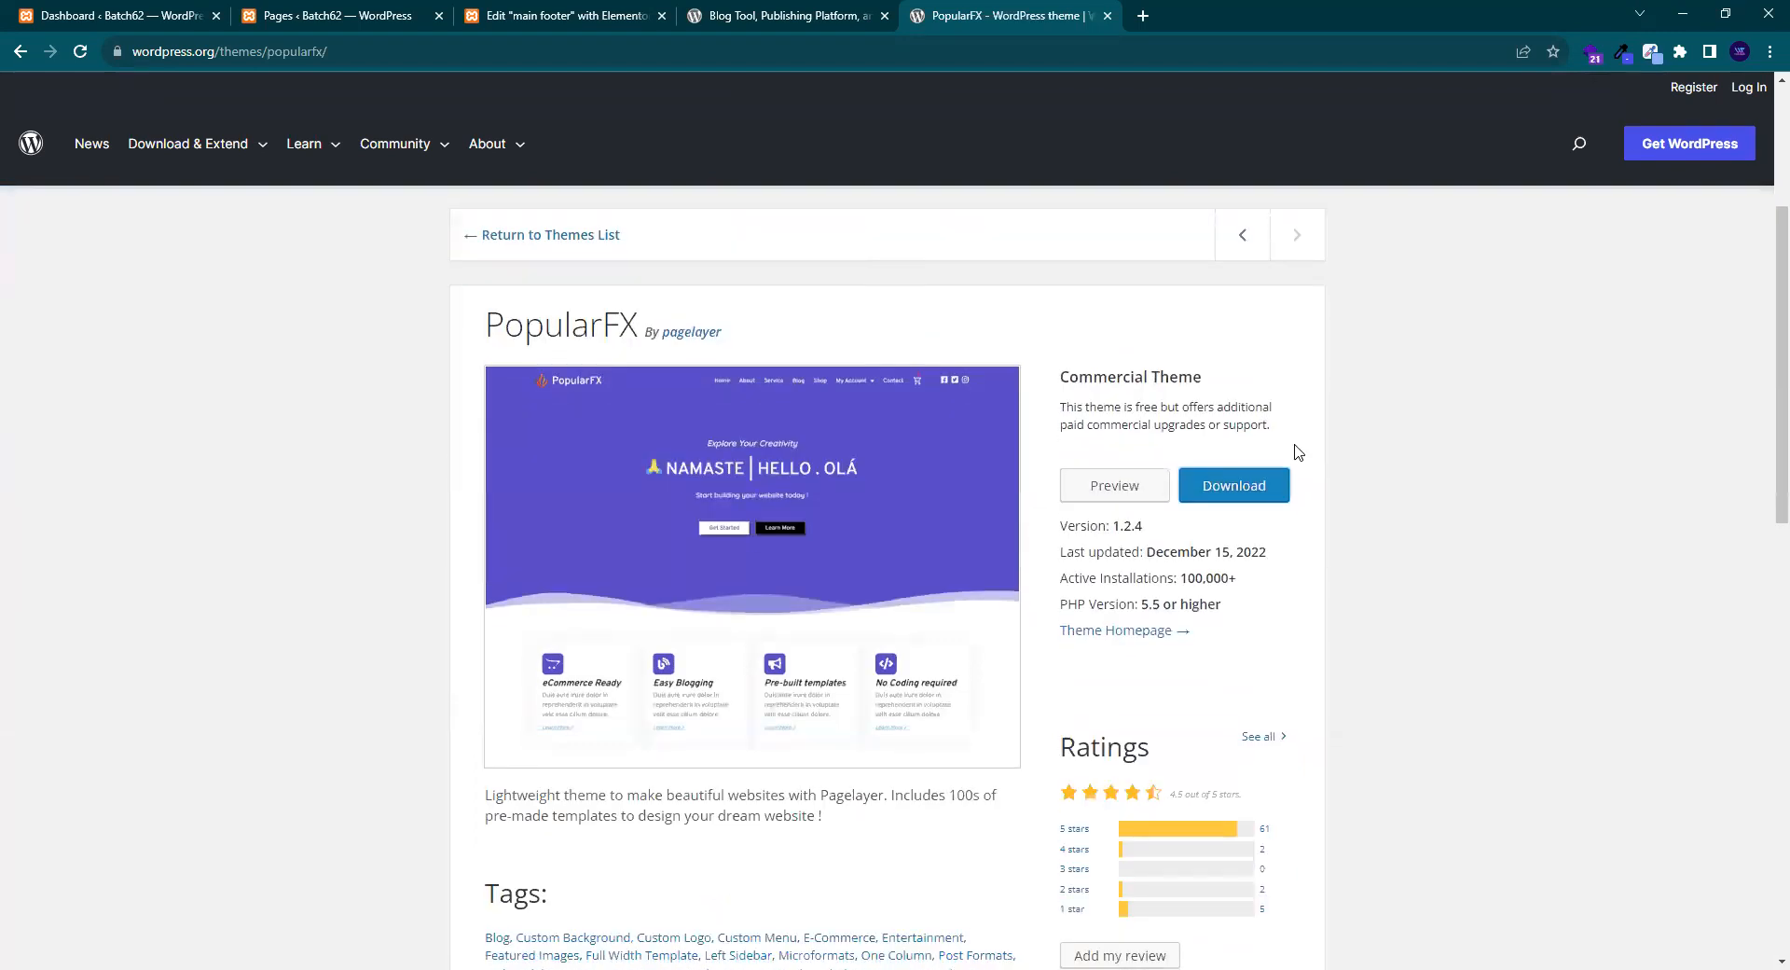
scroll(1305, 457, "down", 4)
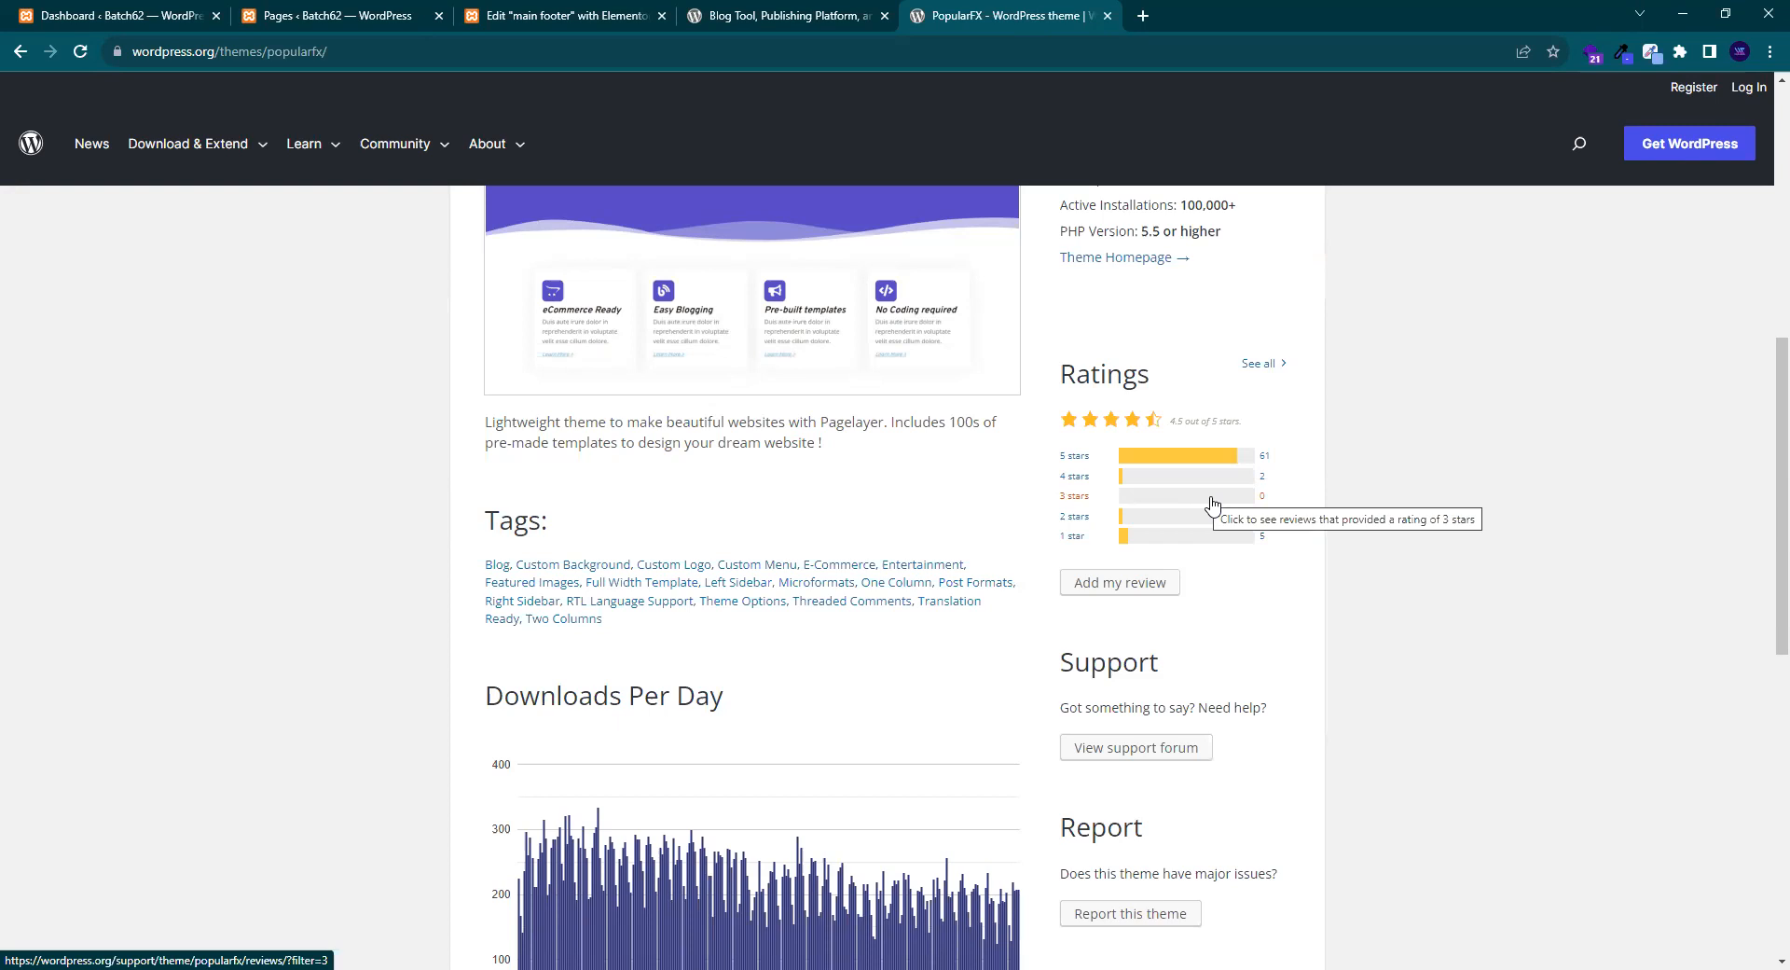
scroll(1210, 504, "down", 4)
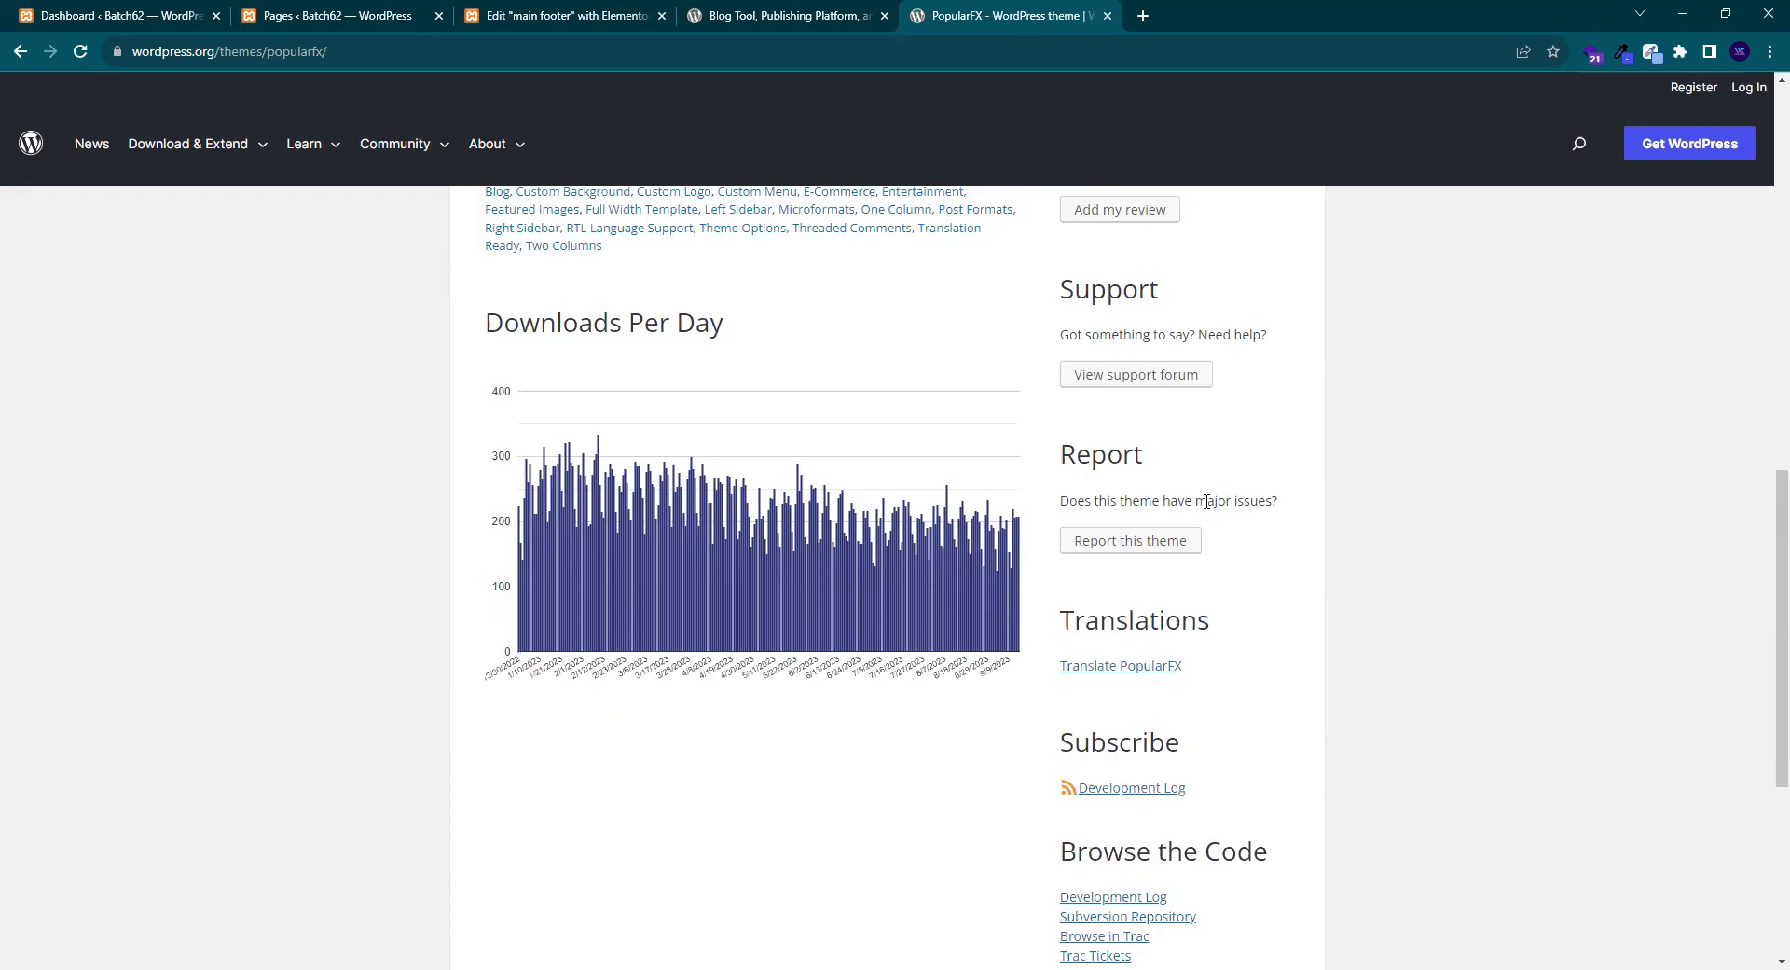
scroll(1206, 501, "down", 5)
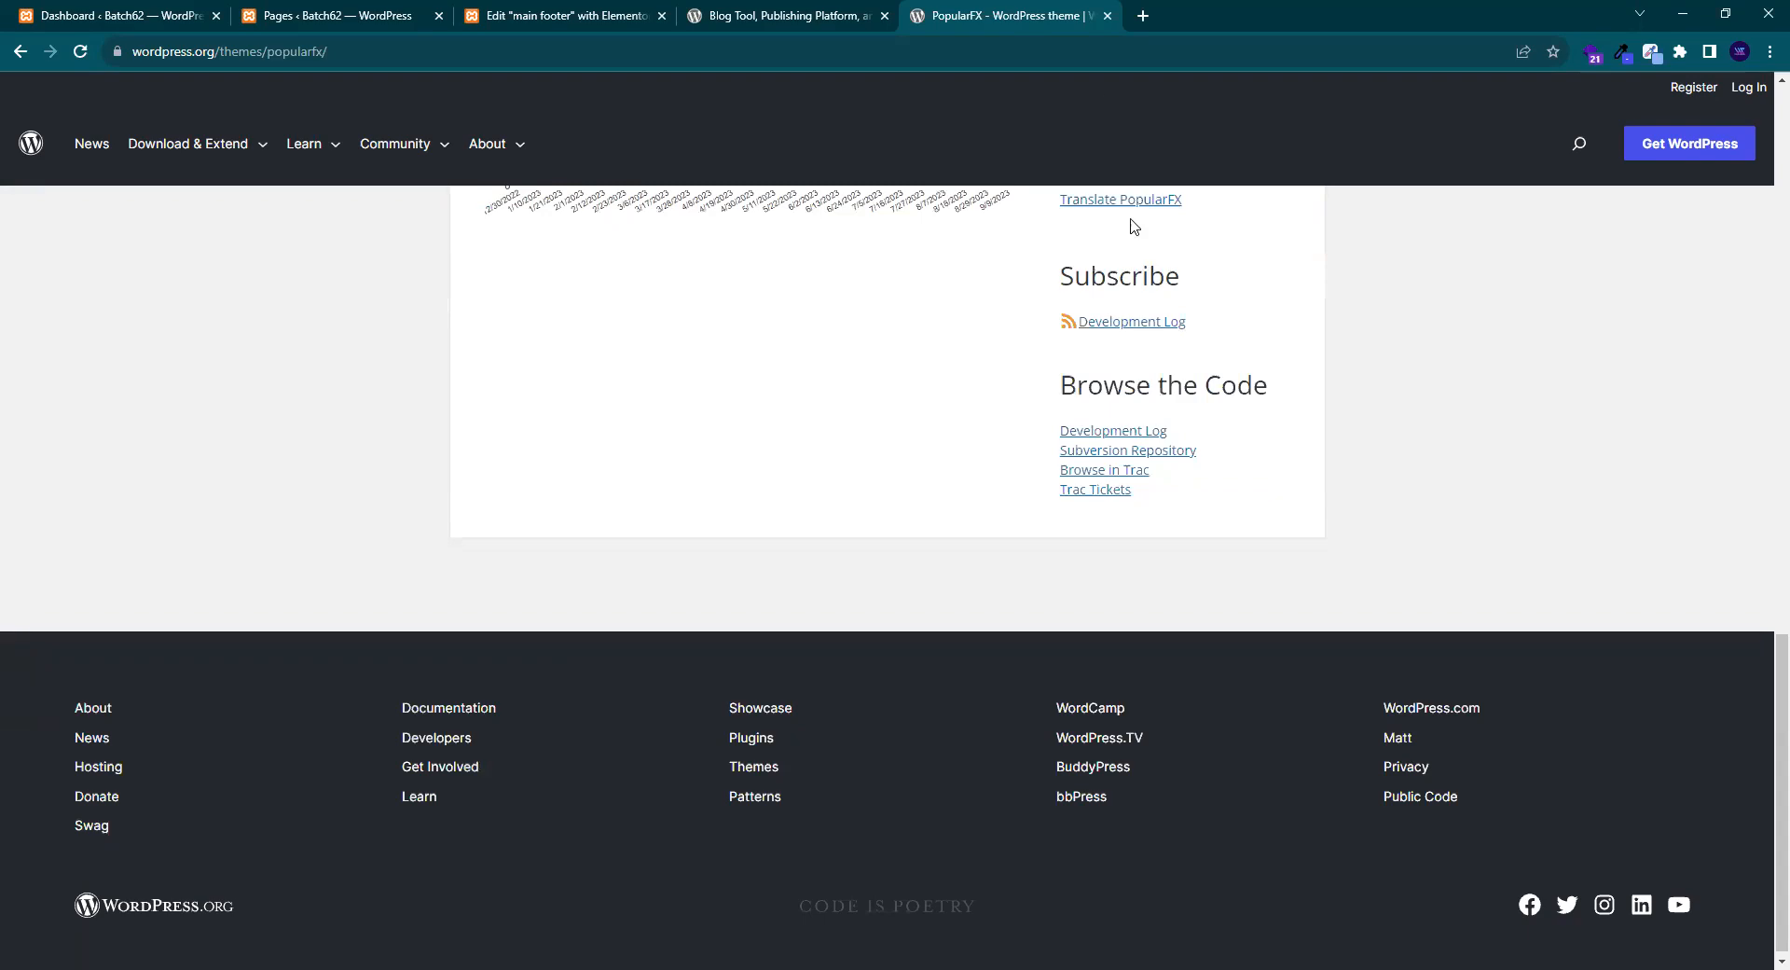
left_click(1143, 16)
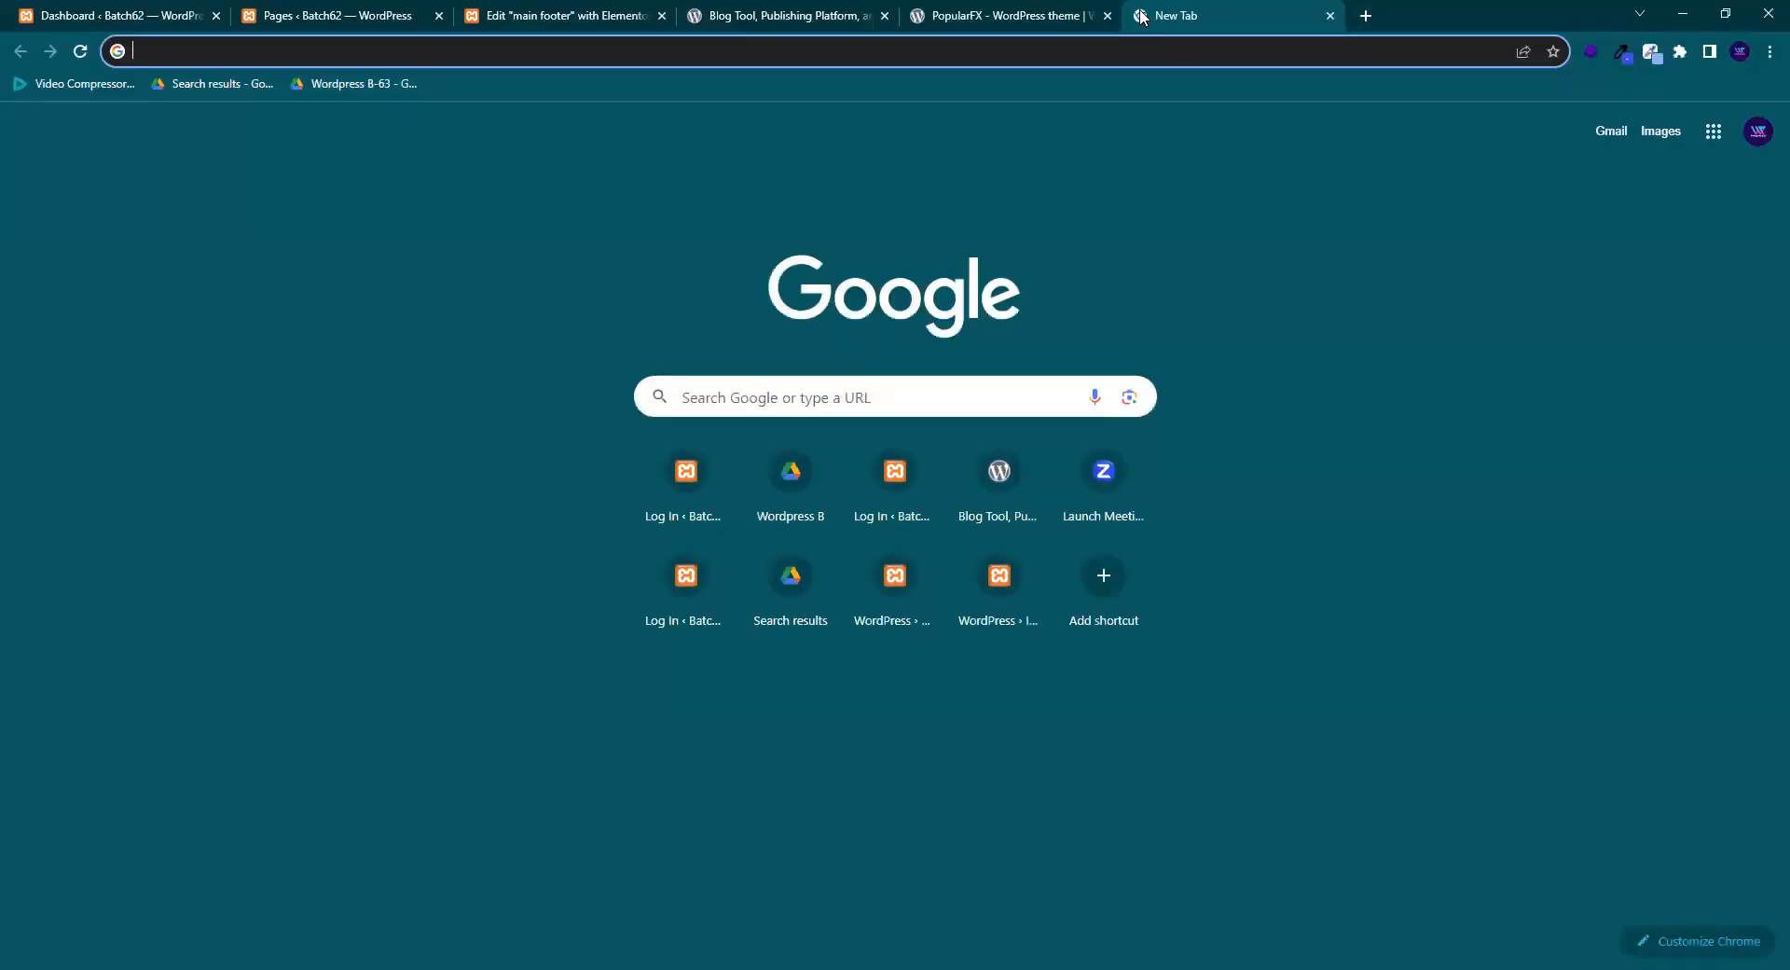
- Search Google for 'theme forest' and close the PopularFX theme tab
type("theme")
key("BackSpace")
key("BackSpace")
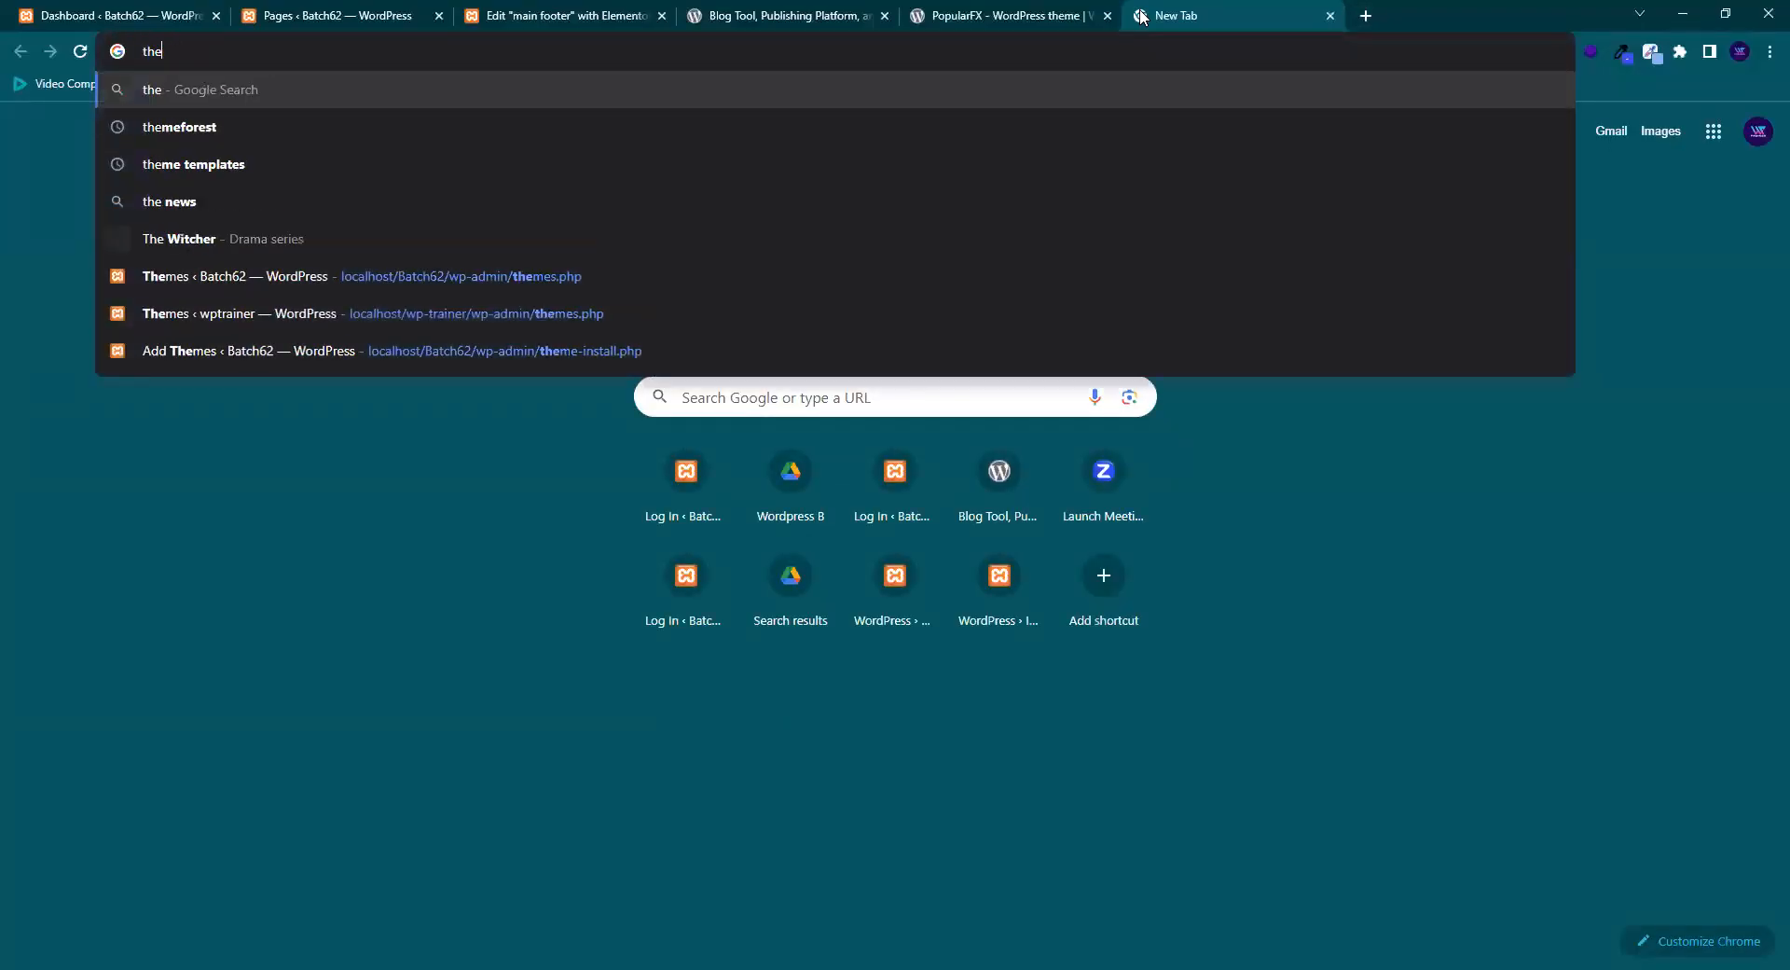
type("me")
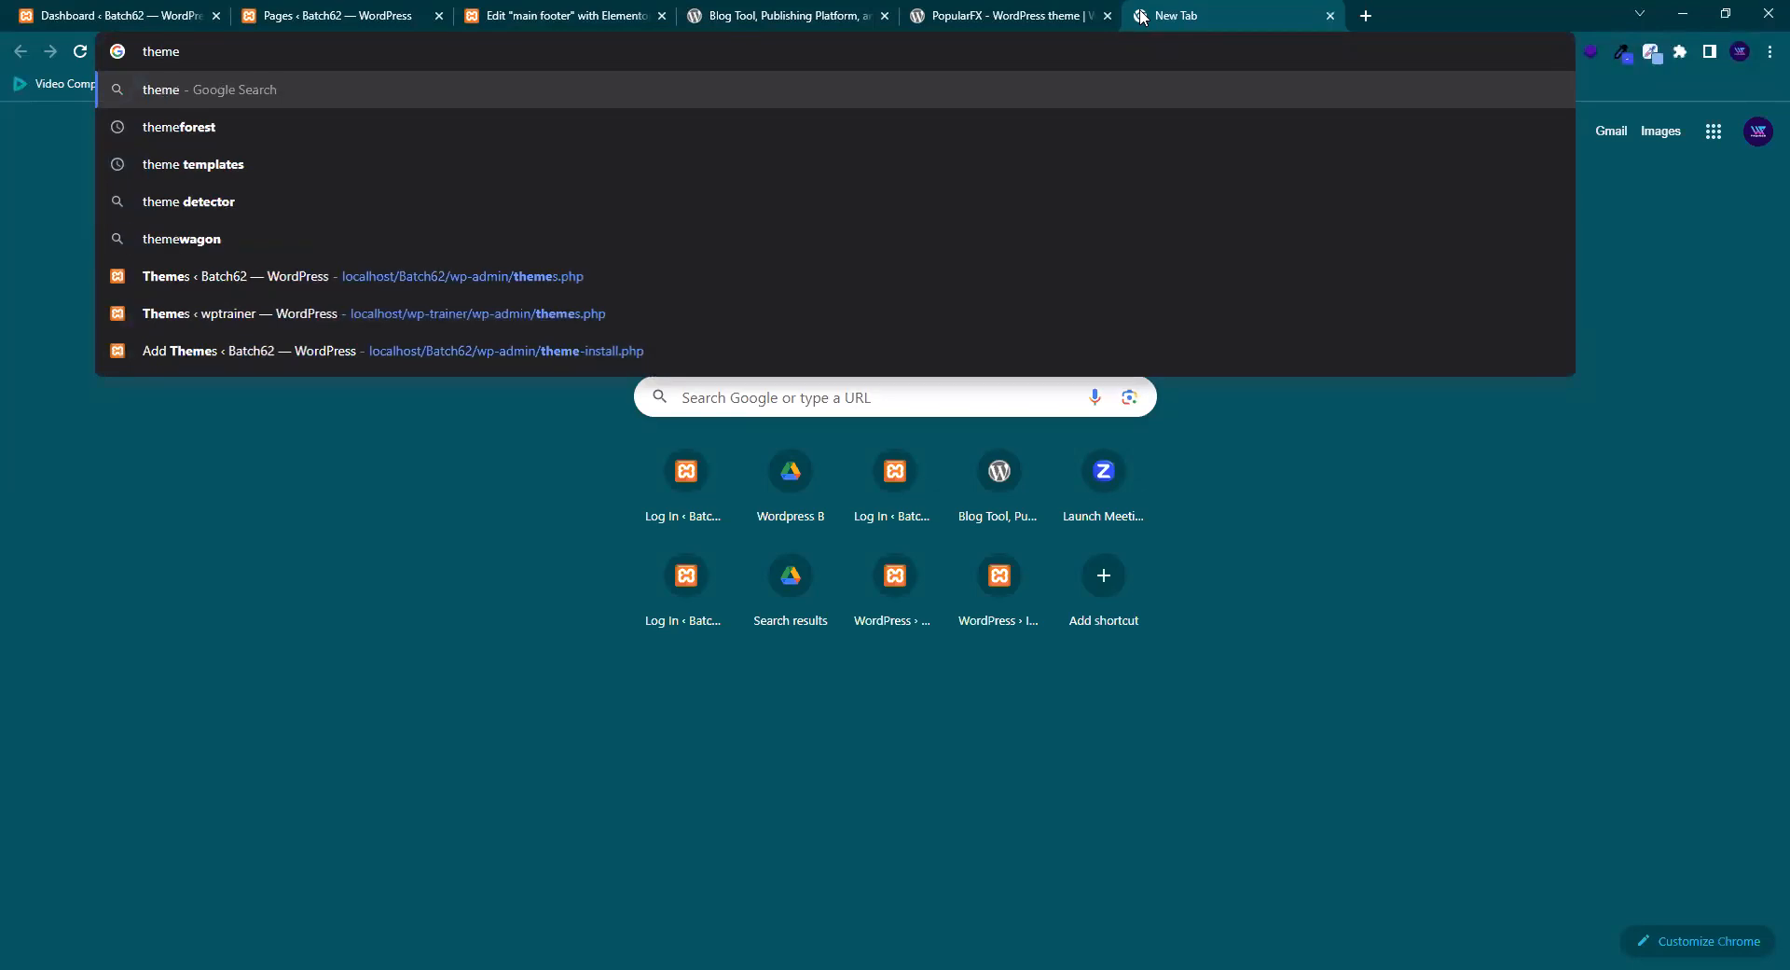
type(" fores")
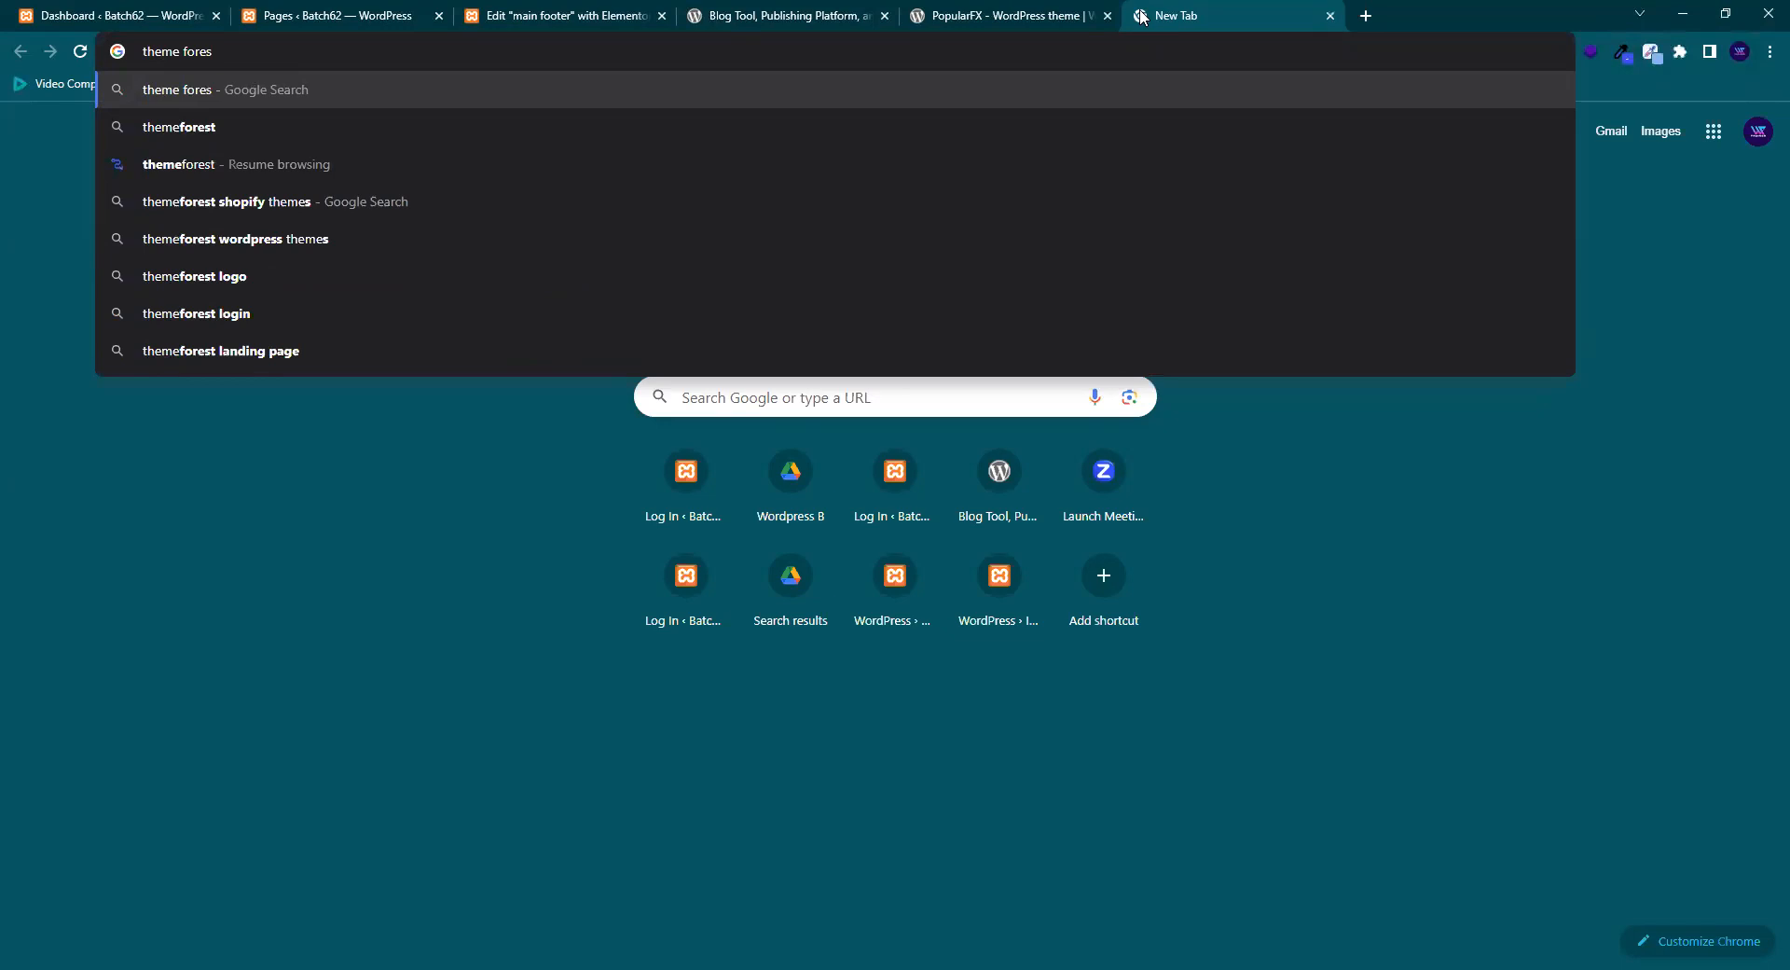
type("t")
key("Return")
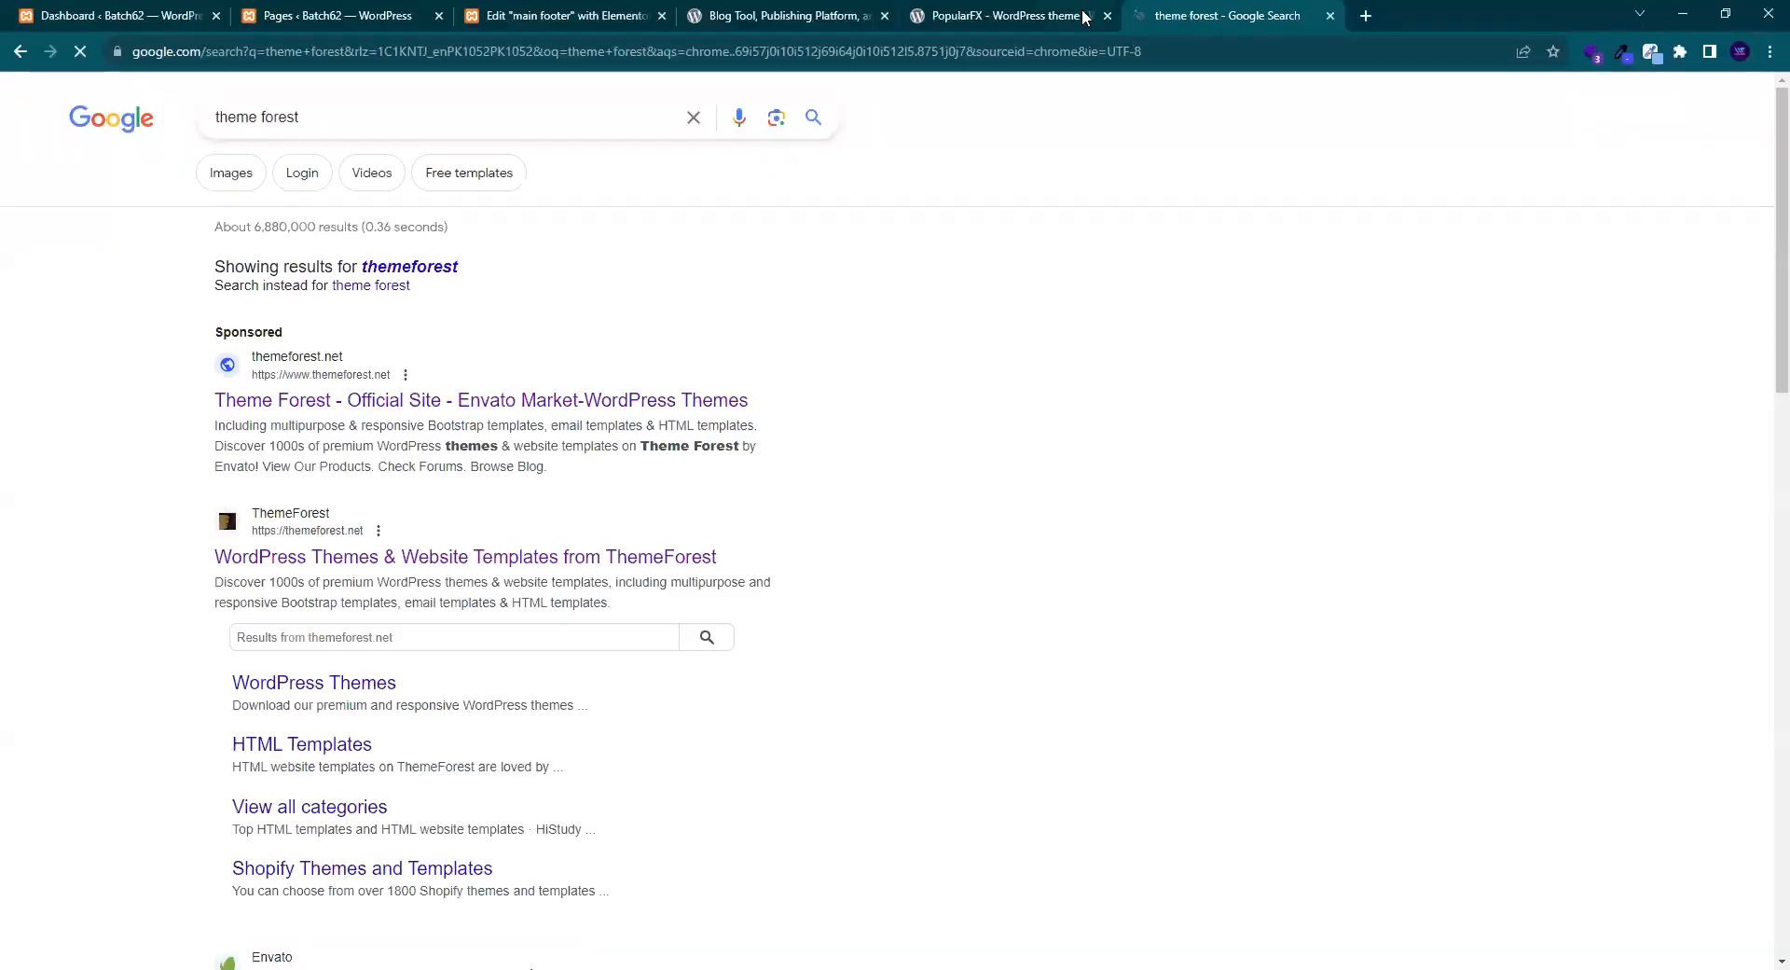
left_click(1106, 16)
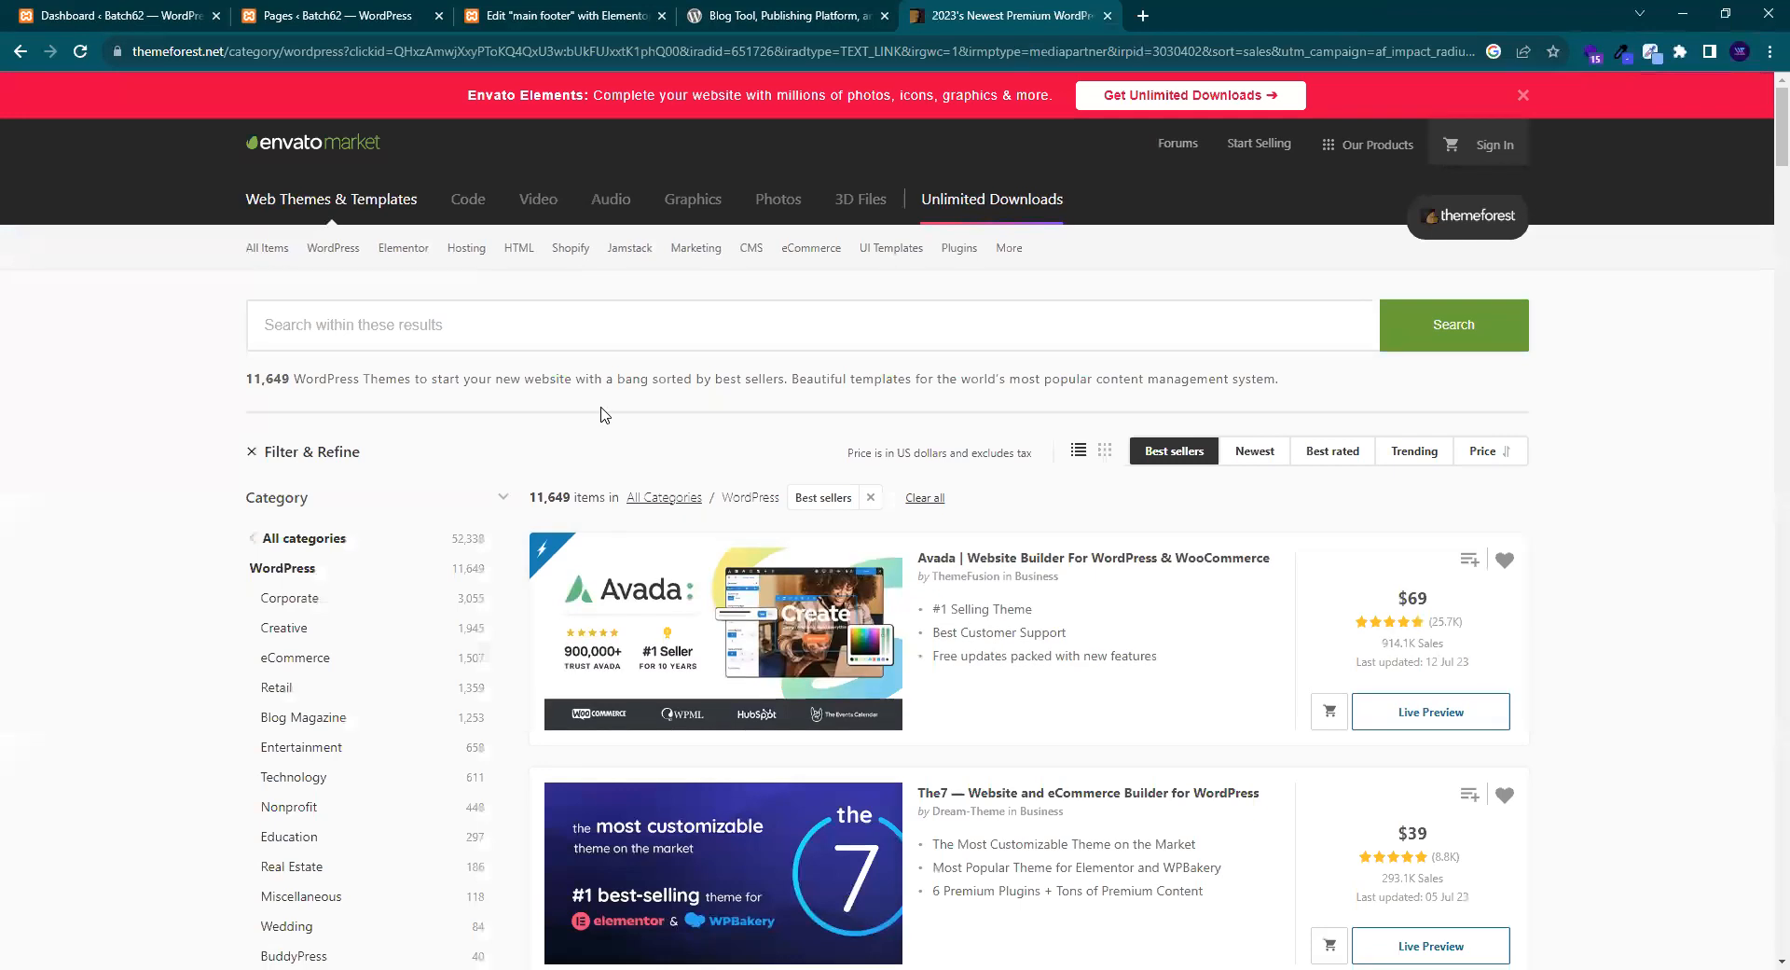
- Scroll through ThemeForest's best-selling WordPress themes like Avada, The7 and Betheme, then back to top
scroll(599, 411, "down", 2)
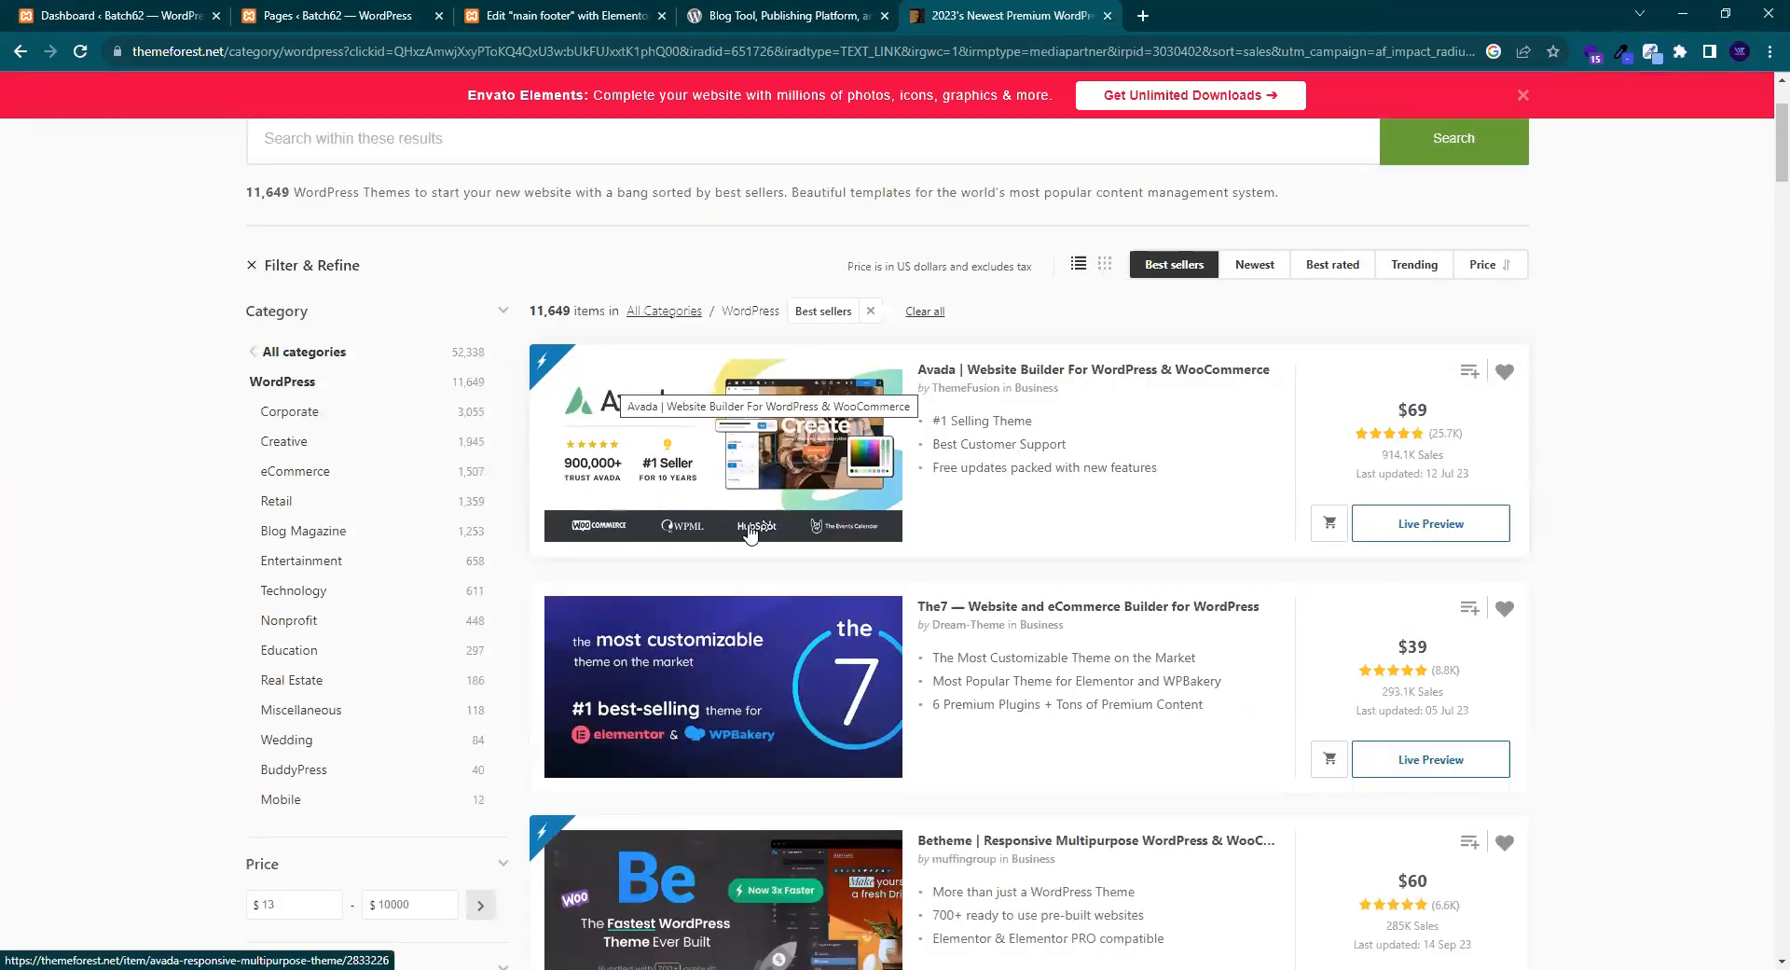
scroll(1029, 616, "down", 2)
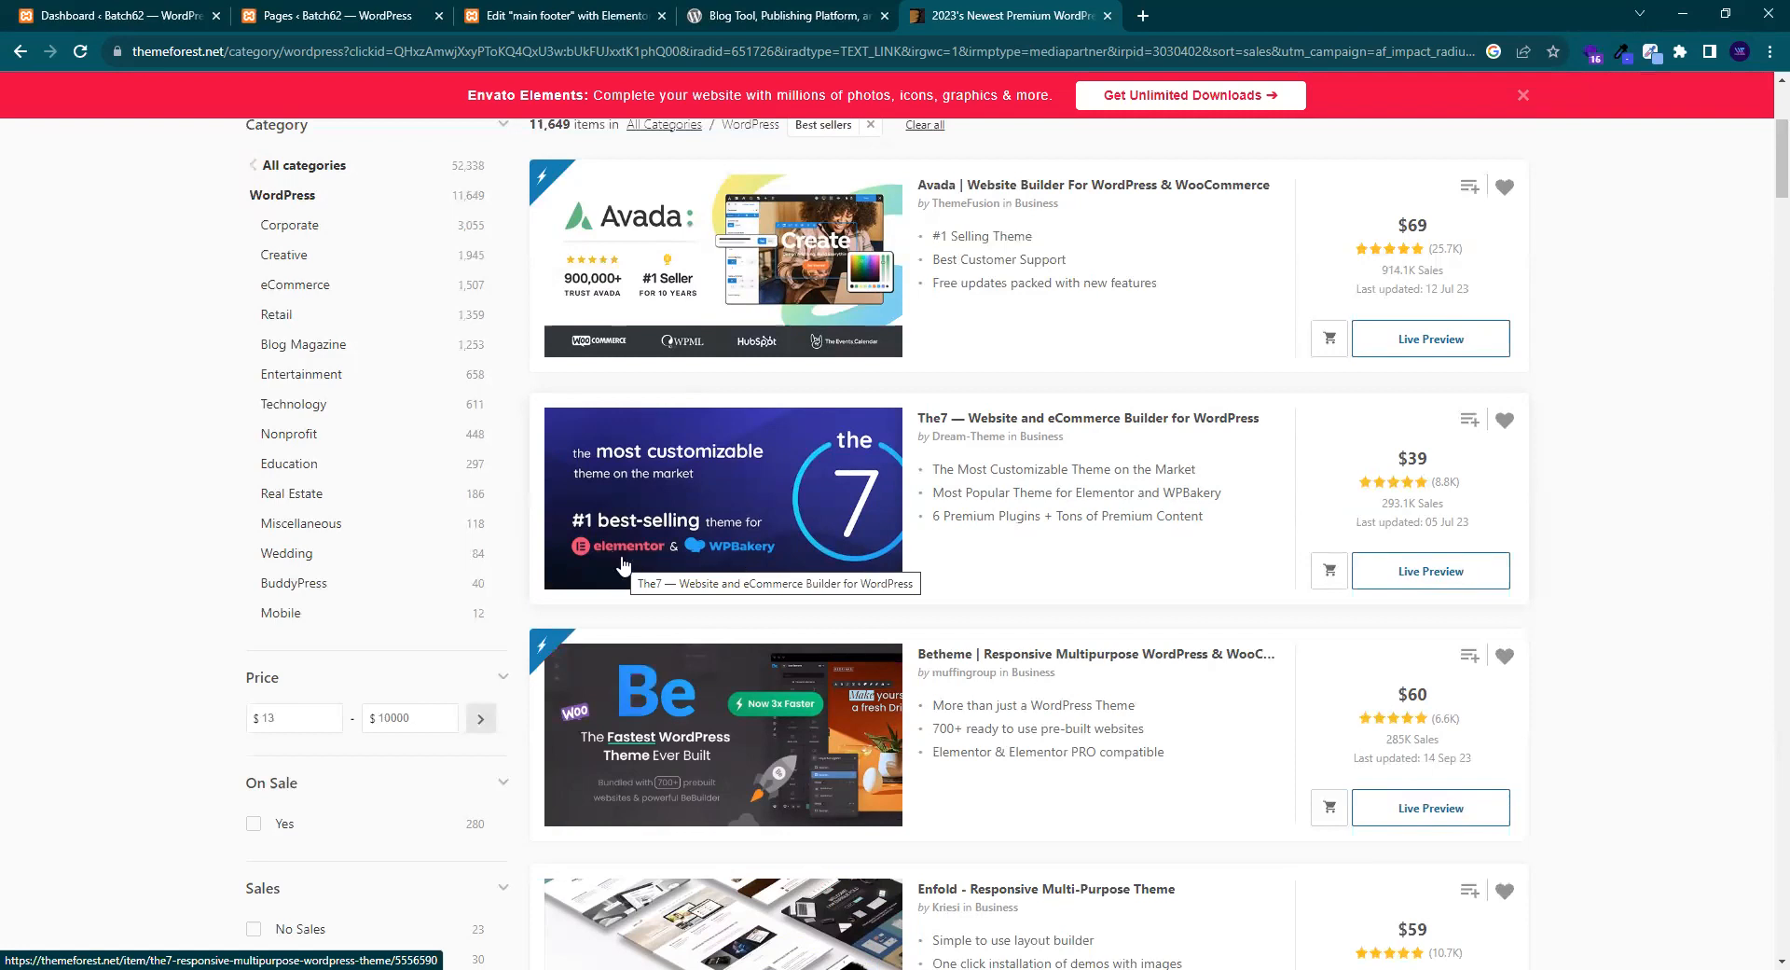
scroll(605, 492, "down", 1)
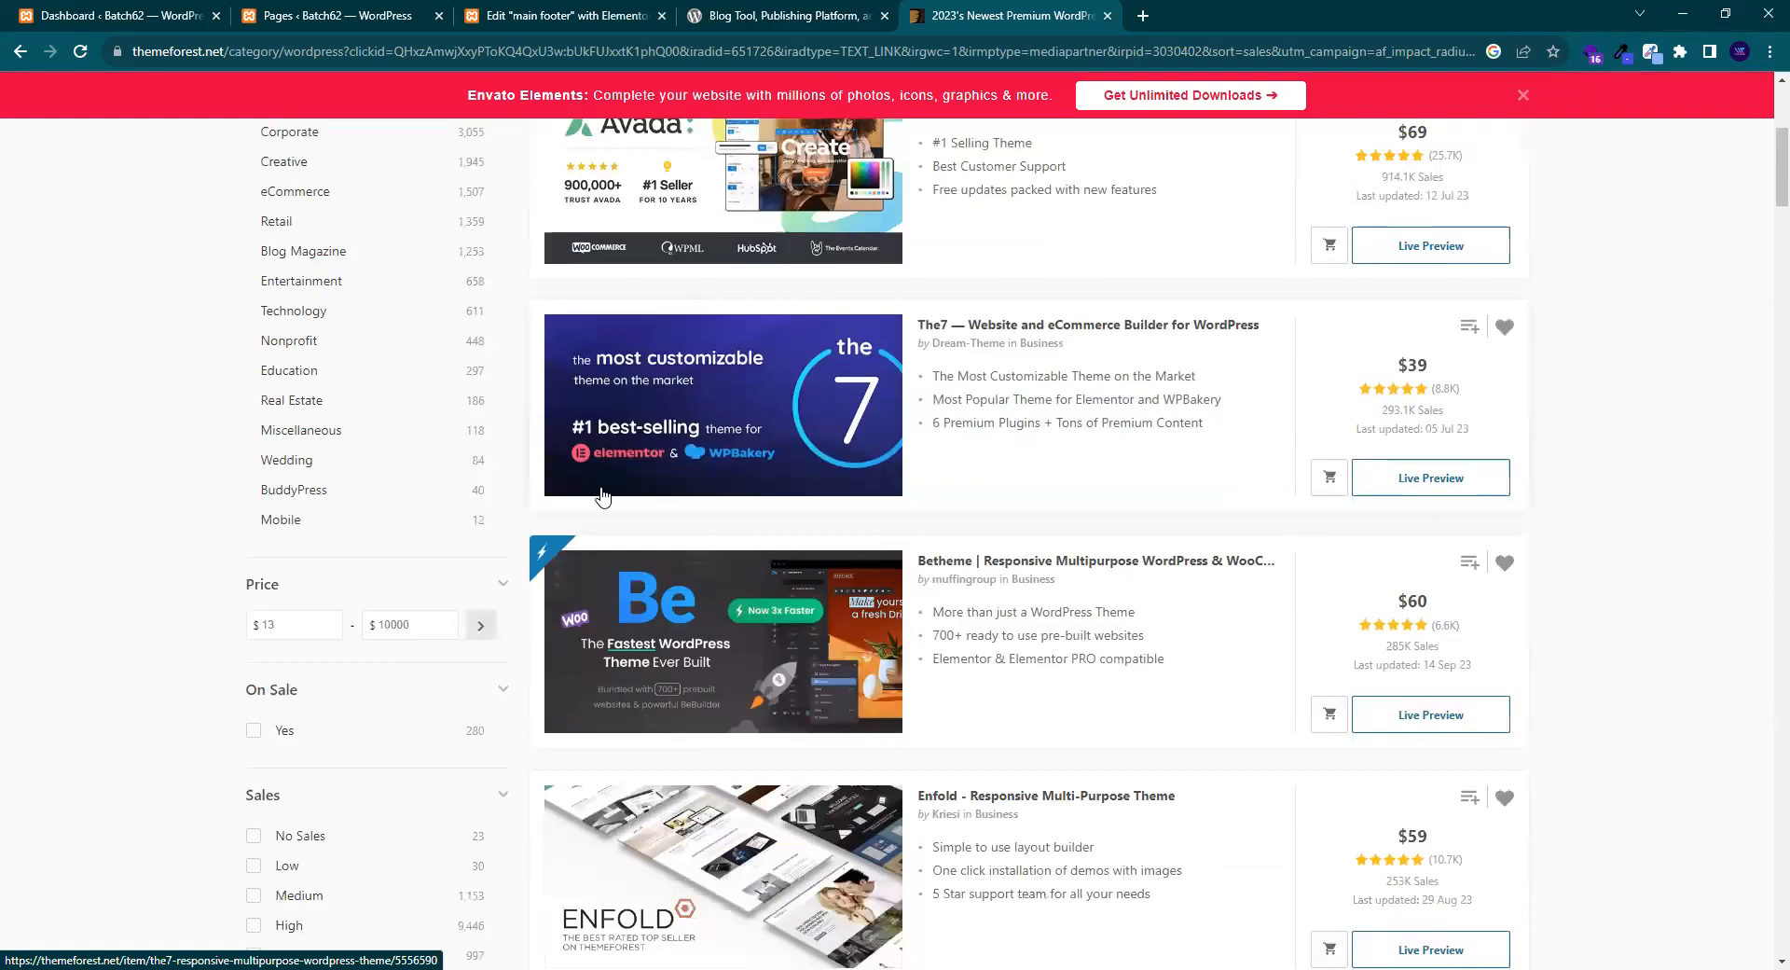
scroll(608, 498, "down", 10)
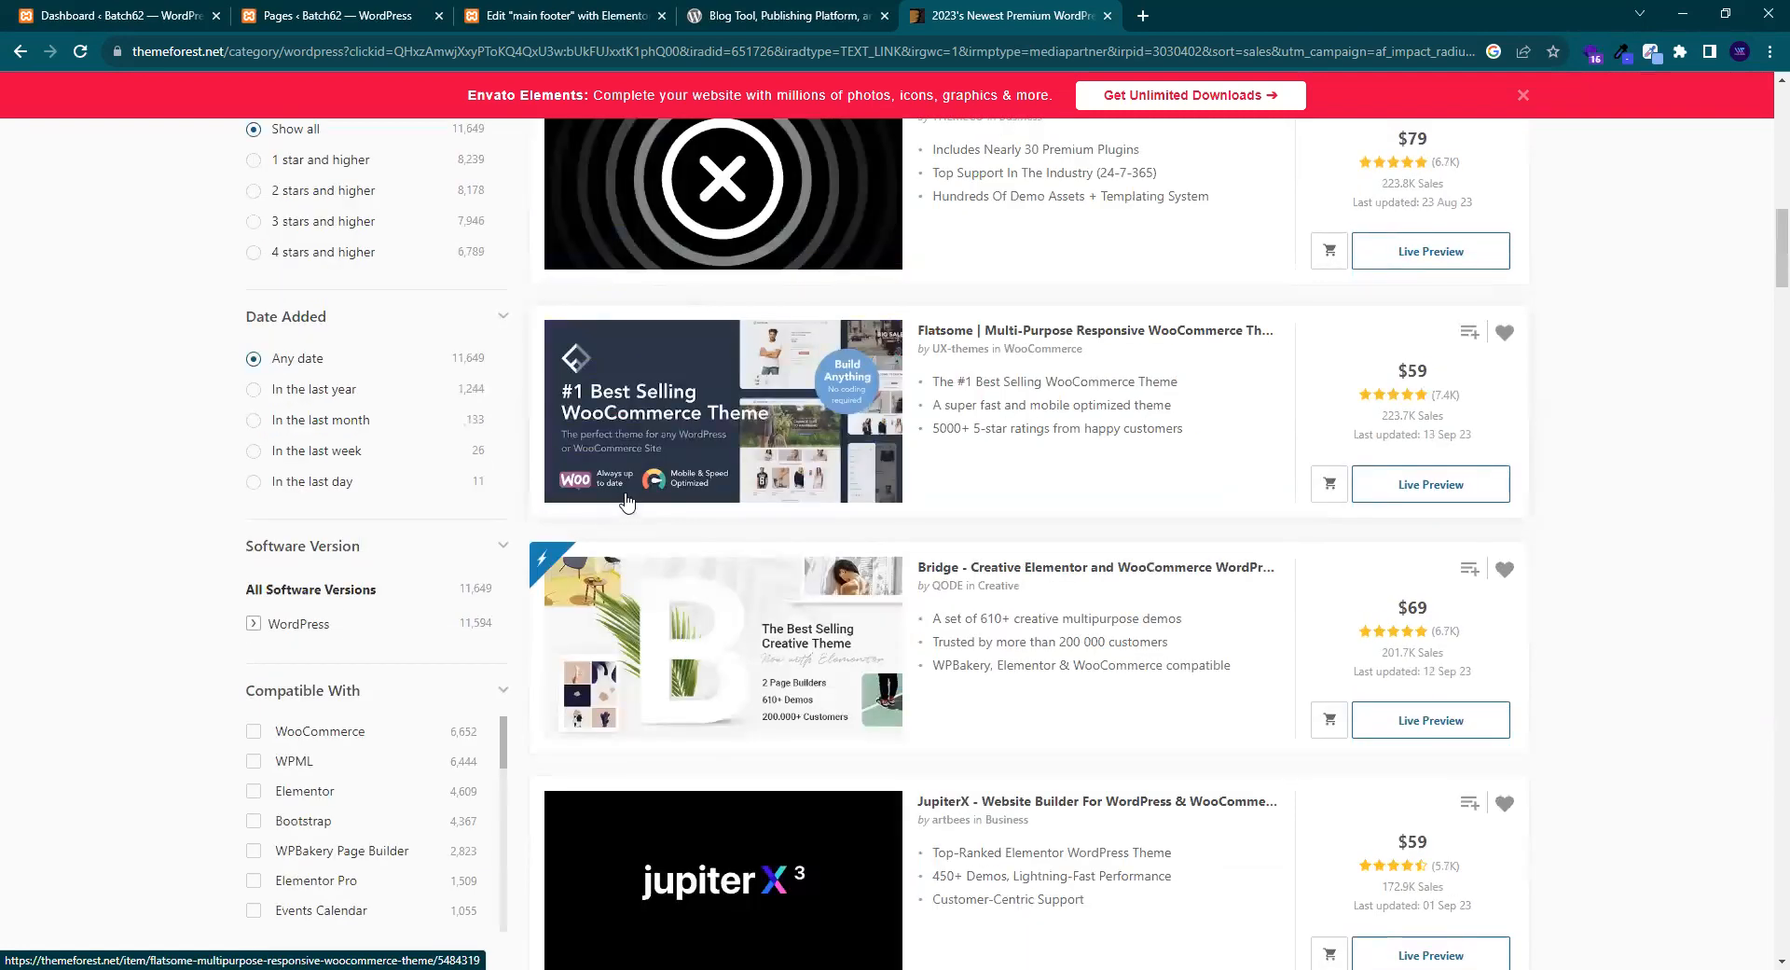
scroll(625, 500, "down", 10)
scroll(625, 500, "down", 4)
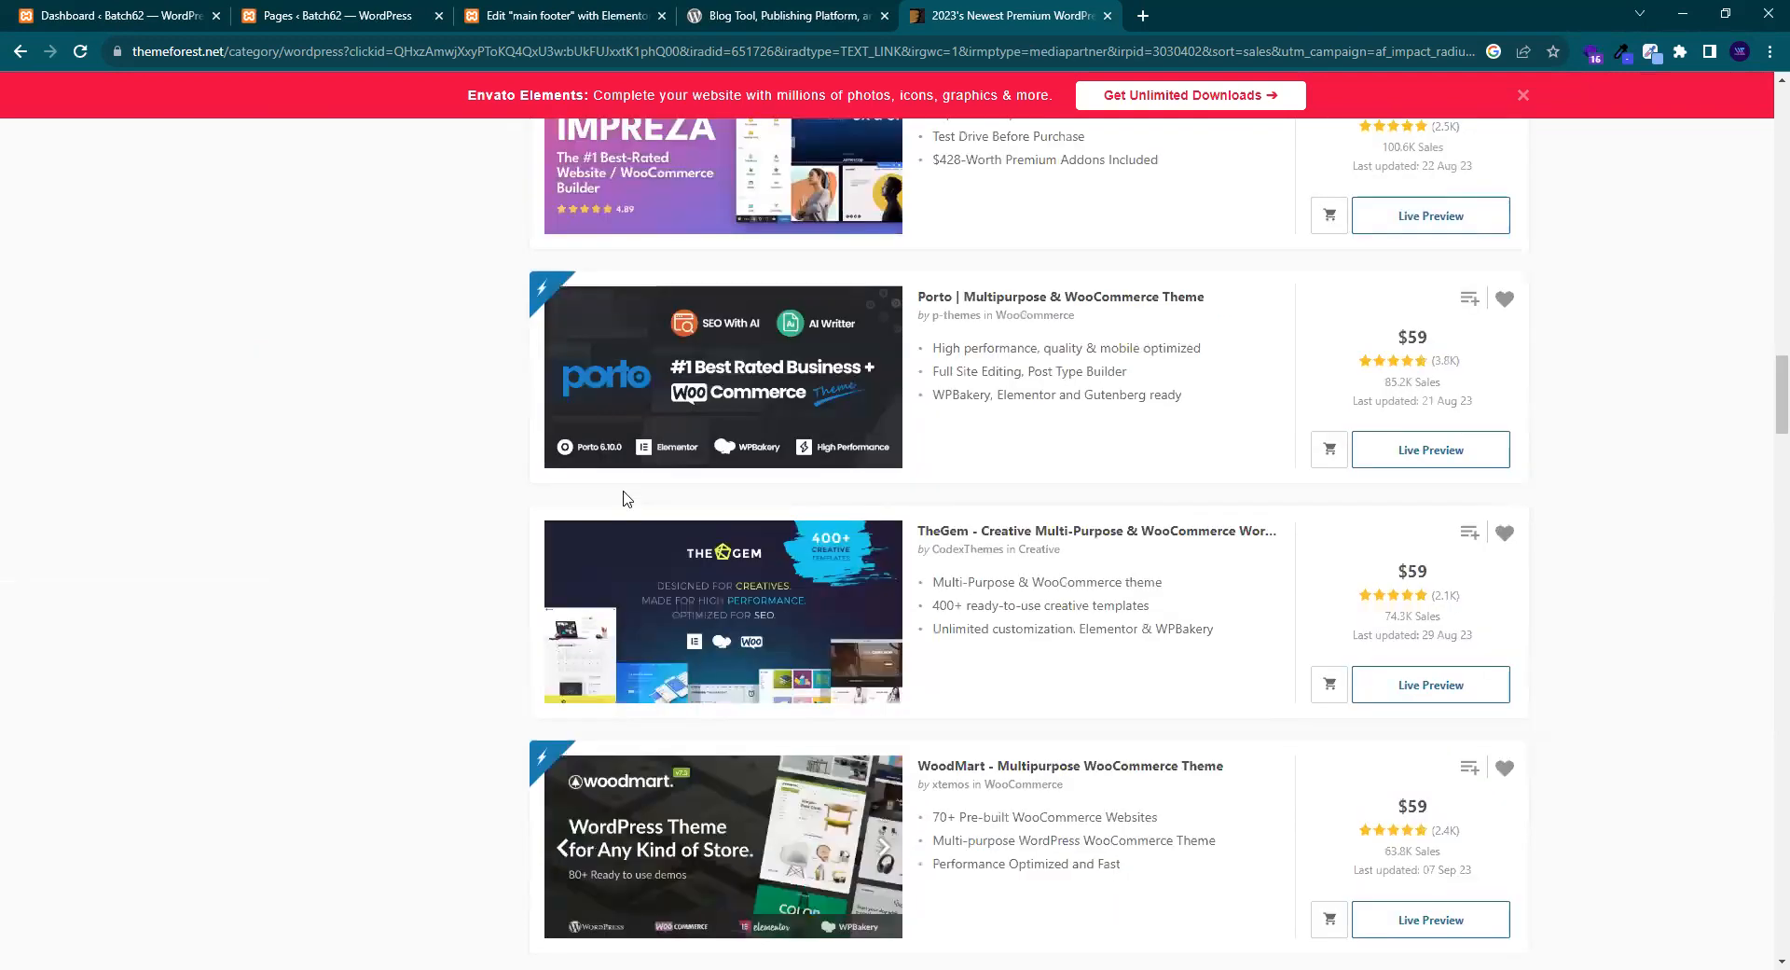
scroll(627, 499, "down", 2)
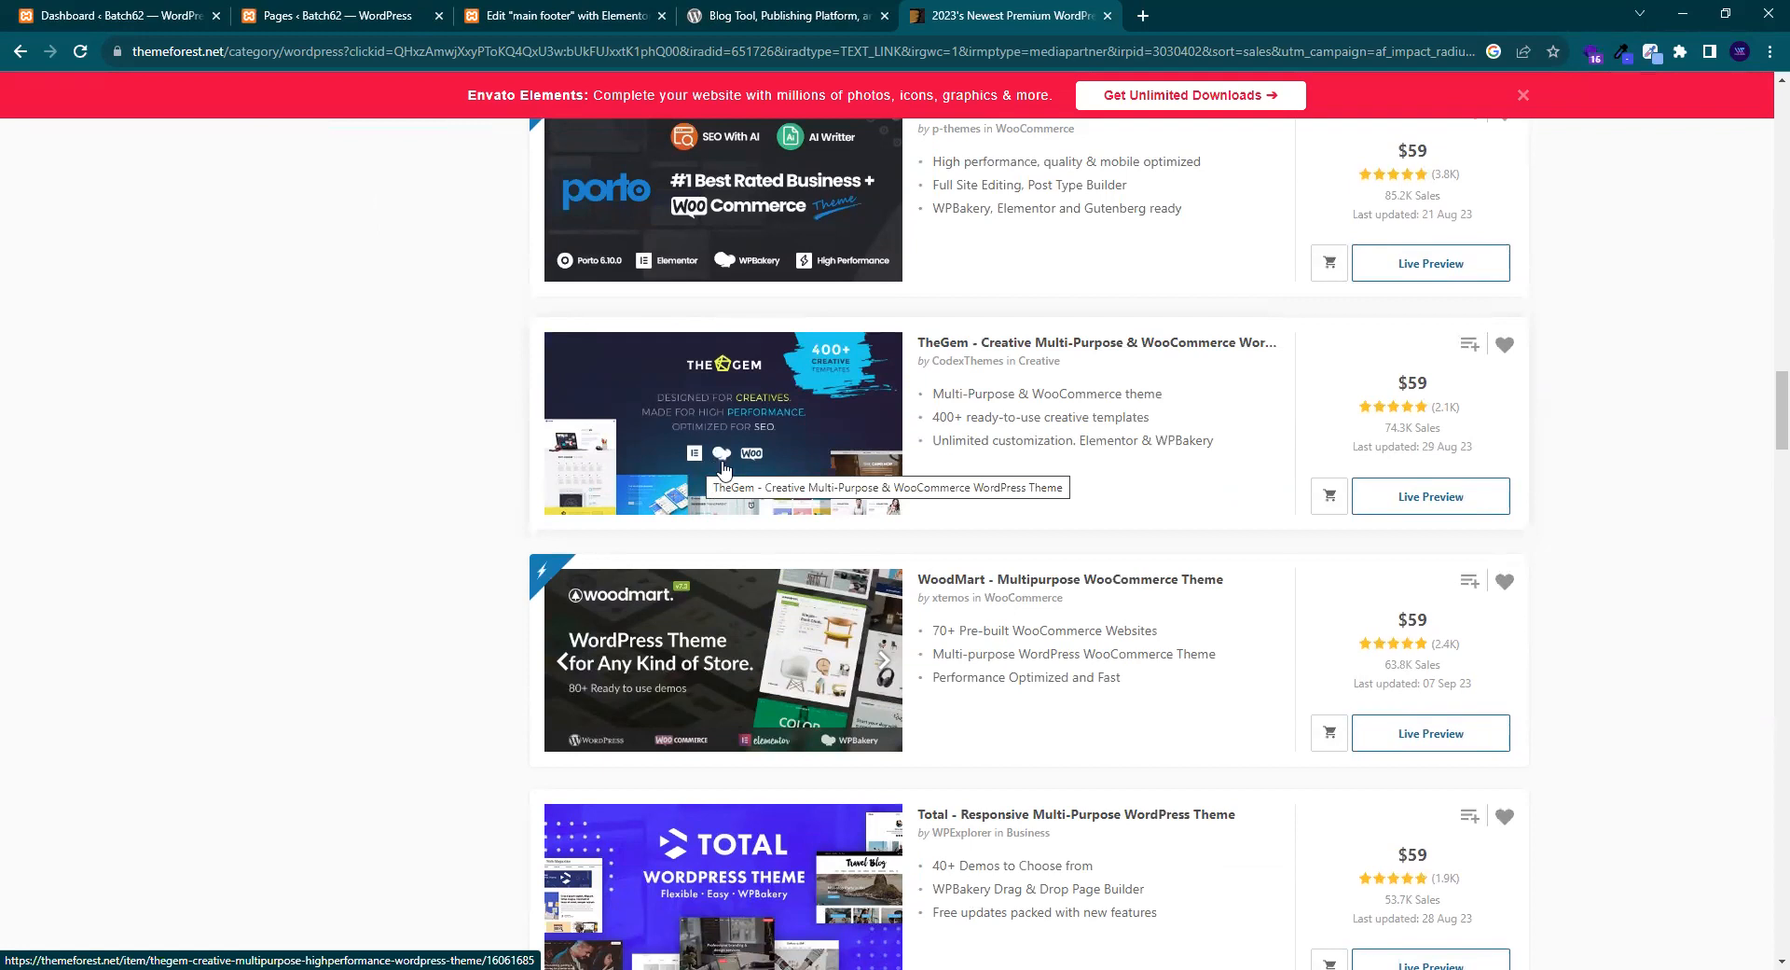
scroll(723, 466, "up", 15)
scroll(712, 471, "down", 4)
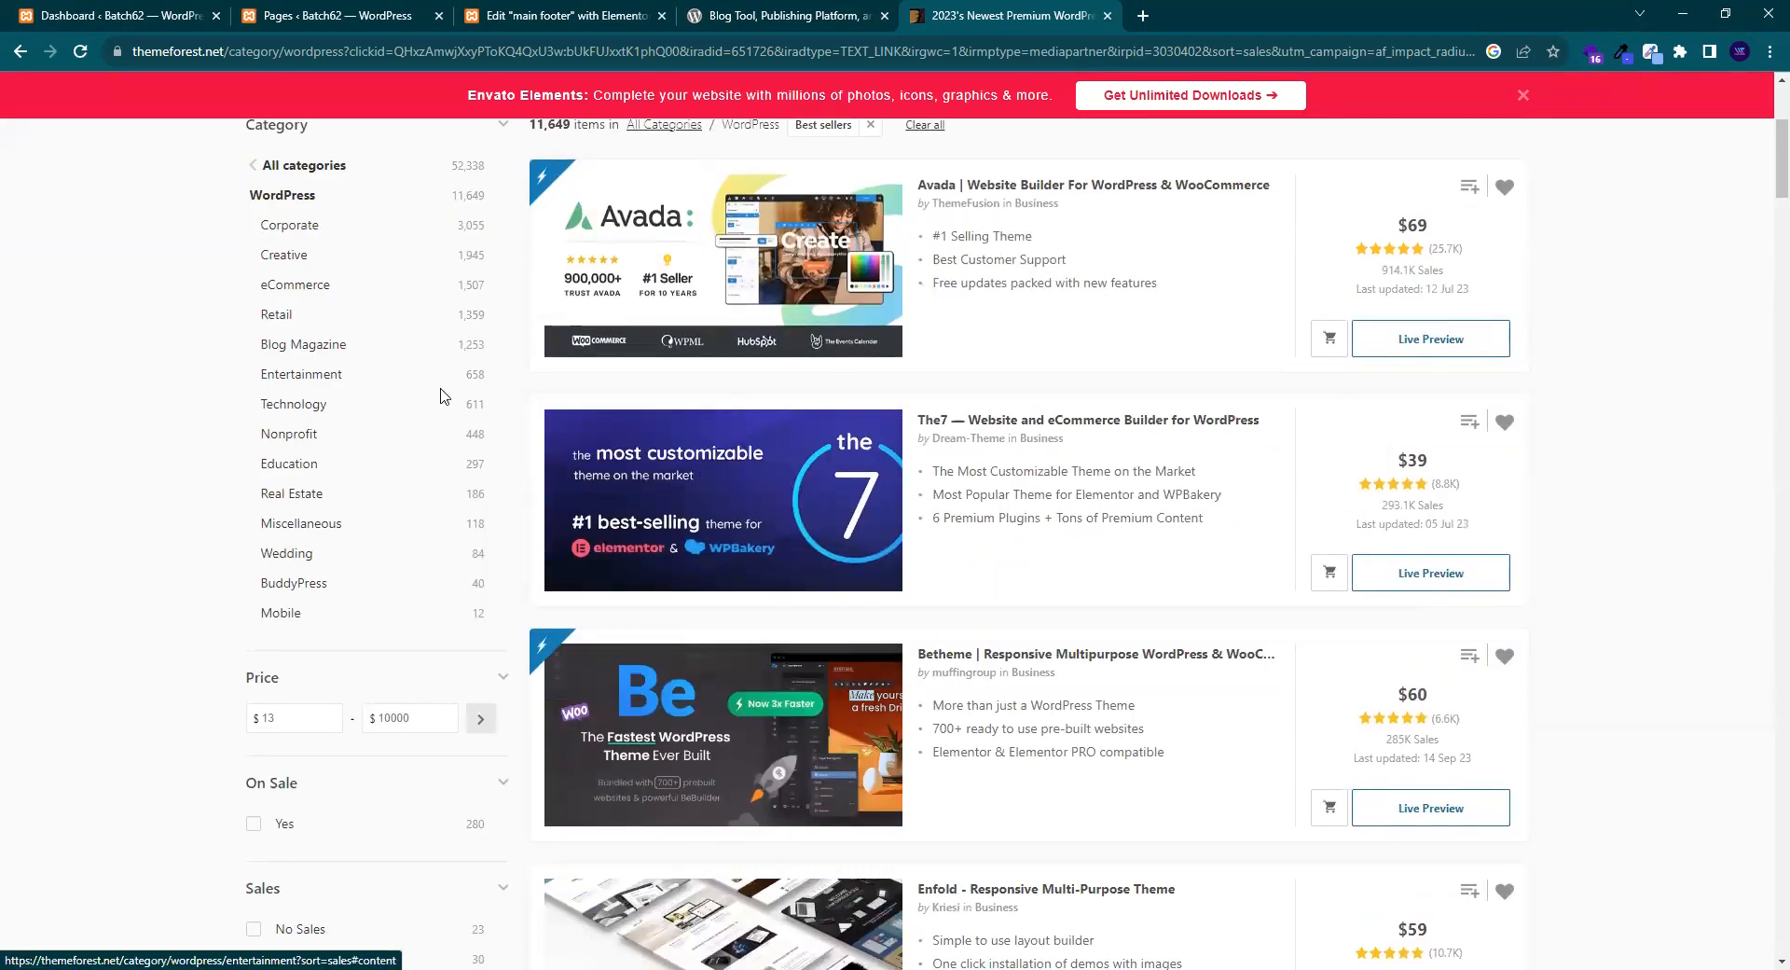
scroll(447, 401, "up", 3)
scroll(448, 402, "up", 2)
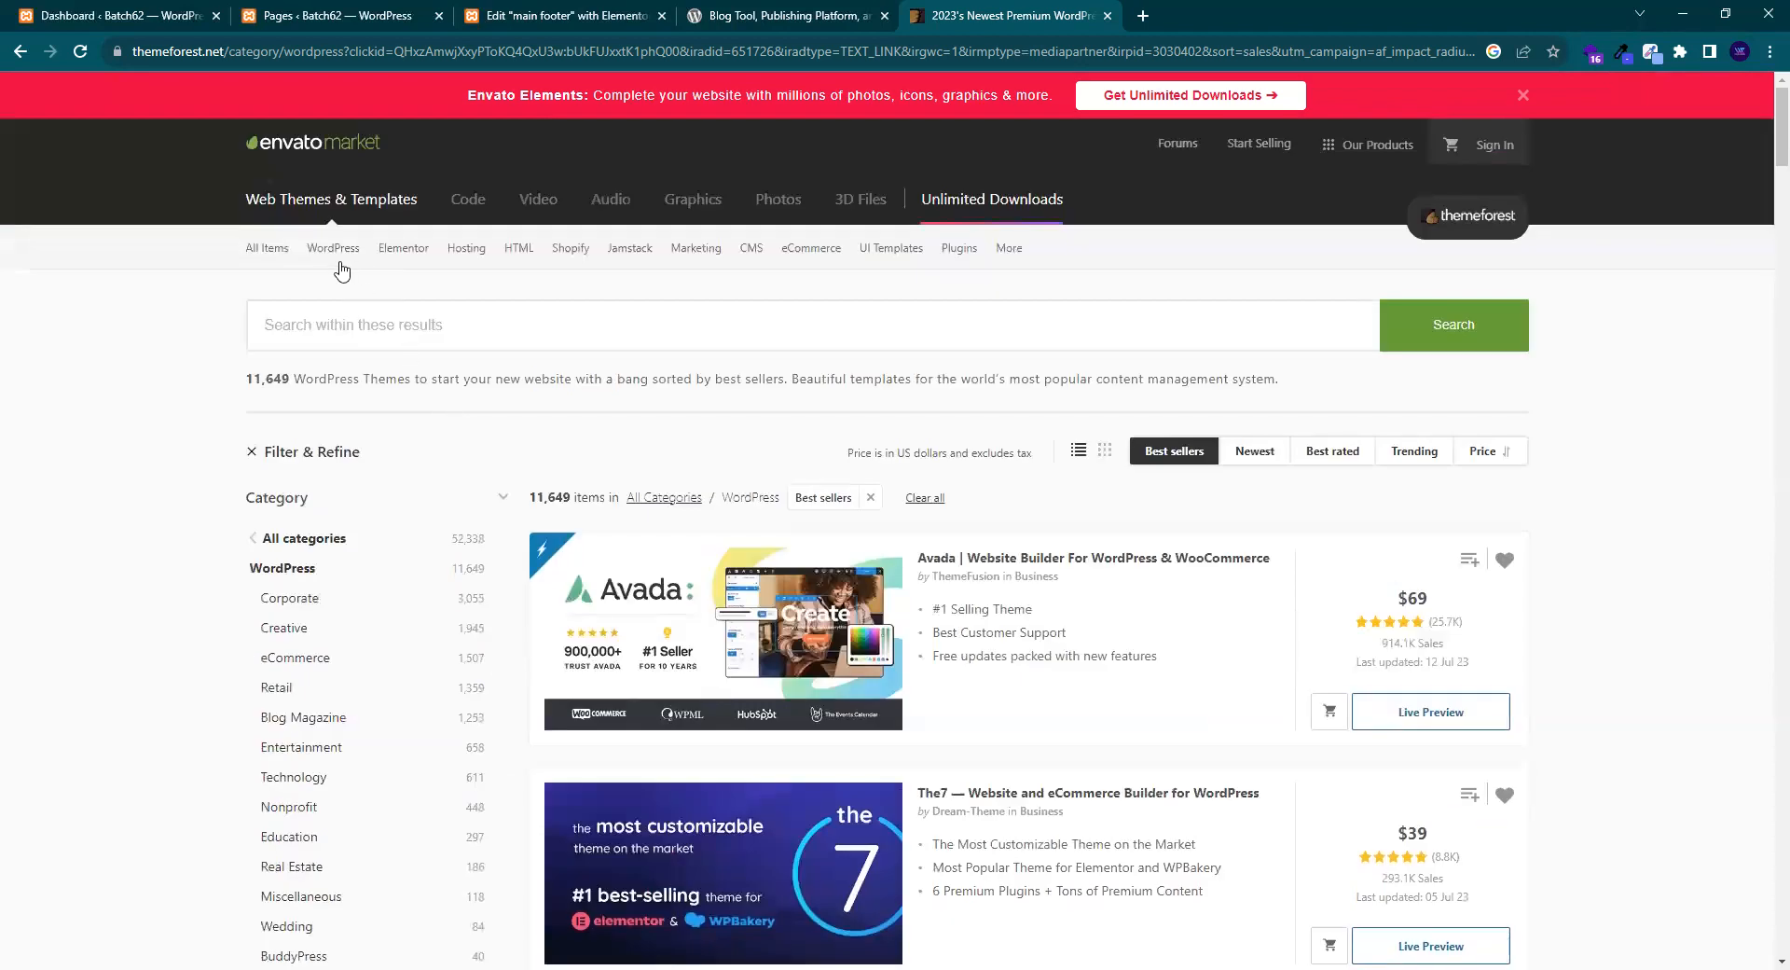
mouse_move(345, 255)
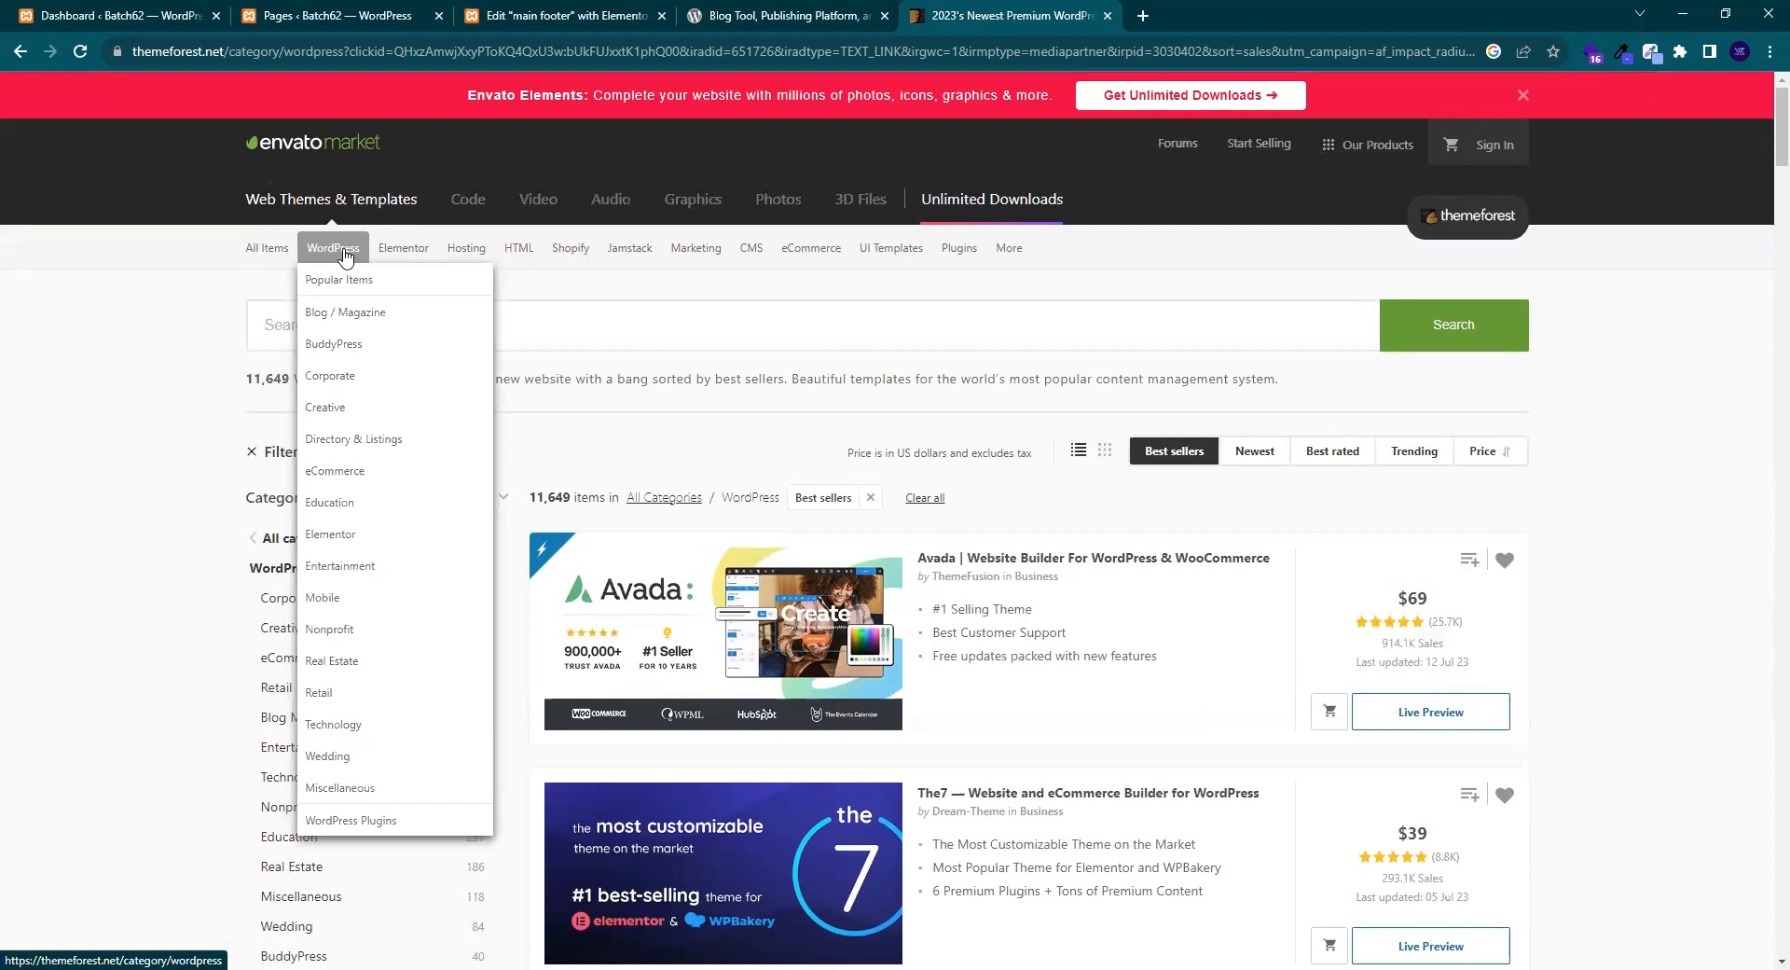
- Browse ThemeForest's Elementor template kits, then close that tab and return to the footer editor
left_click(393, 256)
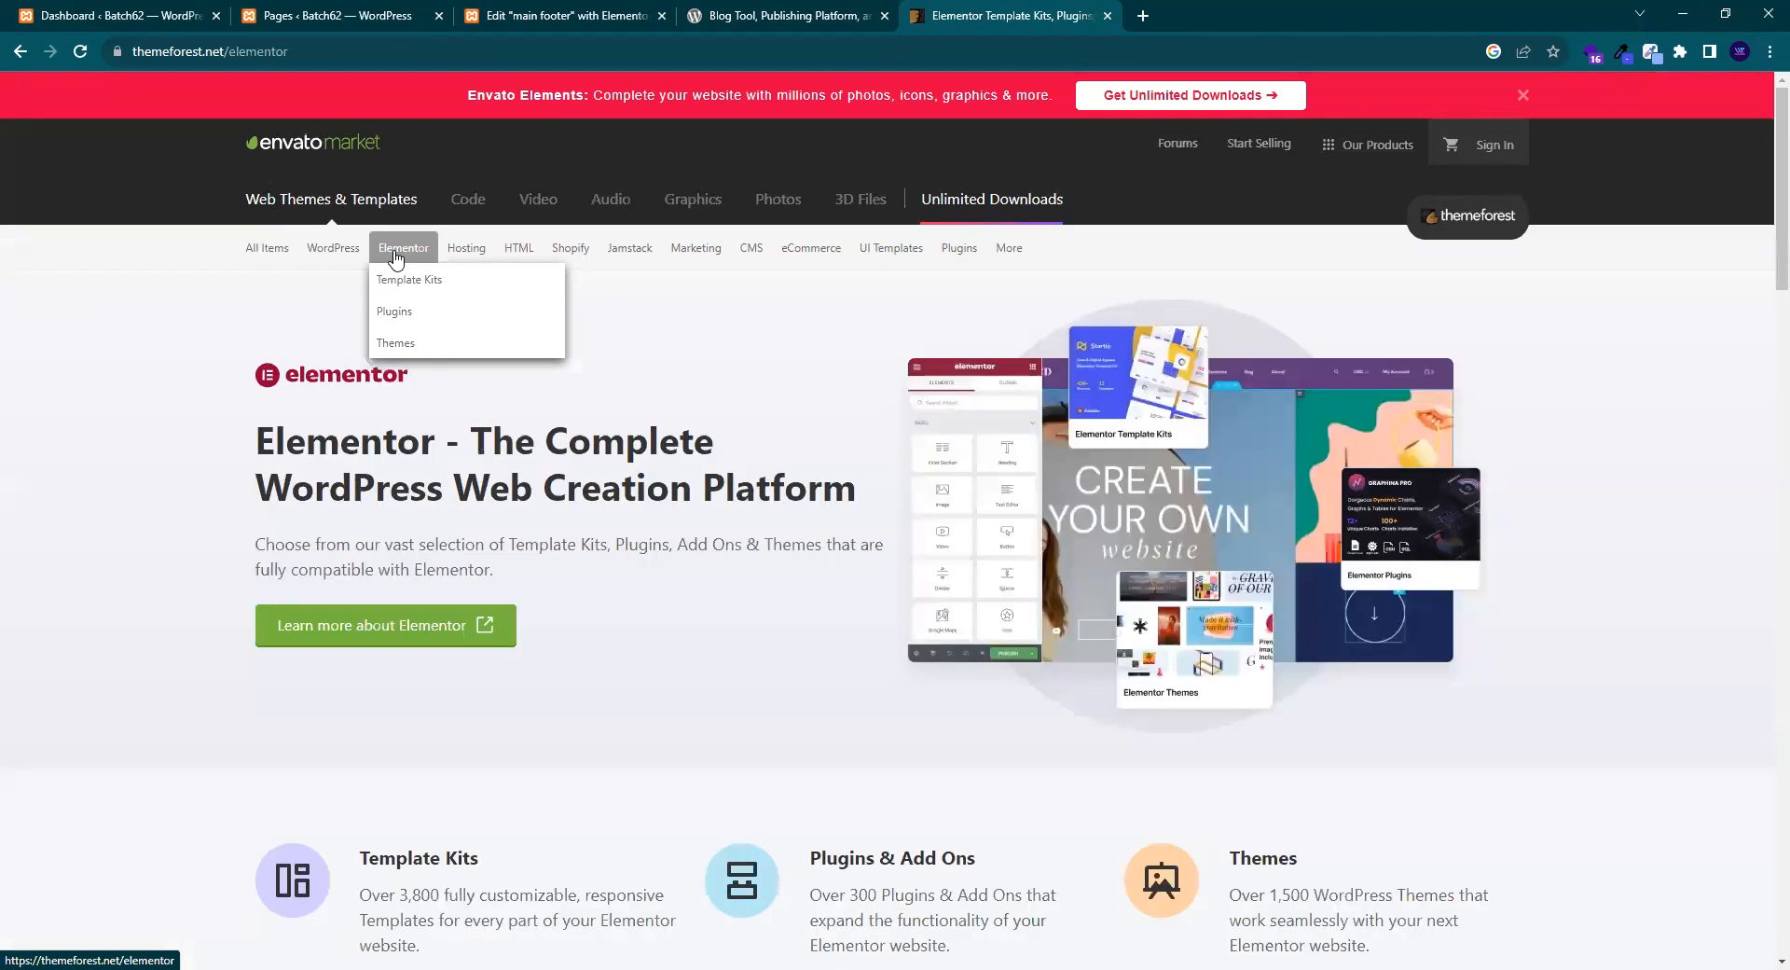
scroll(401, 266, "down", 10)
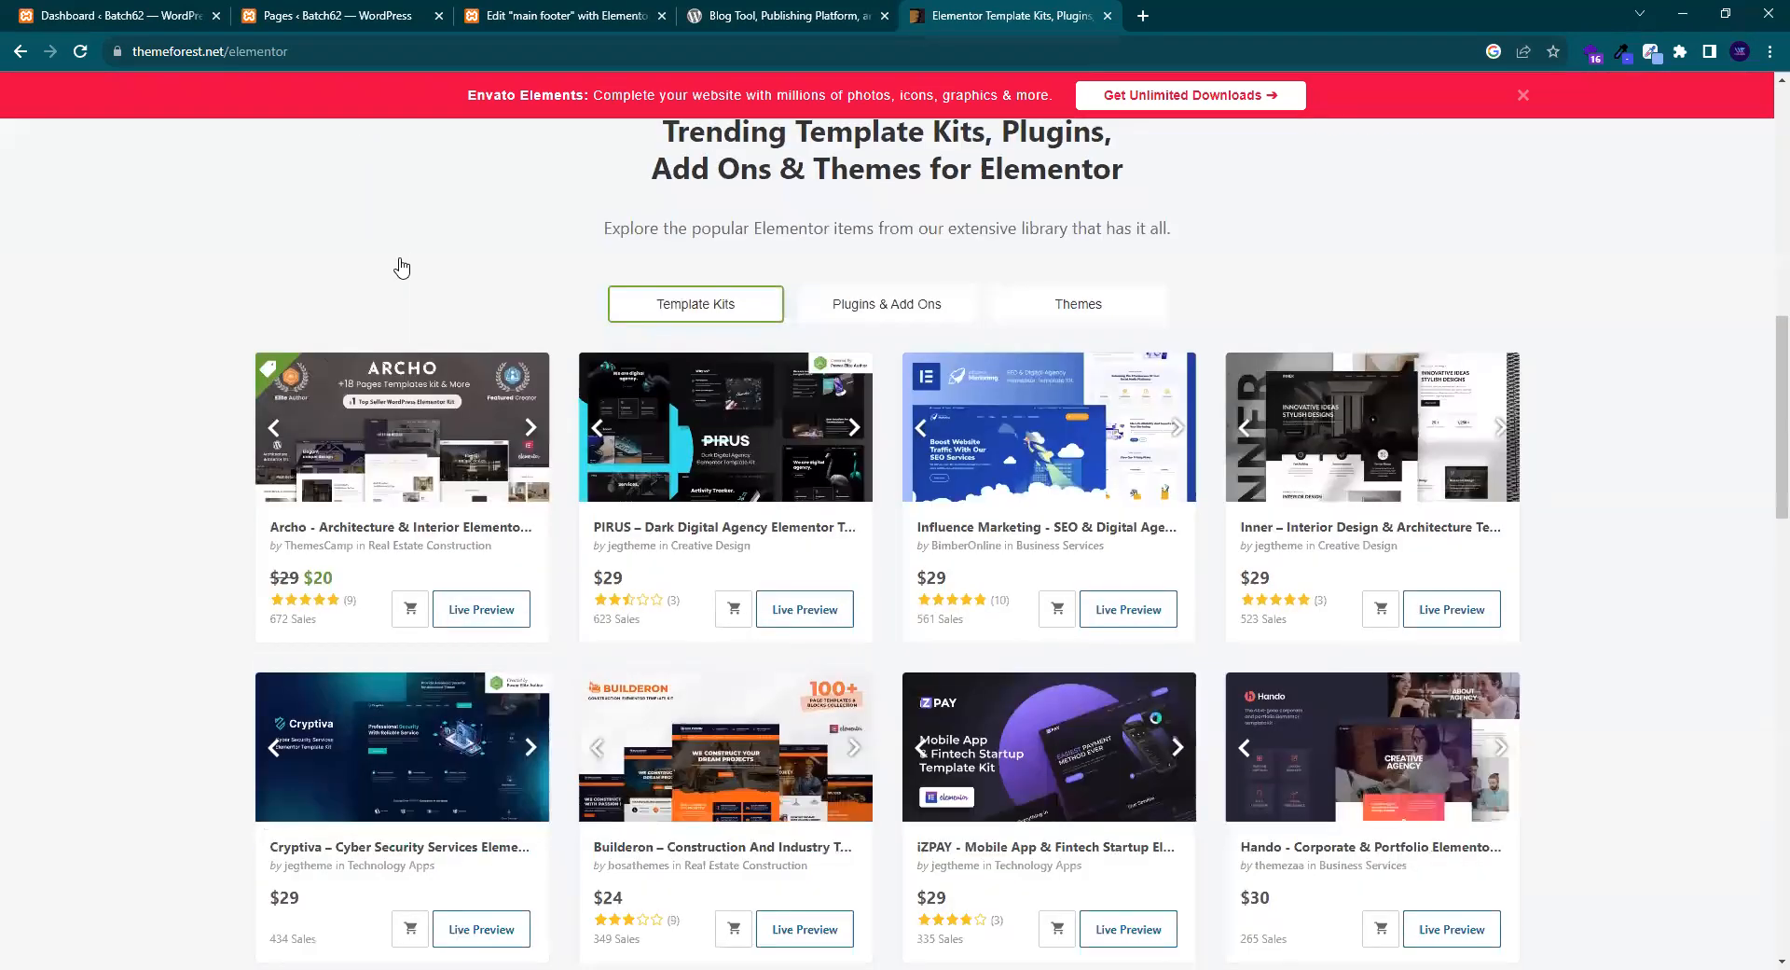
scroll(405, 275, "down", 3)
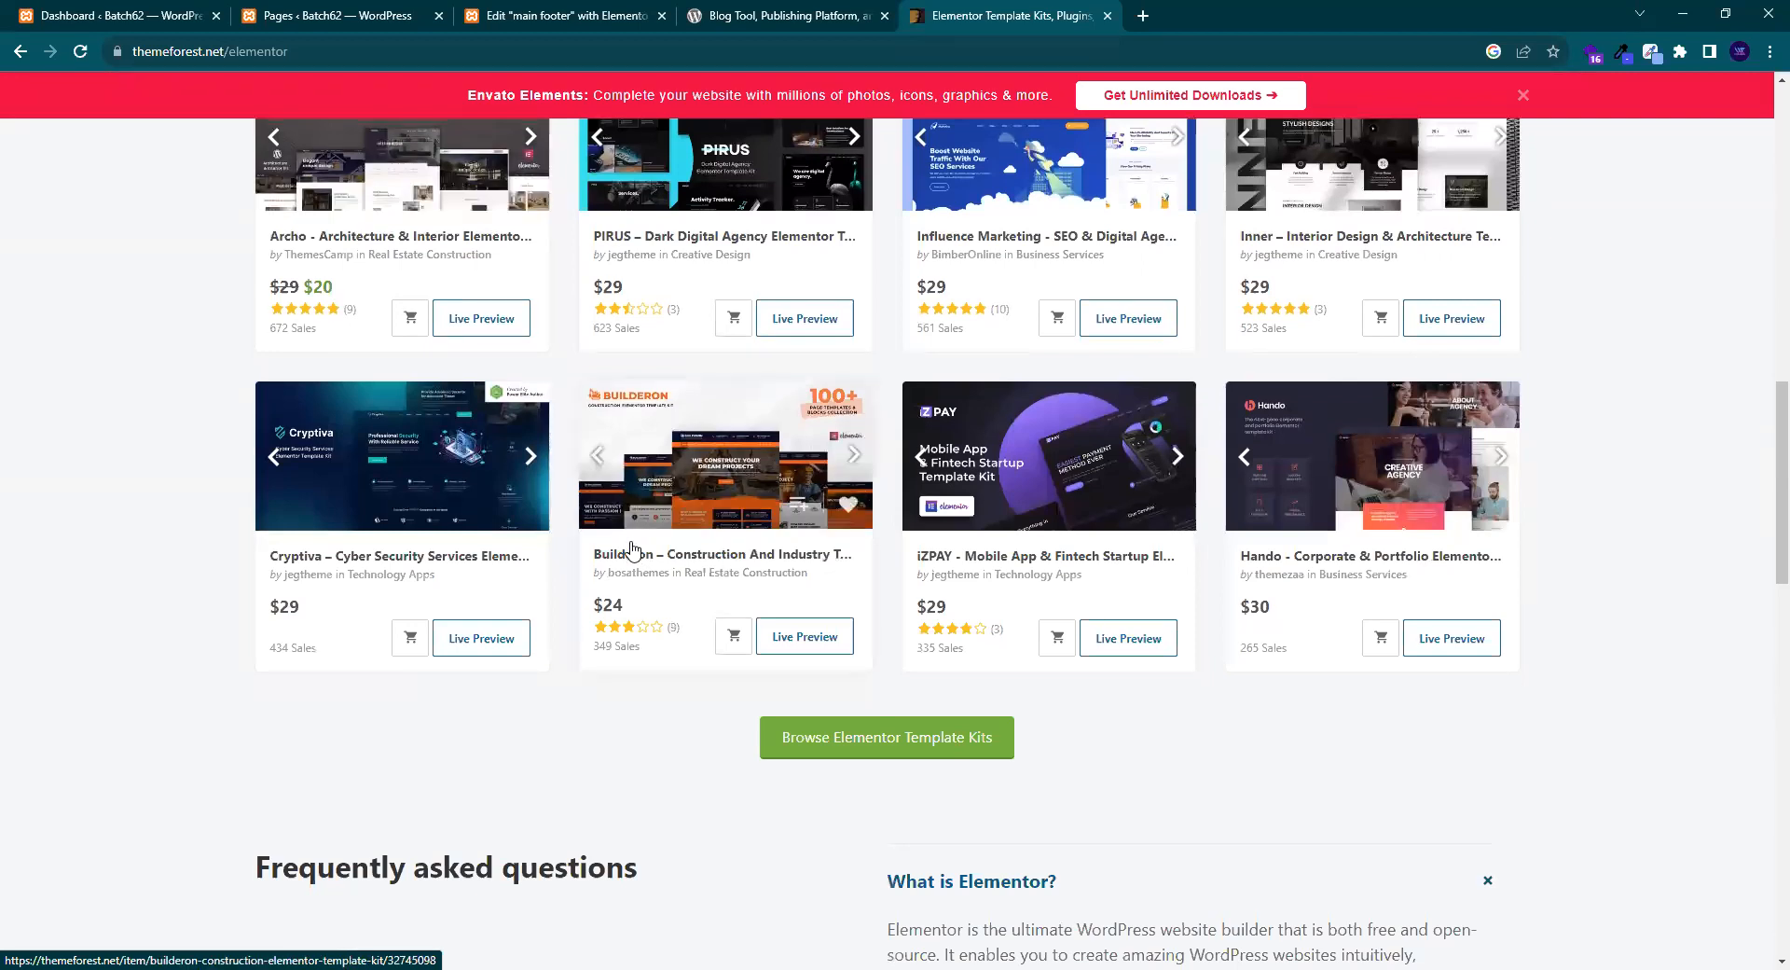
left_click(883, 744)
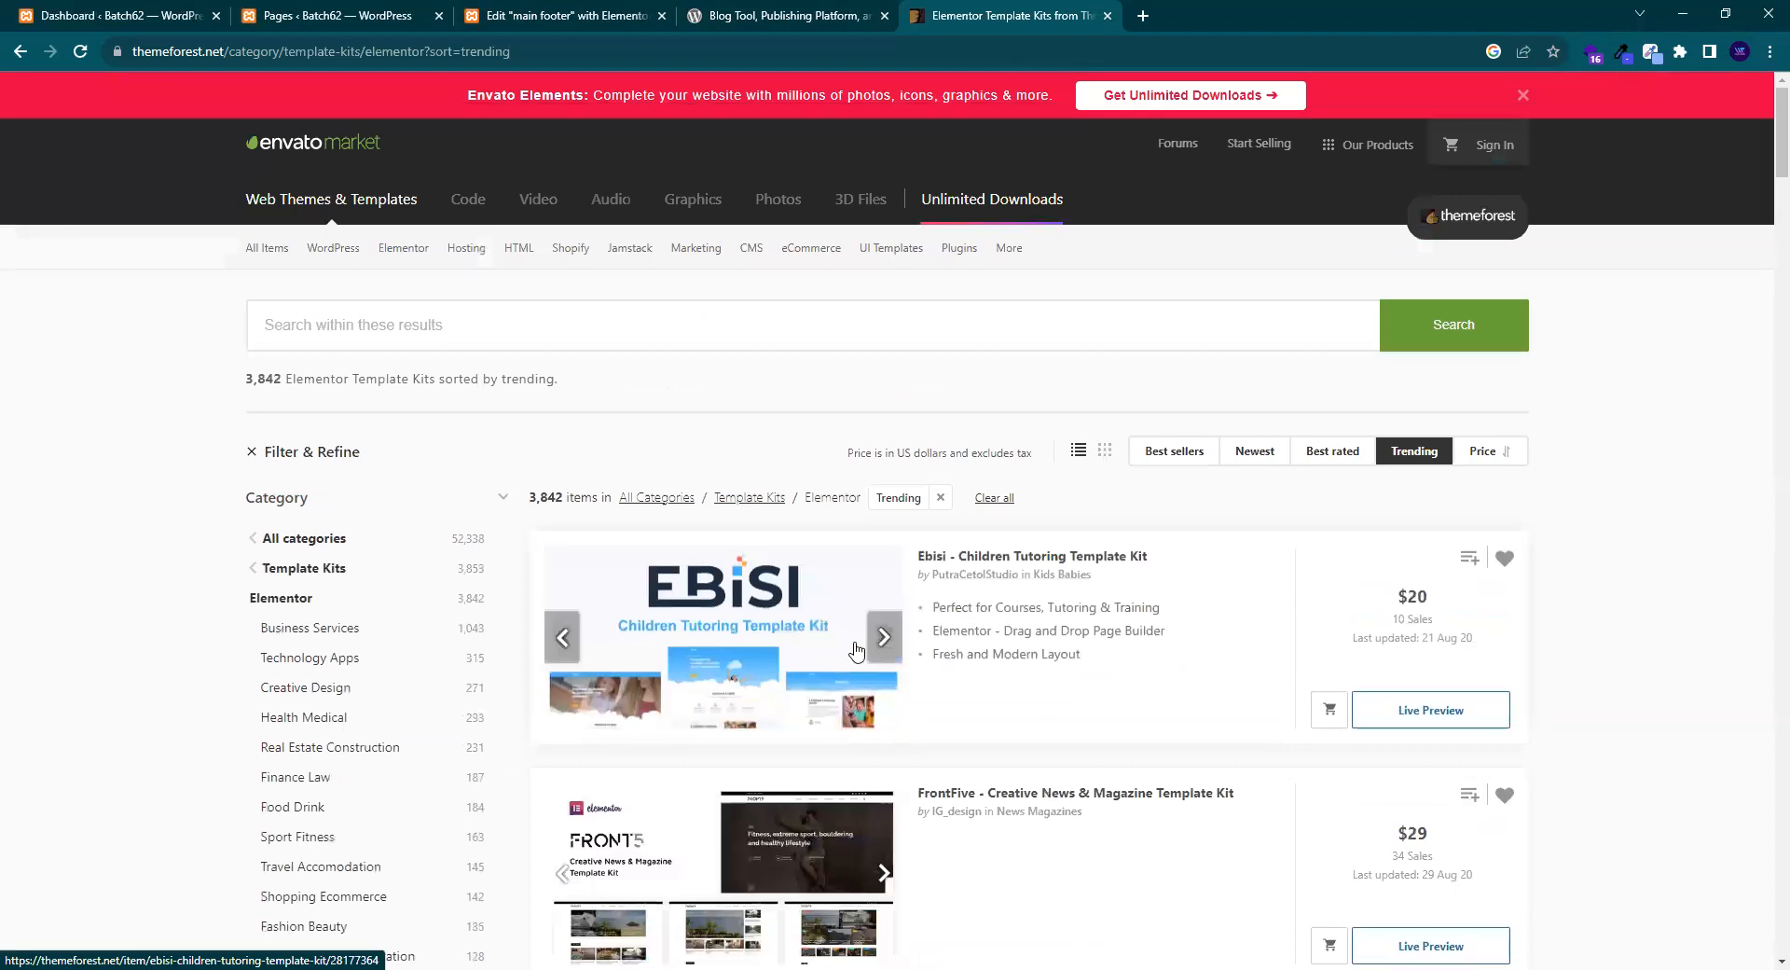
scroll(856, 650, "down", 14)
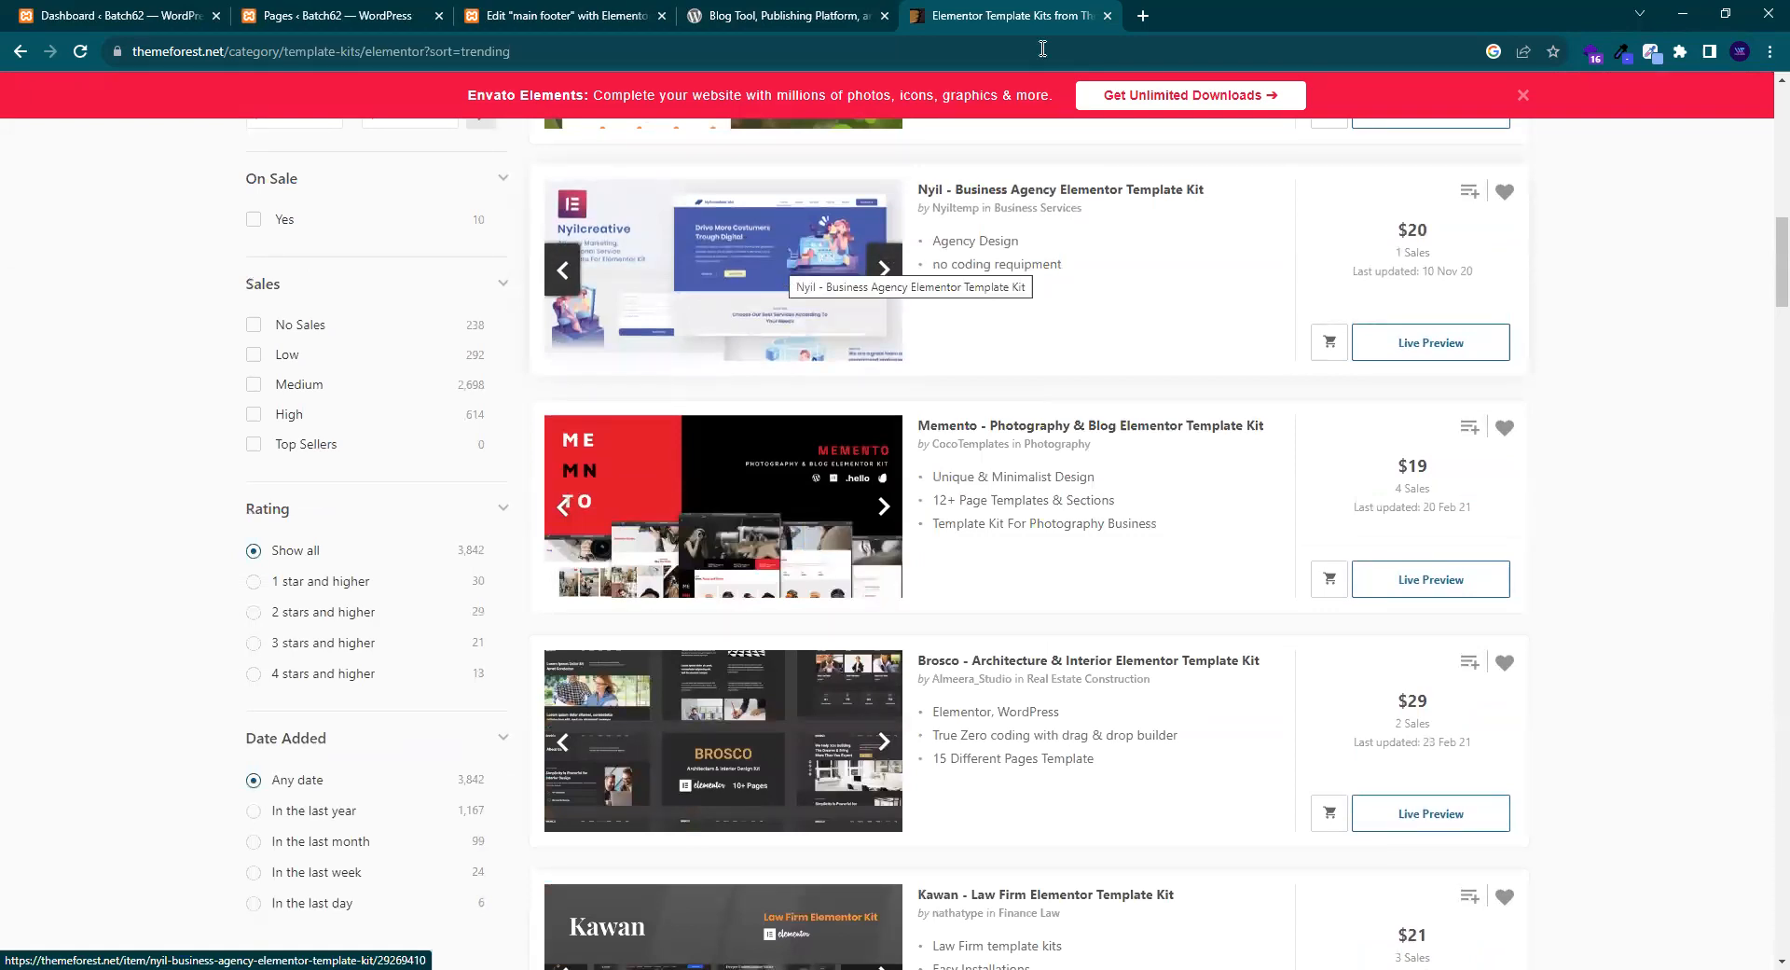
left_click(1106, 16)
left_click(884, 16)
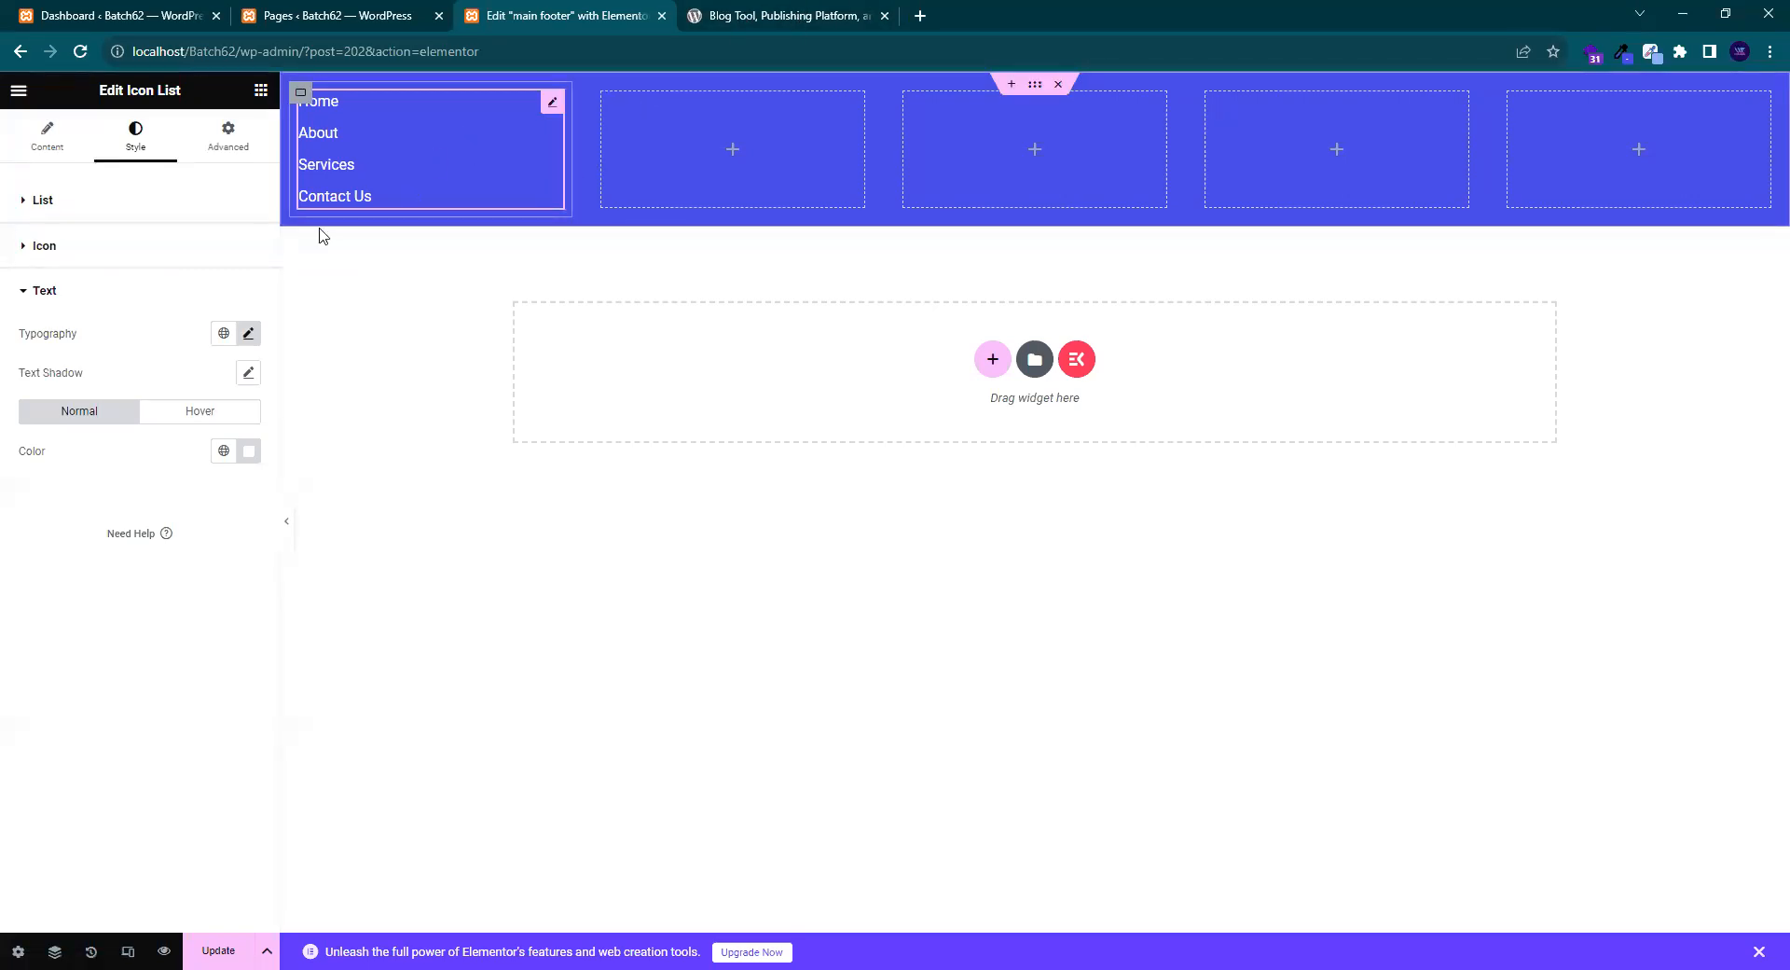
- Save the main footer with Update and open its preview in a new tab
left_click(833, 13)
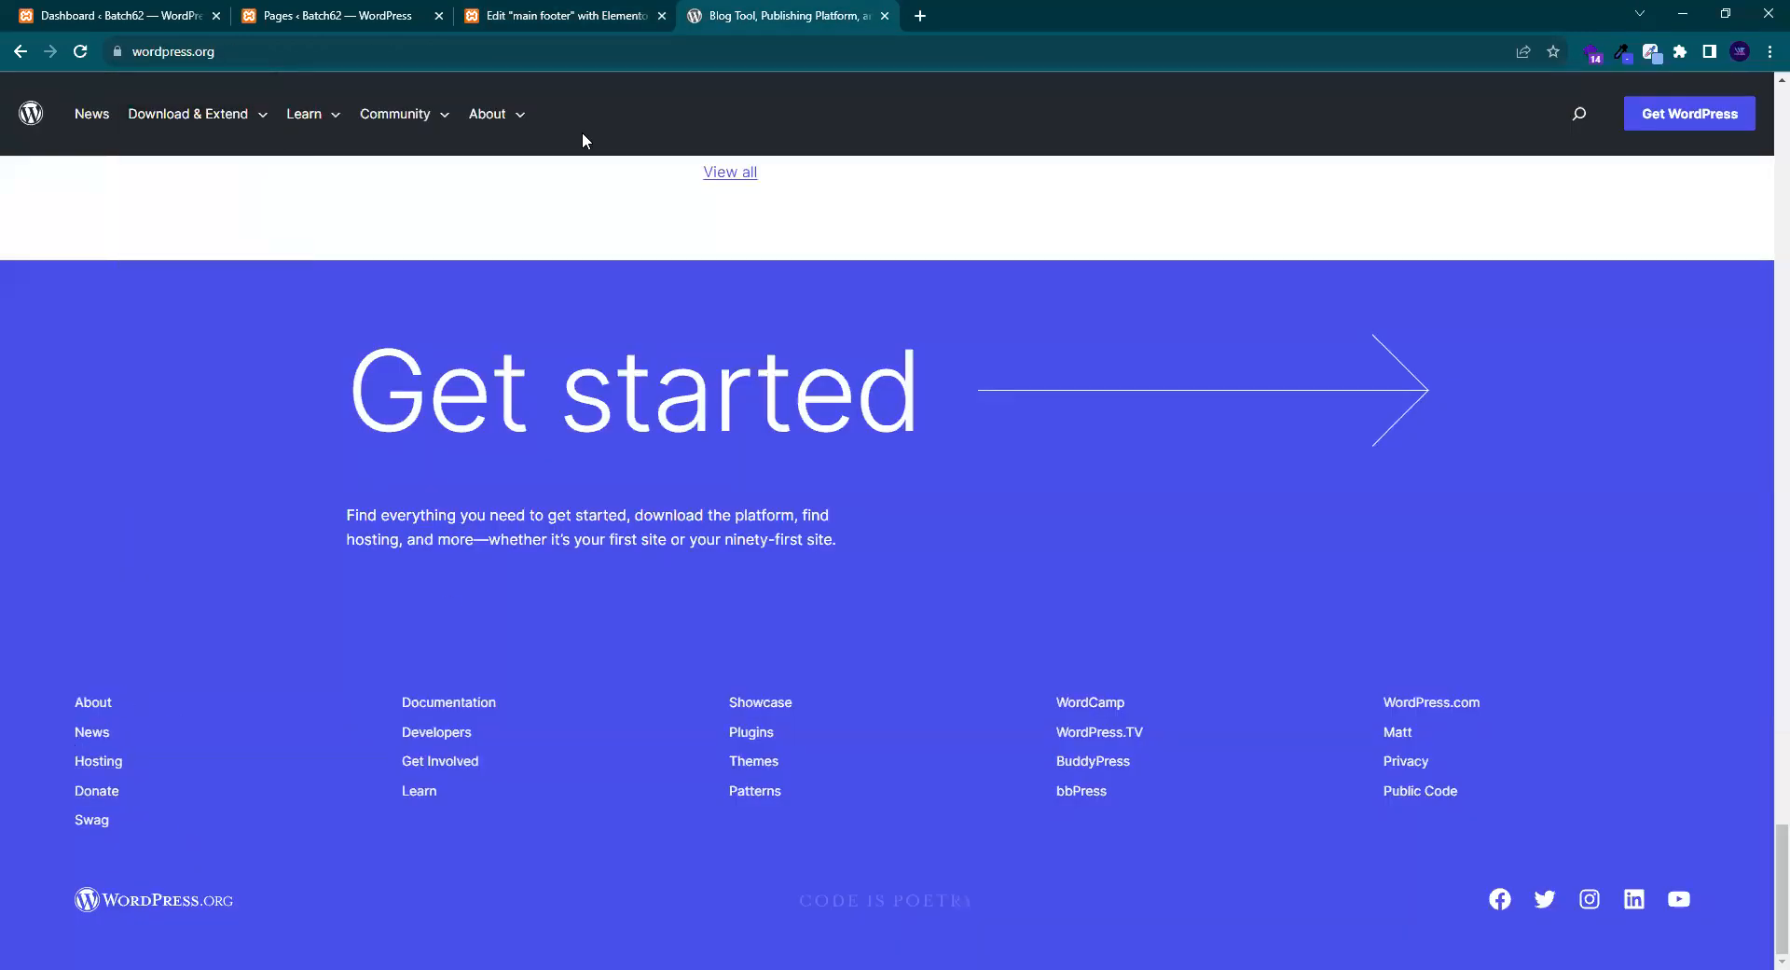
left_click(627, 11)
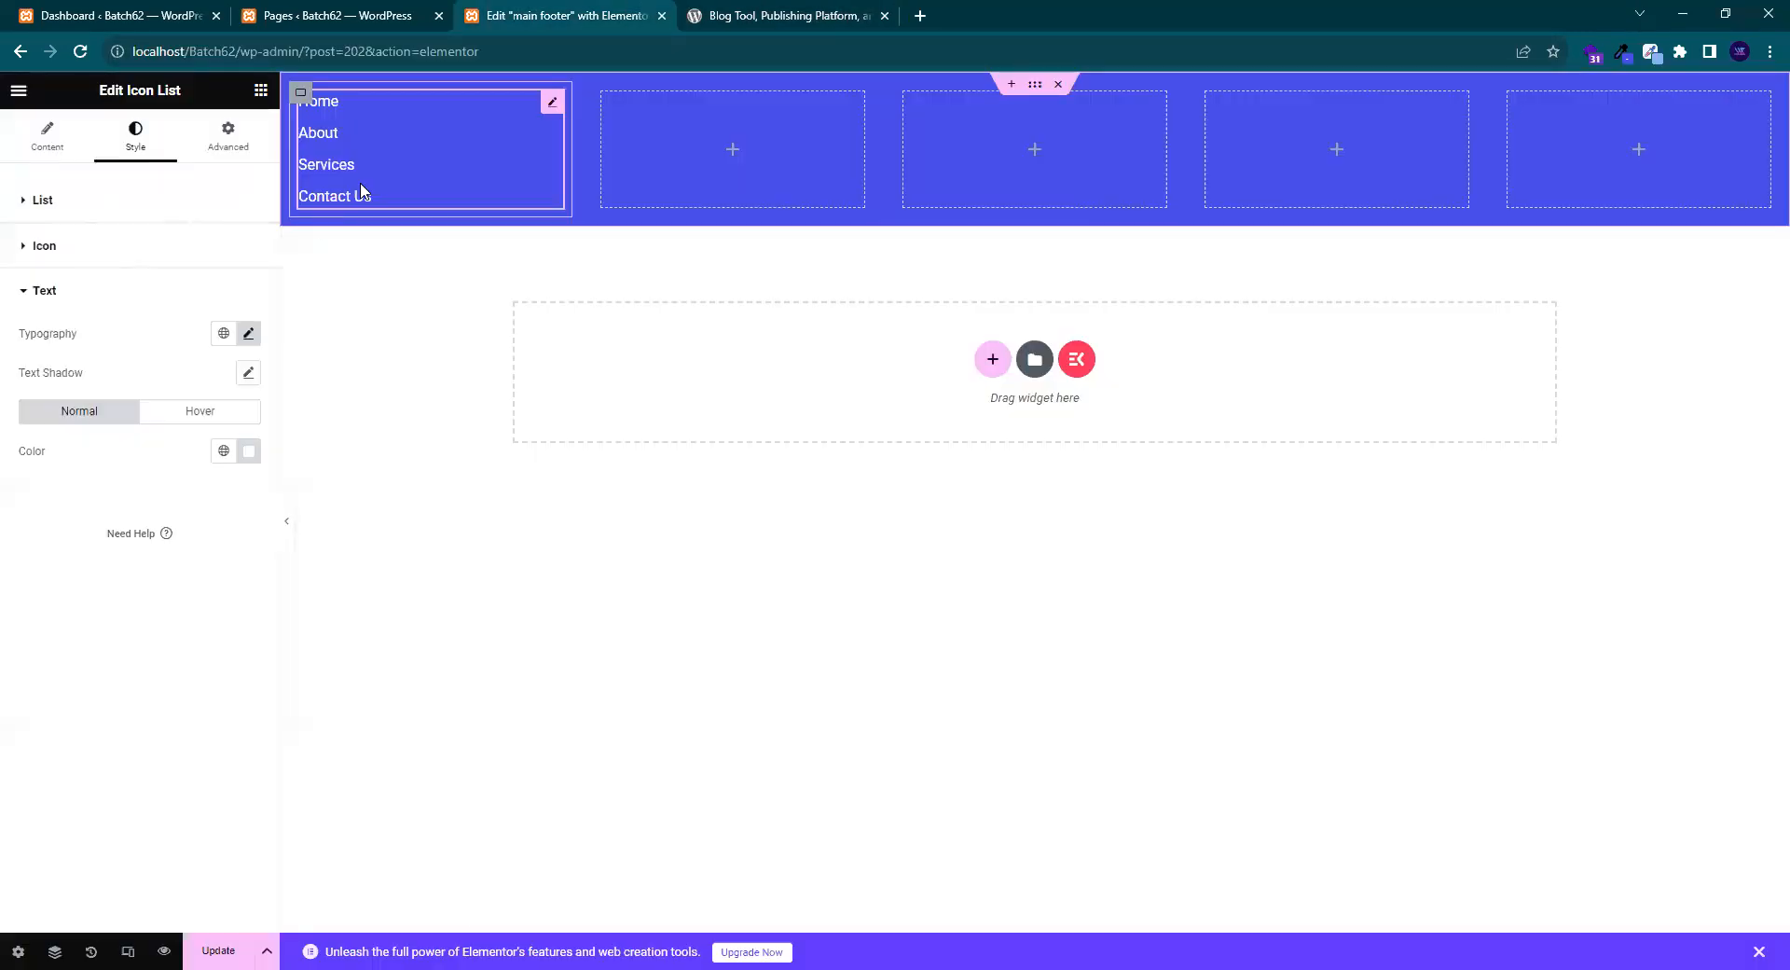
left_click(218, 950)
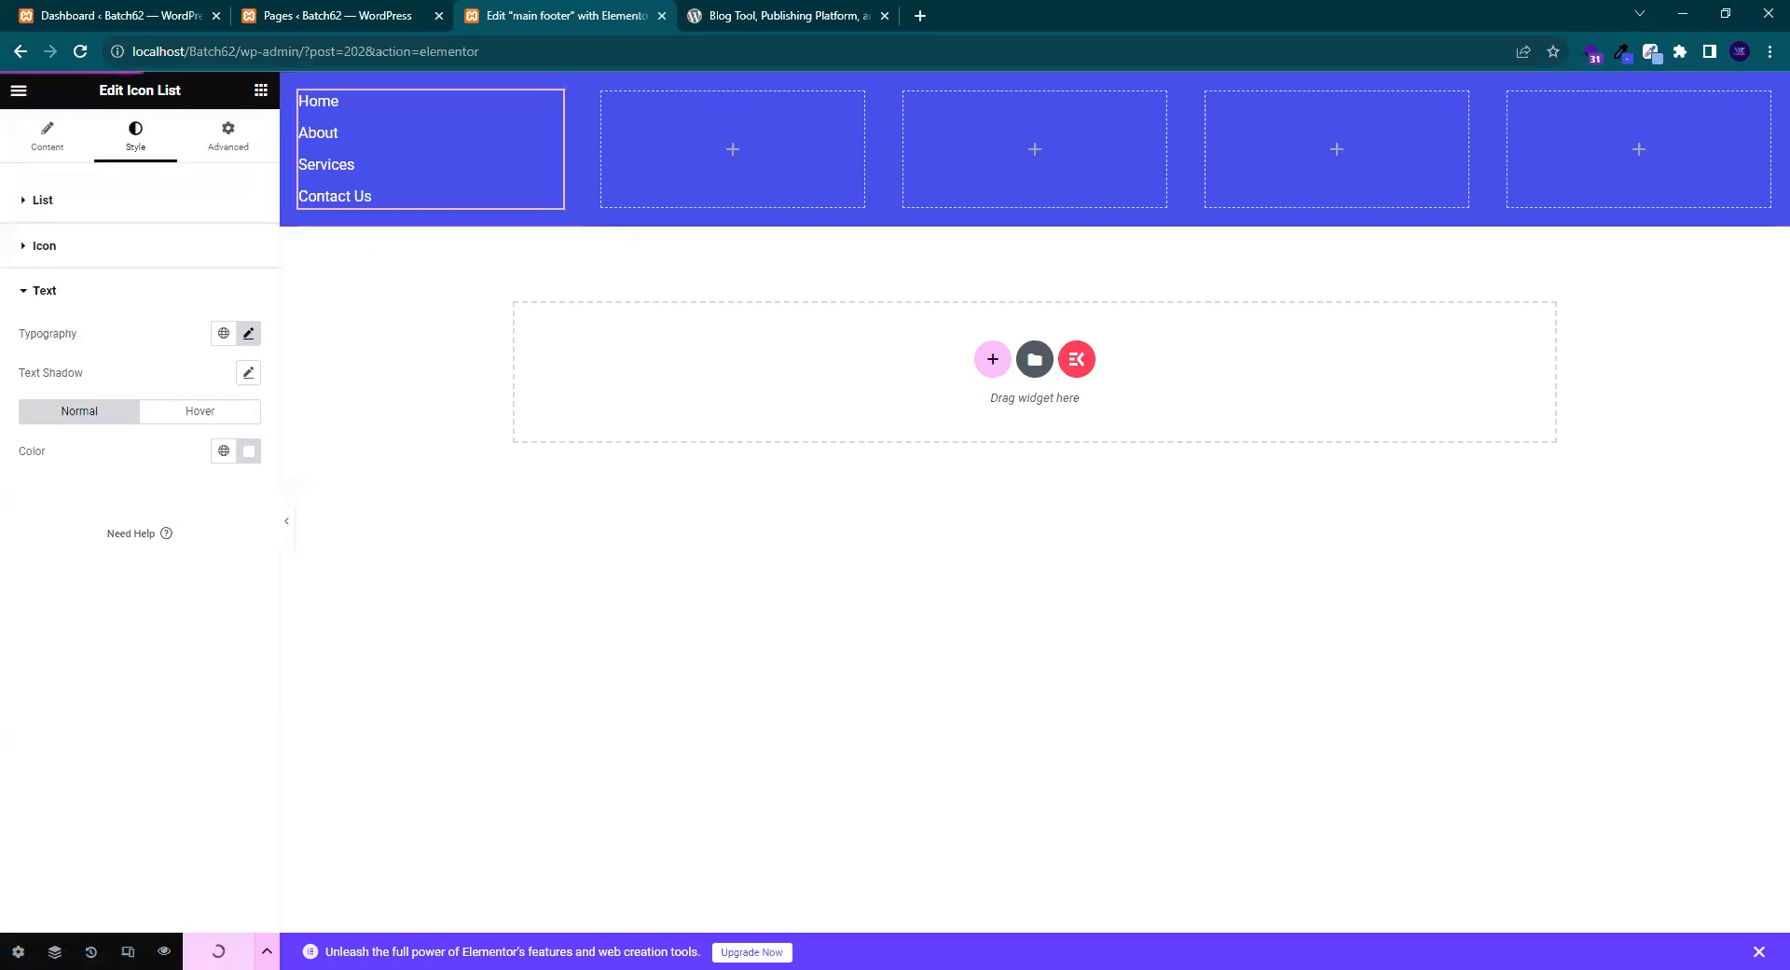
left_click(164, 950)
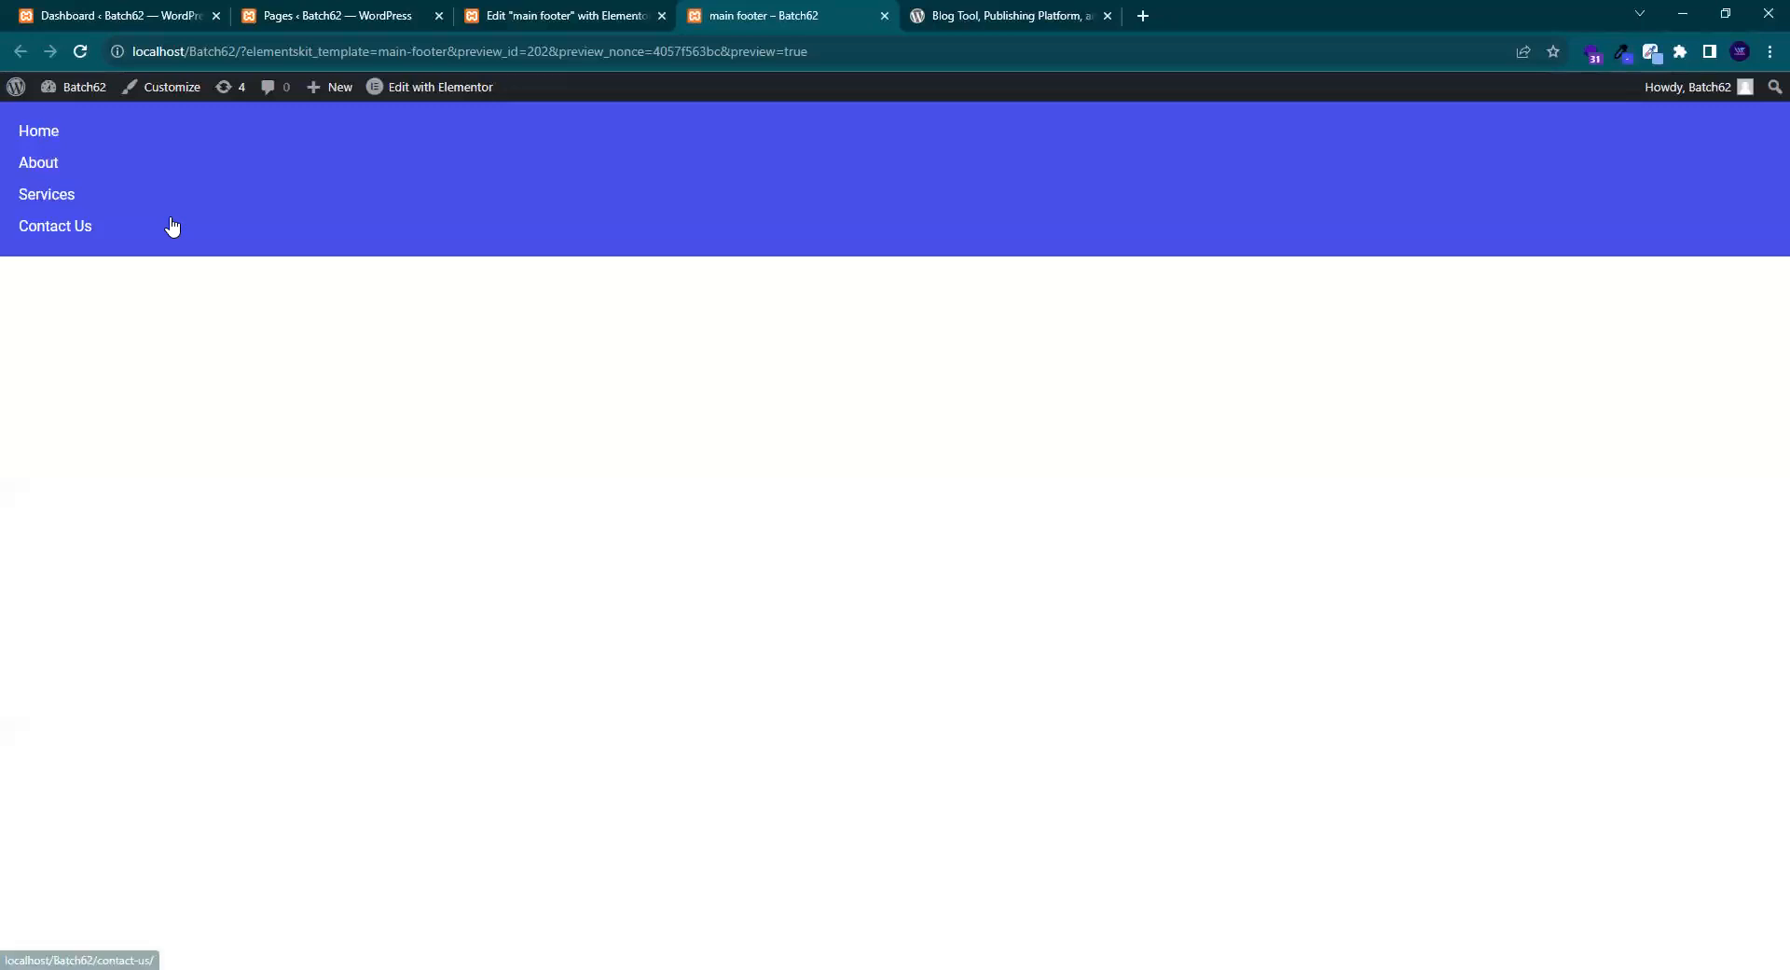
- Test the preview's Home, About and Services links, then close the About Us, Services and preview tabs
right_click(32, 136)
left_click(143, 387)
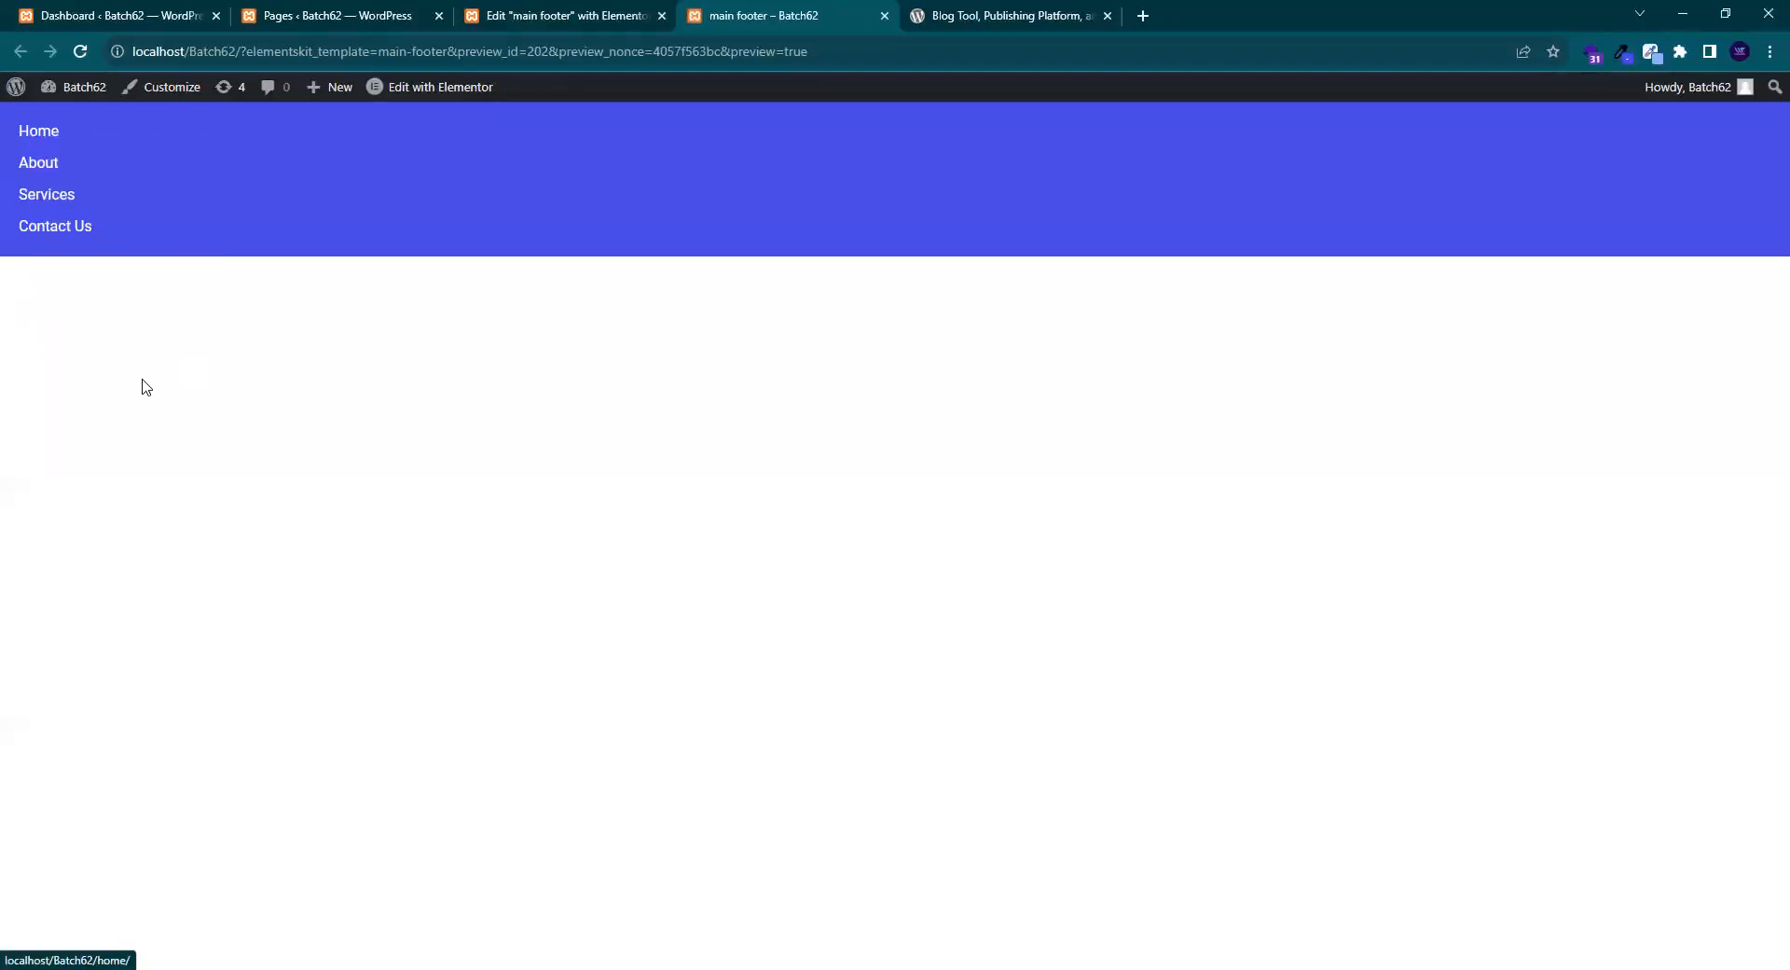
left_click(67, 172)
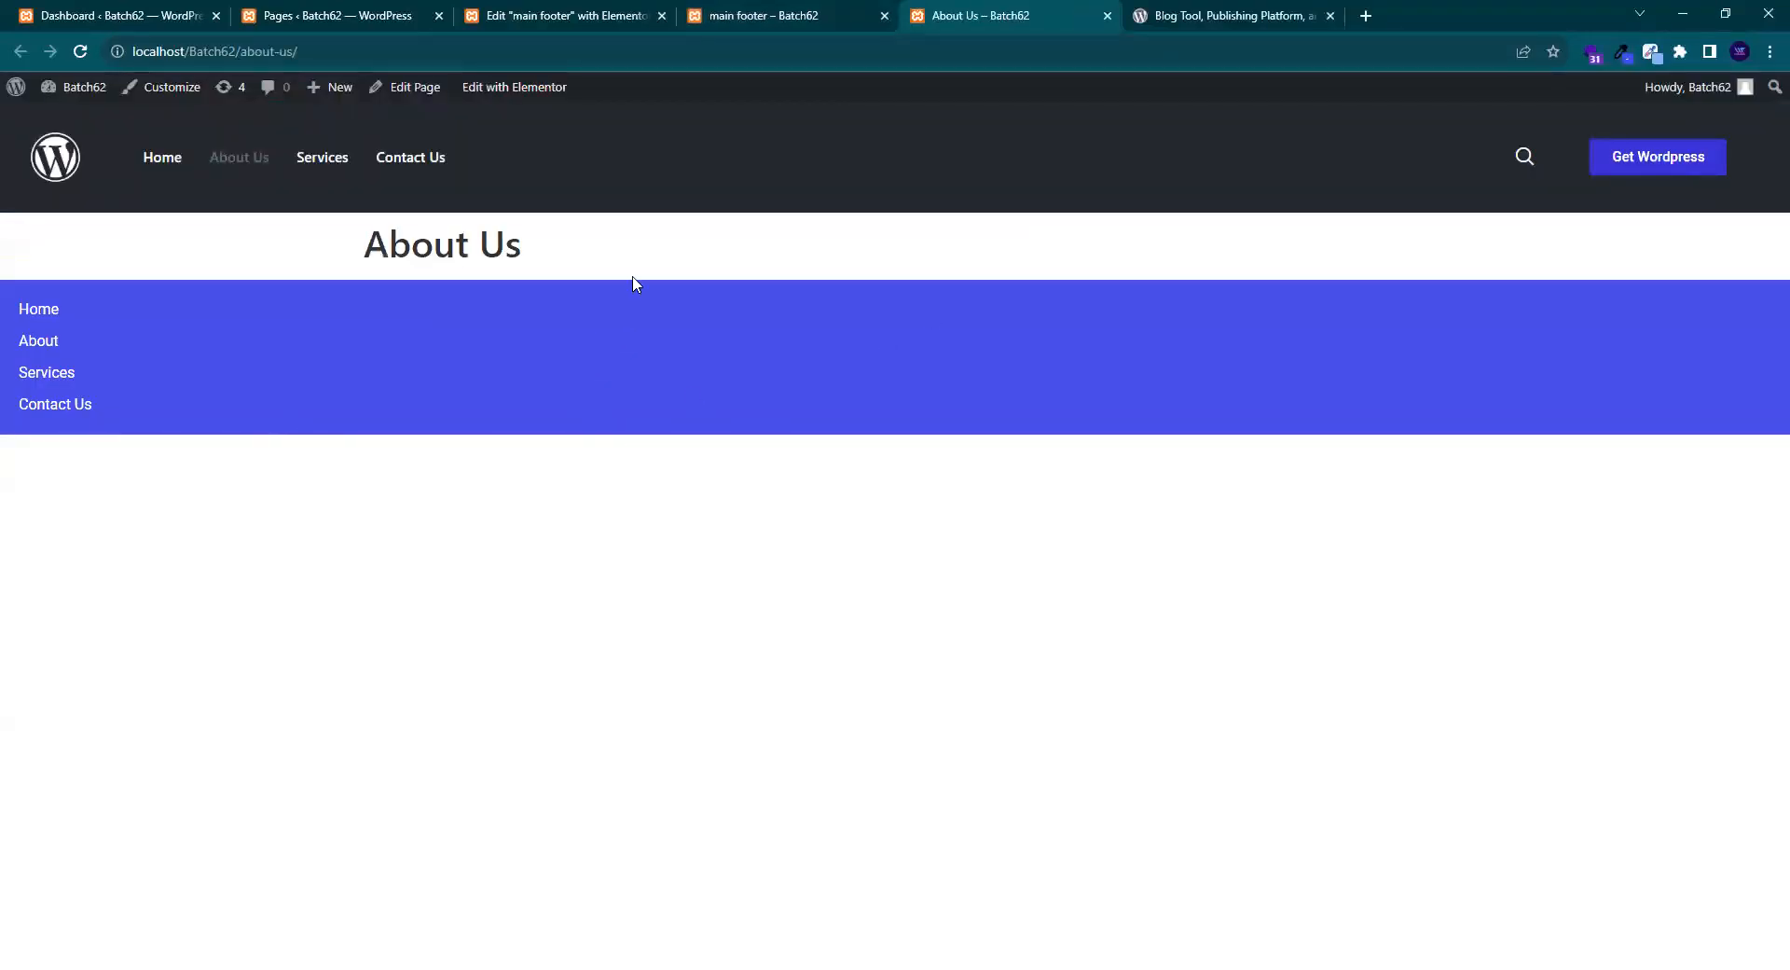
right_click(56, 374)
left_click(100, 390)
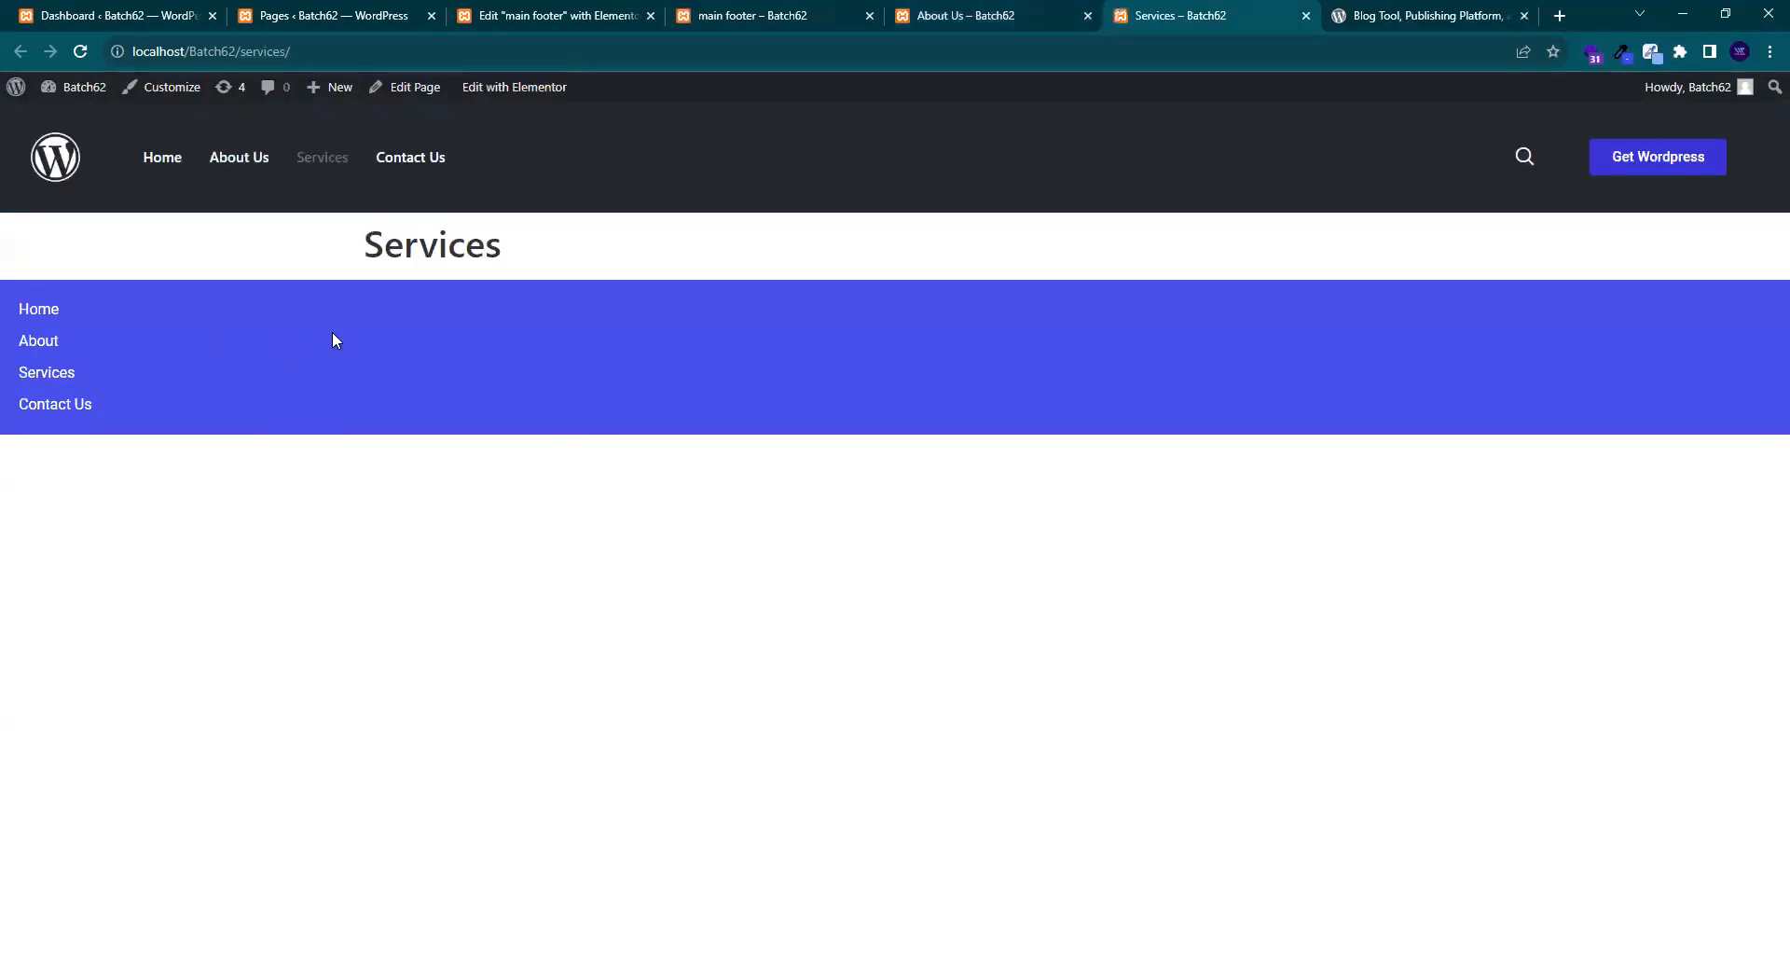
left_click(1085, 15)
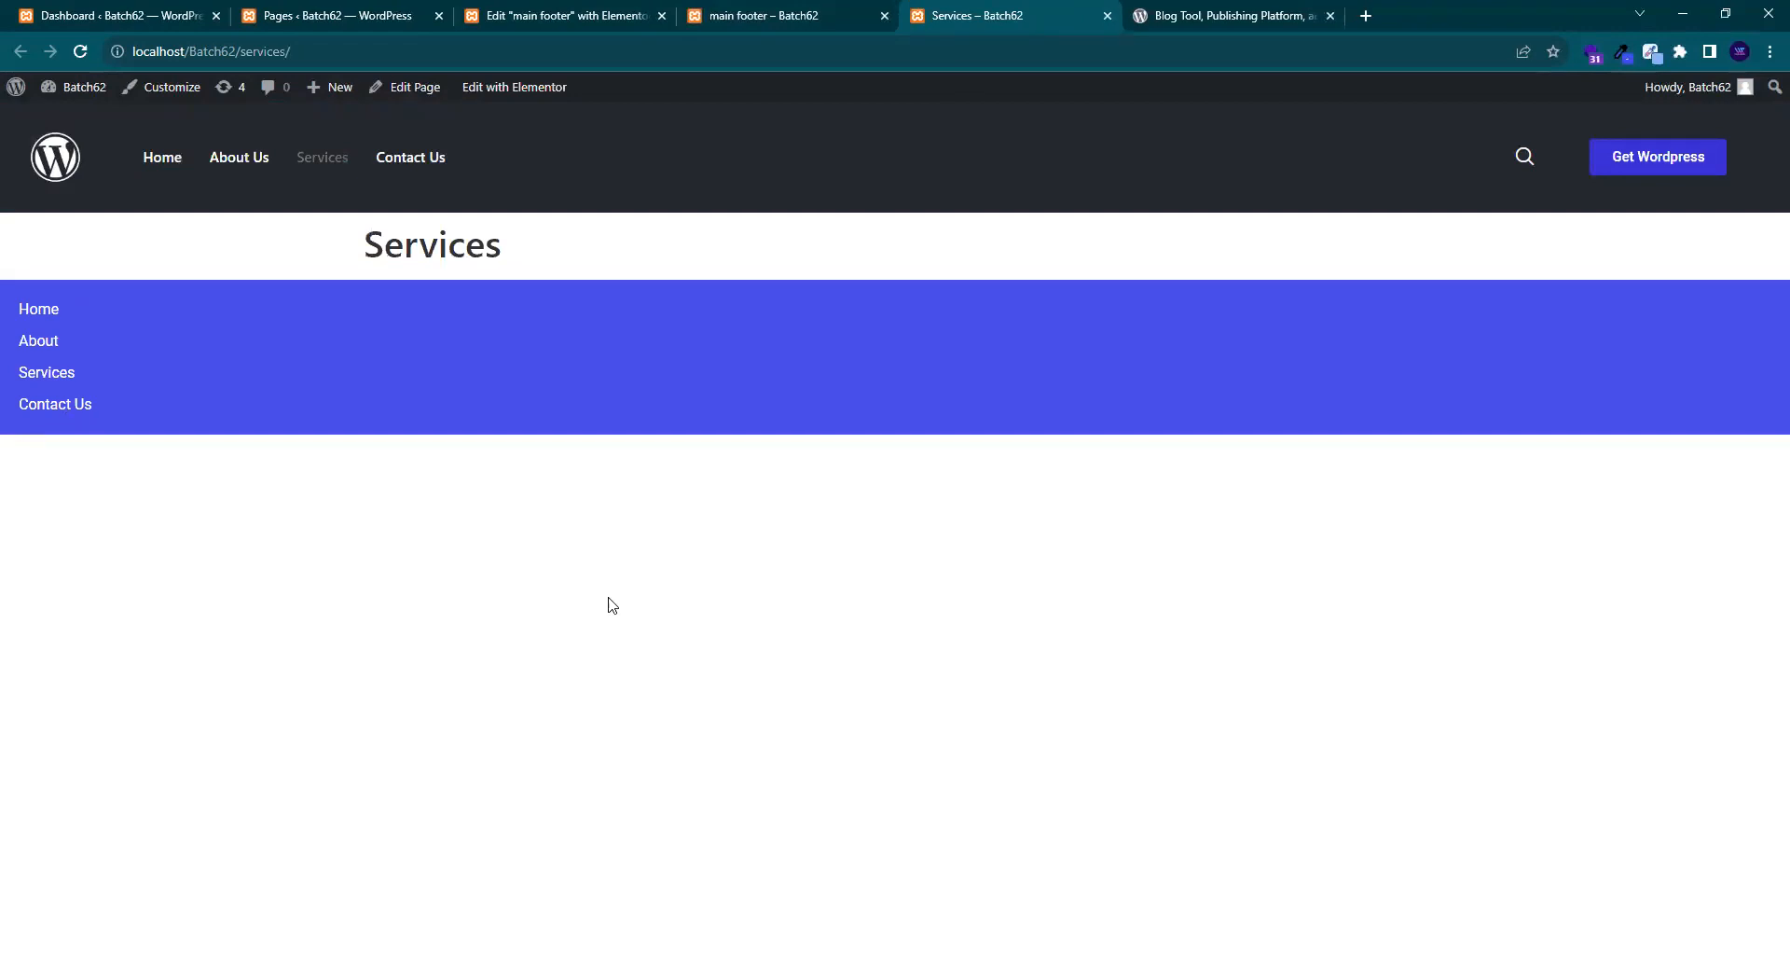
left_click(1107, 16)
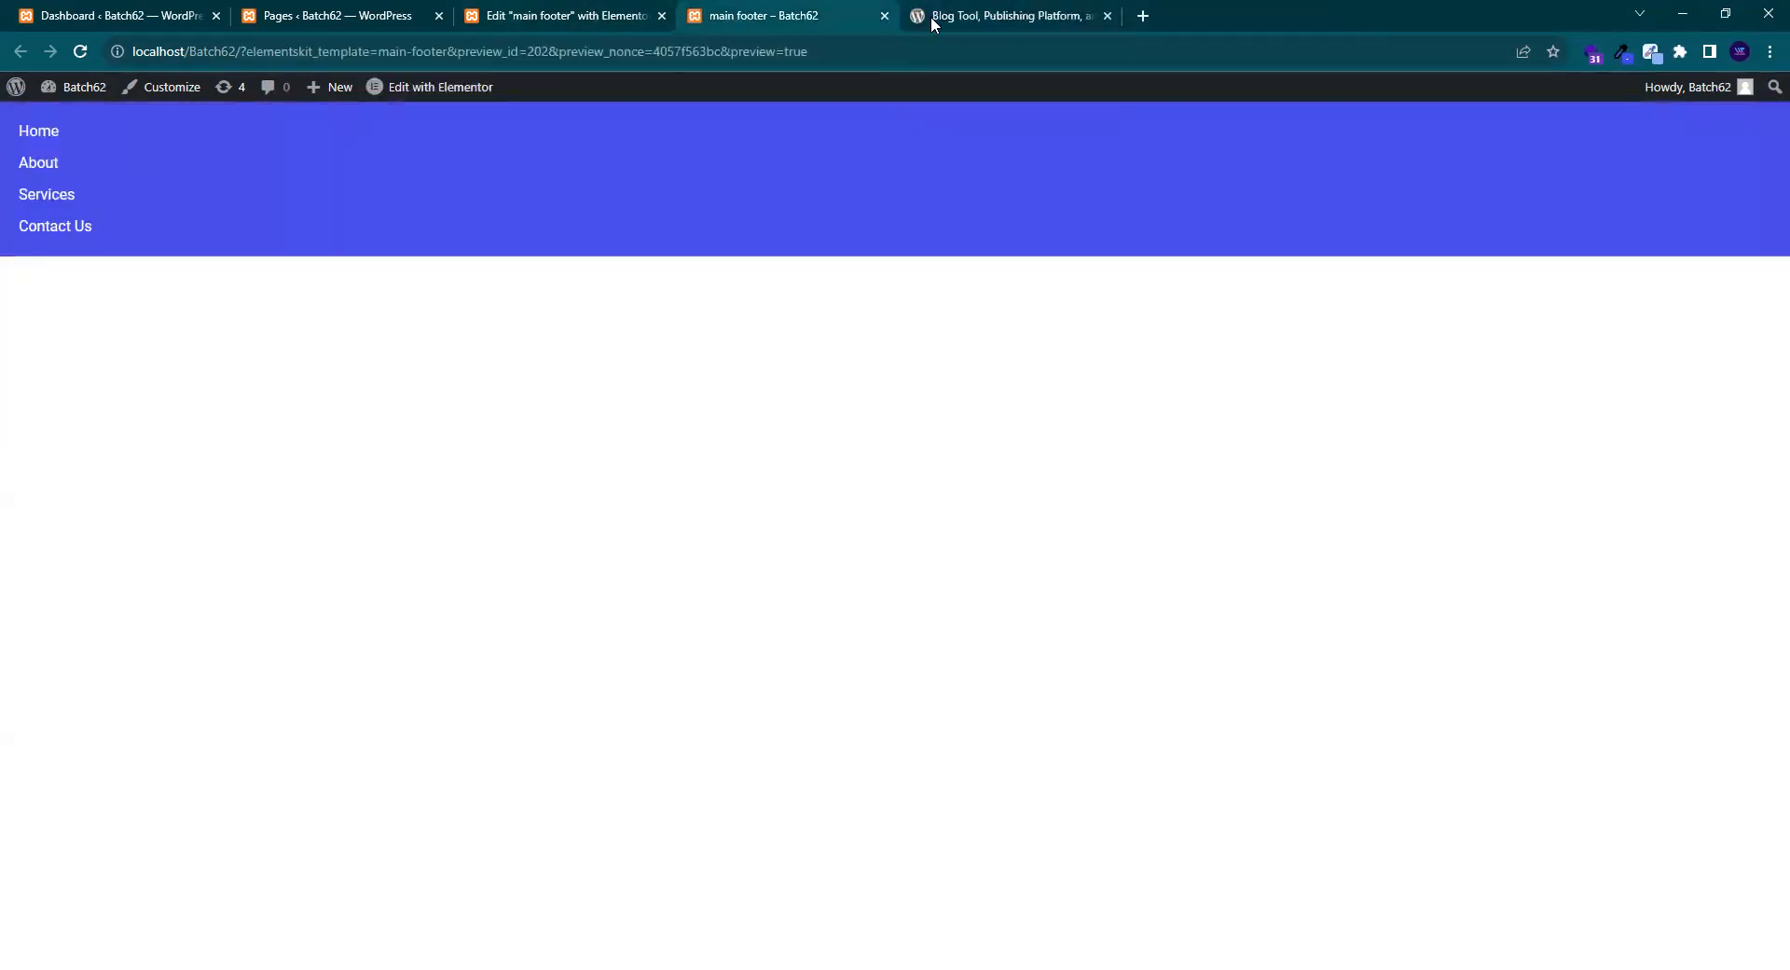
left_click(884, 16)
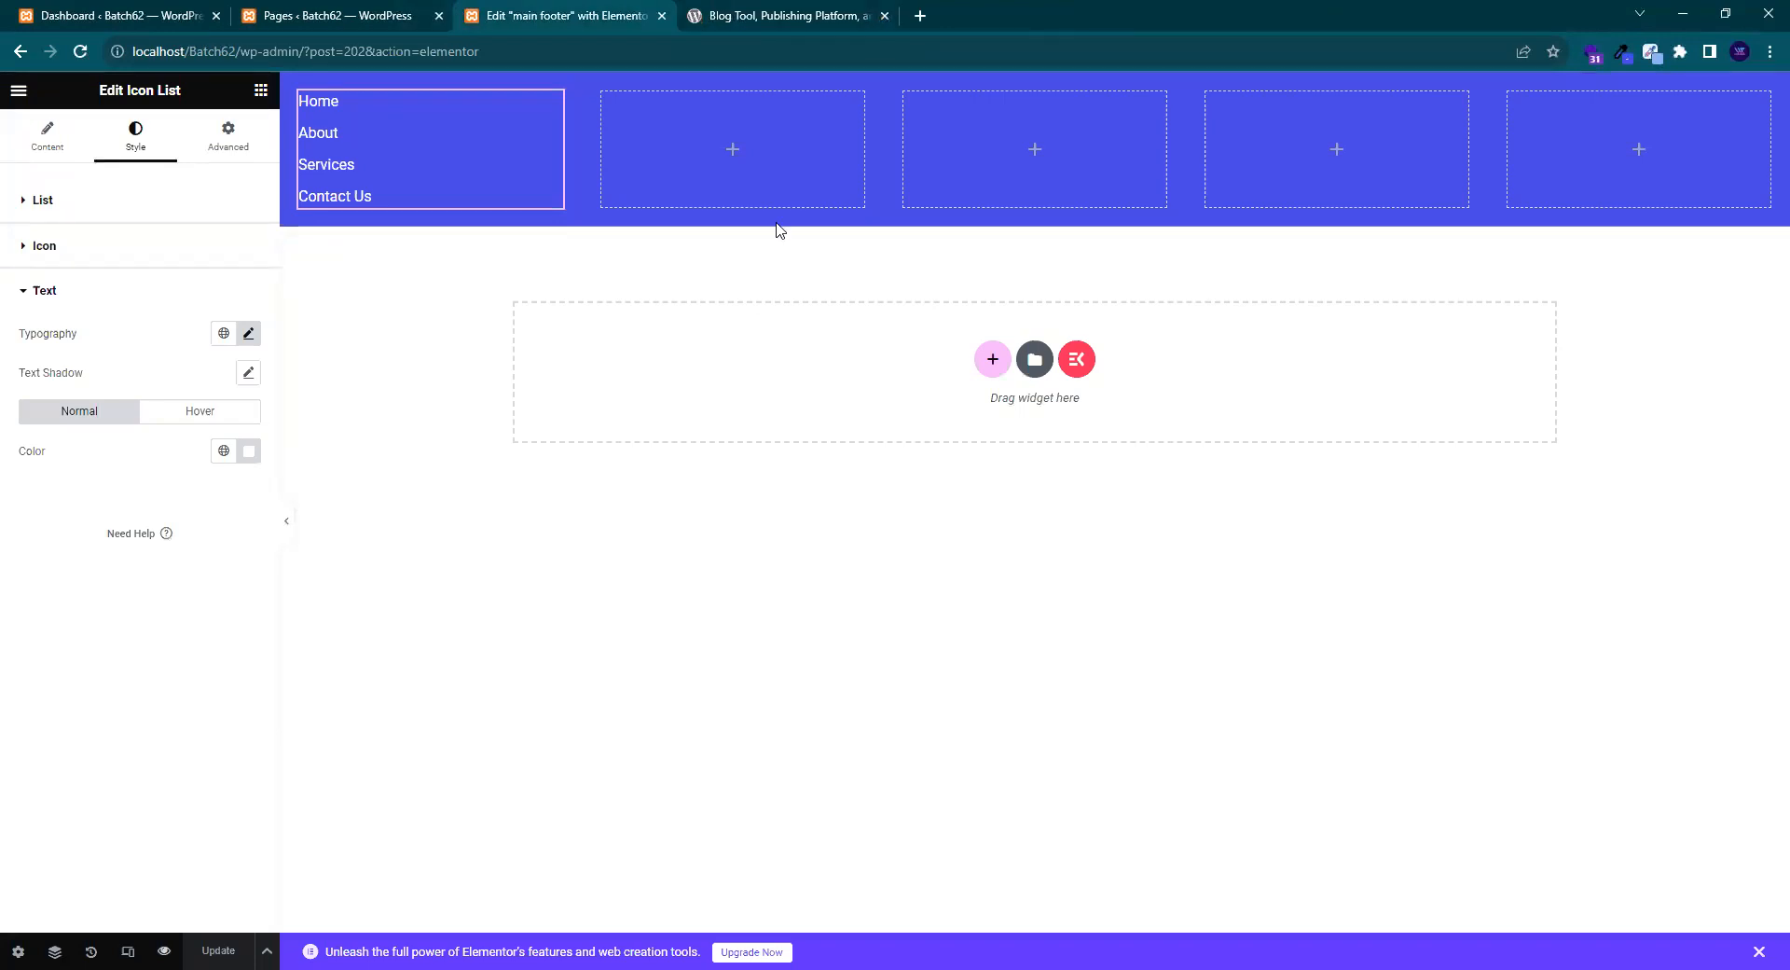
- Select the footer container and unlink its padding values under Advanced
left_click(791, 16)
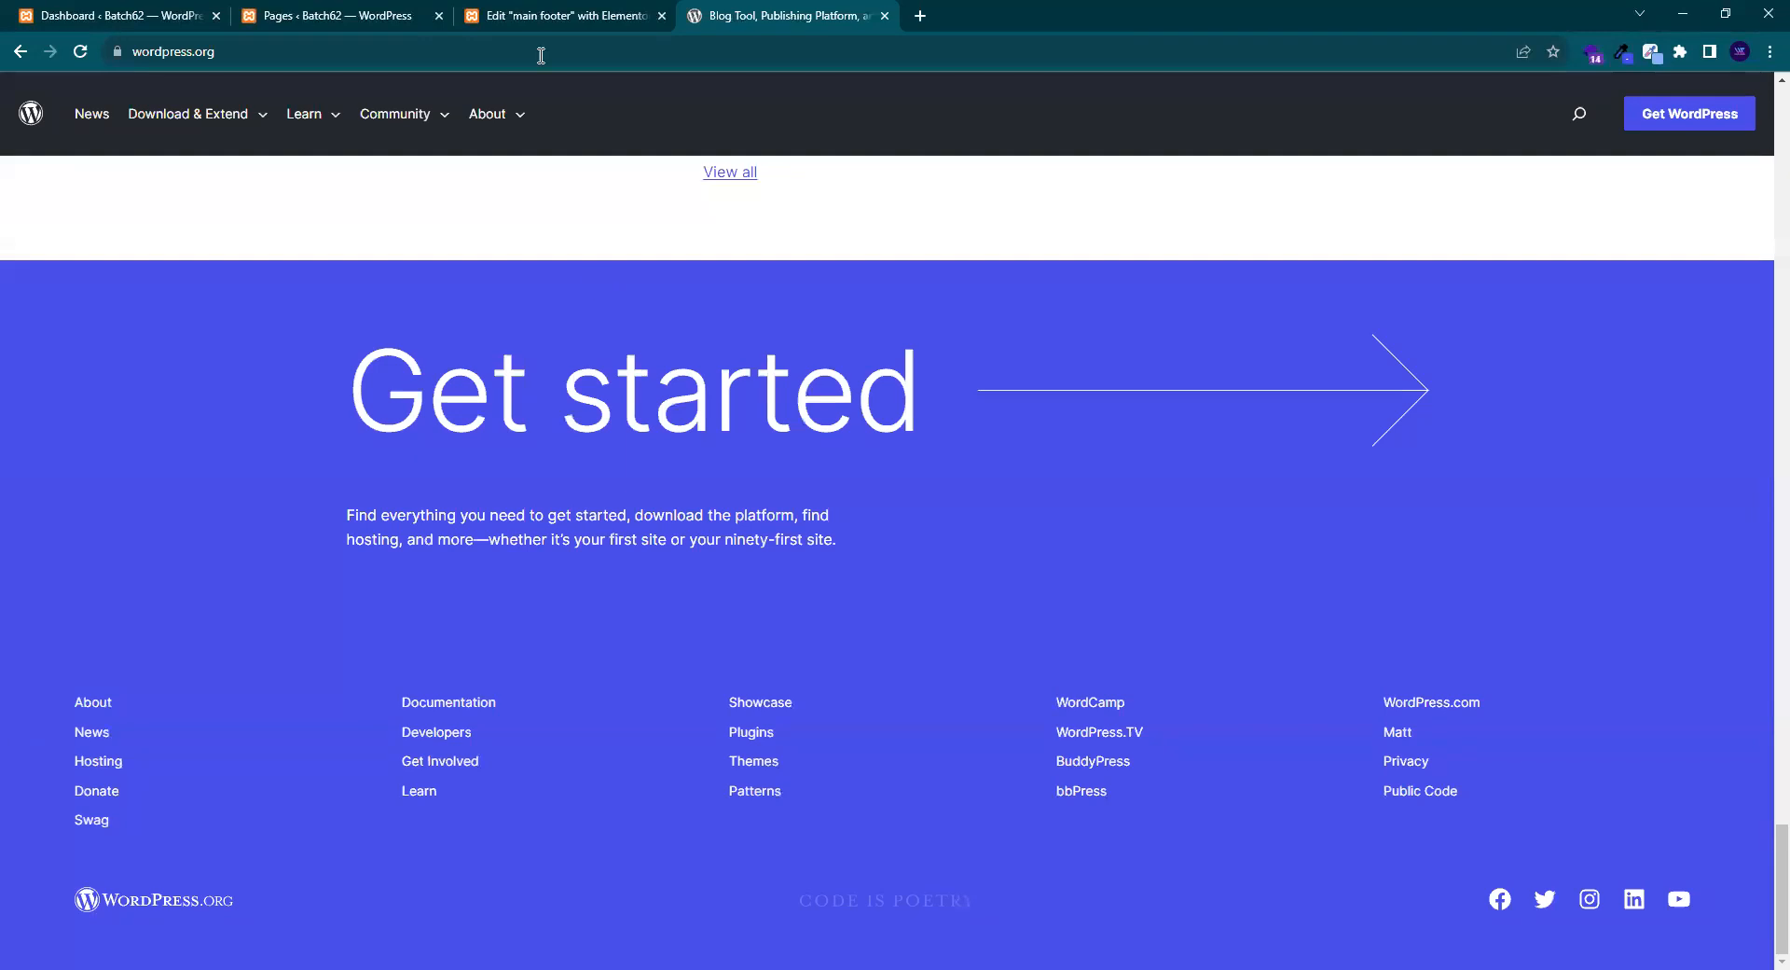
left_click(536, 13)
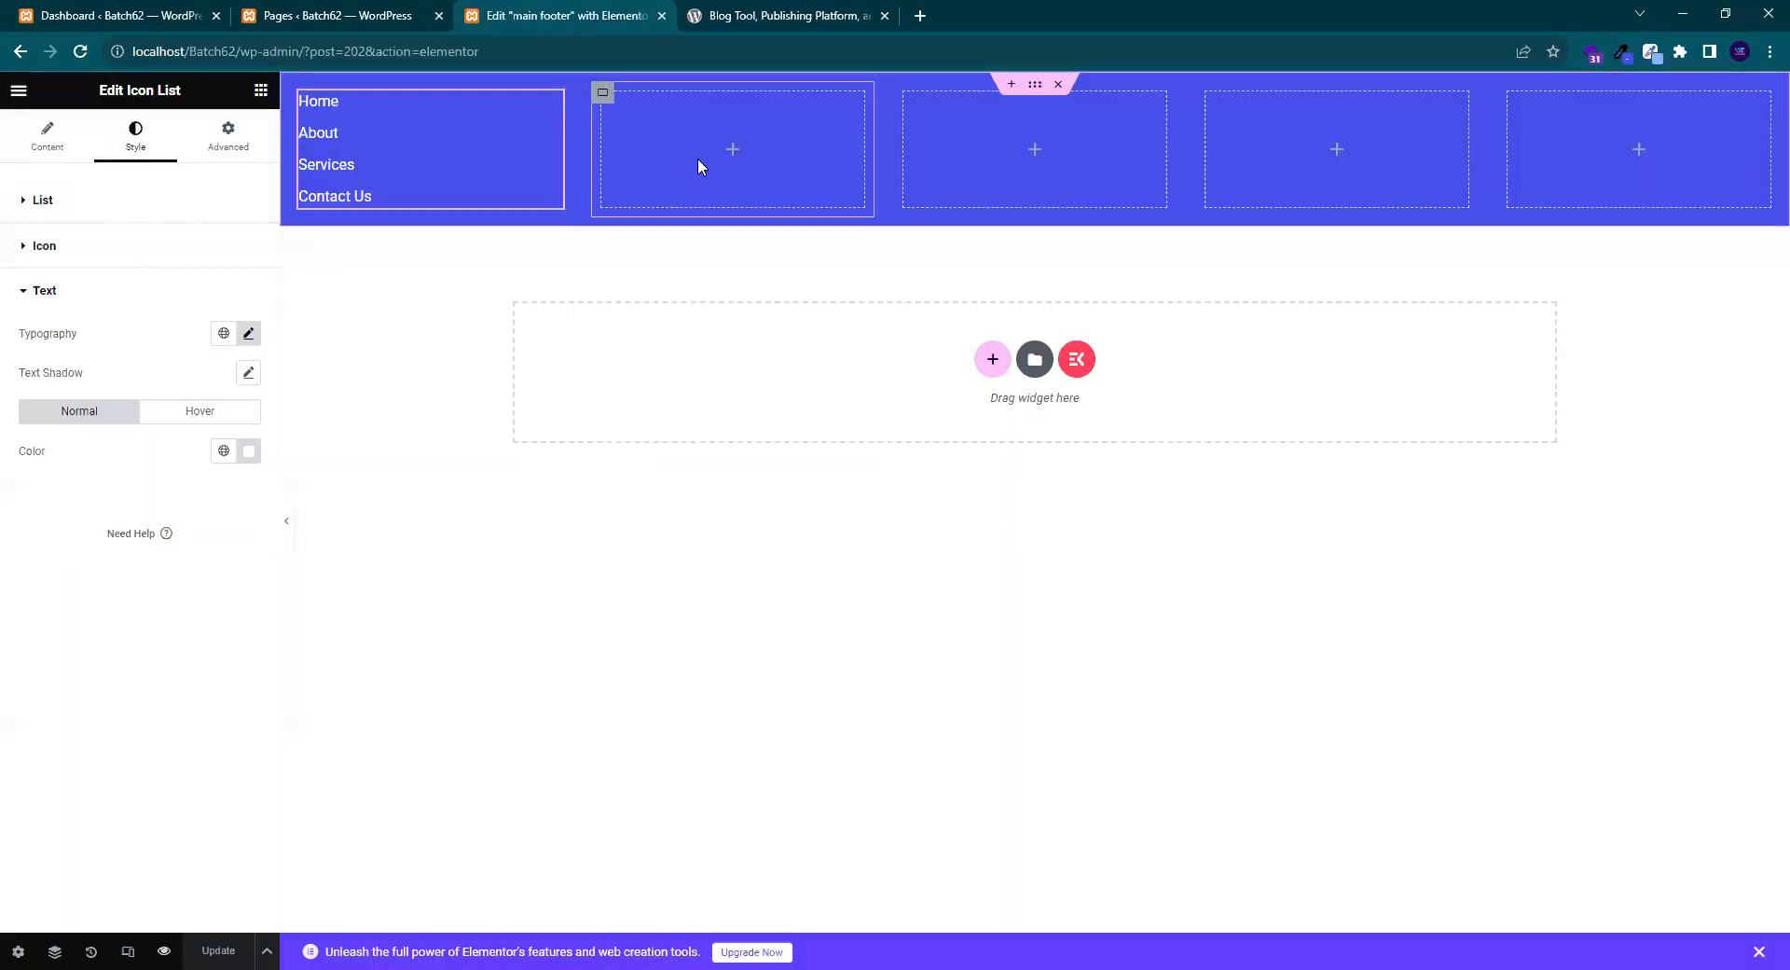
left_click(1033, 87)
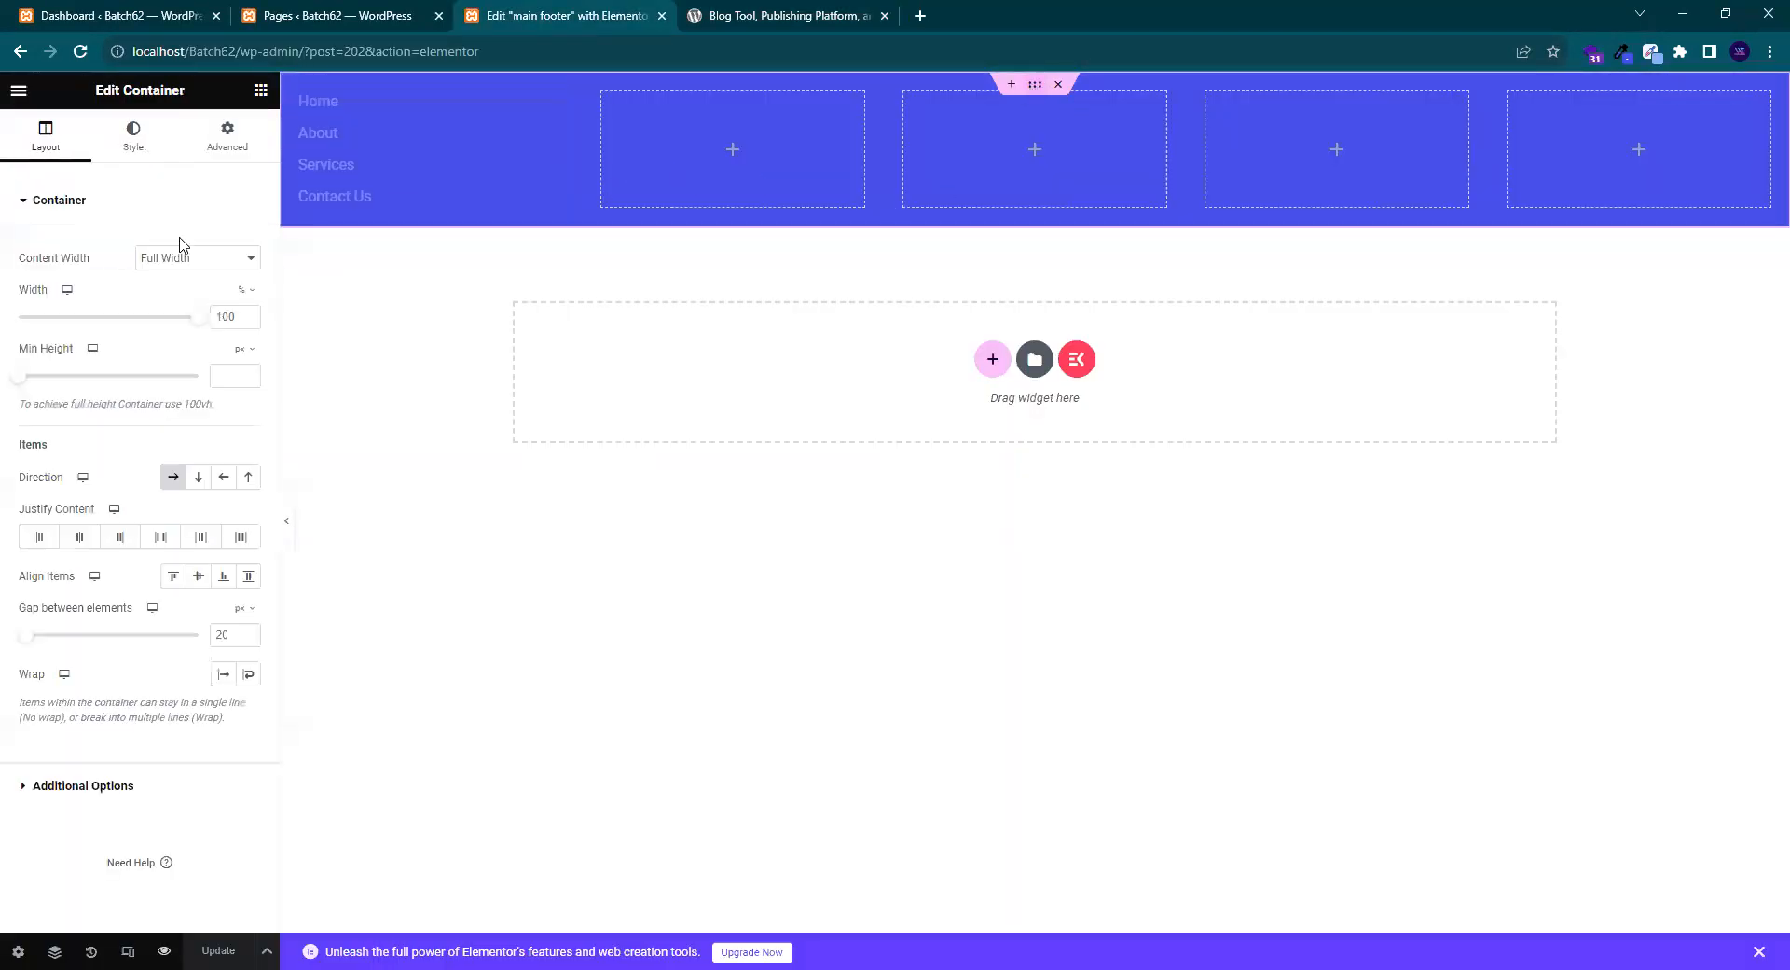
left_click(230, 157)
left_click(250, 341)
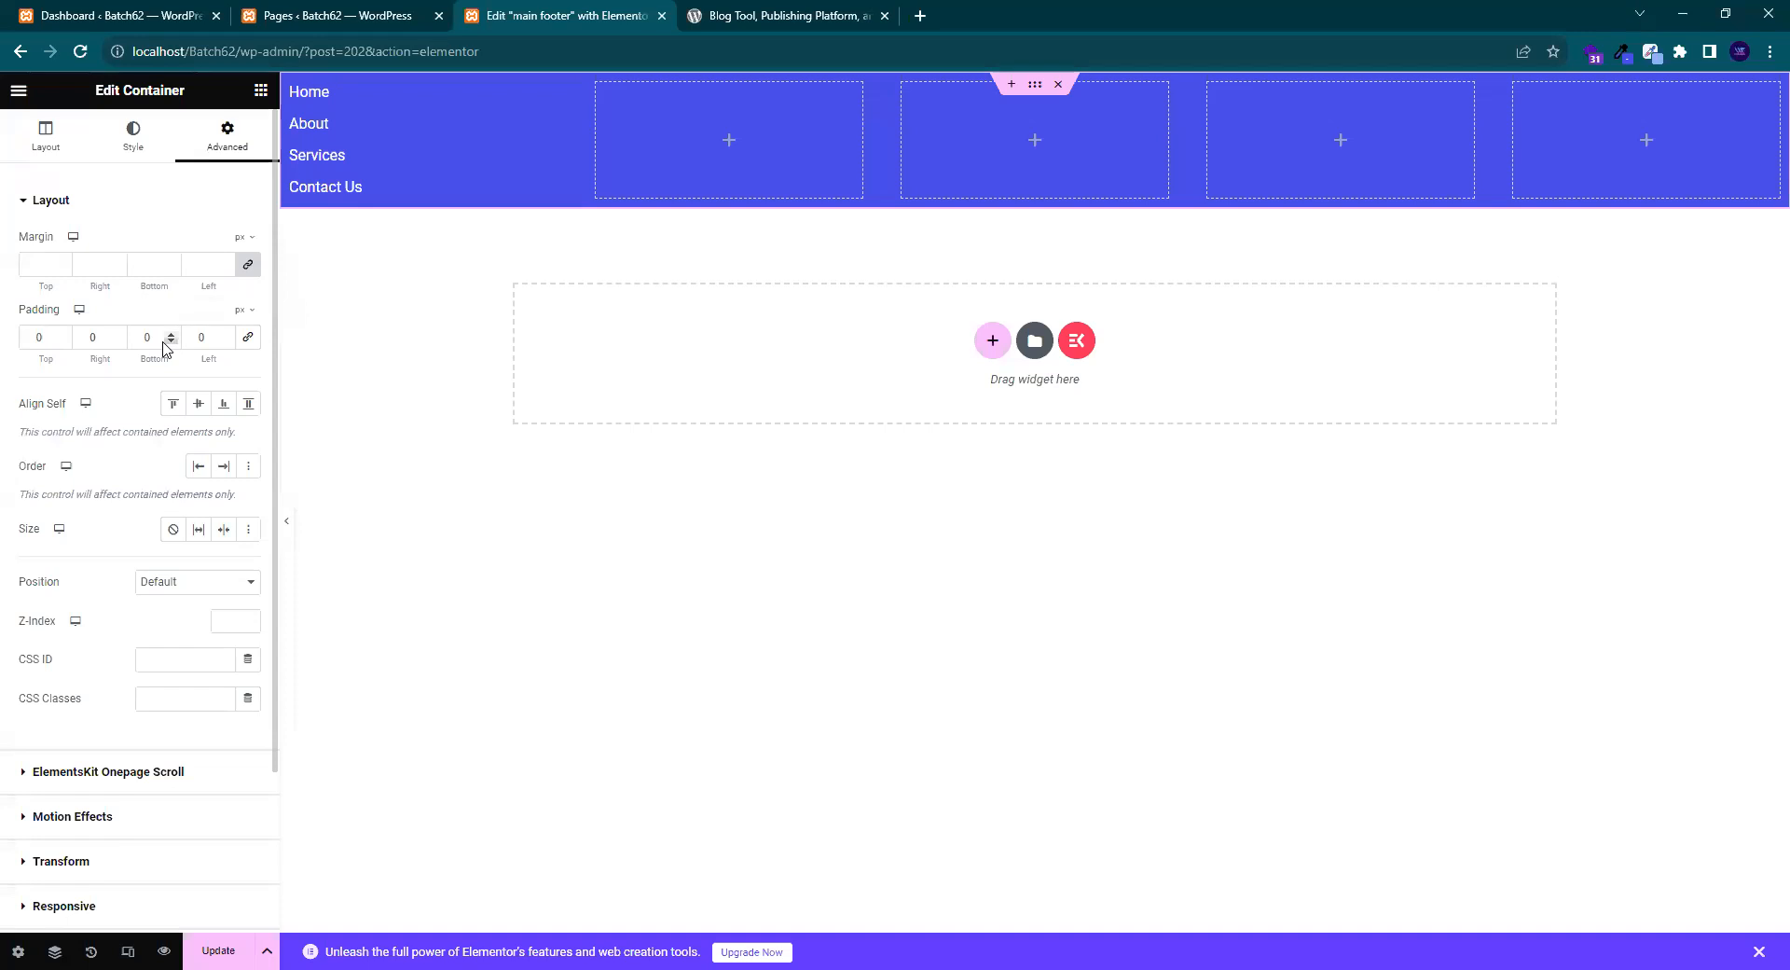
key("ctrl+Tab")
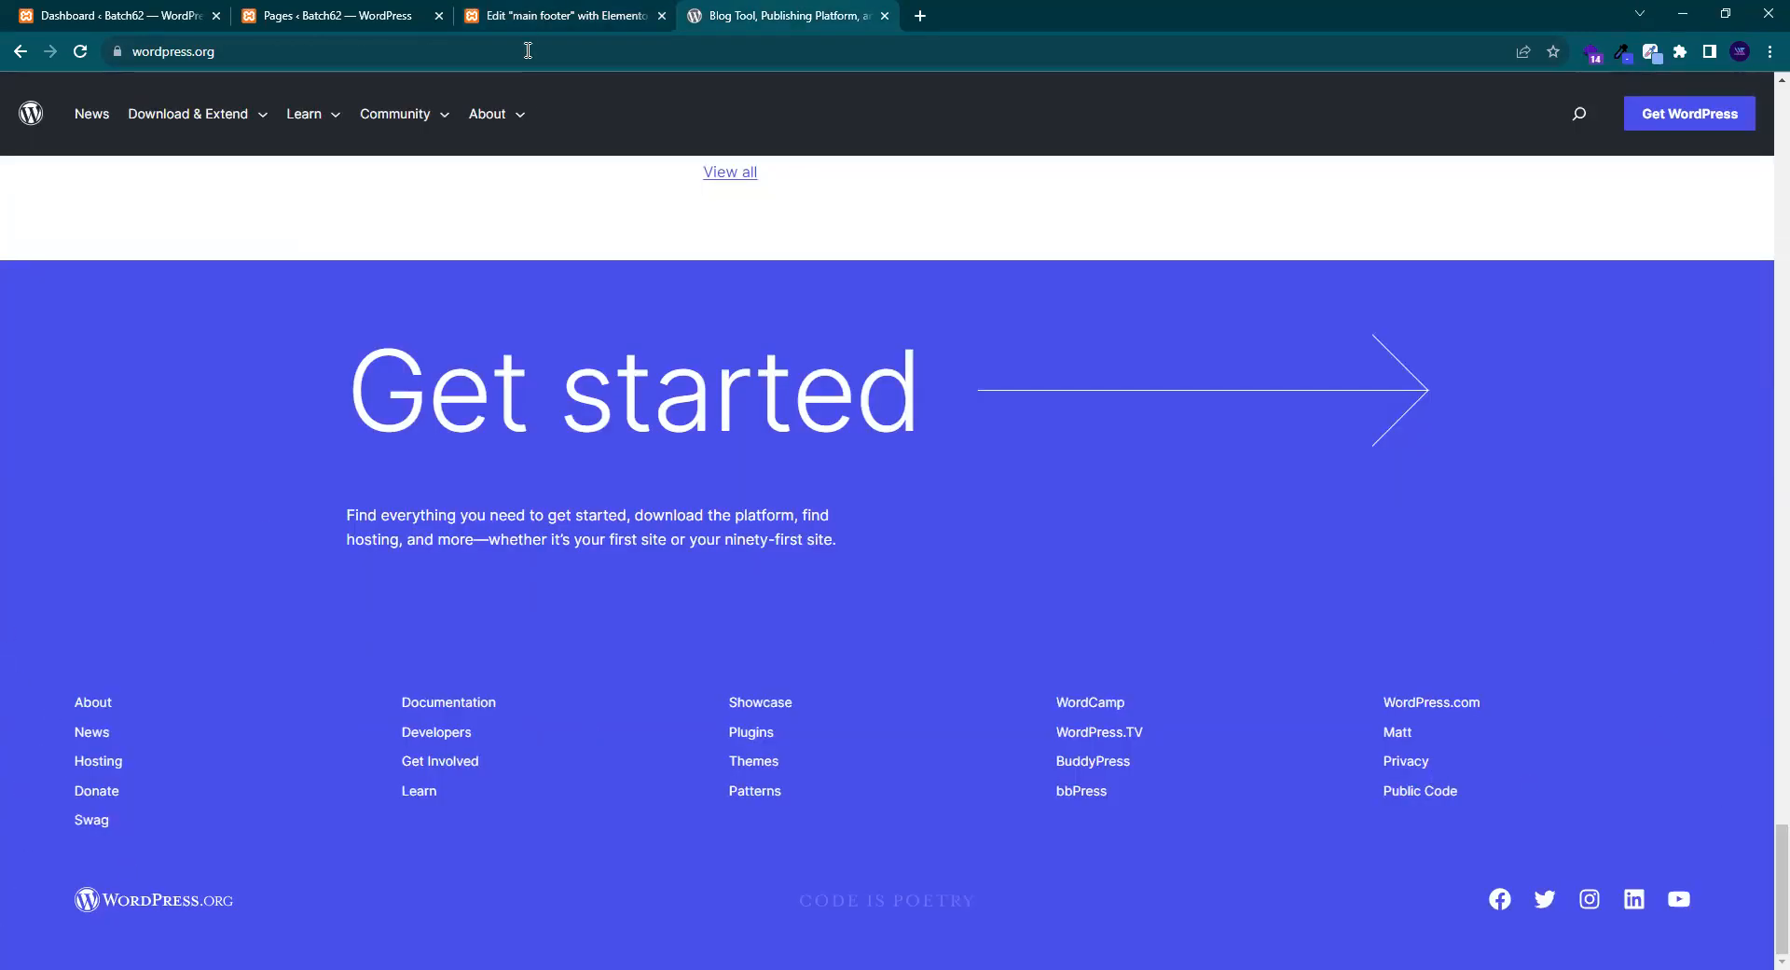
key("ctrl+shift+Tab")
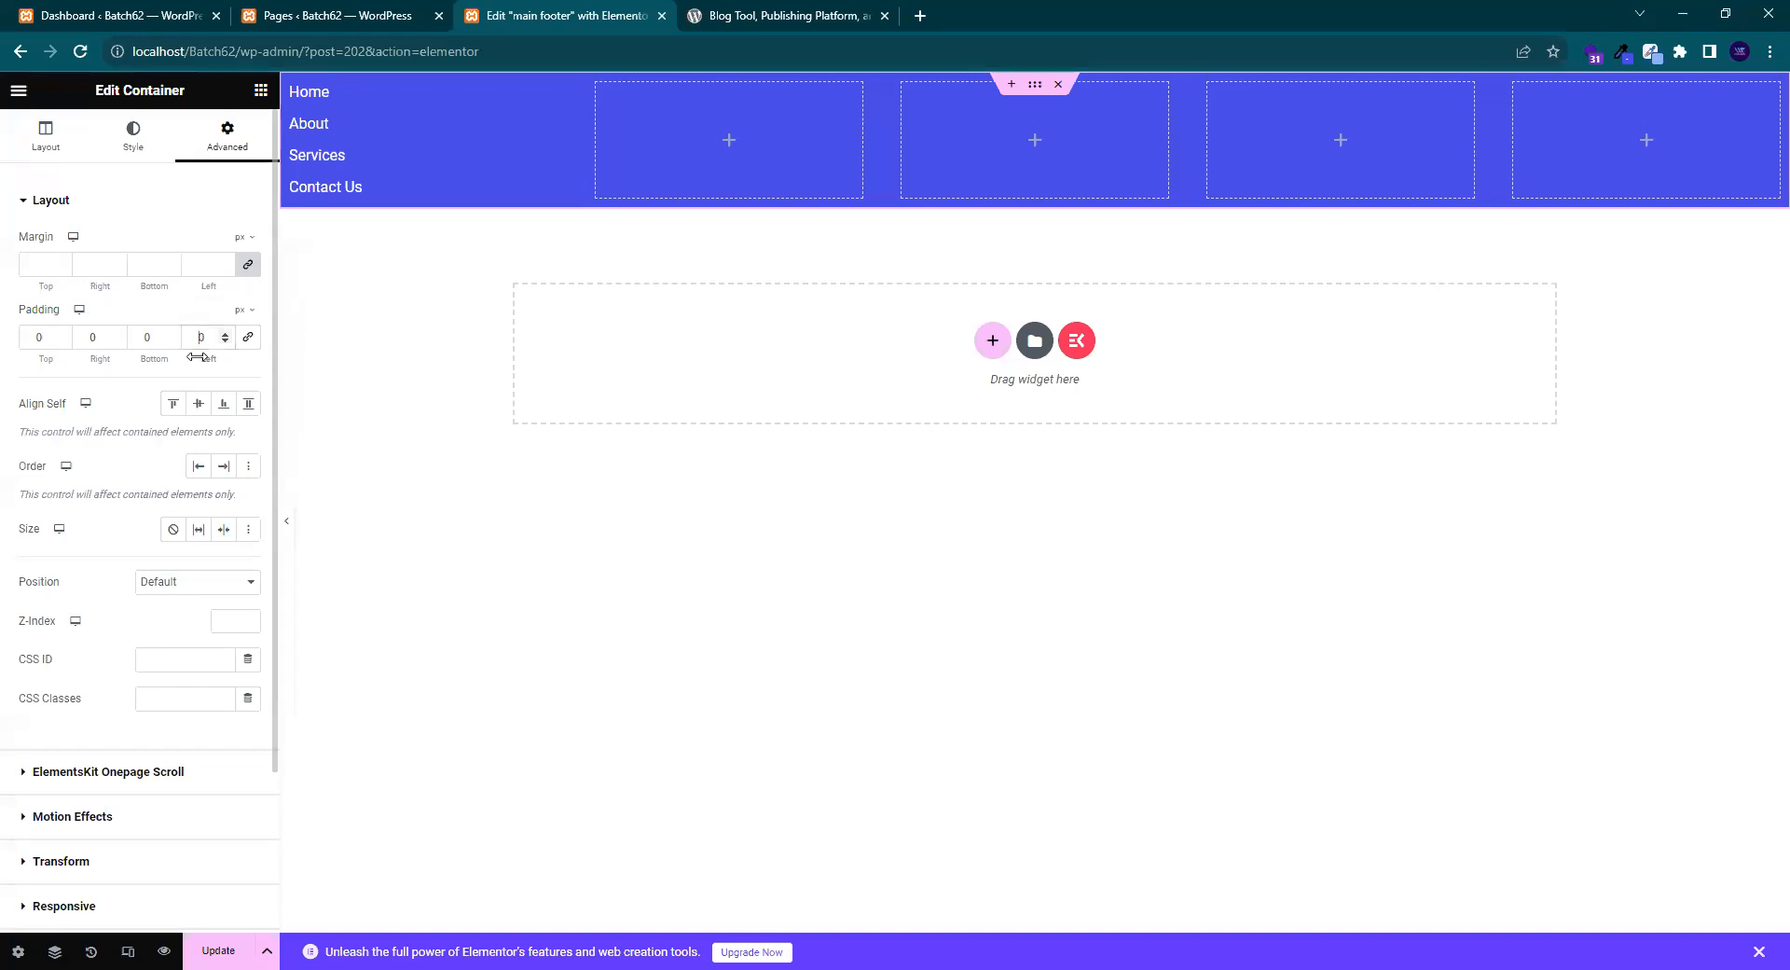
- Set left padding to 50 and right padding to 80, then save and preview
left_click_drag(201, 358, 383, 331)
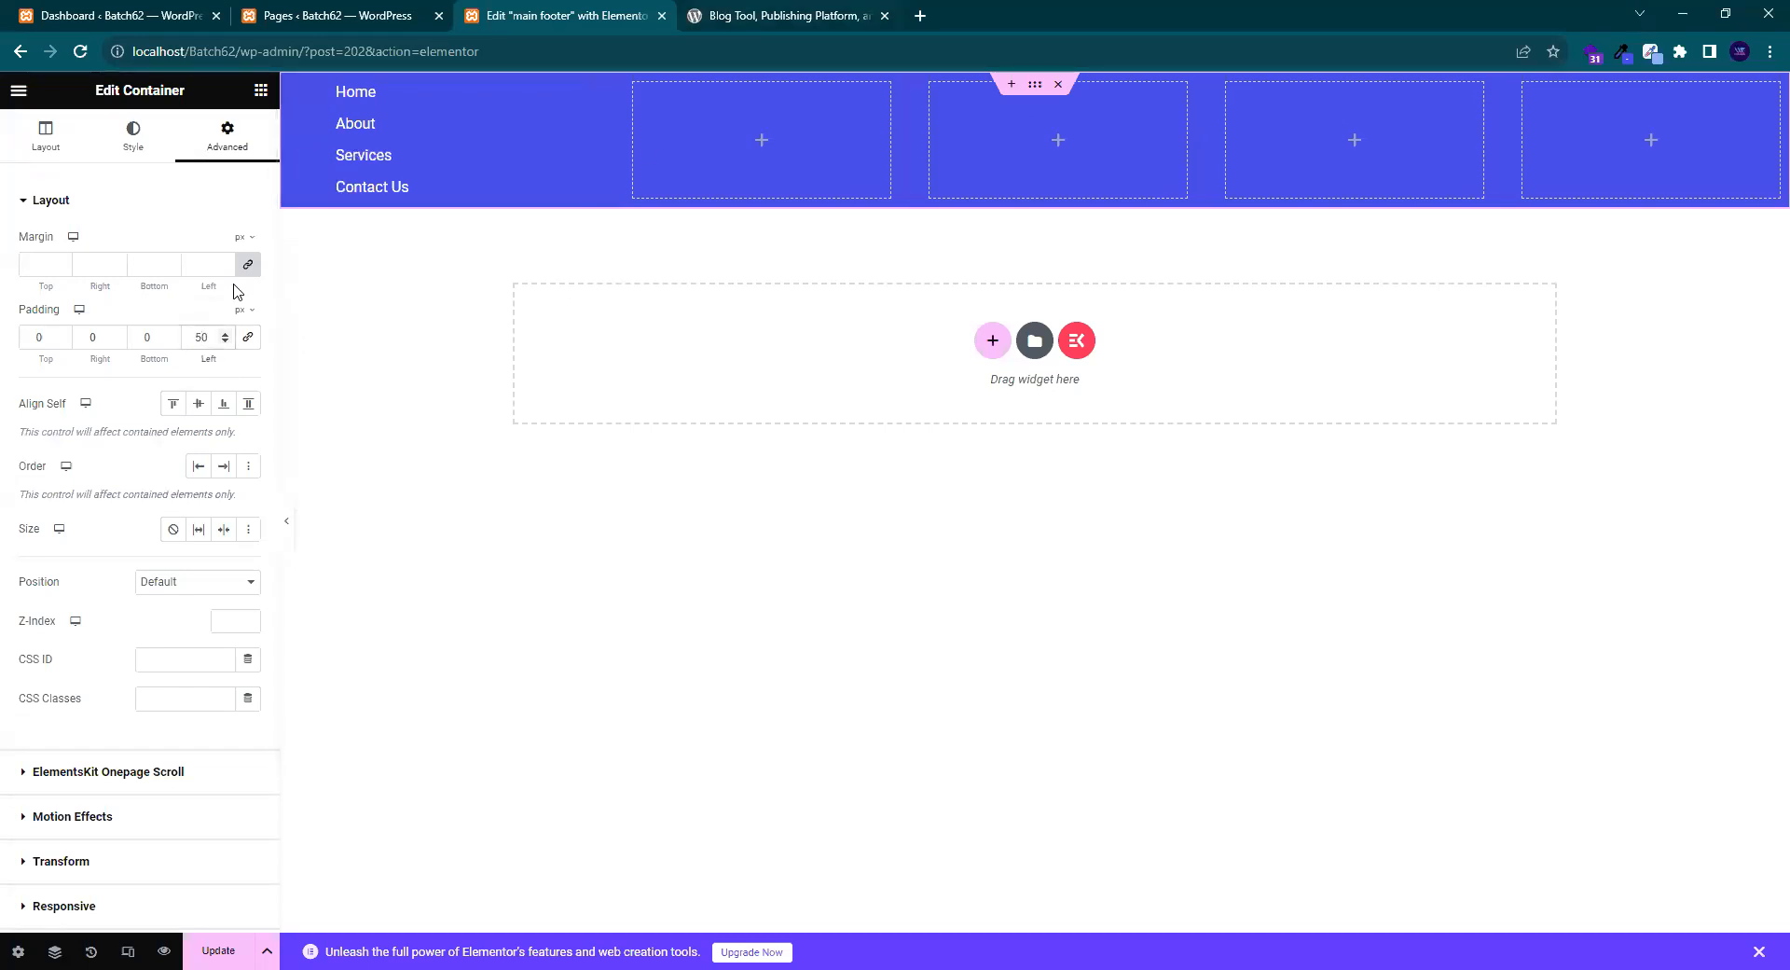
left_click(81, 342)
type("8")
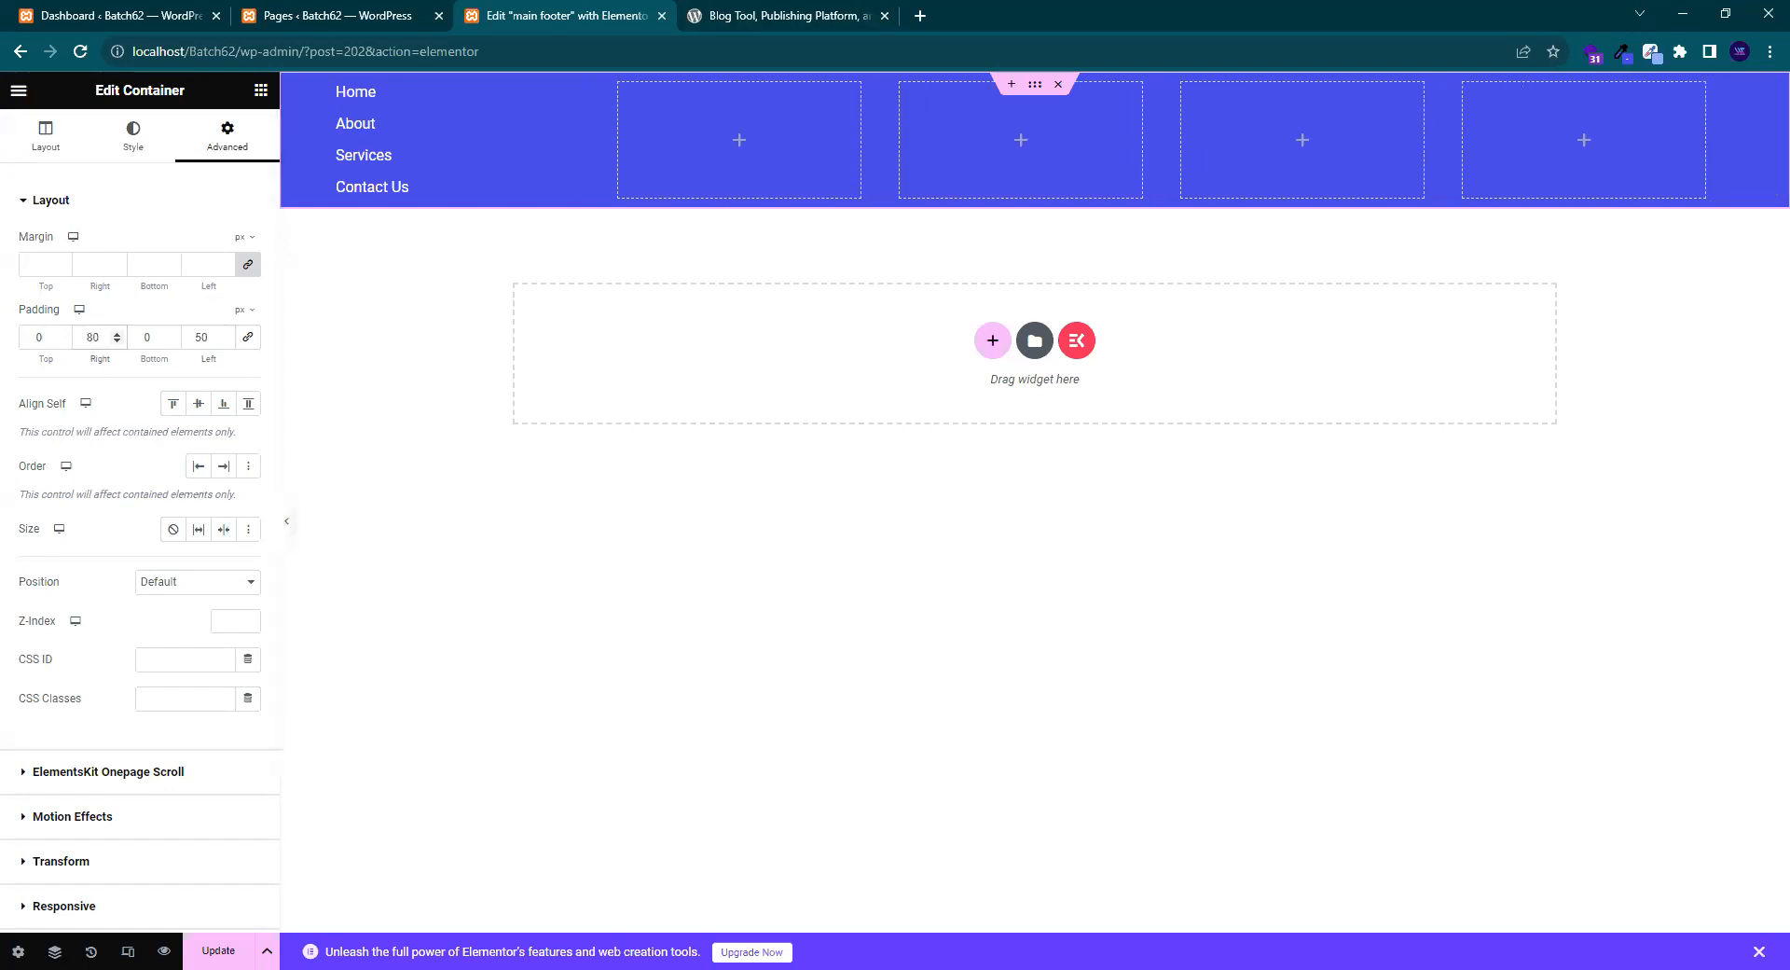
left_click(198, 951)
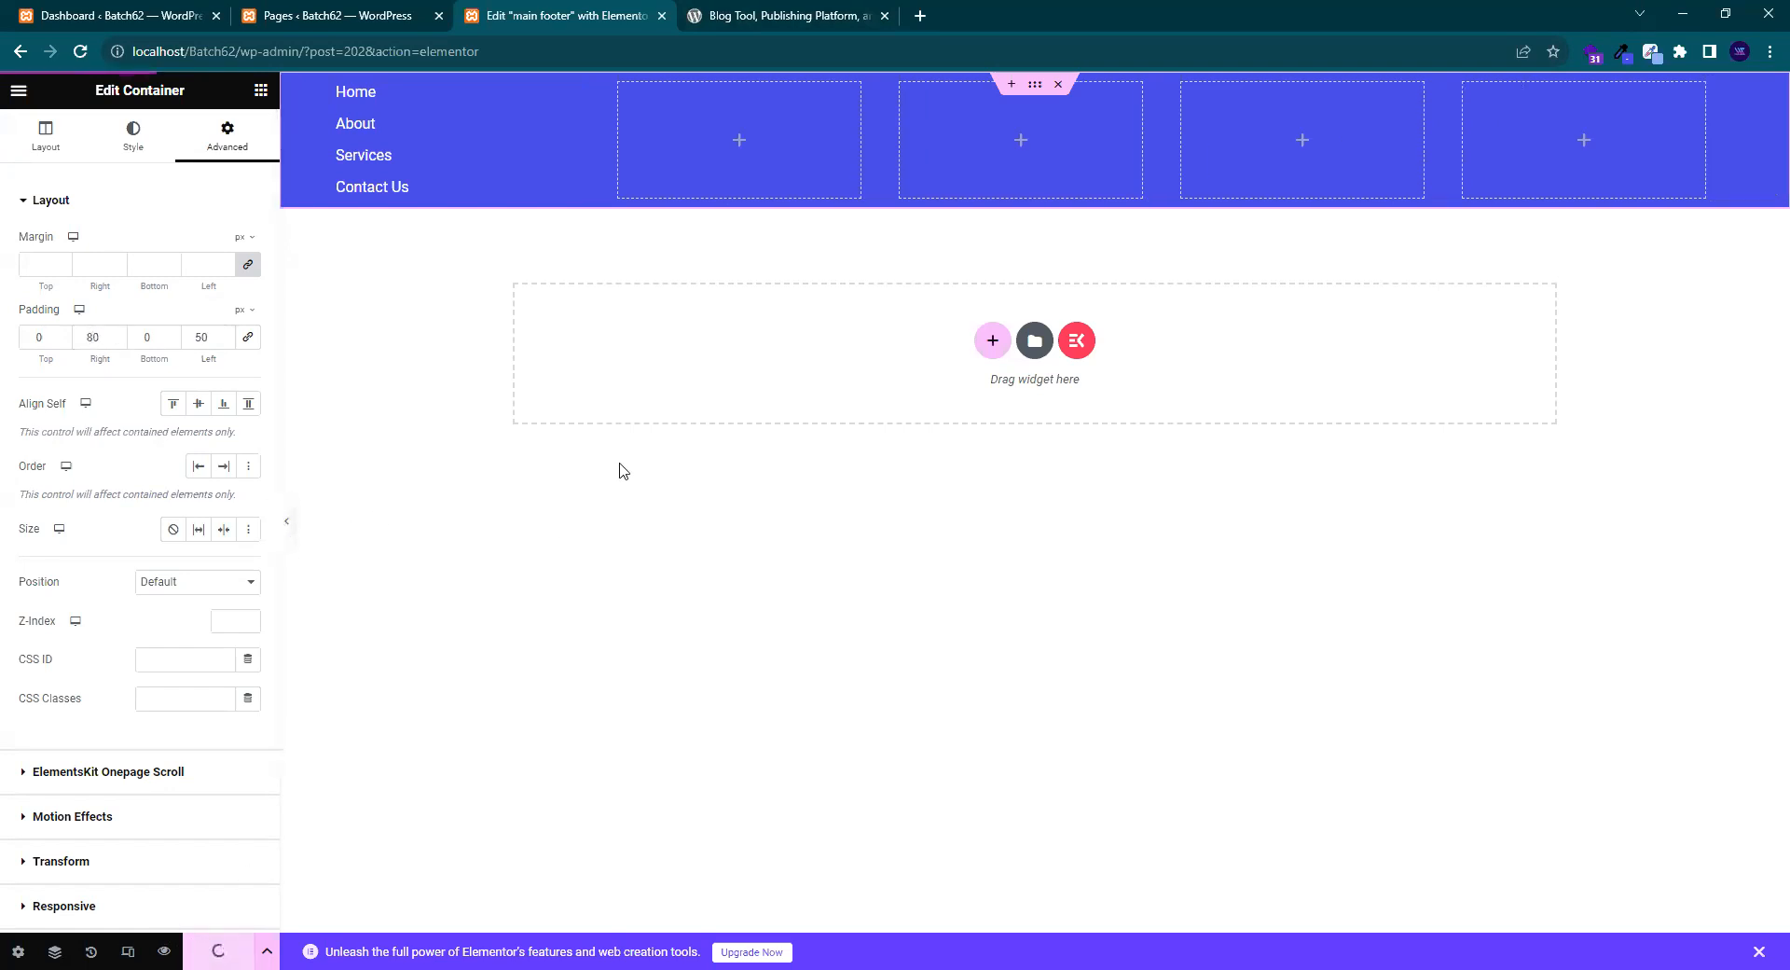
left_click(164, 950)
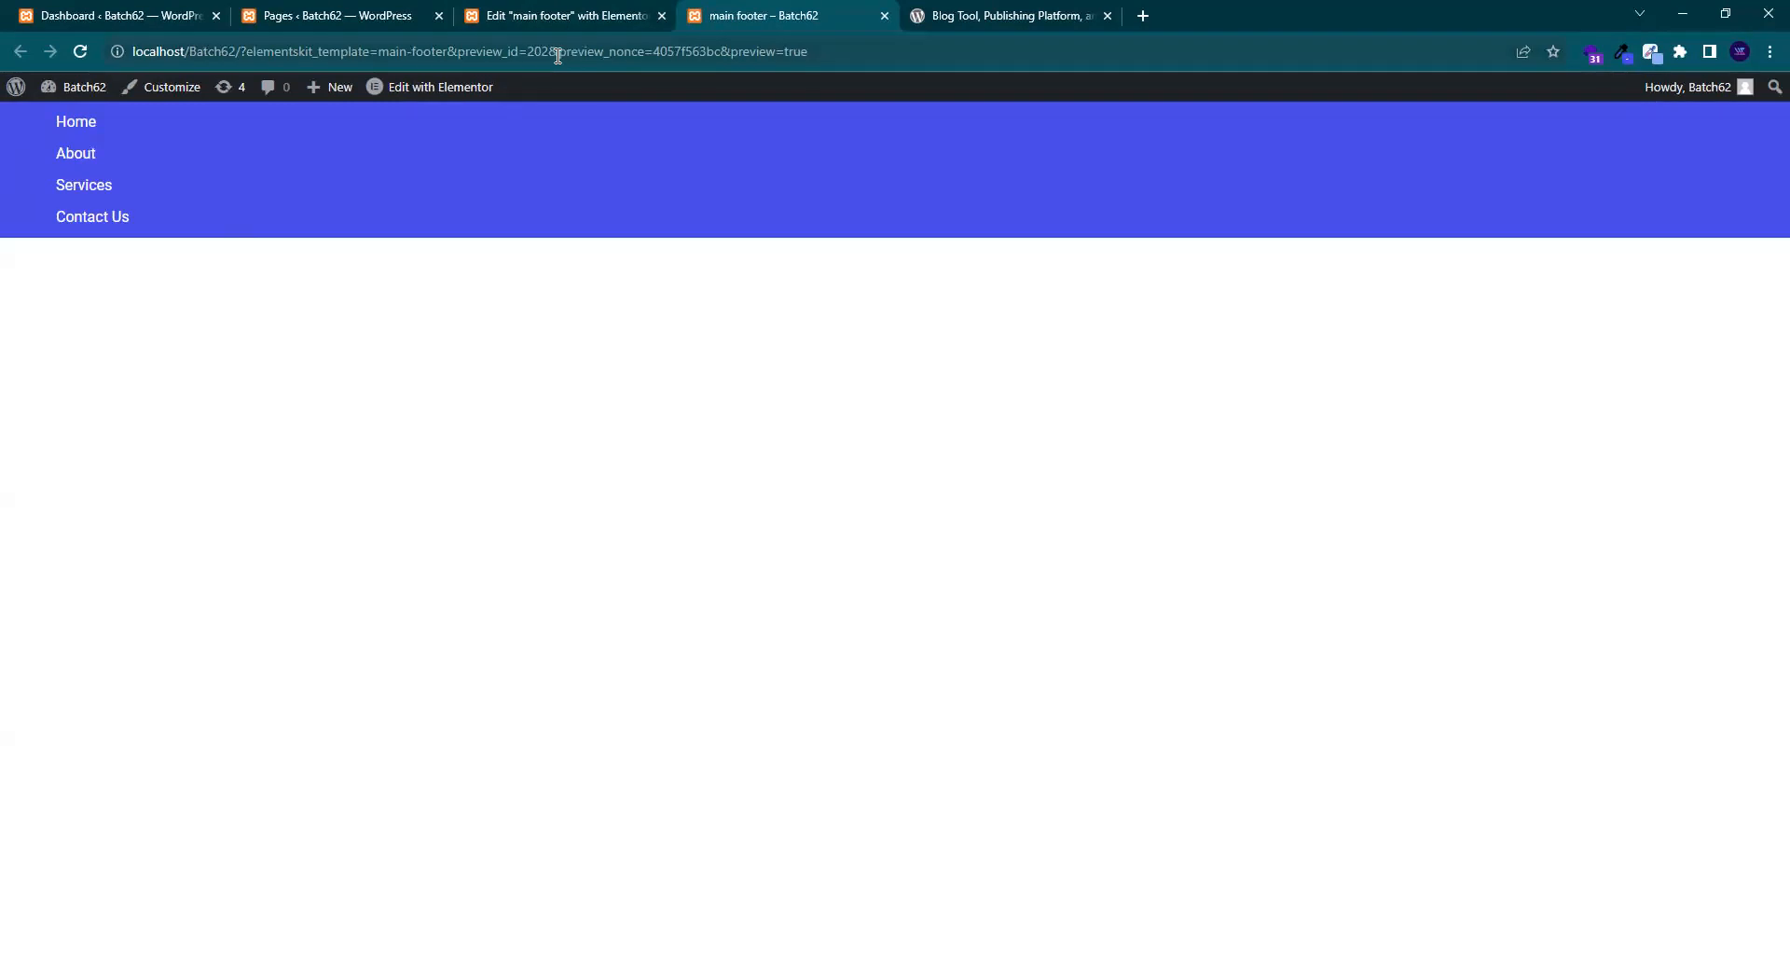
- Copy the first column's Home/About/Services/Contact Us icon list and paste it into columns two and three
left_click(529, 7)
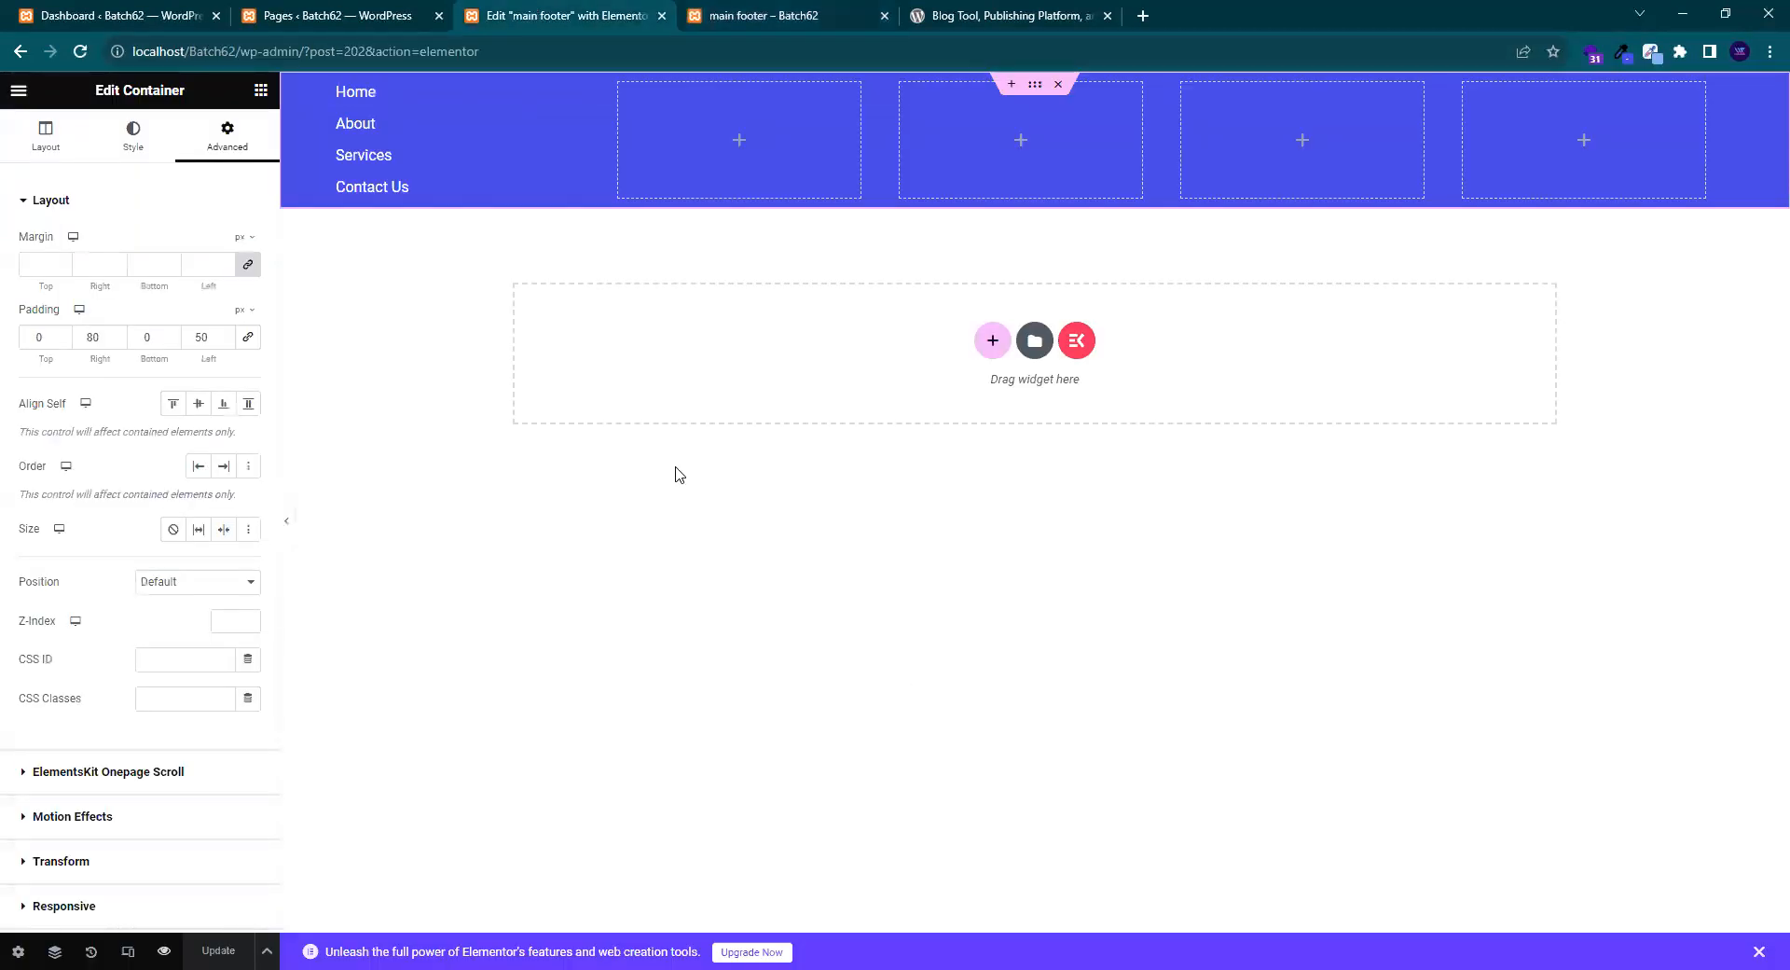
right_click(397, 138)
left_click(451, 235)
right_click(724, 123)
left_click(802, 270)
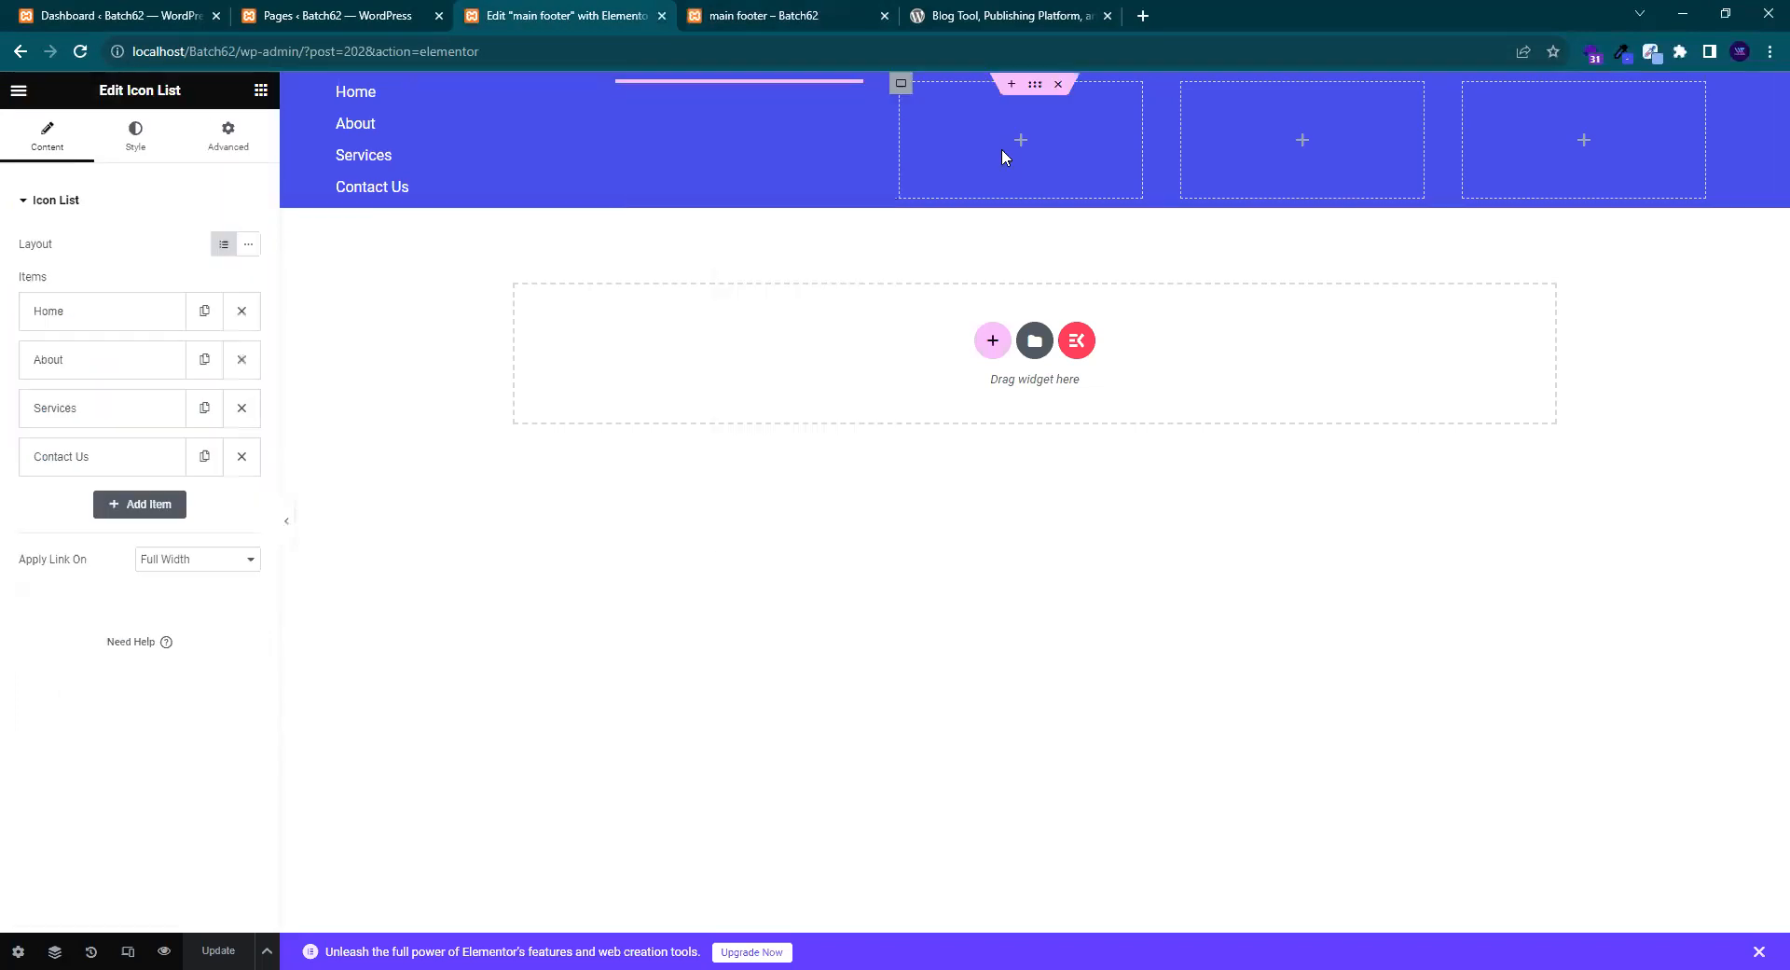
right_click(998, 123)
left_click(1058, 280)
- Paste the icon list into the fourth and fifth columns, then open the first list's items
right_click(1320, 147)
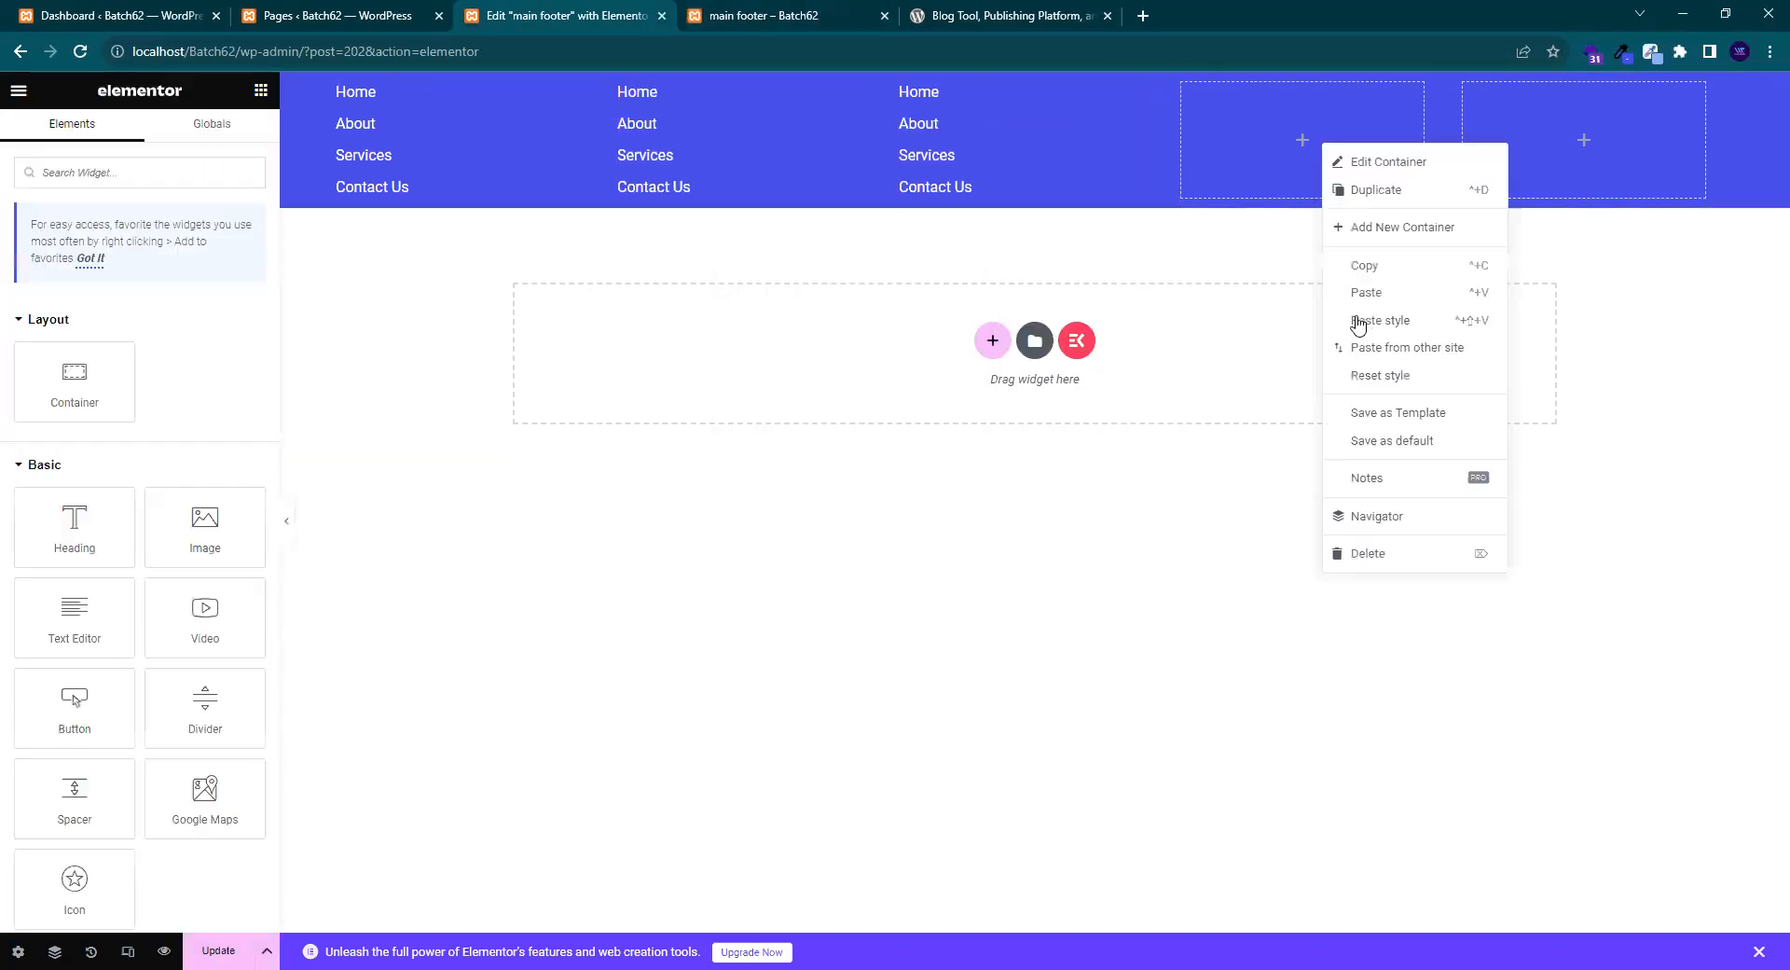
left_click(1378, 291)
right_click(1531, 164)
left_click(1577, 307)
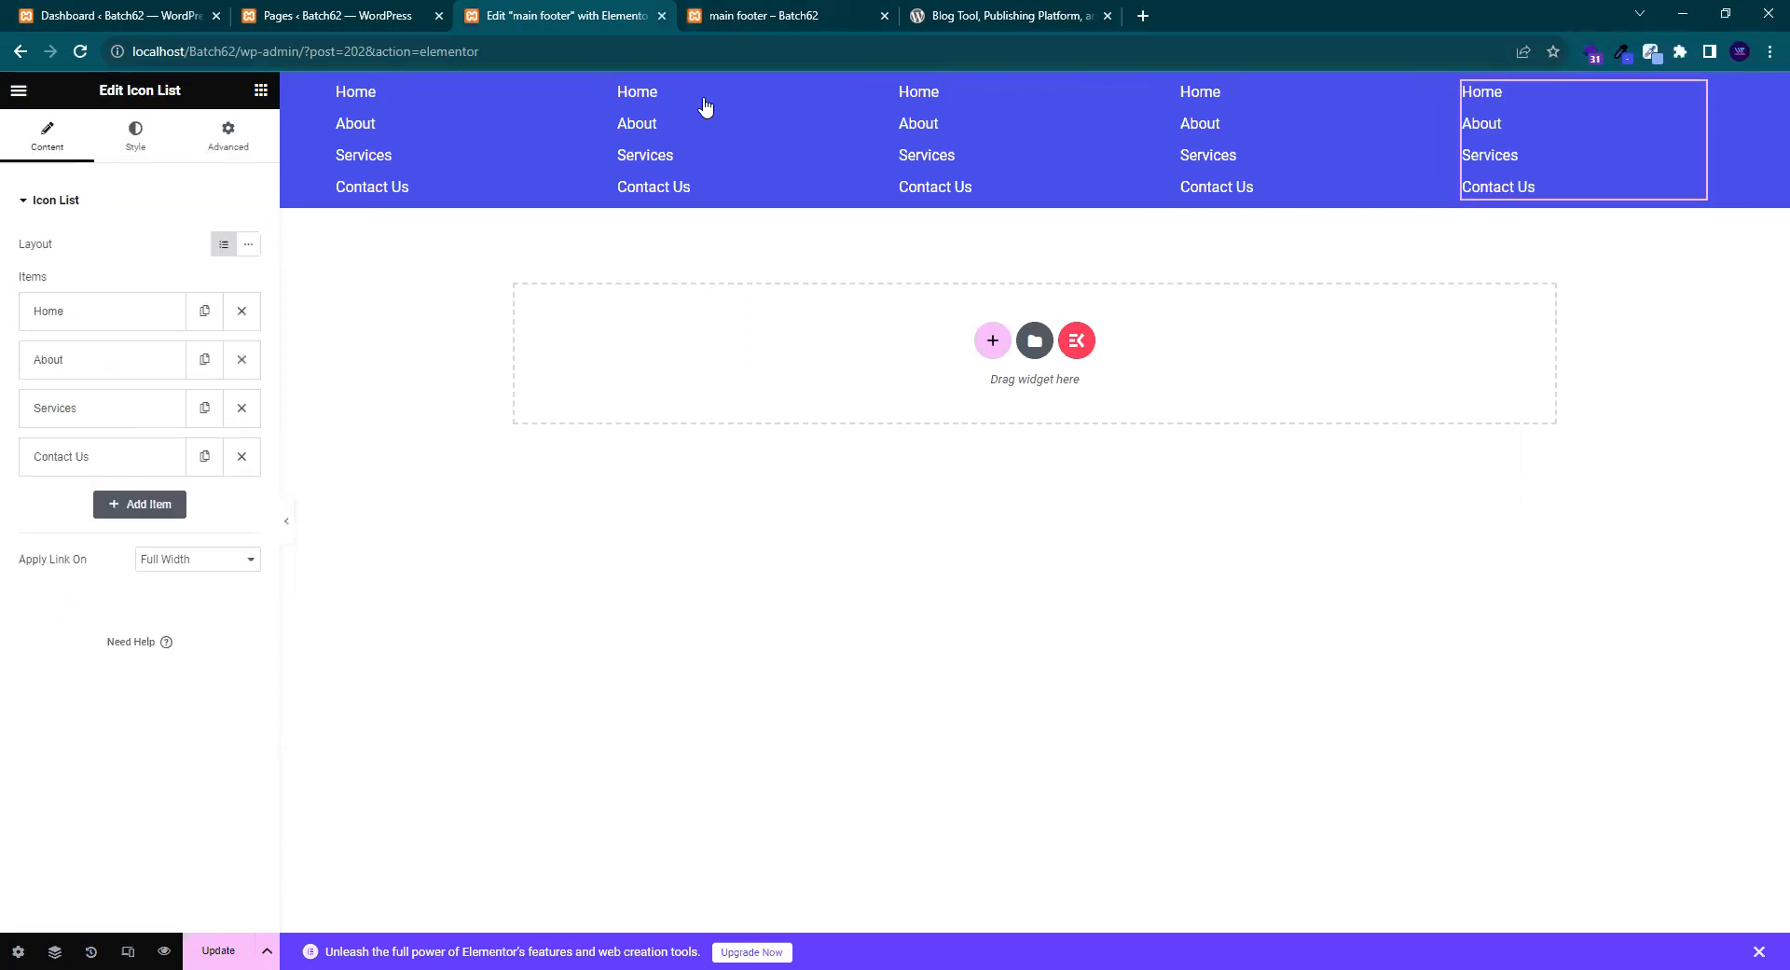
left_click(567, 93)
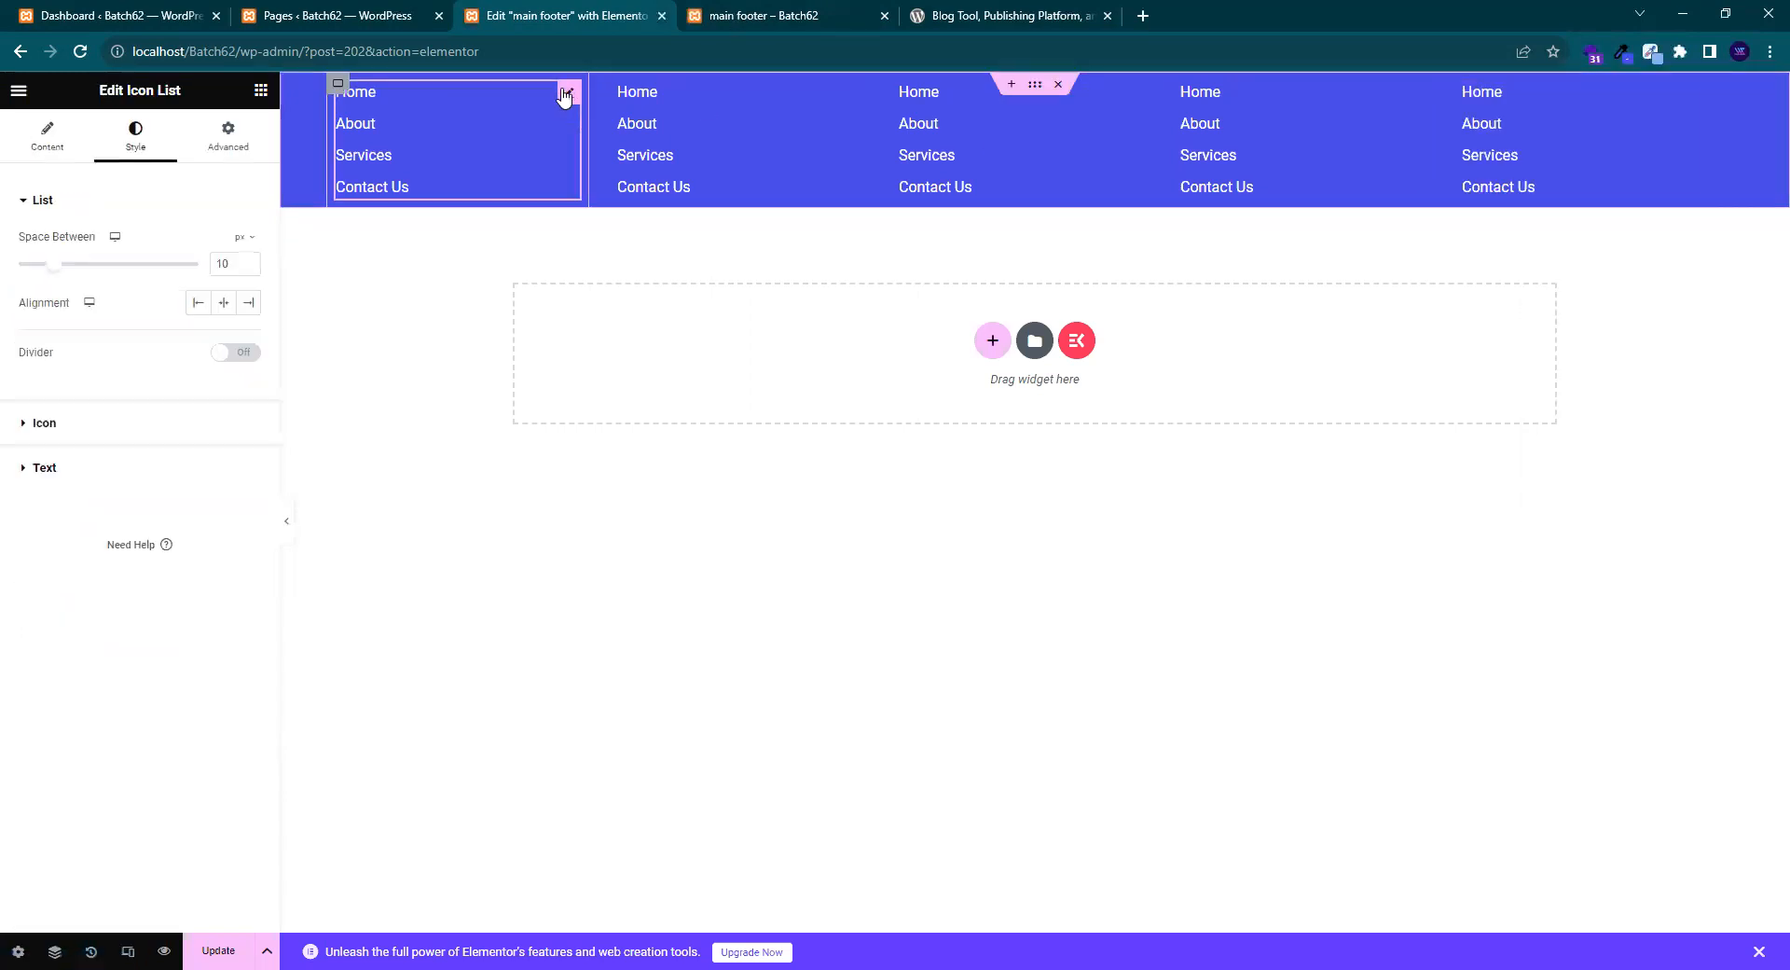
left_click(45, 149)
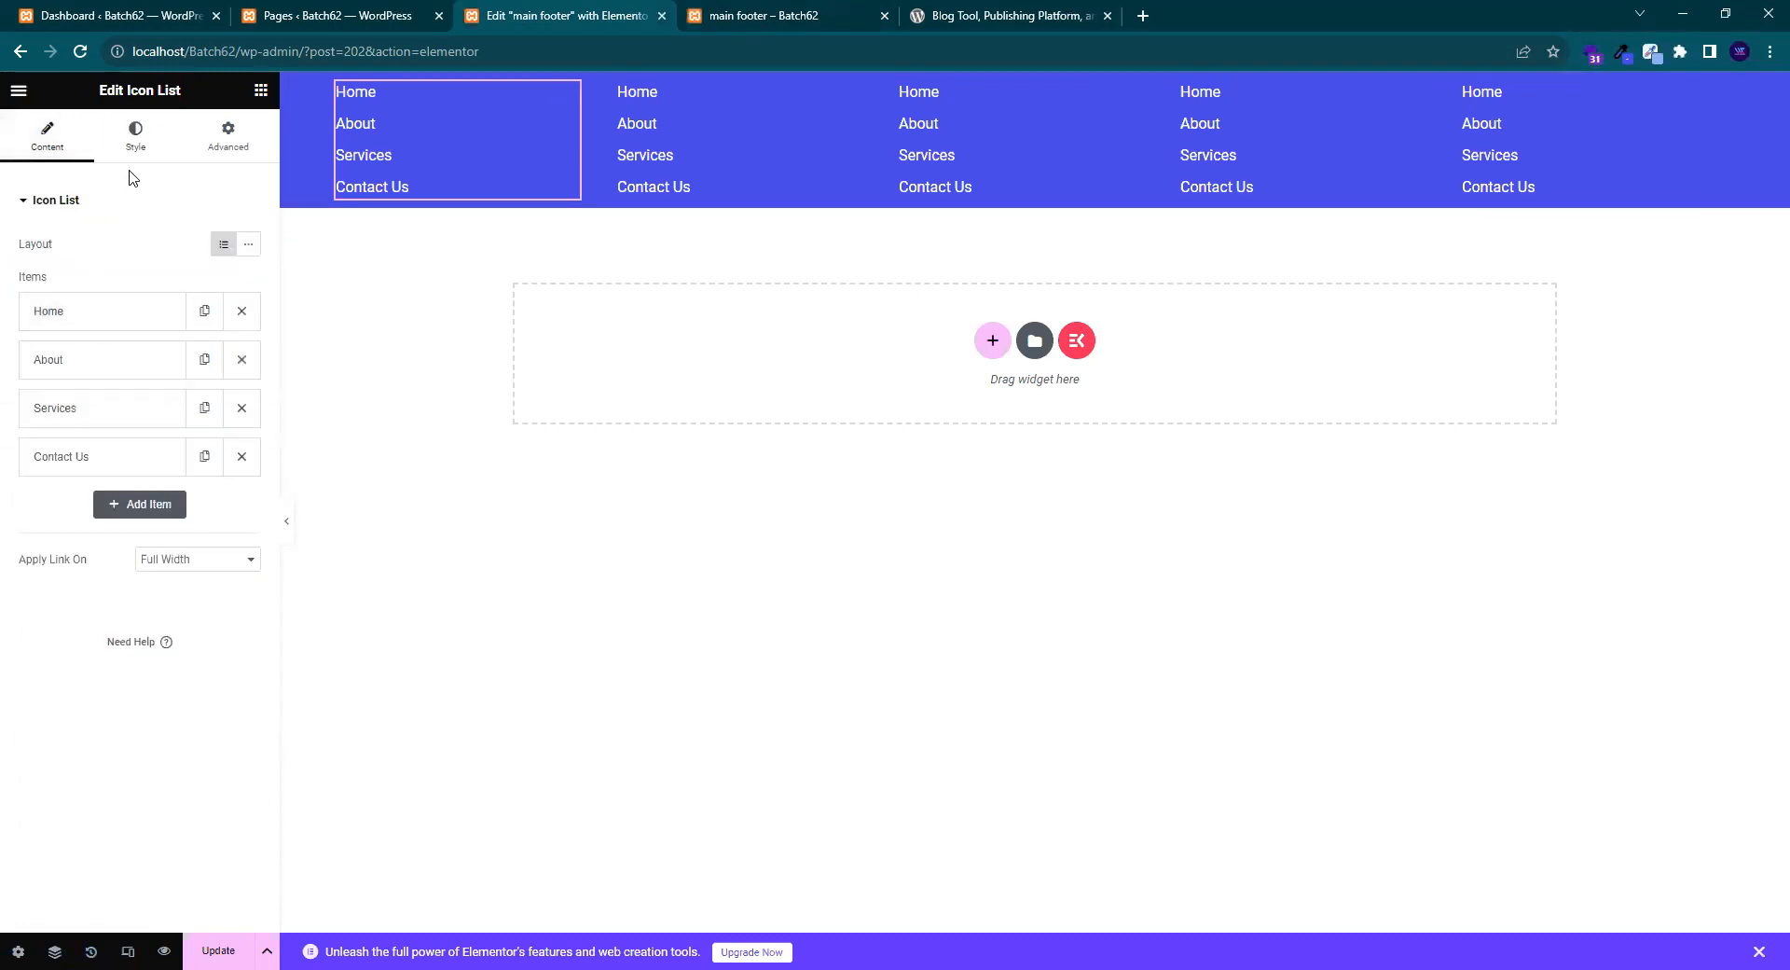
- Copy the BUSINESS category name from the Posts > Categories list
left_click(117, 321)
double_click(48, 380)
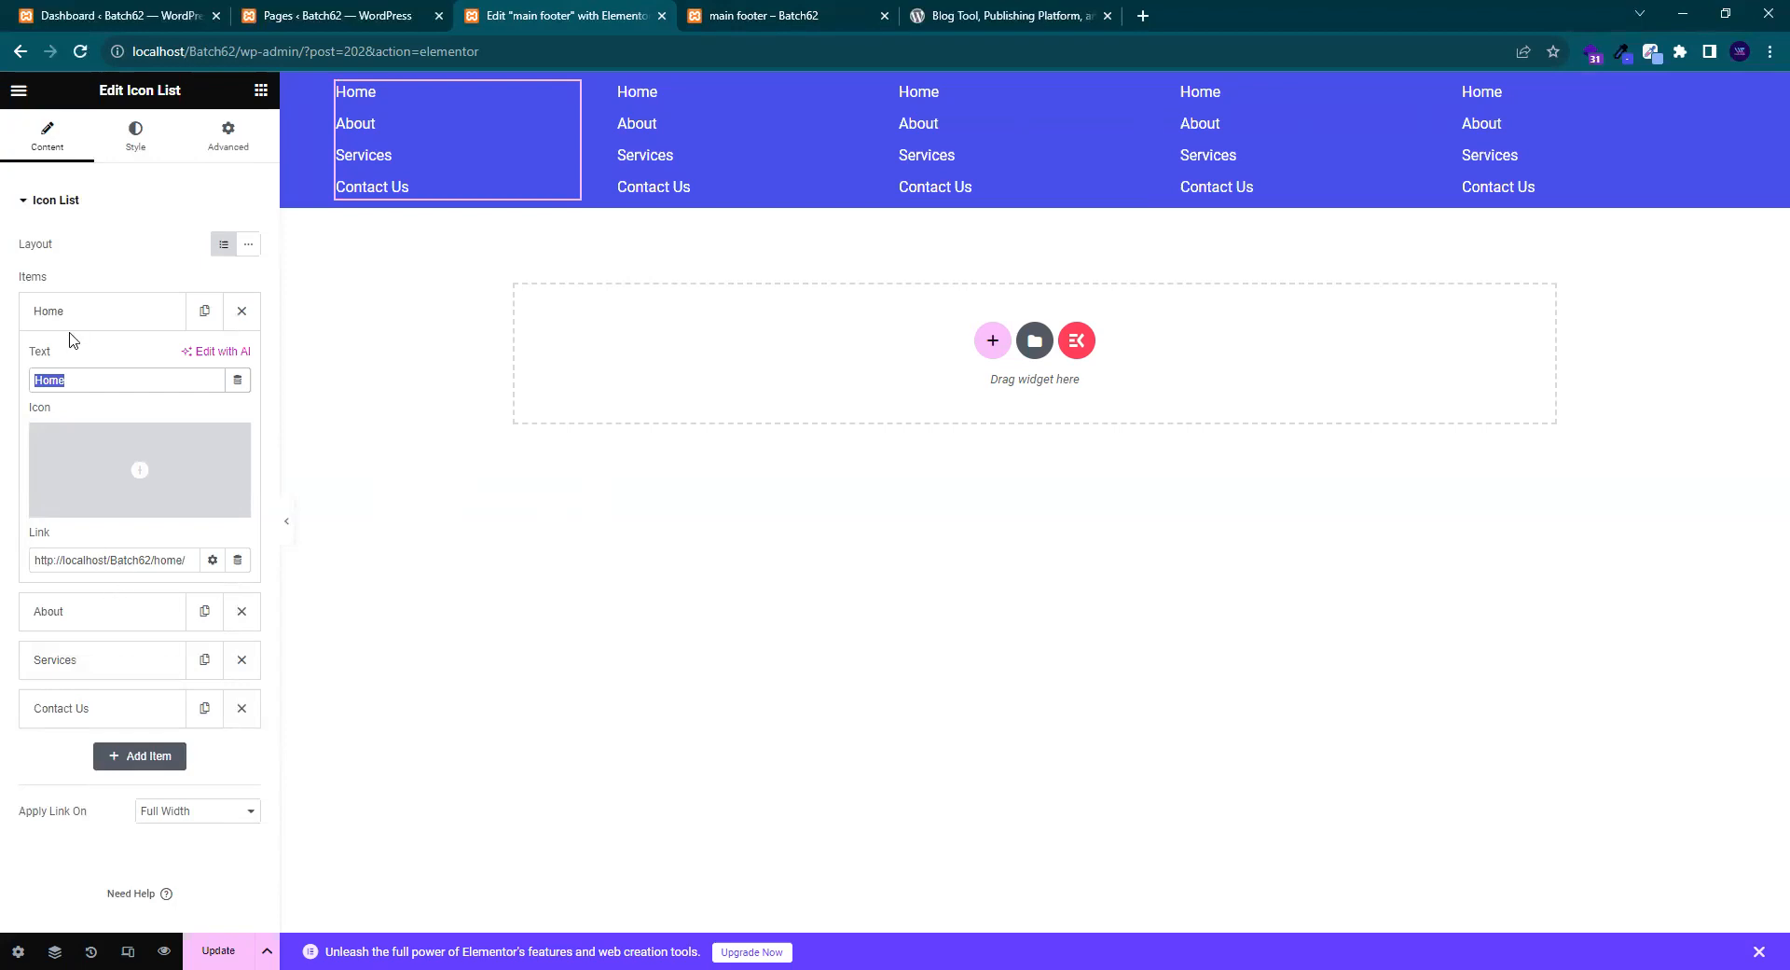
left_click(71, 332)
left_click(73, 331)
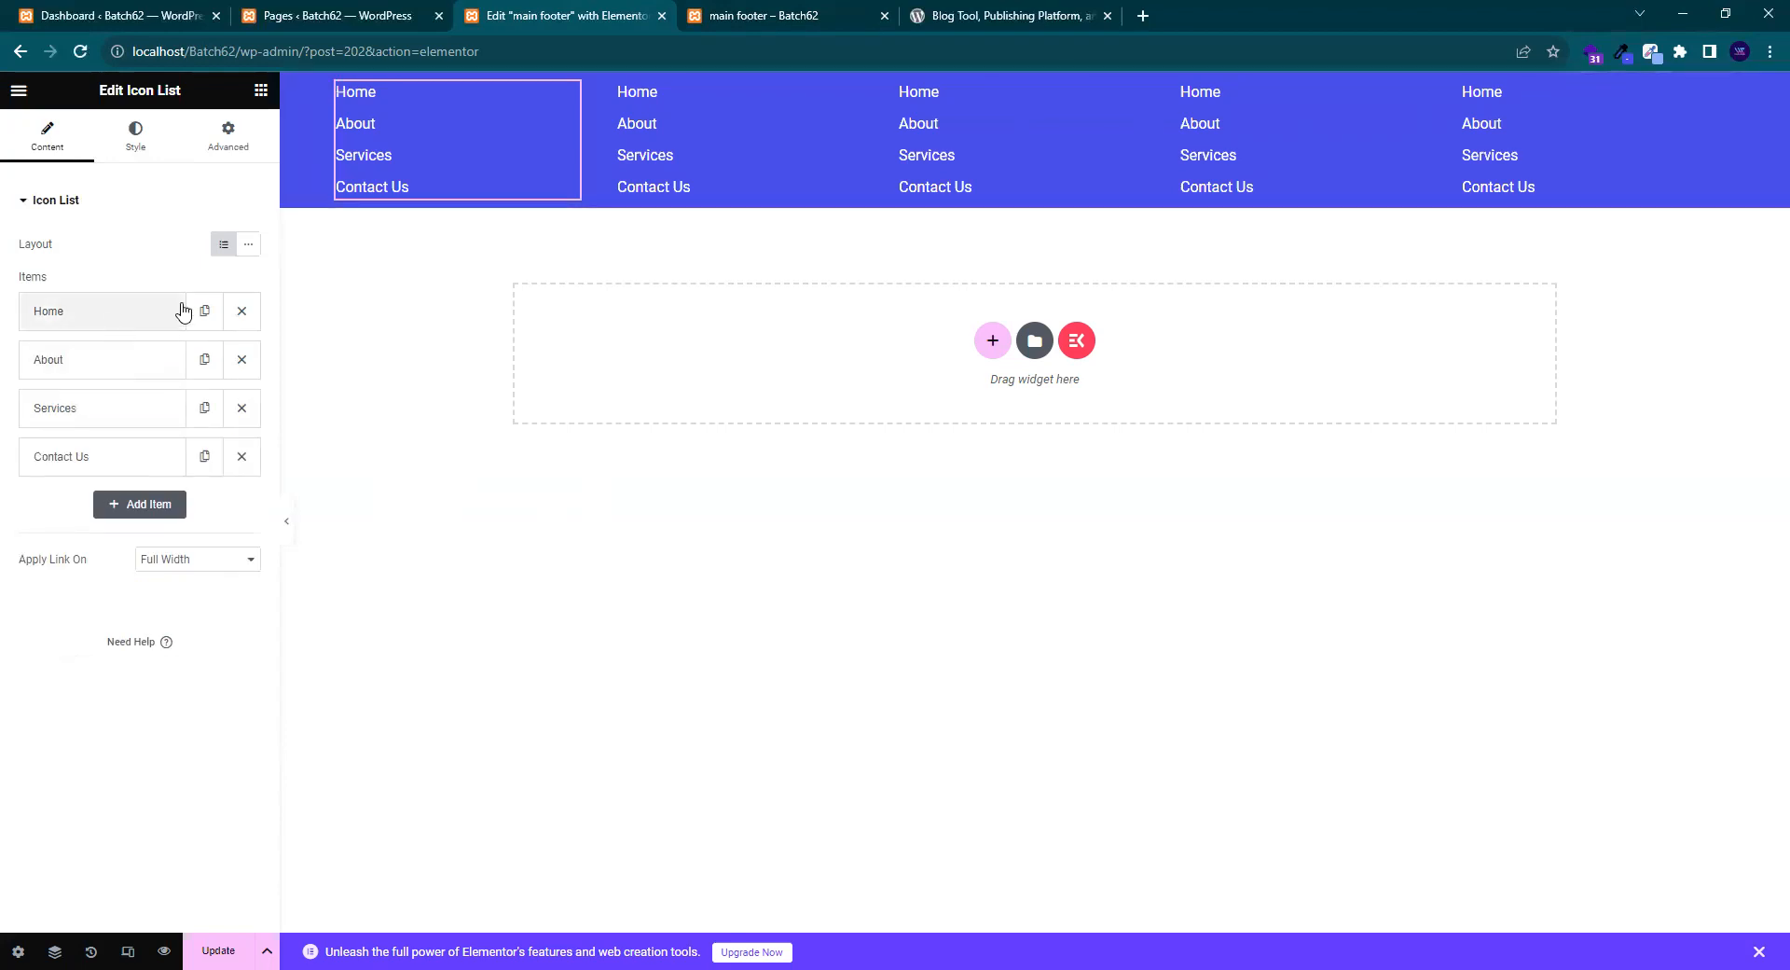
left_click(140, 321)
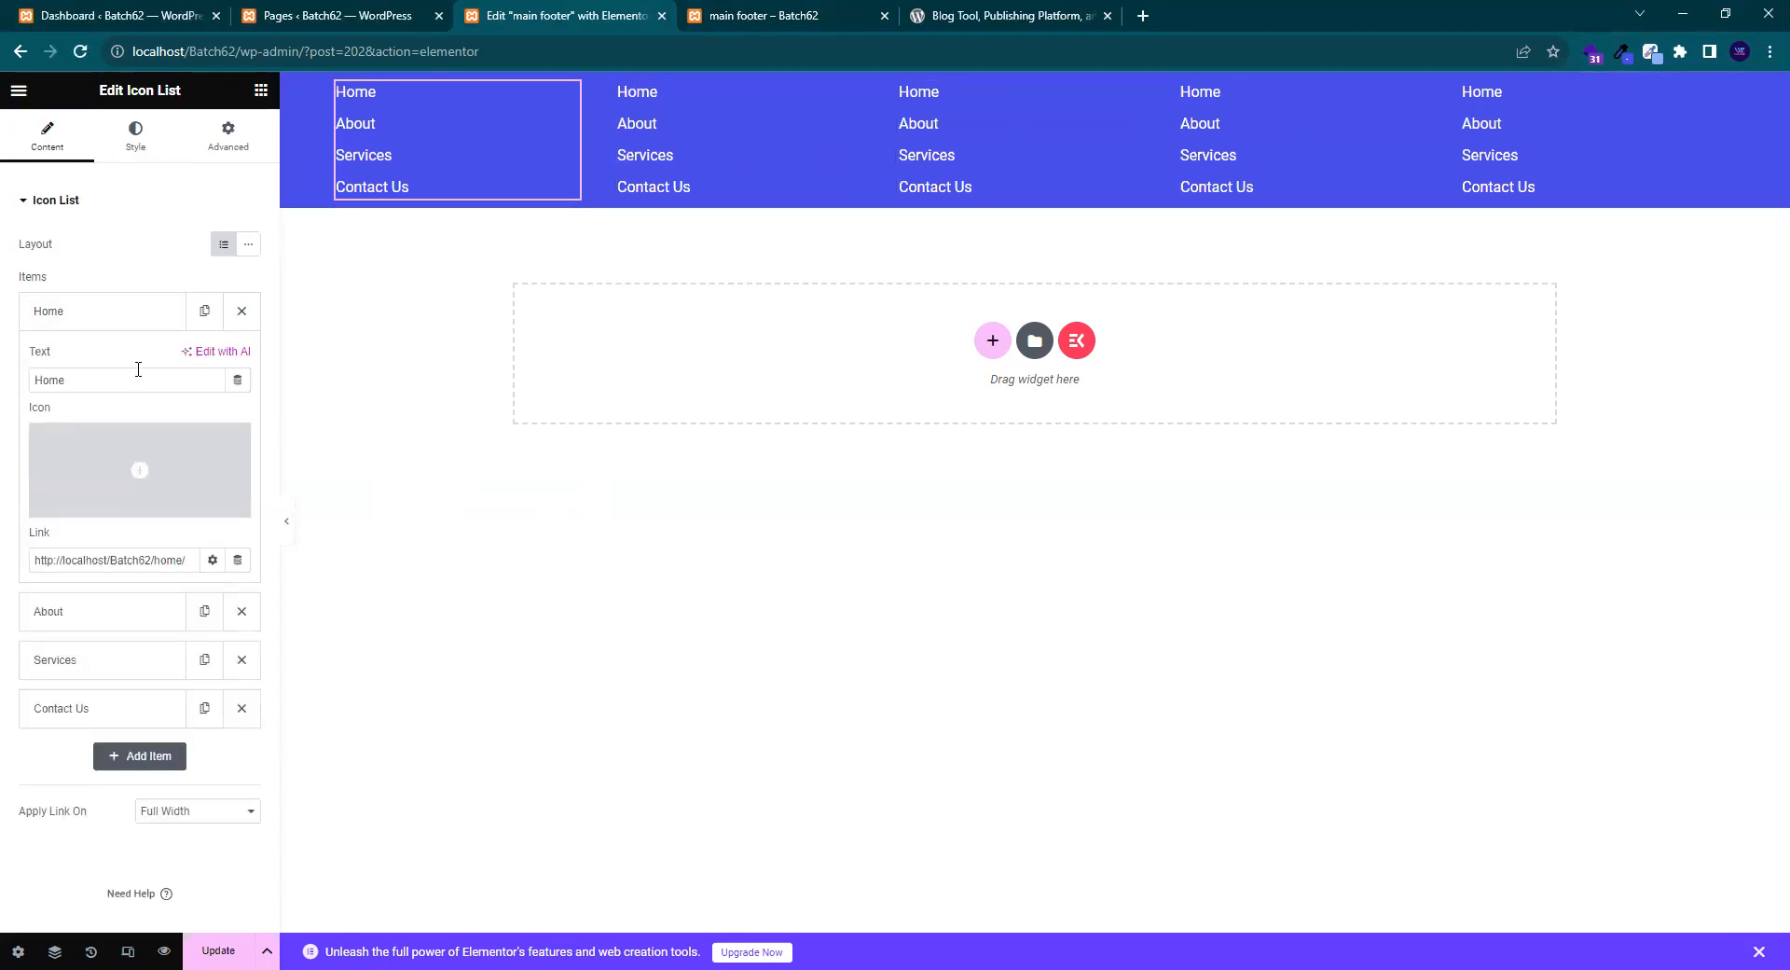
left_click(292, 13)
left_click(166, 11)
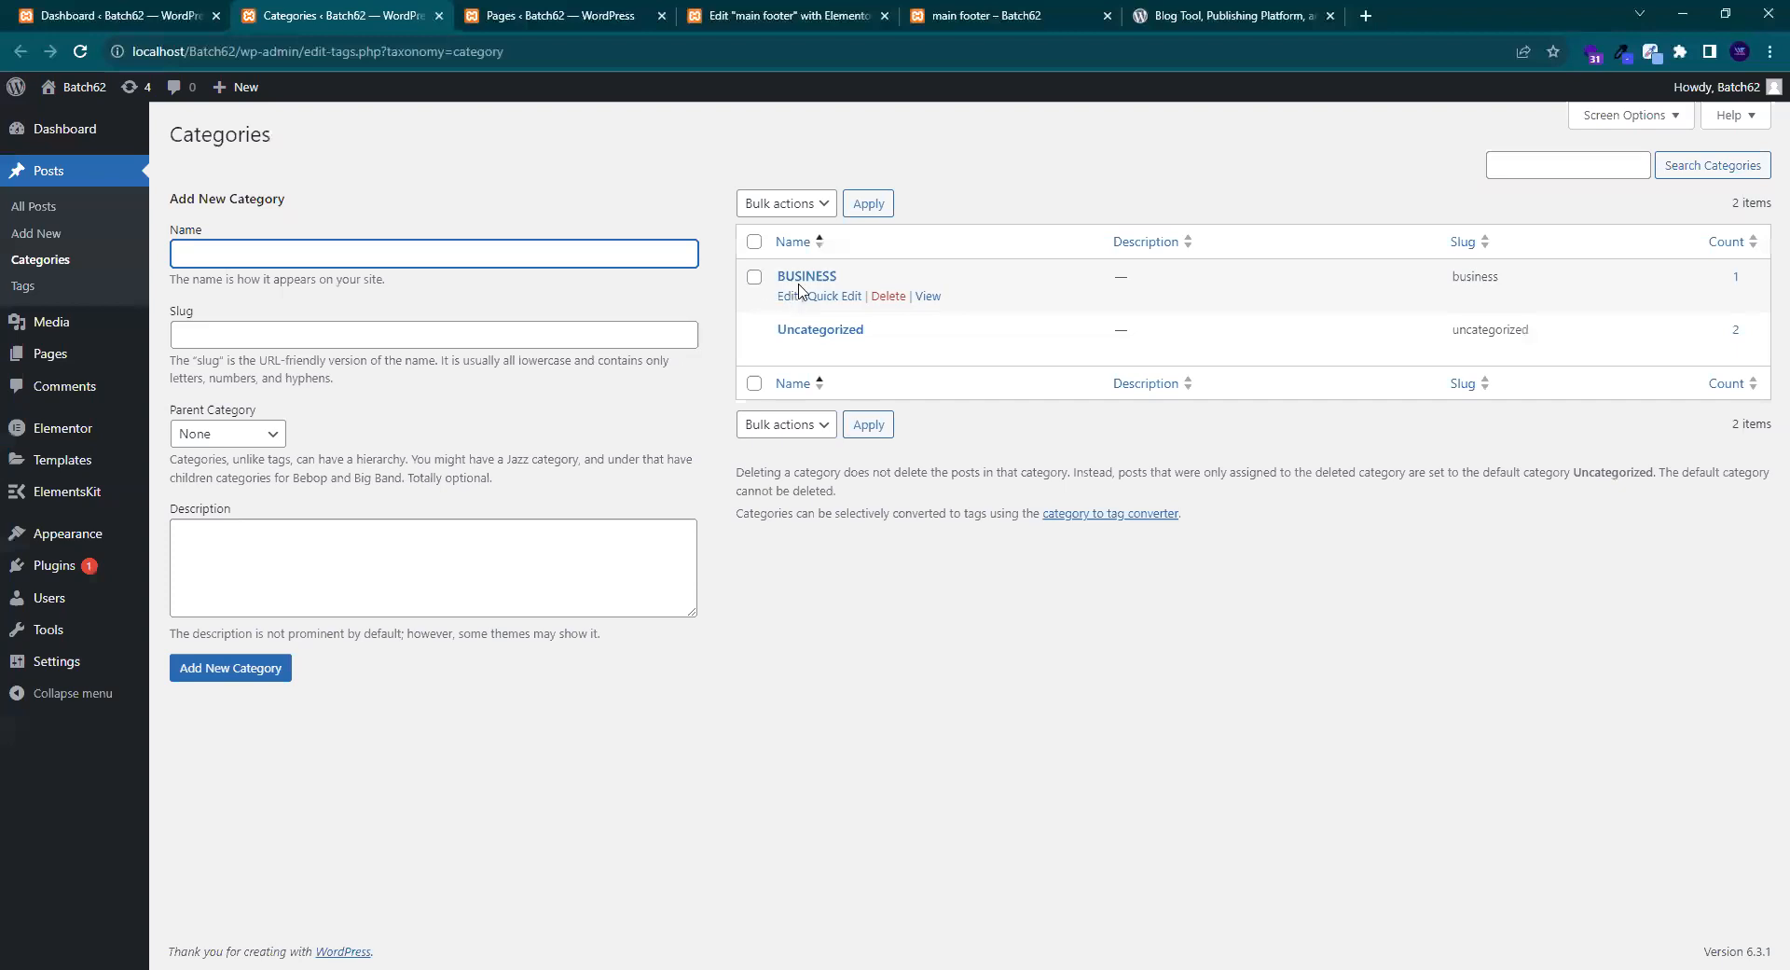
left_click_drag(858, 279, 777, 277)
right_click(791, 275)
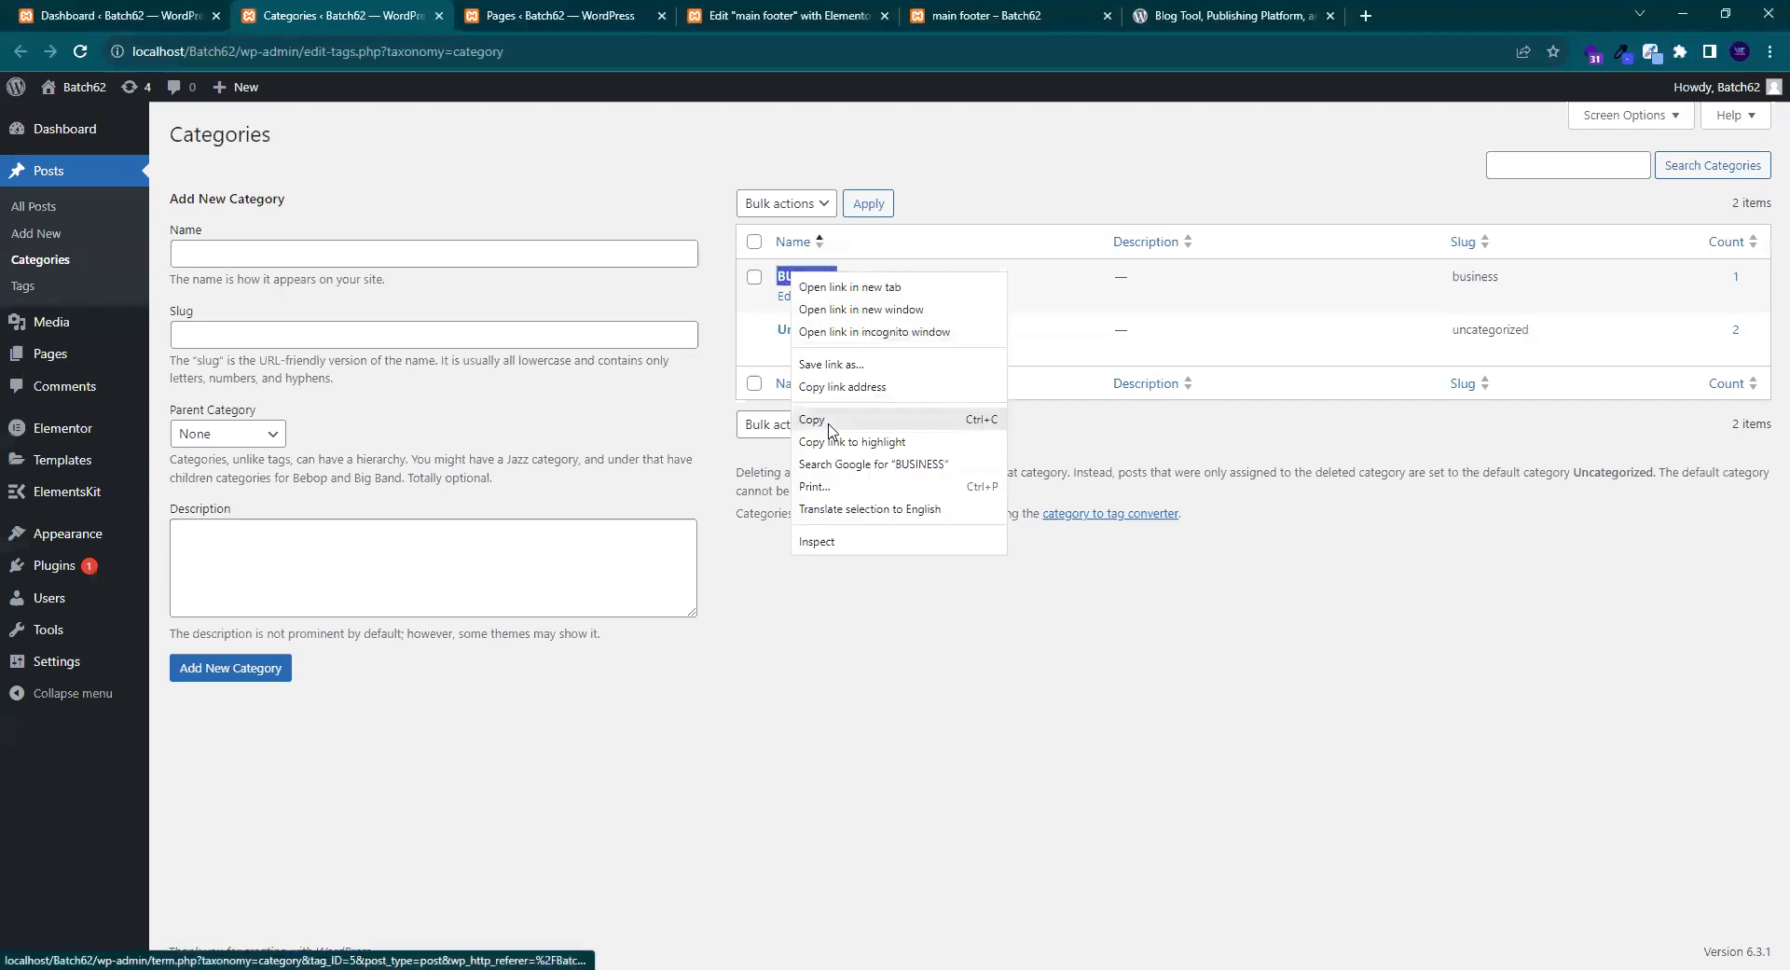
left_click(828, 421)
left_click(579, 12)
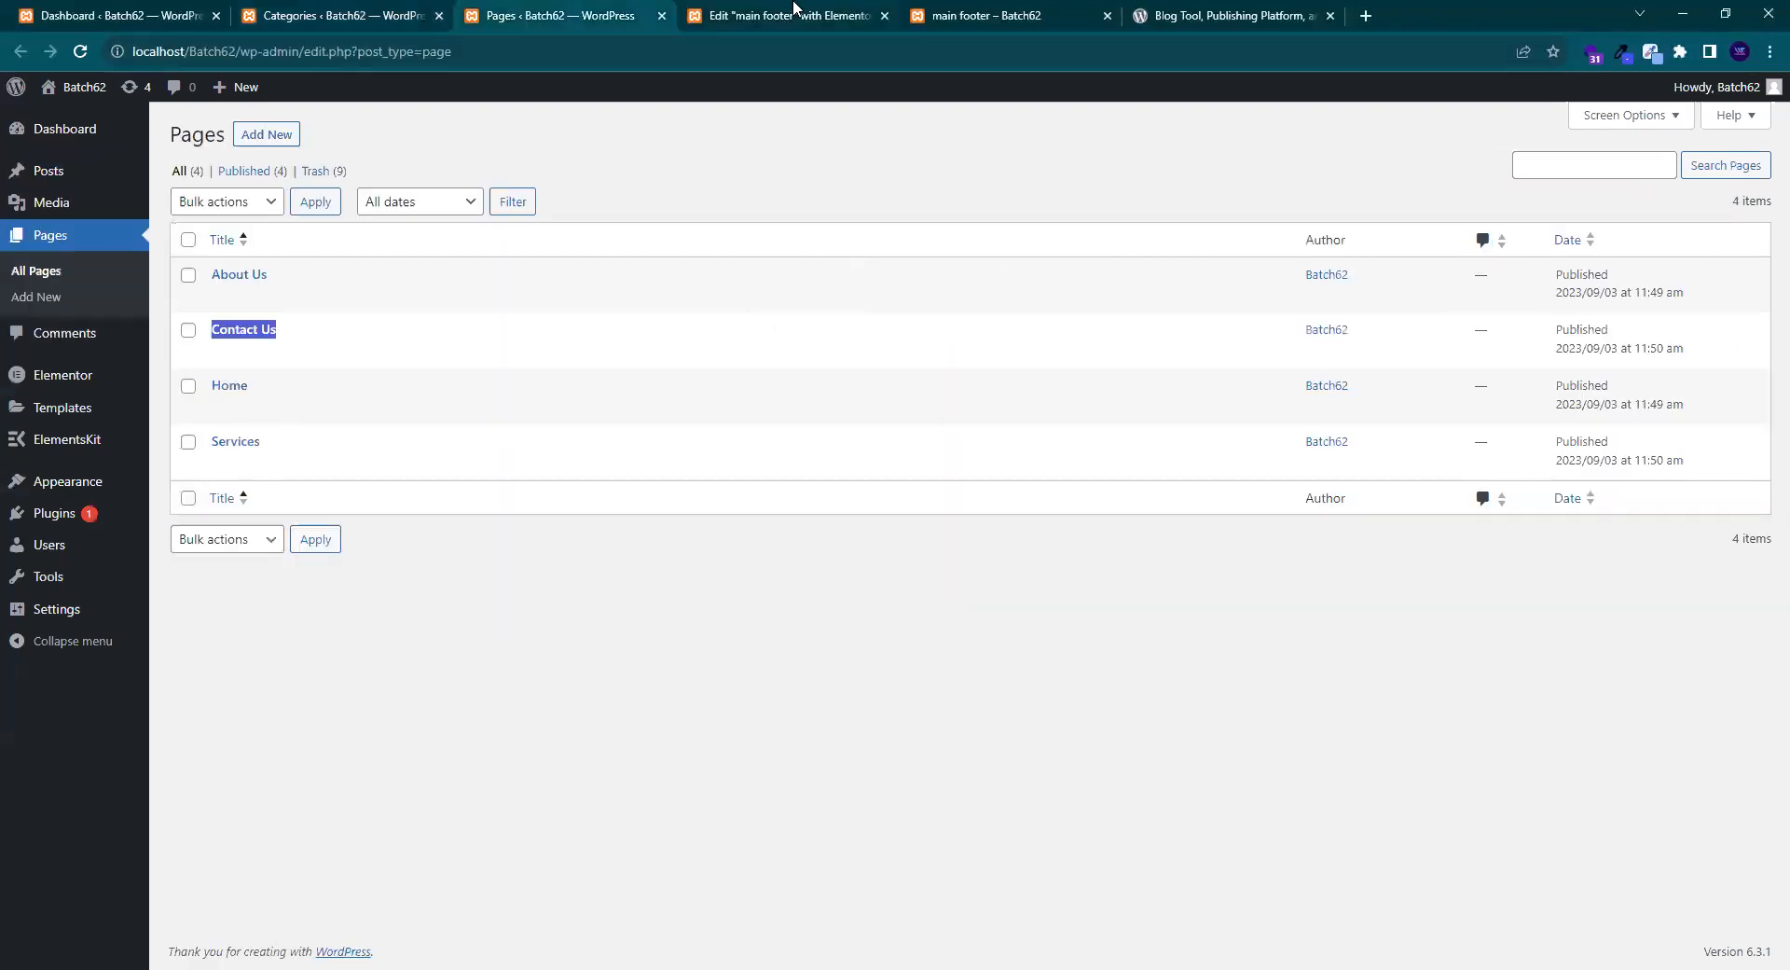
left_click(818, 12)
- Rename the second column's Home link to BUSINESS and replace its old link address
left_click(849, 96)
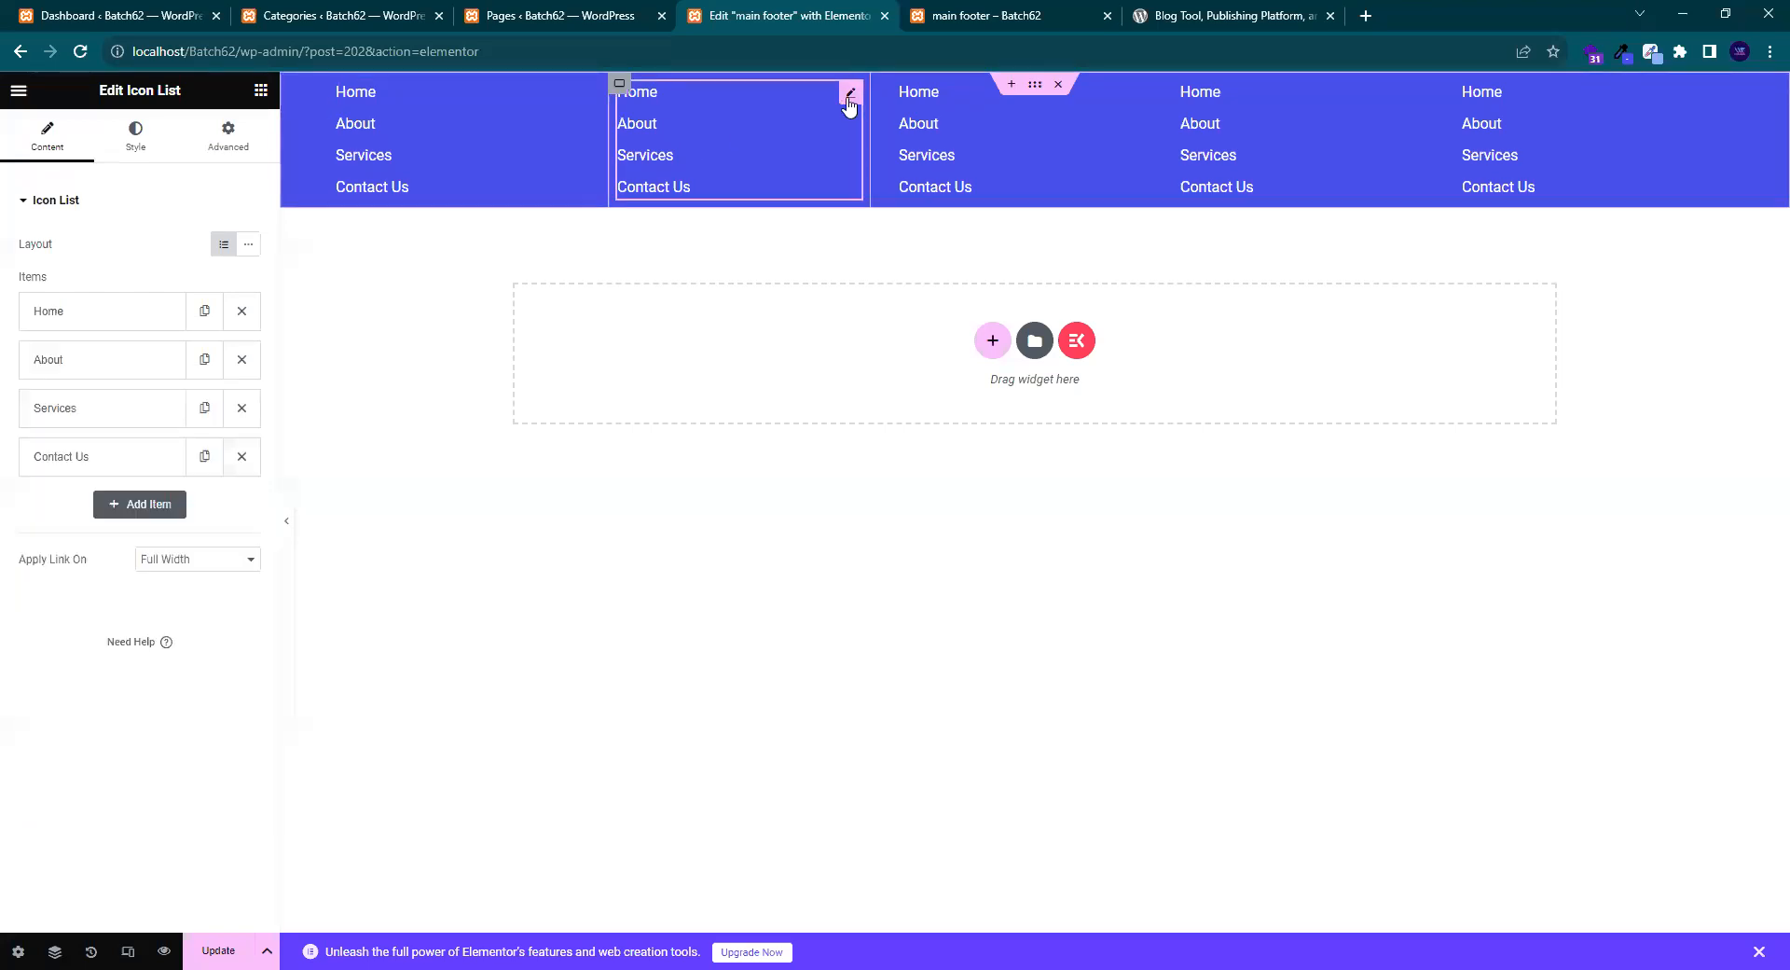
left_click(103, 316)
double_click(51, 380)
right_click(67, 380)
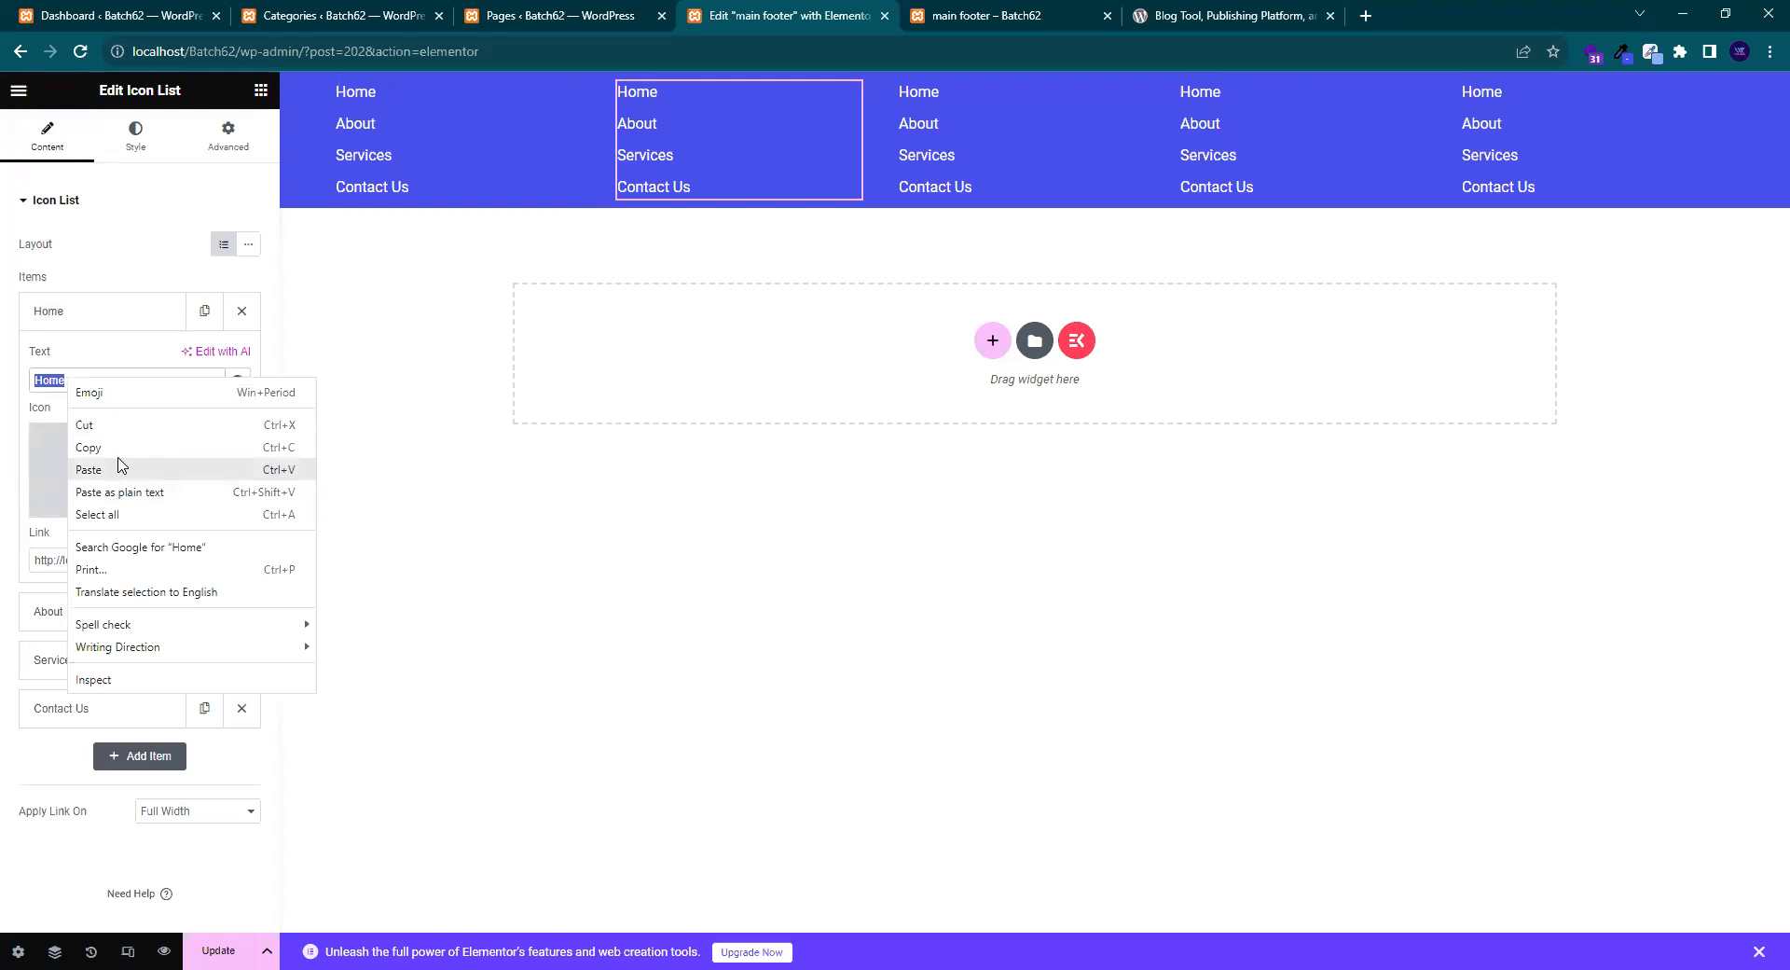
left_click(118, 470)
left_click_drag(192, 560, 26, 573)
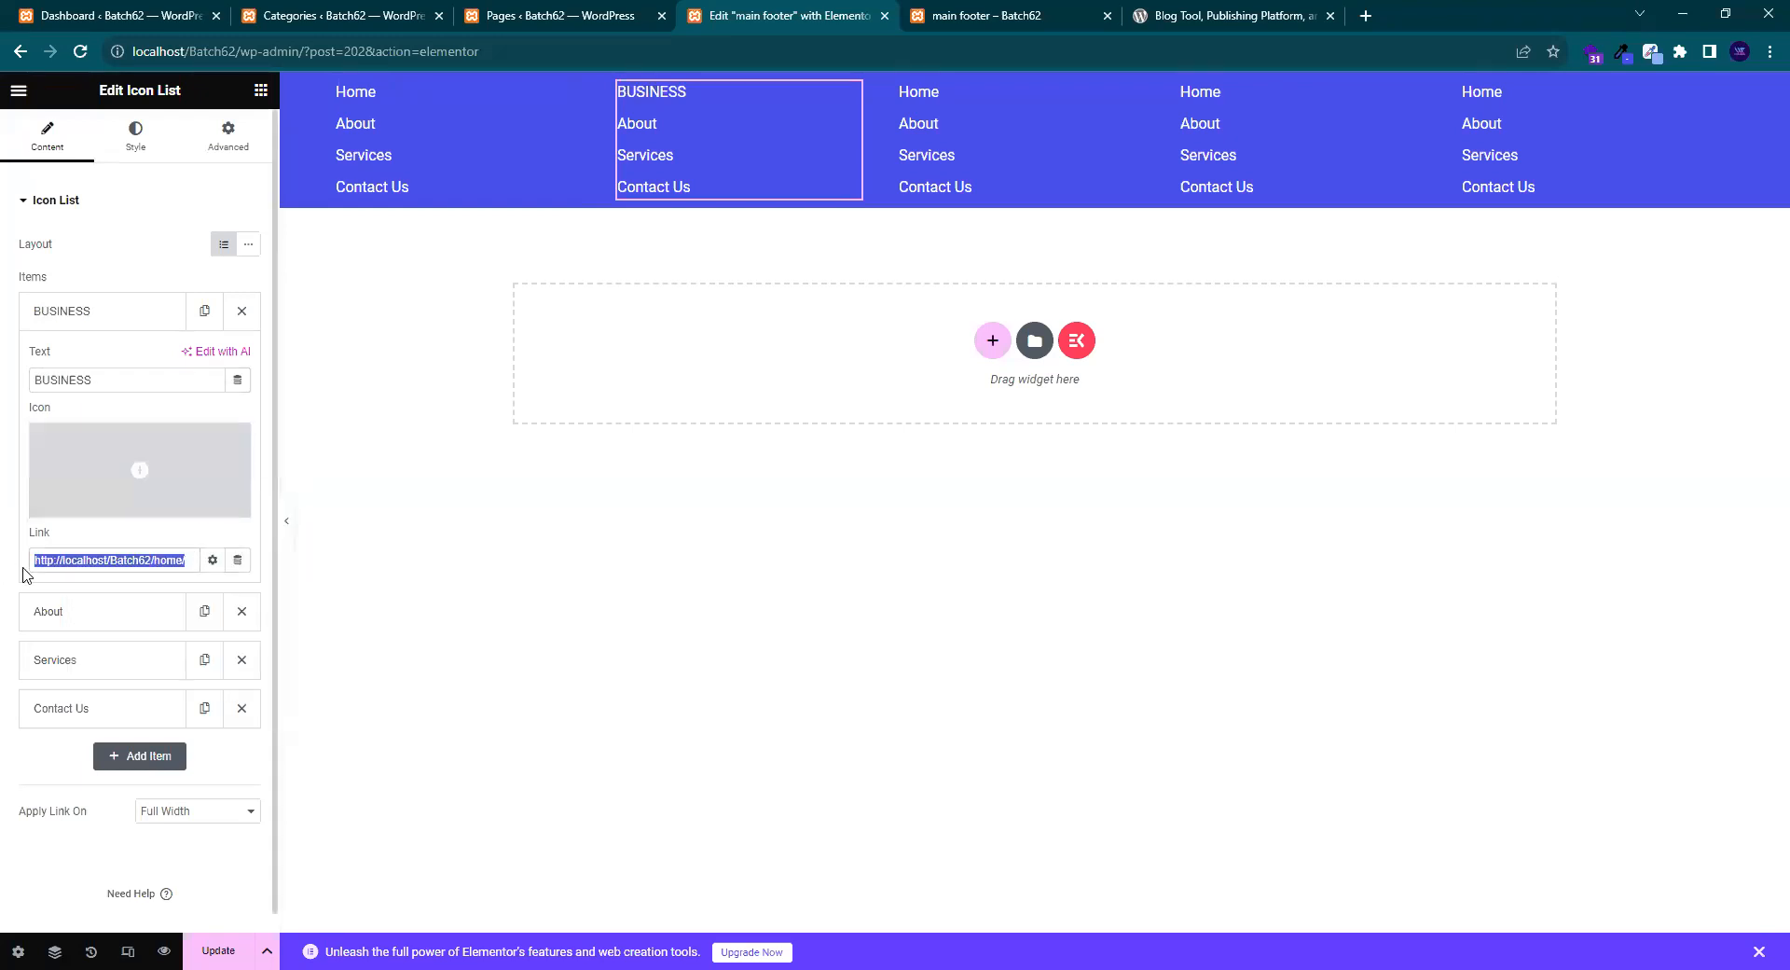
key("BackSpace")
right_click(78, 559)
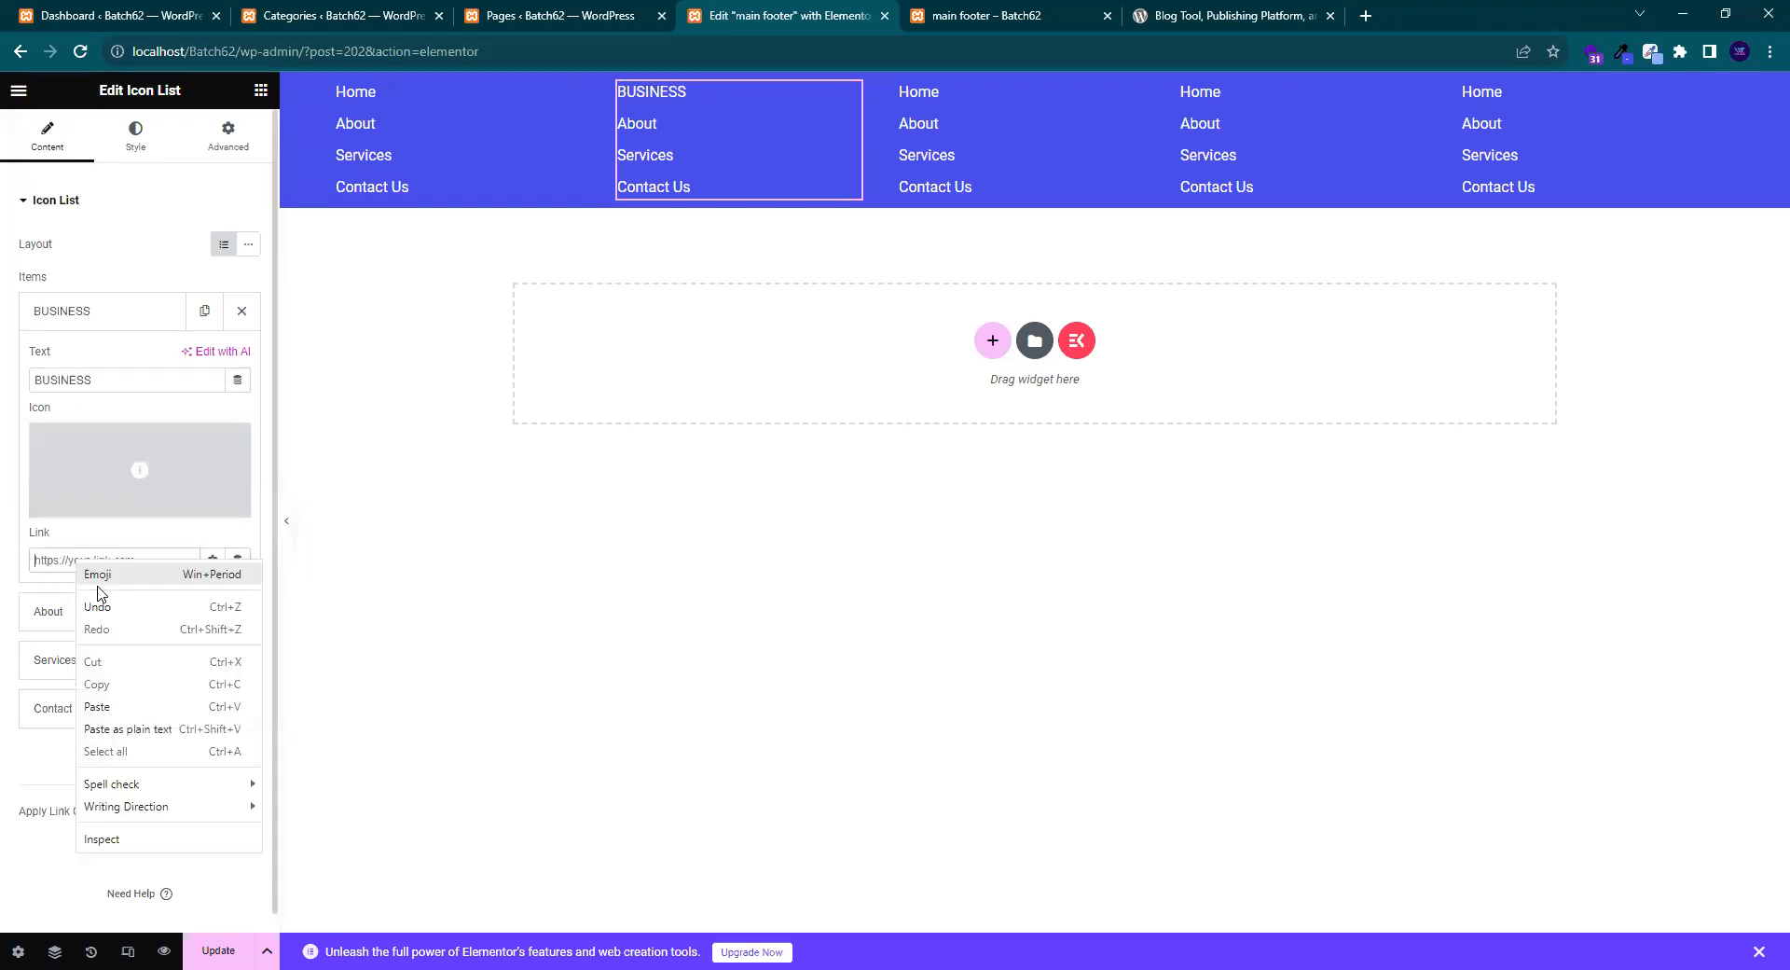
left_click(119, 706)
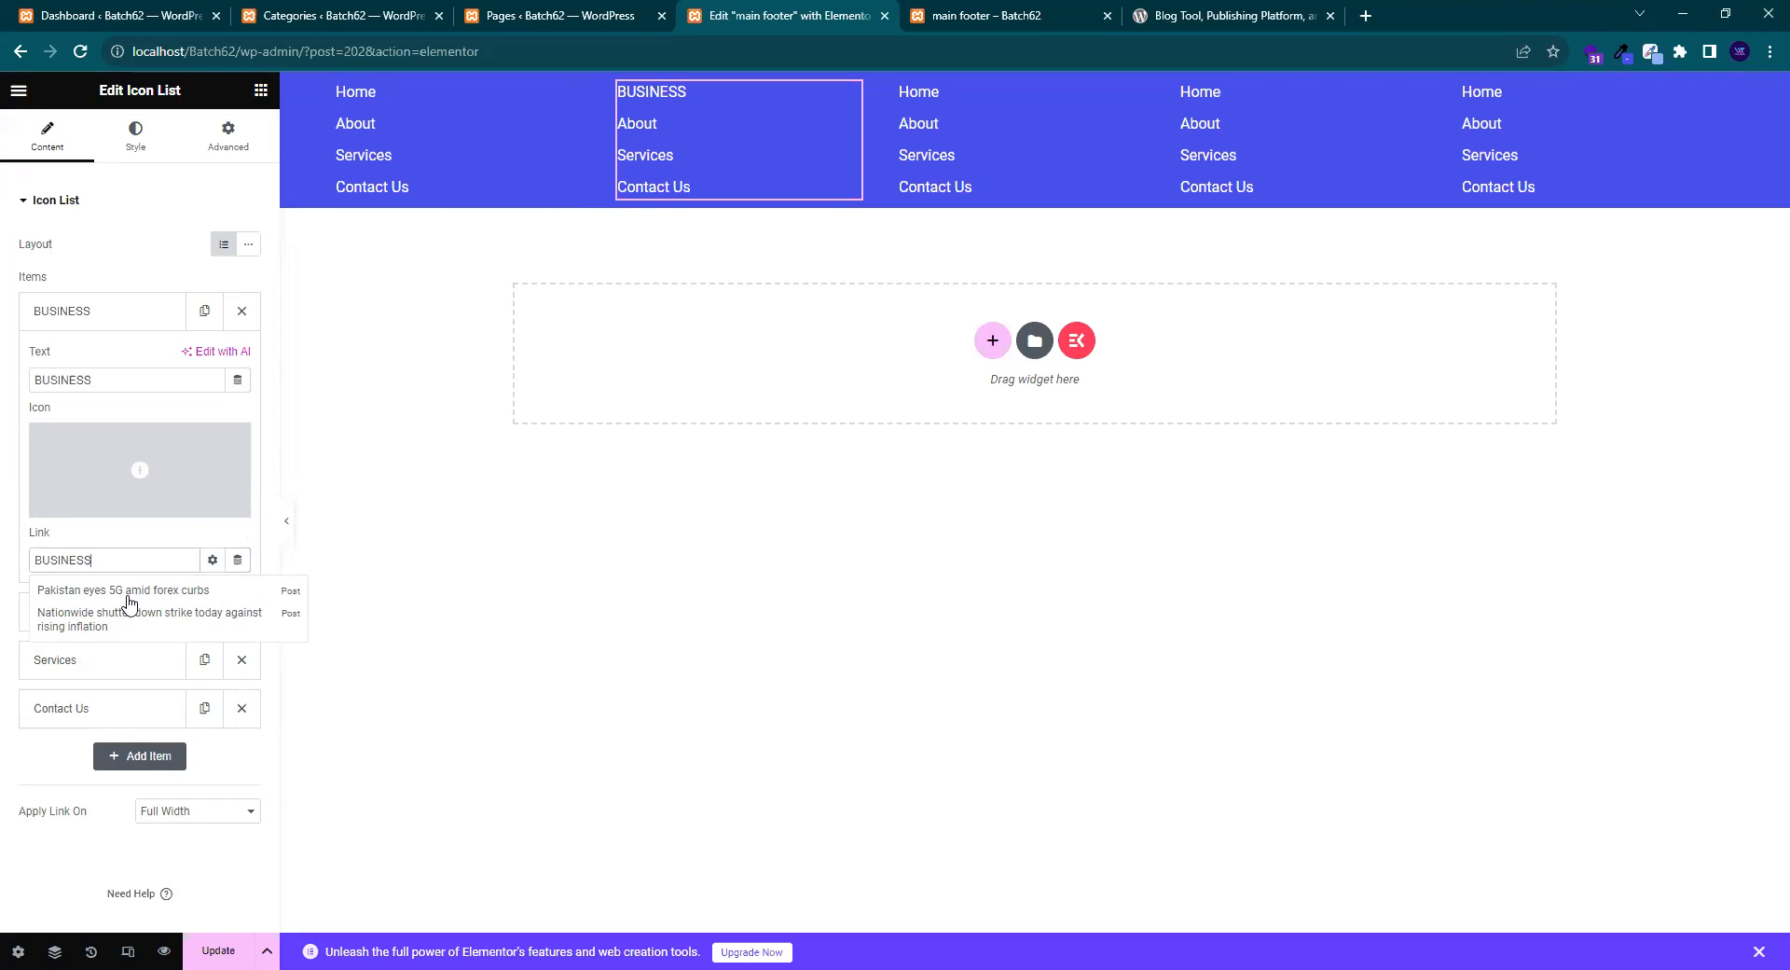
left_click(548, 7)
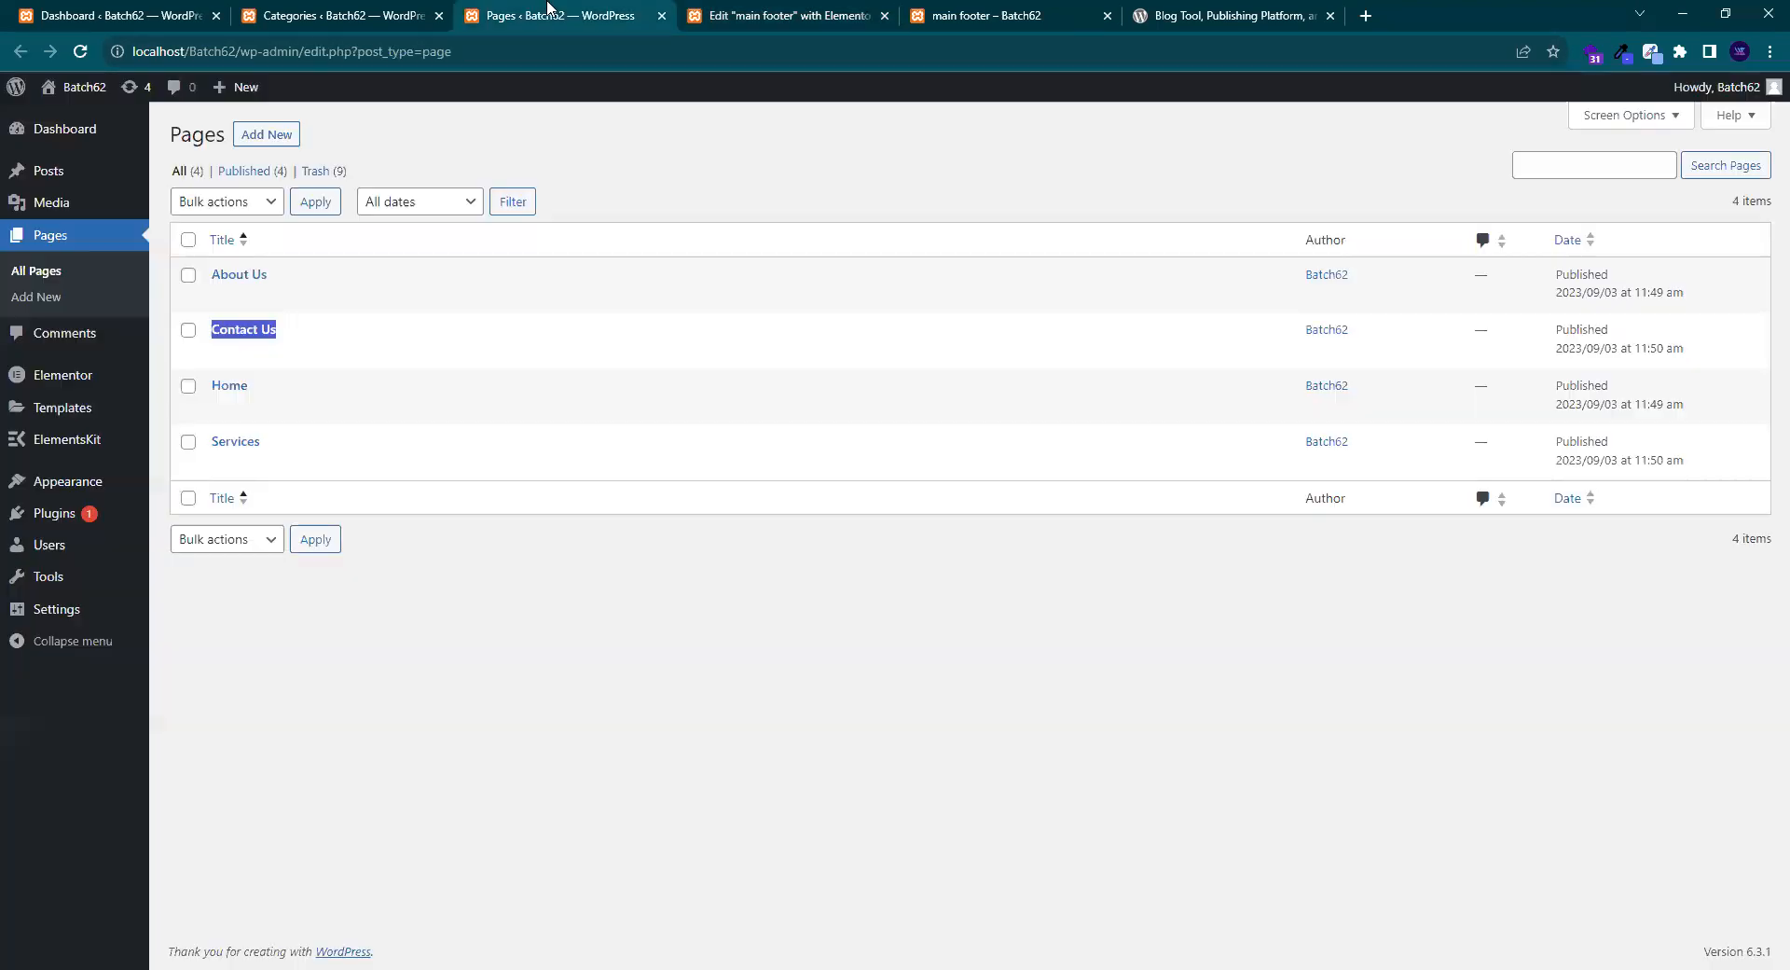
left_click(373, 11)
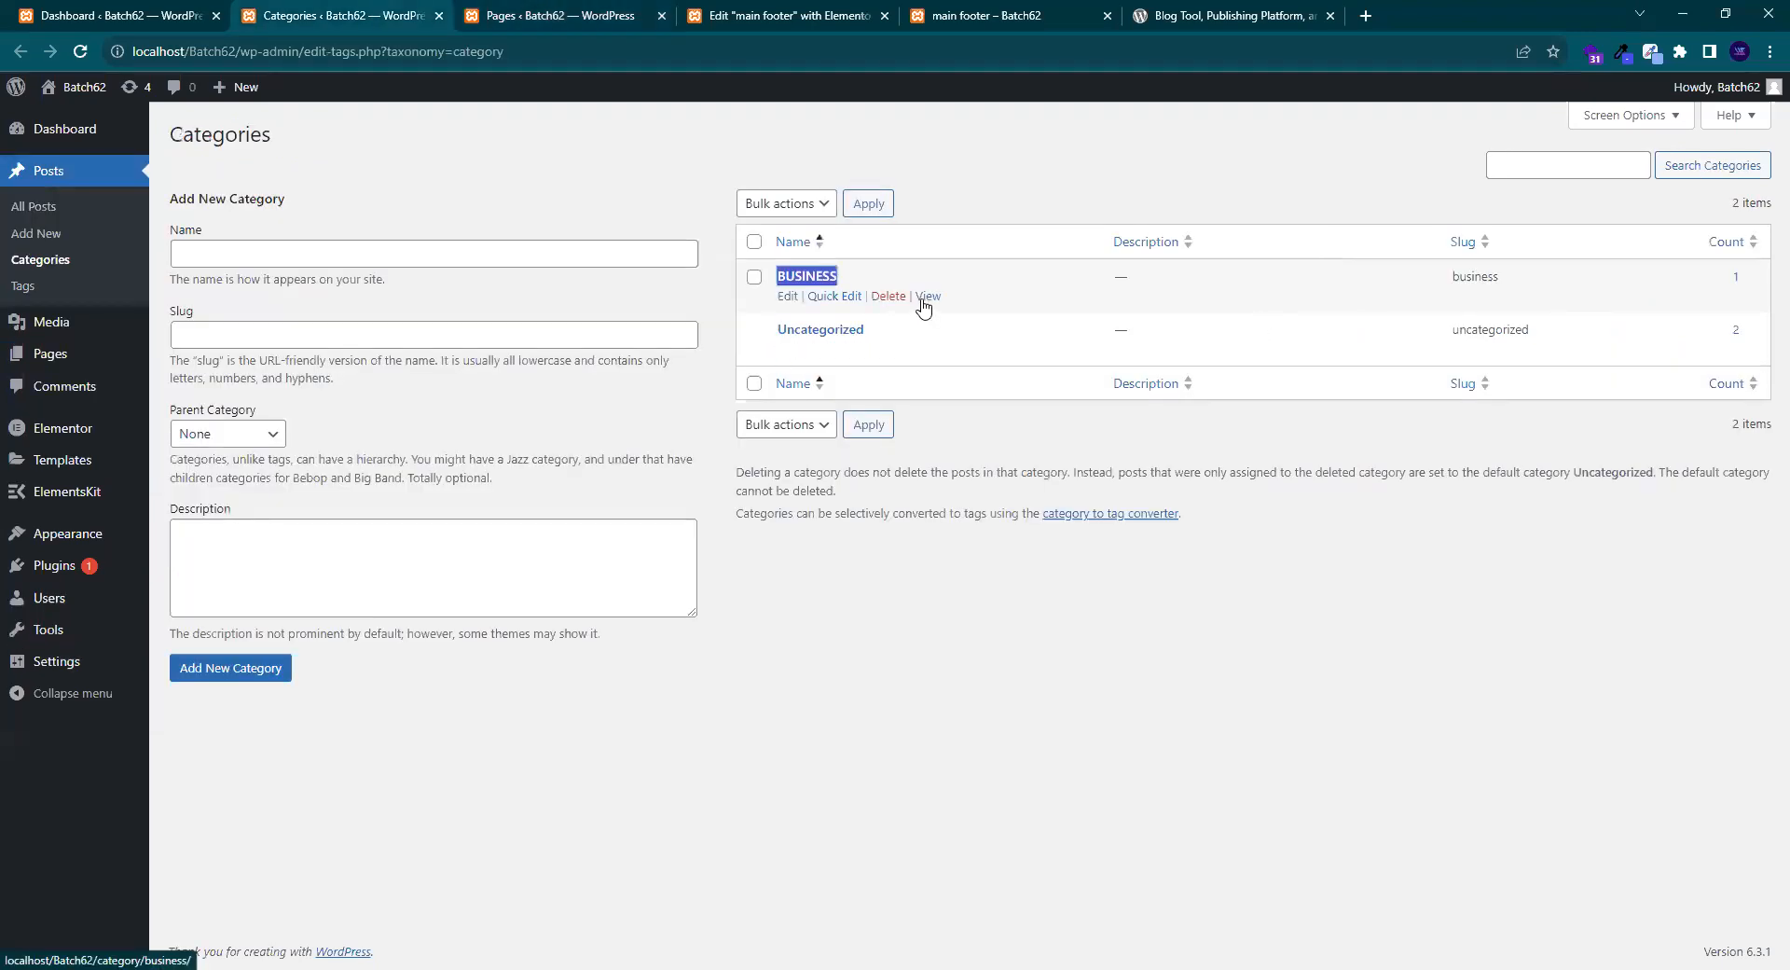
left_click(890, 316)
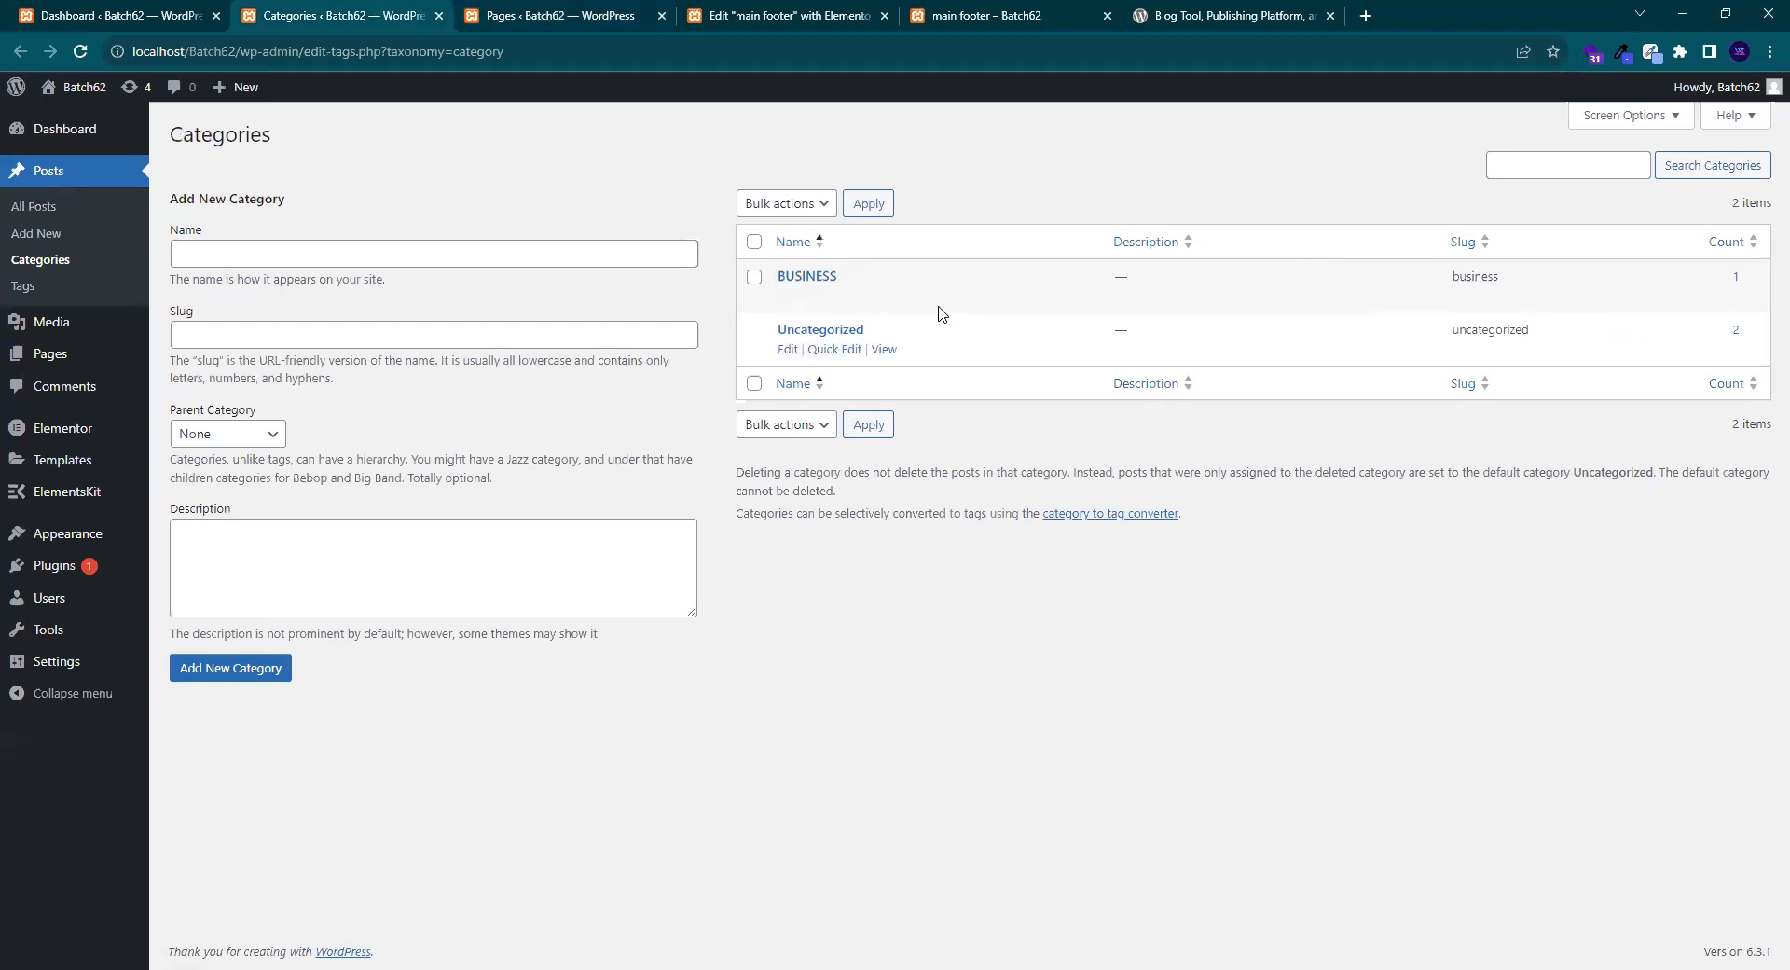
left_click(928, 297)
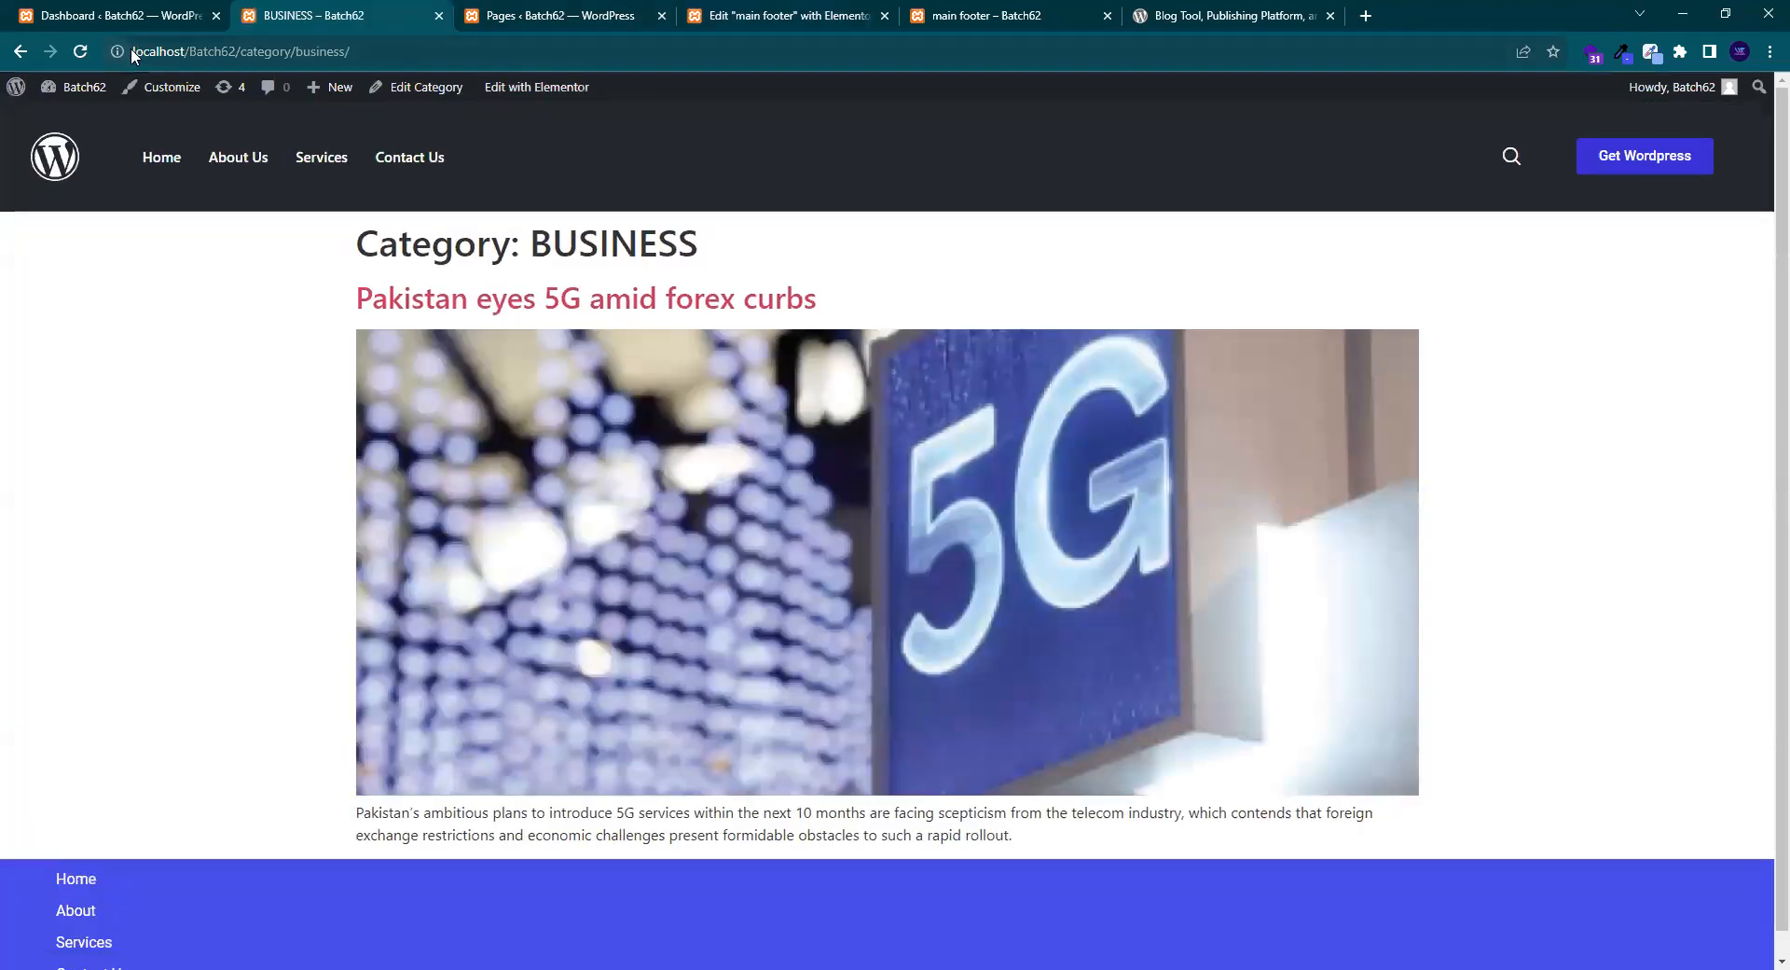
left_click(430, 48)
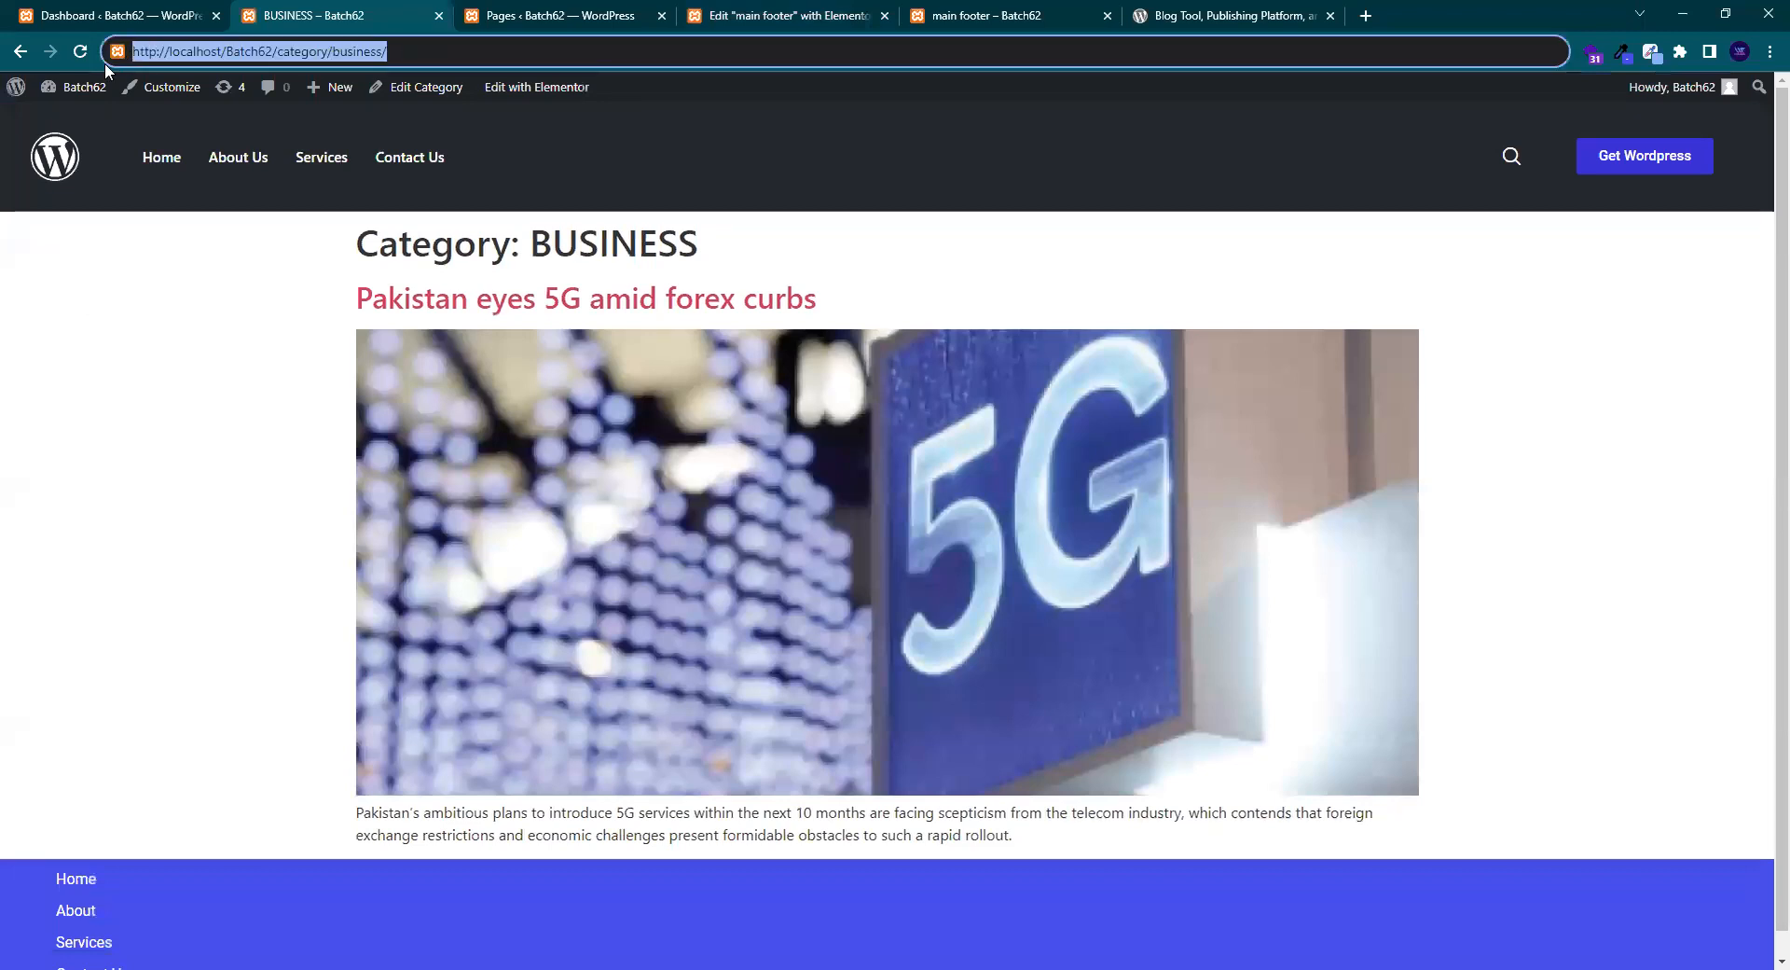
left_click(596, 7)
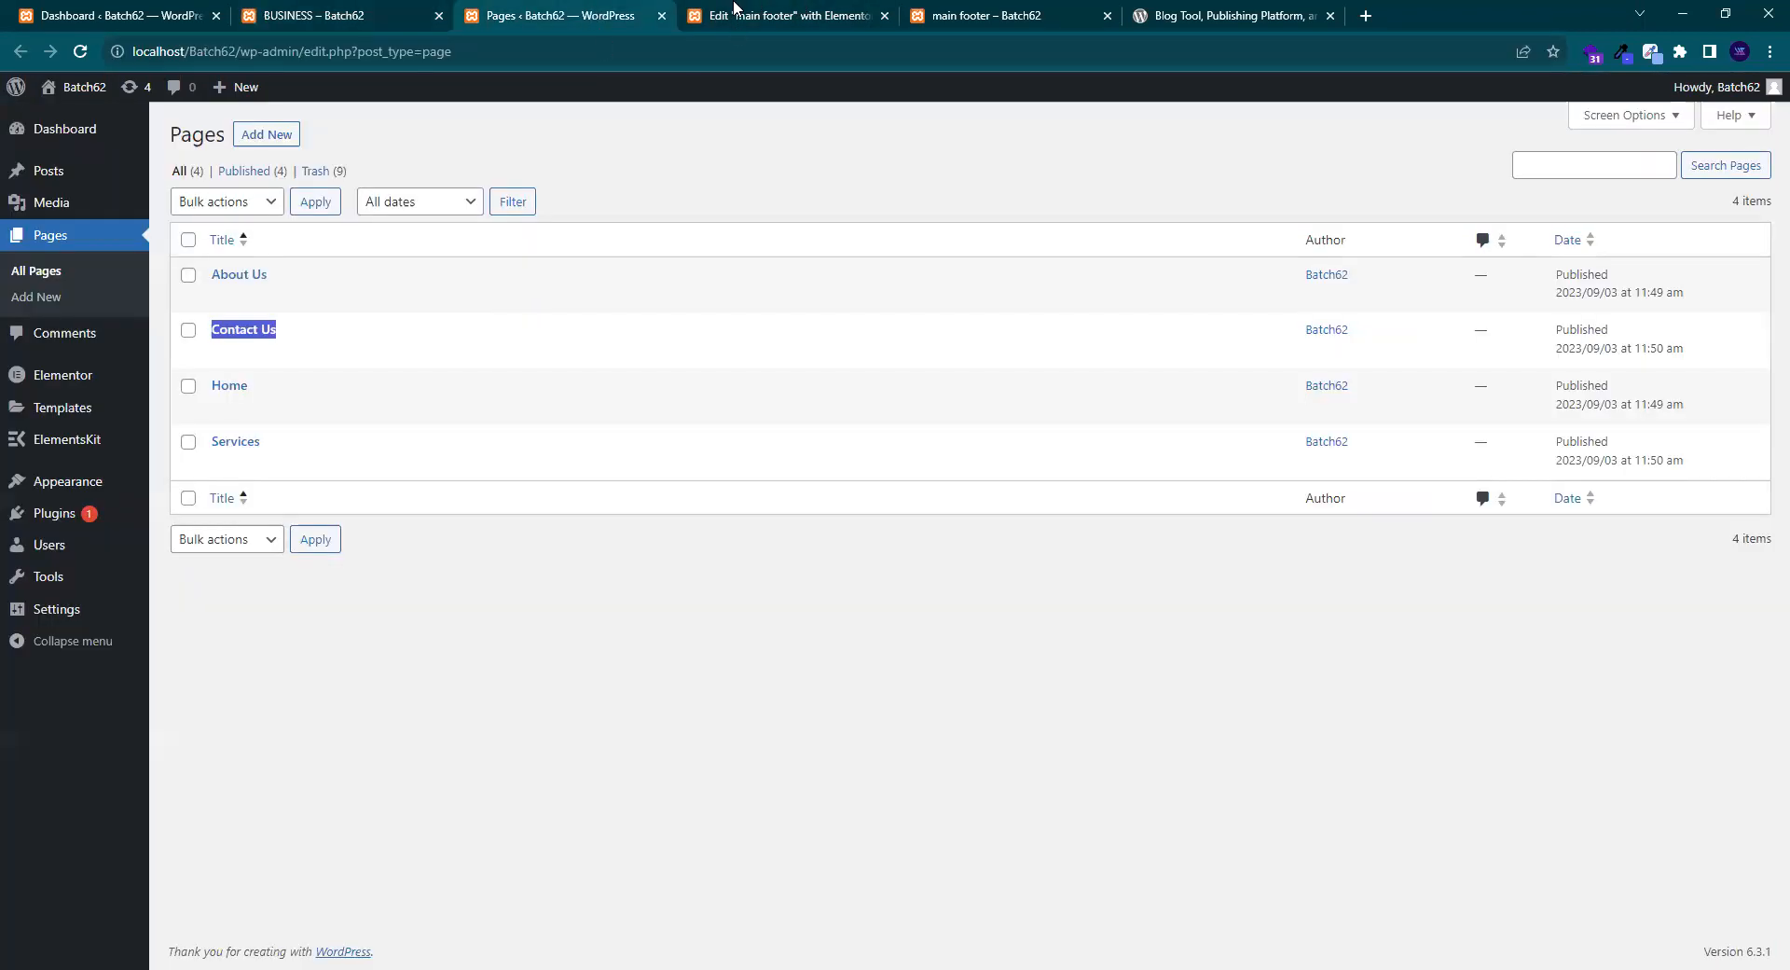
left_click(738, 11)
double_click(127, 560)
key("ctrl+v")
left_click(200, 951)
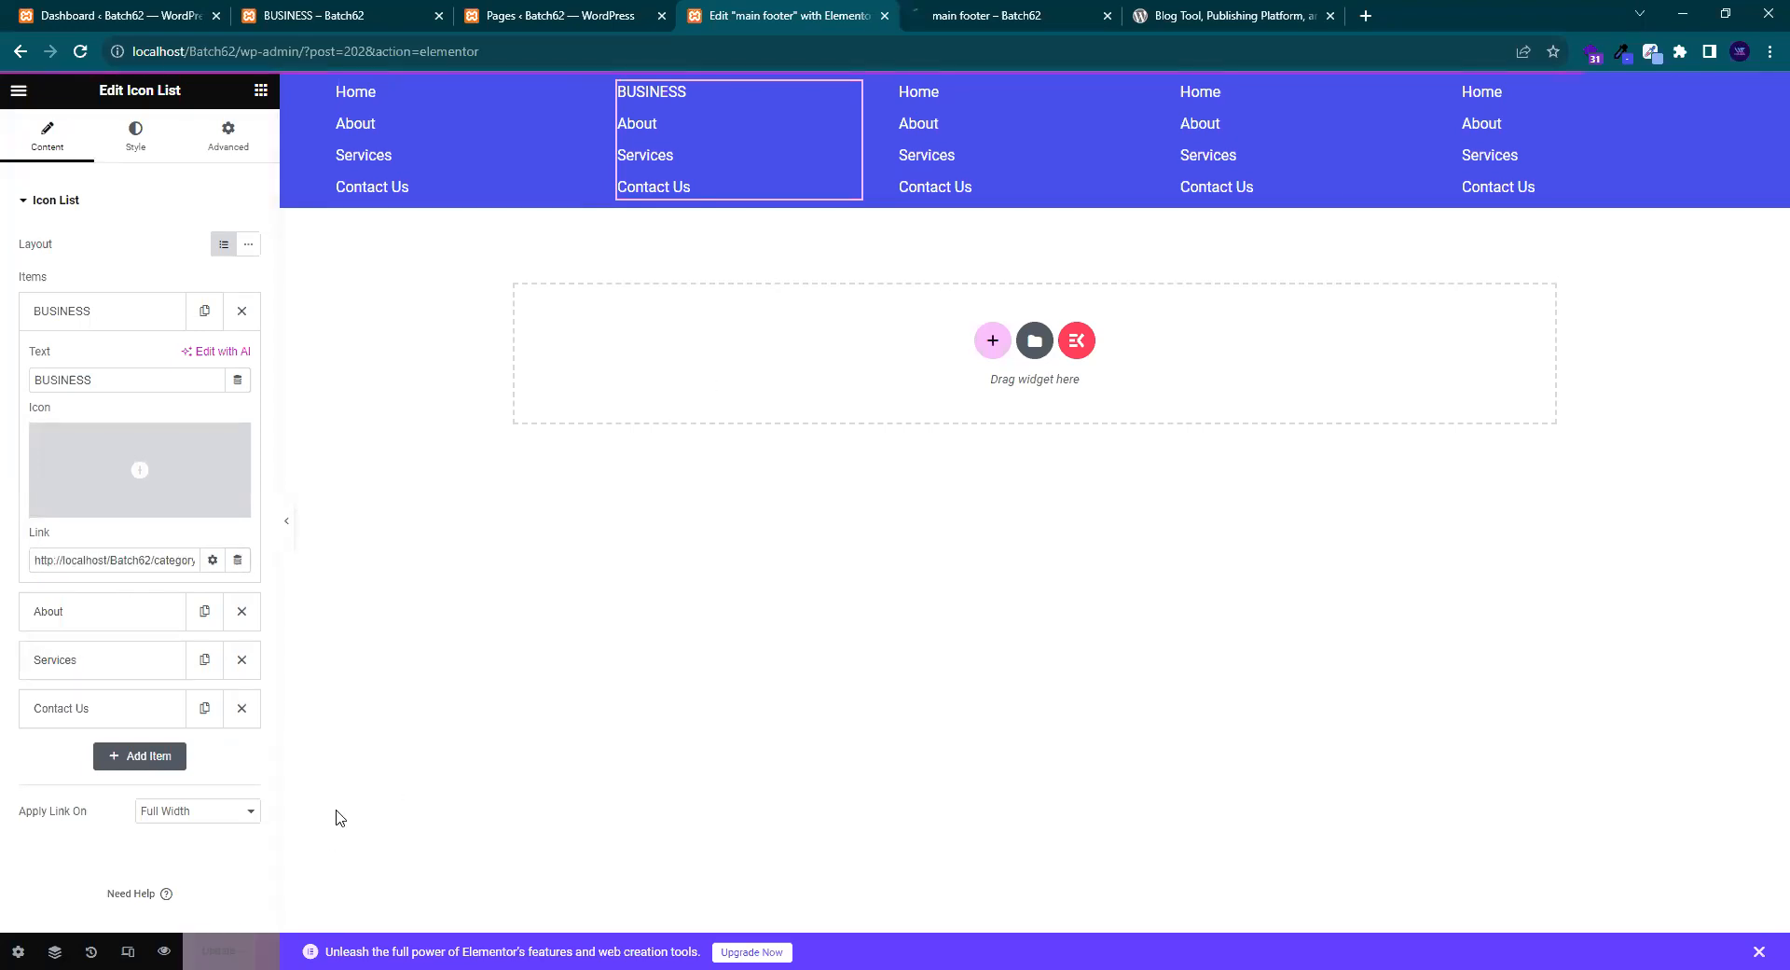
- In the footer preview, click BUSINESS to confirm it opens the category page, then close it
left_click(985, 14)
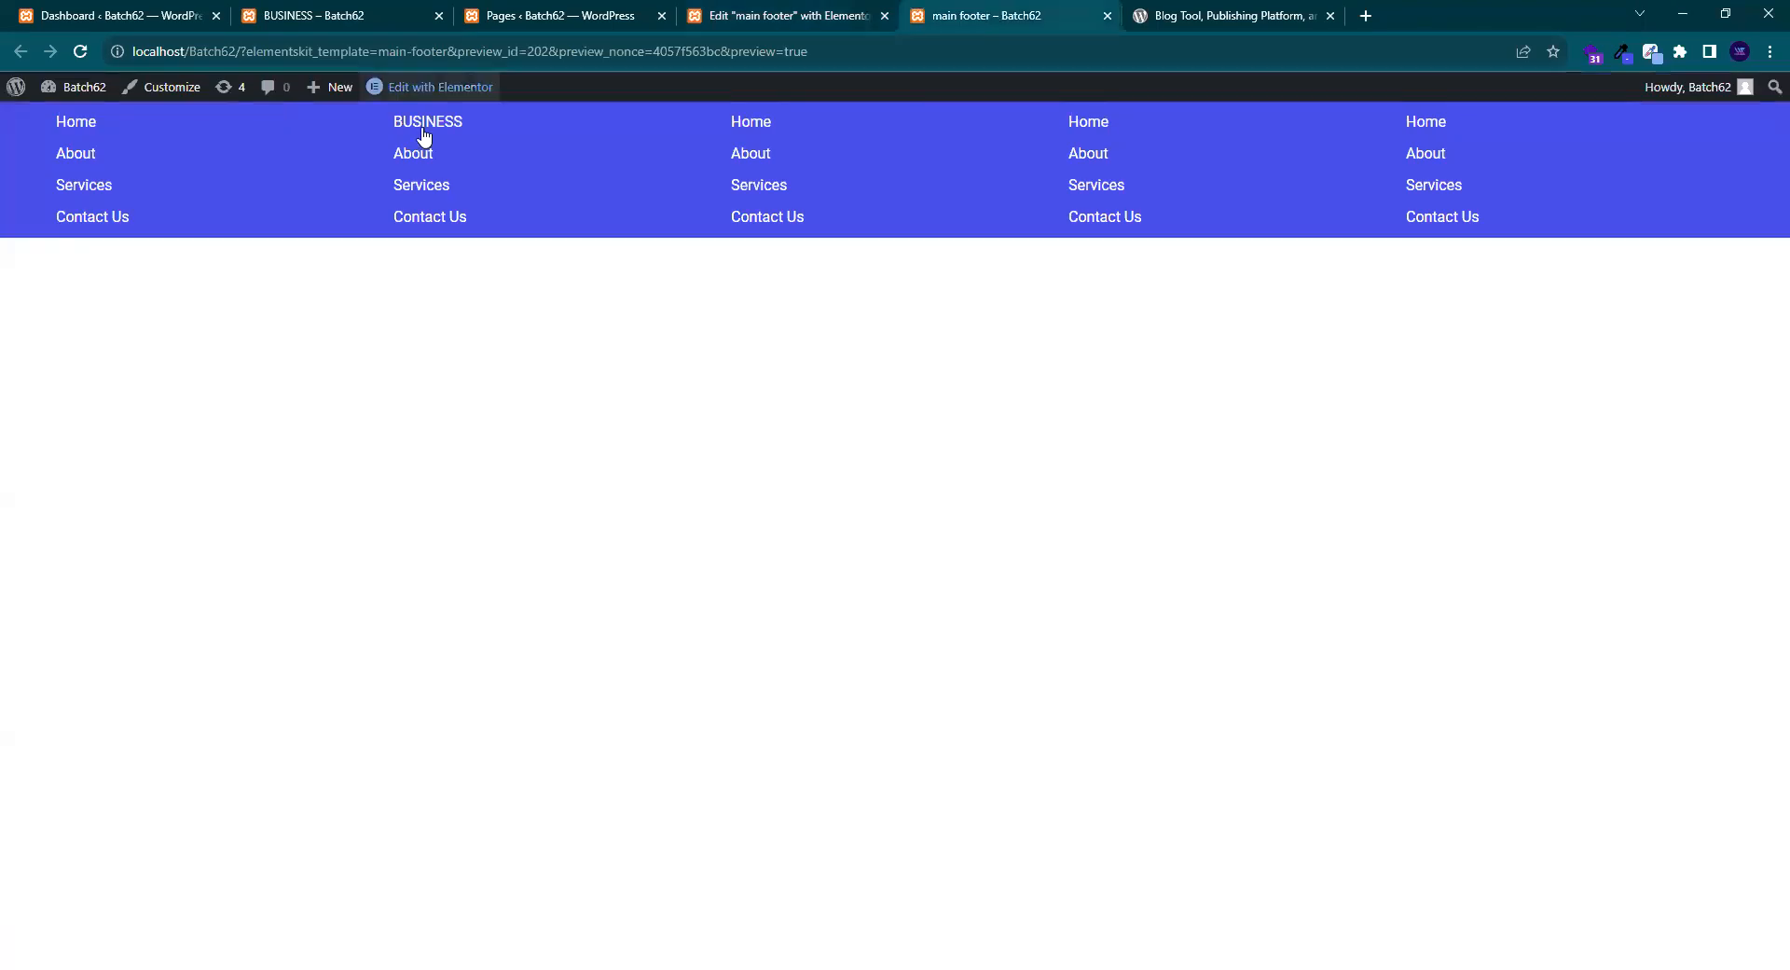
left_click(428, 130)
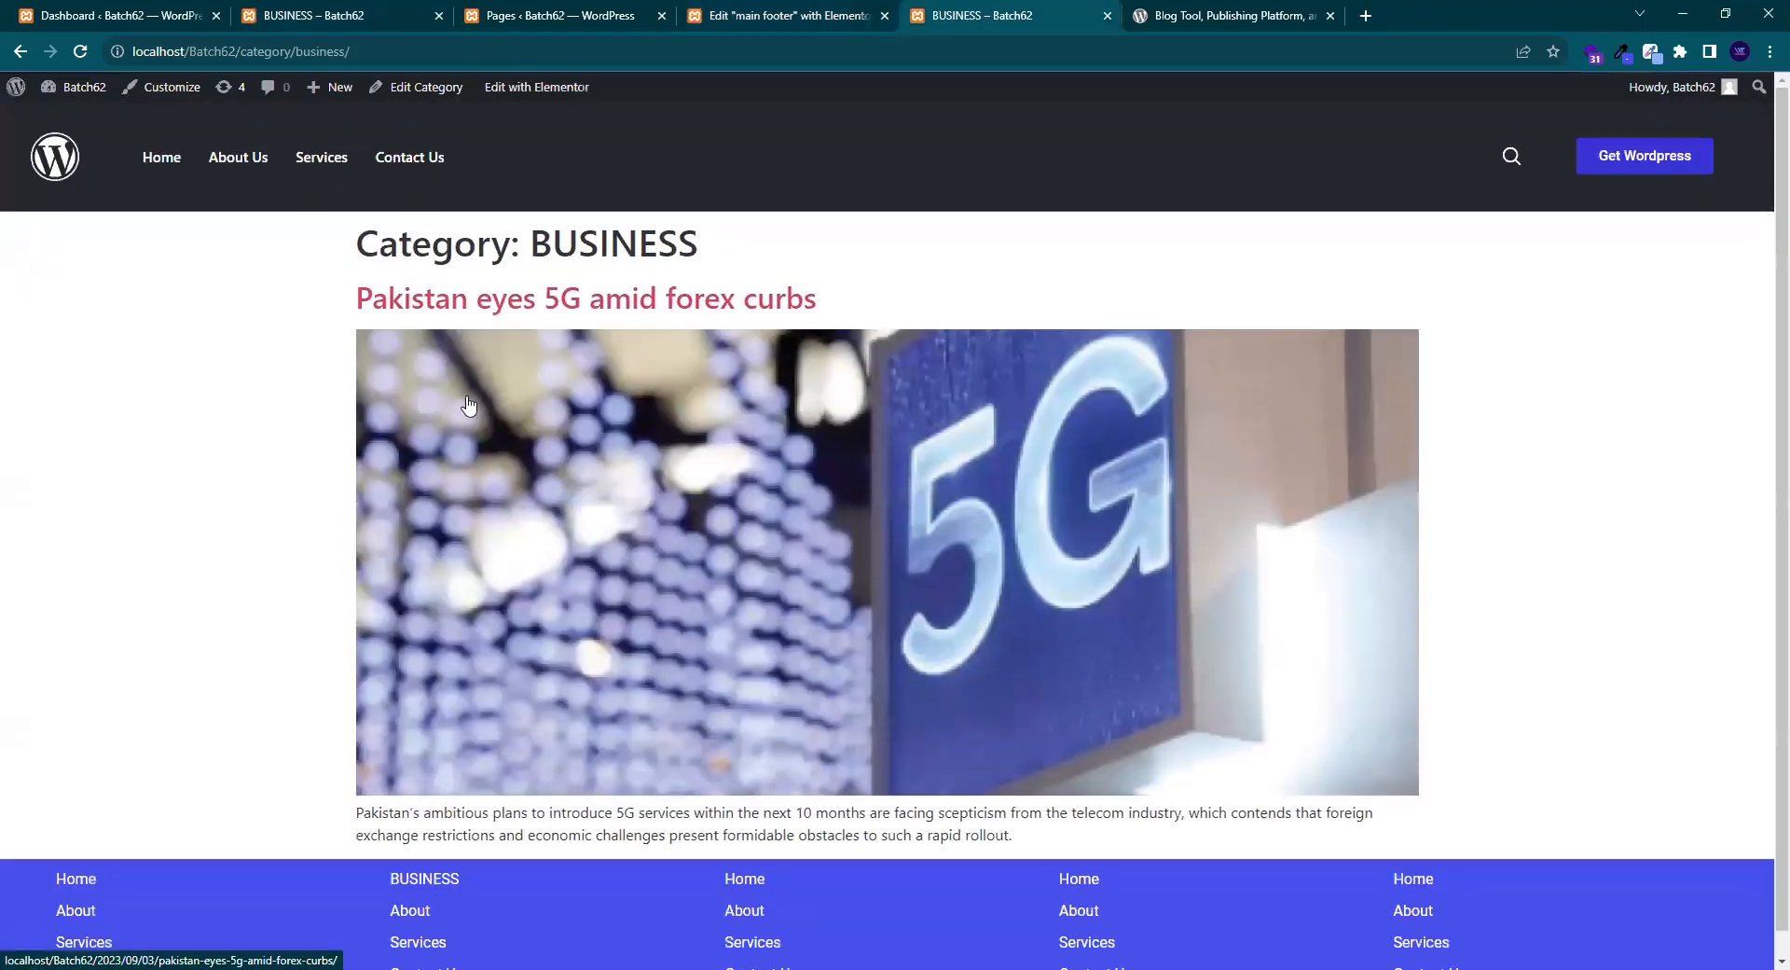
left_click(1108, 16)
left_click(788, 16)
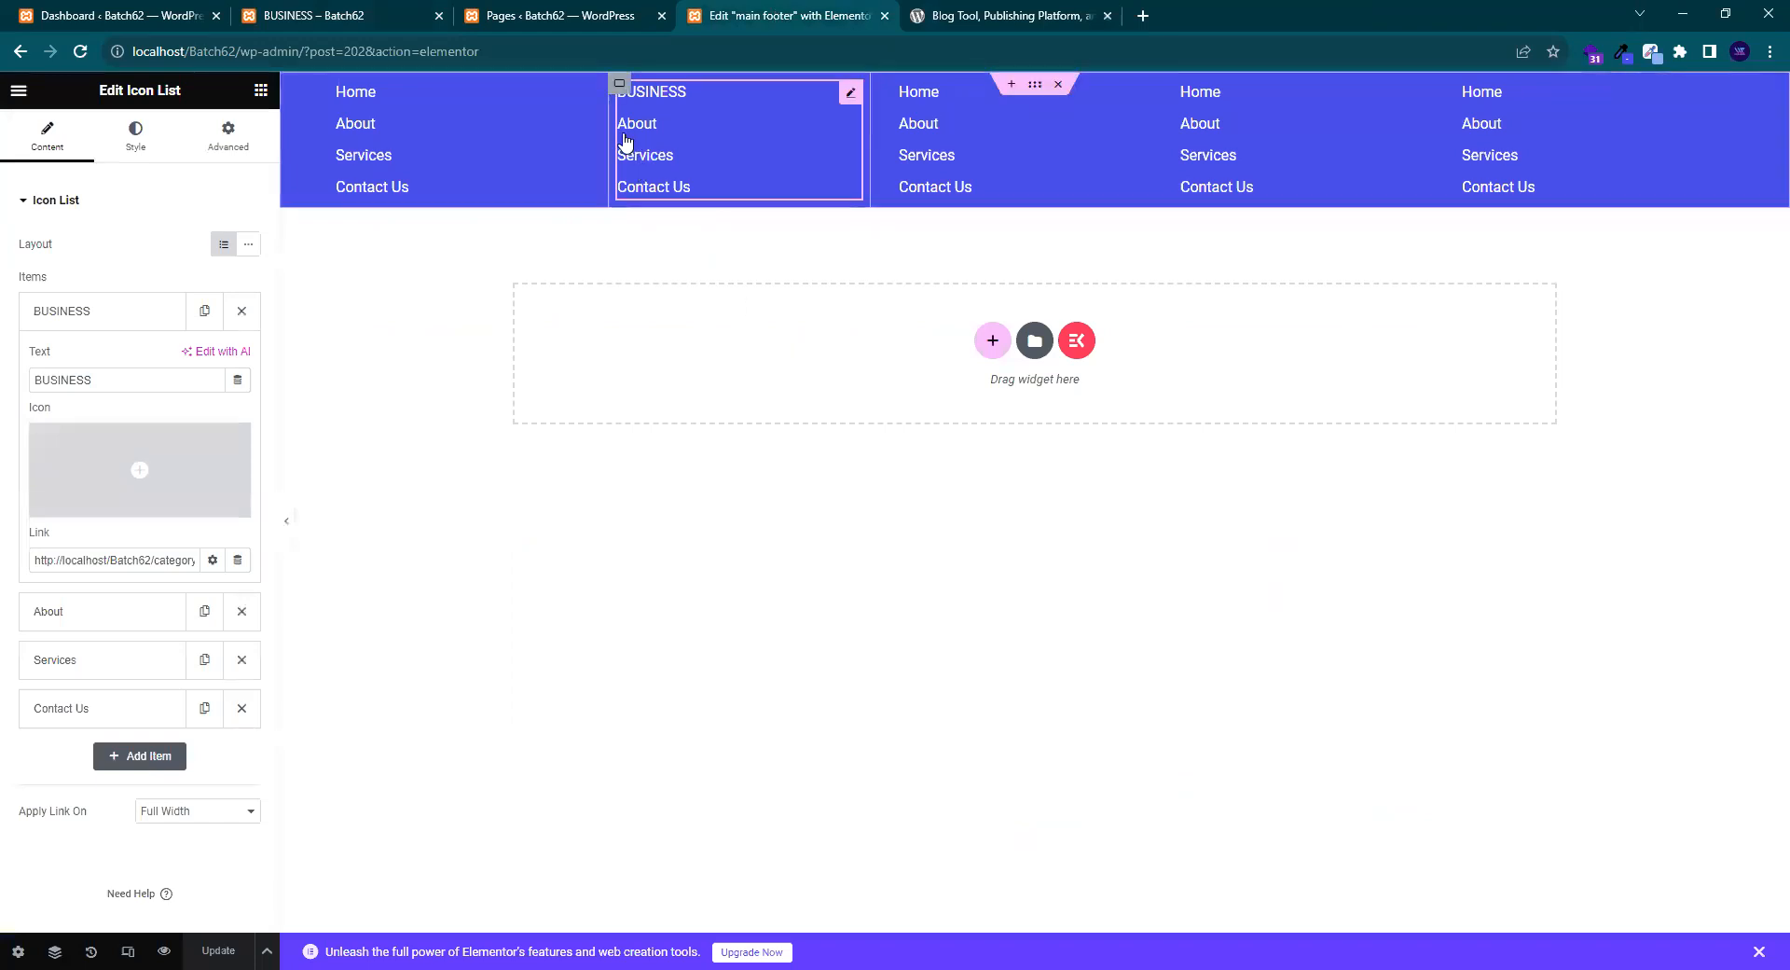
- Give the blue footer container 70 top and 60 bottom padding, then hide the side panel
left_click(100, 322)
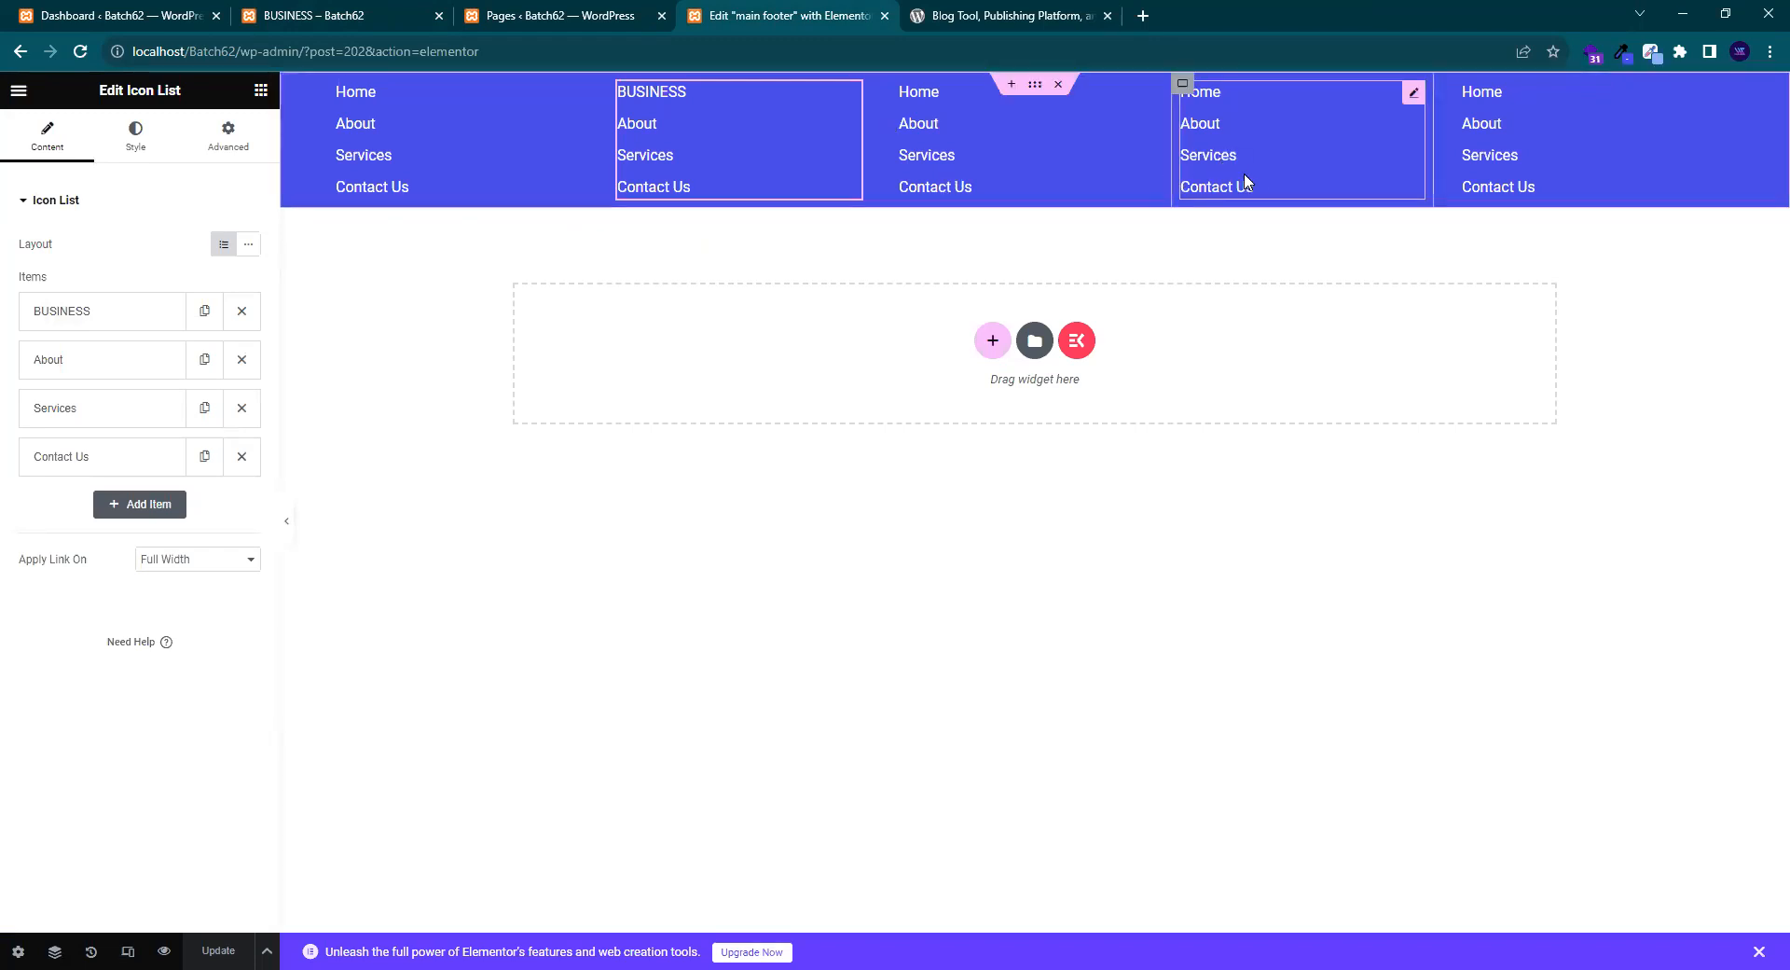
left_click(986, 16)
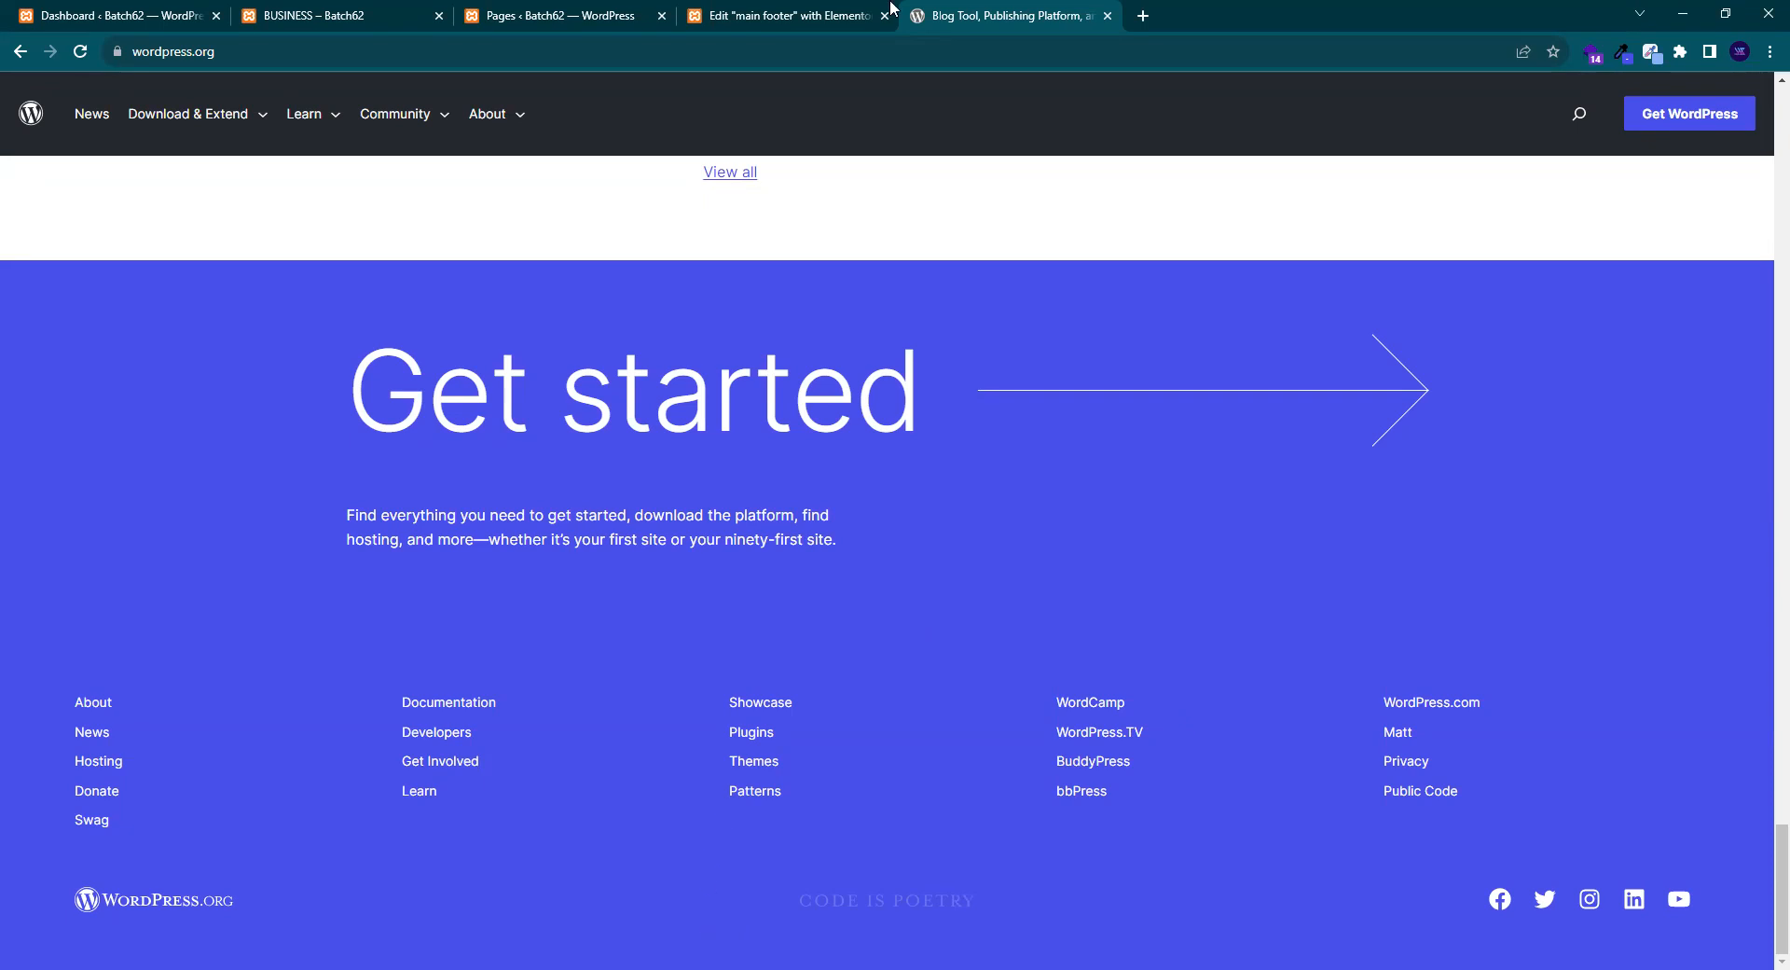
left_click(860, 17)
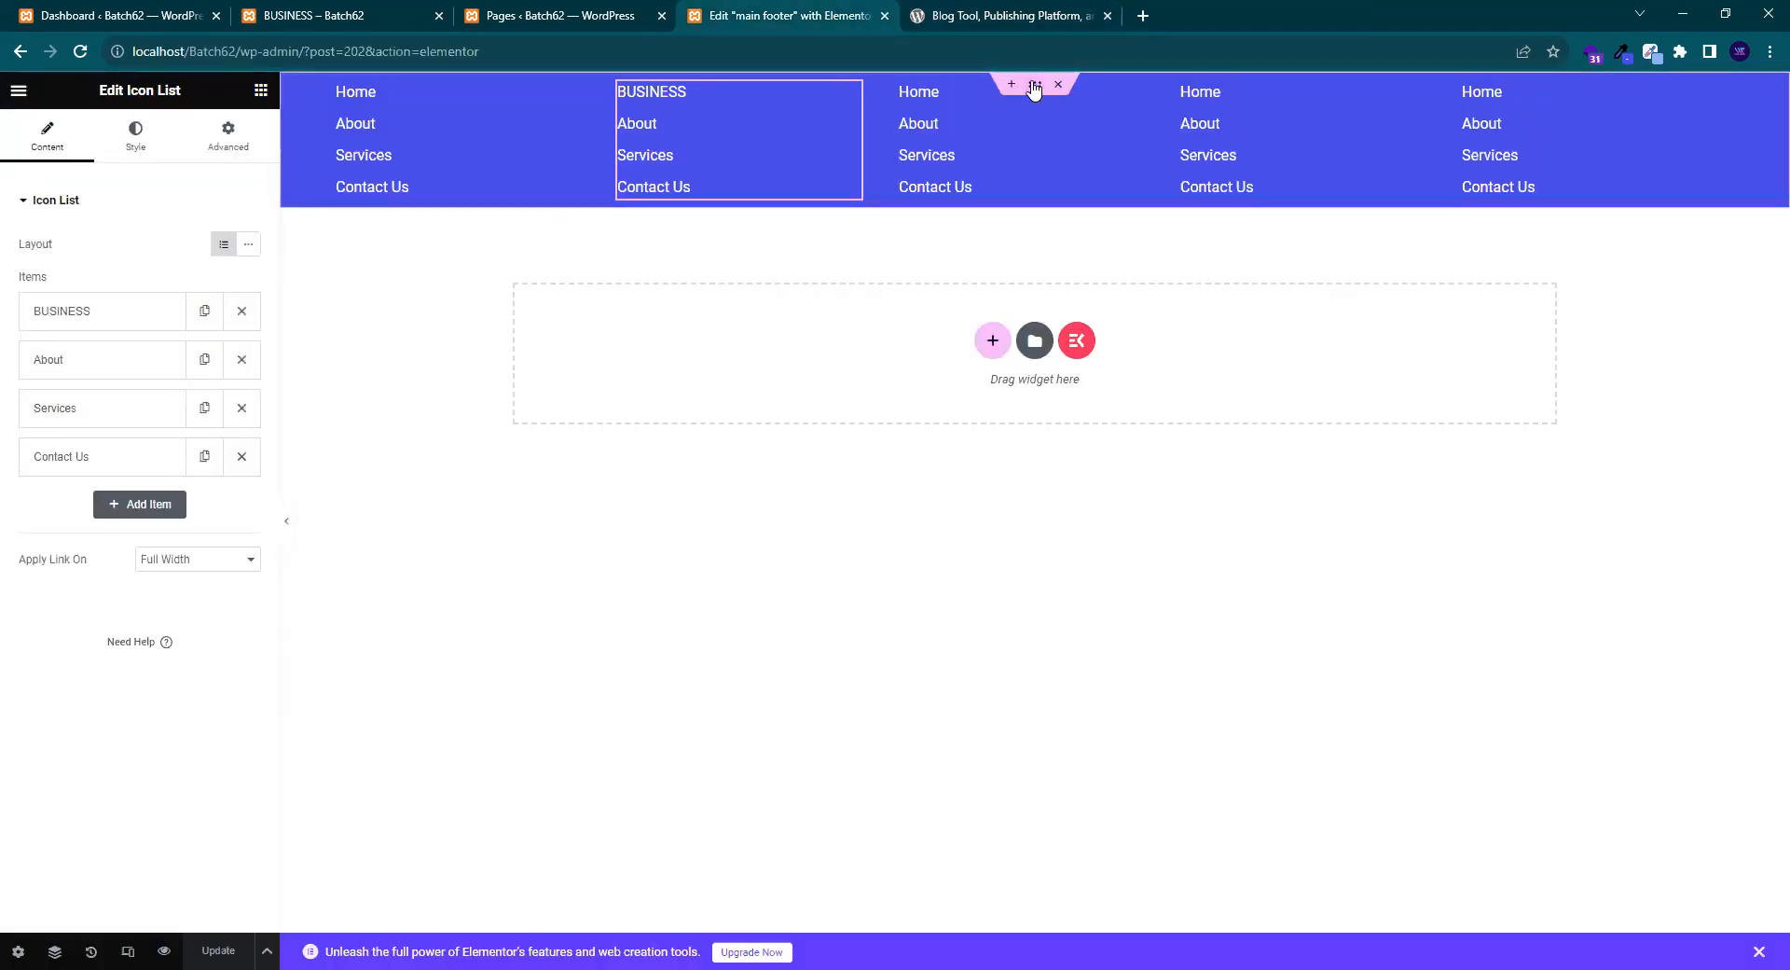
left_click(1034, 86)
left_click(42, 337)
type("50")
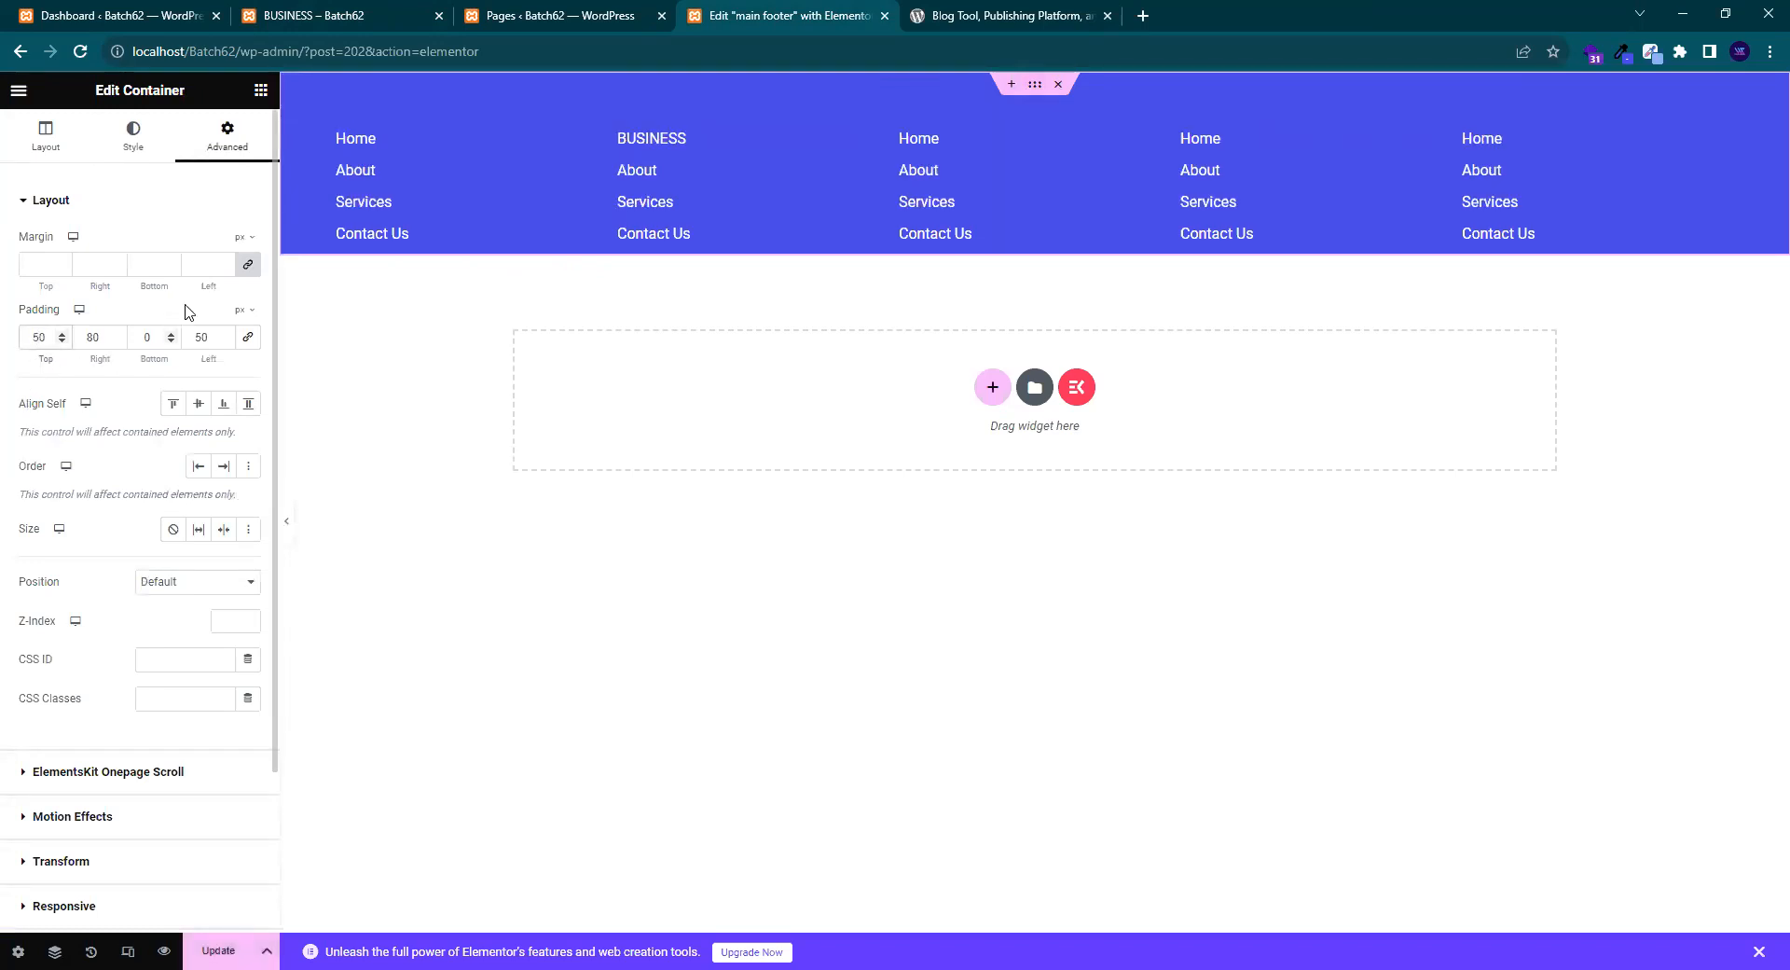
type("5")
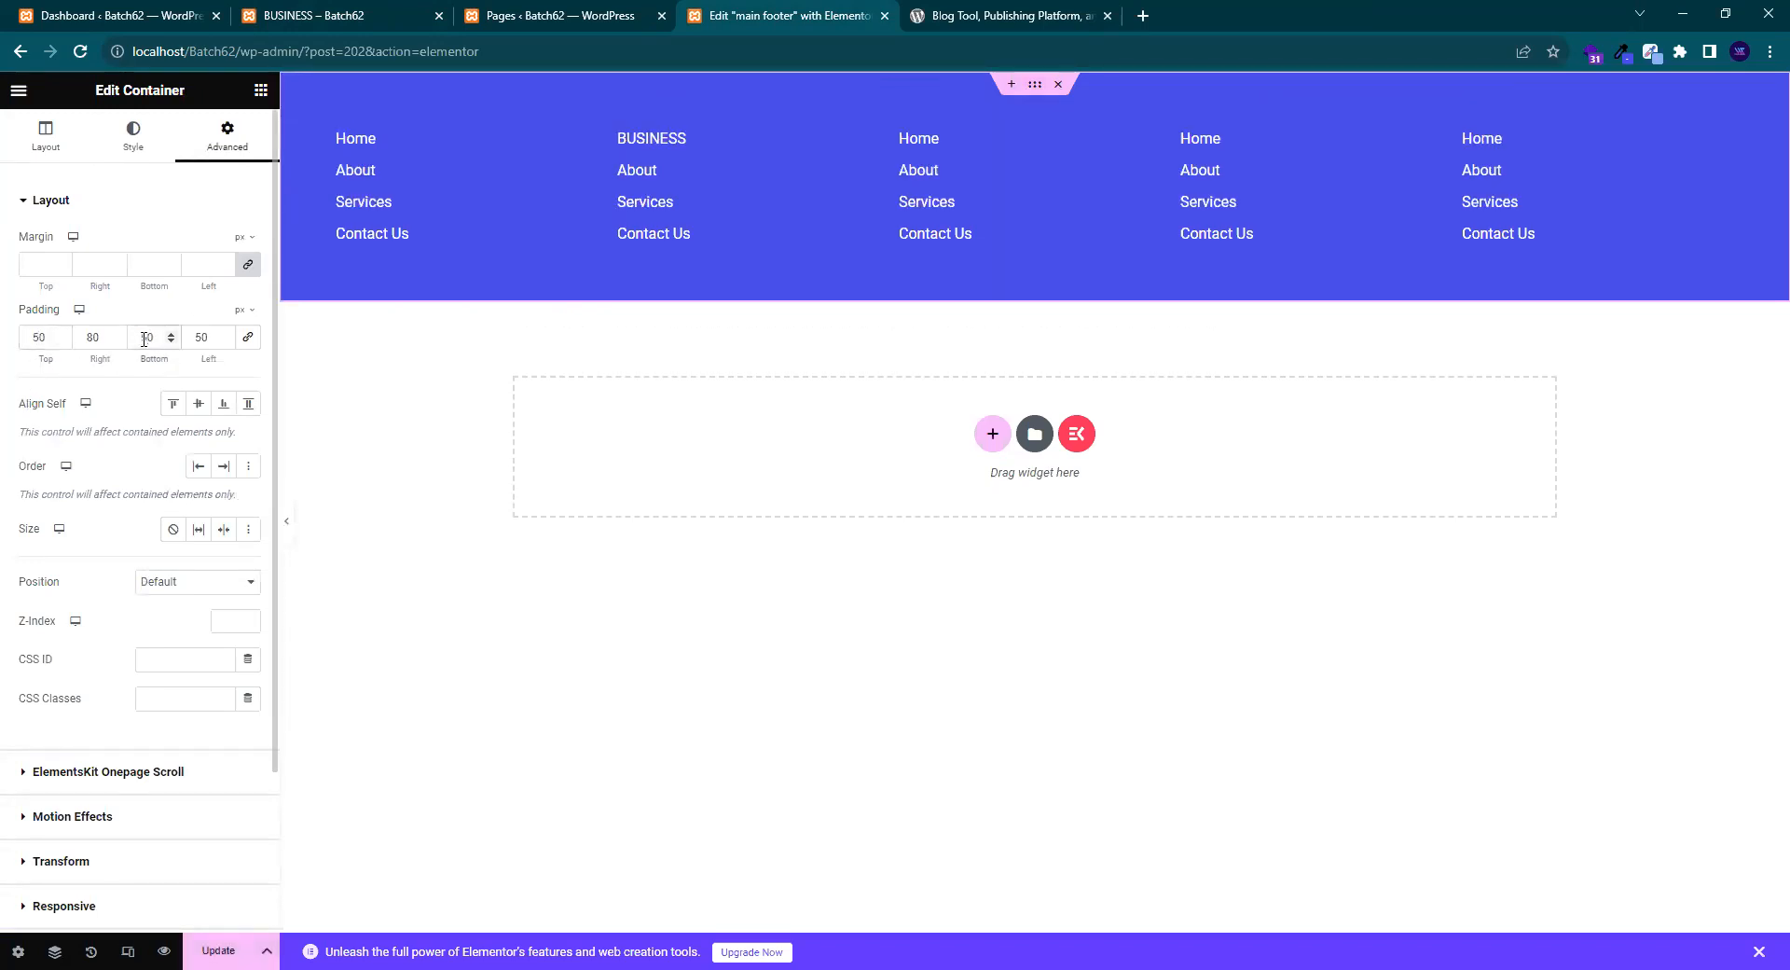
key("BackSpace")
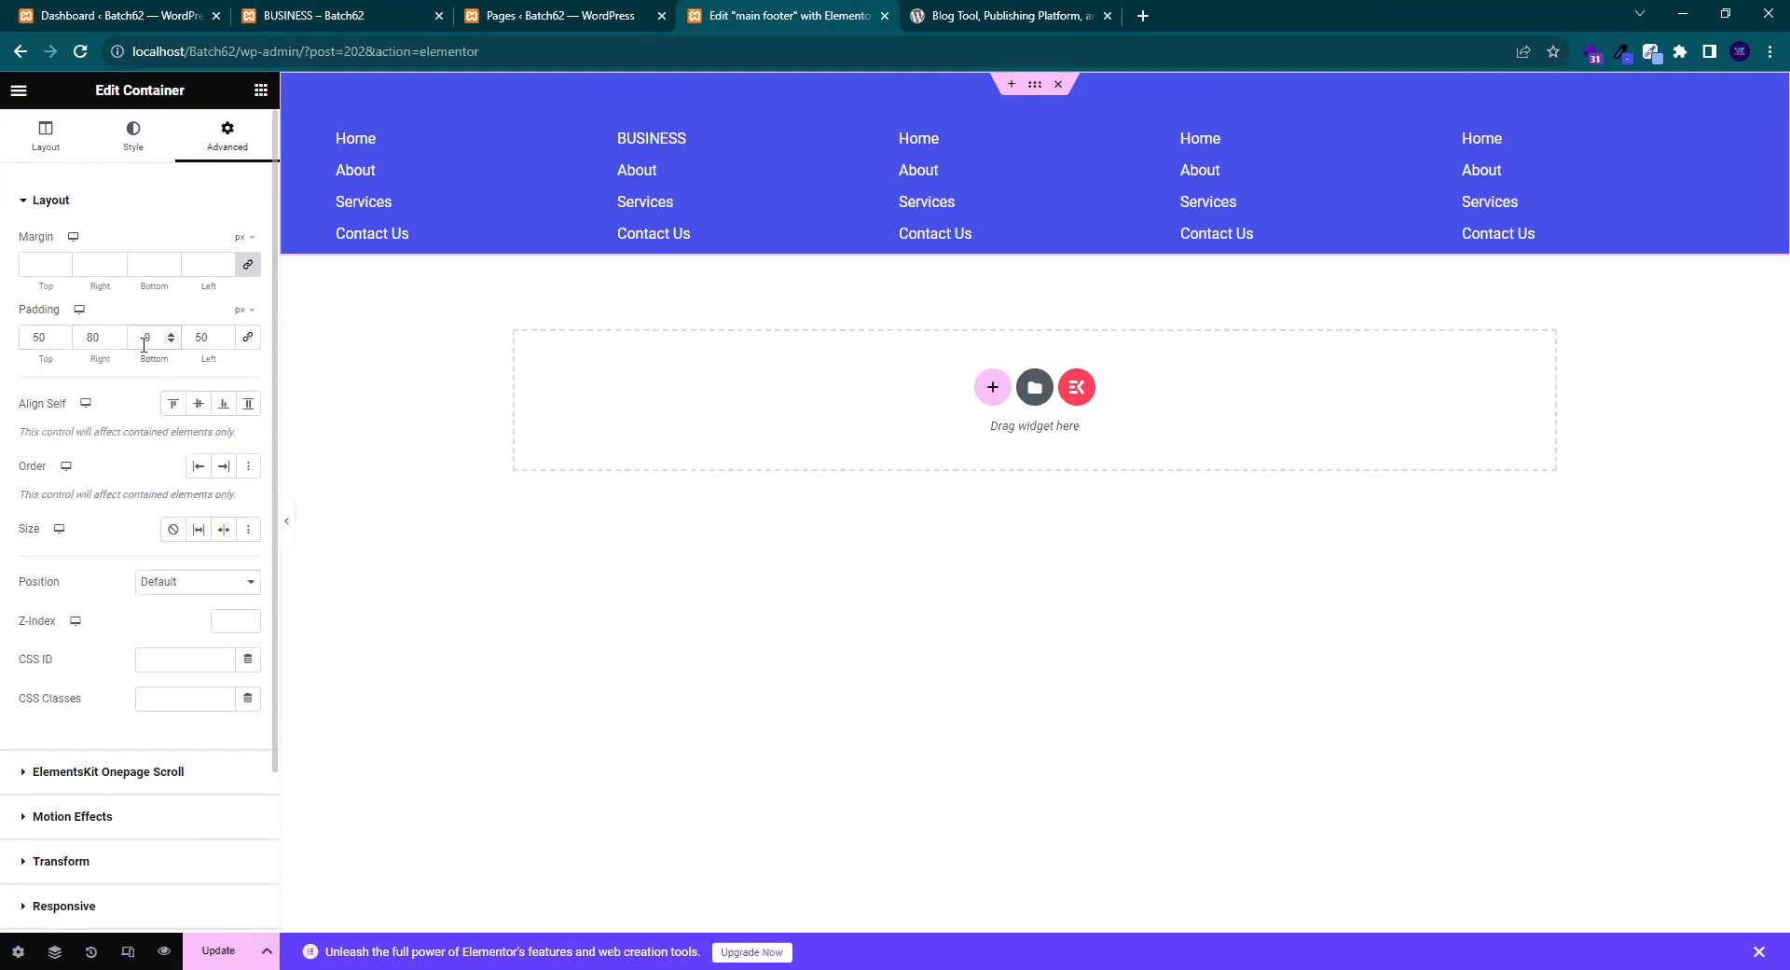
type("6")
left_click(37, 338)
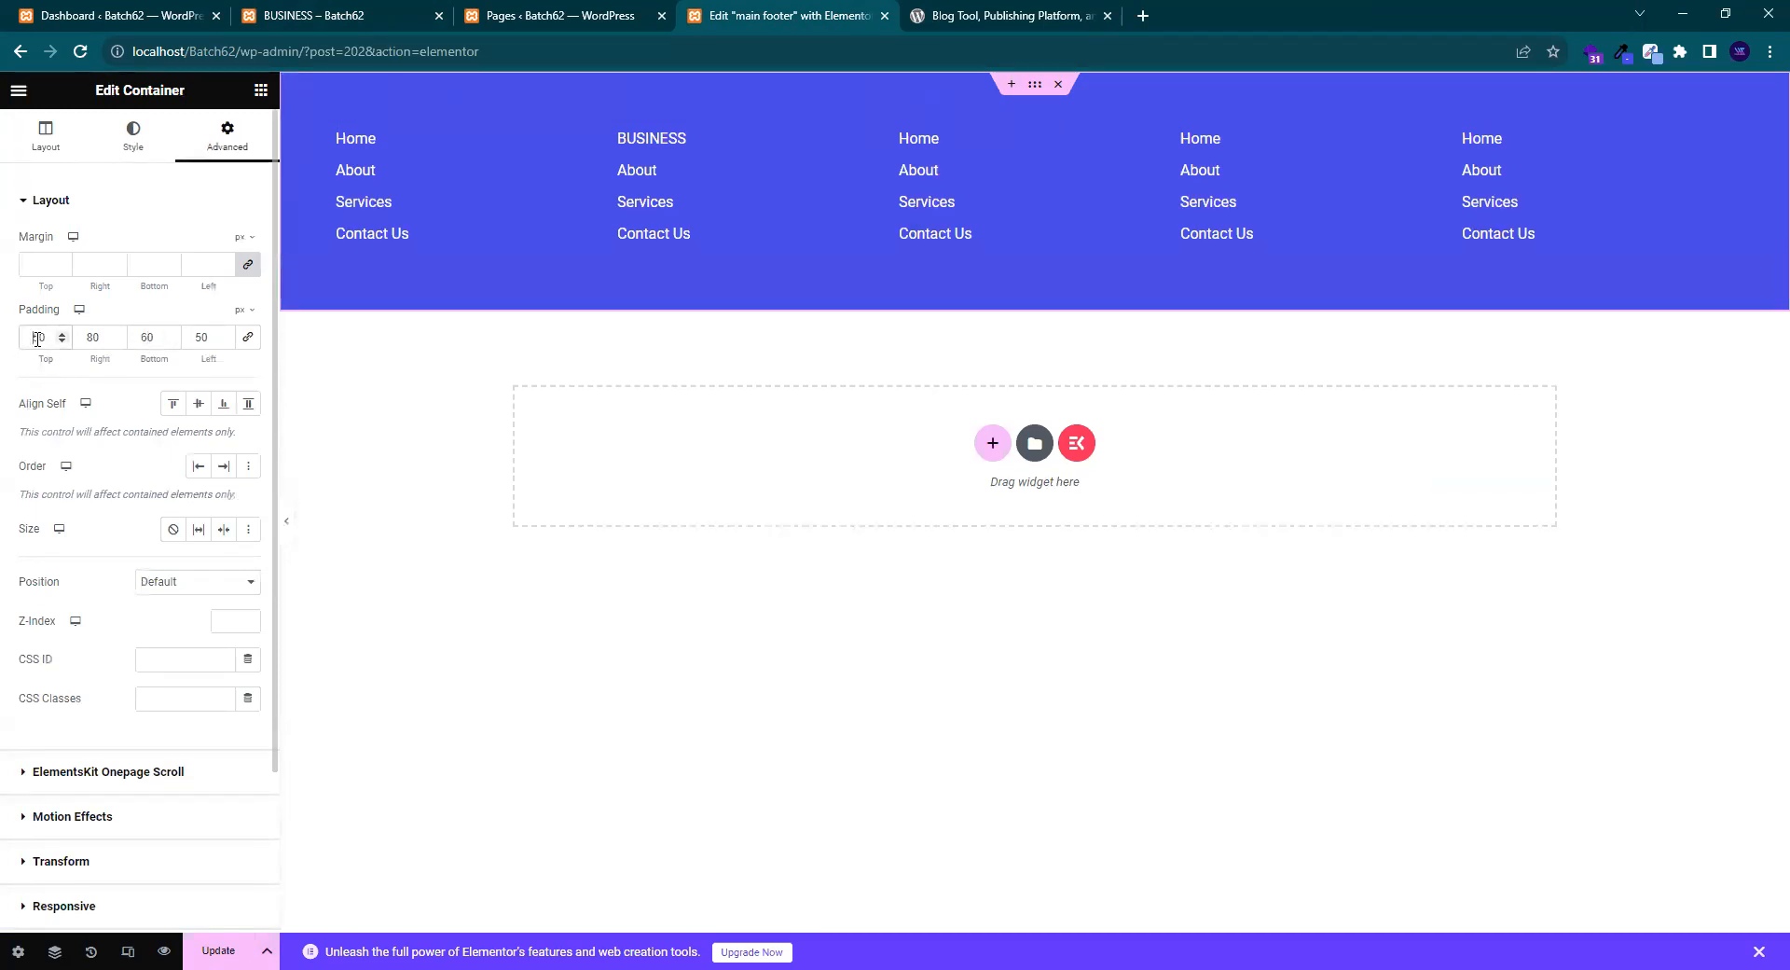
key("BackSpace")
key("BackSpace")
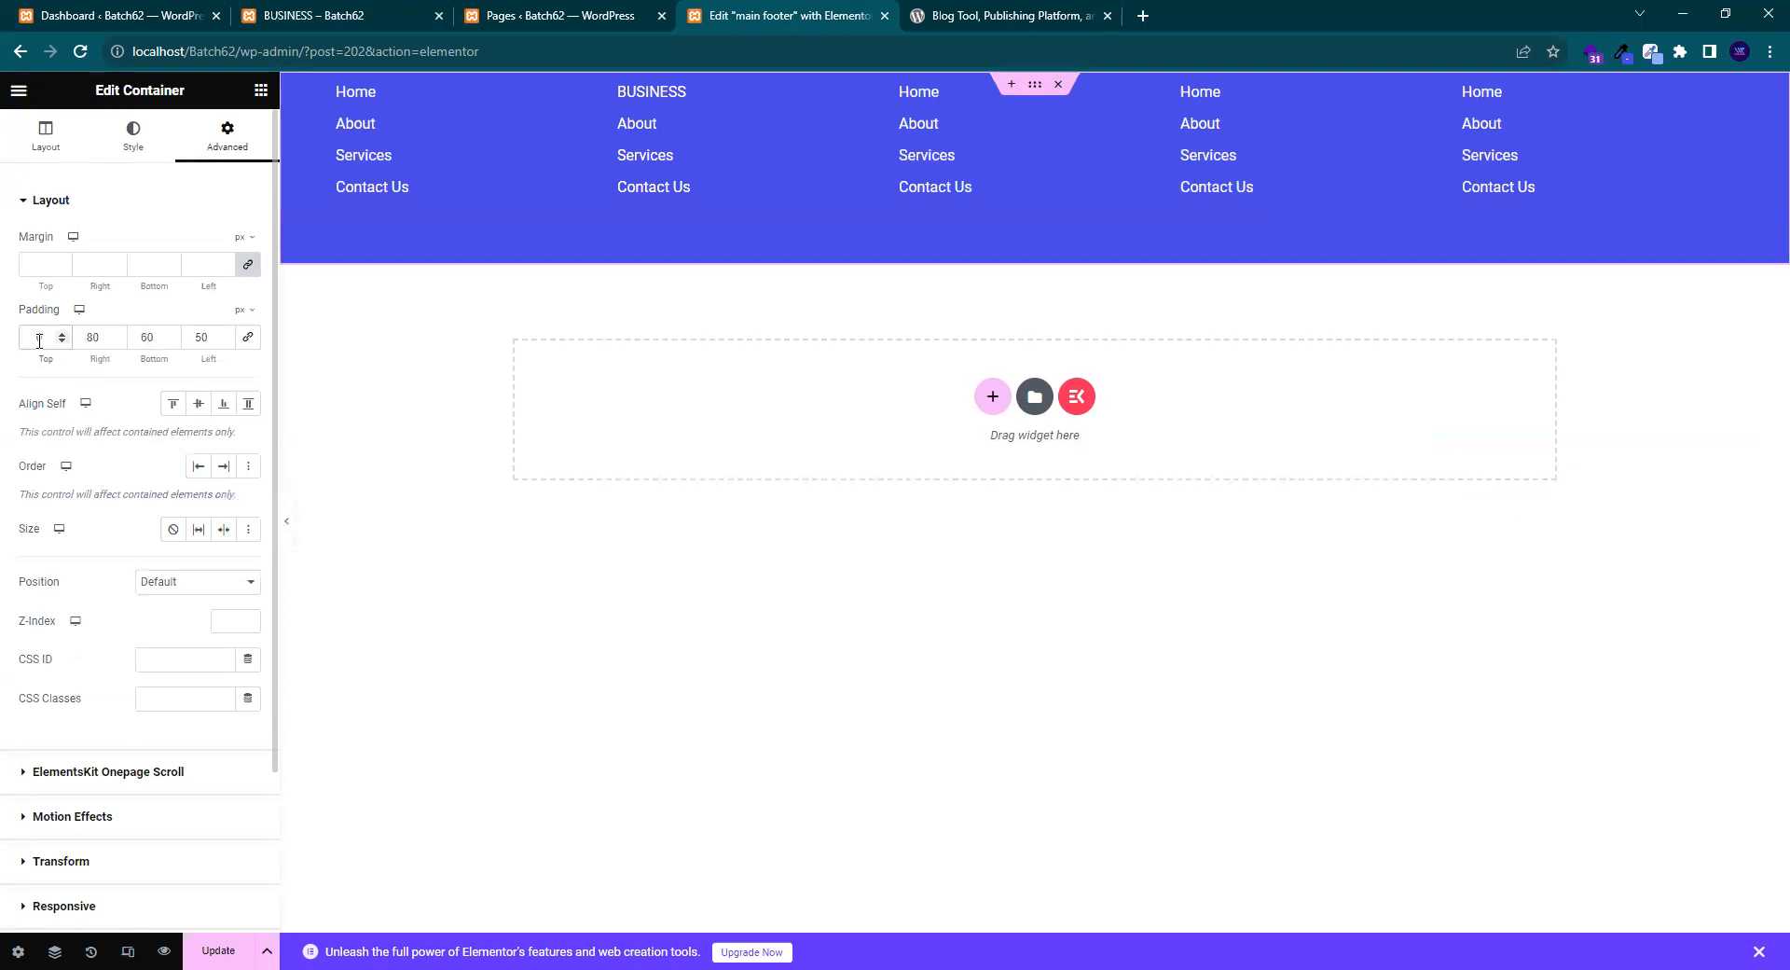
type("70")
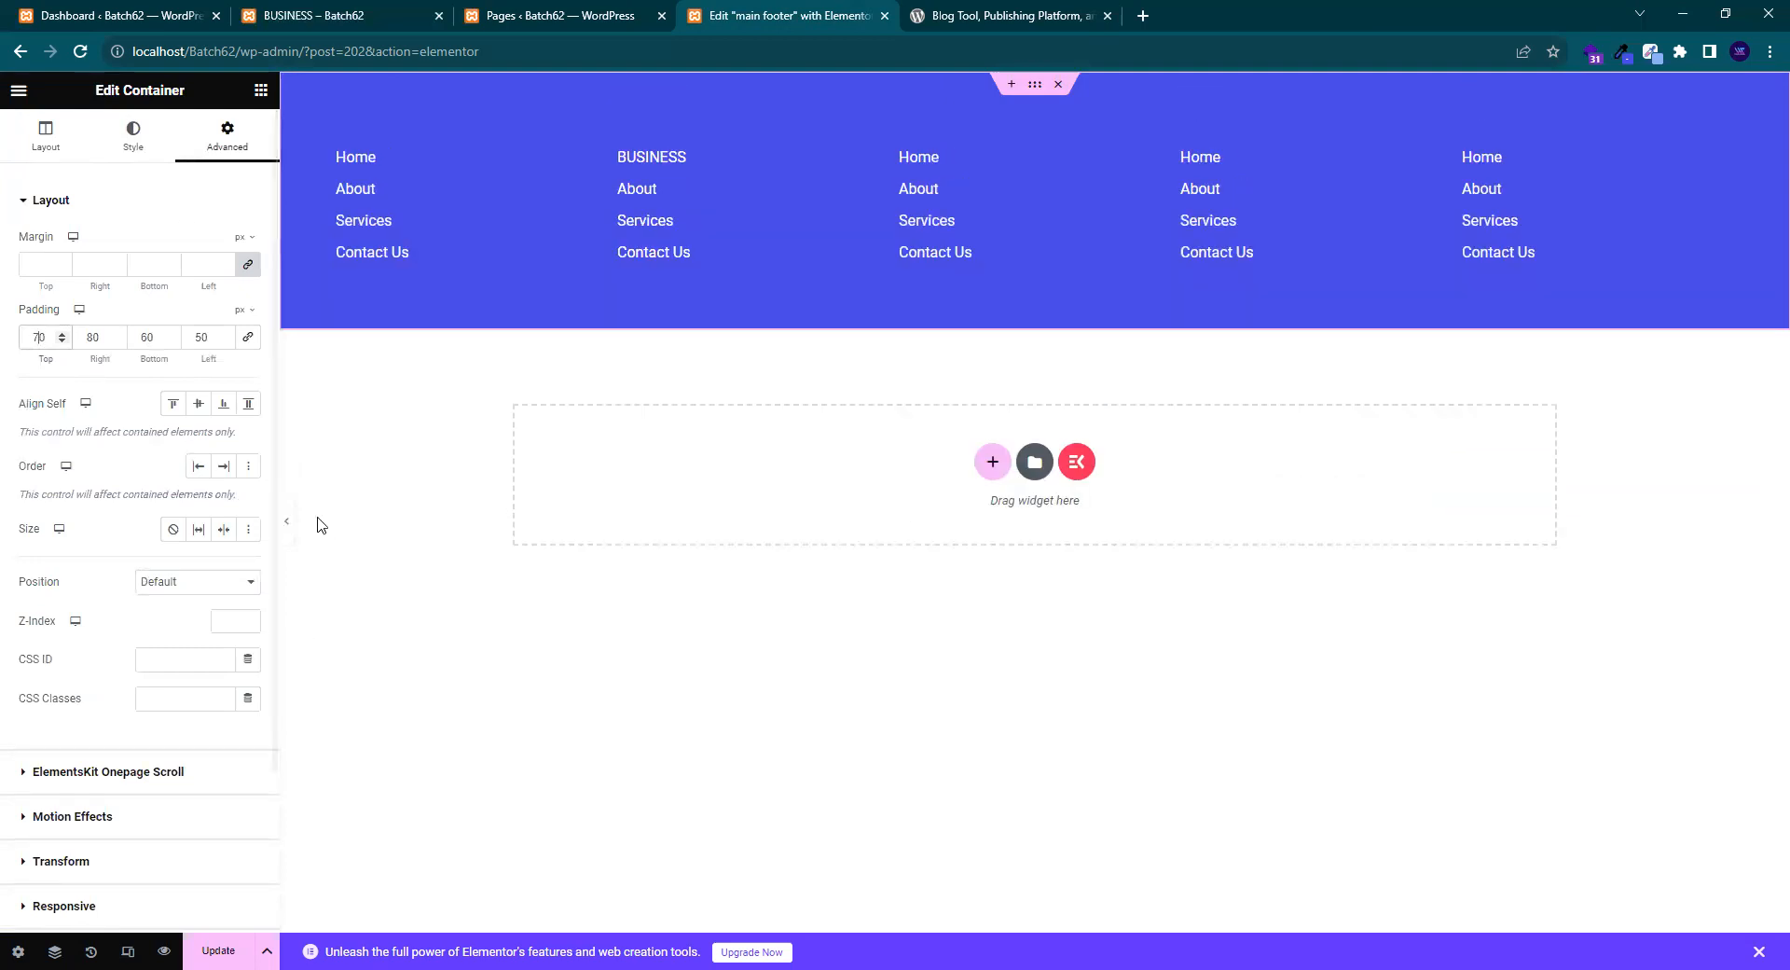
left_click(287, 522)
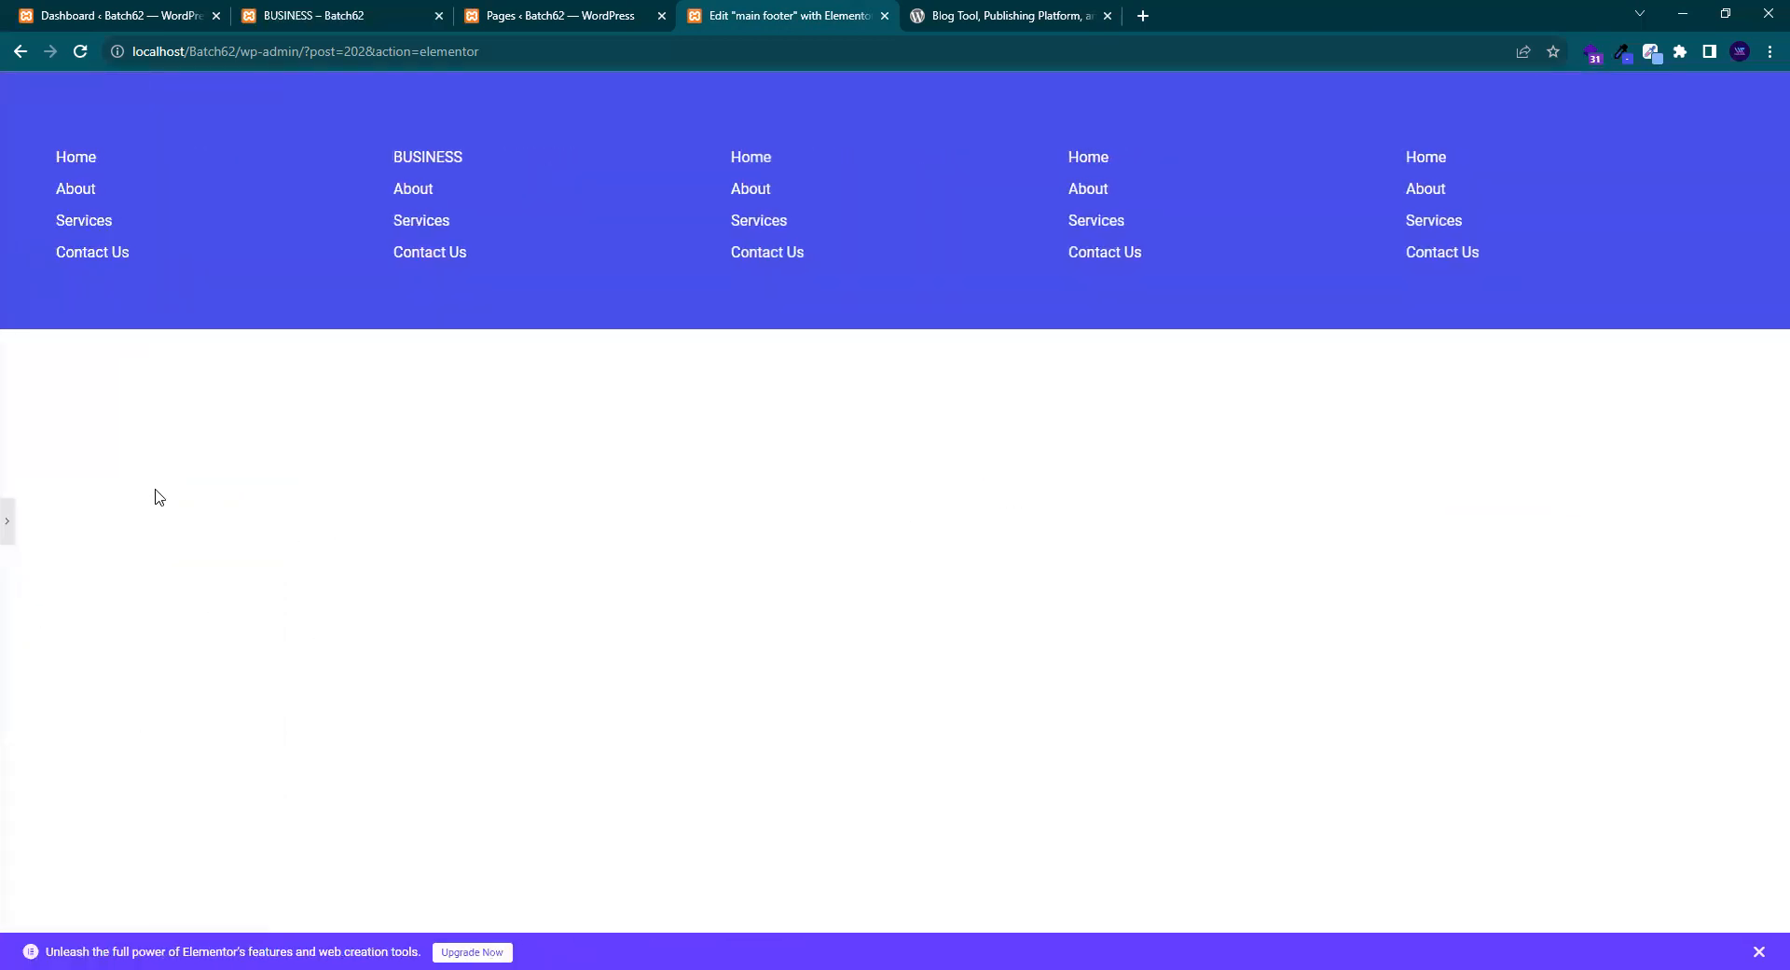
- Compare the padded footer against the wordpress.org footer
left_click(975, 9)
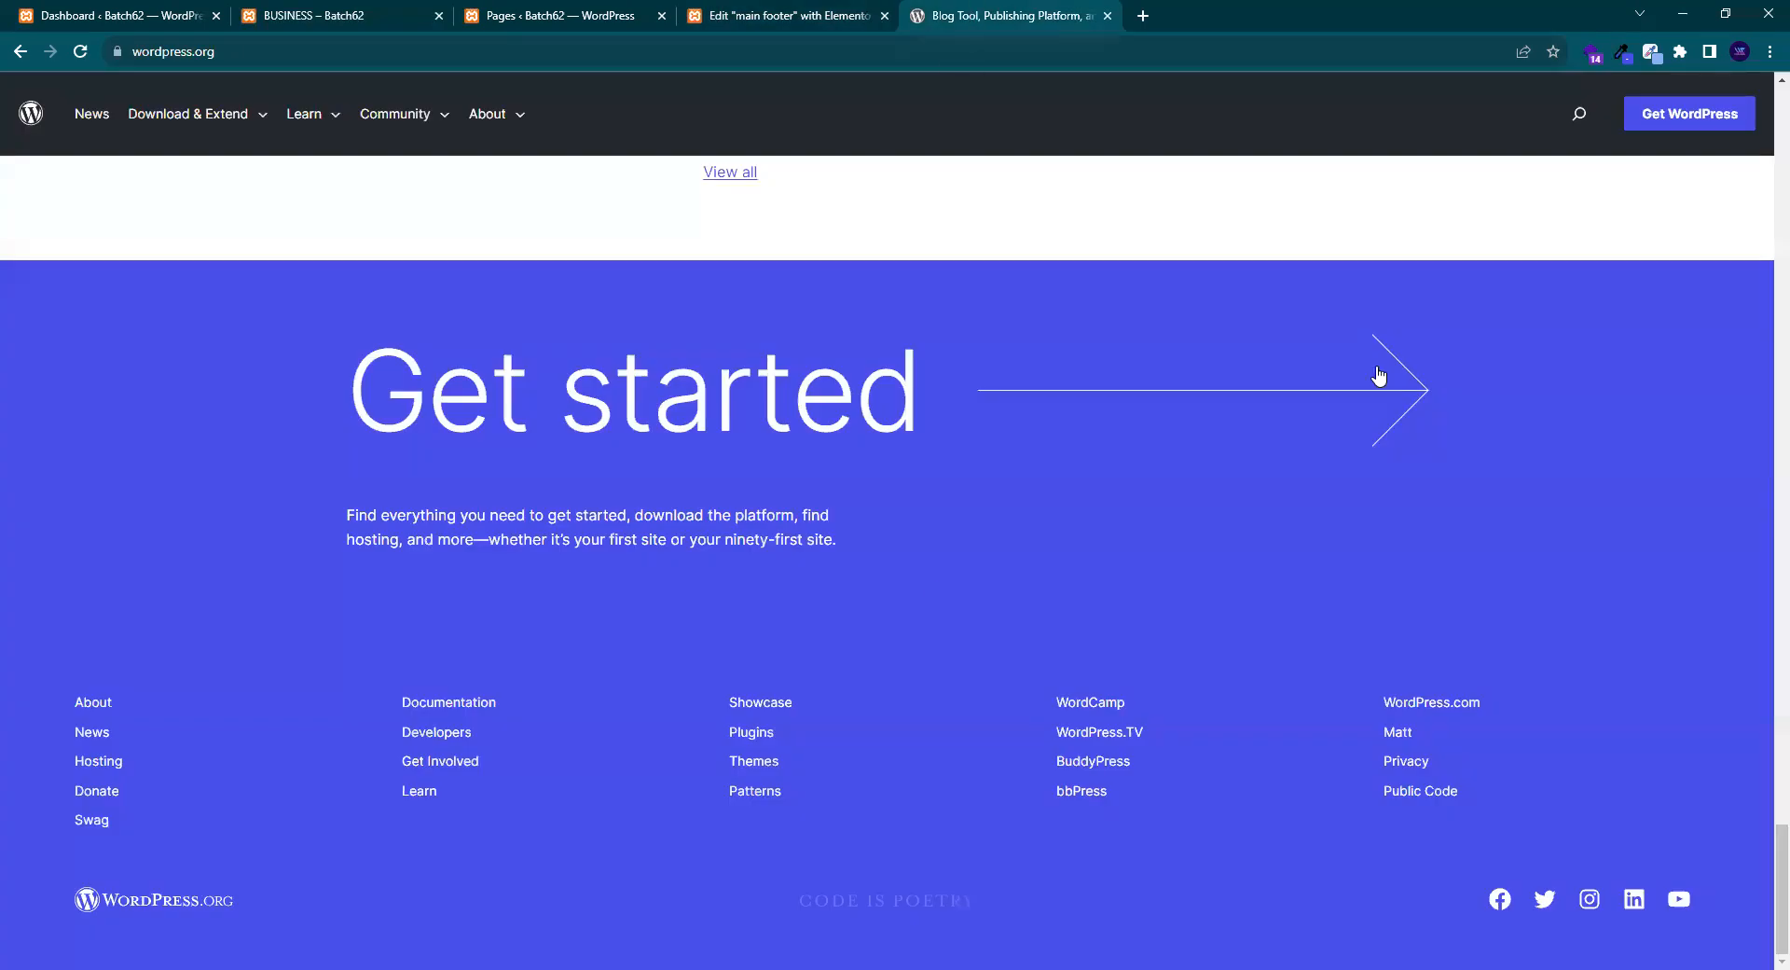
left_click(793, 15)
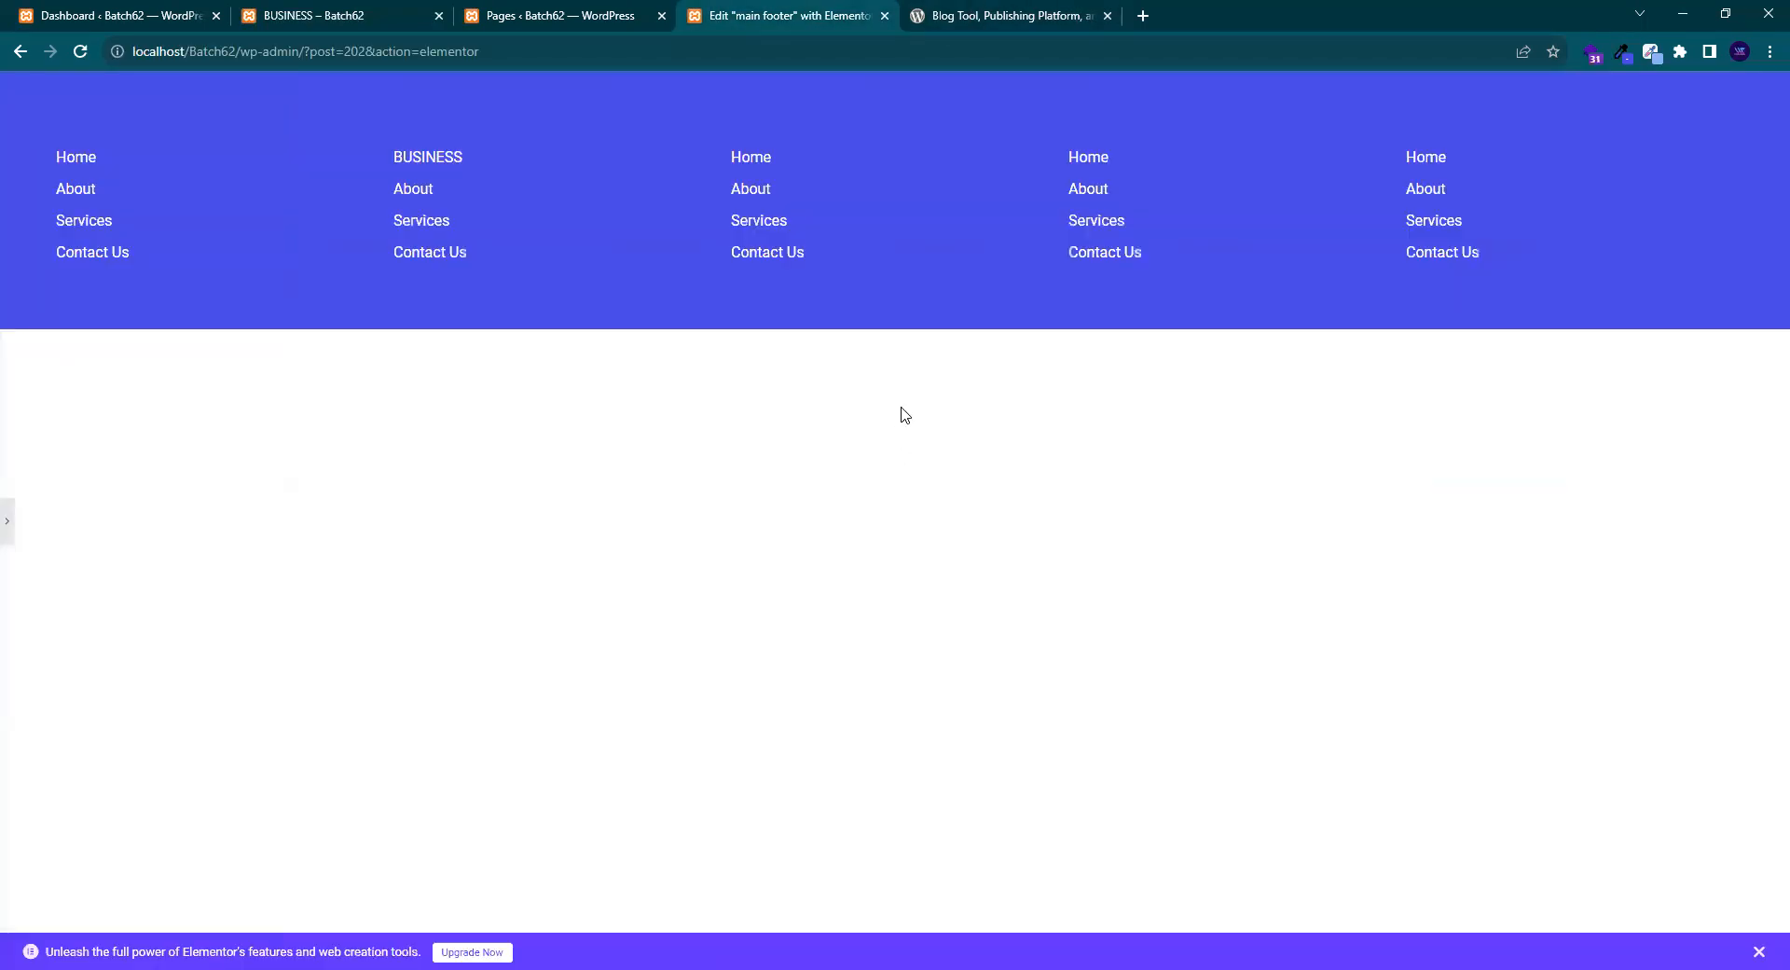
left_click(957, 11)
left_click(750, 19)
left_click(1009, 9)
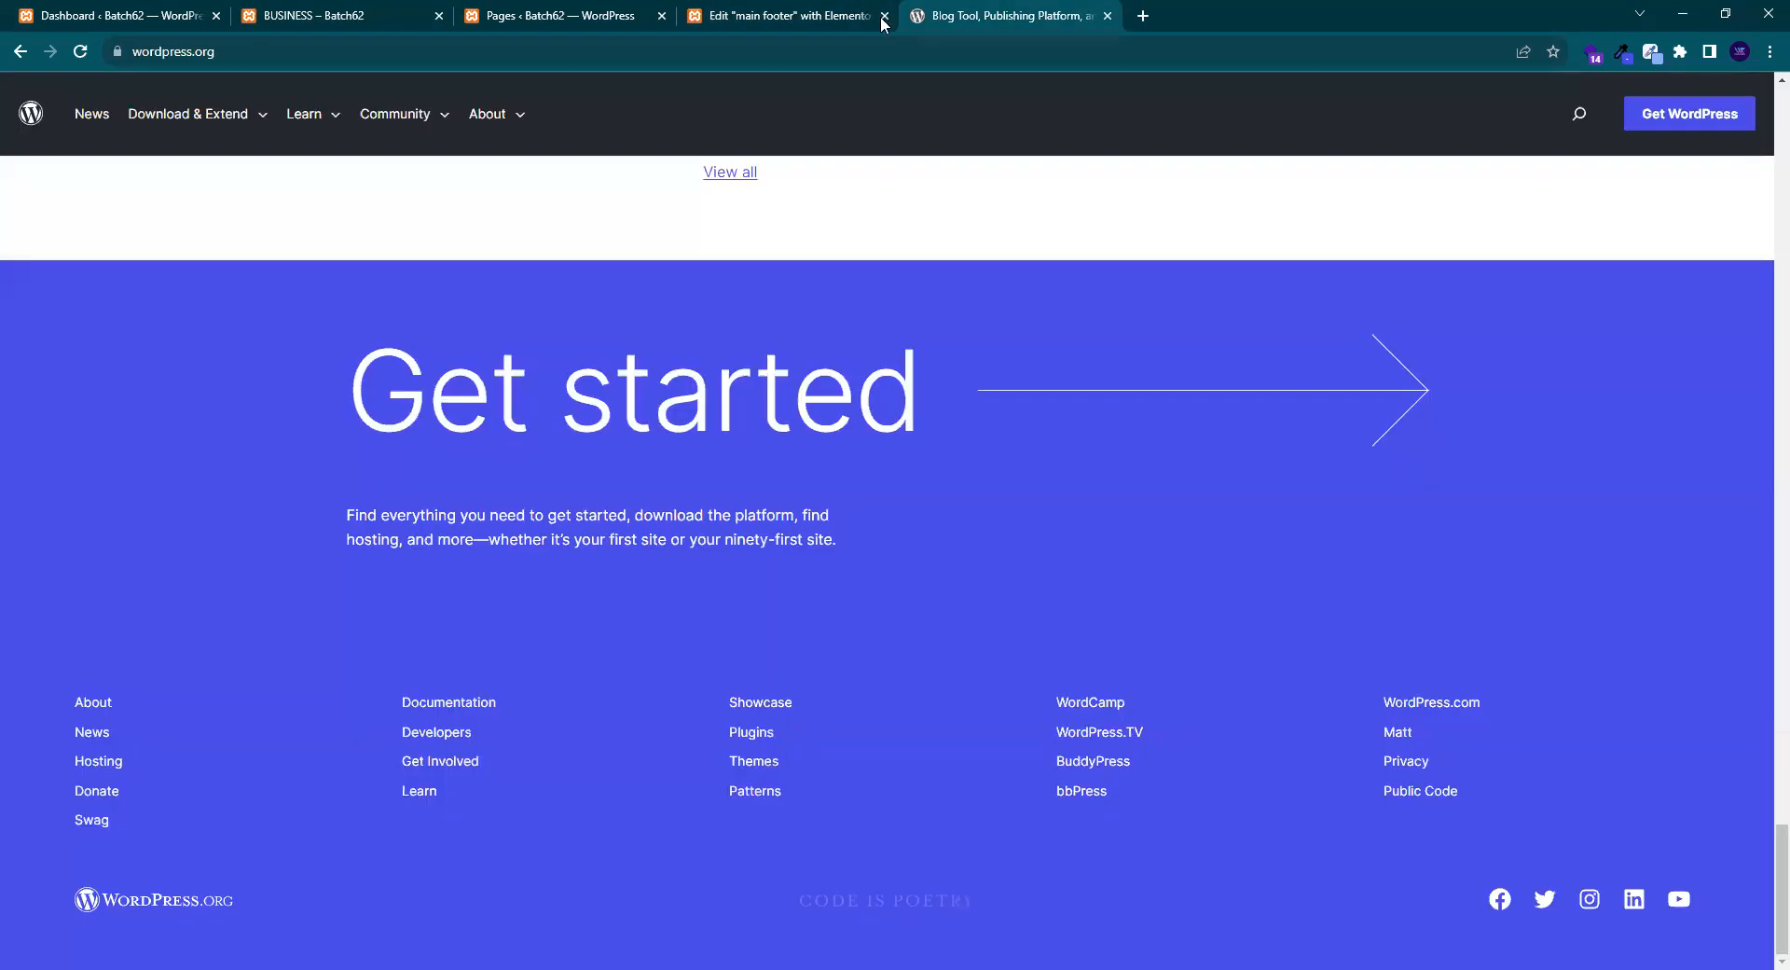
left_click(833, 12)
- Restore the editor panel, save the footer with Update, and edit the first column's link list
left_click(8, 515)
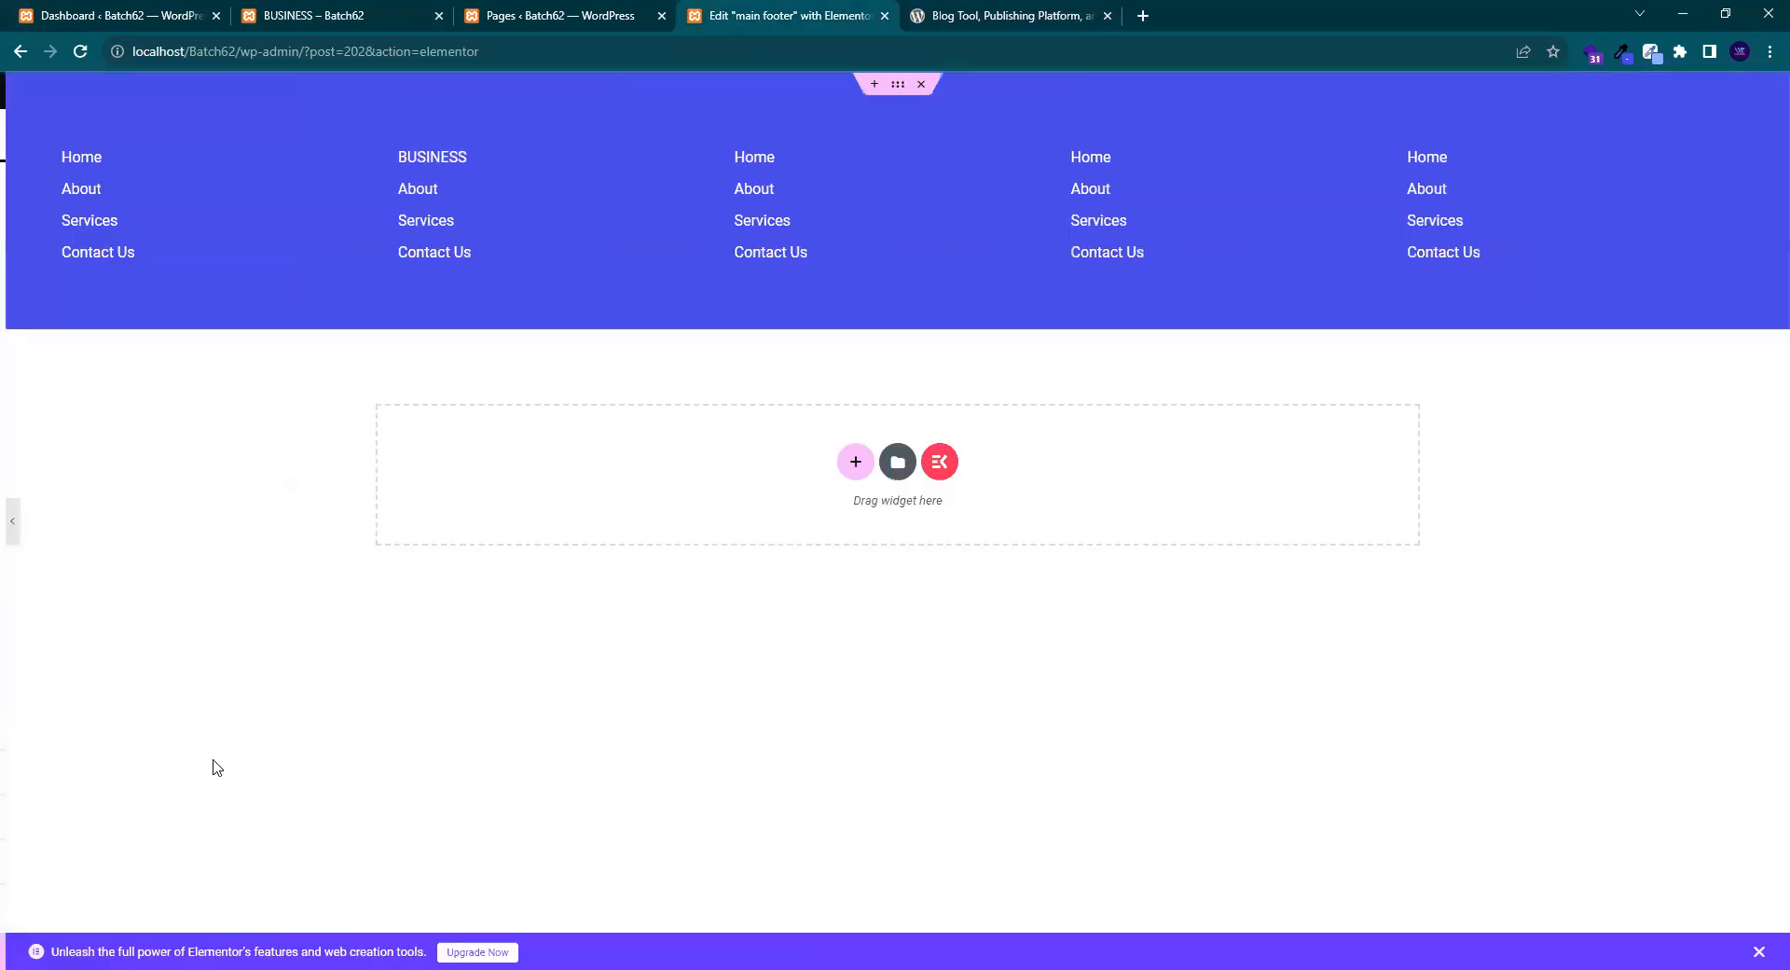
left_click(196, 949)
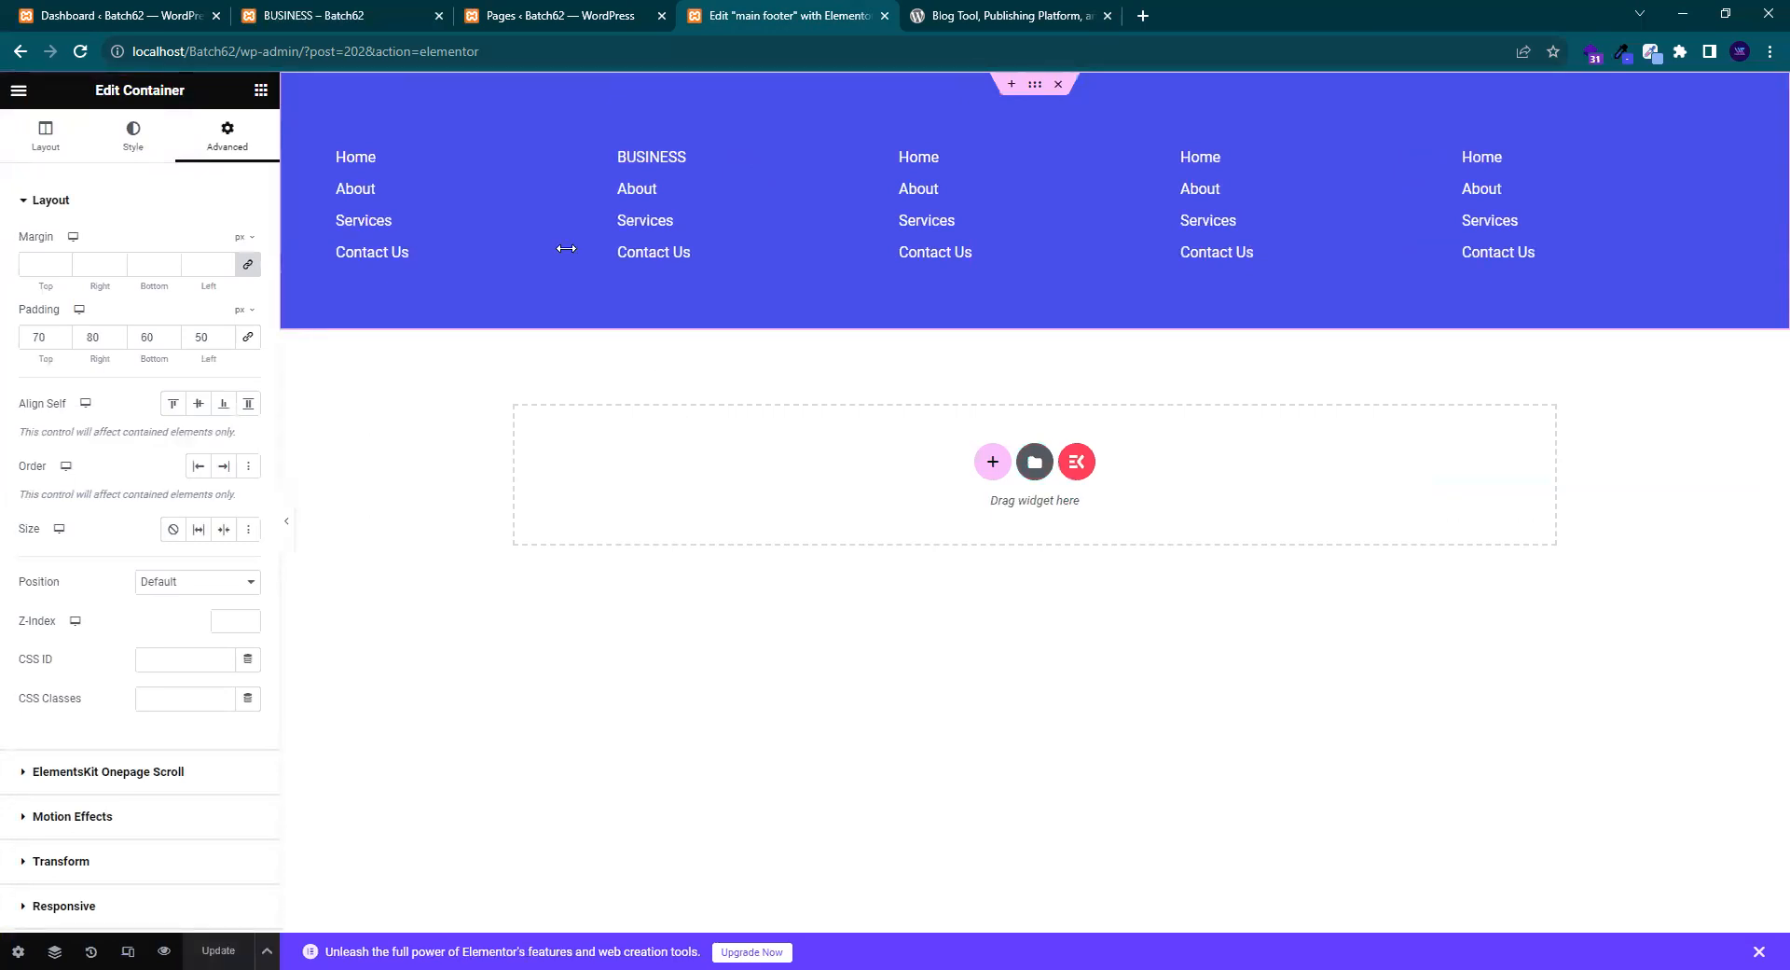
left_click(570, 160)
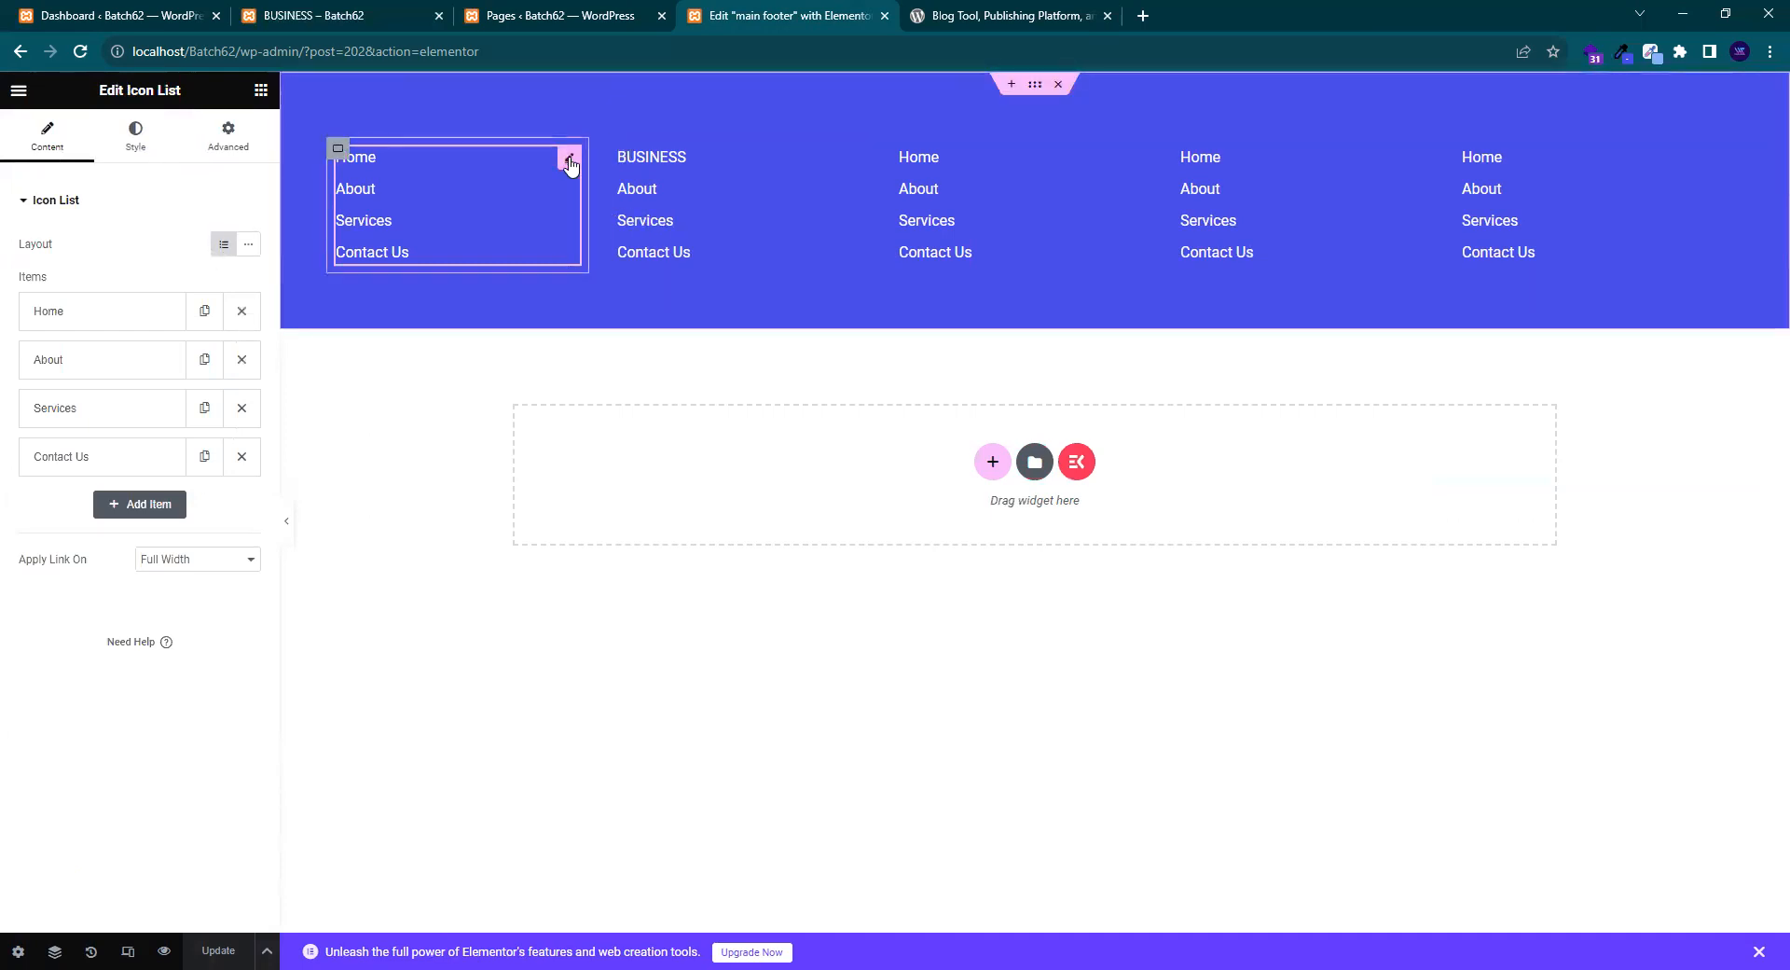
- Underline the first link list's text and set its hover colour to white #FFFFFF
left_click(130, 140)
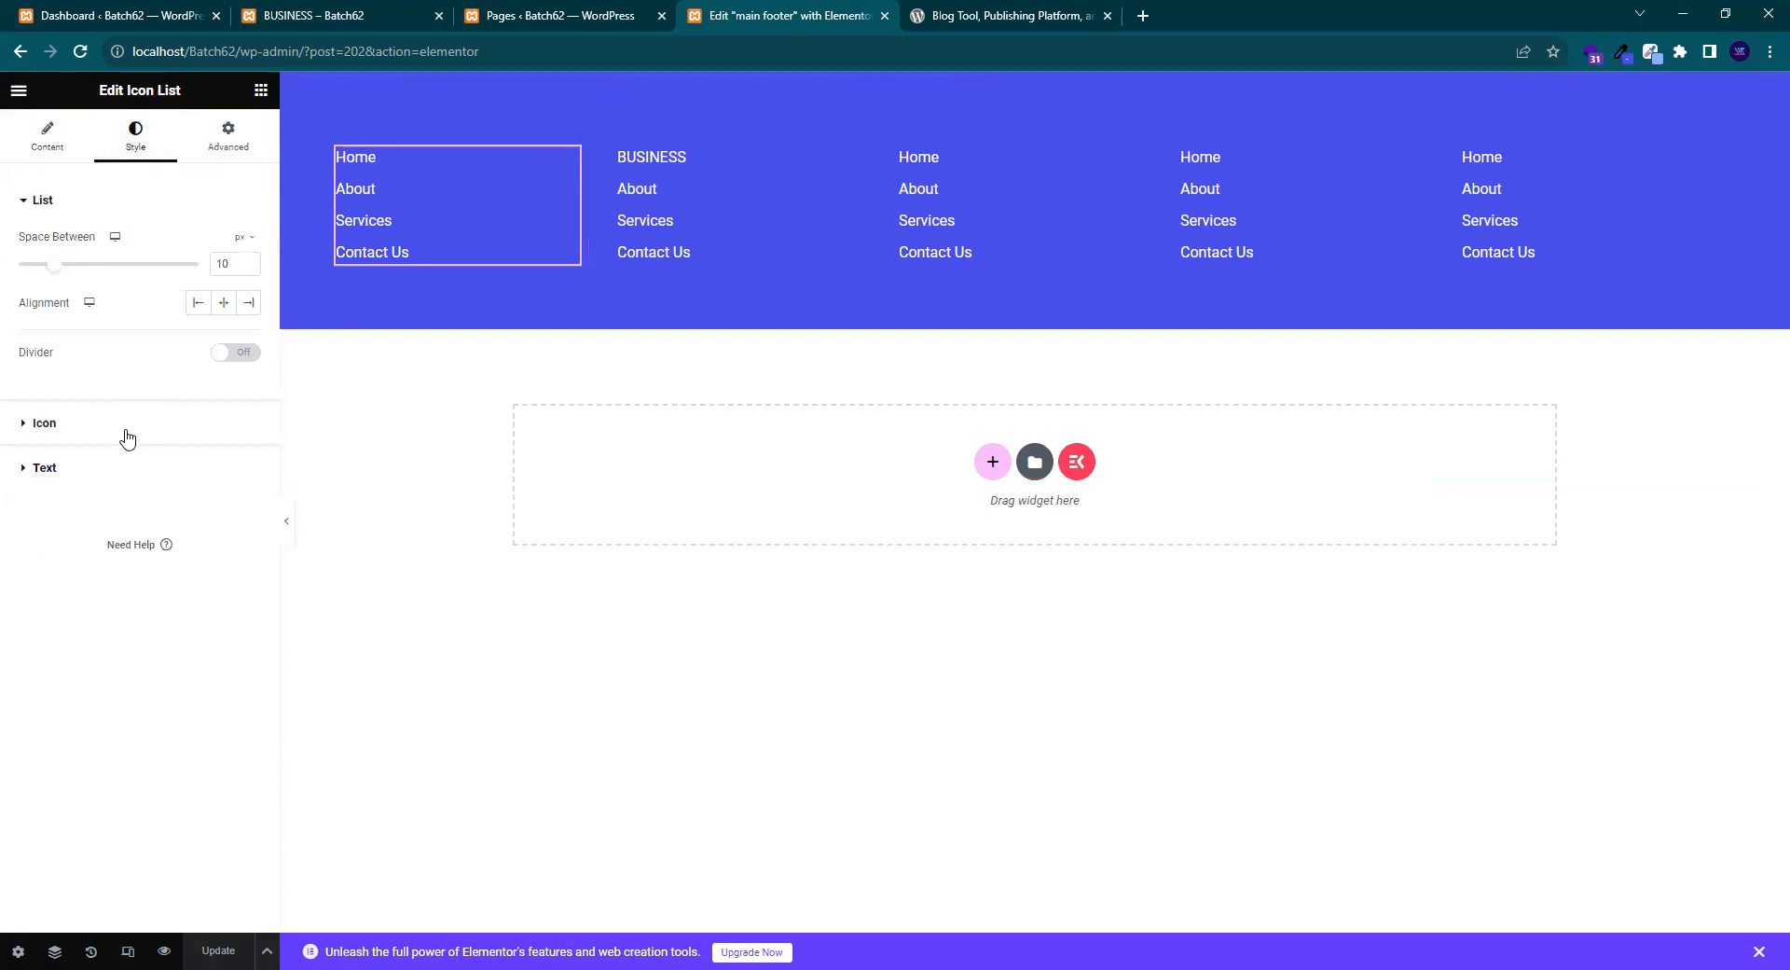
left_click(130, 478)
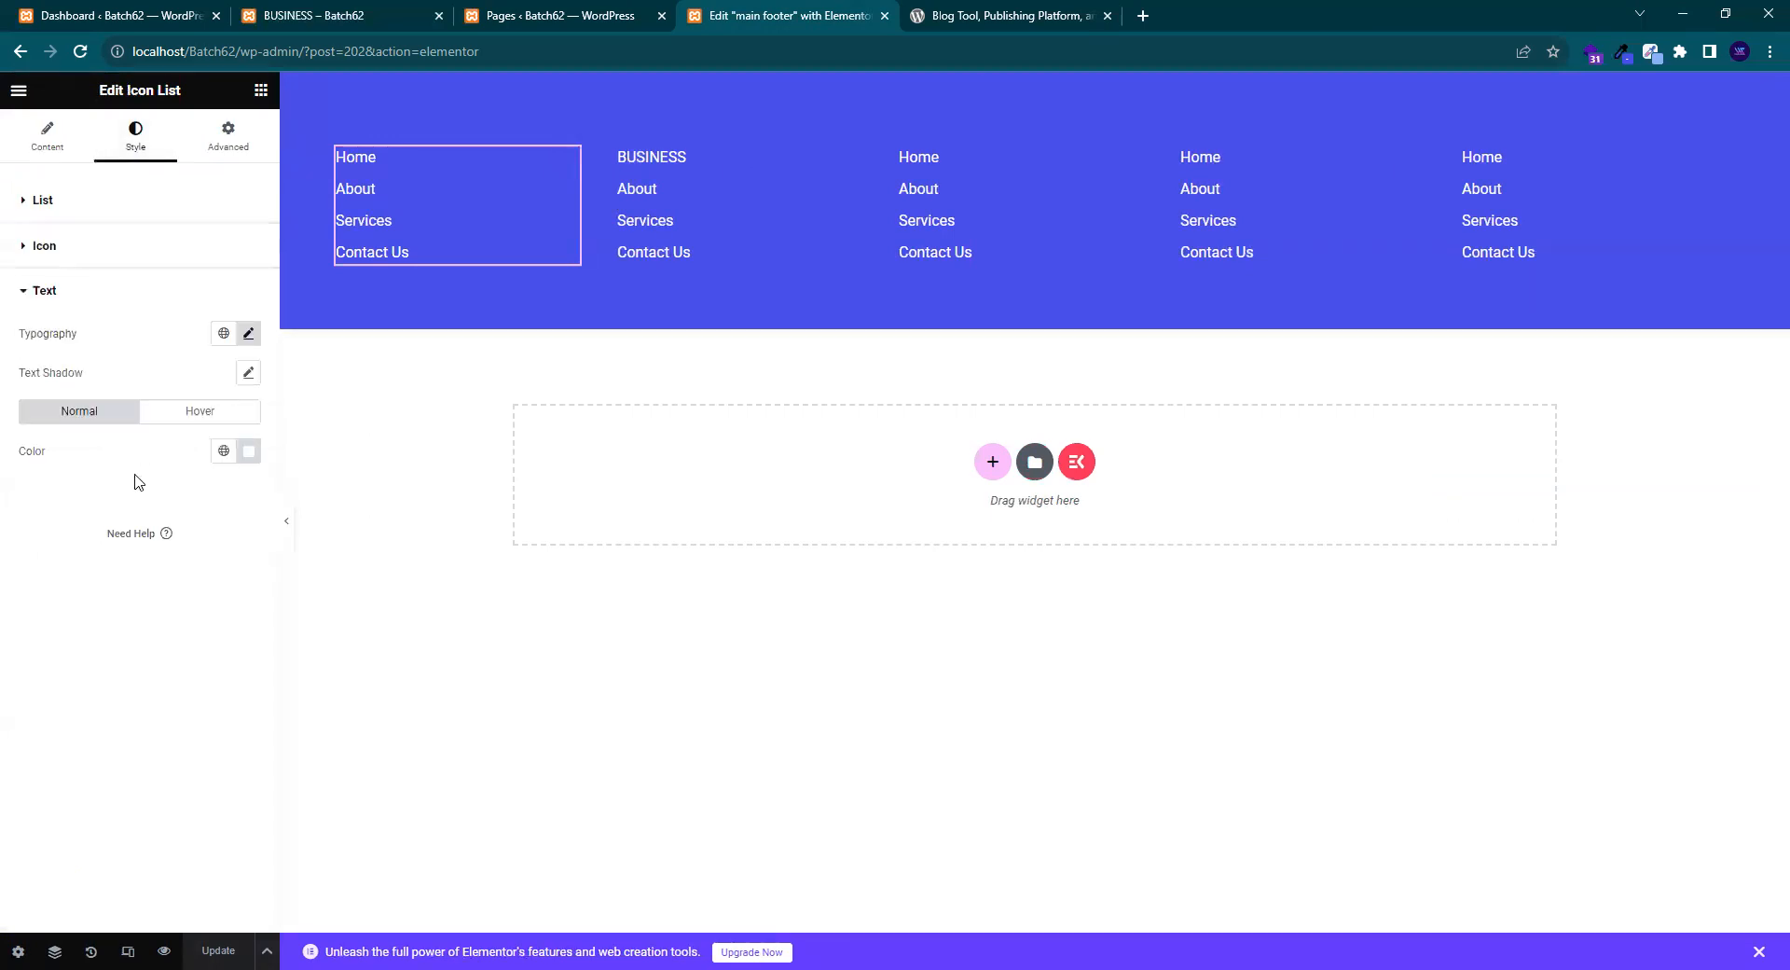
left_click(249, 334)
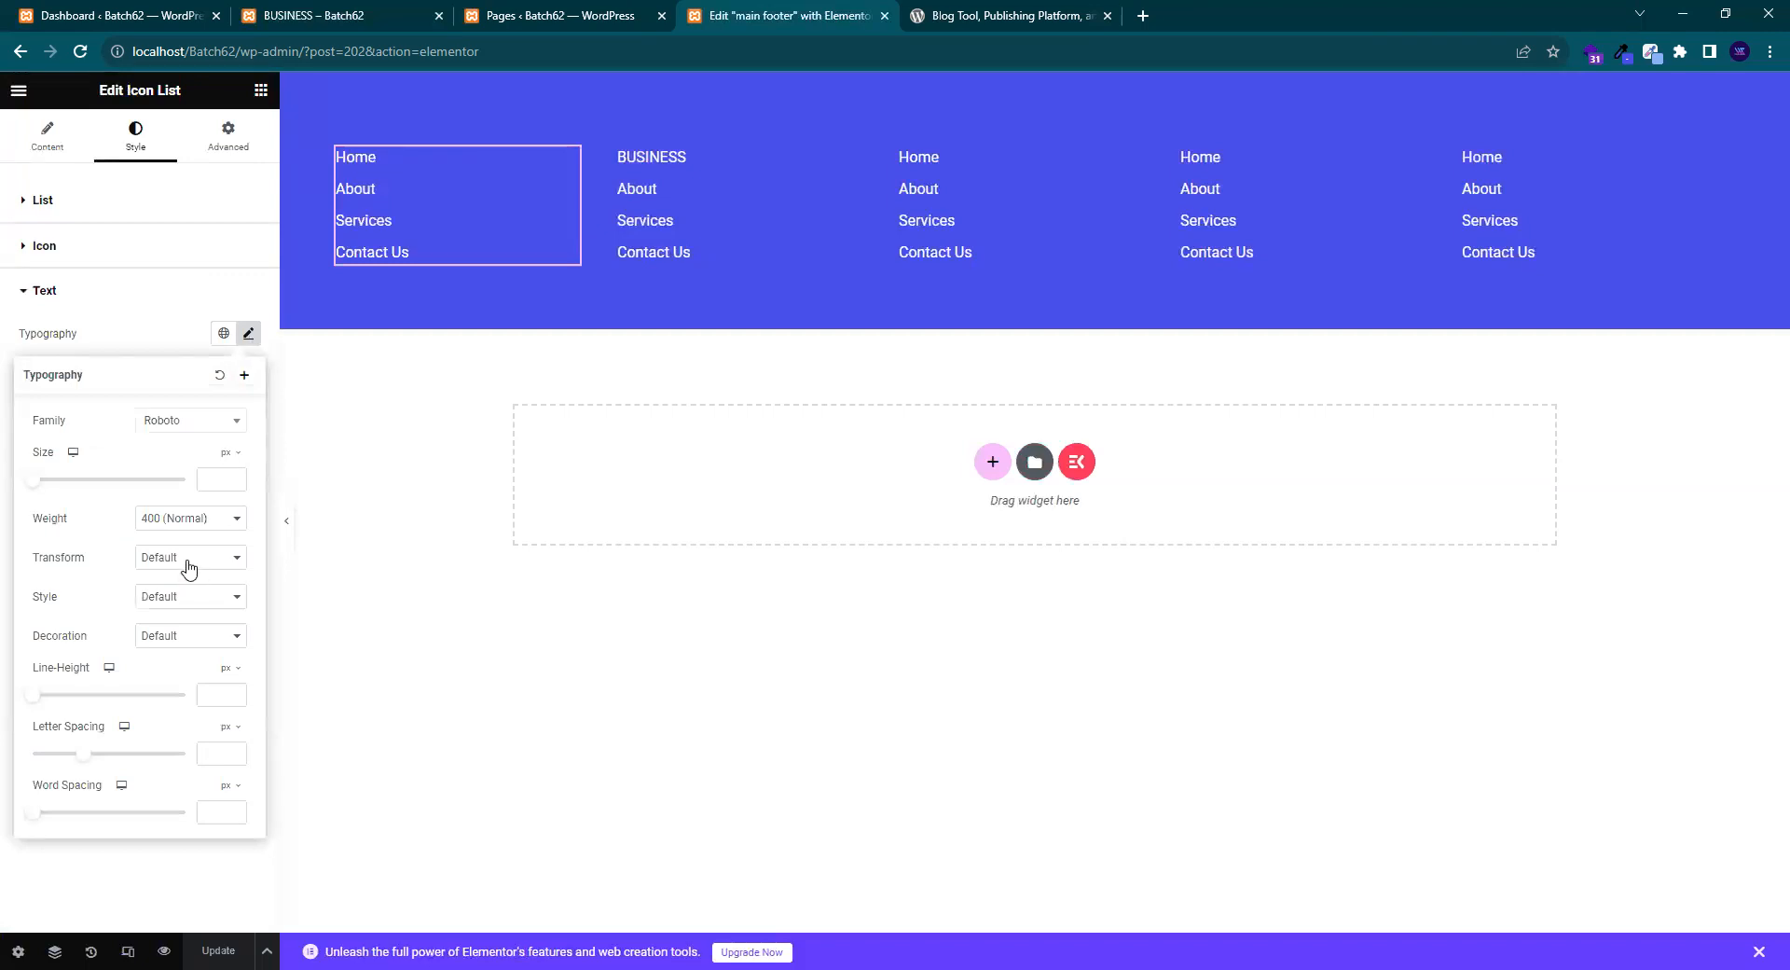
left_click(196, 638)
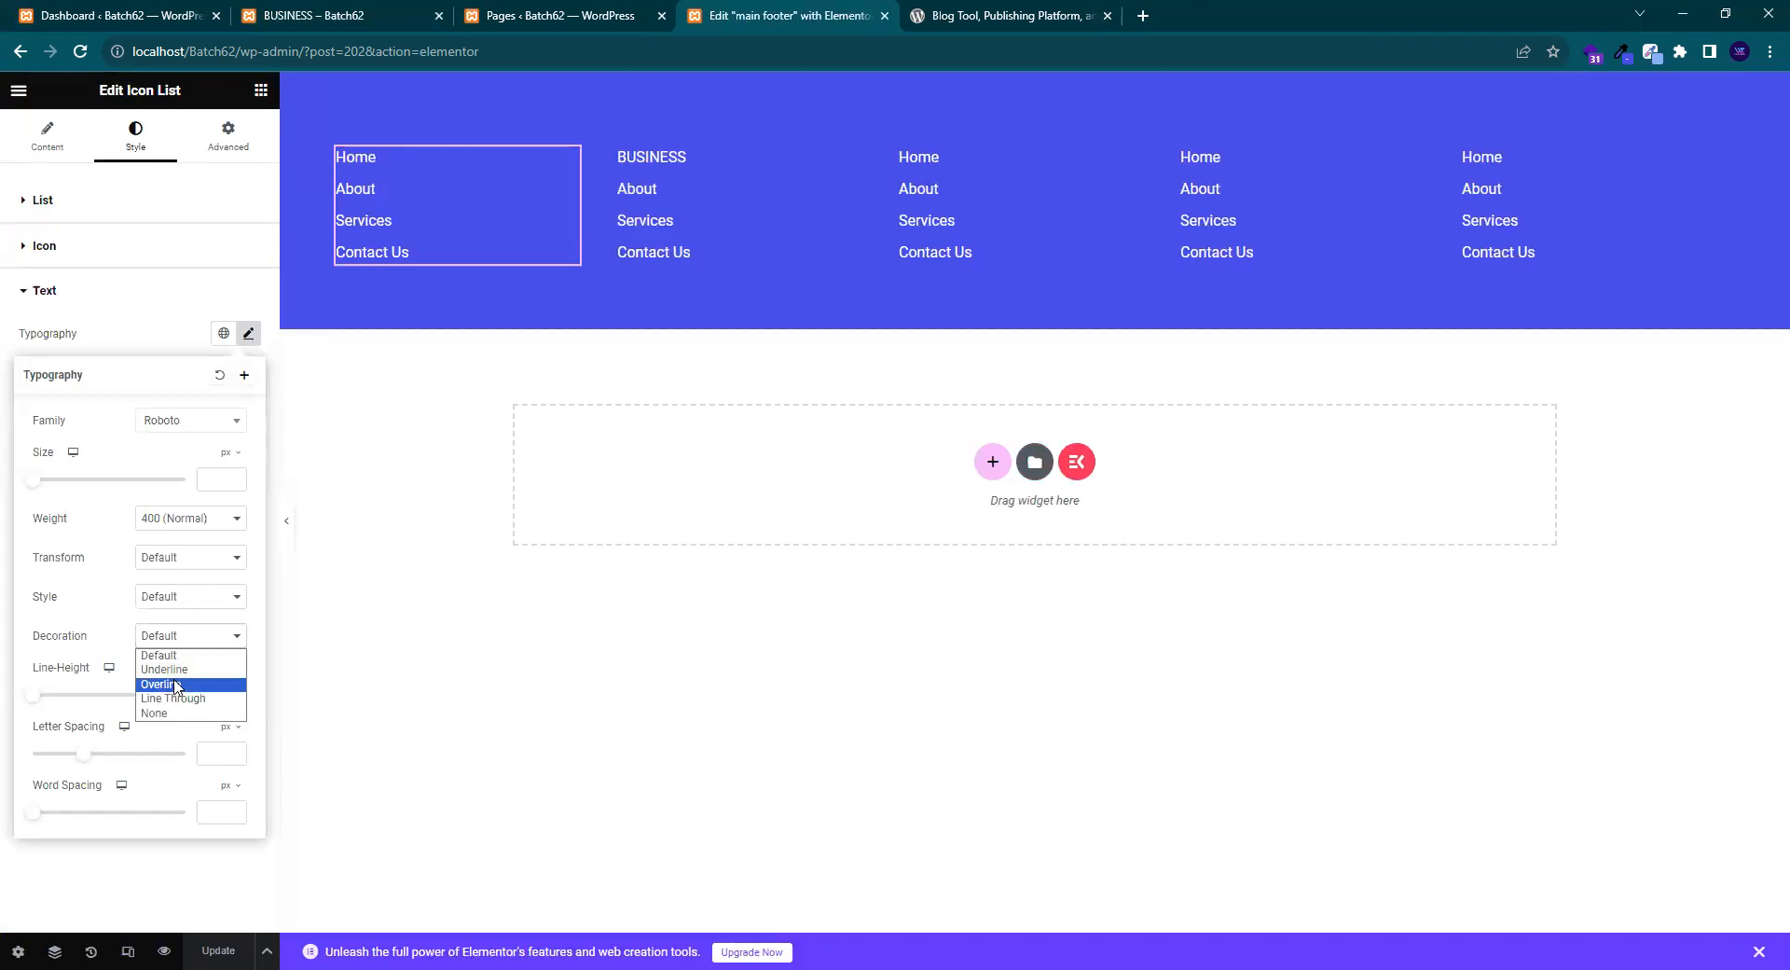
key("Return")
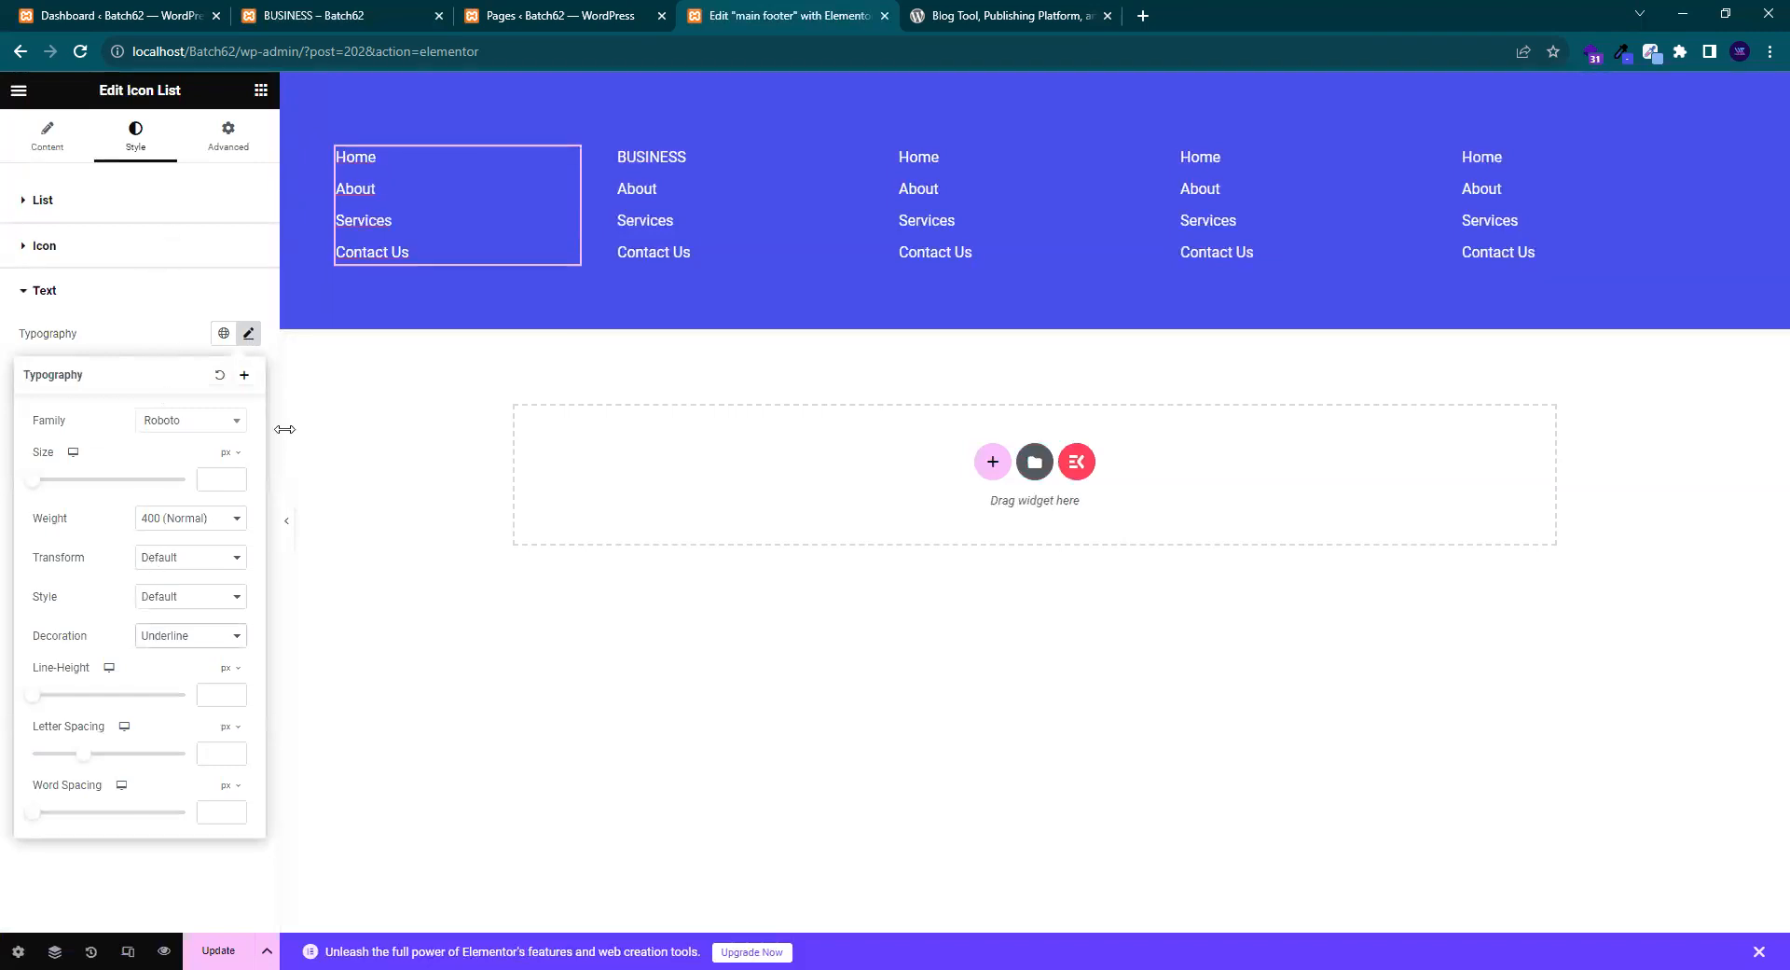
left_click(121, 341)
left_click(217, 416)
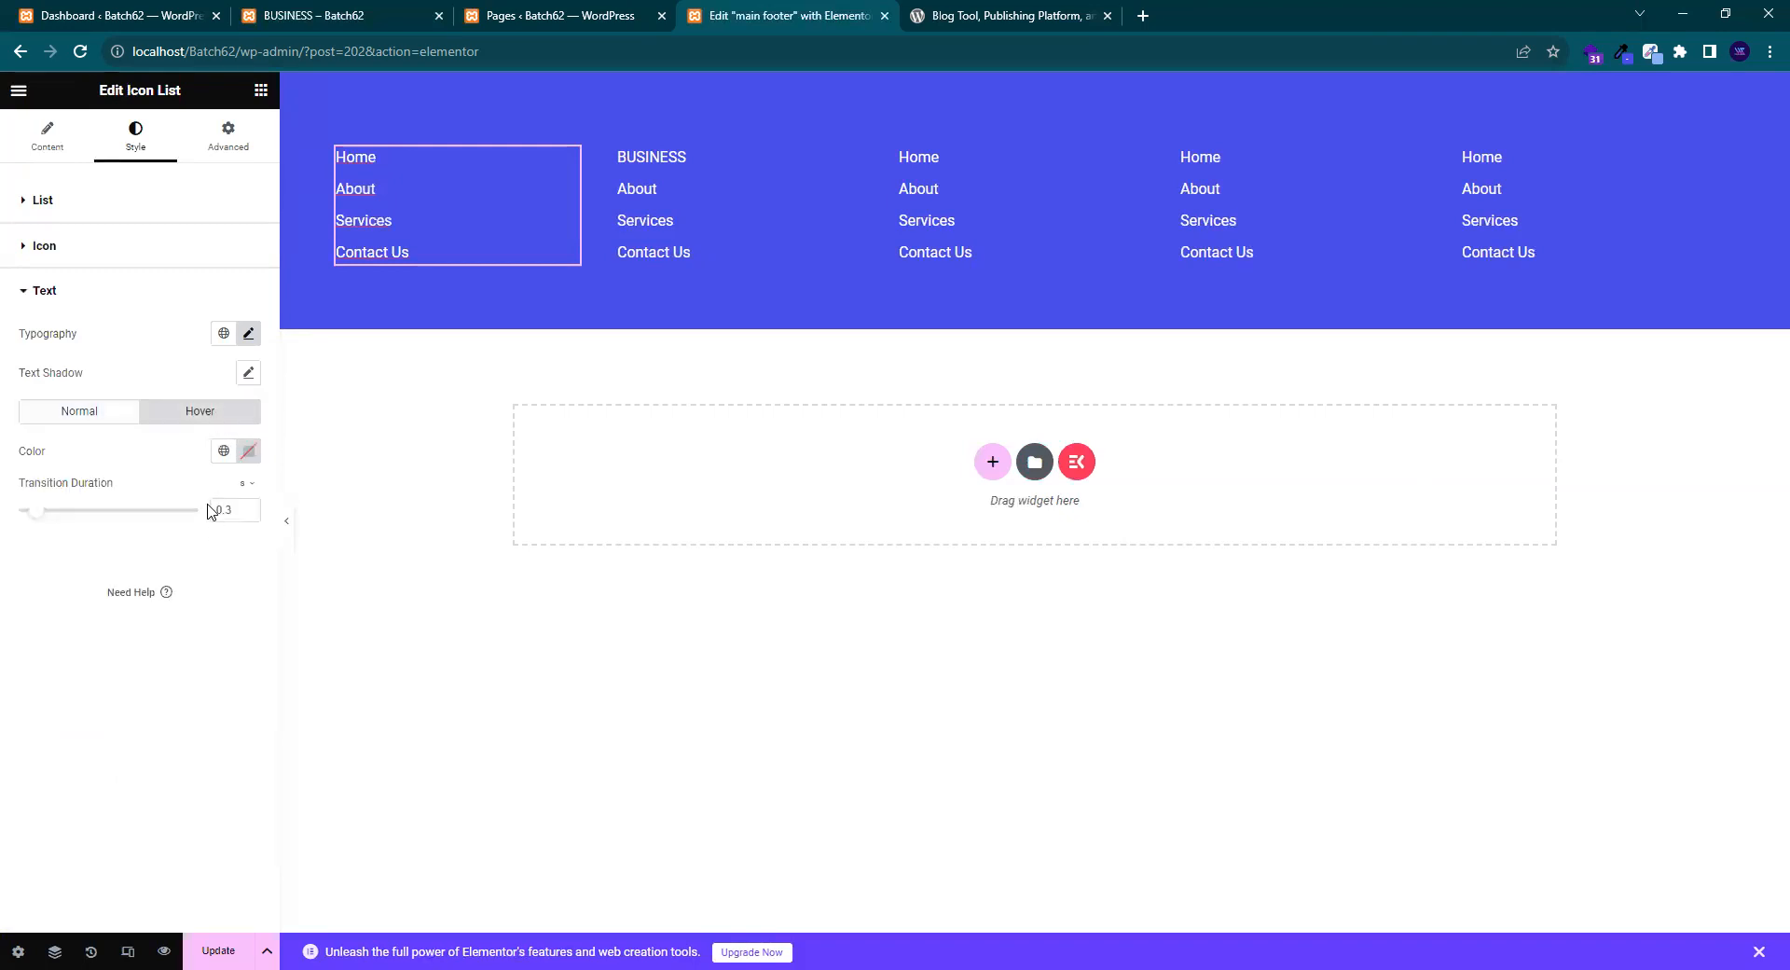
left_click(248, 450)
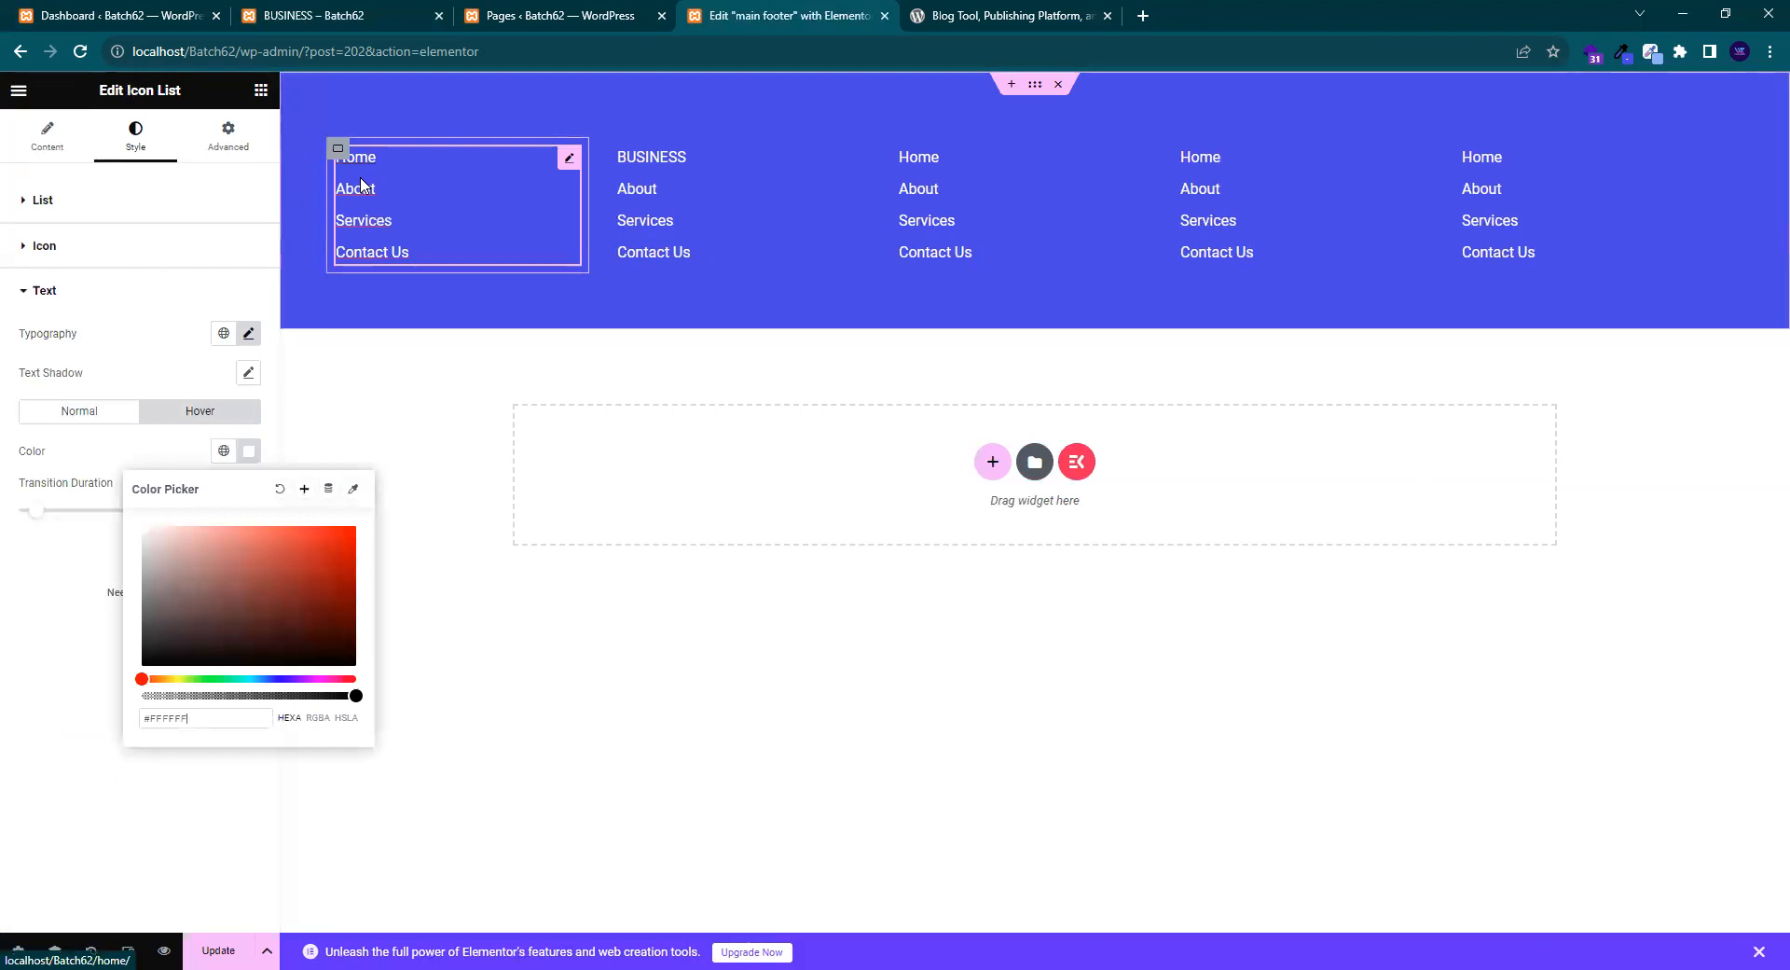
left_click(120, 467)
- Set the link text decoration back to Default and save the footer
left_click(248, 335)
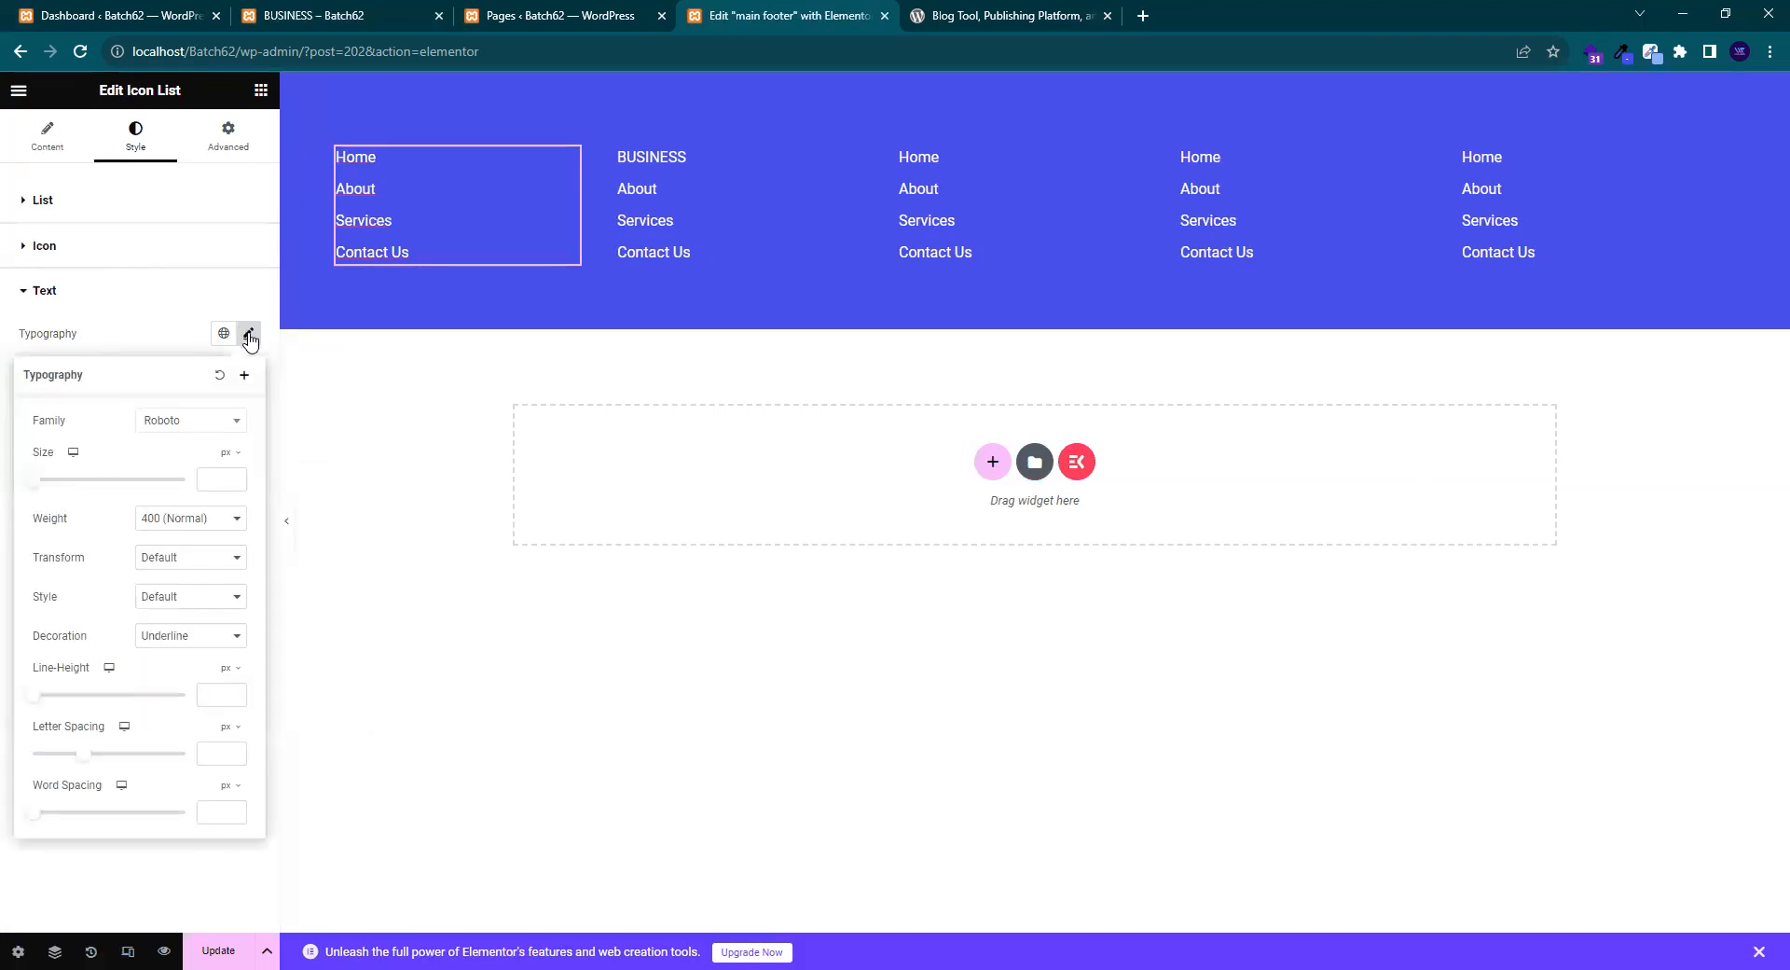
left_click(160, 300)
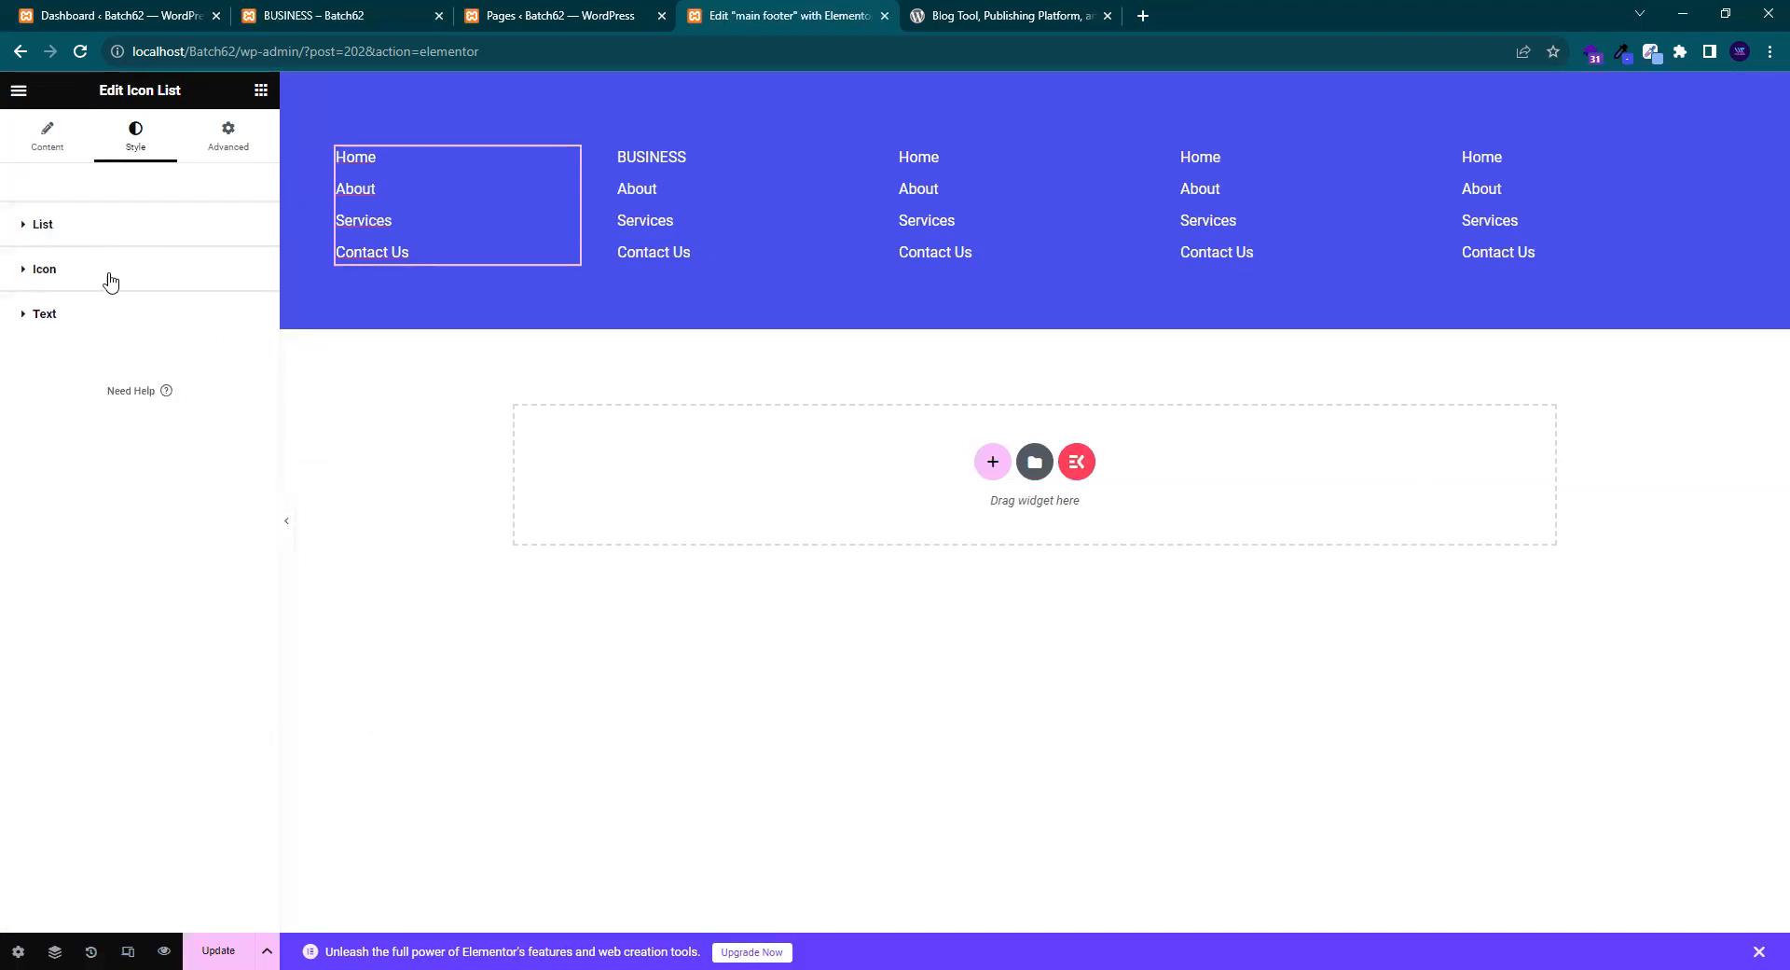
left_click(108, 272)
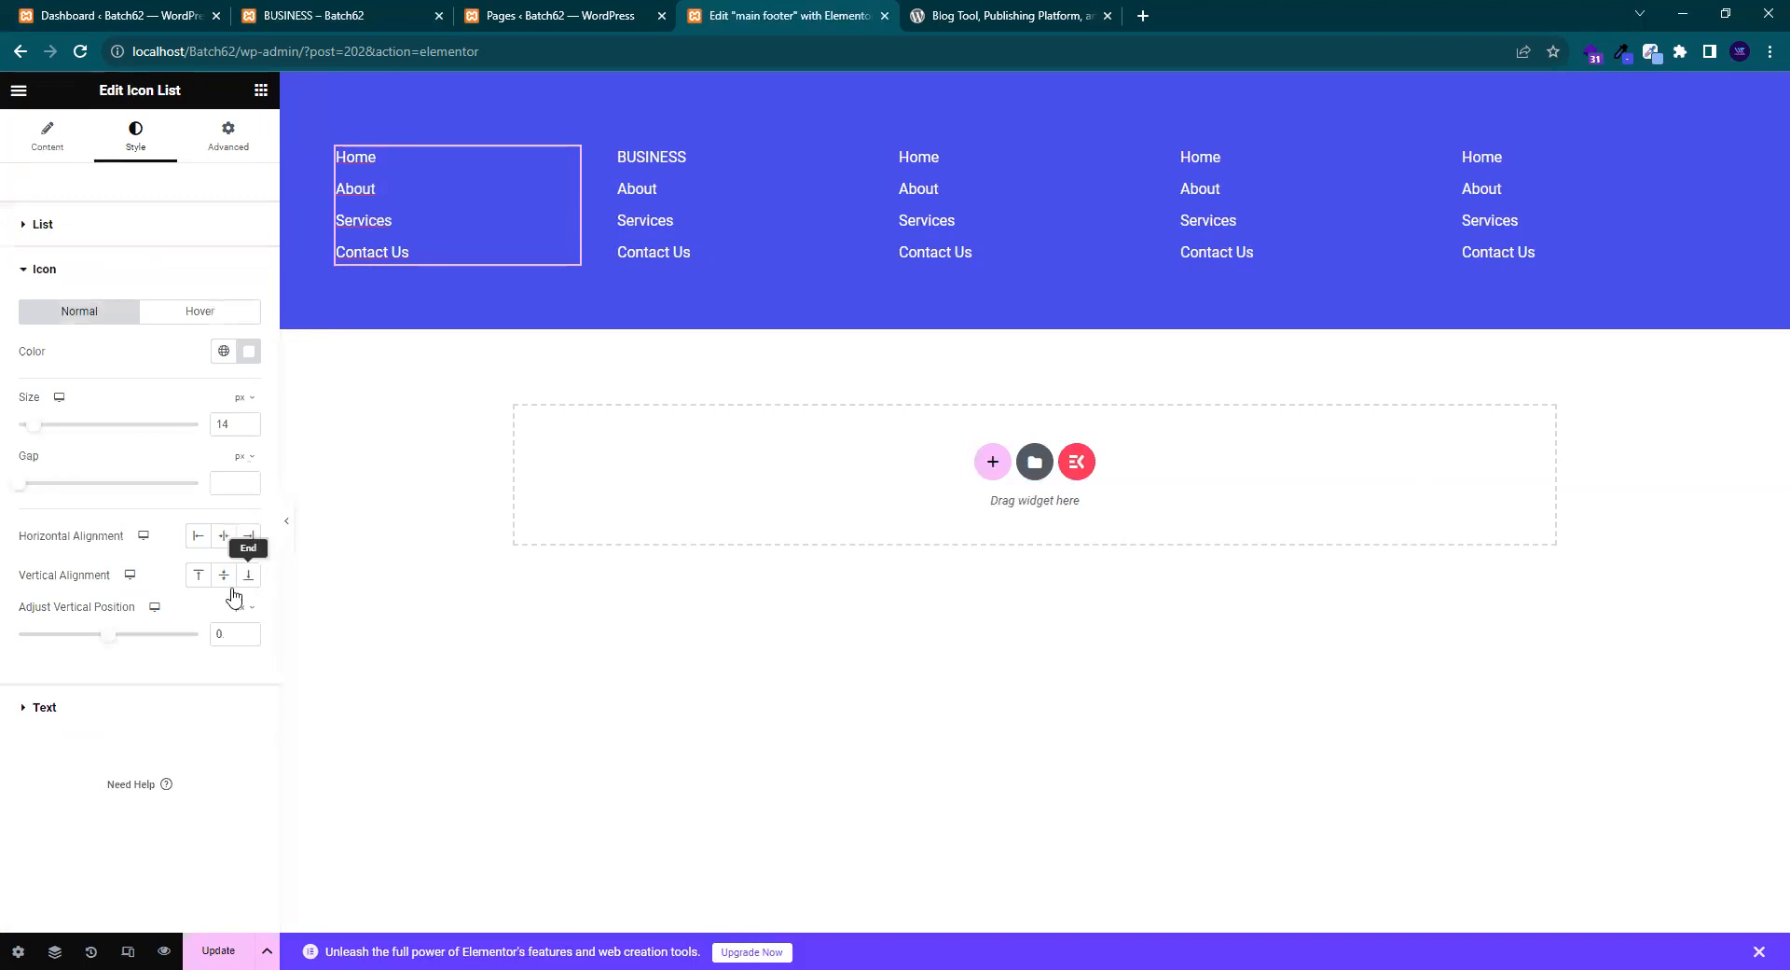
left_click(121, 710)
left_click(248, 357)
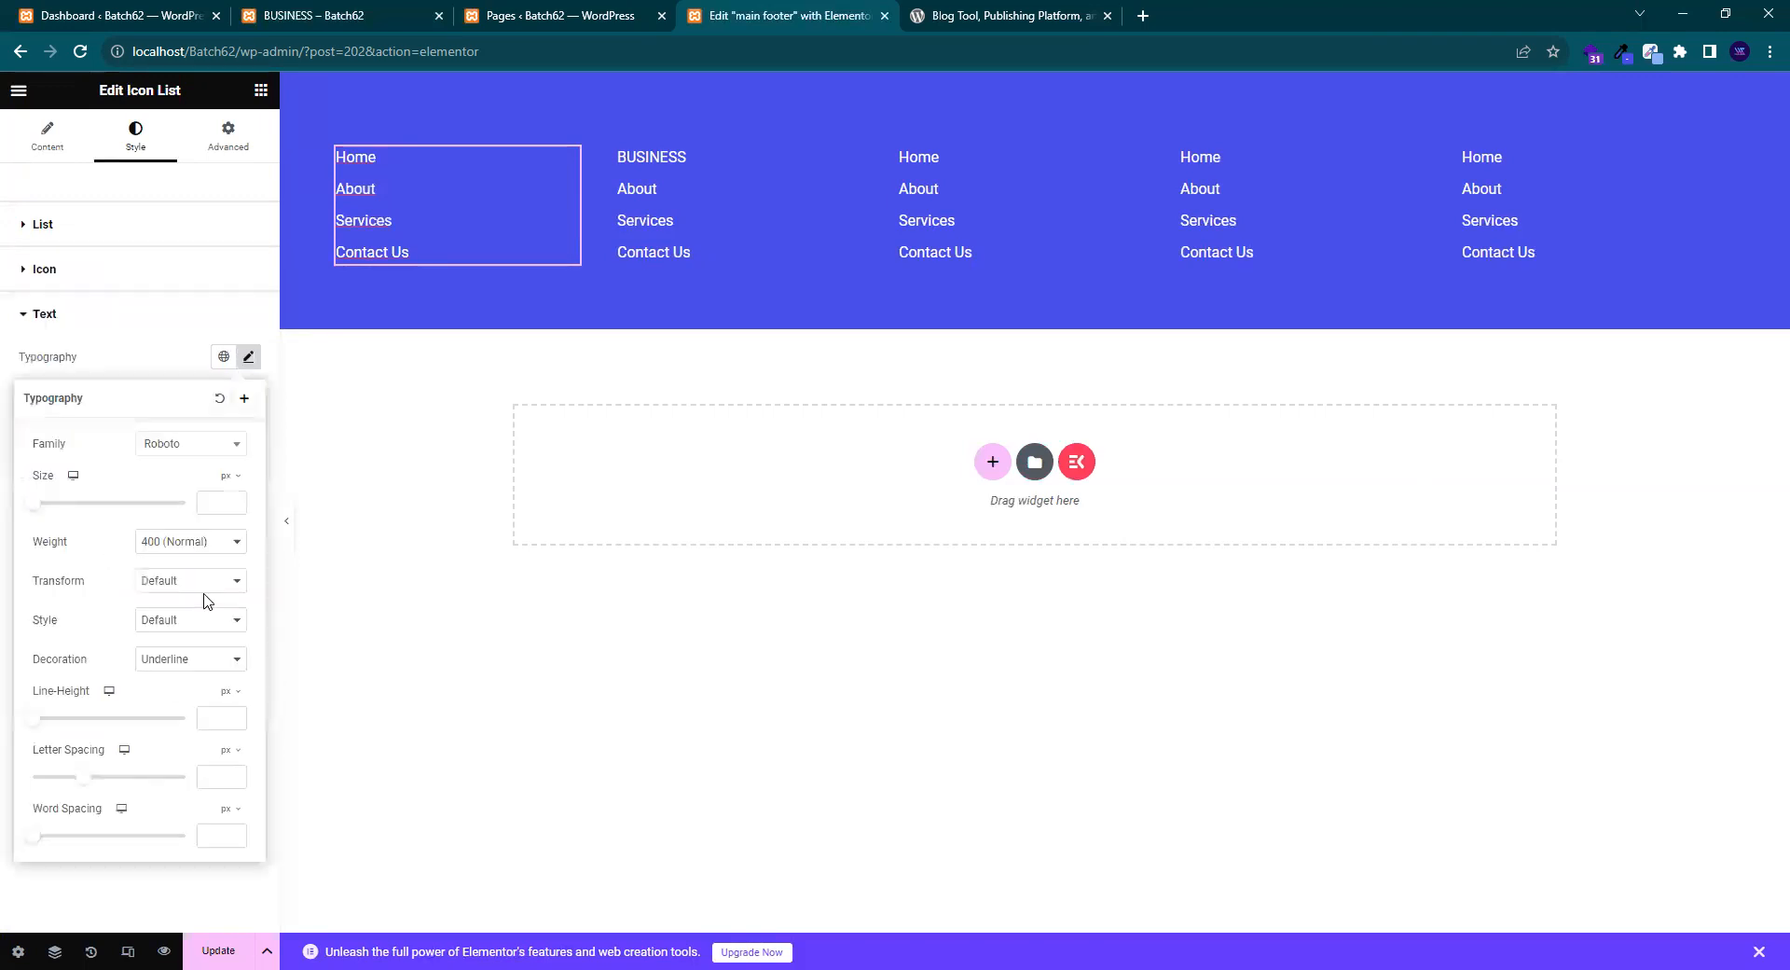
left_click(207, 660)
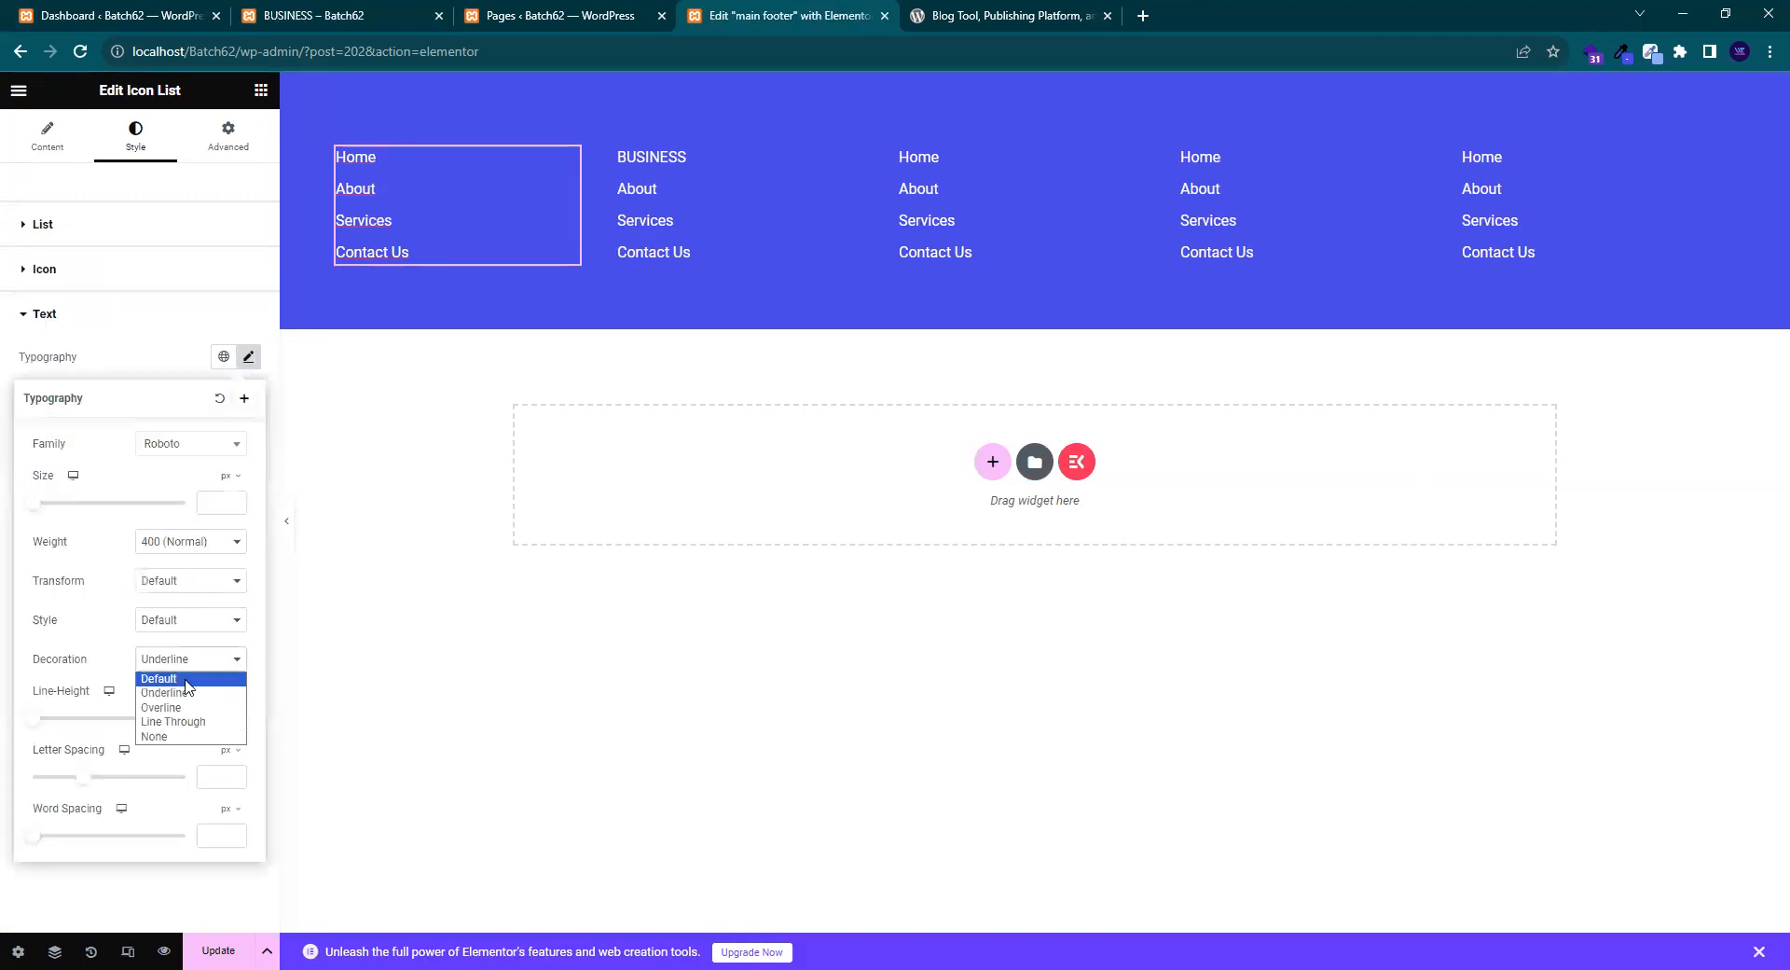
left_click(185, 679)
left_click(138, 317)
left_click(206, 950)
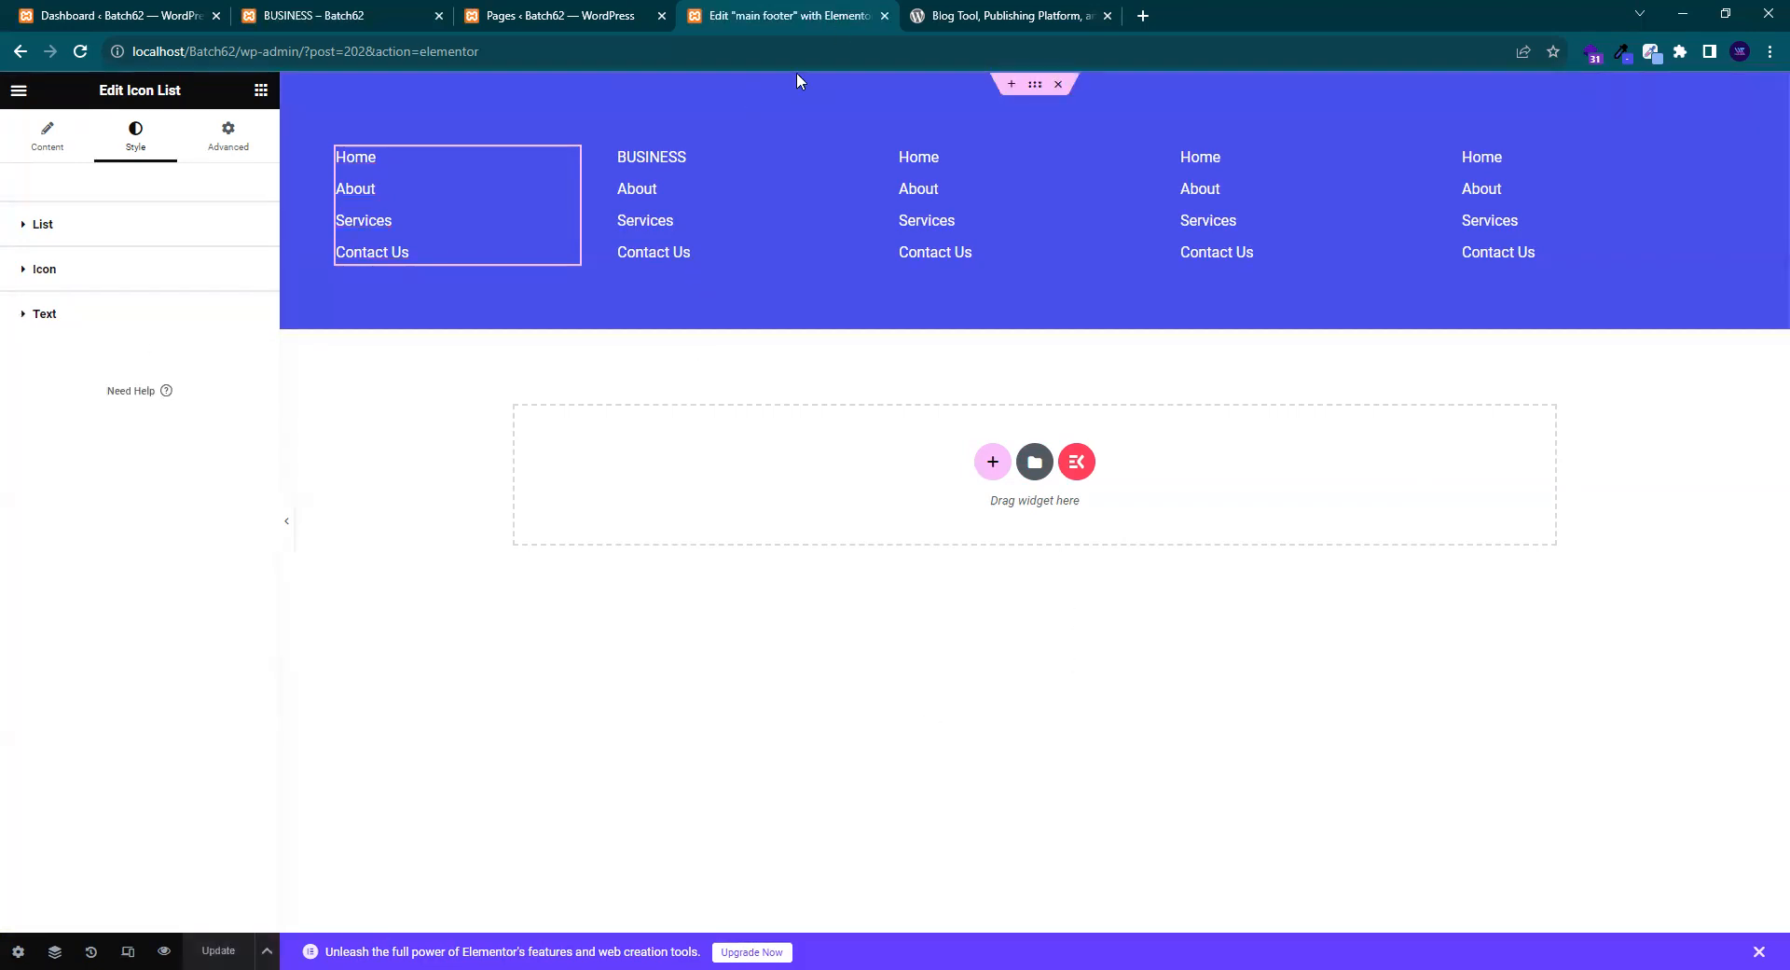
left_click(990, 11)
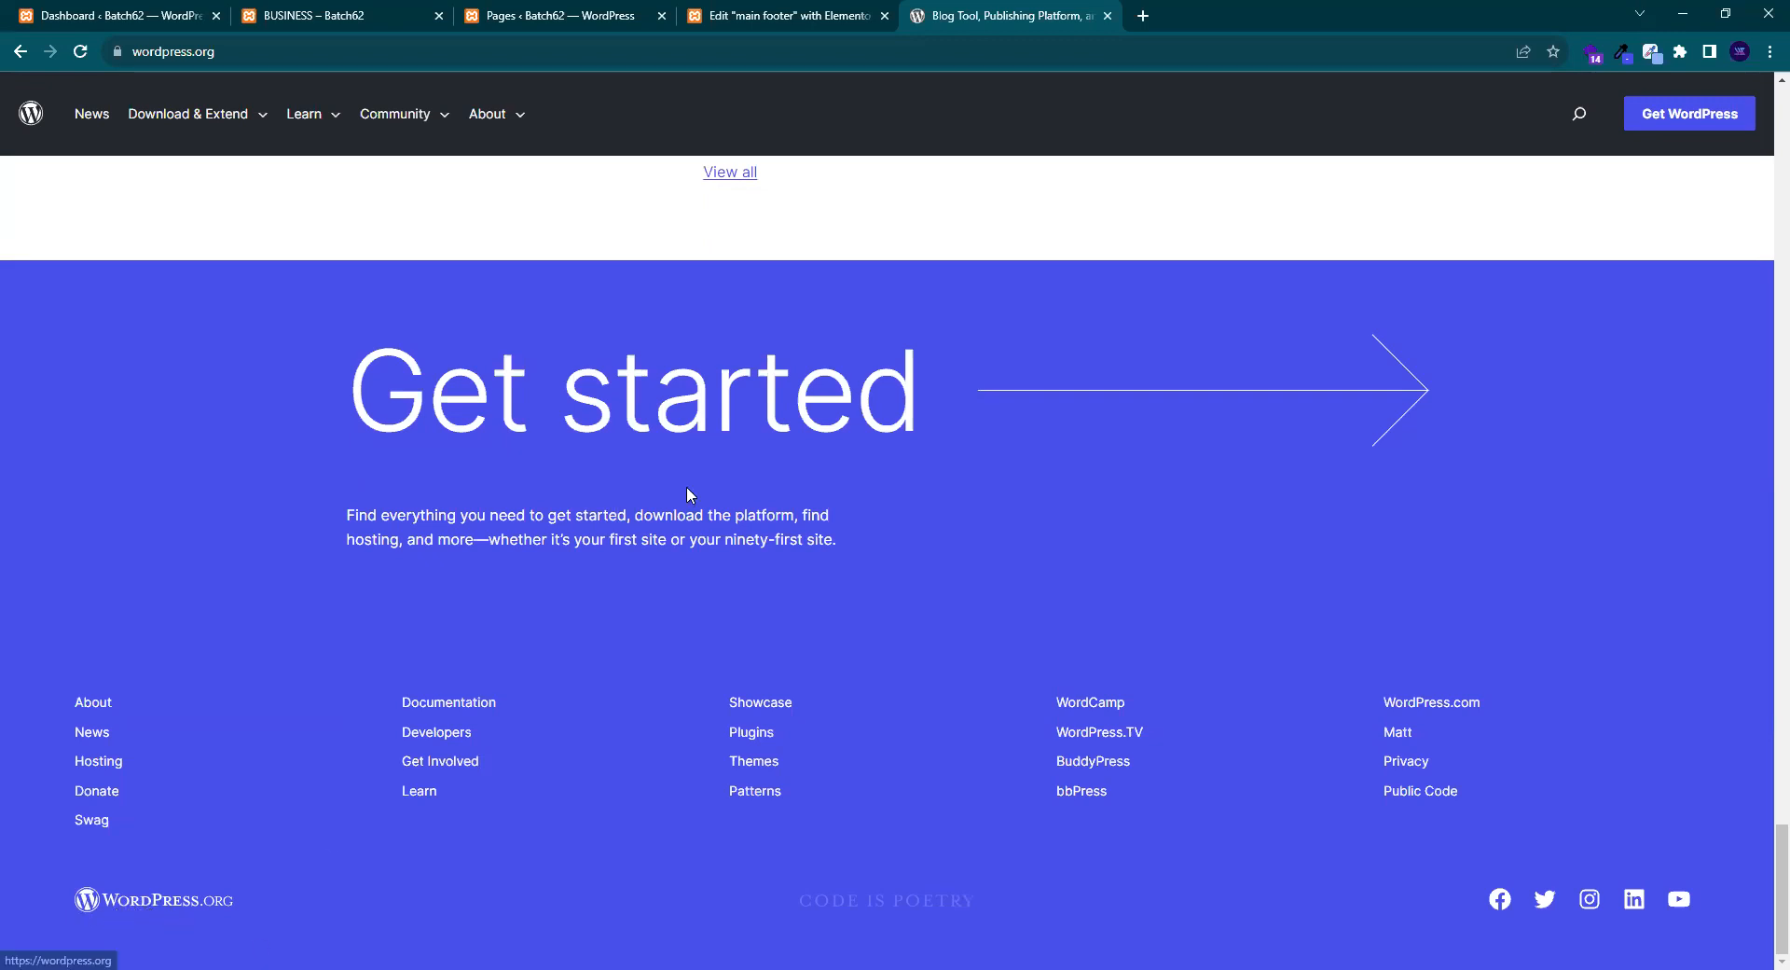
left_click(784, 9)
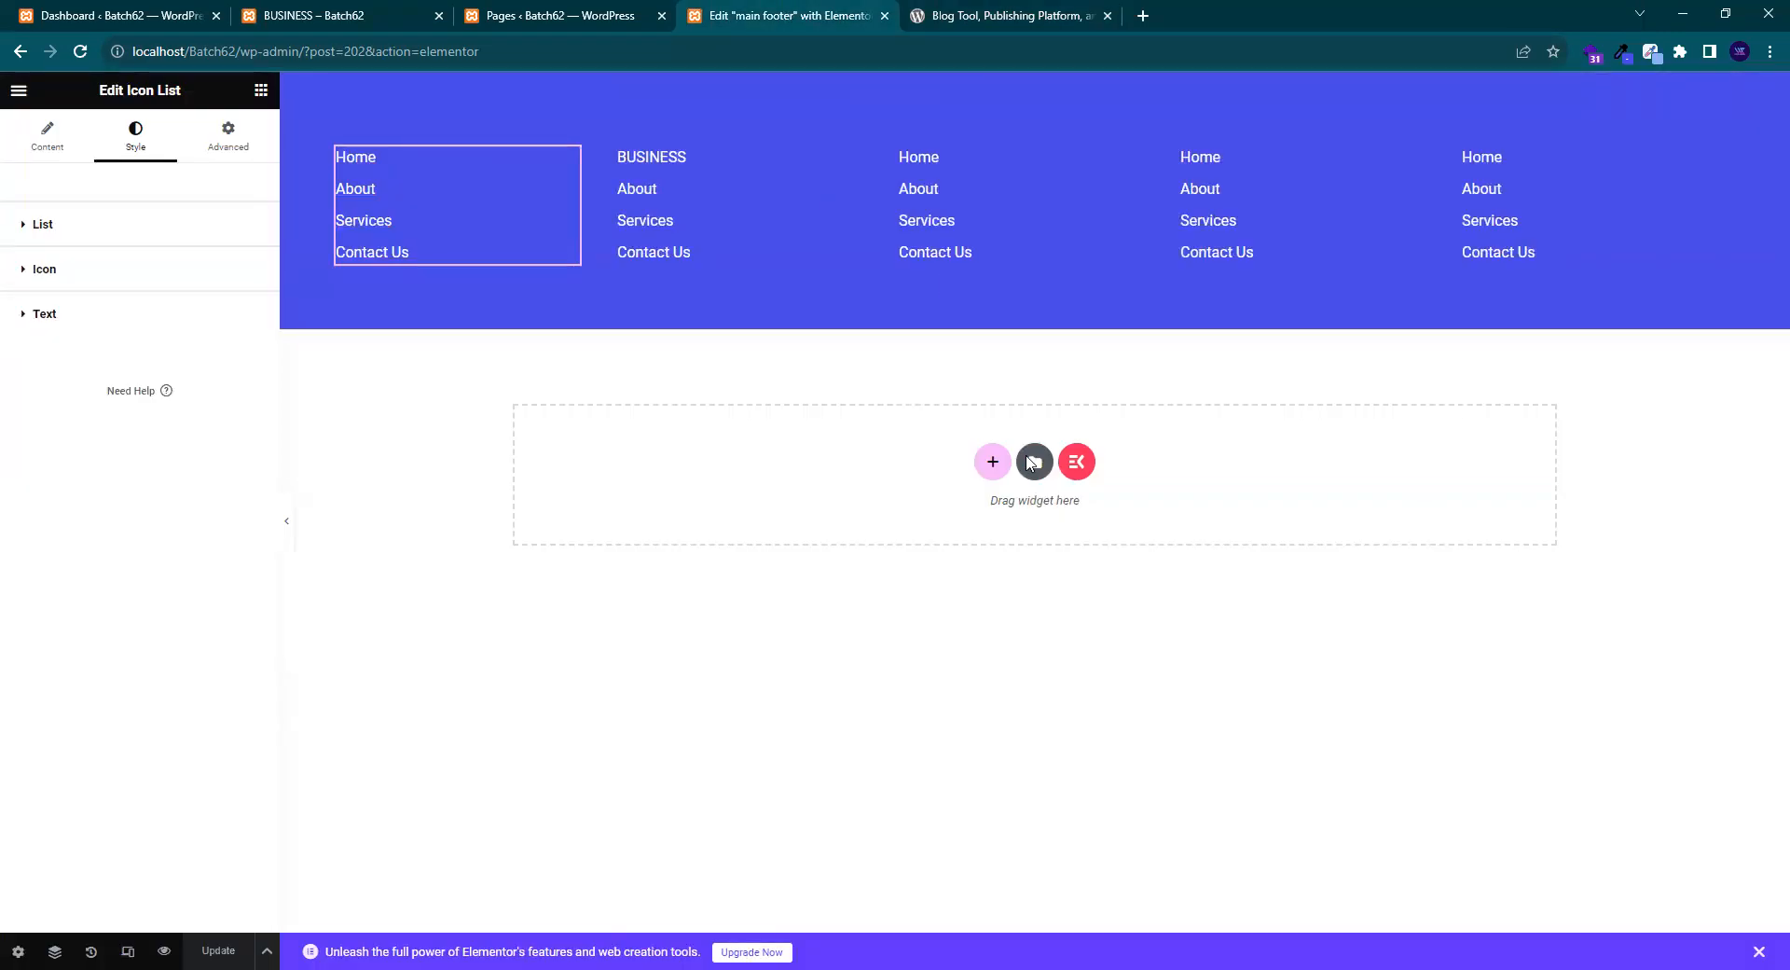
- Add a new row below the footer with Full Width content width
left_click(992, 460)
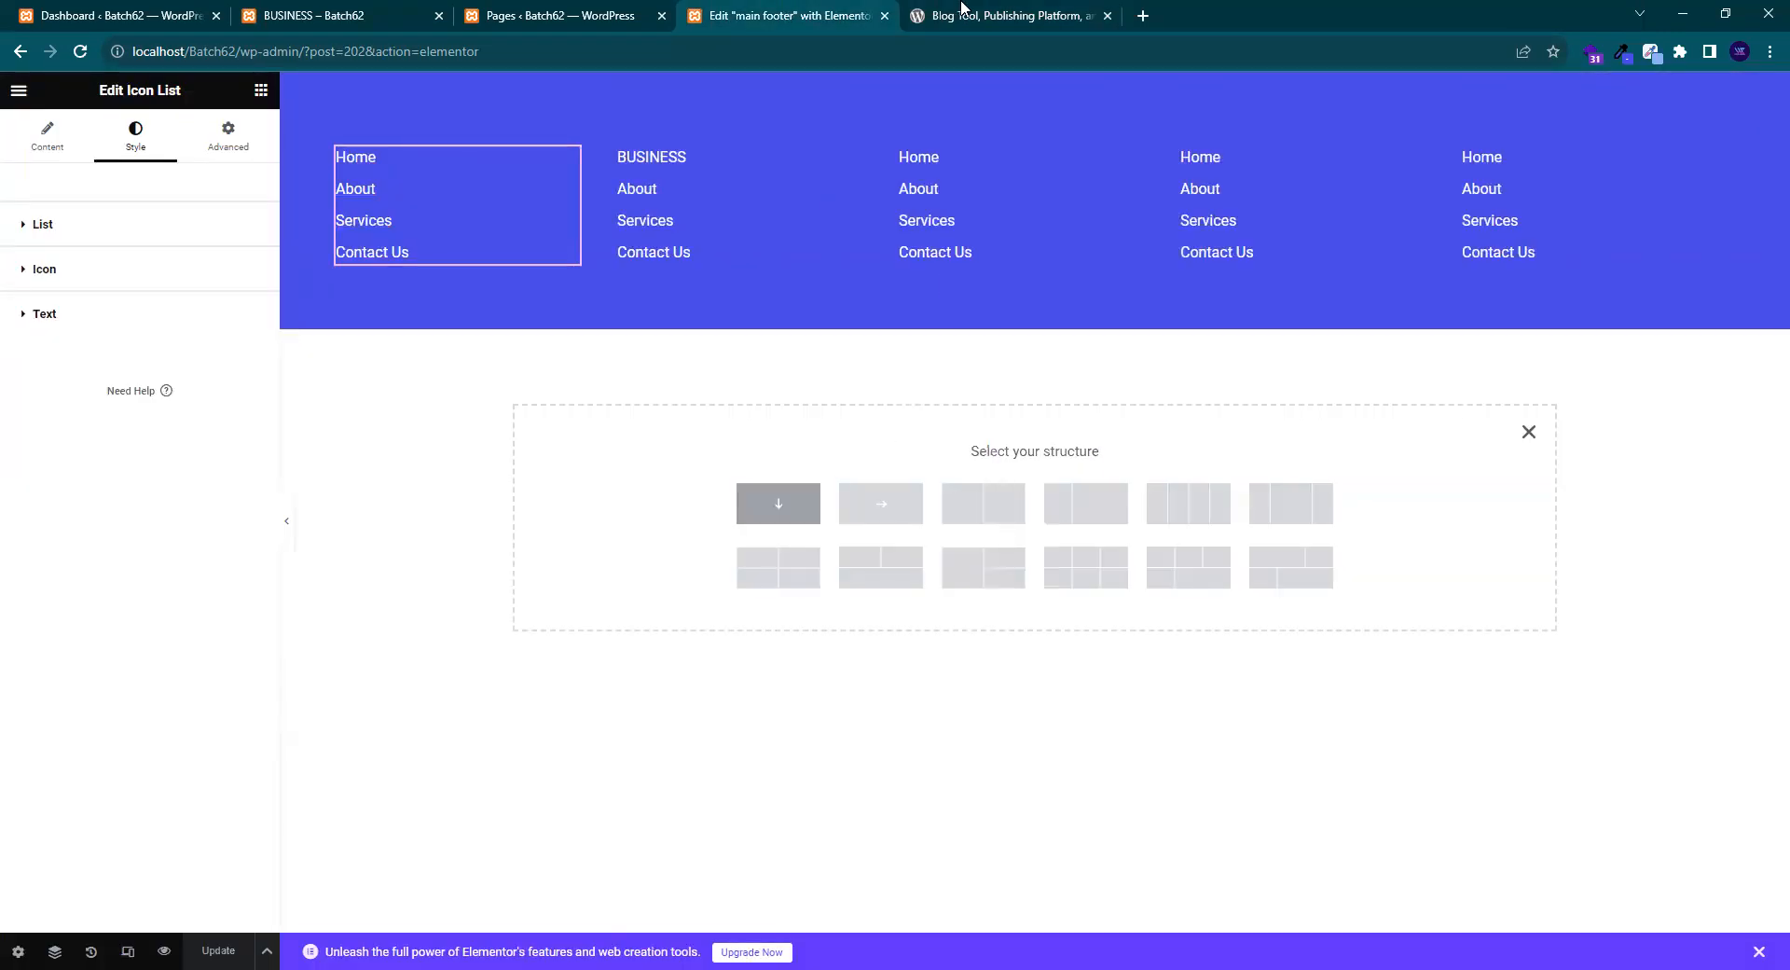
left_click(917, 15)
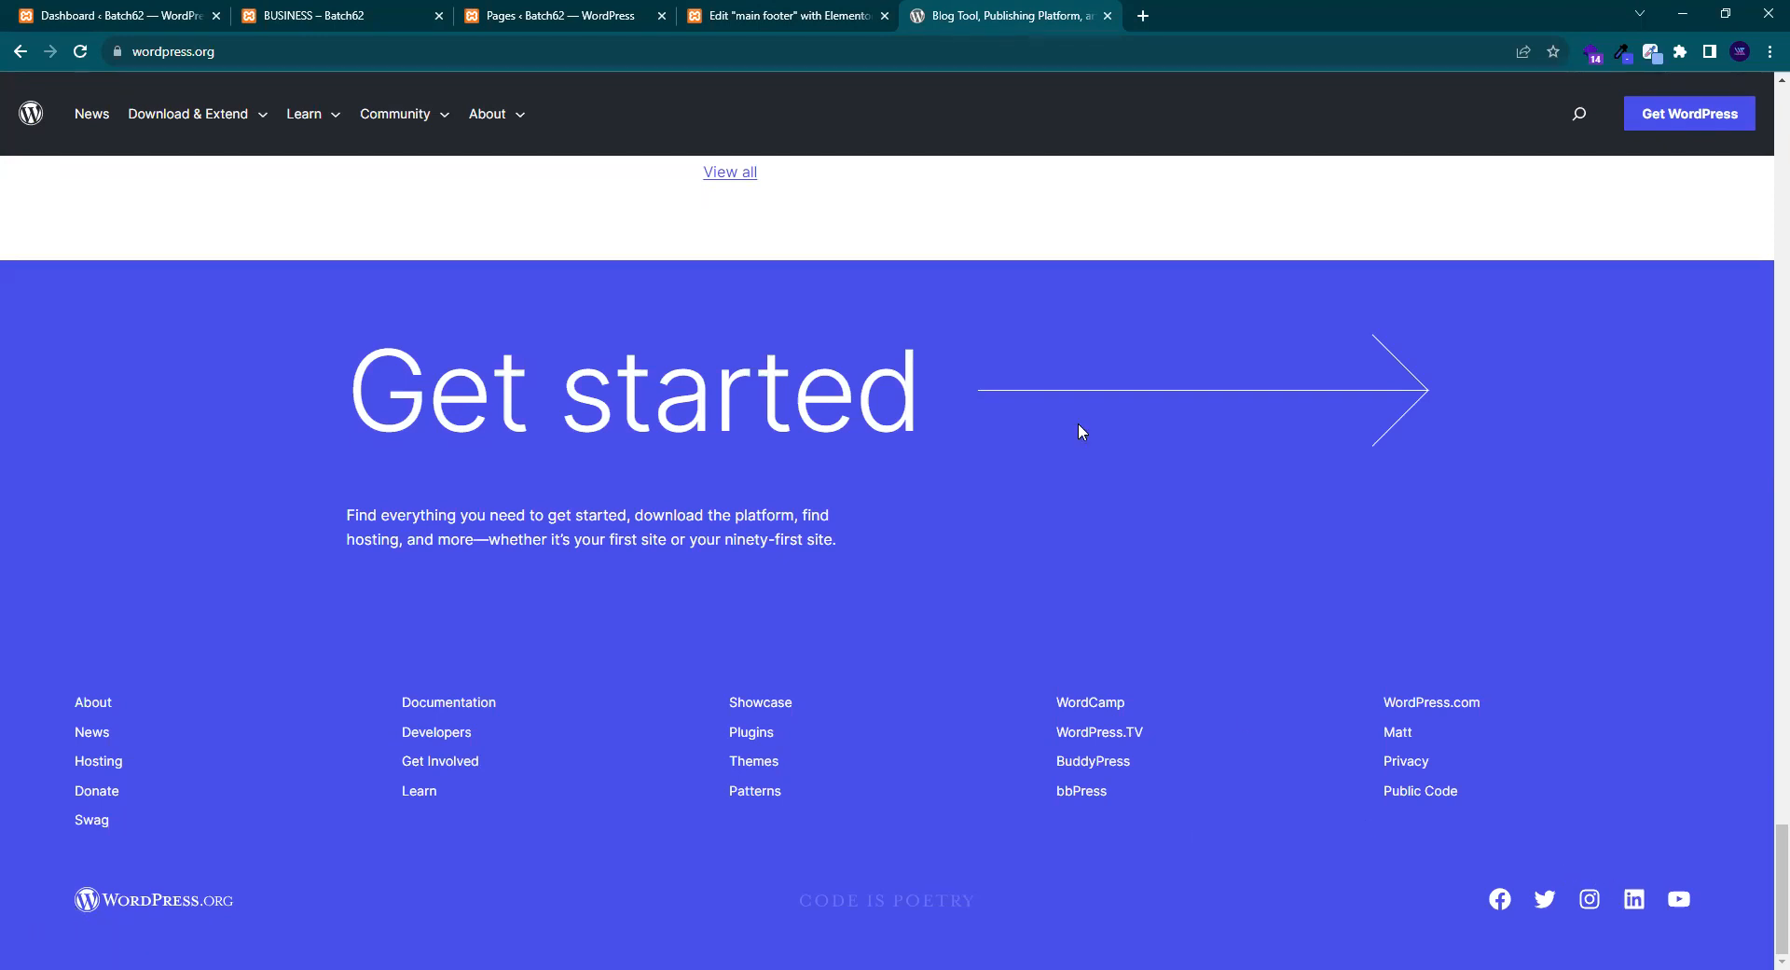
left_click(812, 13)
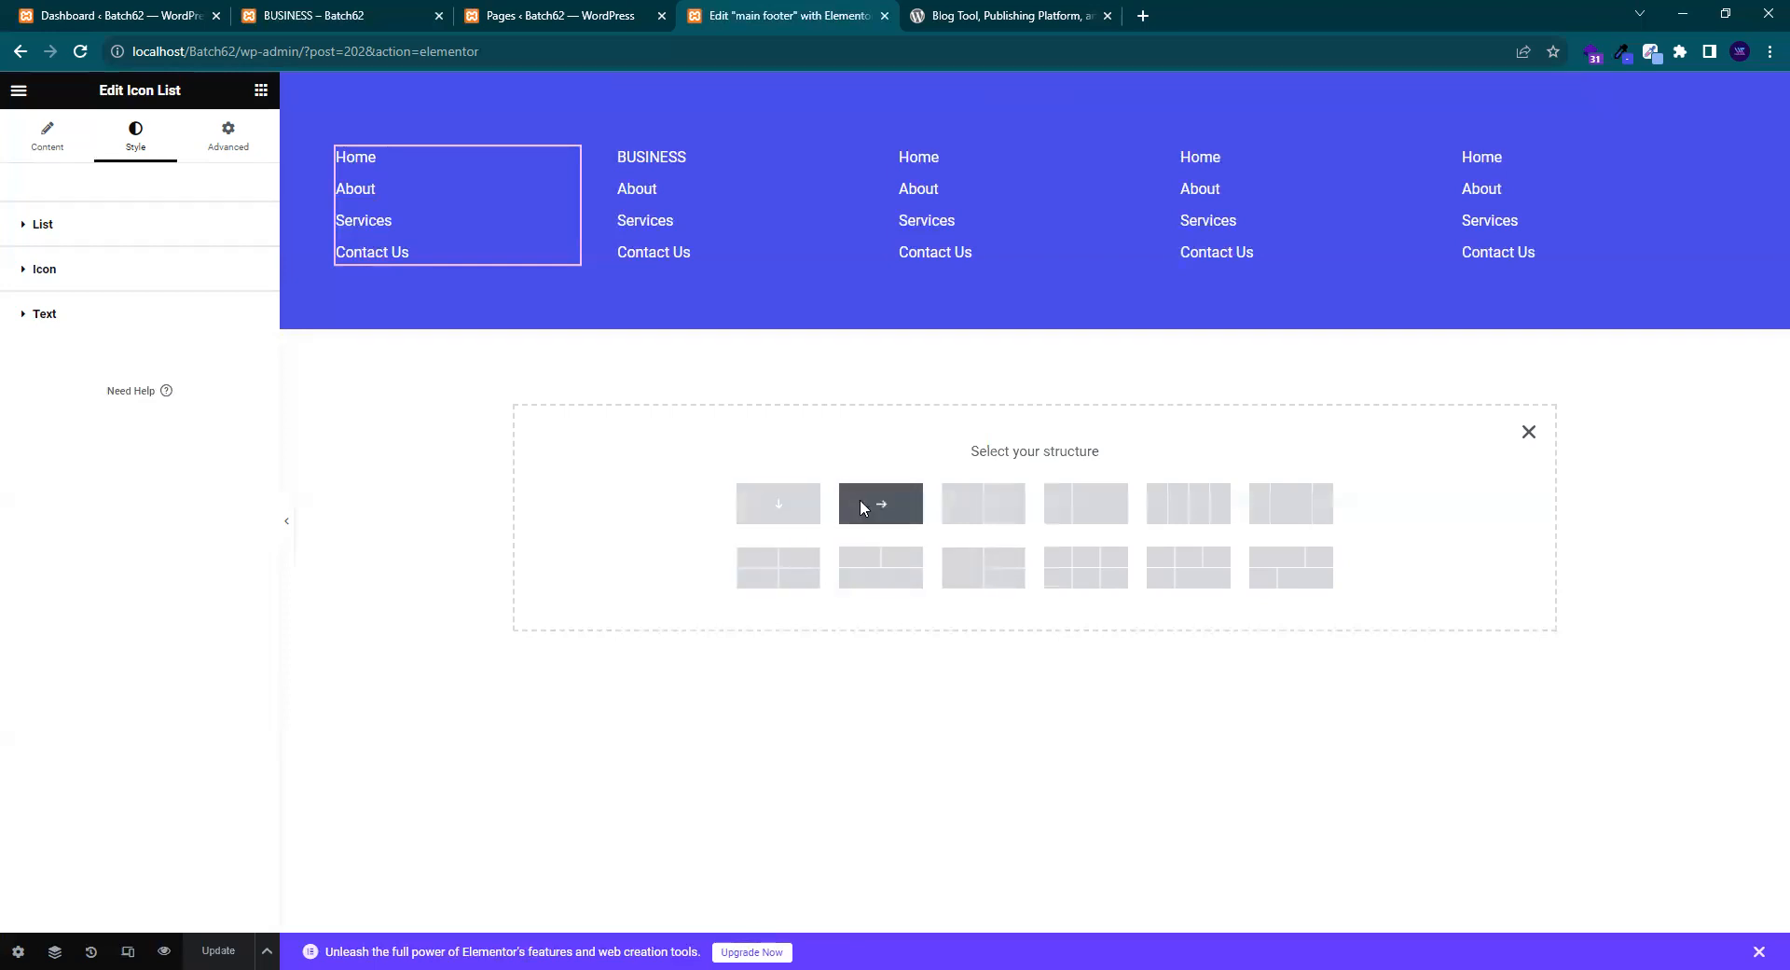
left_click(860, 504)
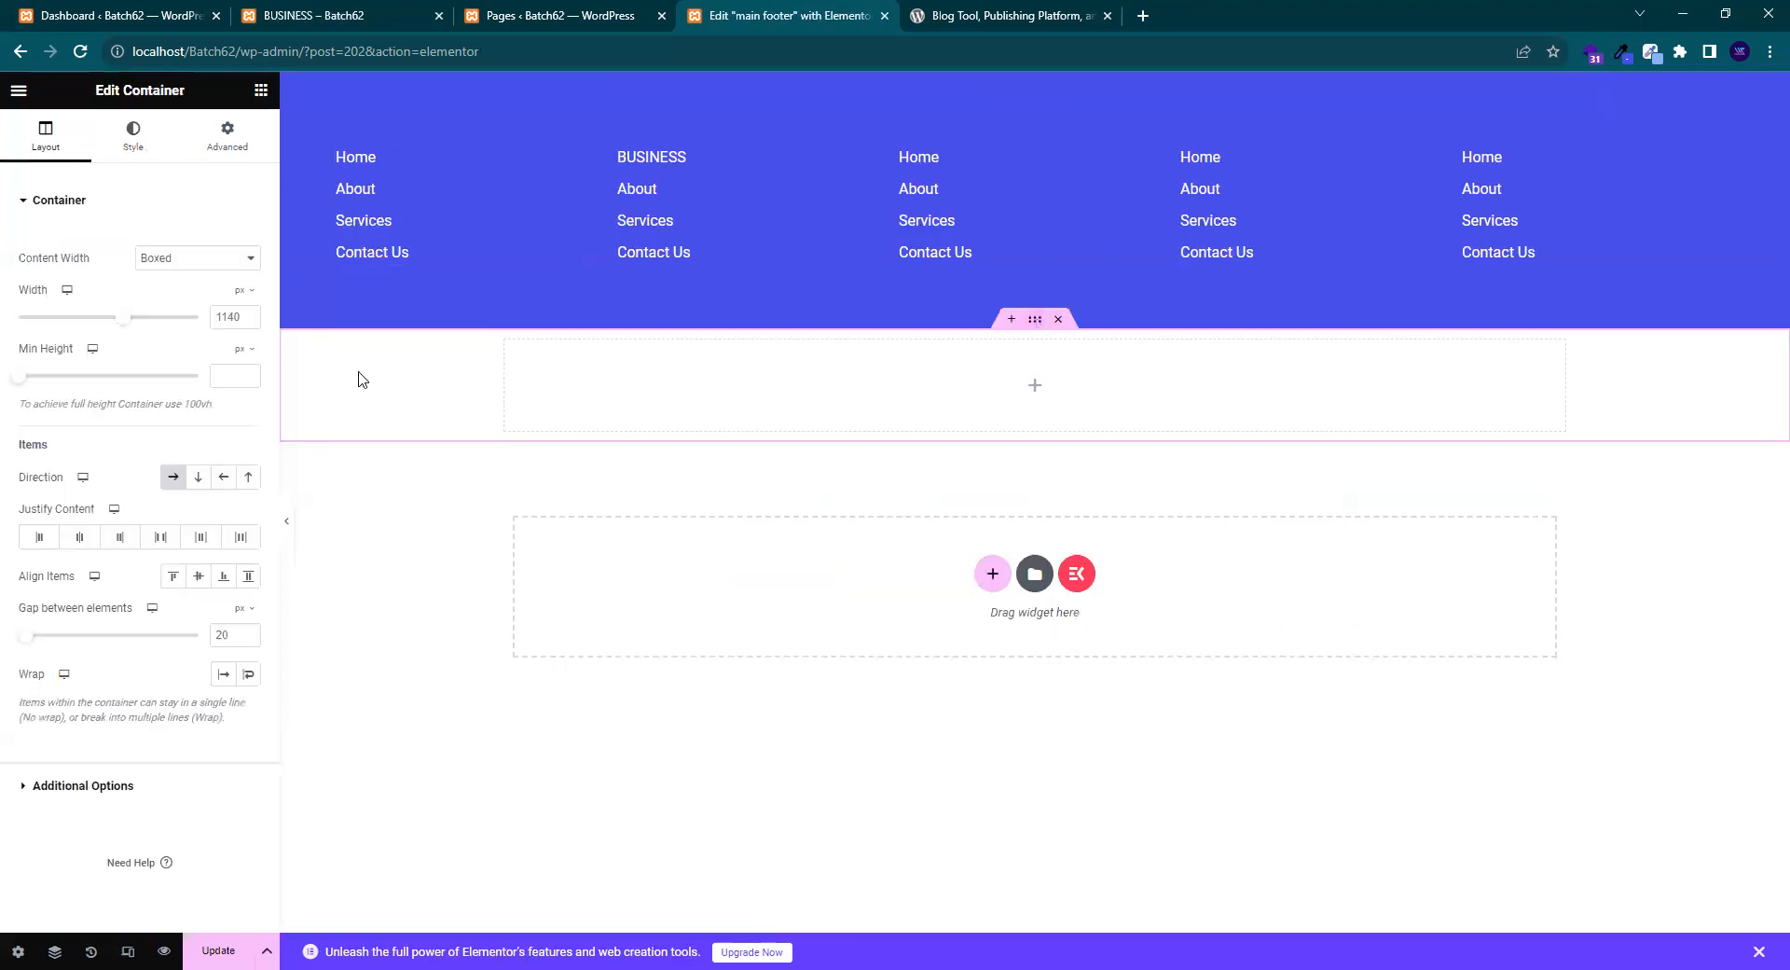
left_click(191, 261)
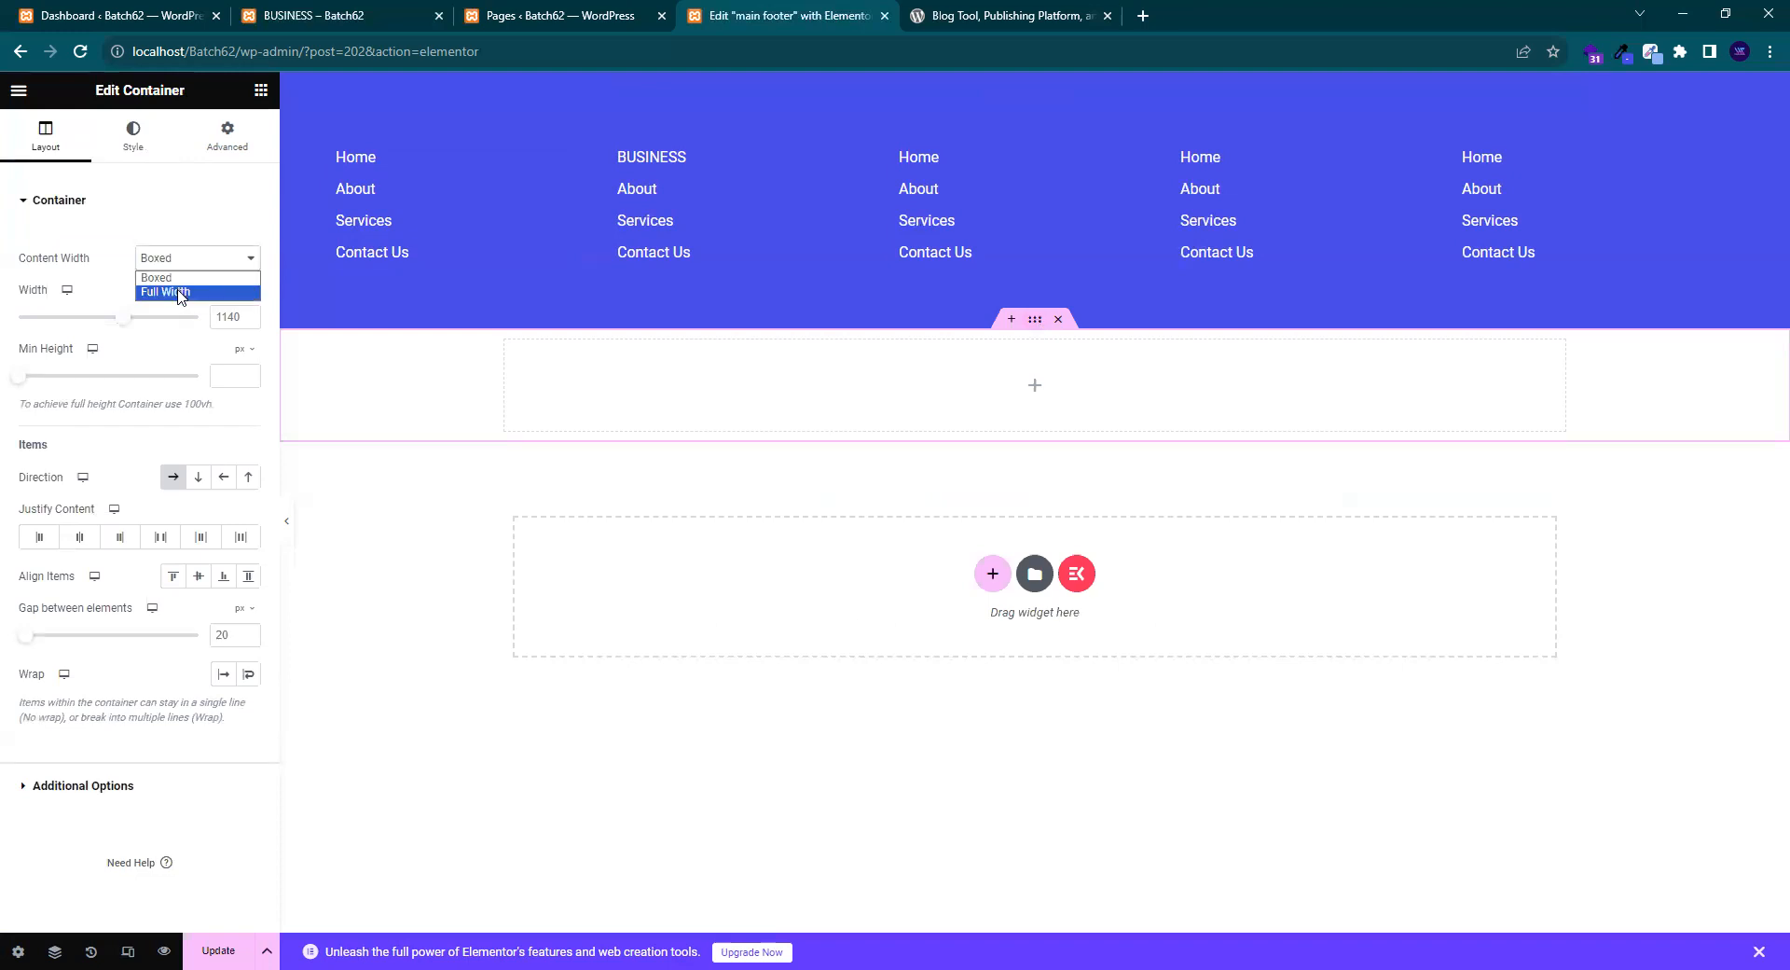
left_click(183, 291)
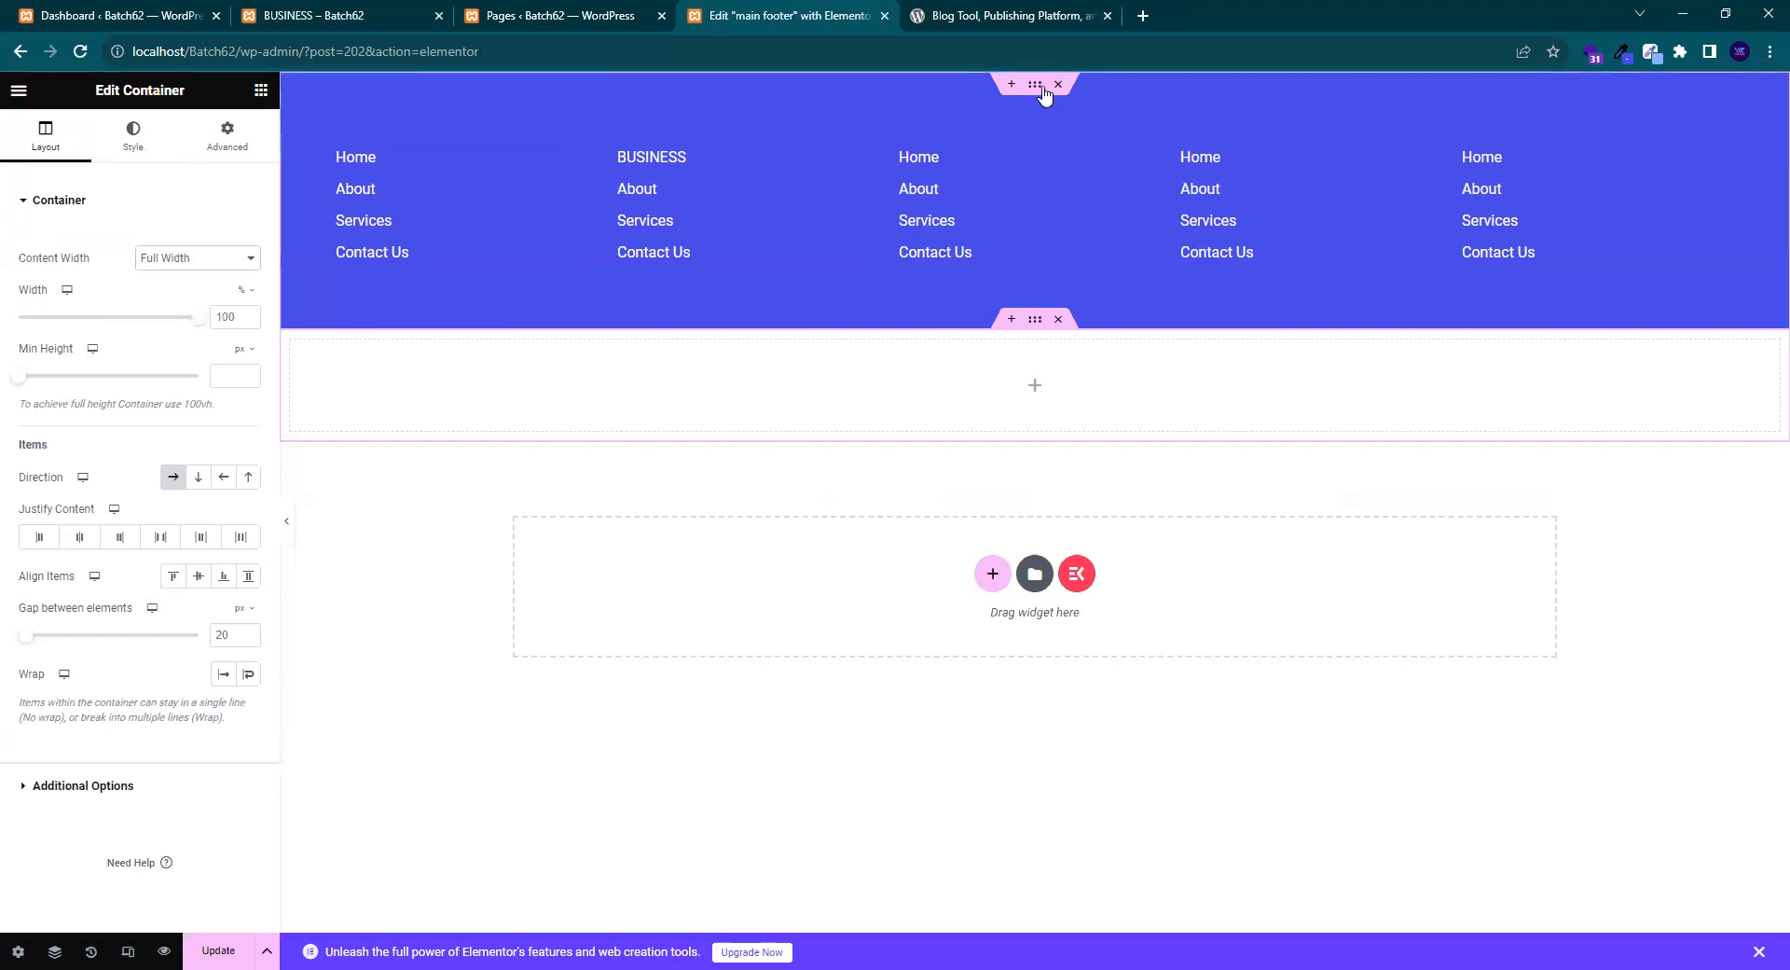
- Copy the footer's blue hex colour and apply it as the new row's background
left_click(201, 149)
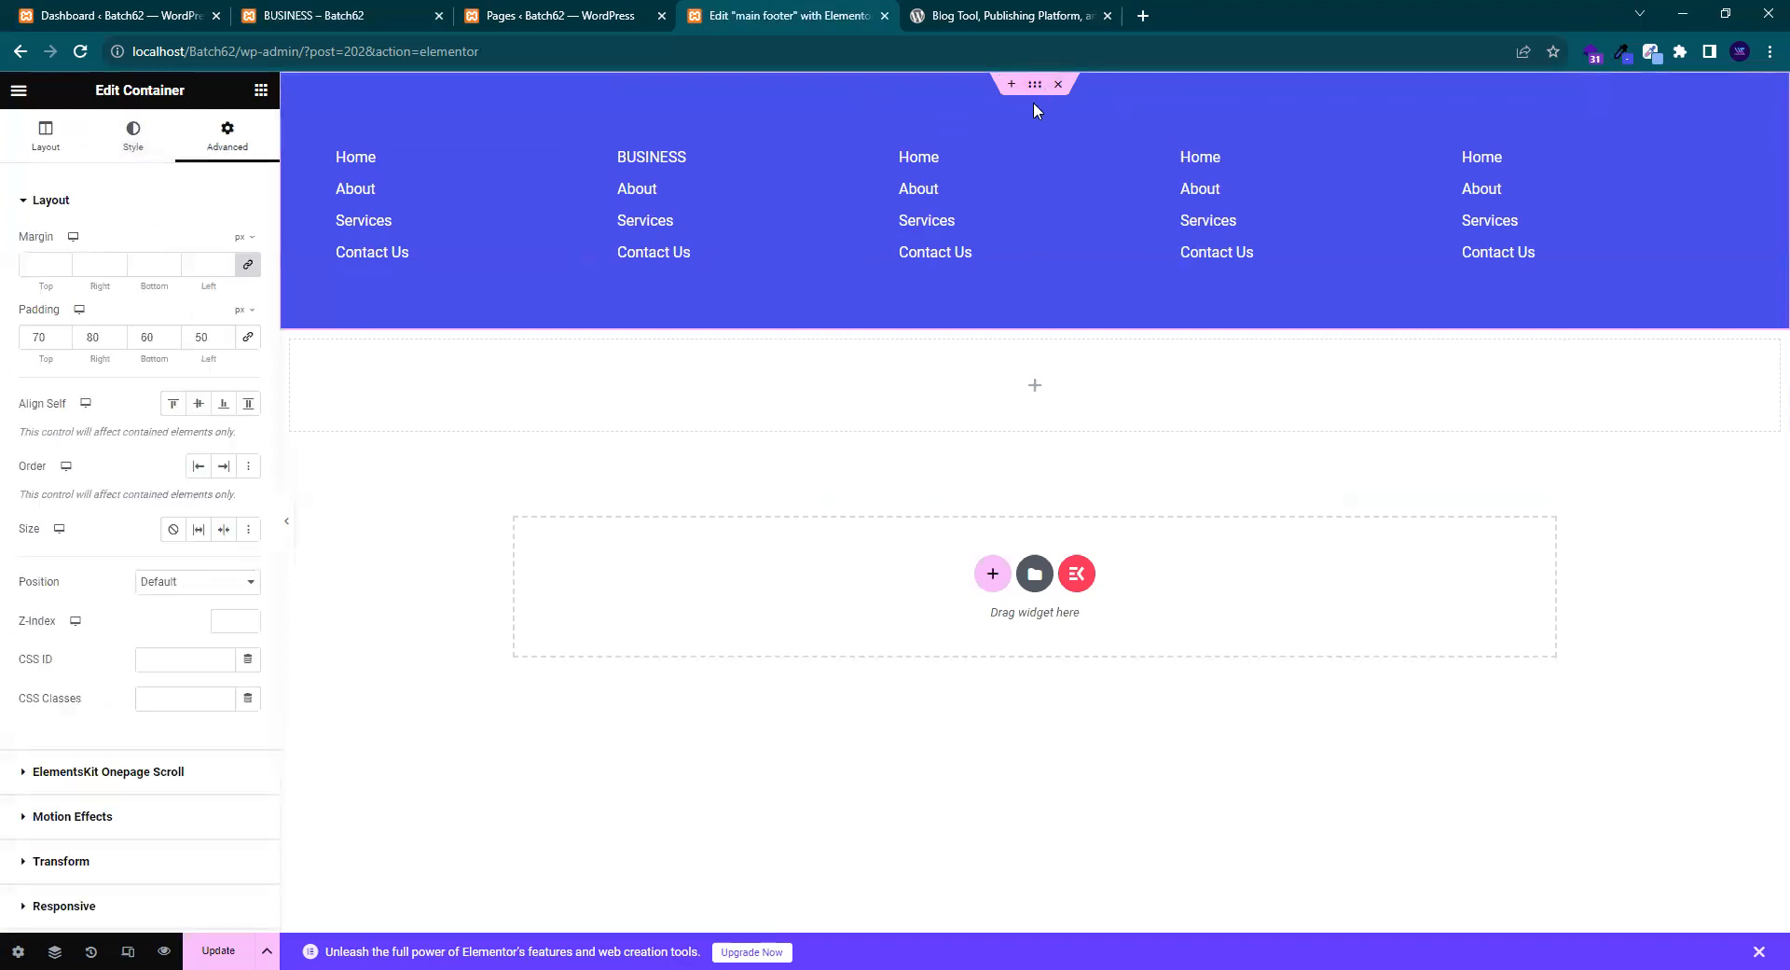
left_click(132, 142)
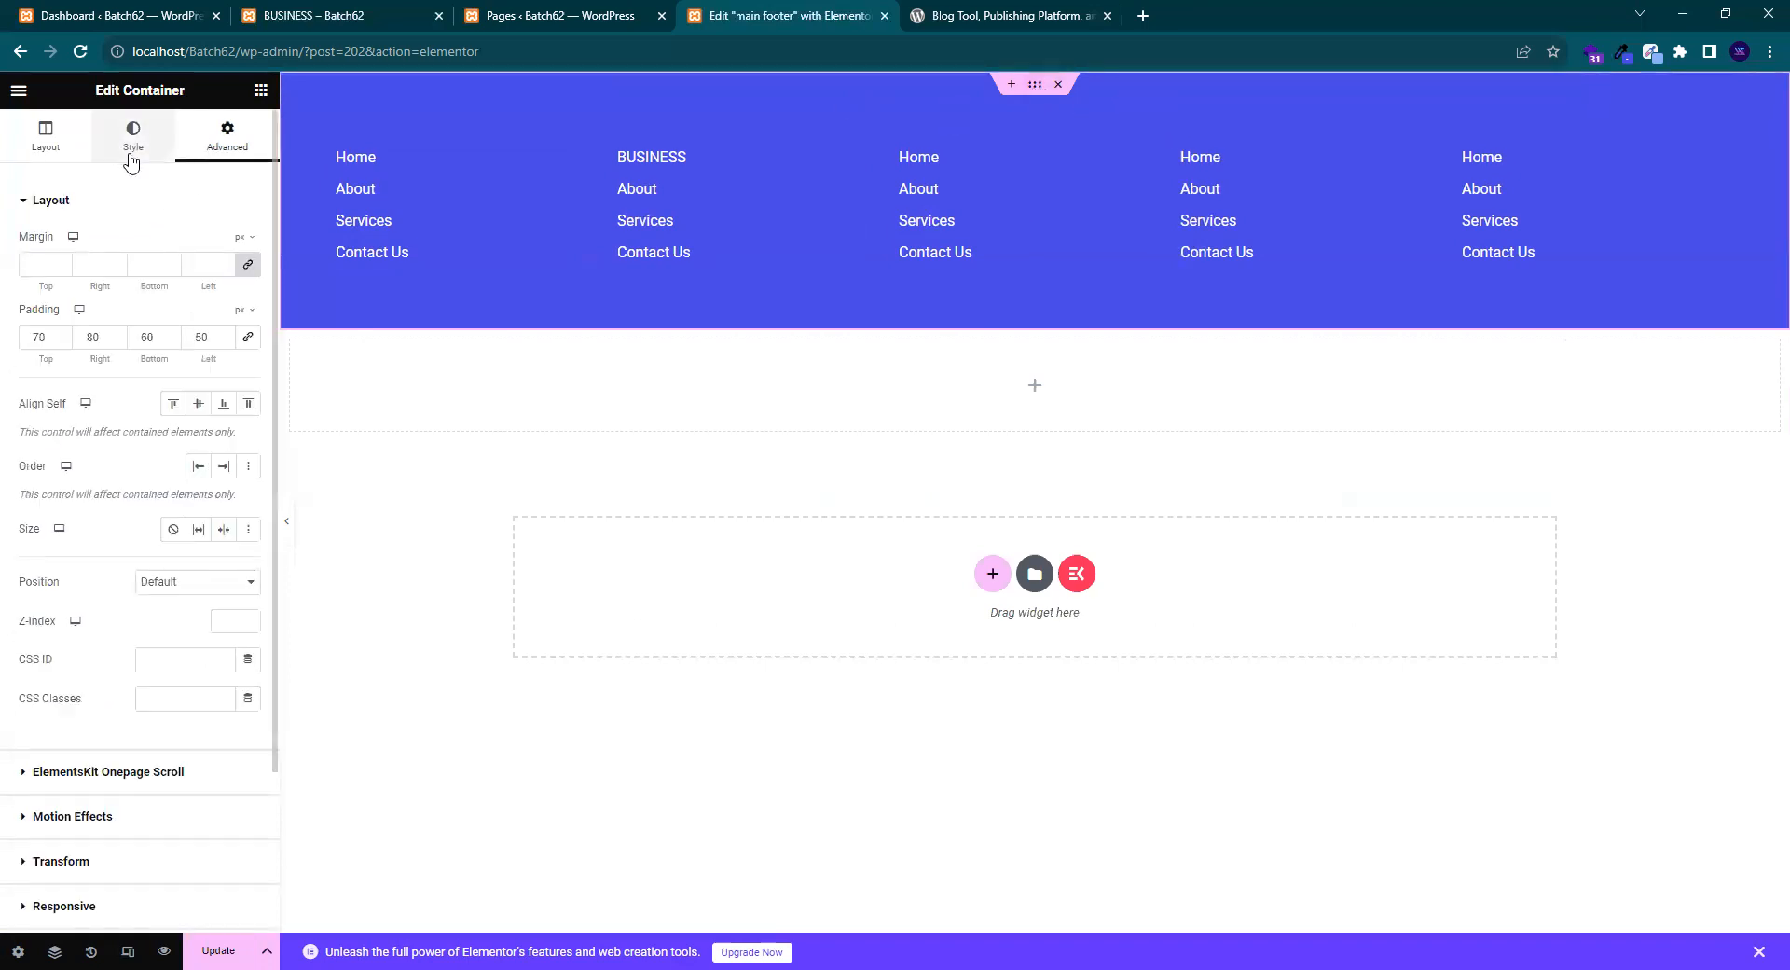
left_click(249, 322)
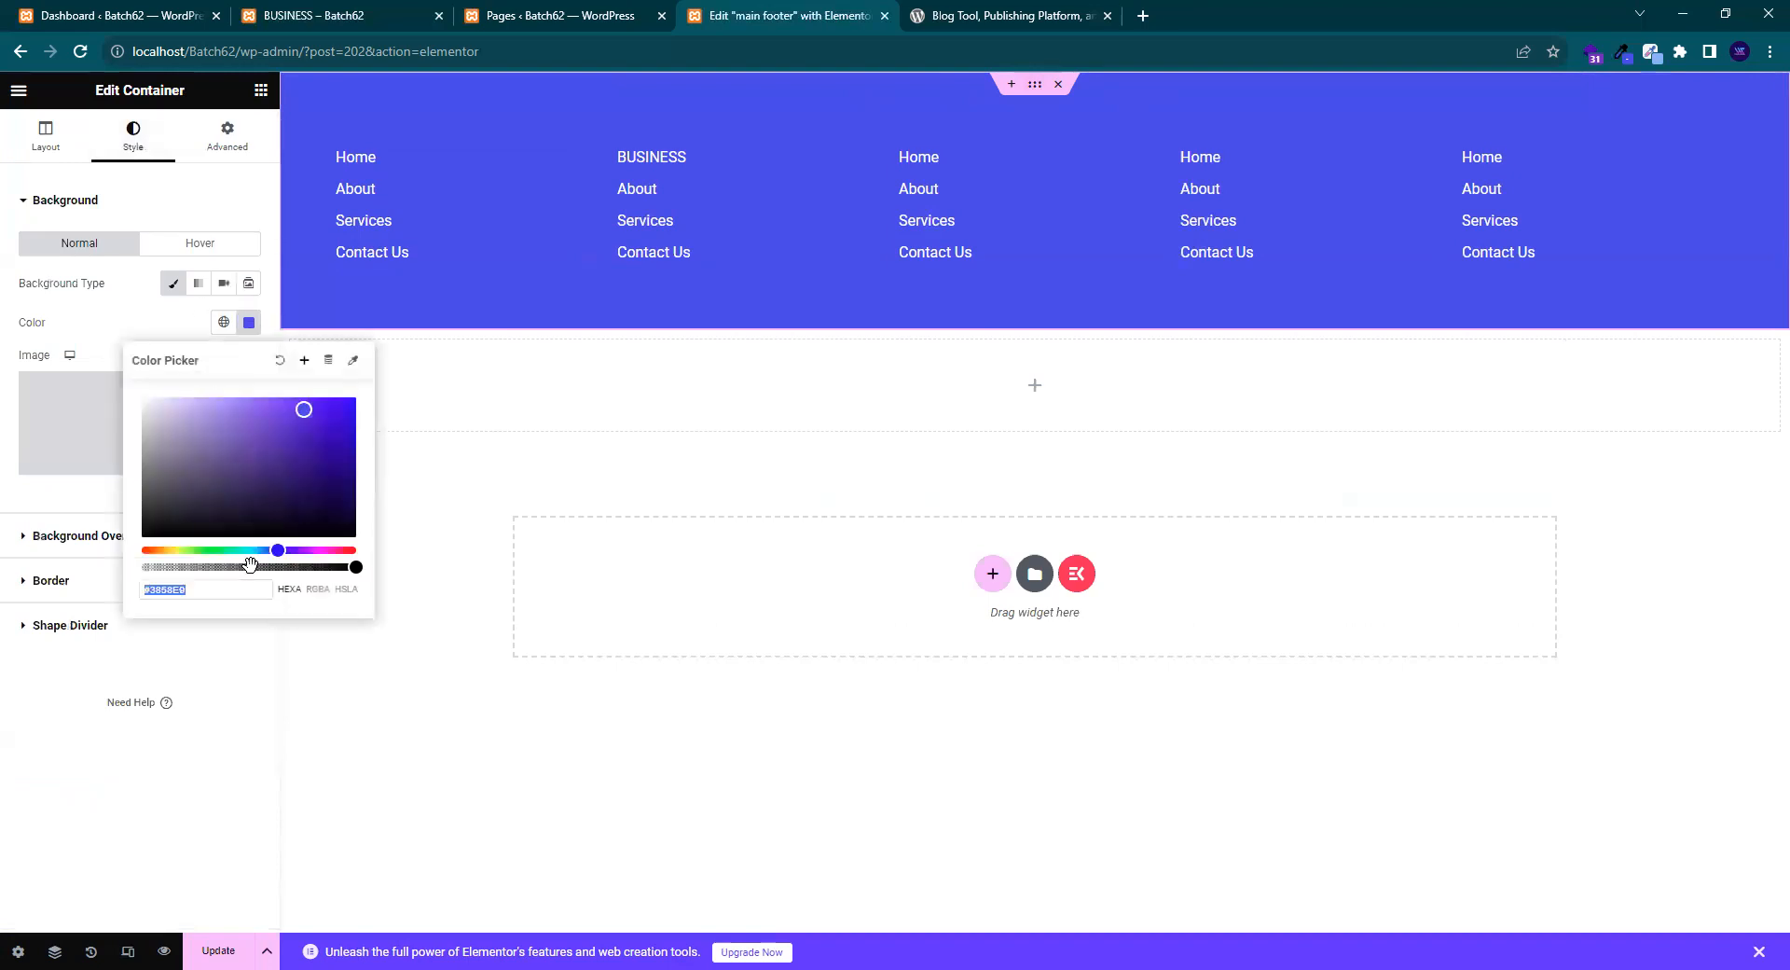
left_click(129, 333)
left_click(1035, 319)
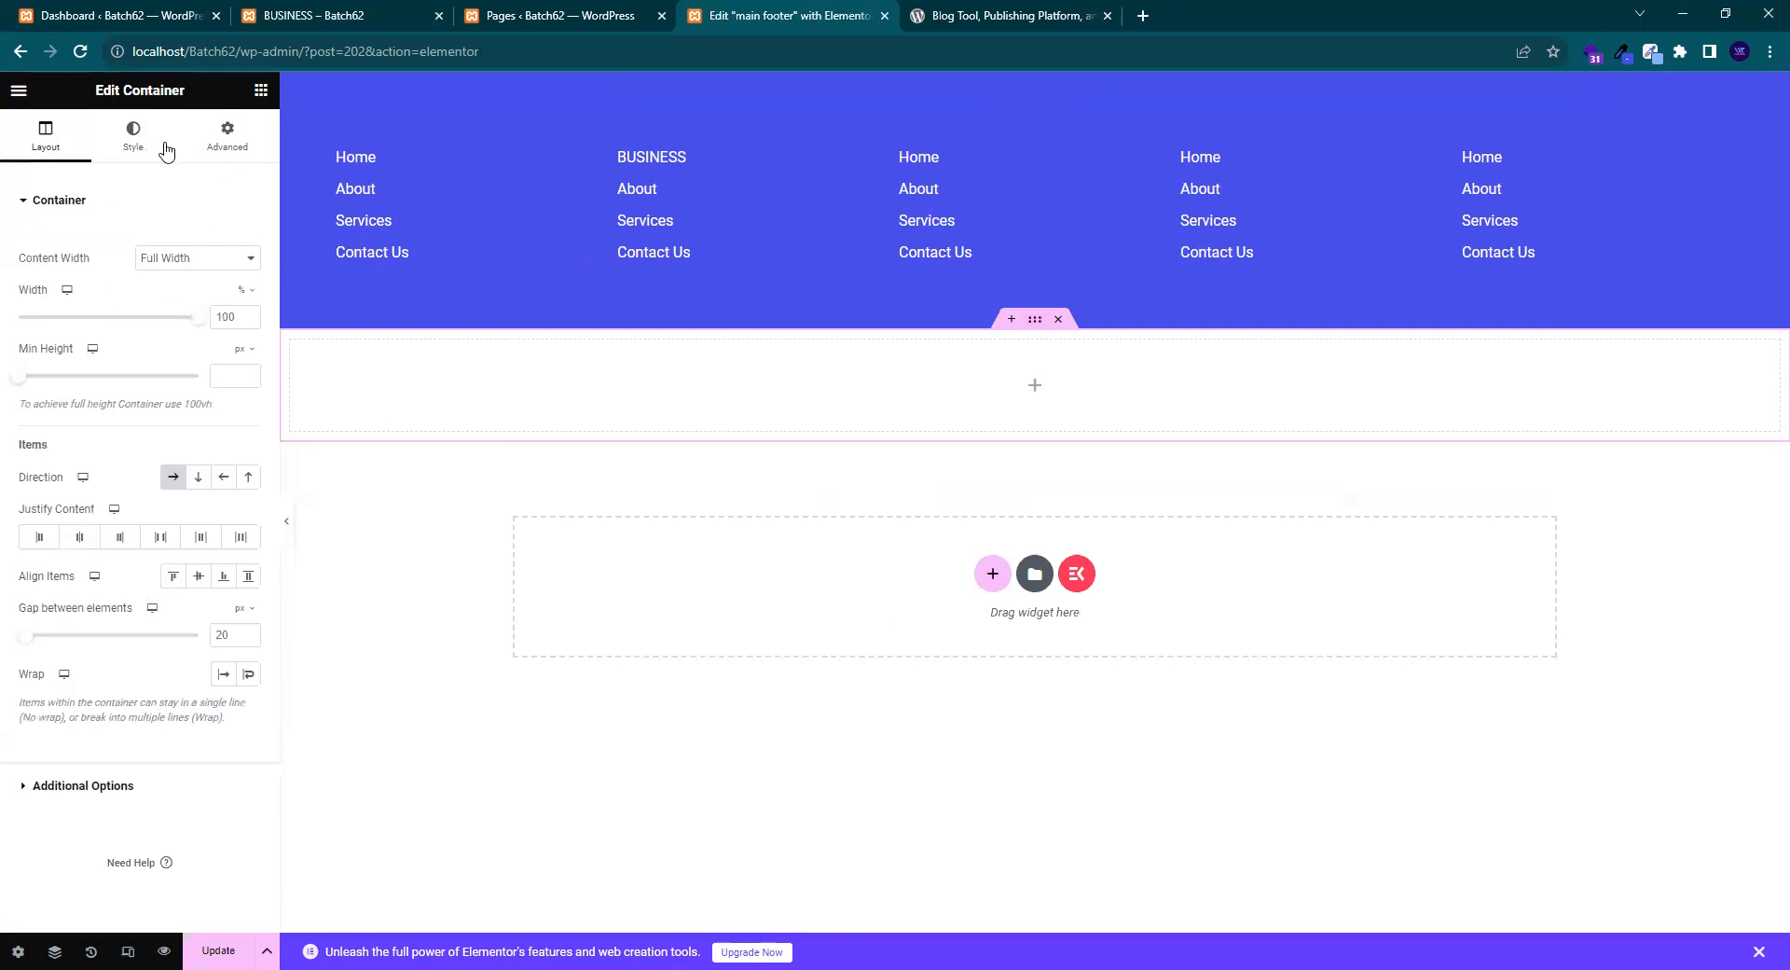
left_click(133, 142)
left_click(174, 284)
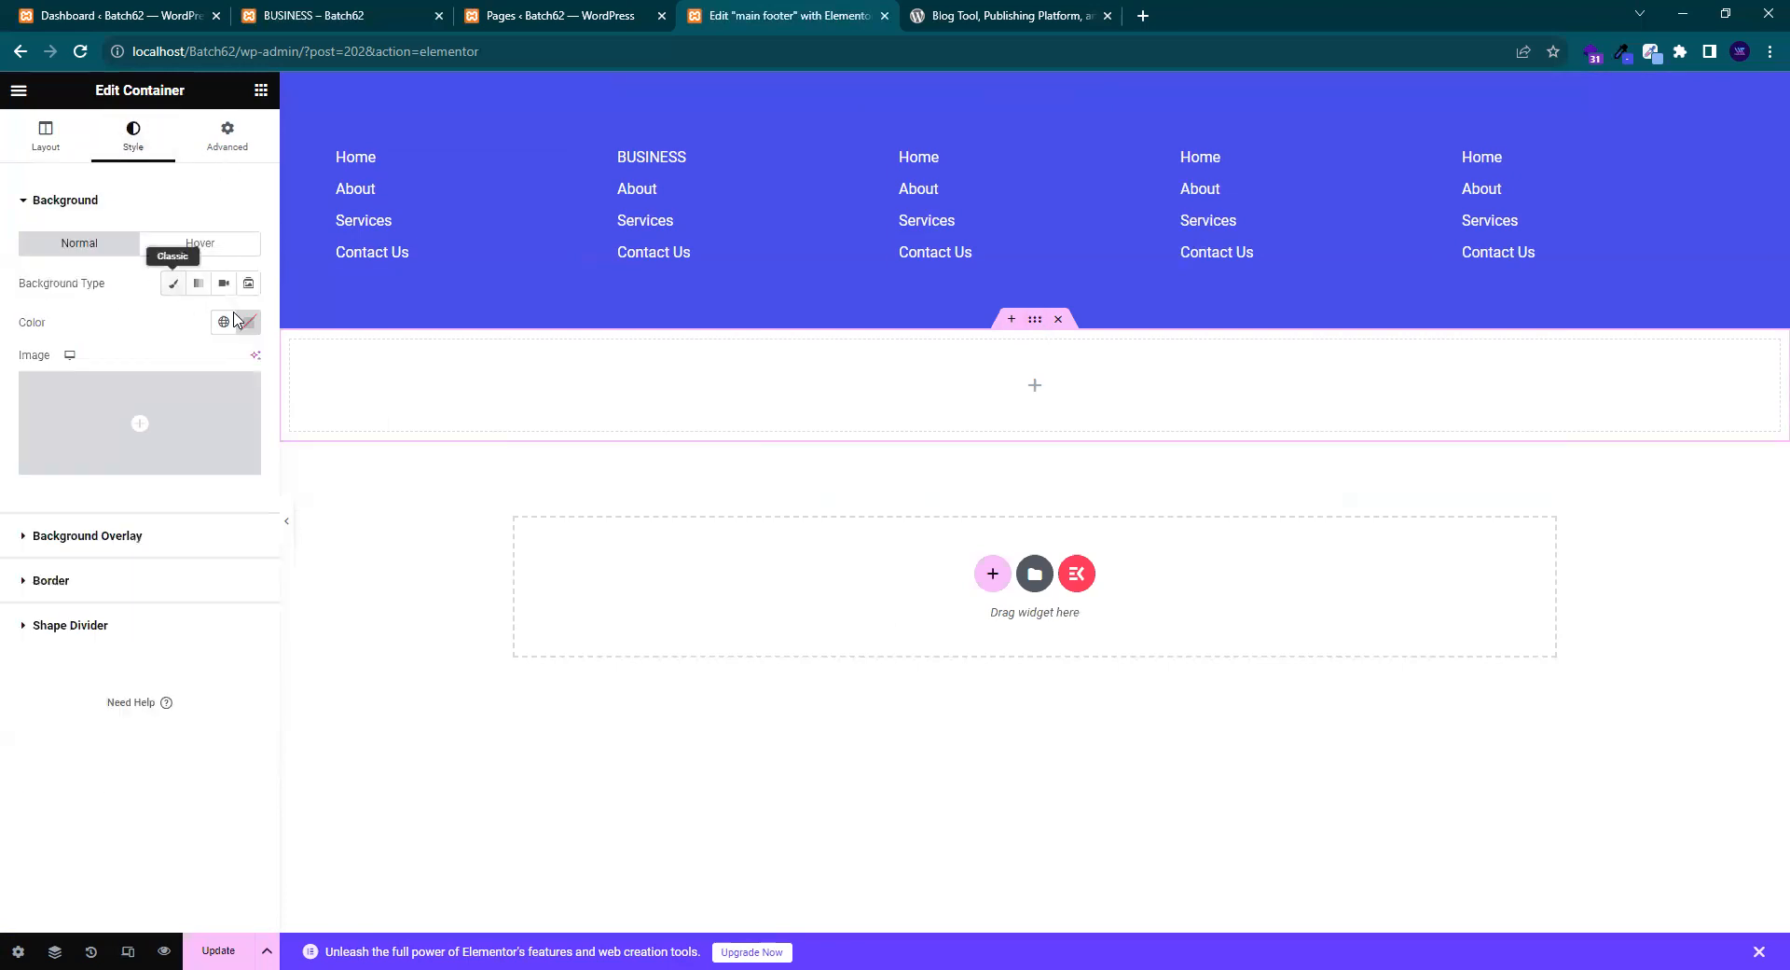
left_click(248, 323)
key("ctrl+v")
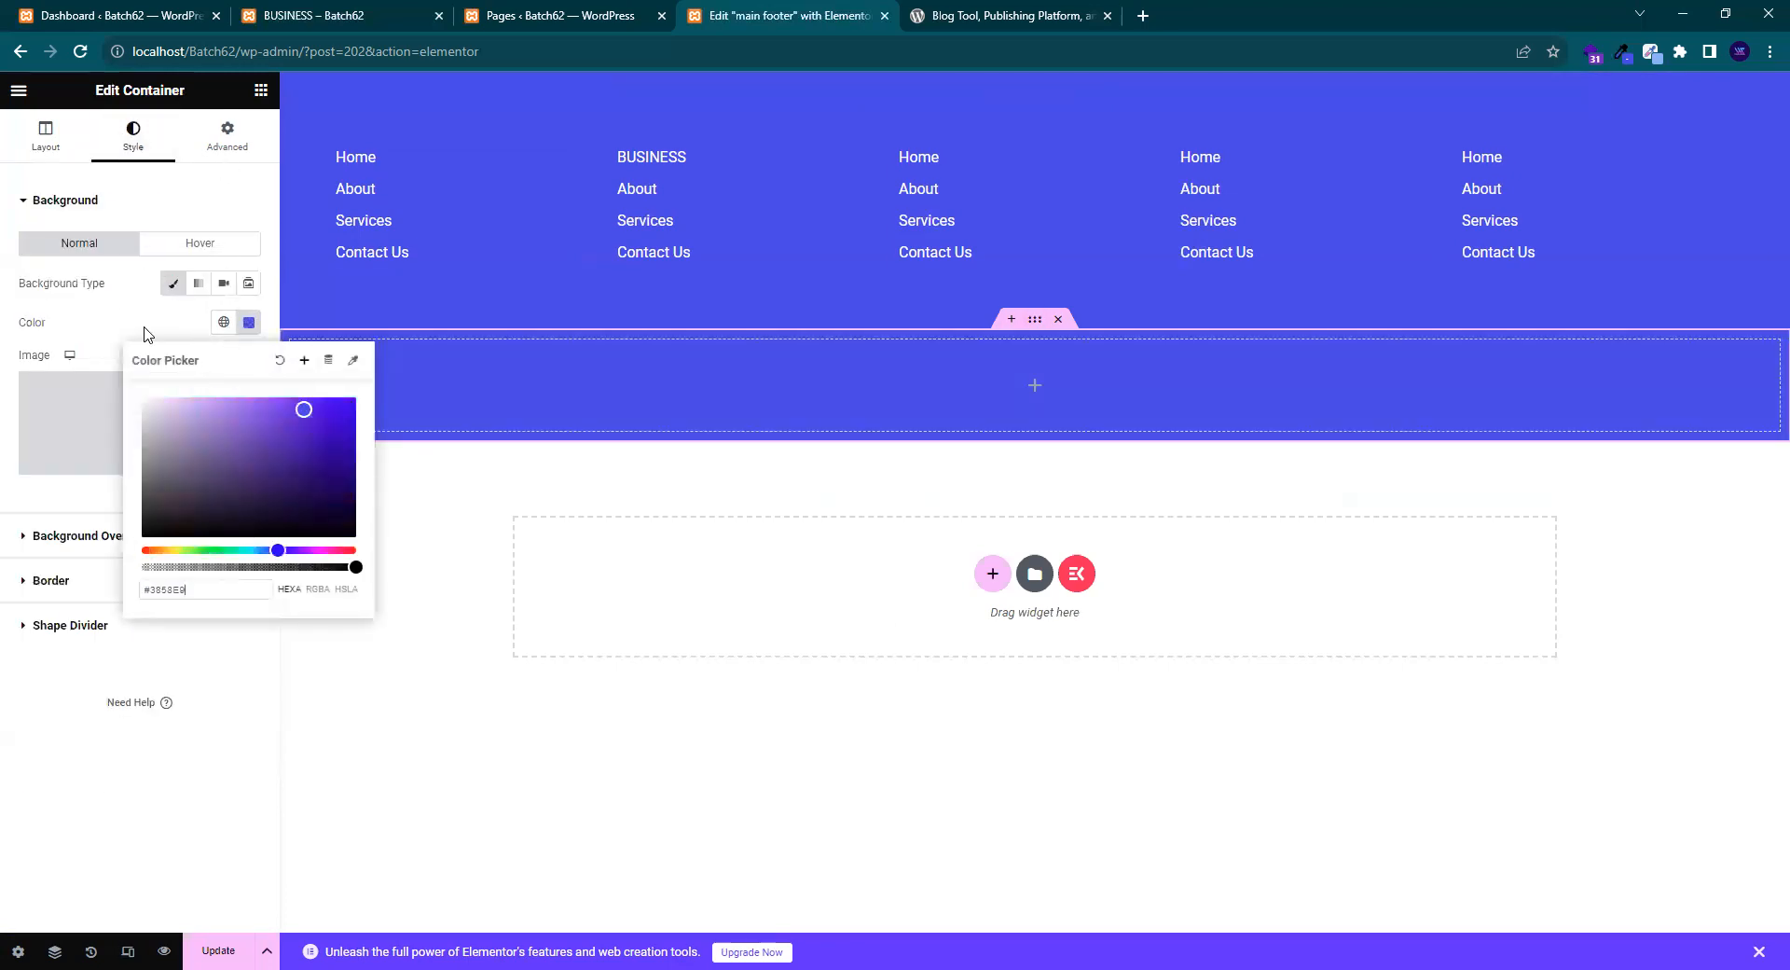
left_click(145, 329)
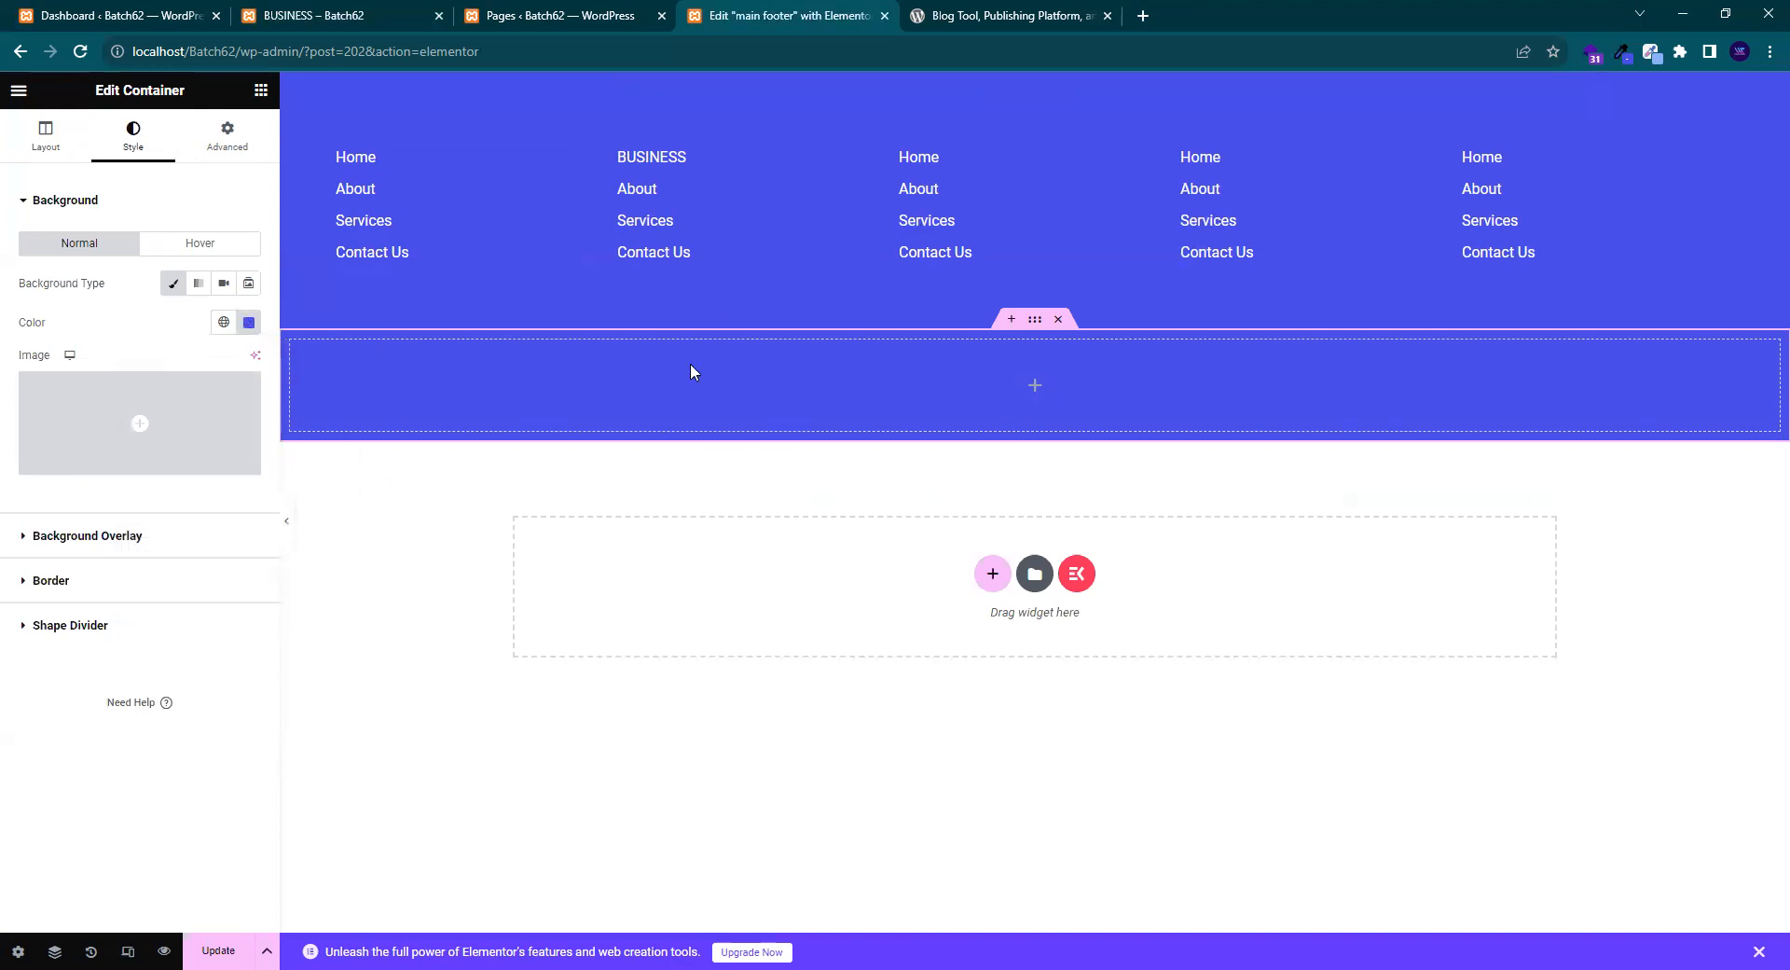
- Drag a Container into the new row and duplicate it into two side-by-side containers
left_click(979, 11)
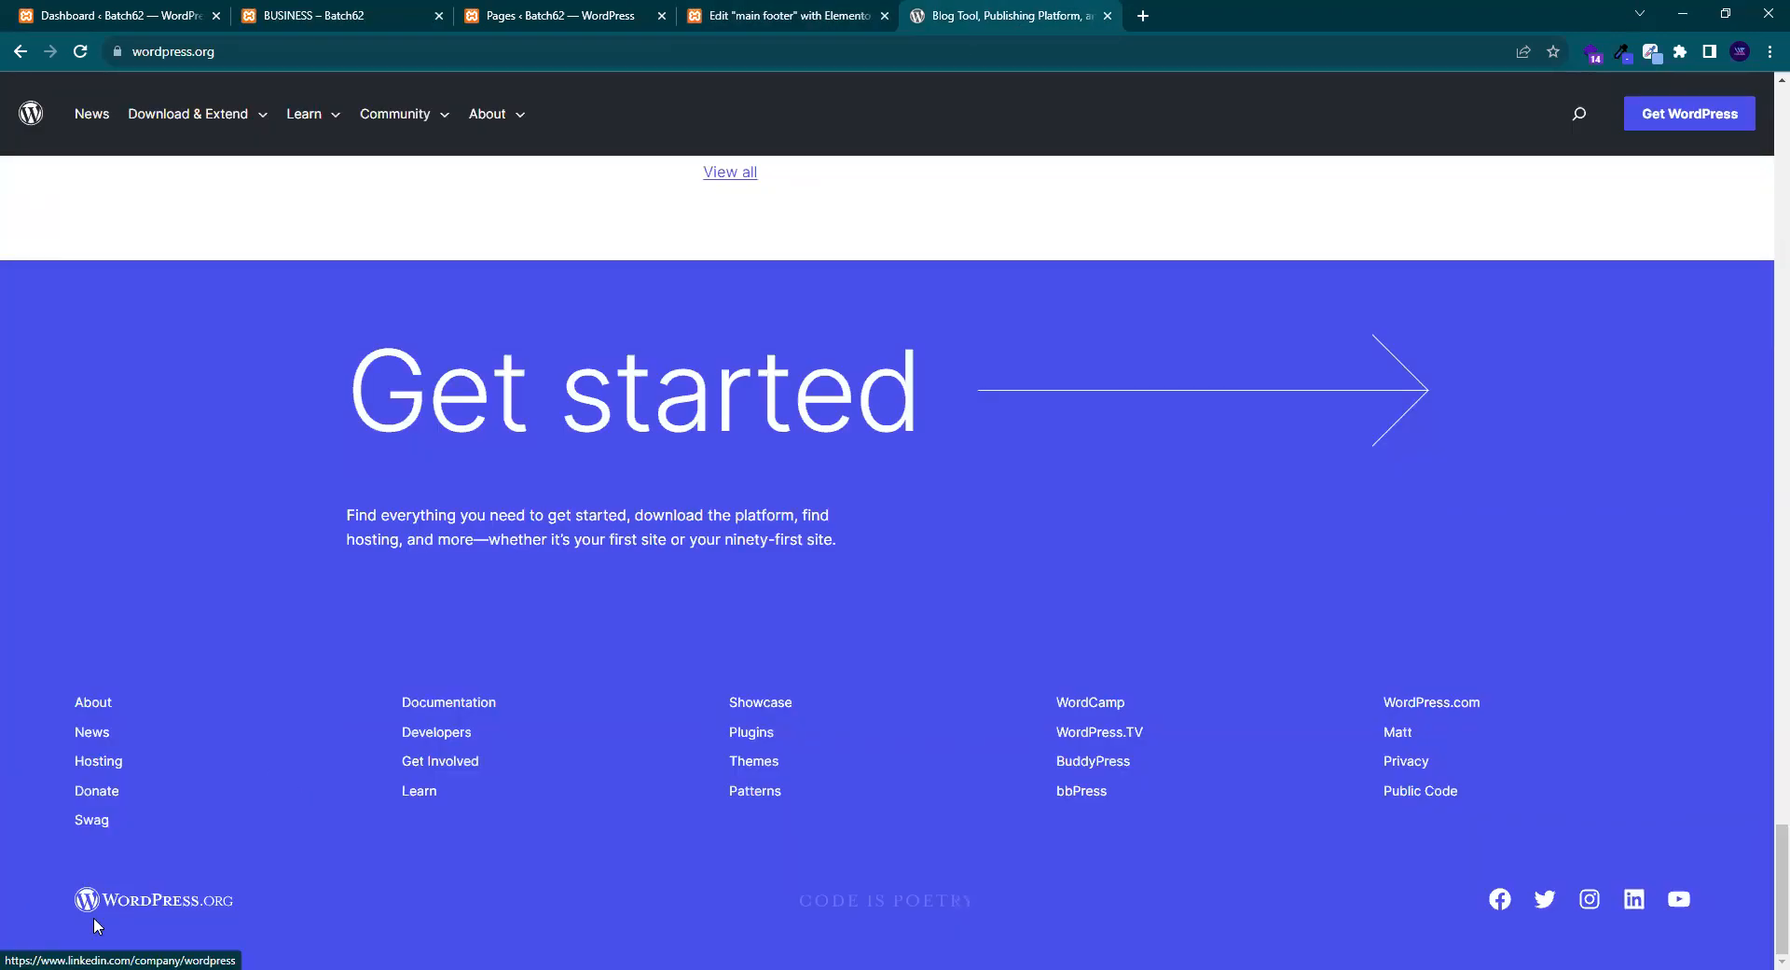
left_click(733, 17)
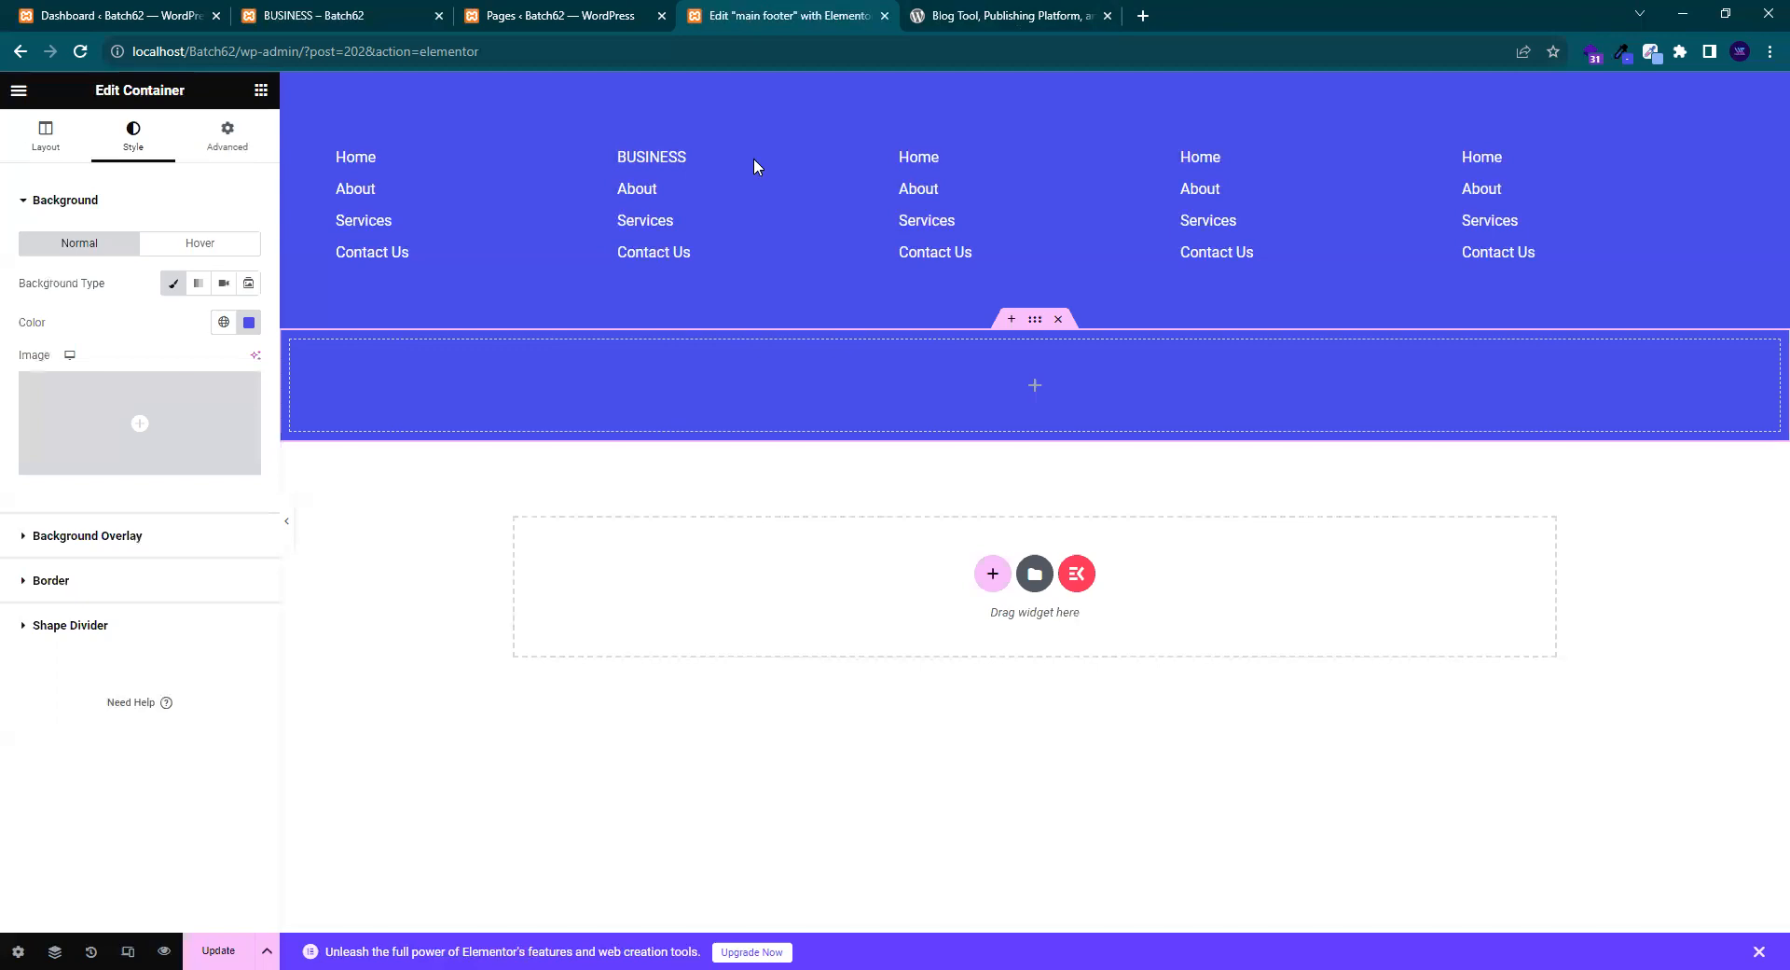
left_click(260, 94)
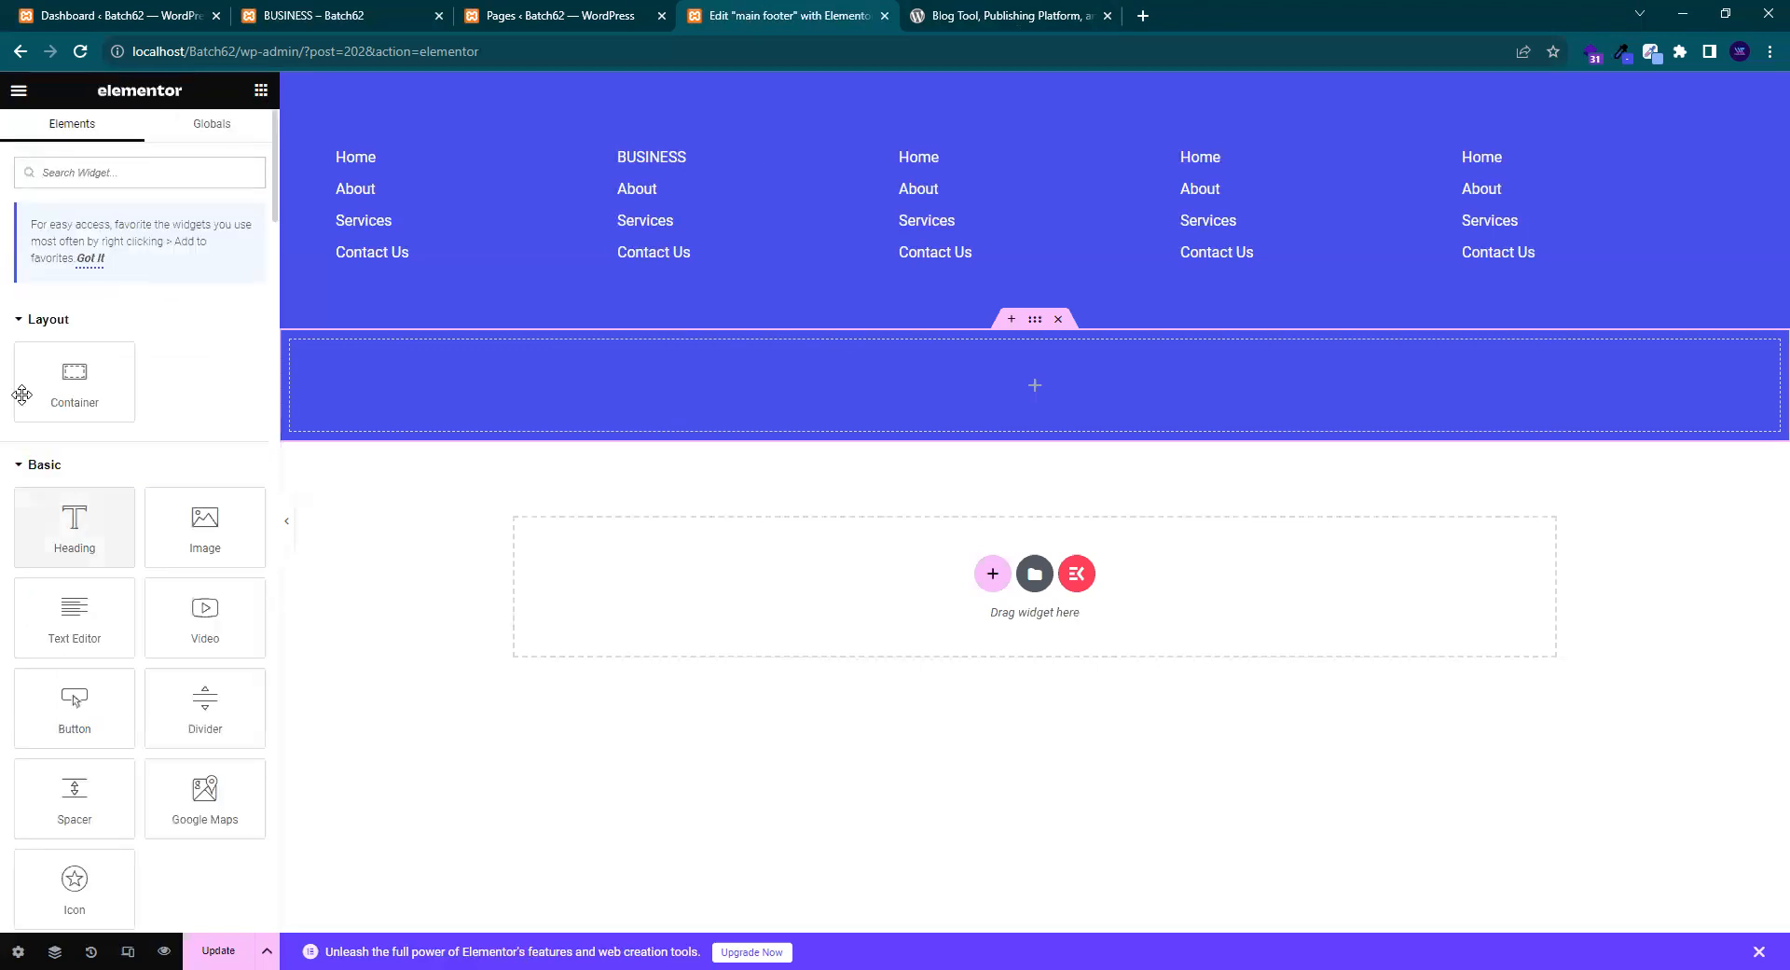
left_click_drag(670, 359, 685, 365)
right_click(300, 351)
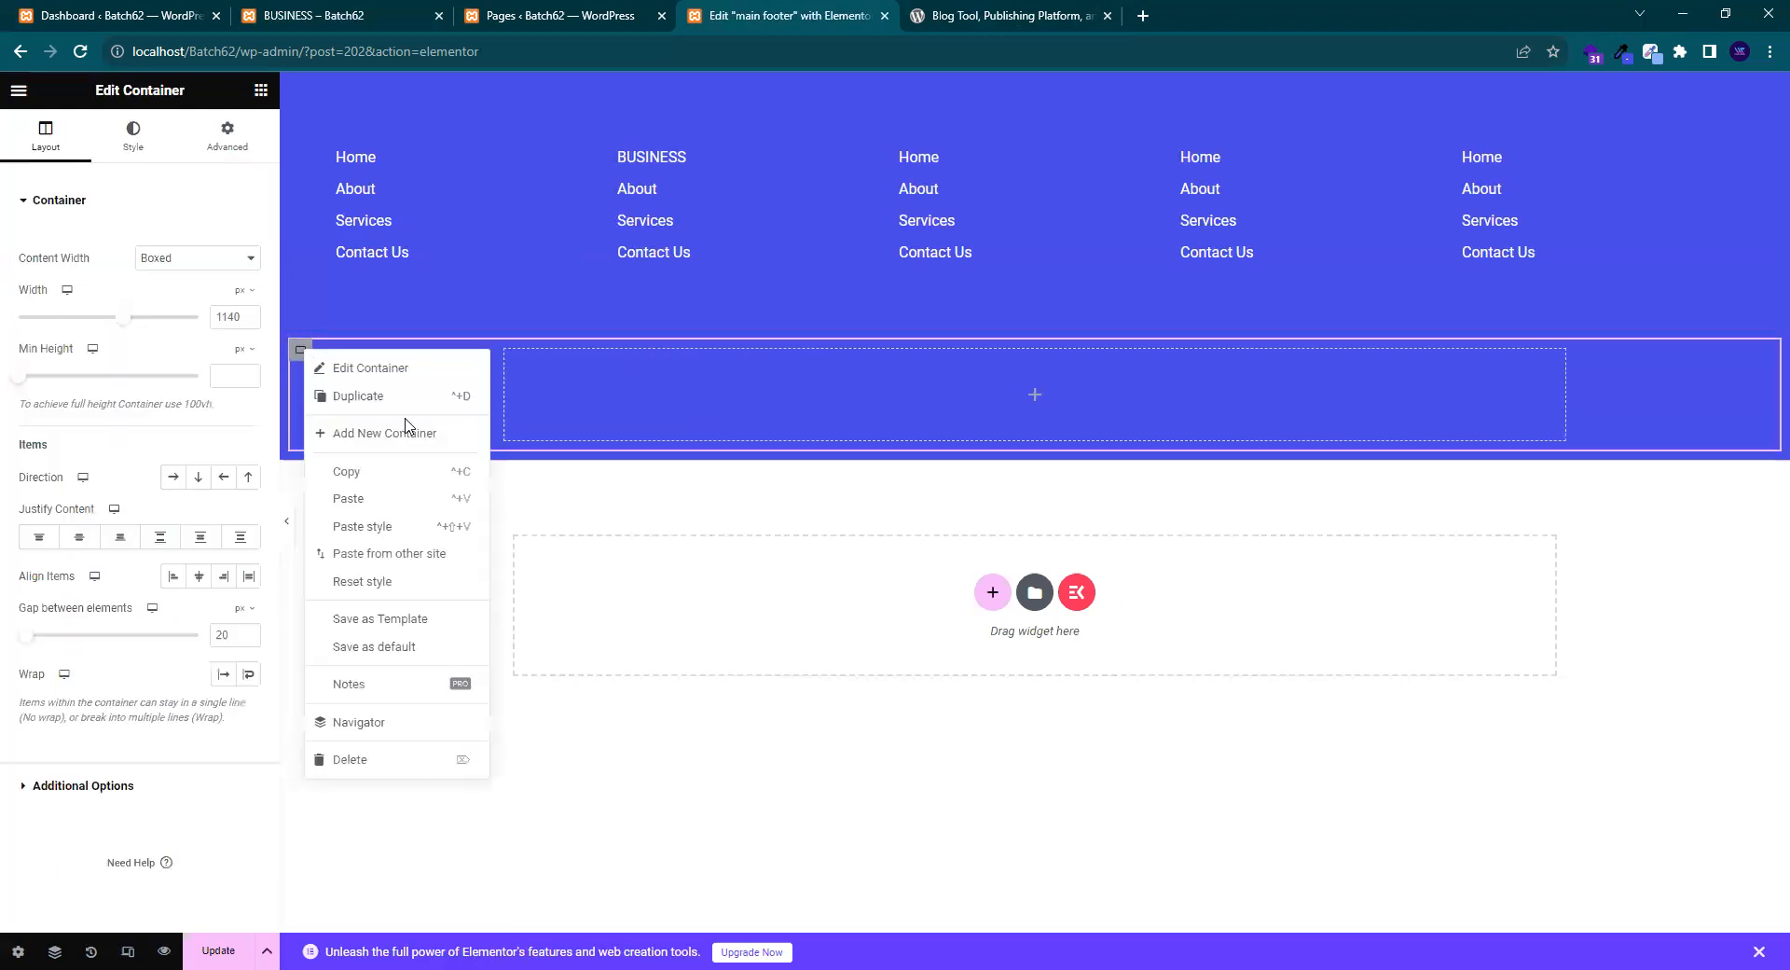
left_click(388, 404)
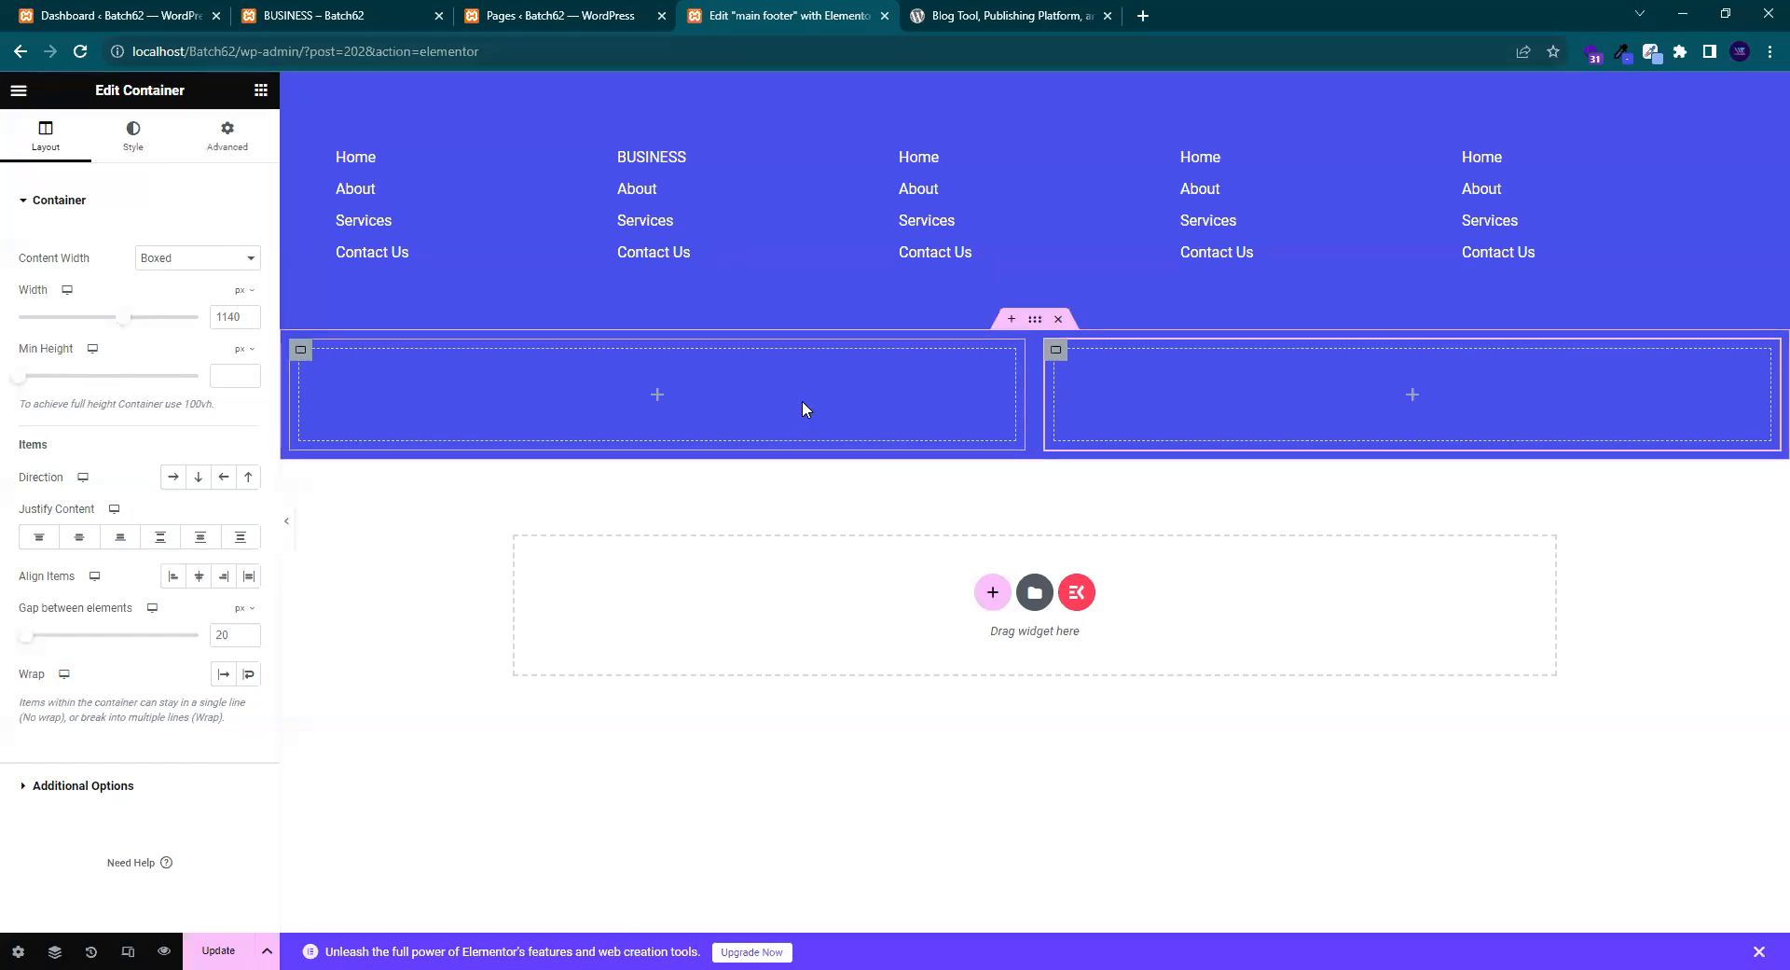
- Add an Image widget to the left footer container and adjust its width
left_click(260, 94)
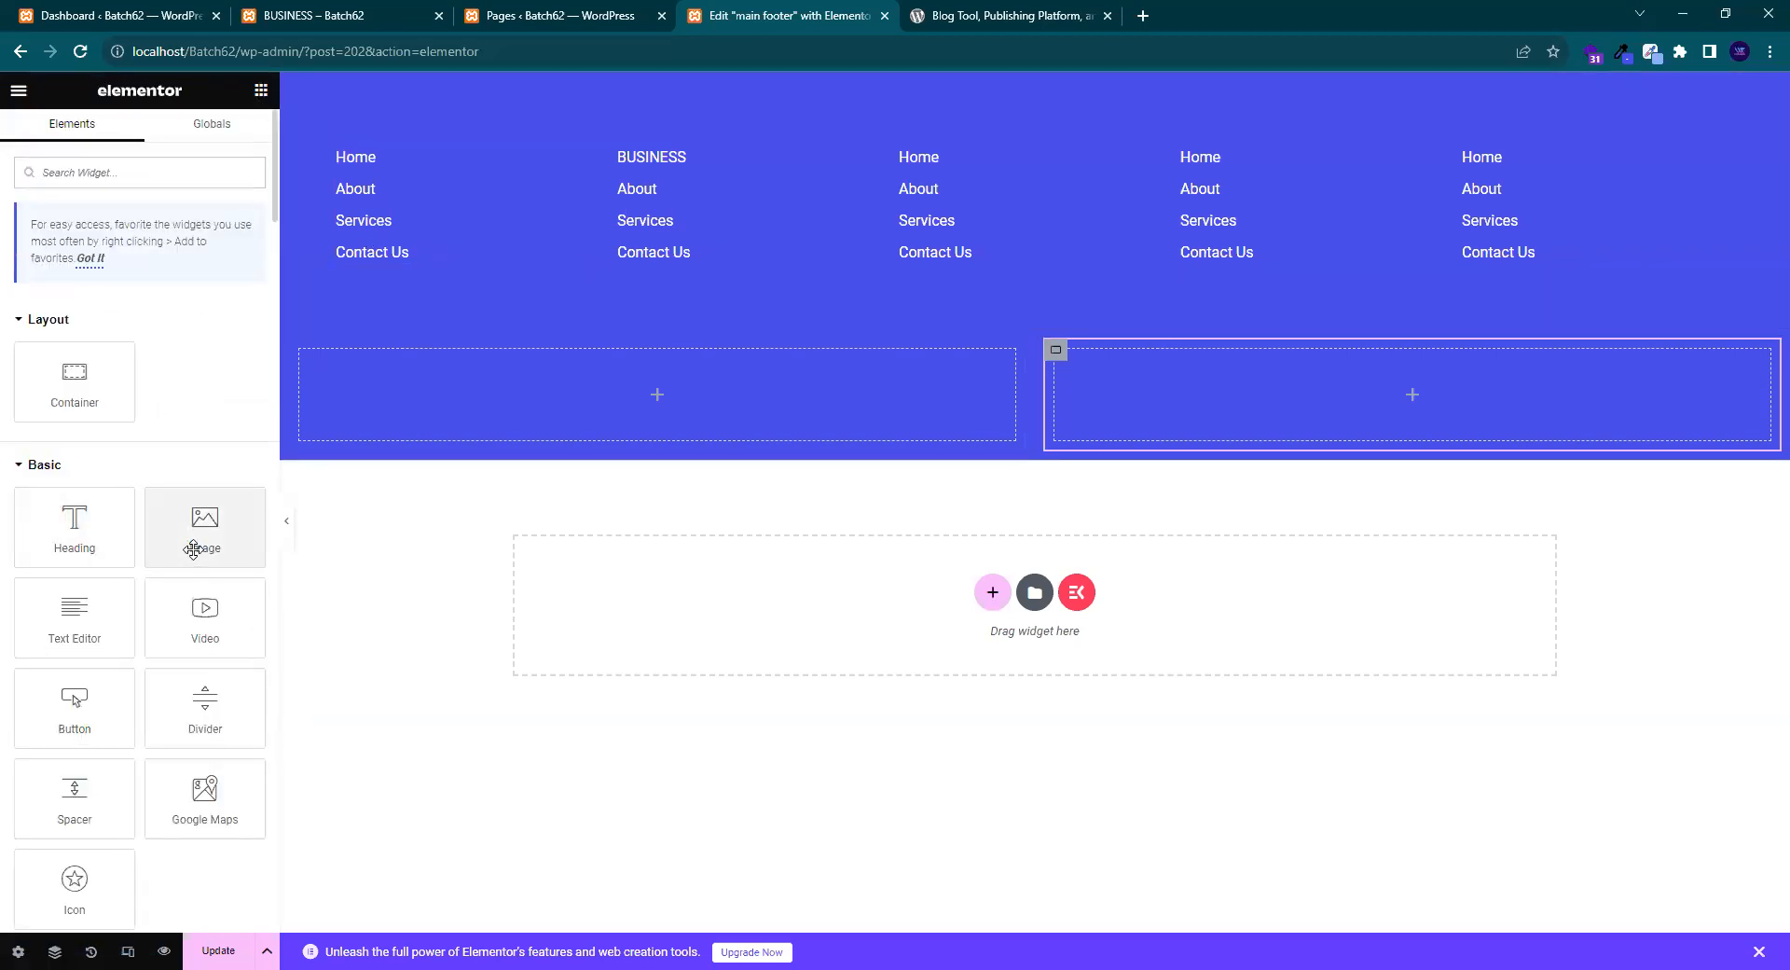
left_click_drag(195, 538, 445, 410)
left_click_drag(801, 495, 408, 370)
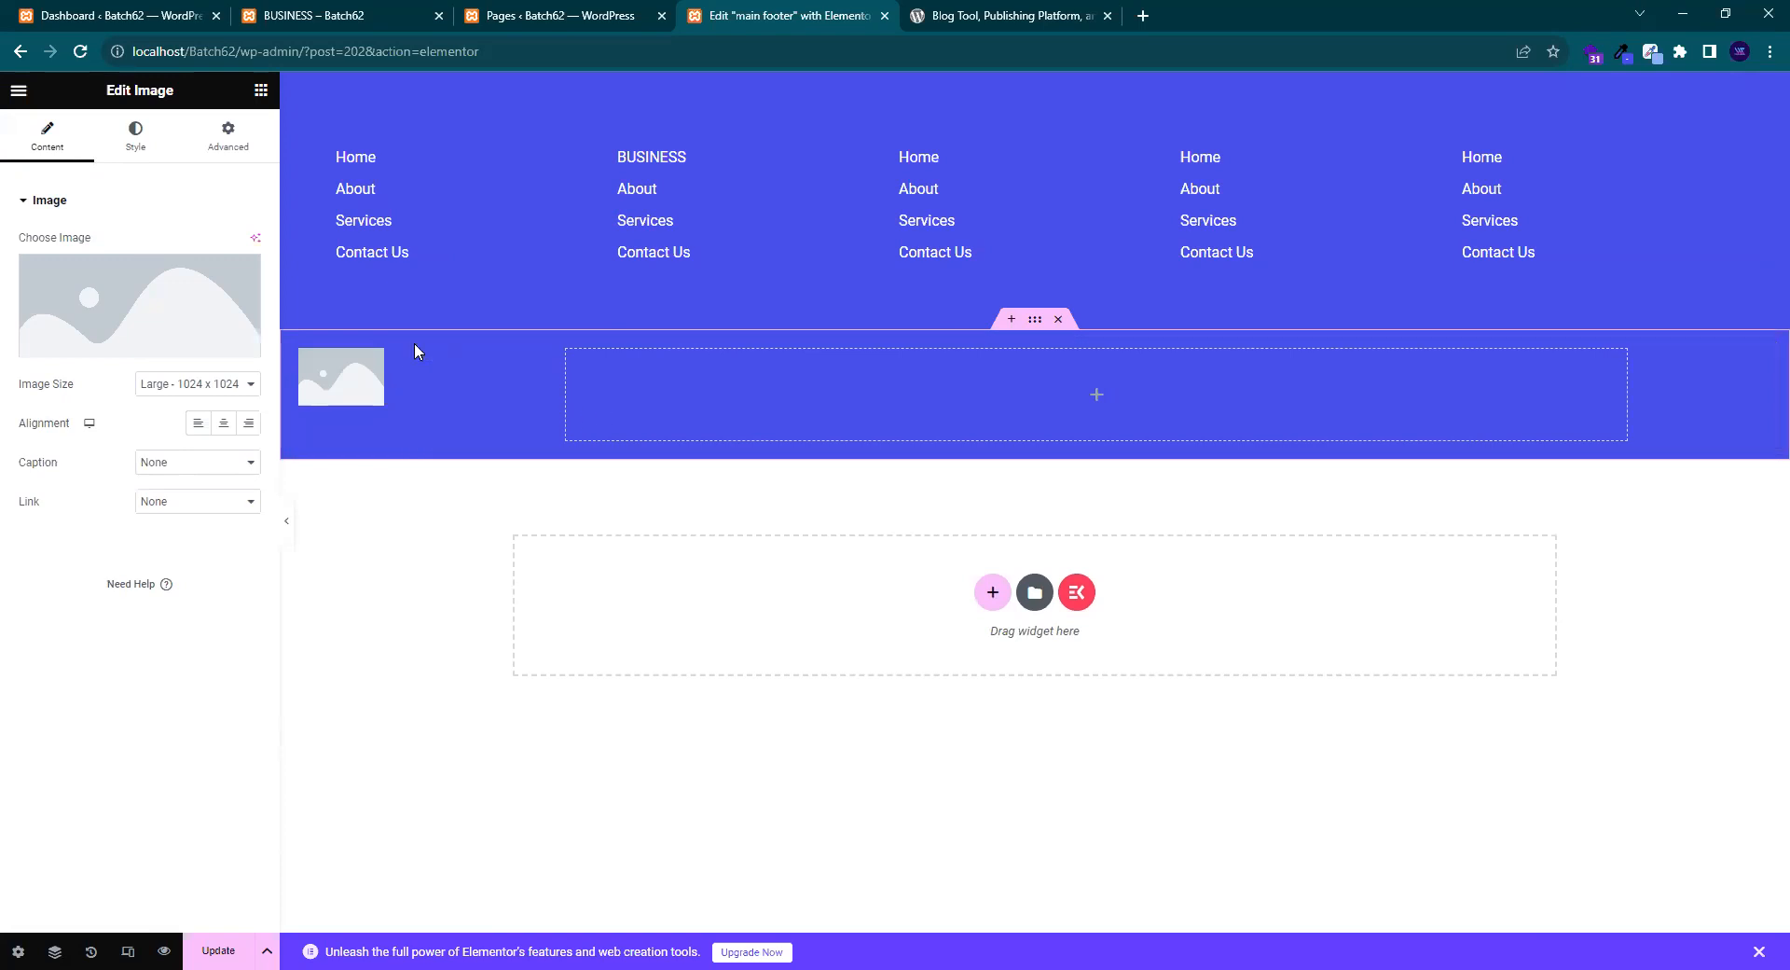
left_click_drag(380, 382, 675, 389)
- Narrow the image's container to about 11% Layout Width
left_click(300, 351)
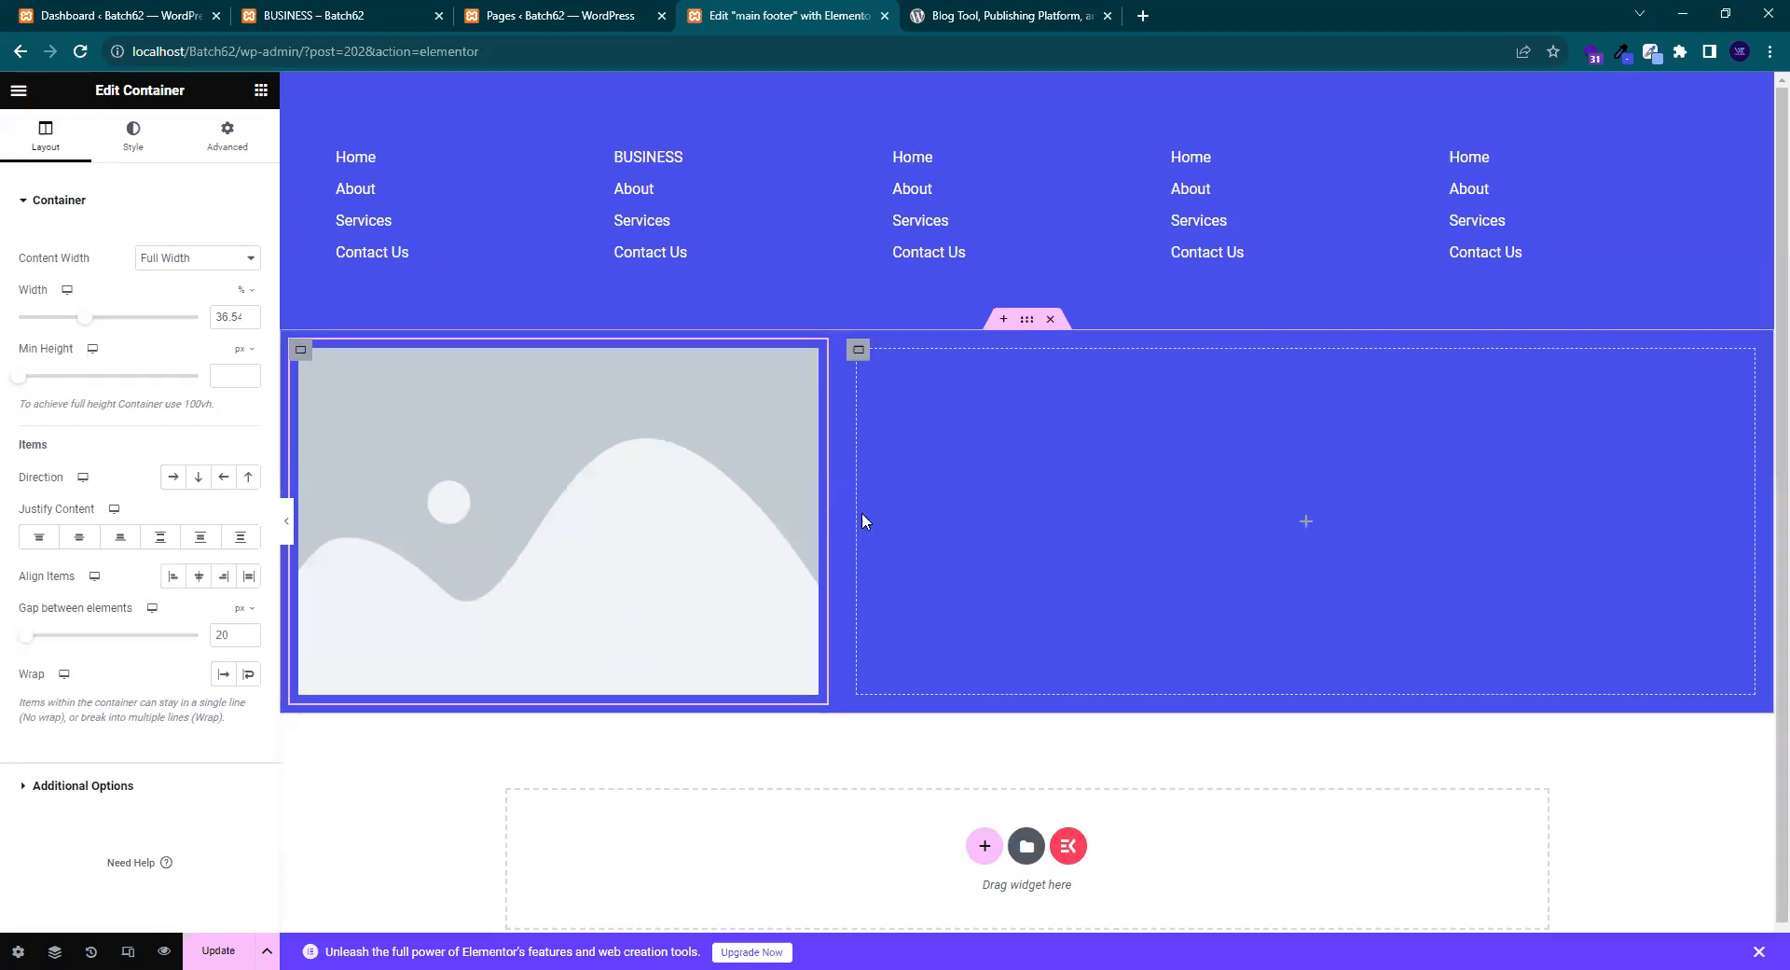
left_click_drag(826, 509, 711, 503)
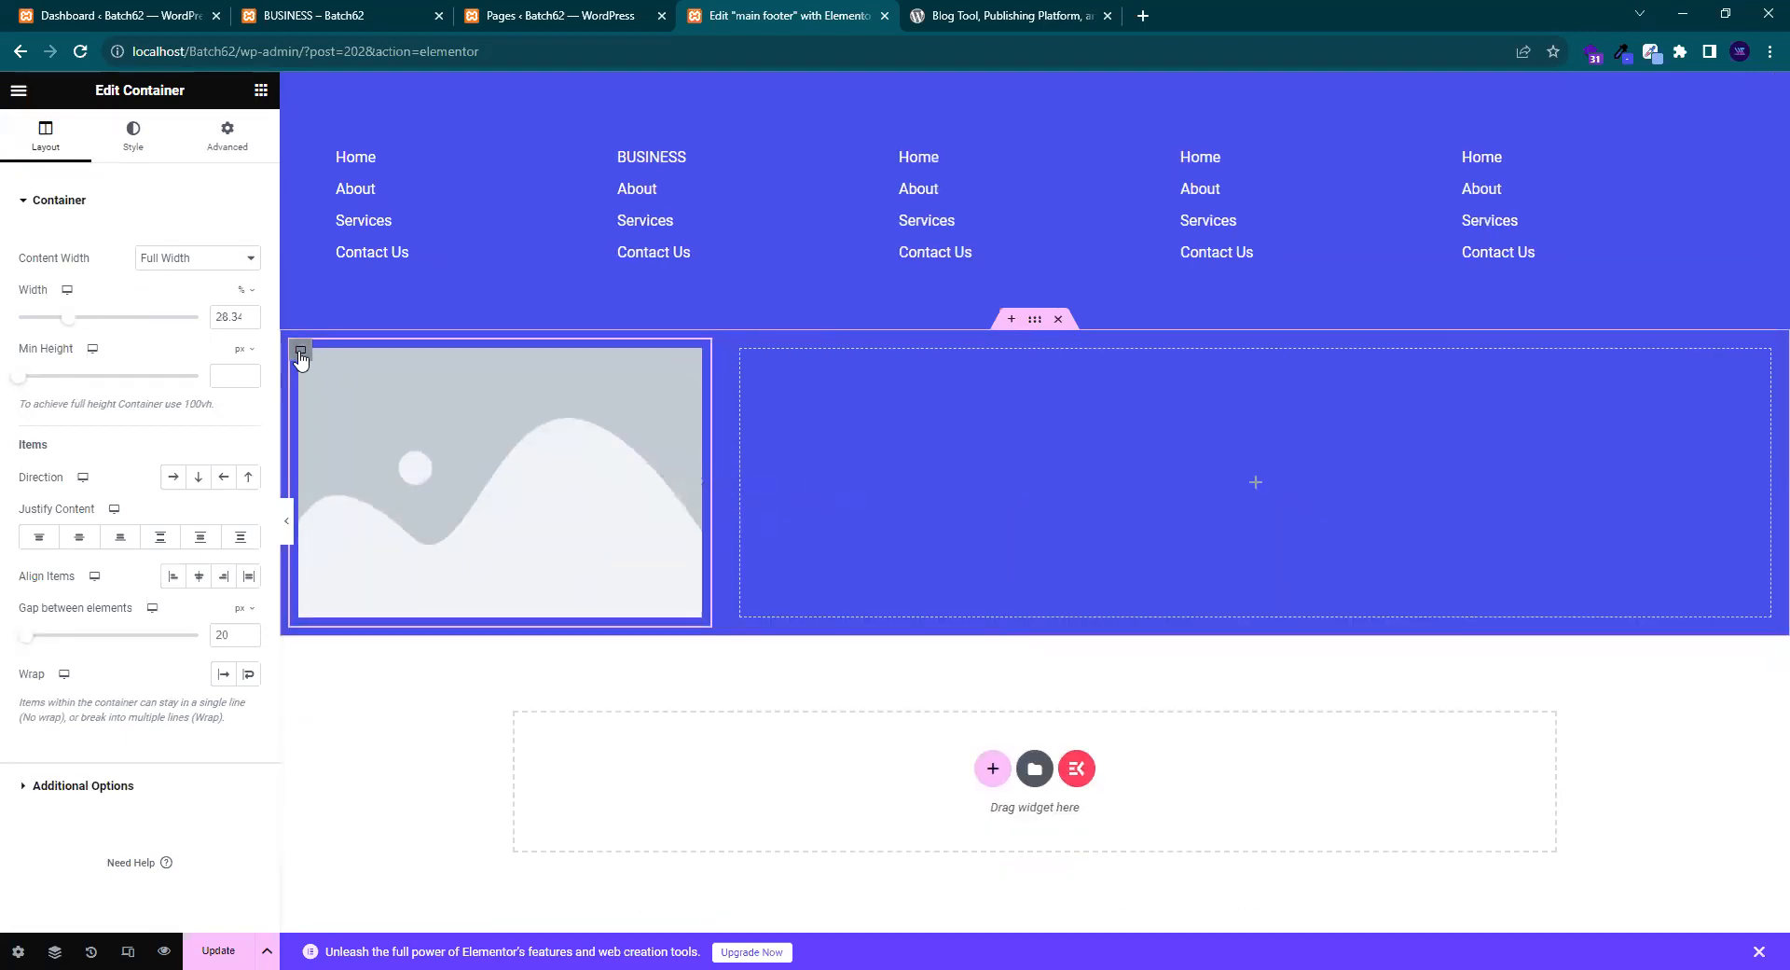
left_click_drag(68, 317, 42, 320)
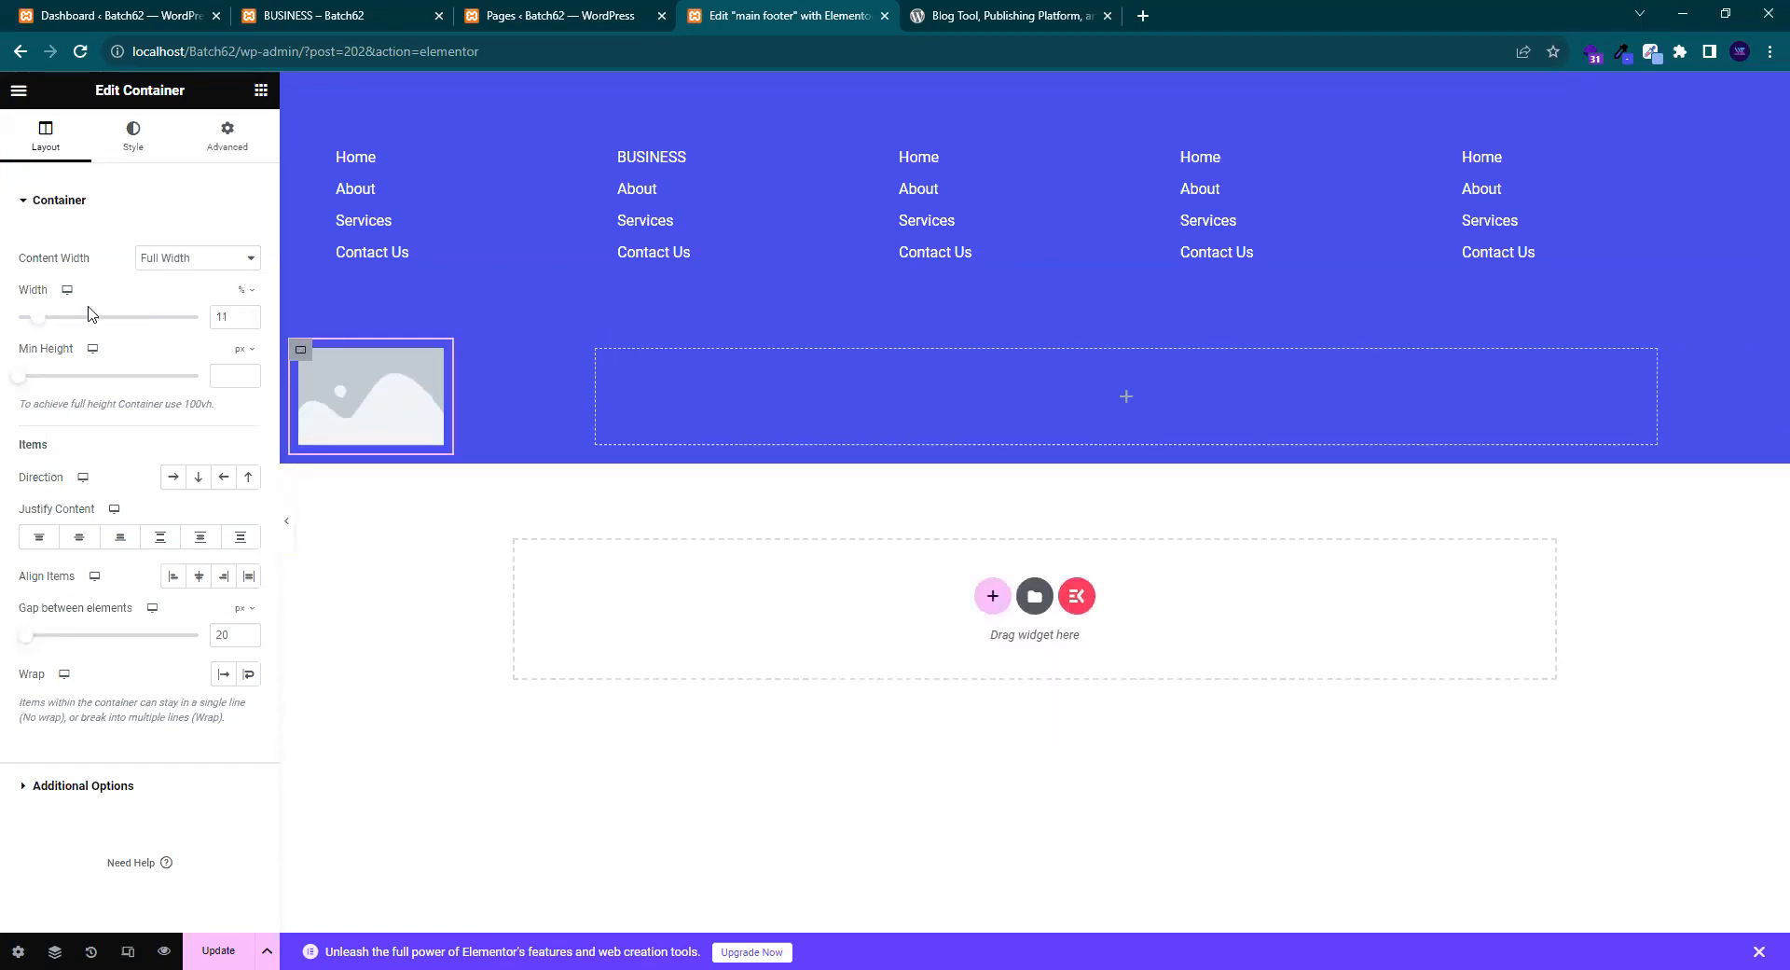
left_click(132, 142)
left_click(392, 407)
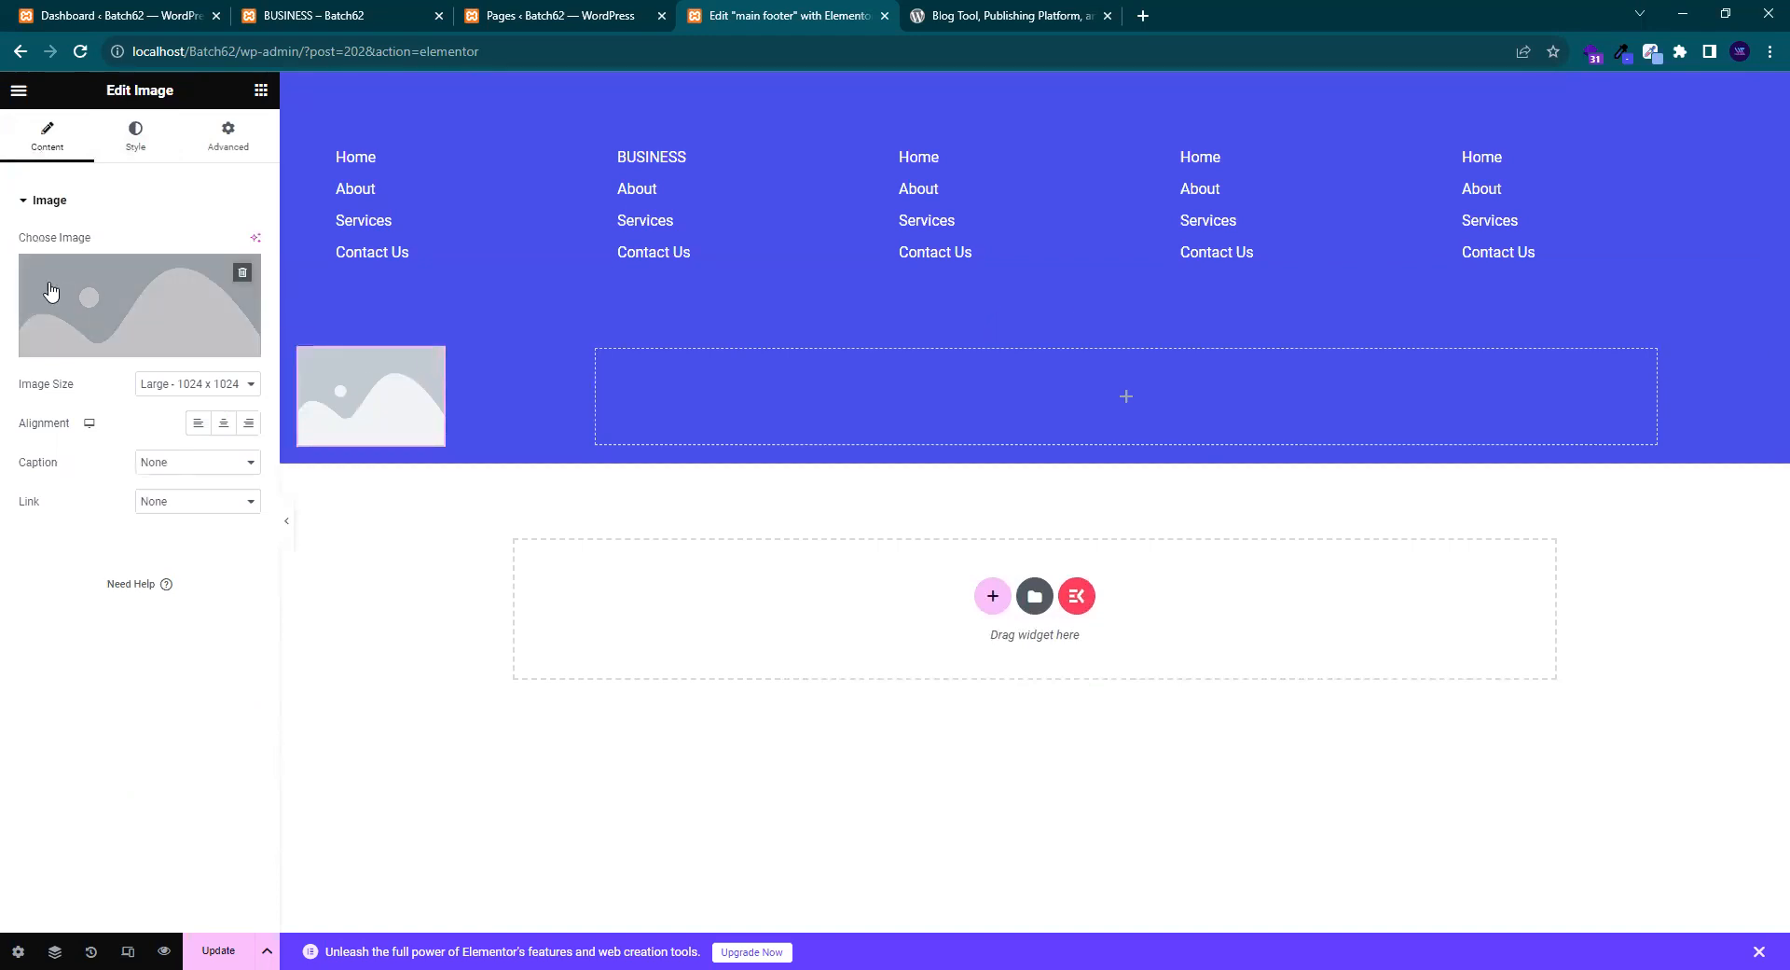
- Replace the placeholder image with the uploaded wordpress-logo.png file
left_click(74, 308)
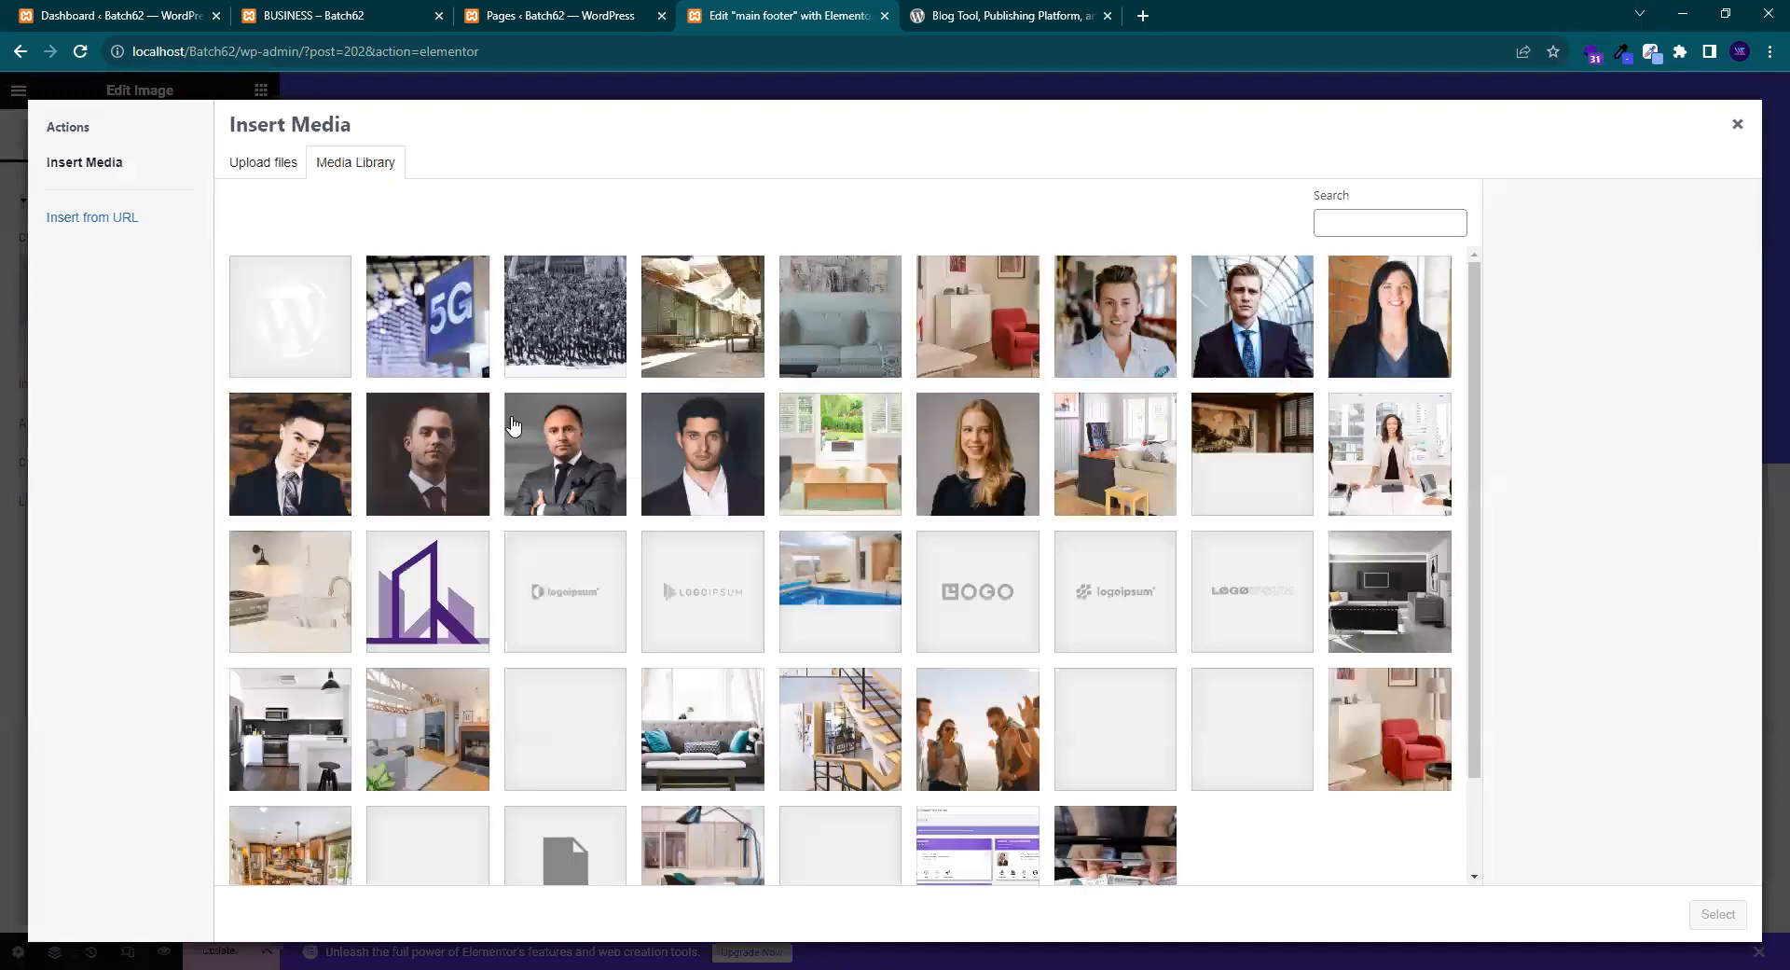
scroll(775, 426, "down", 2)
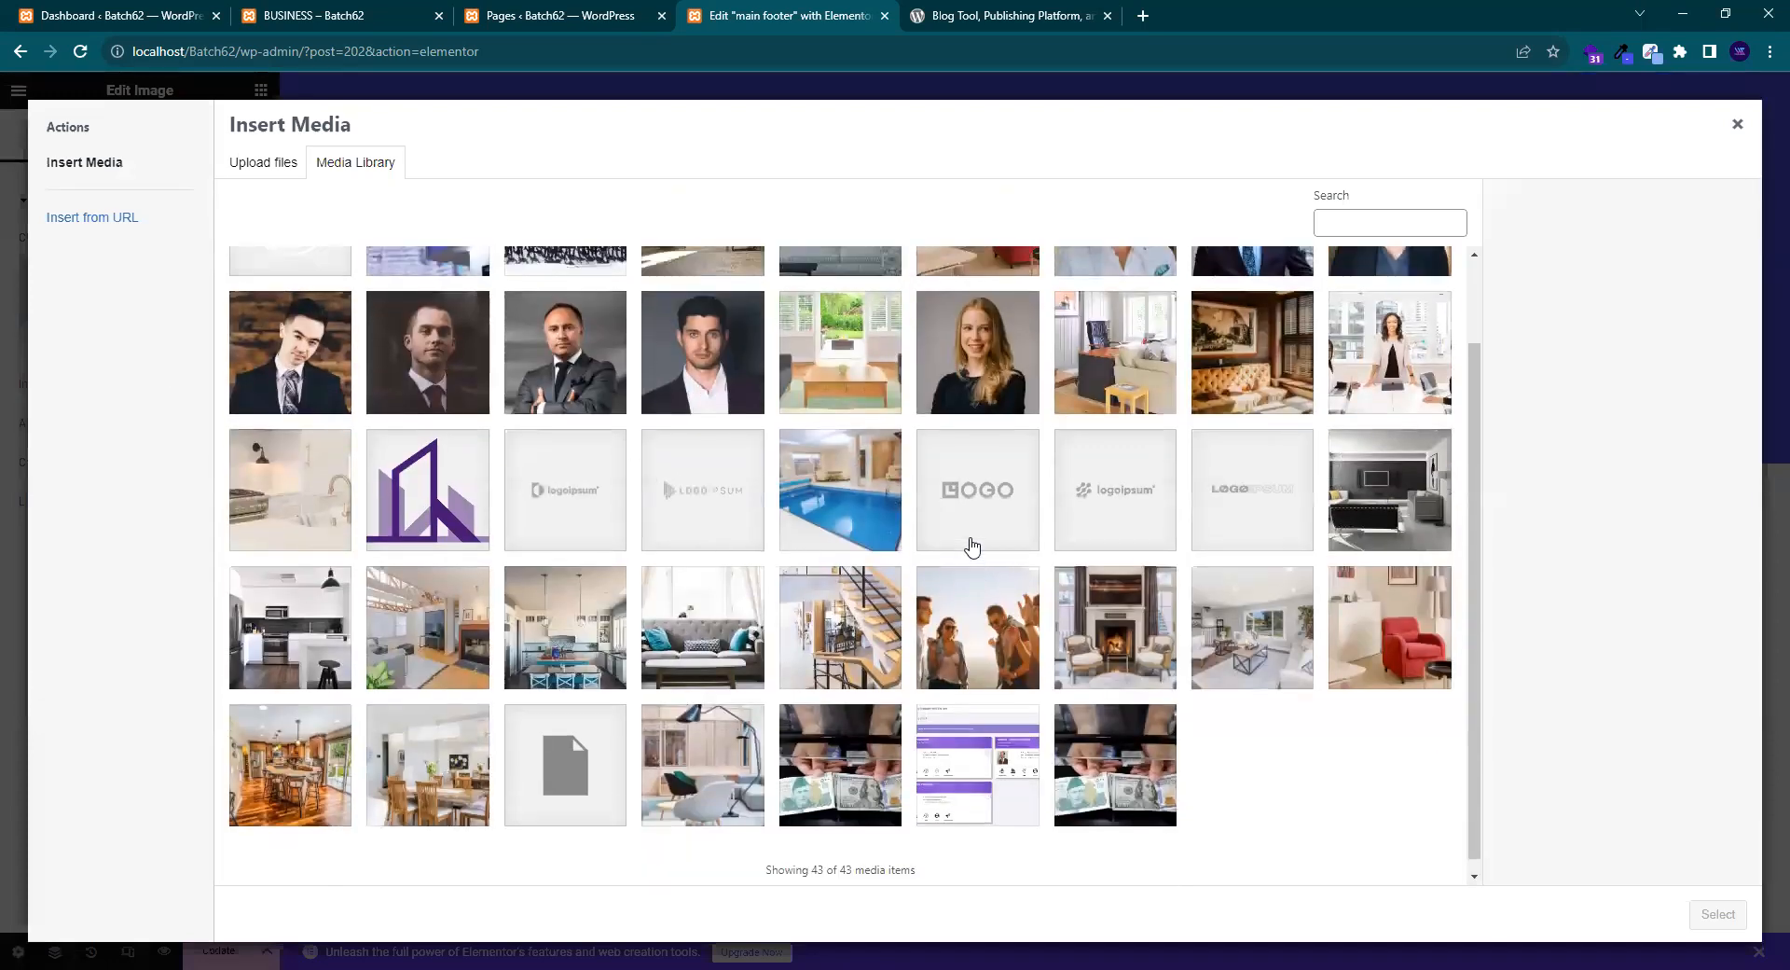
scroll(967, 548, "up", 2)
left_click(263, 164)
left_click(1005, 490)
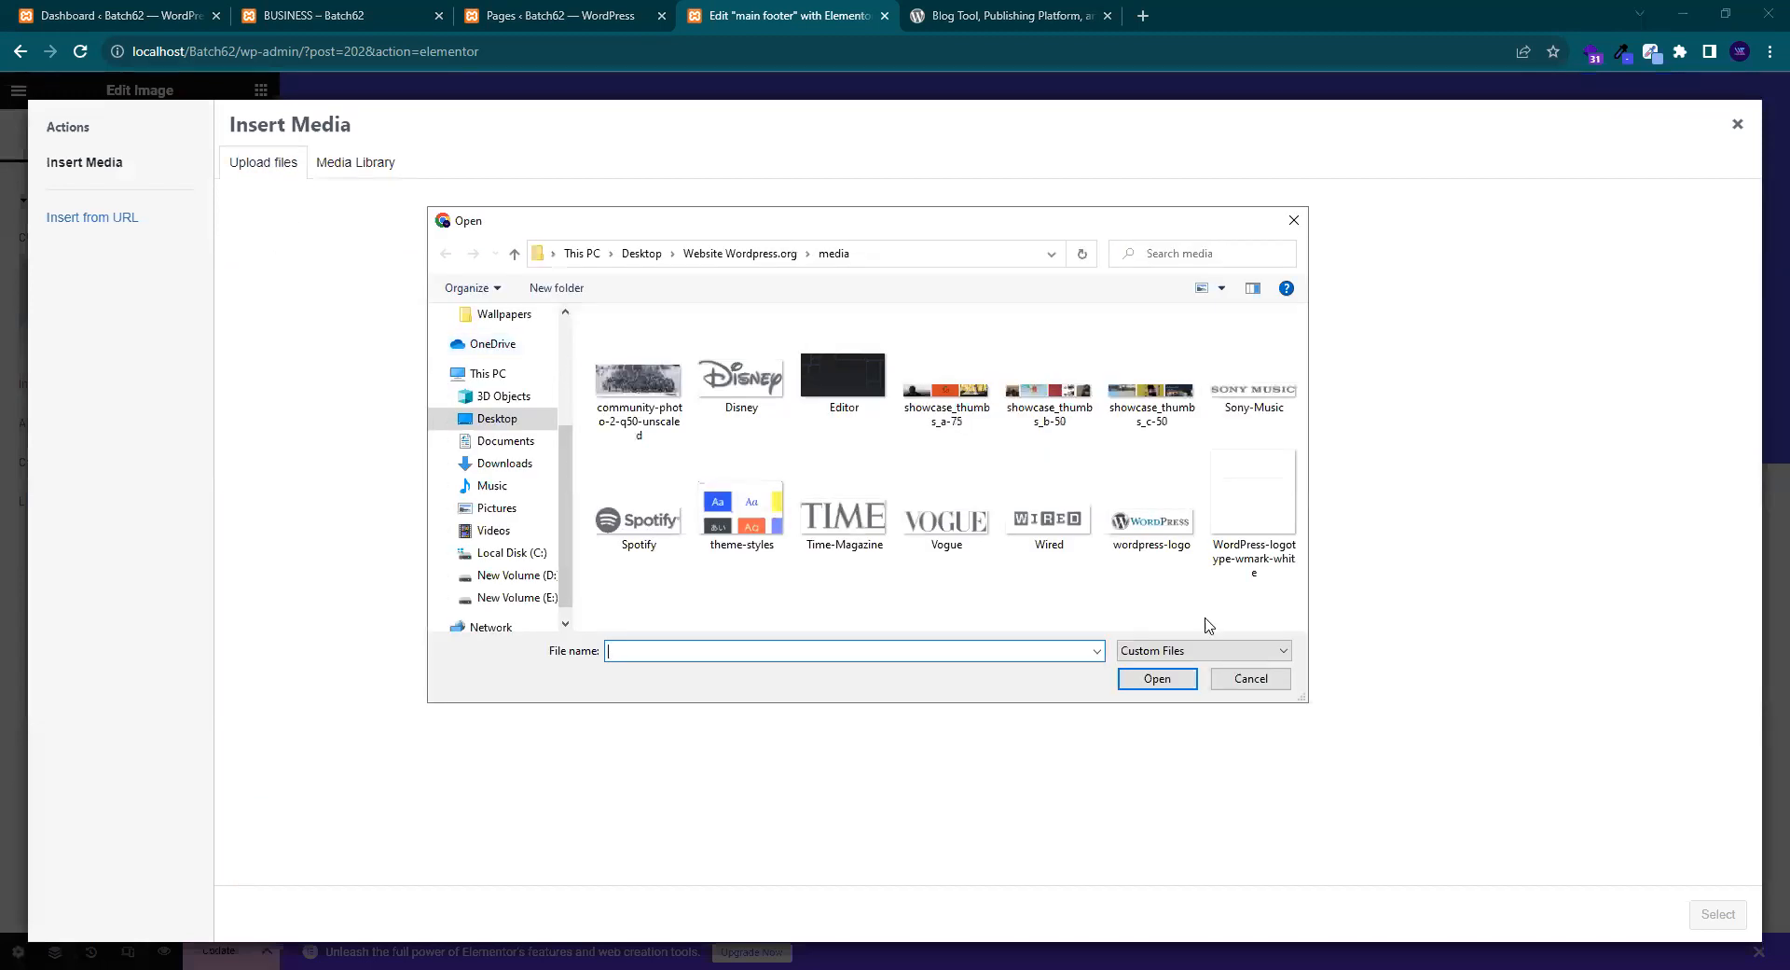
left_click(1149, 539)
left_click(1251, 508)
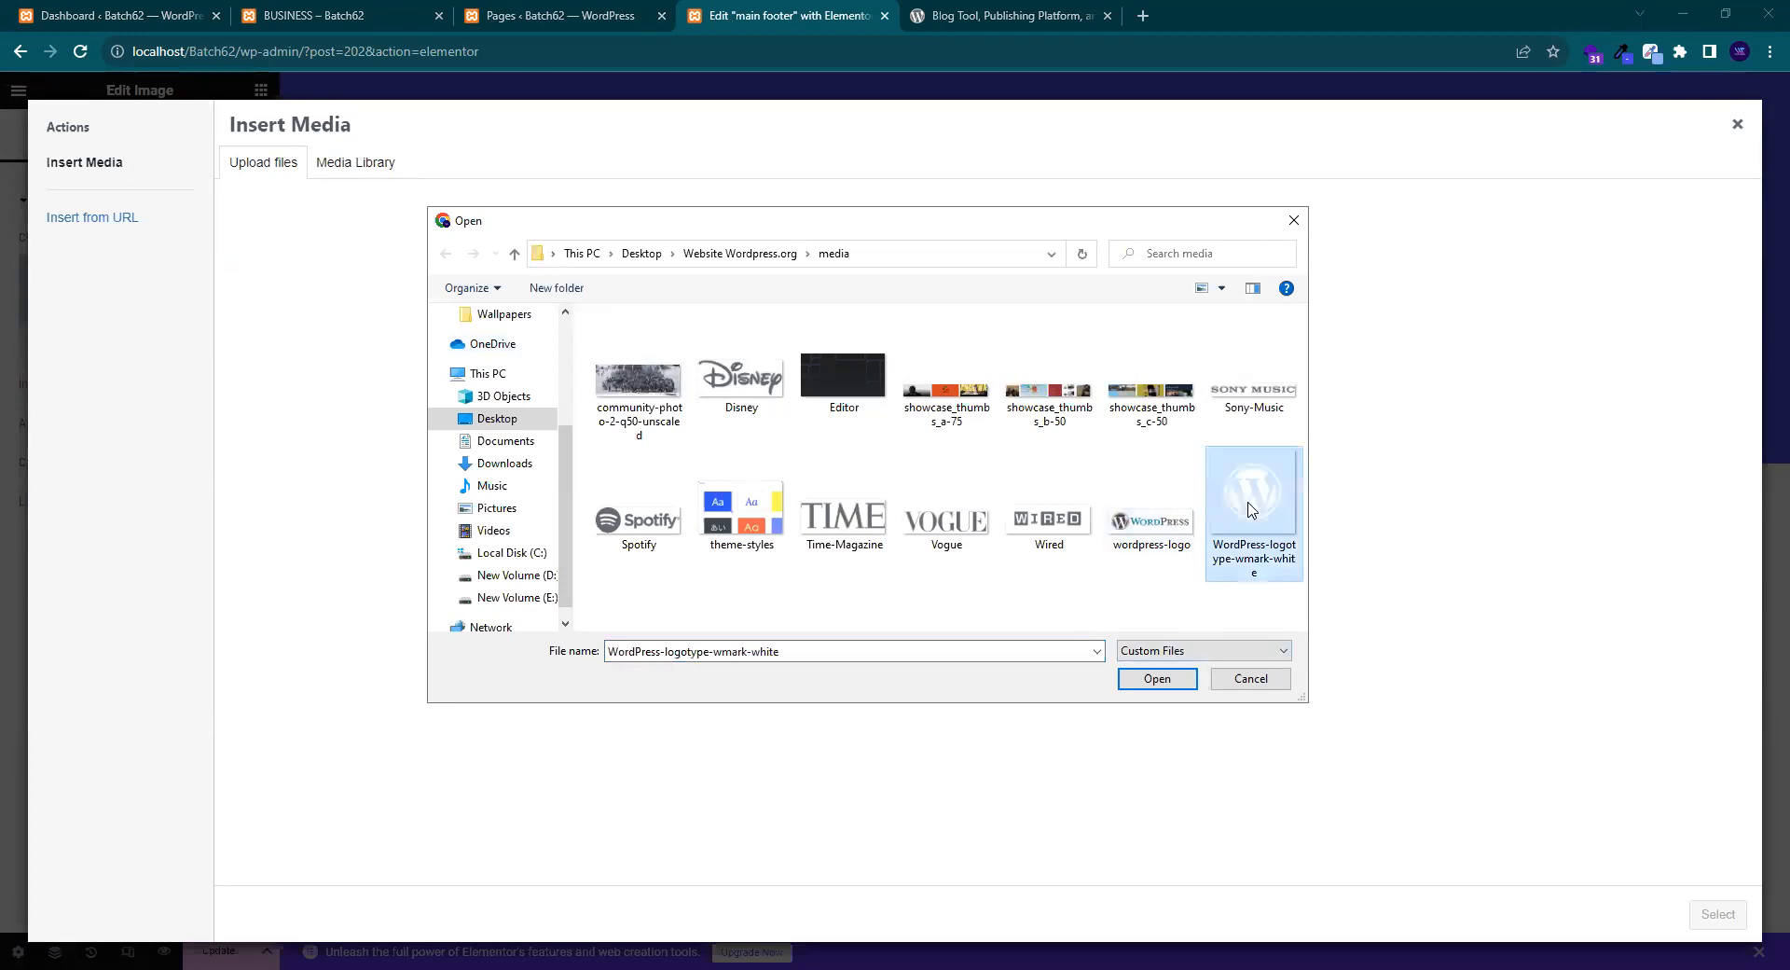
left_click(1145, 527)
left_click(1150, 686)
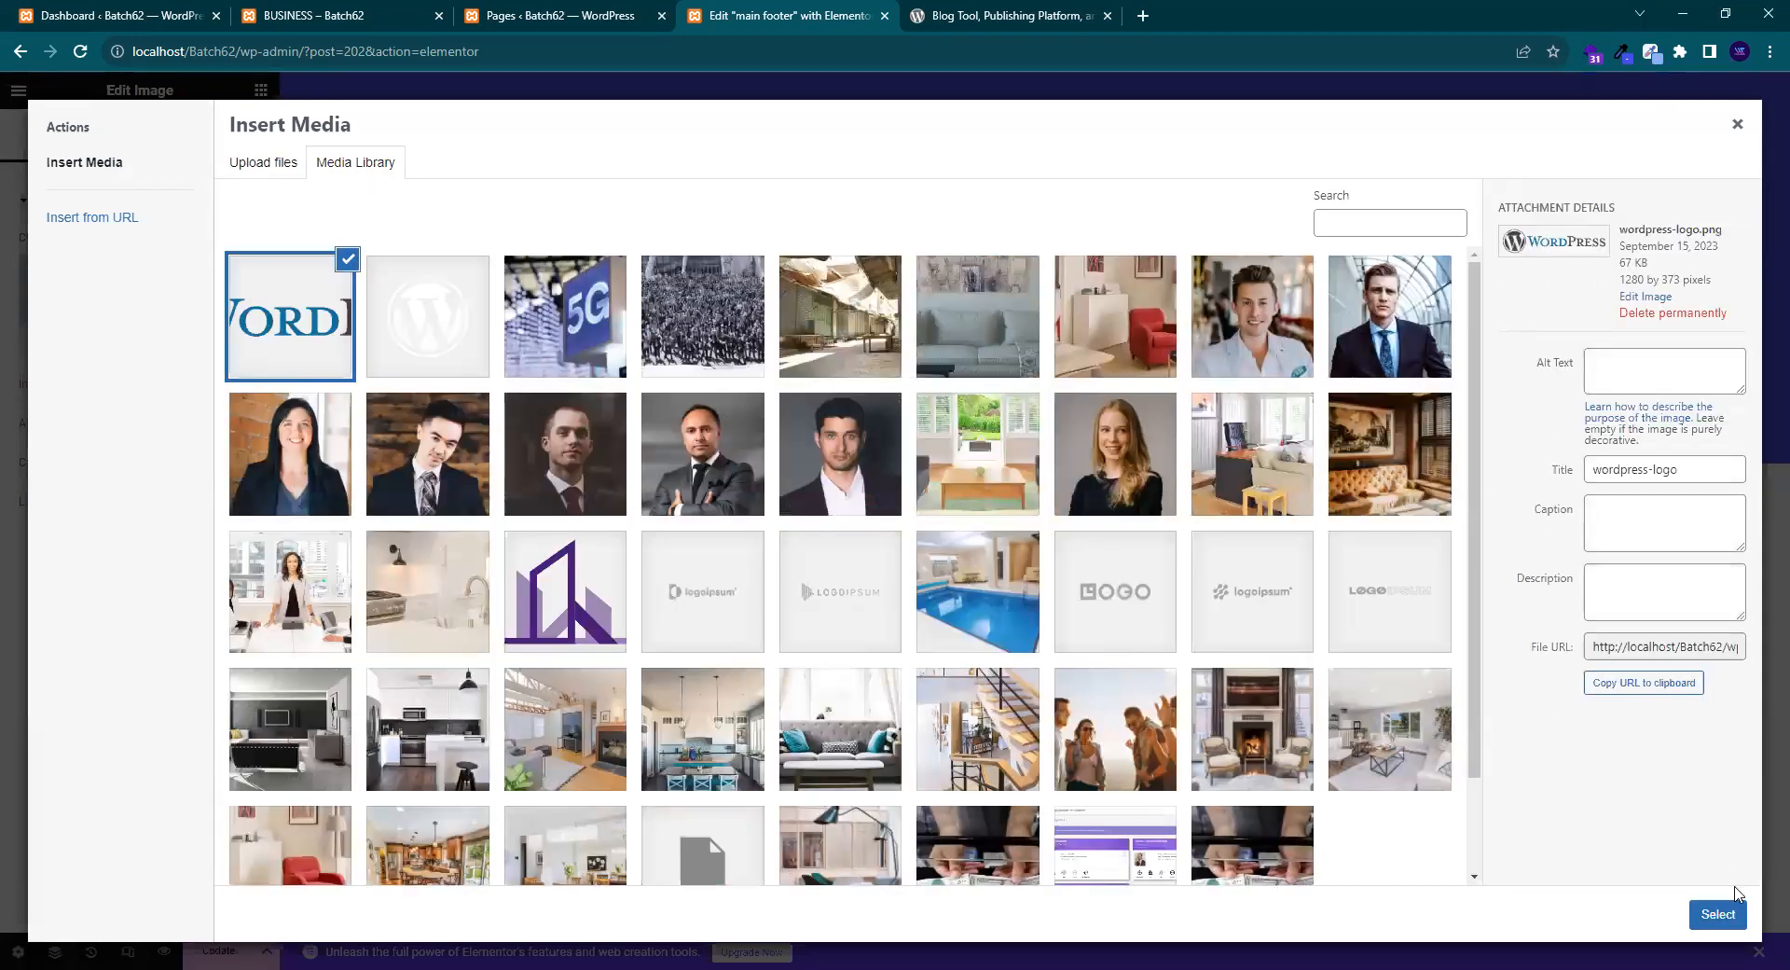
left_click(1729, 908)
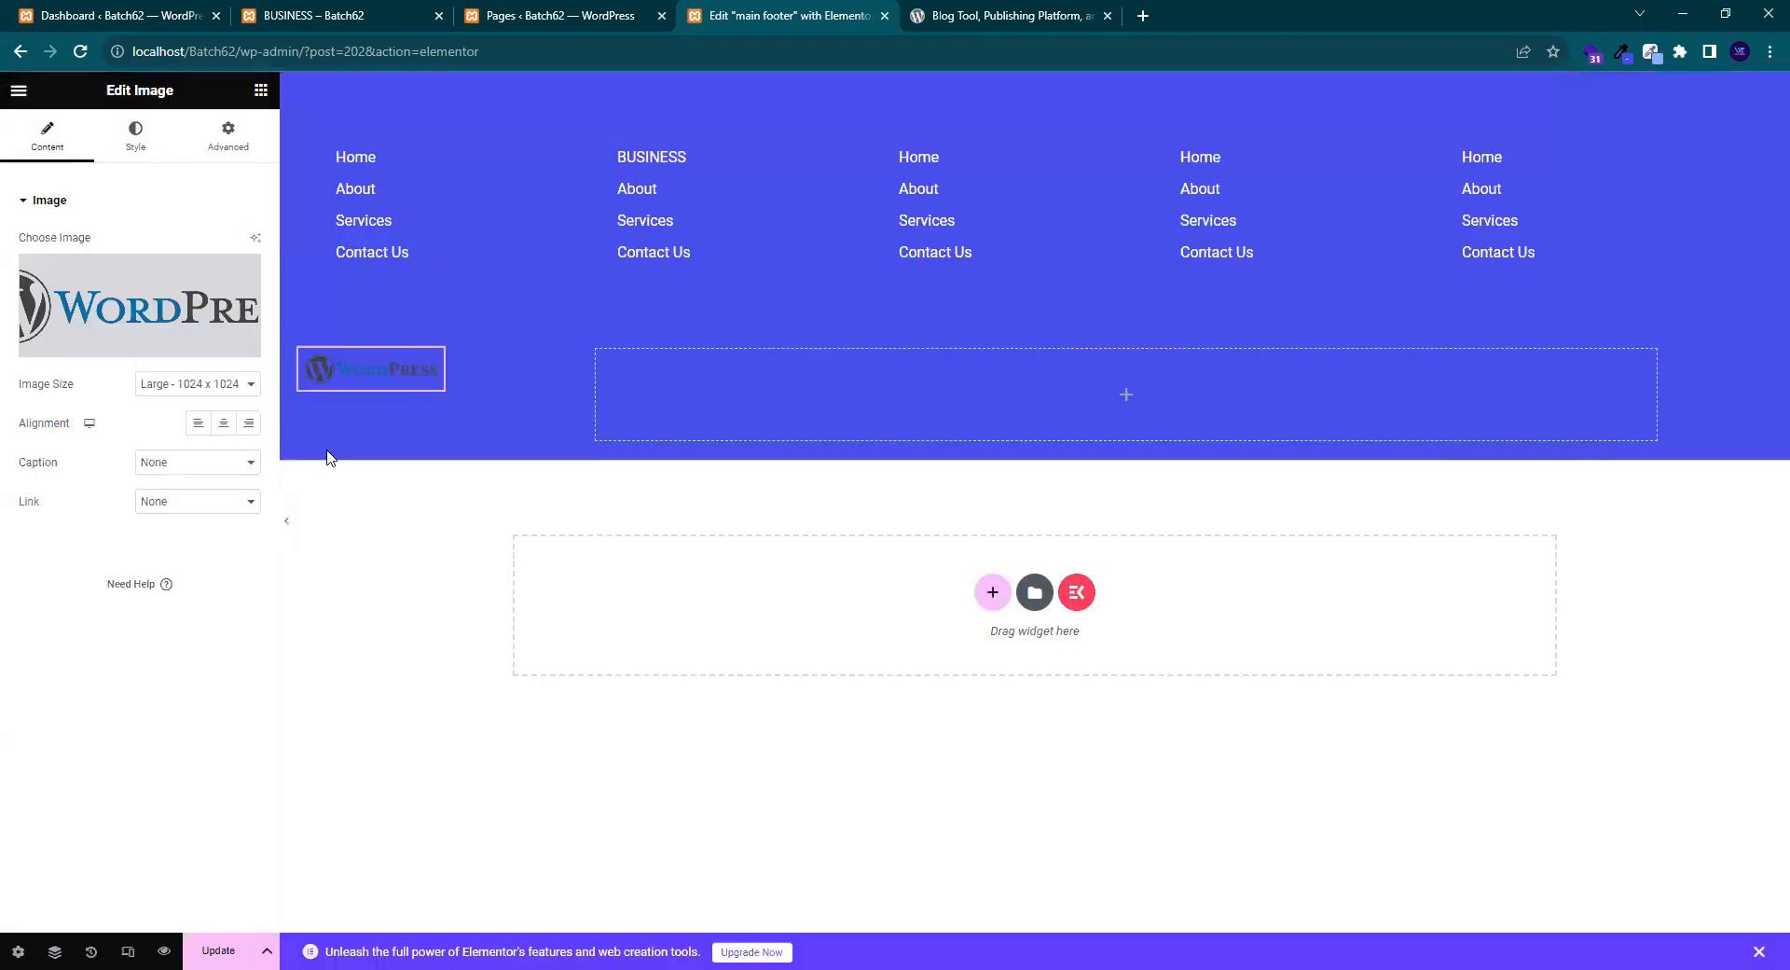
- Set the logo container's Justify Content to Center, checking the wordpress.org footer for reference
left_click(305, 354)
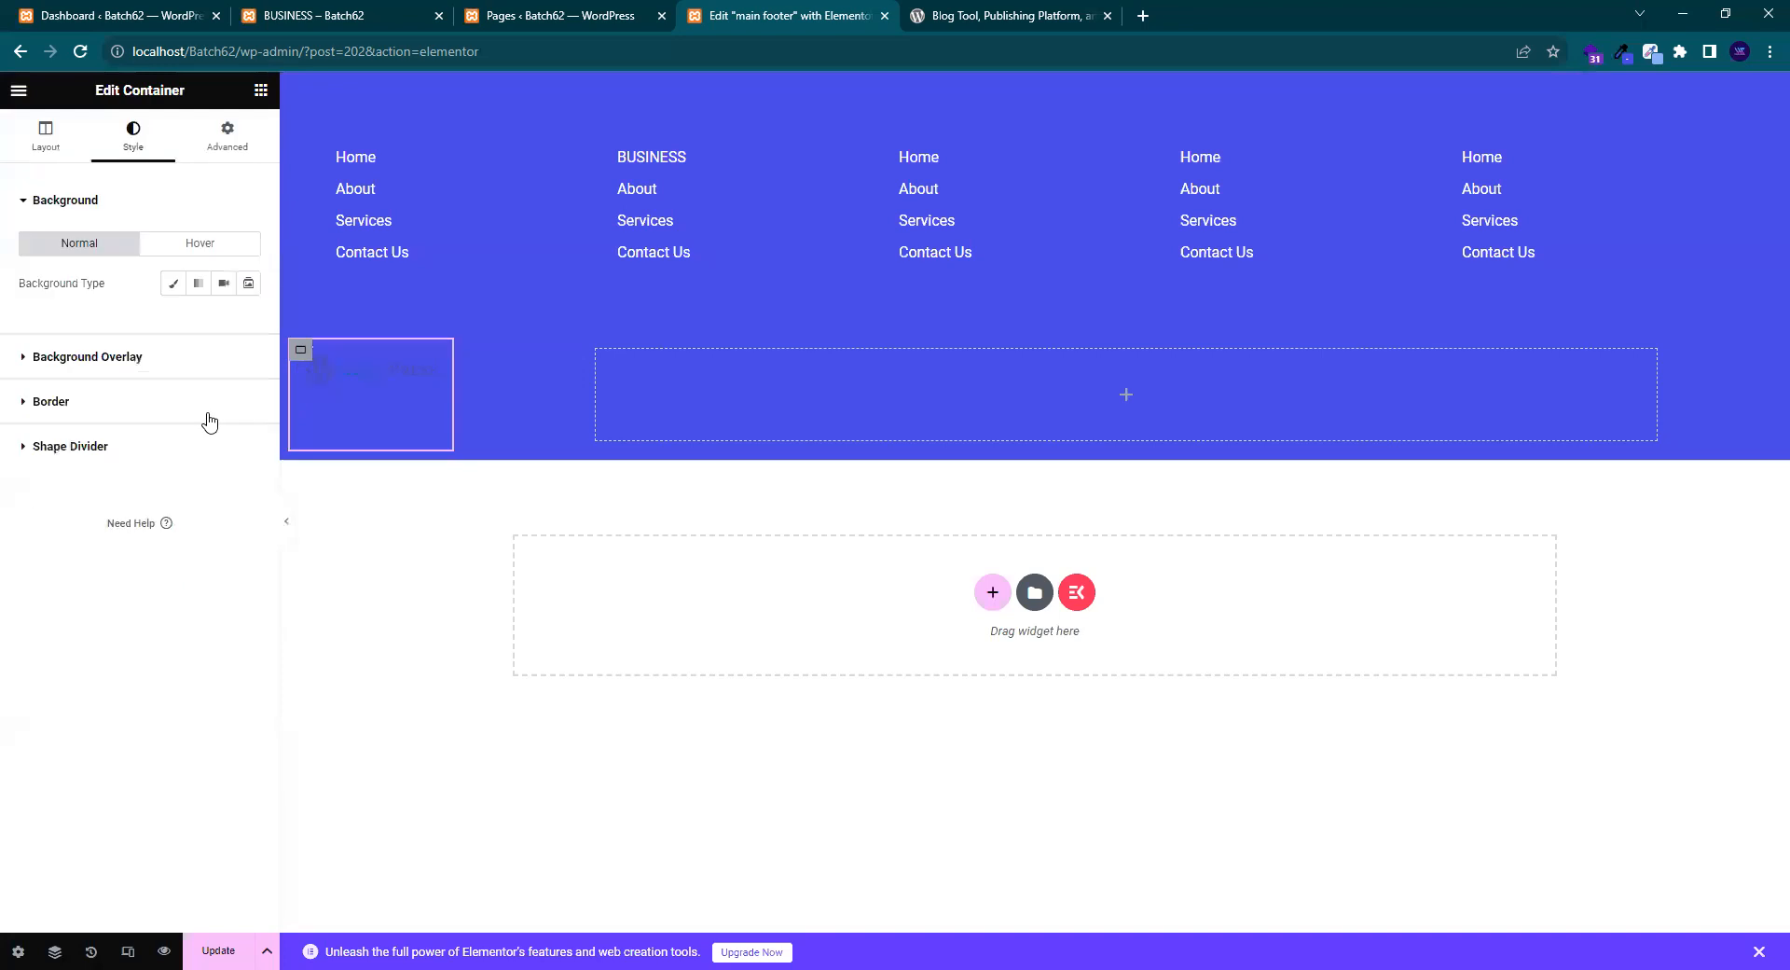
left_click(43, 141)
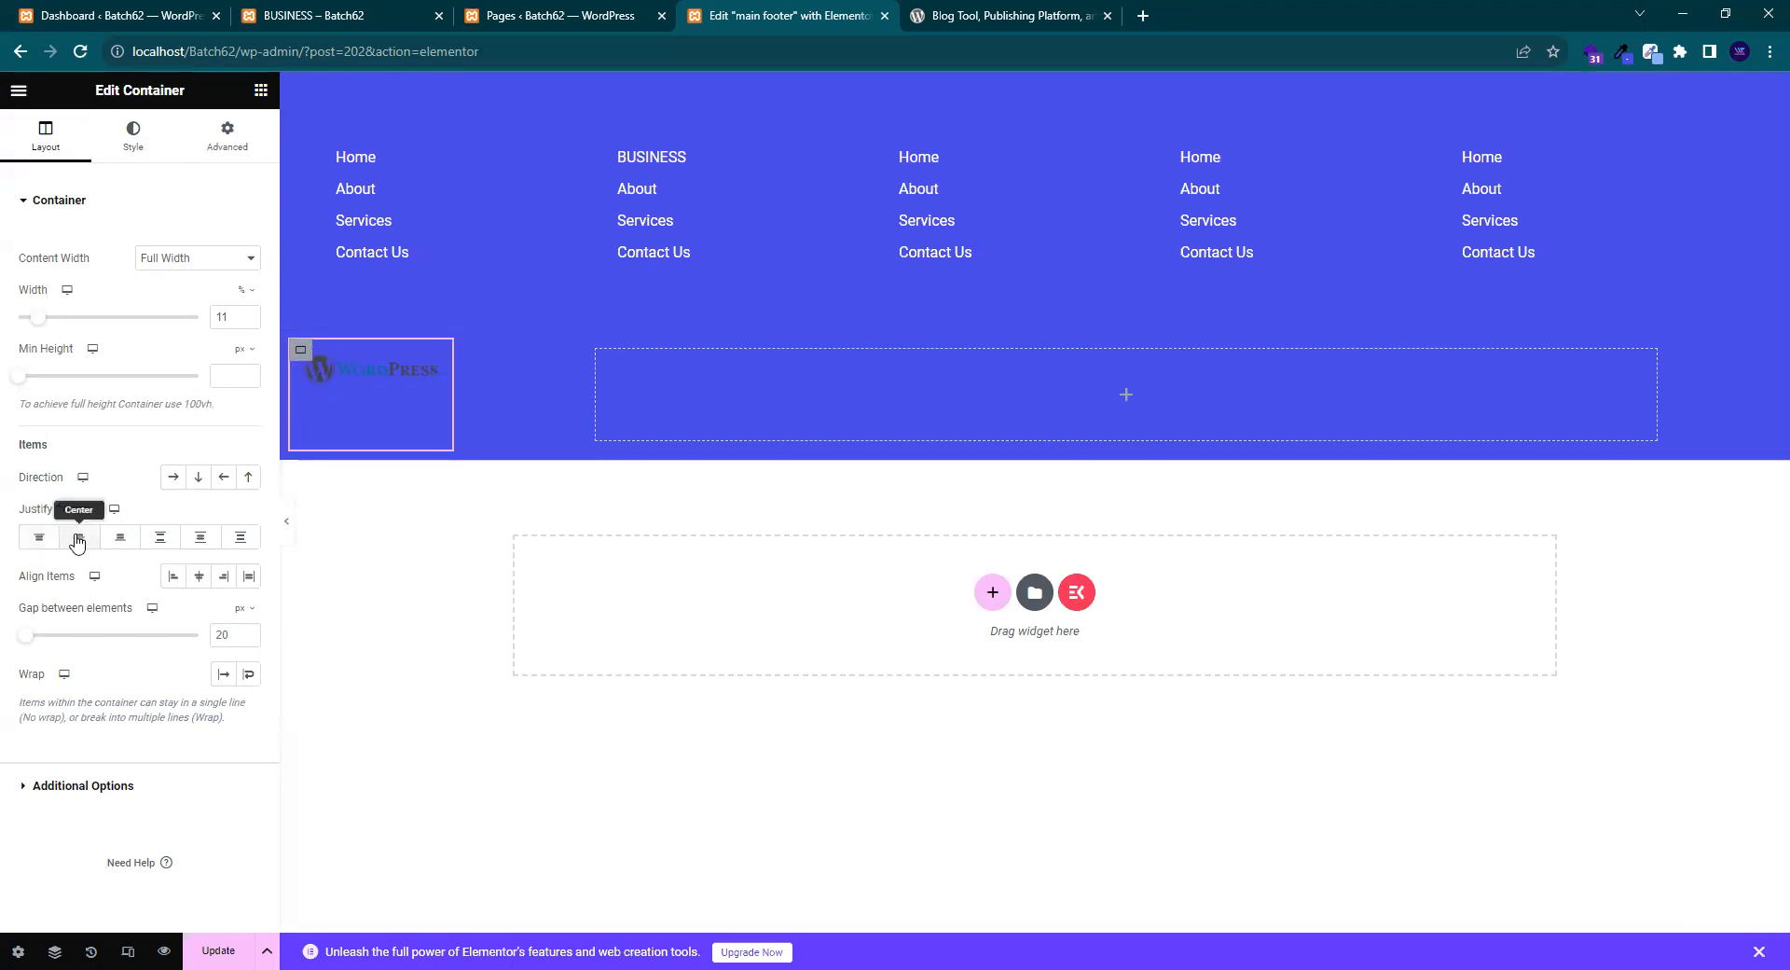
left_click(77, 539)
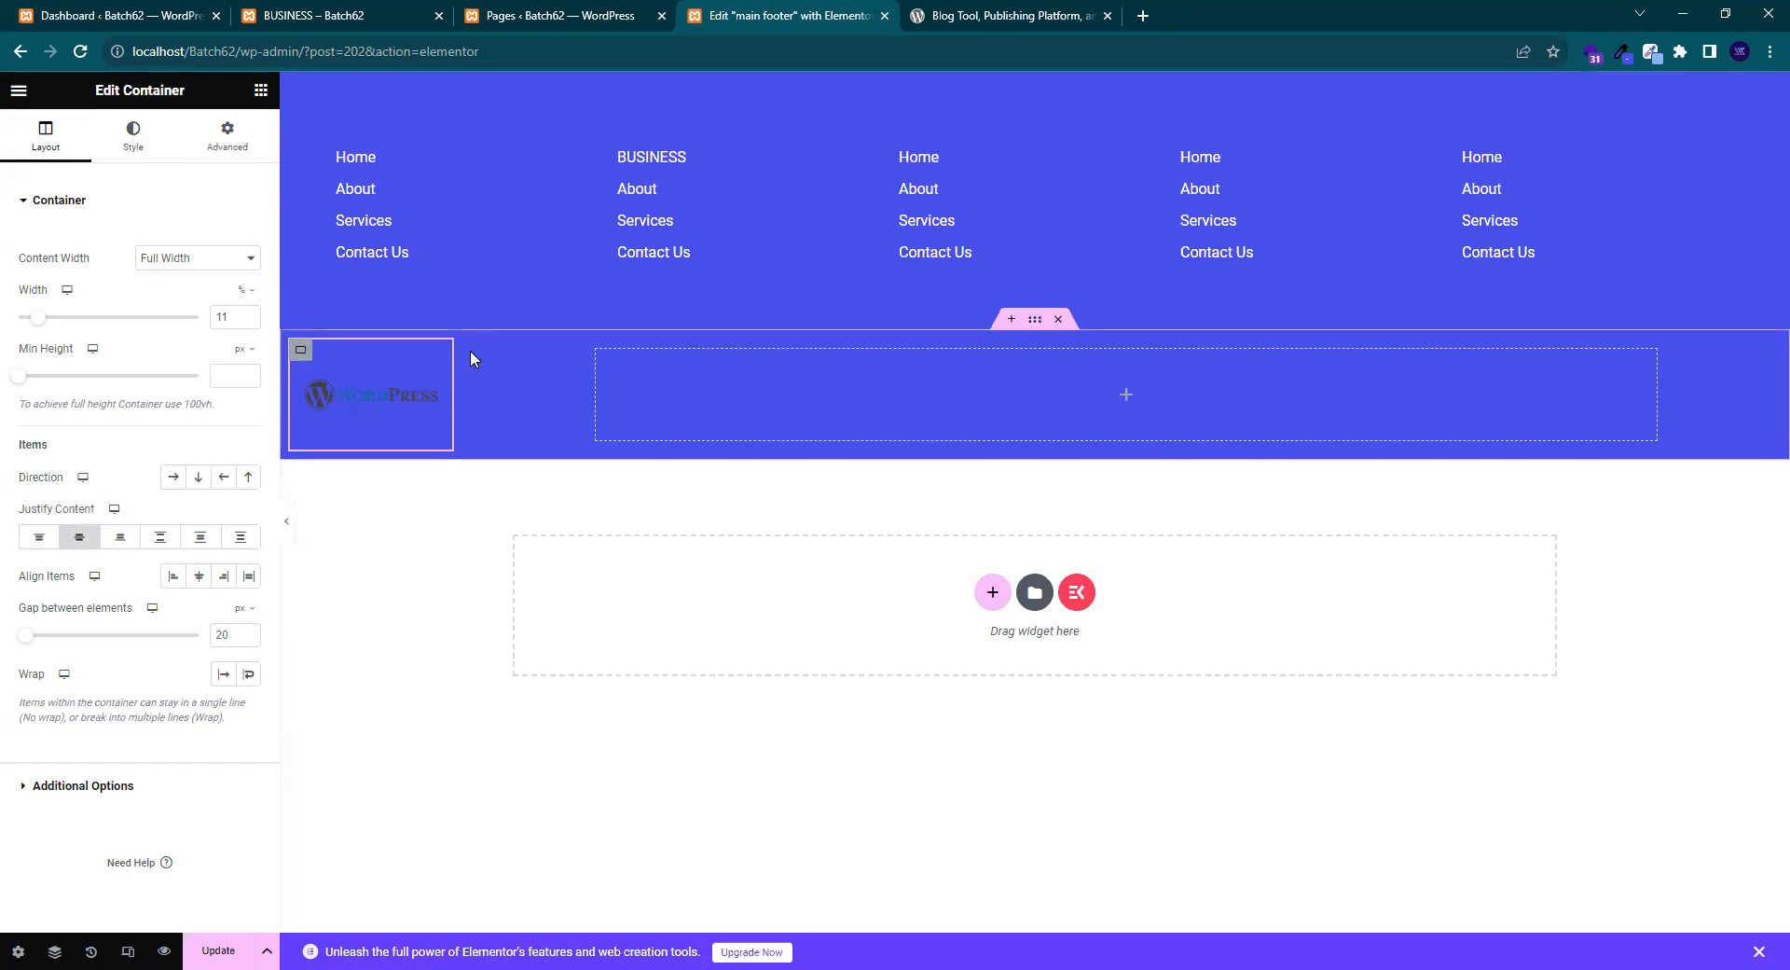
left_click(997, 15)
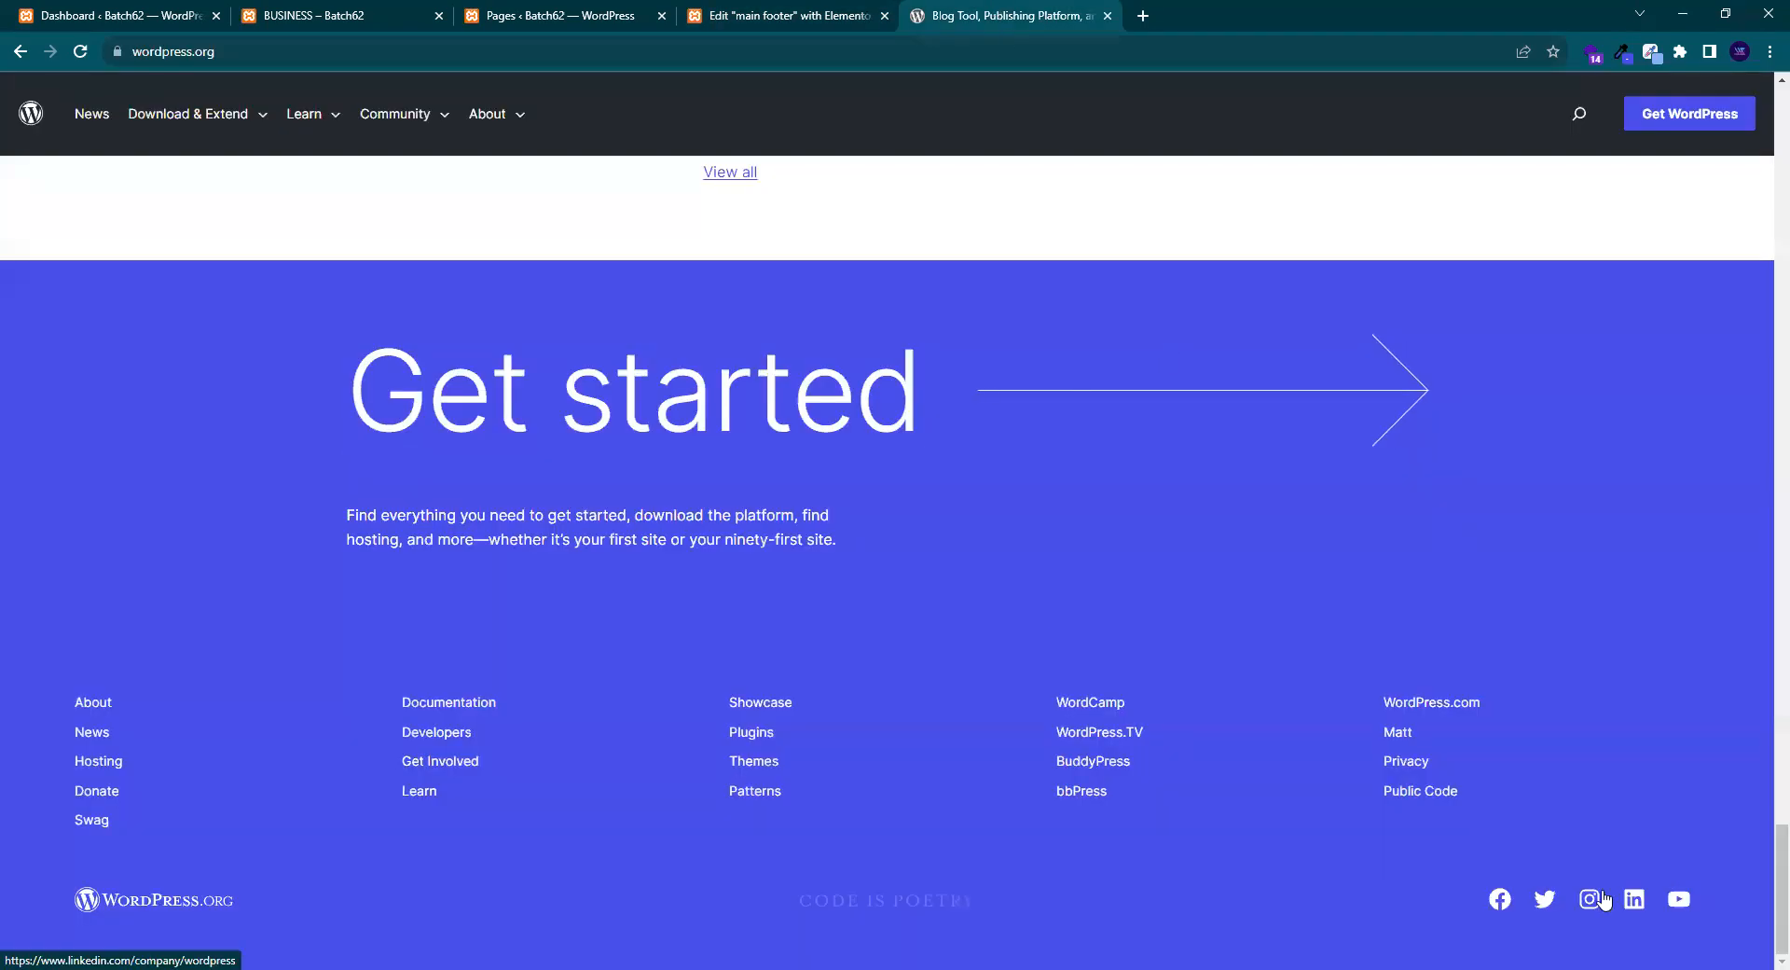
left_click(836, 25)
left_click(260, 93)
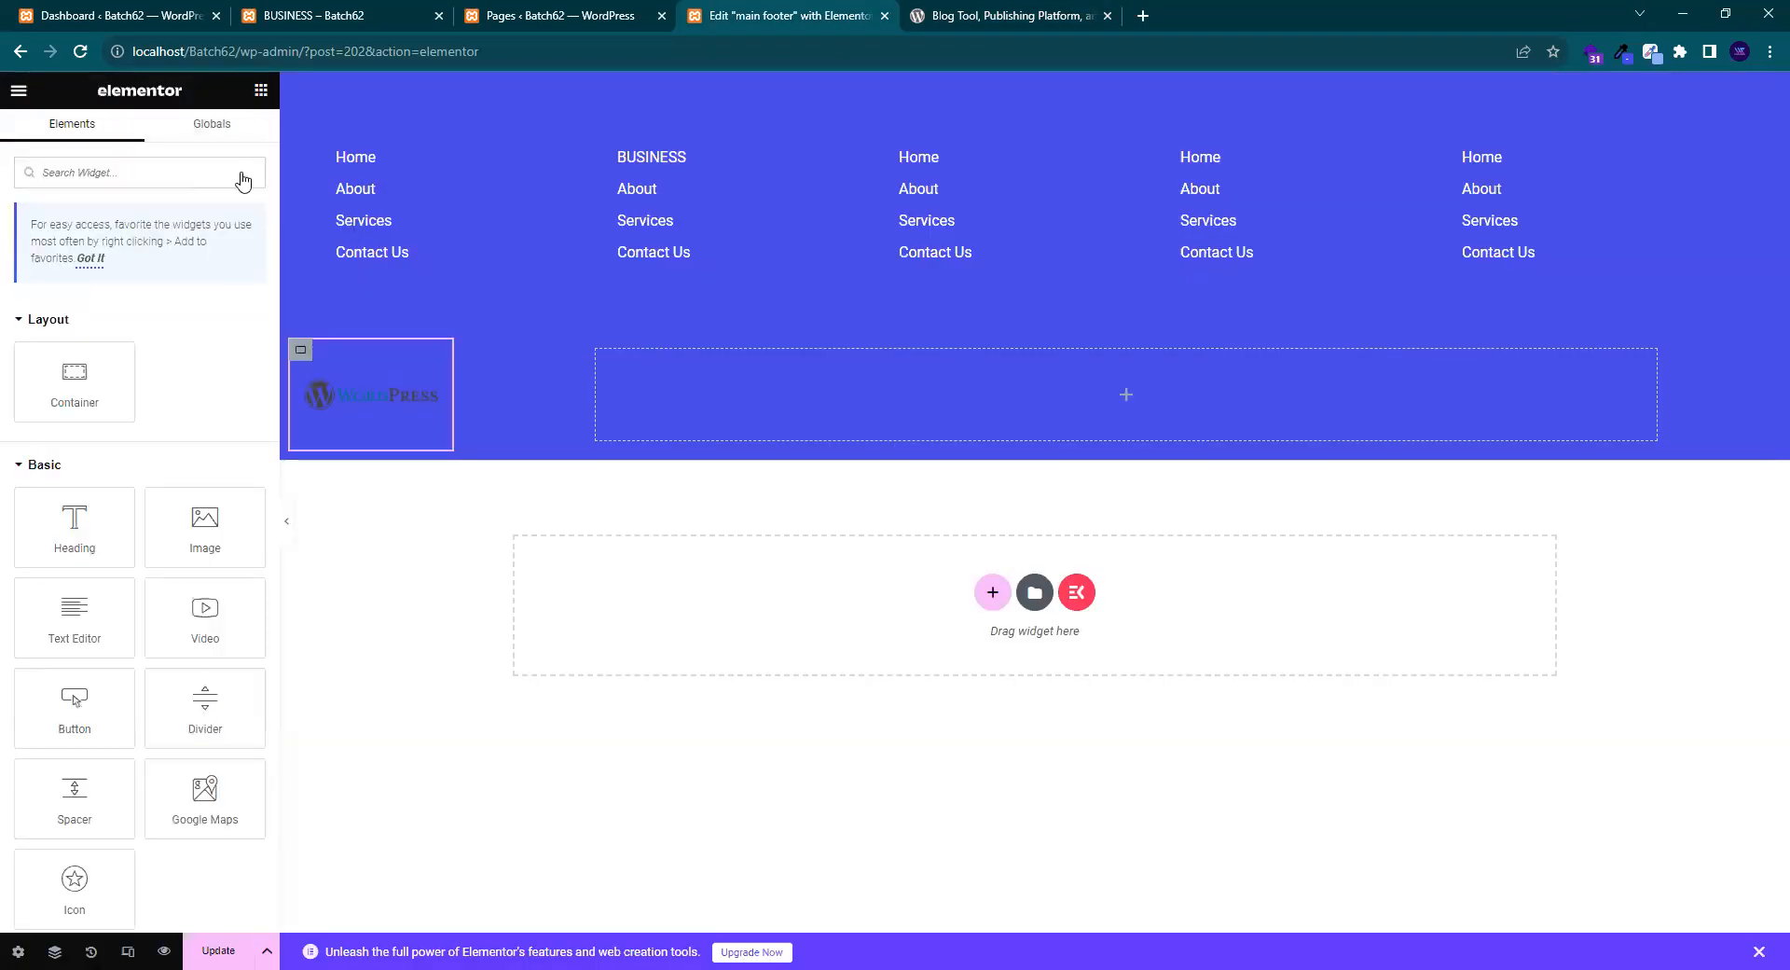
- Search 'soci' and drop a Social Icons widget into the empty right-hand container
left_click(300, 353)
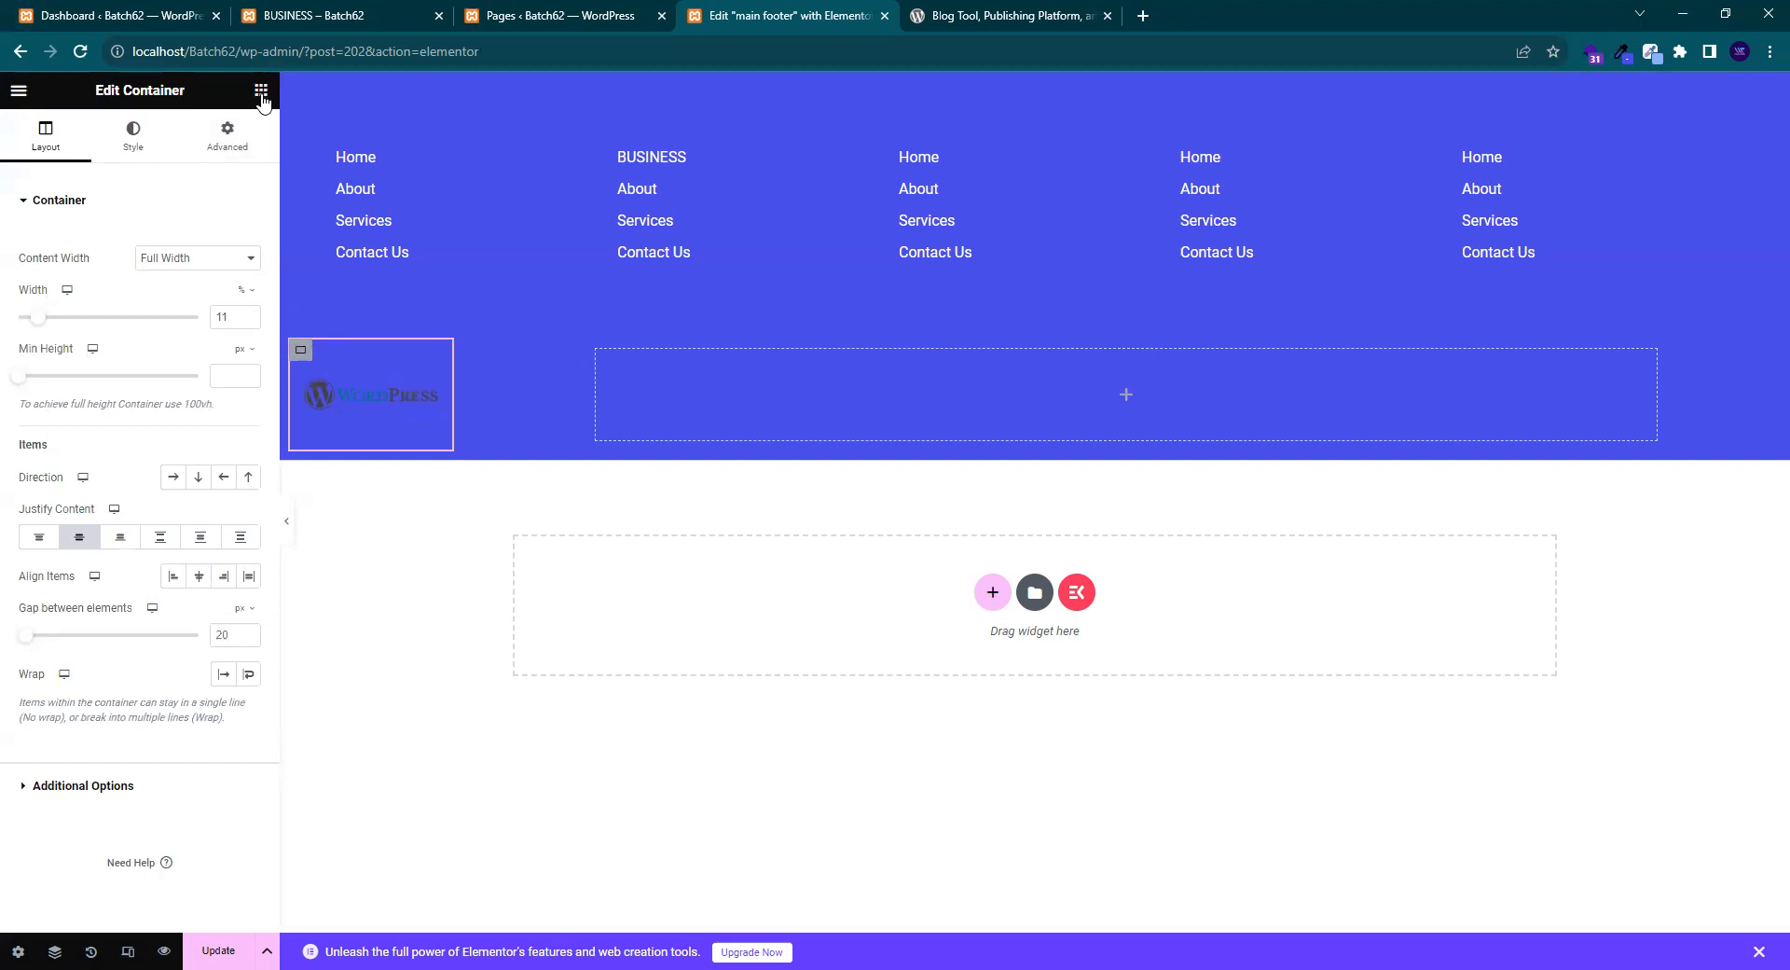
left_click(261, 92)
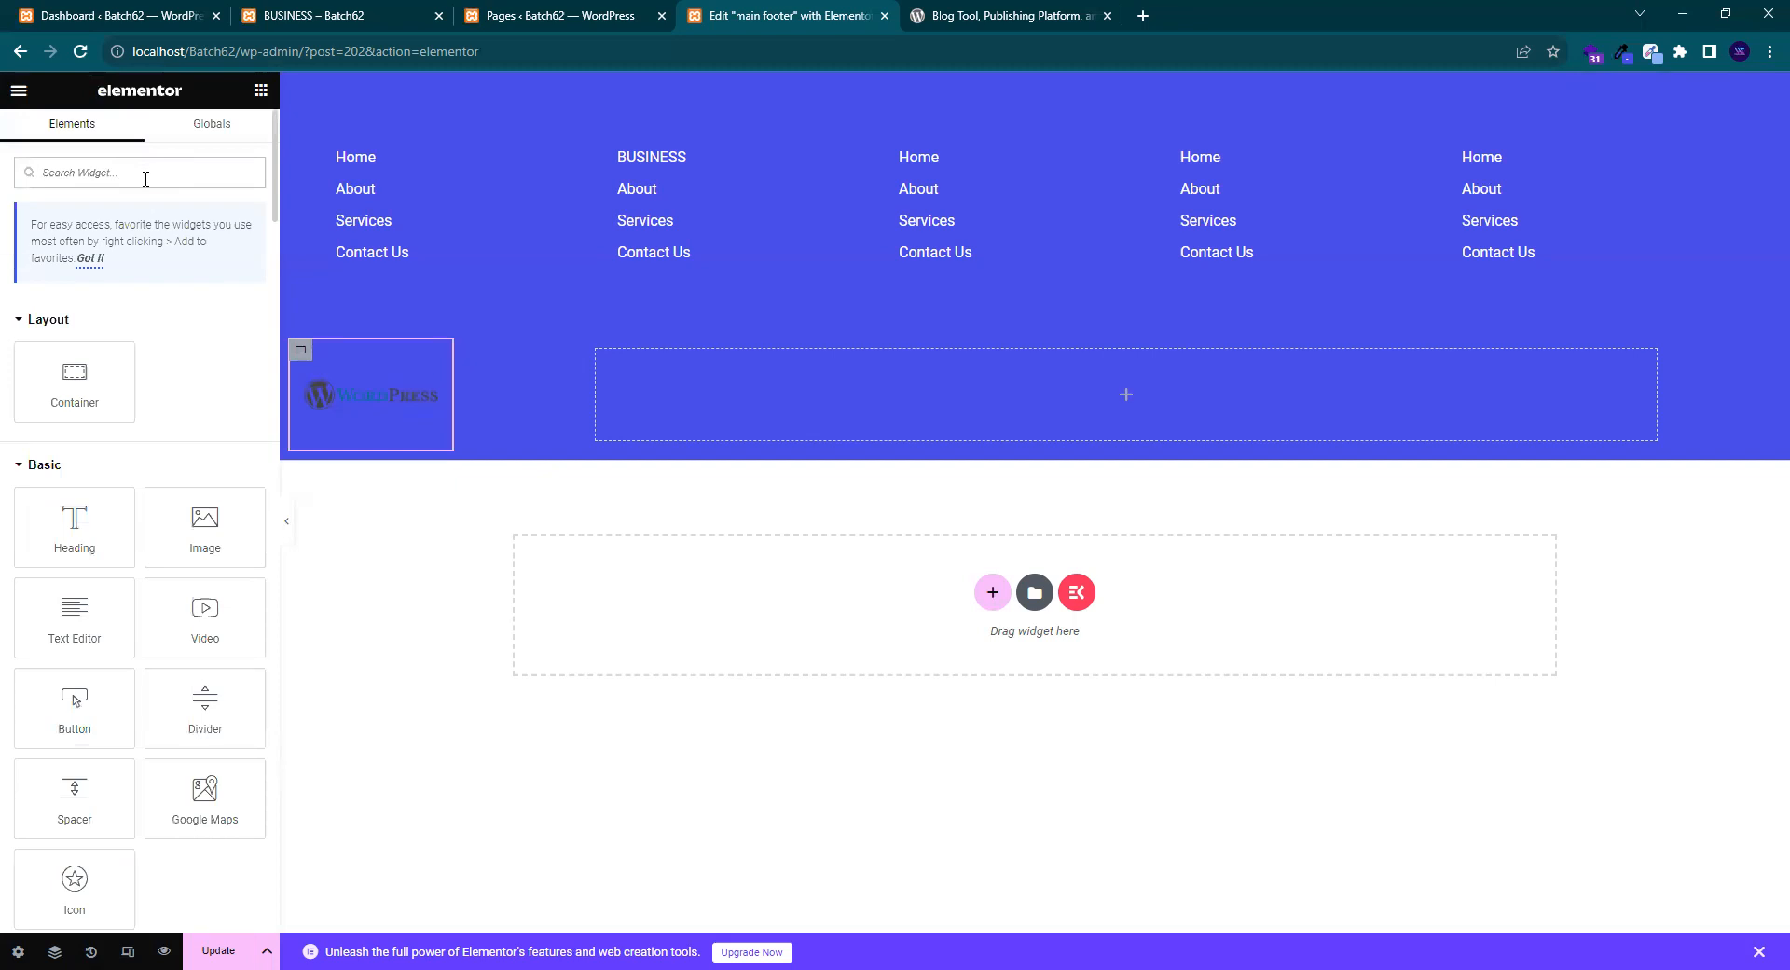
type("social")
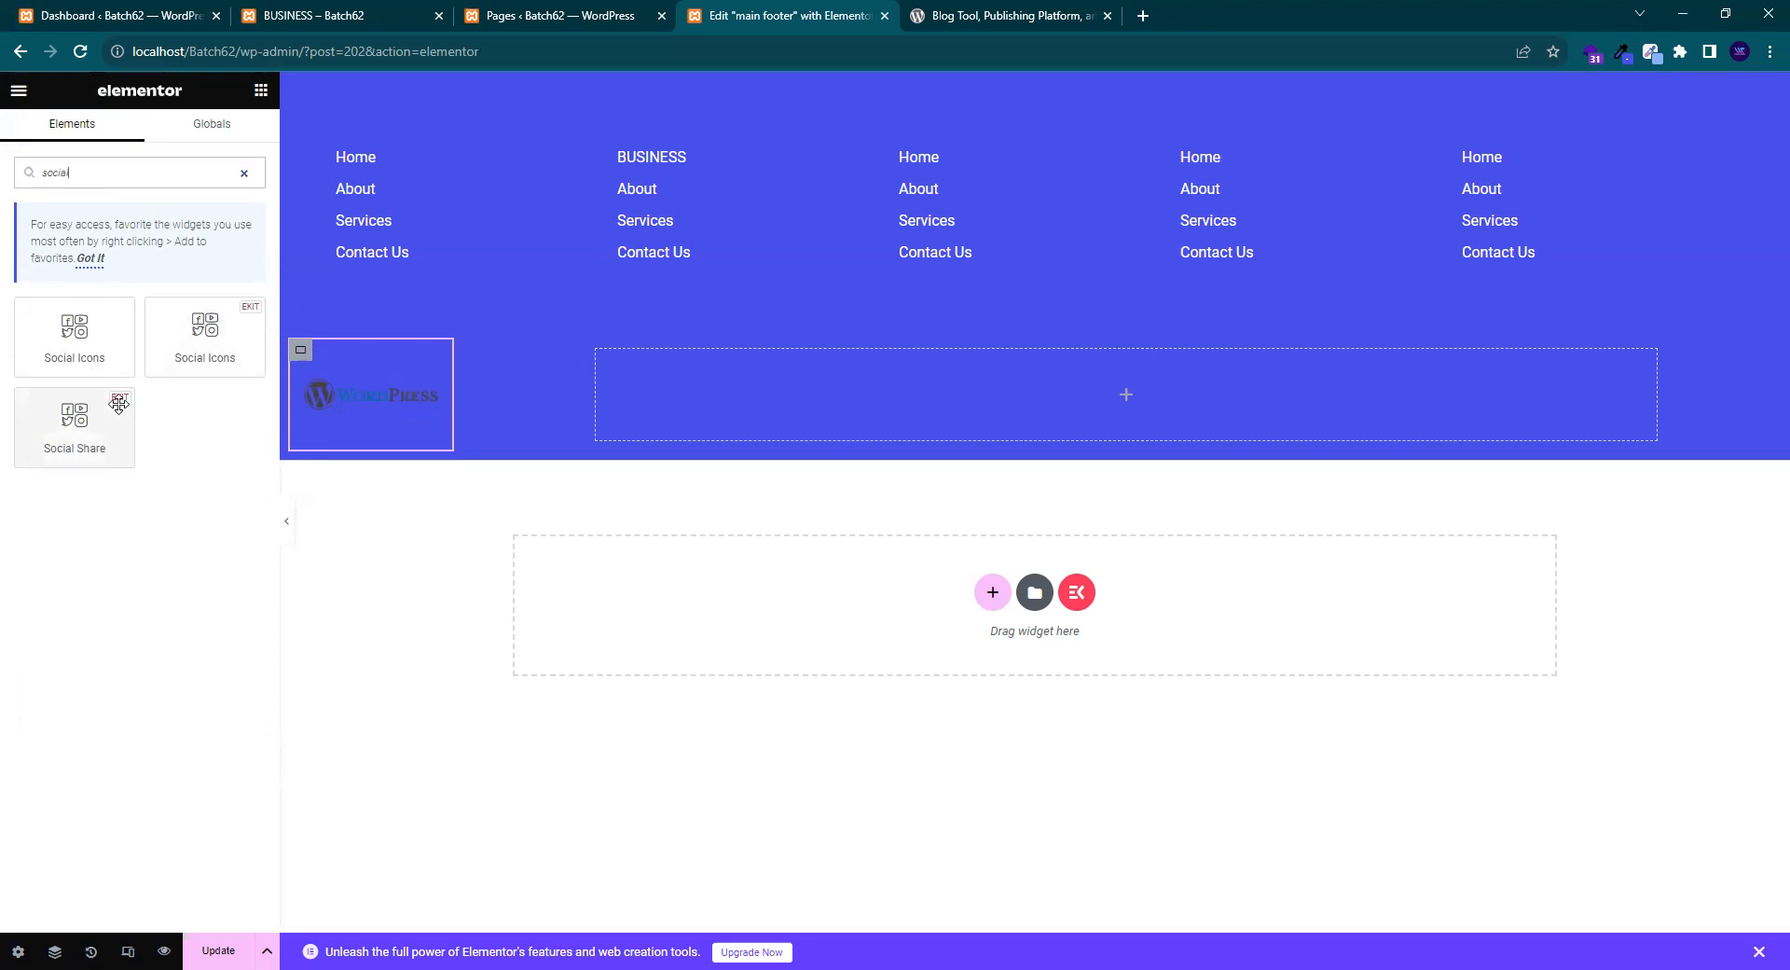
left_click_drag(79, 337, 119, 303)
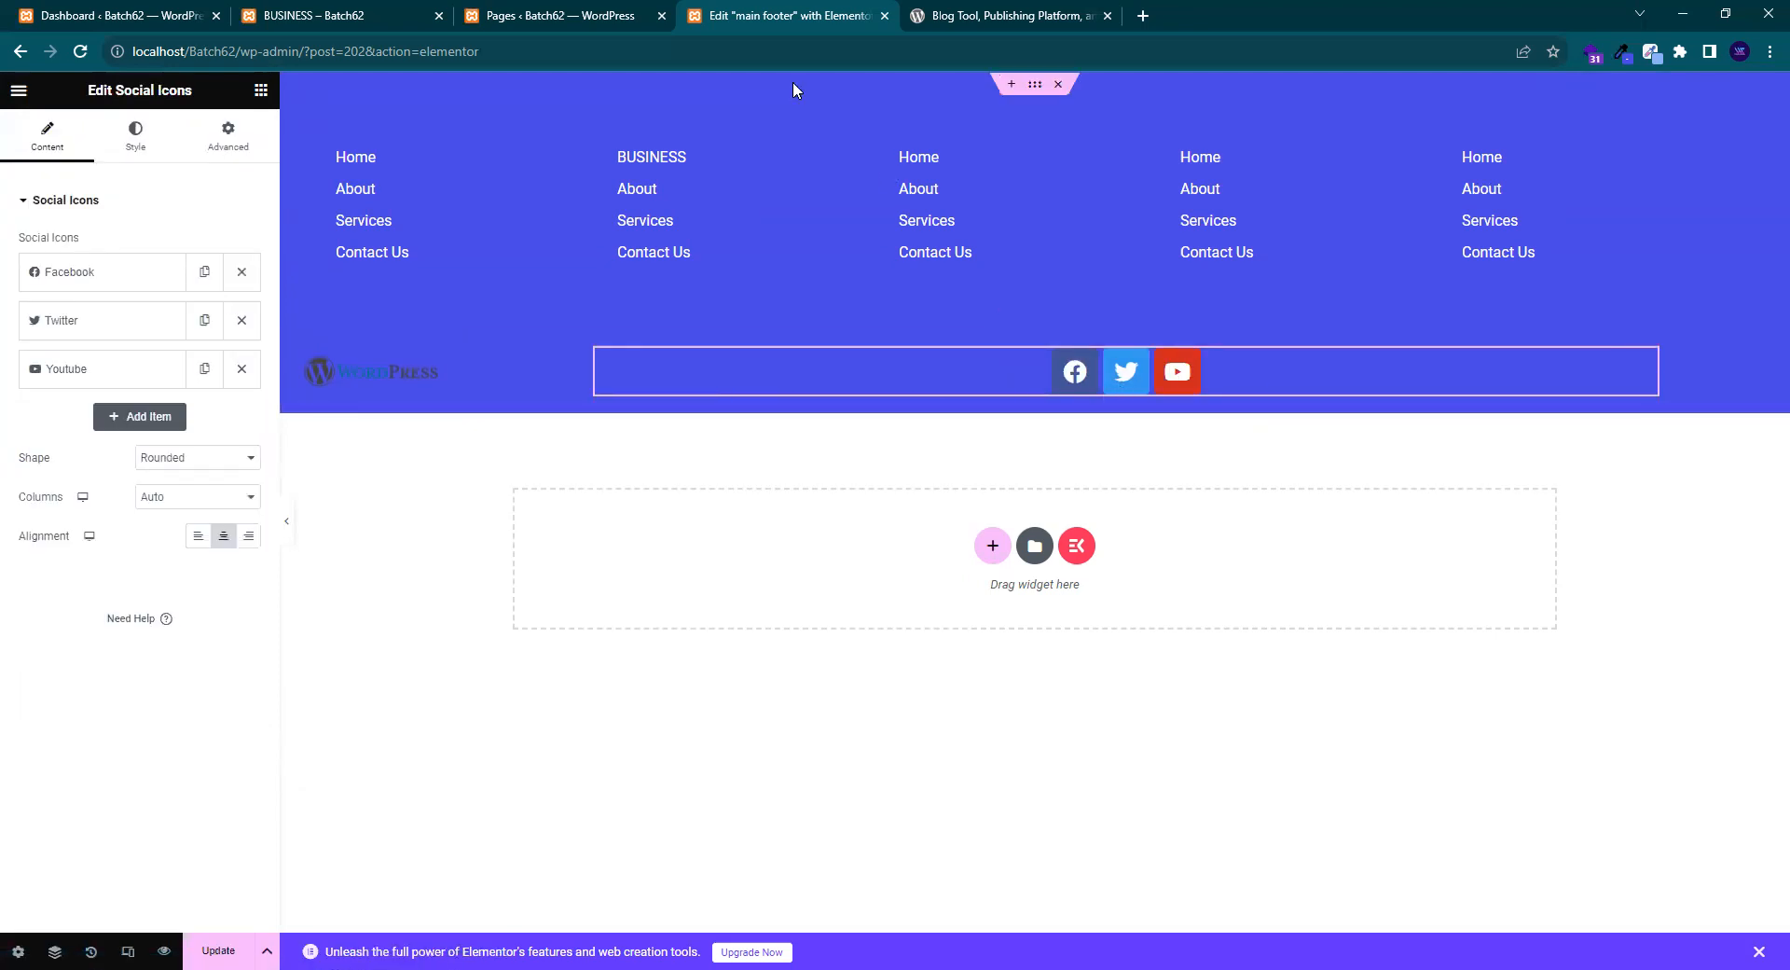
- Compare with the wordpress.org footer and add a fourth social icon item
left_click(1002, 16)
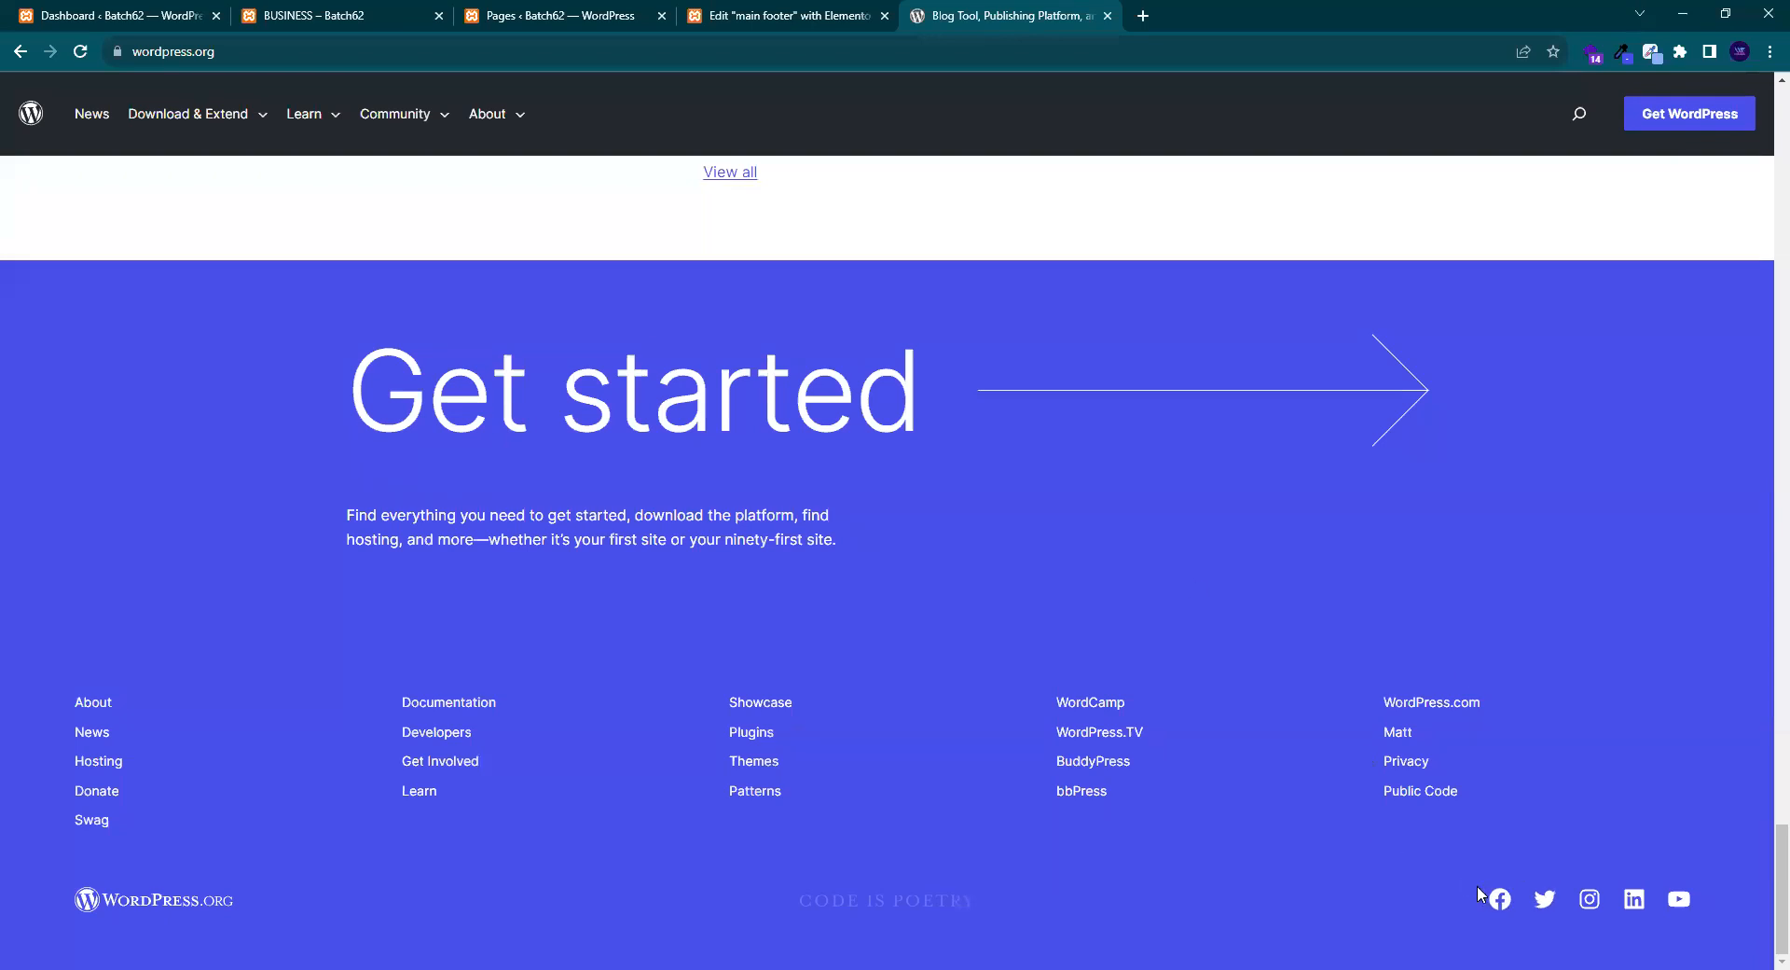
left_click(774, 13)
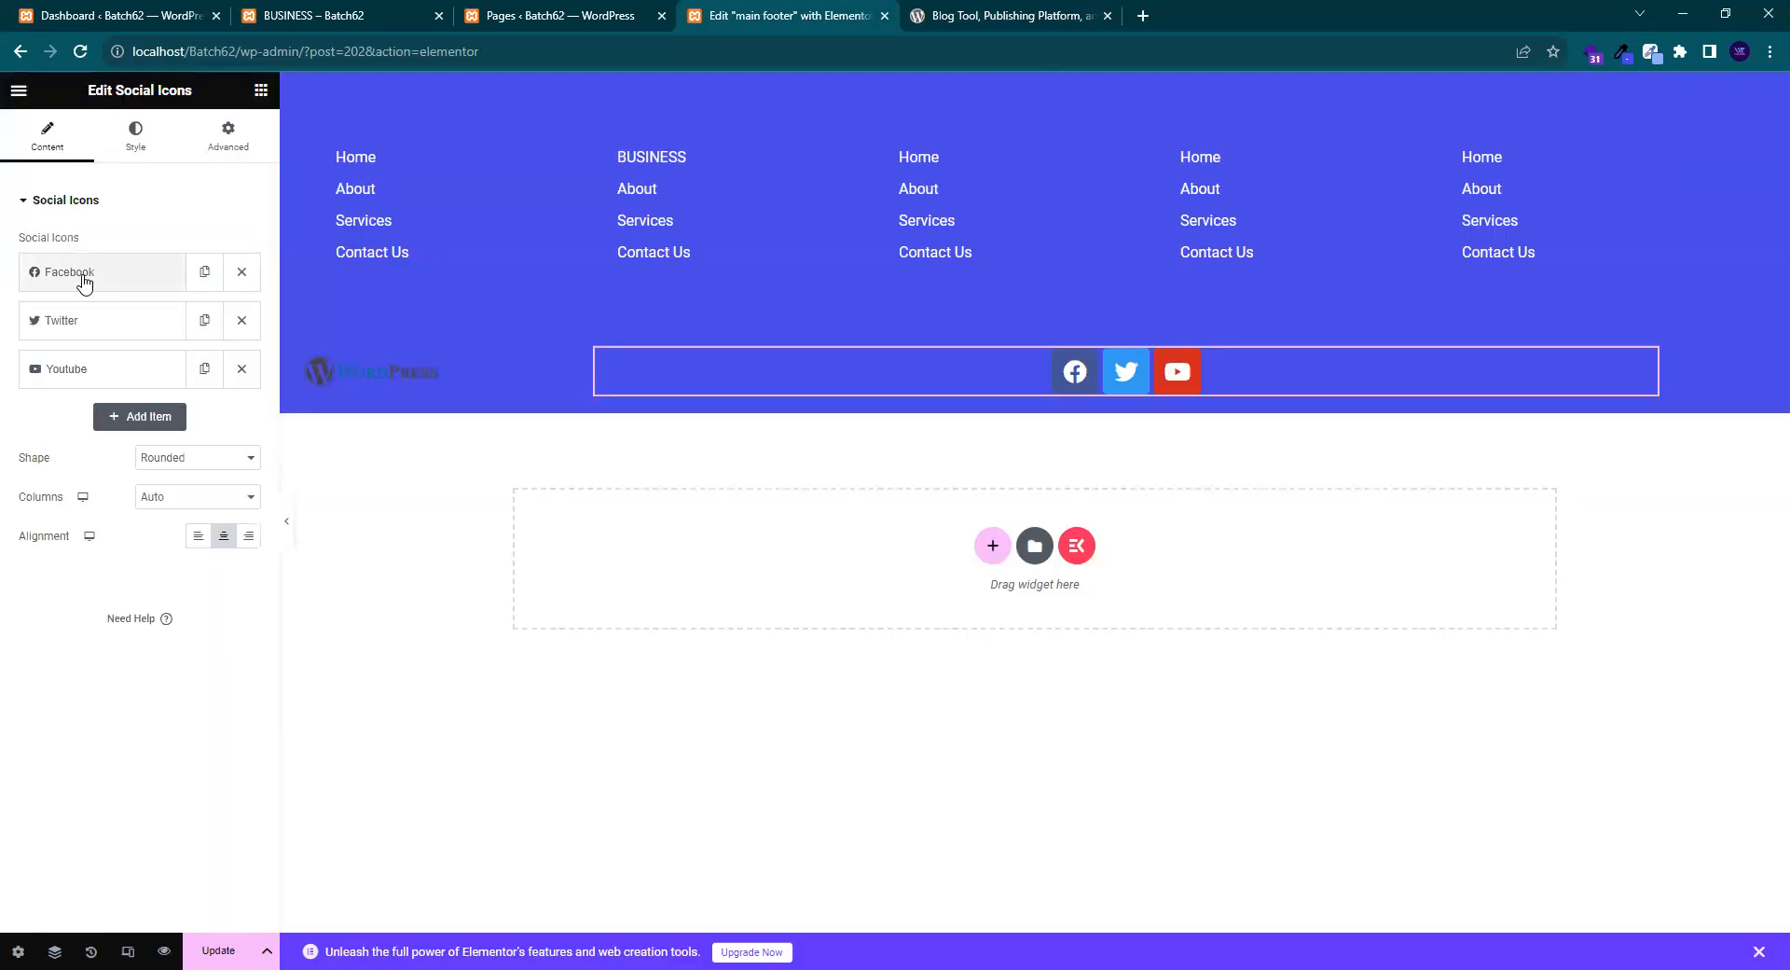
left_click(1007, 15)
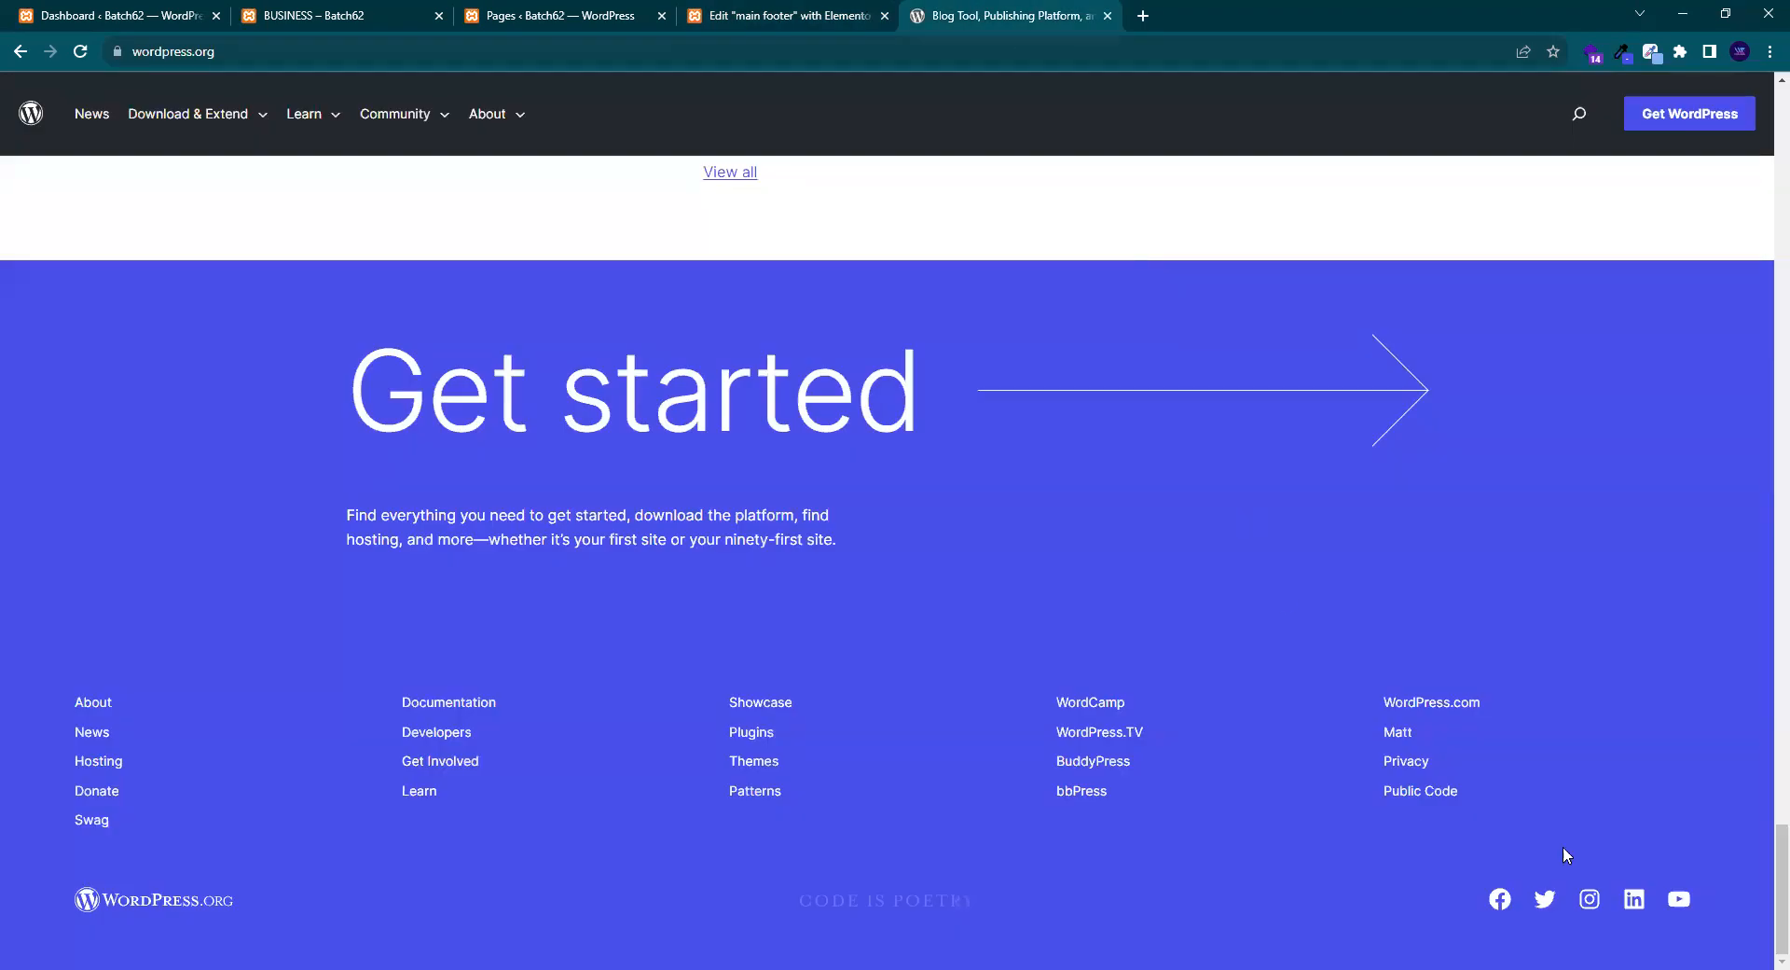
left_click(788, 15)
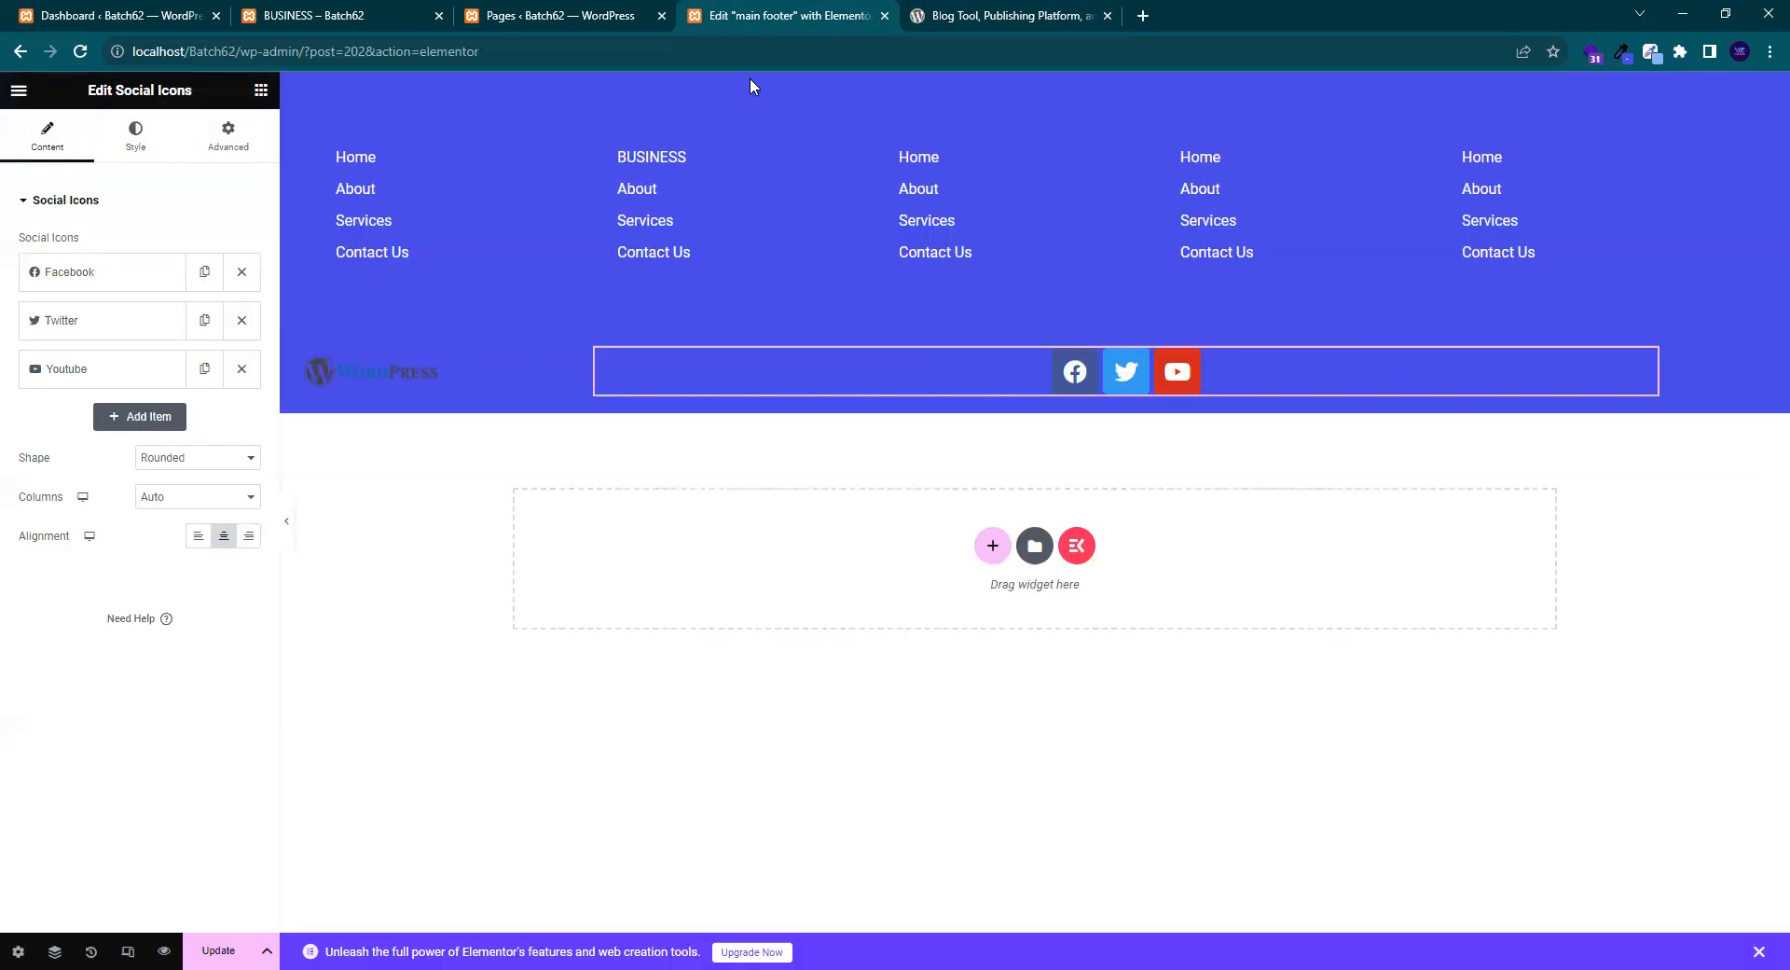
left_click(125, 418)
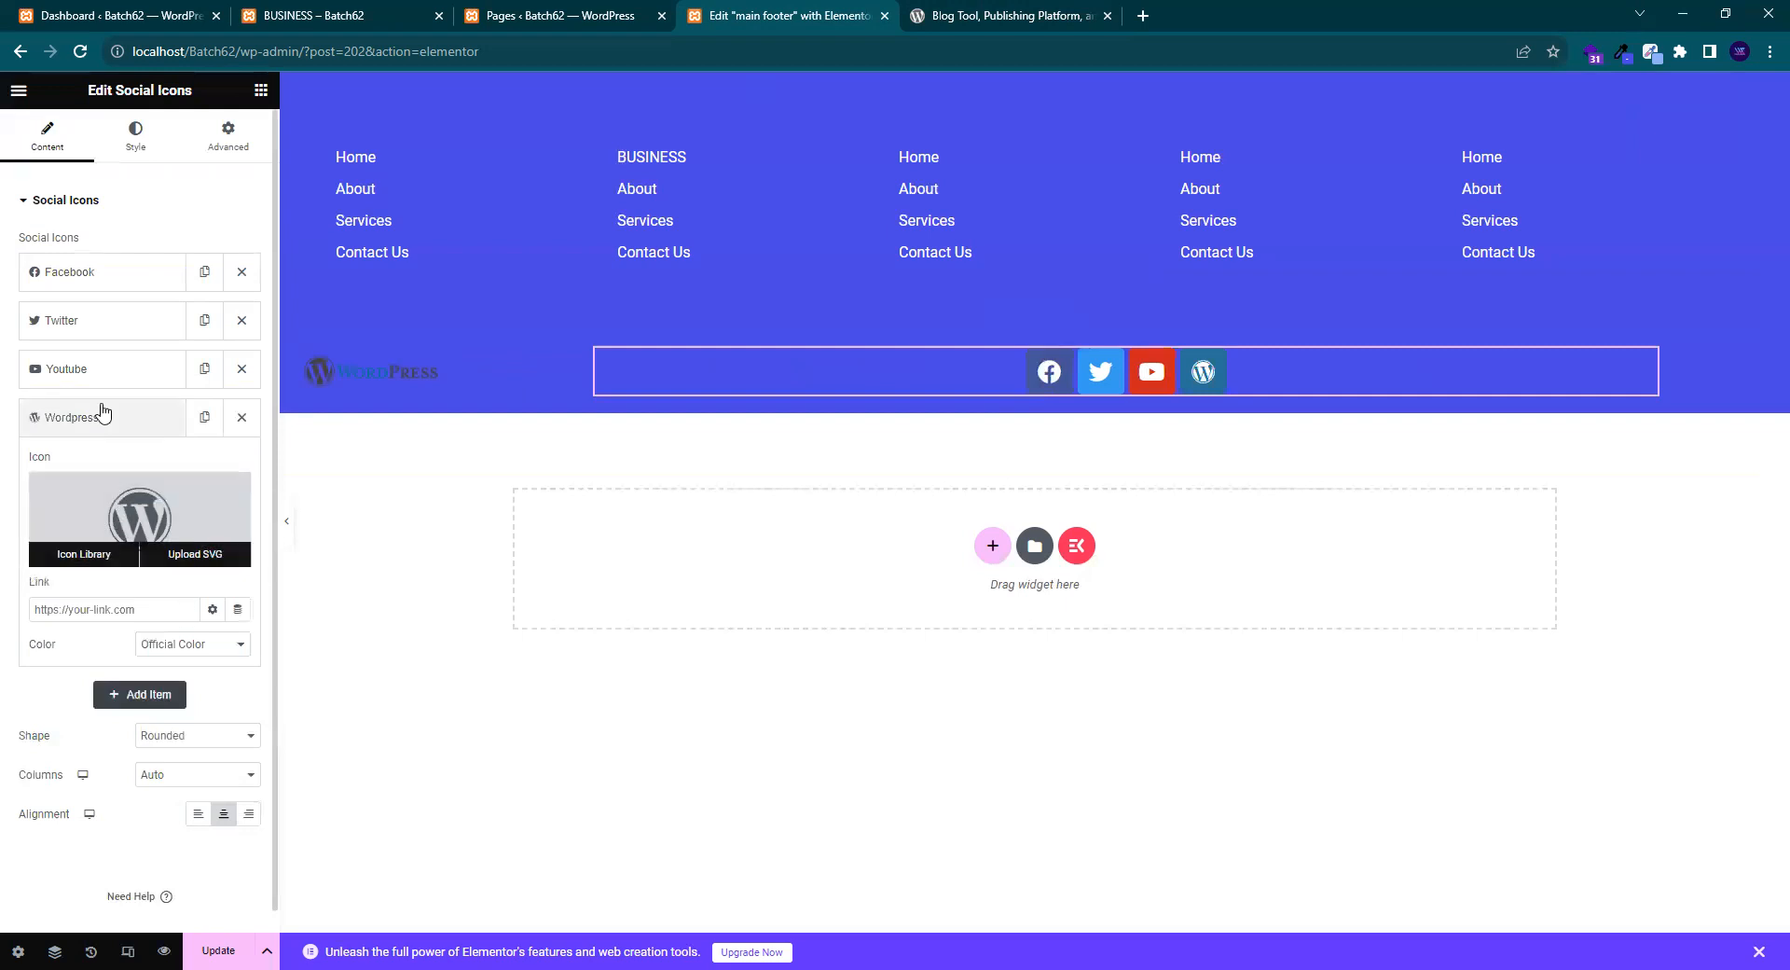
mouse_move(66, 497)
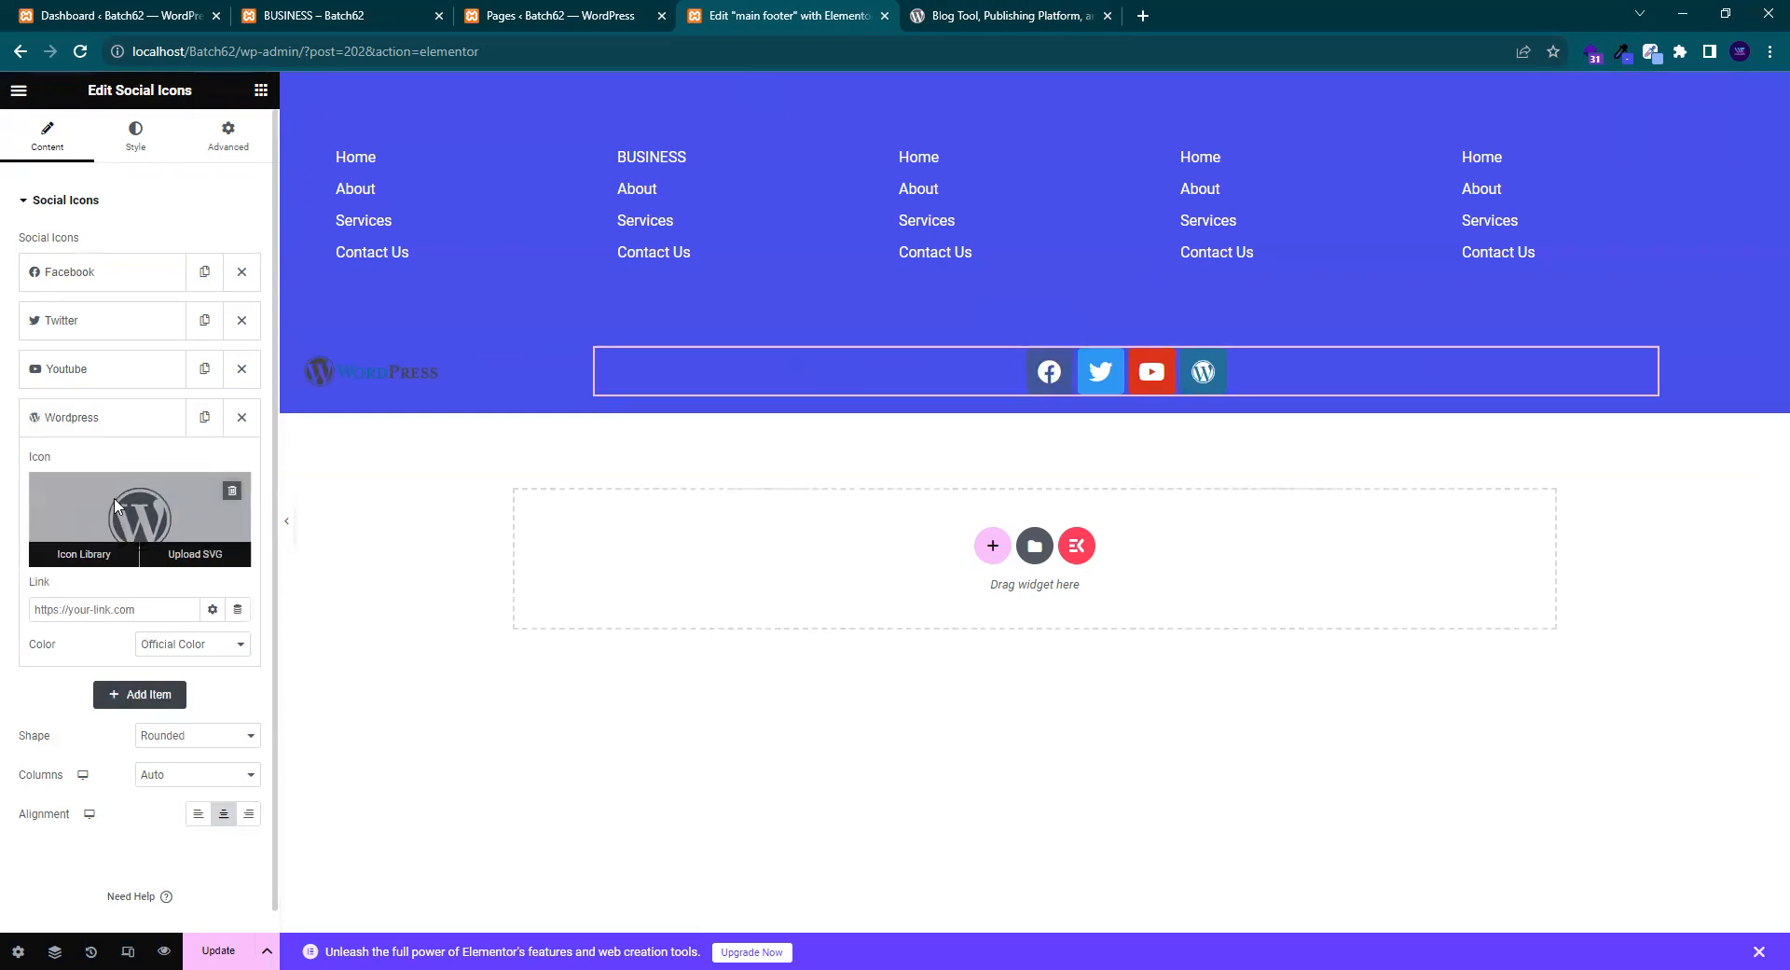
left_click(118, 508)
- Set the fourth item's icon to Instagram by searching 'ins' in the Icon Library
left_click(975, 231)
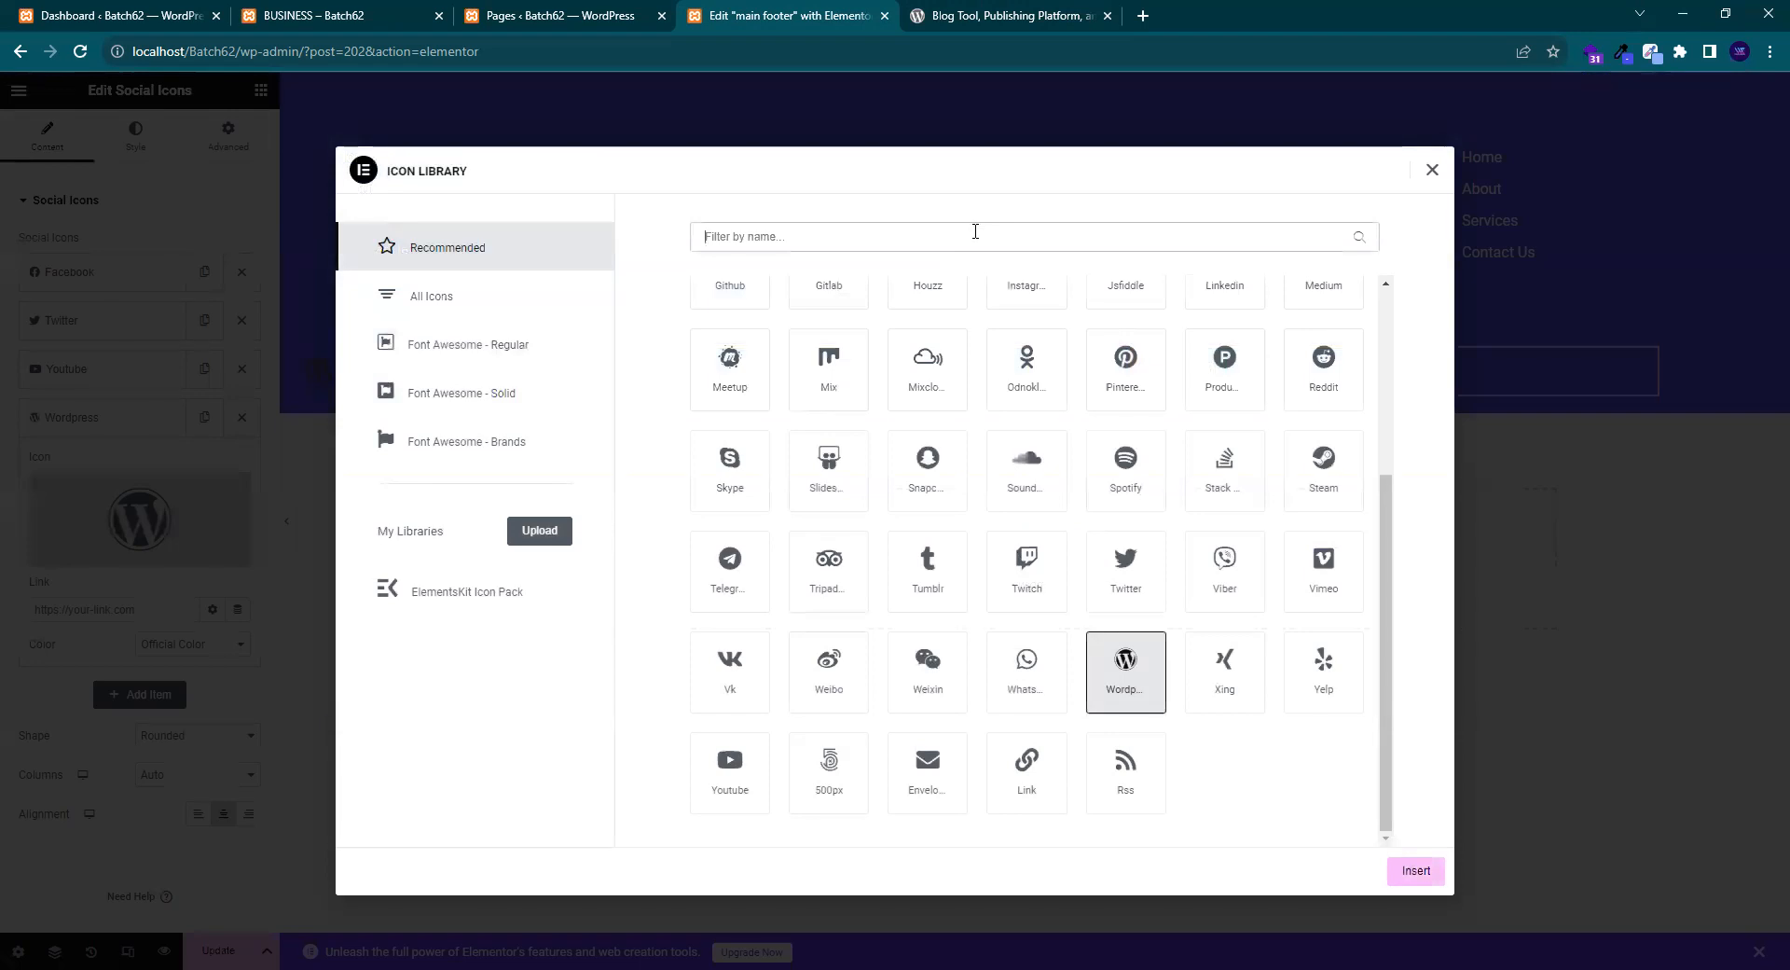
left_click(1025, 15)
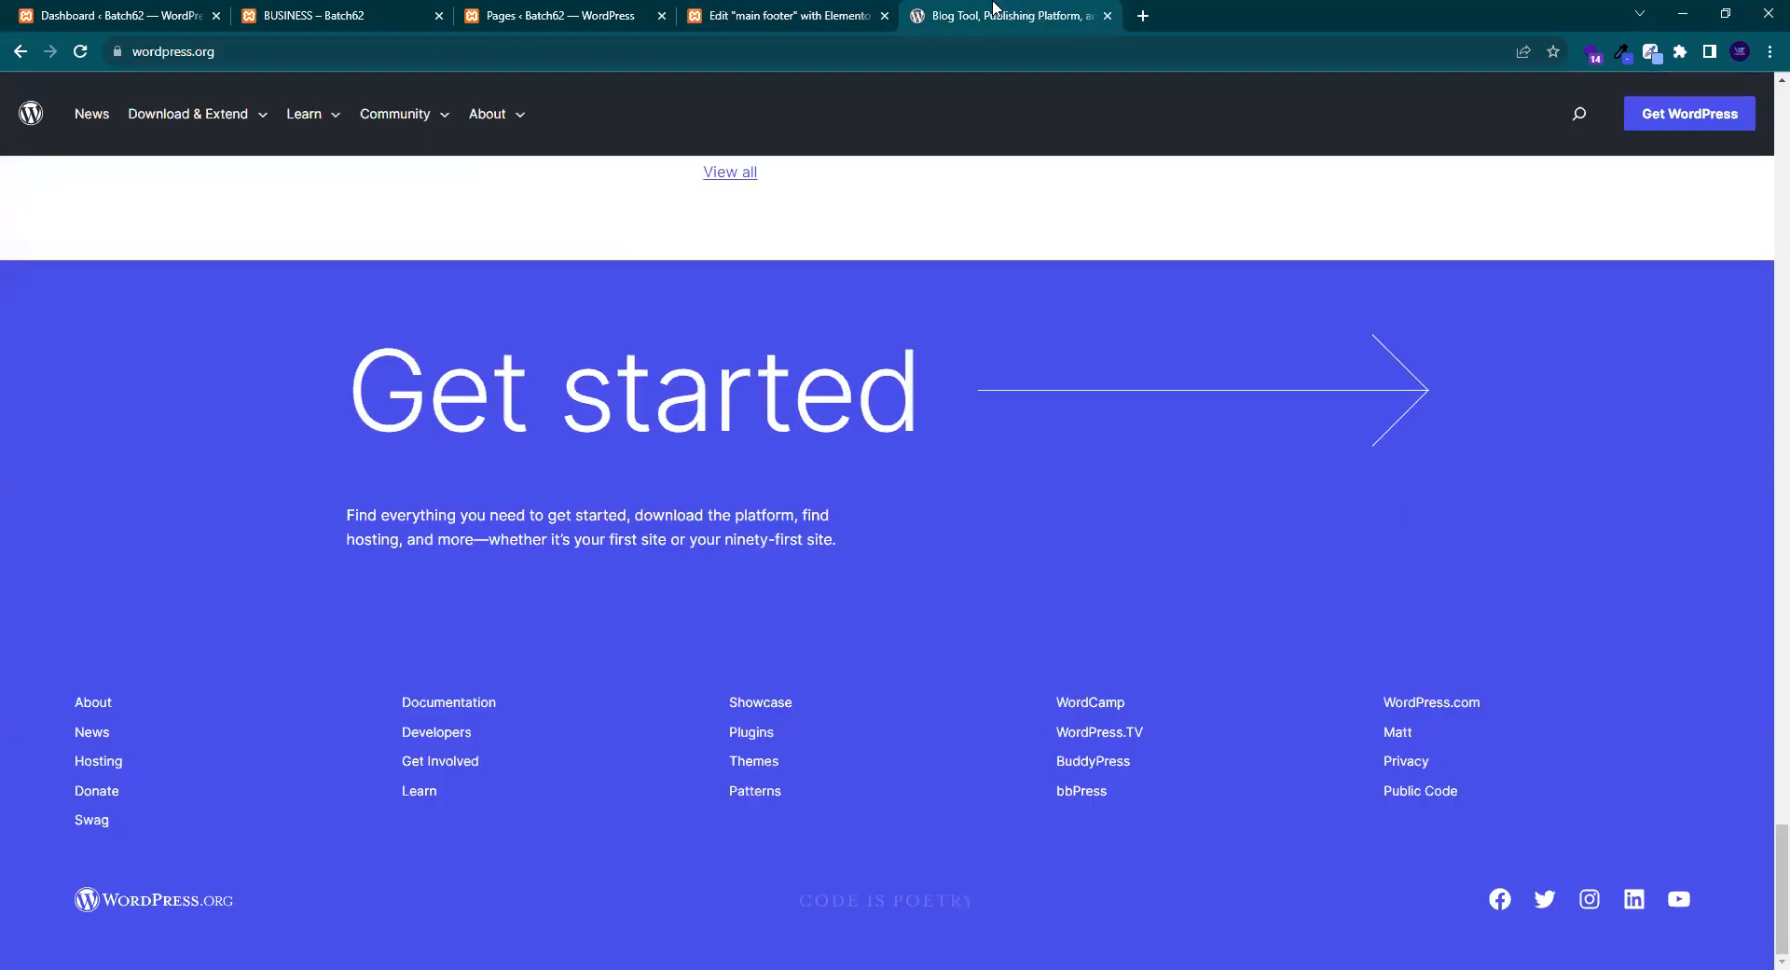
left_click(790, 9)
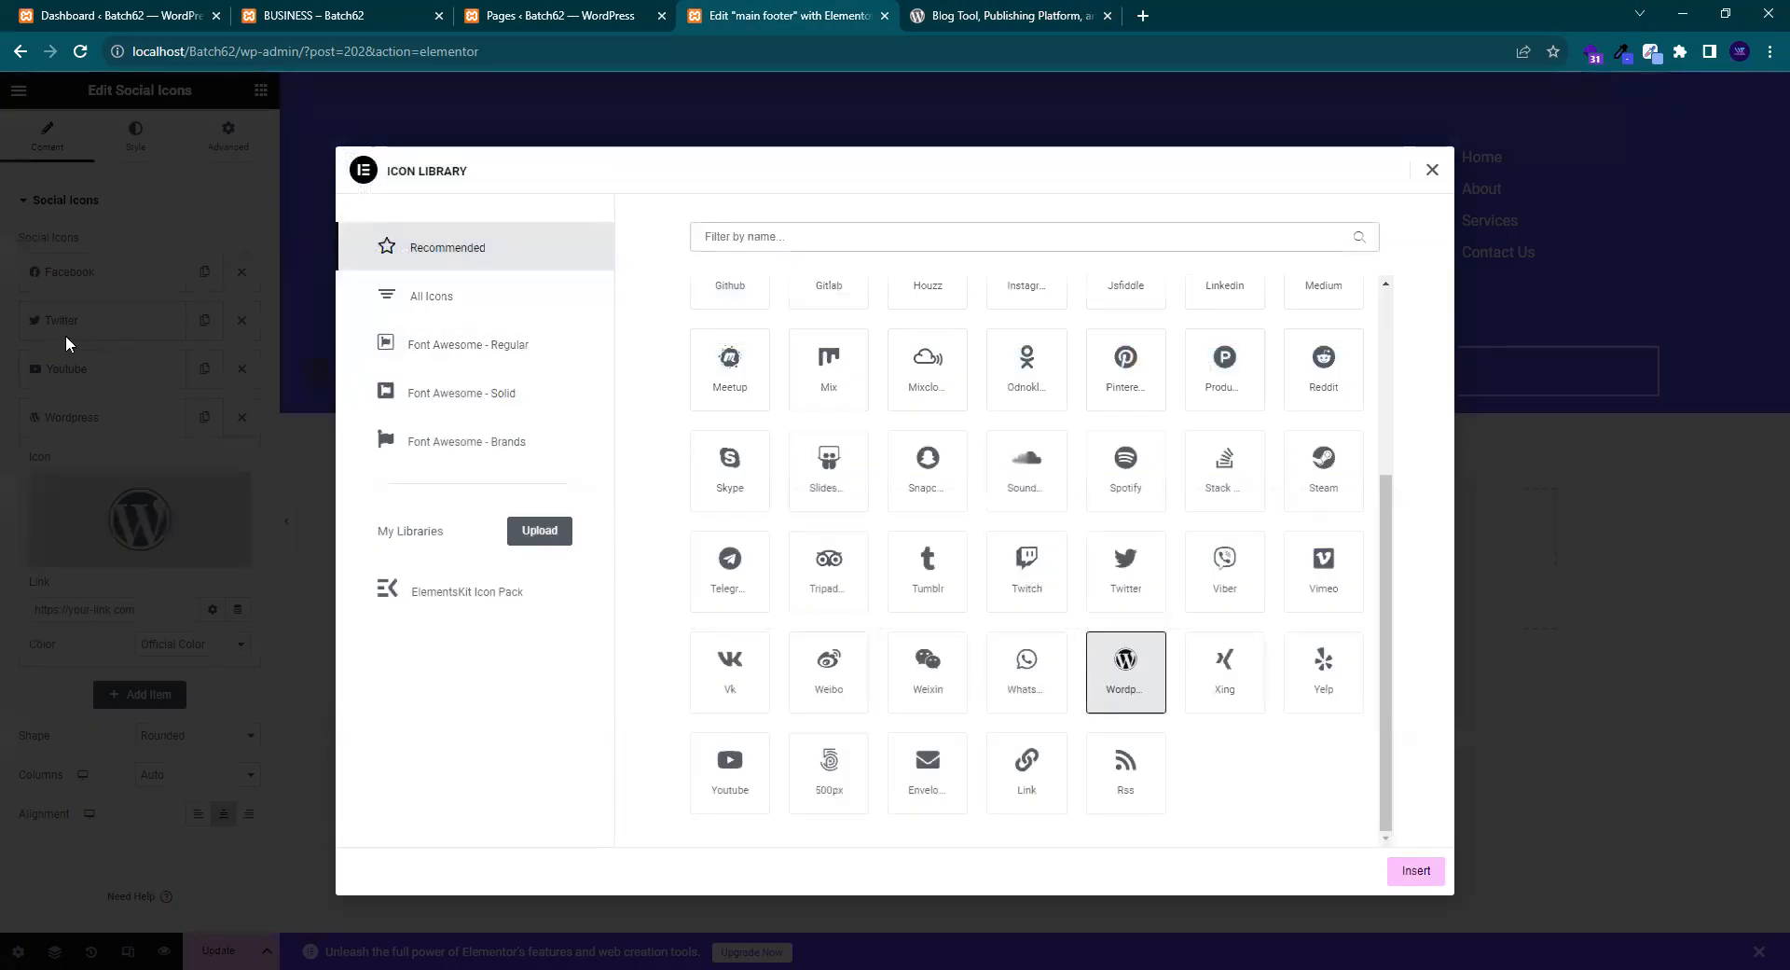
type("ins")
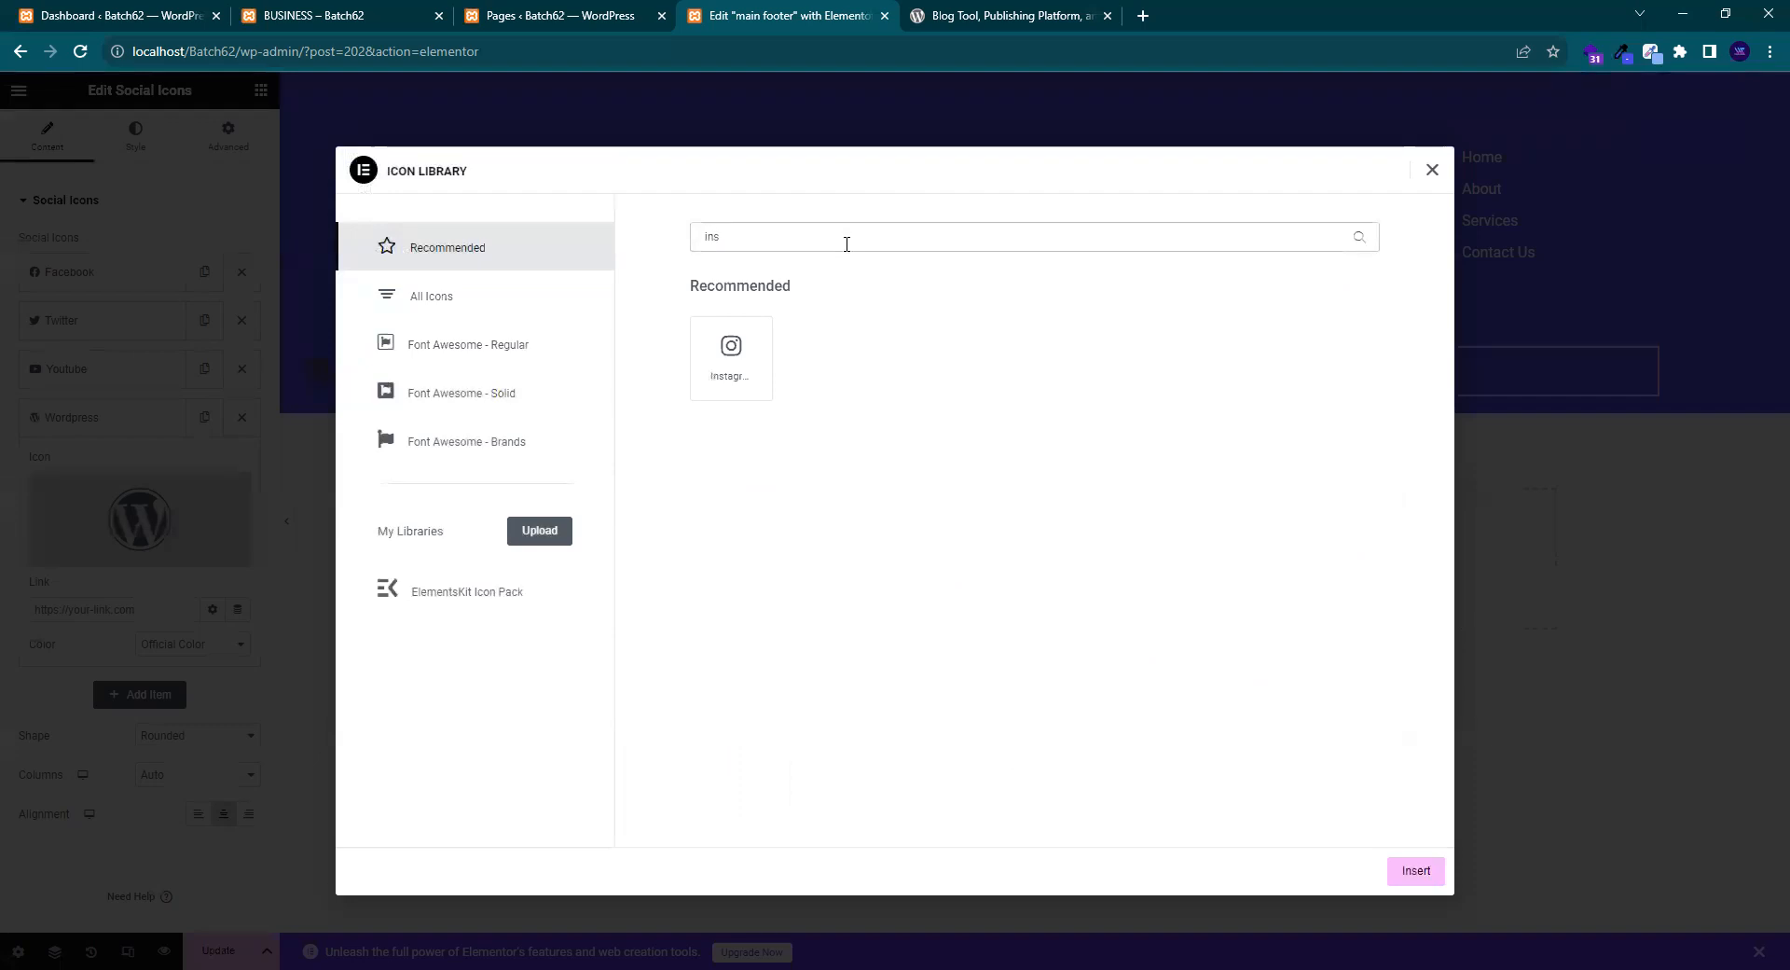
left_click(713, 384)
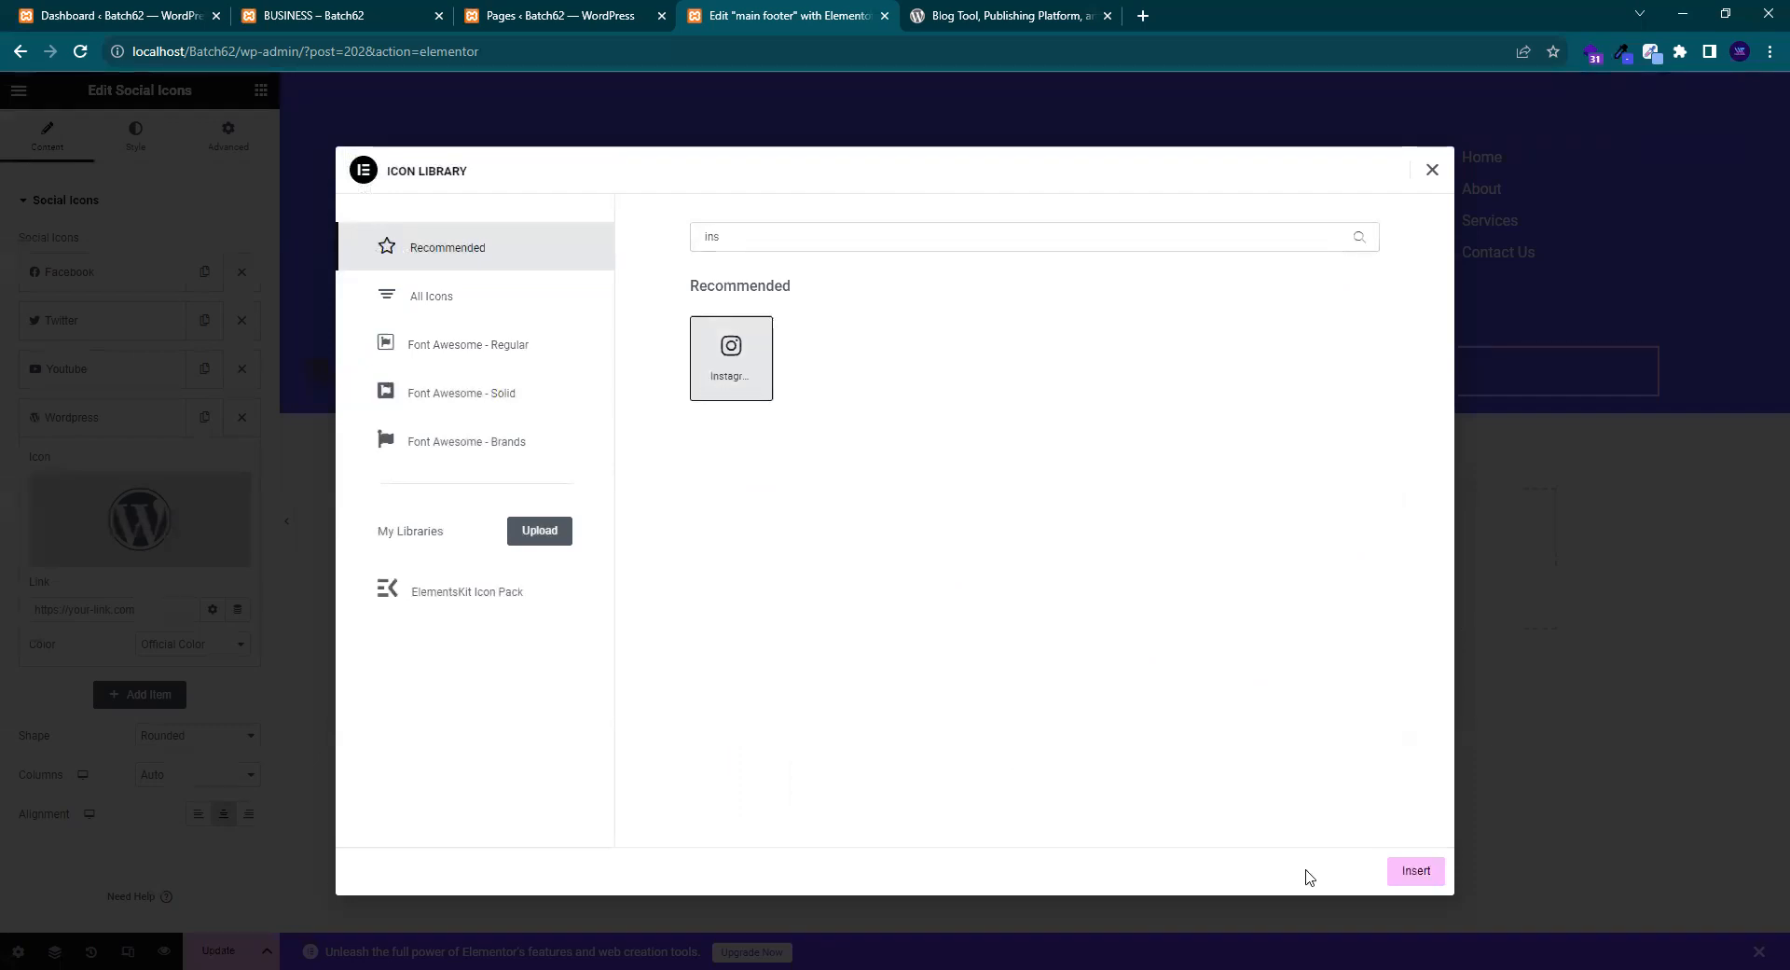
left_click(1413, 871)
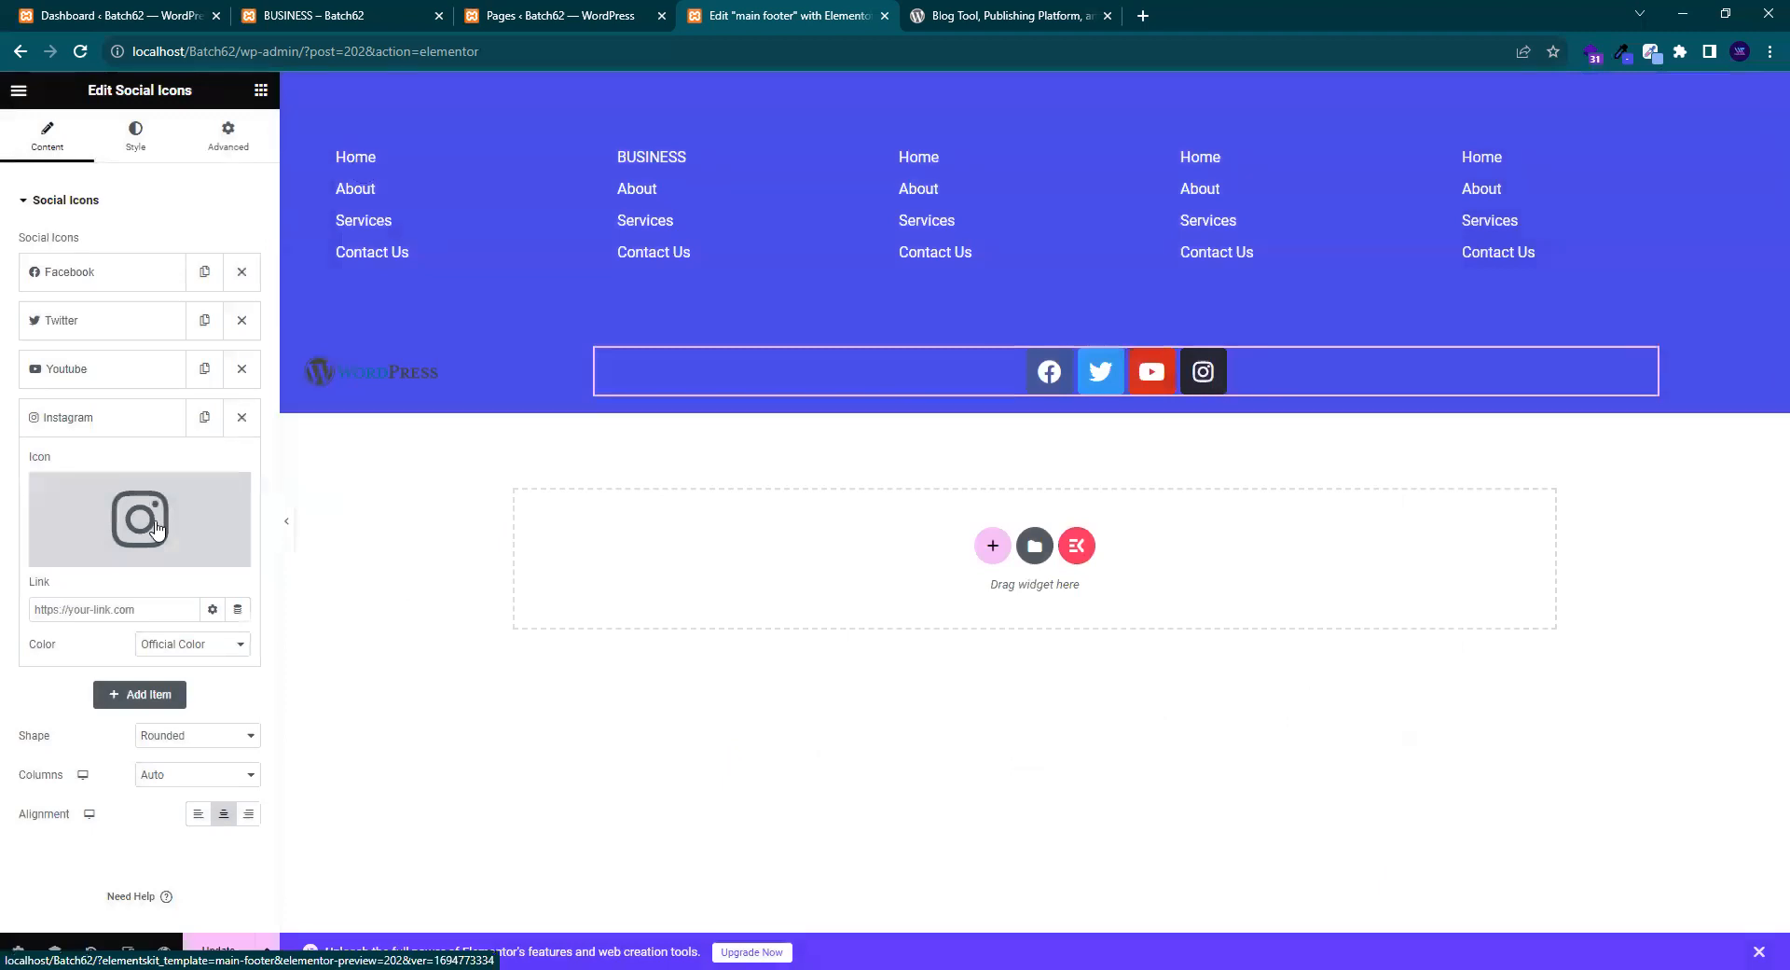
mouse_move(114, 522)
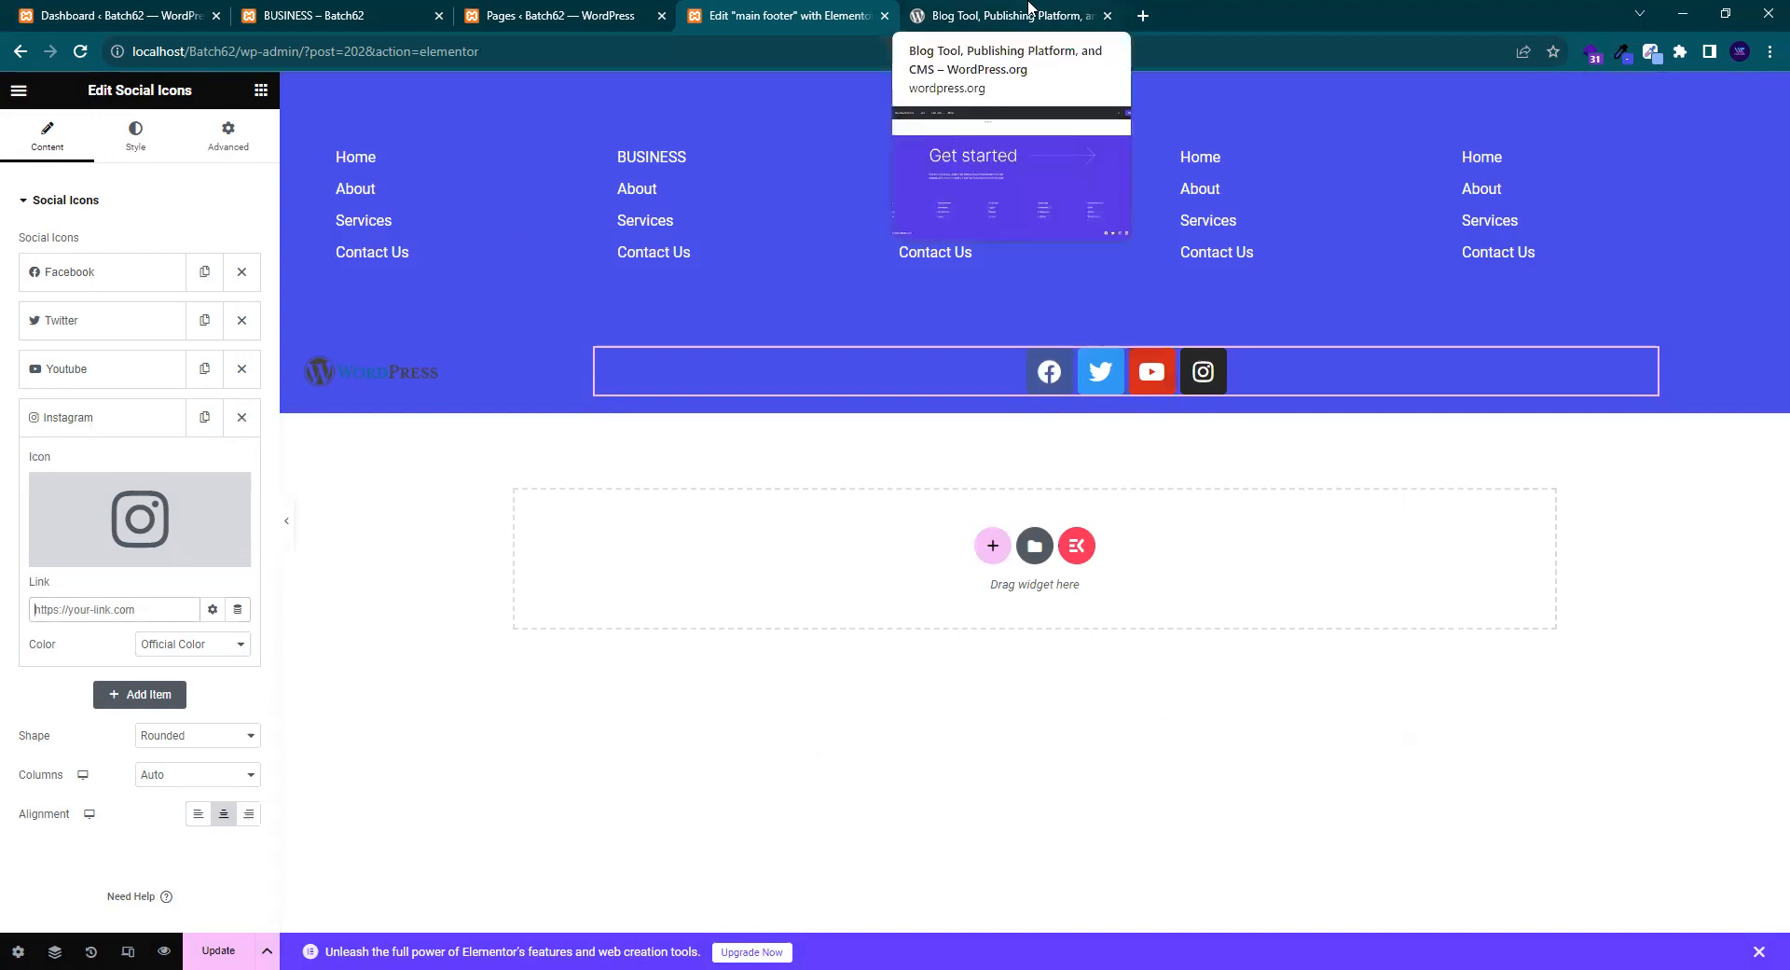
left_click(1030, 7)
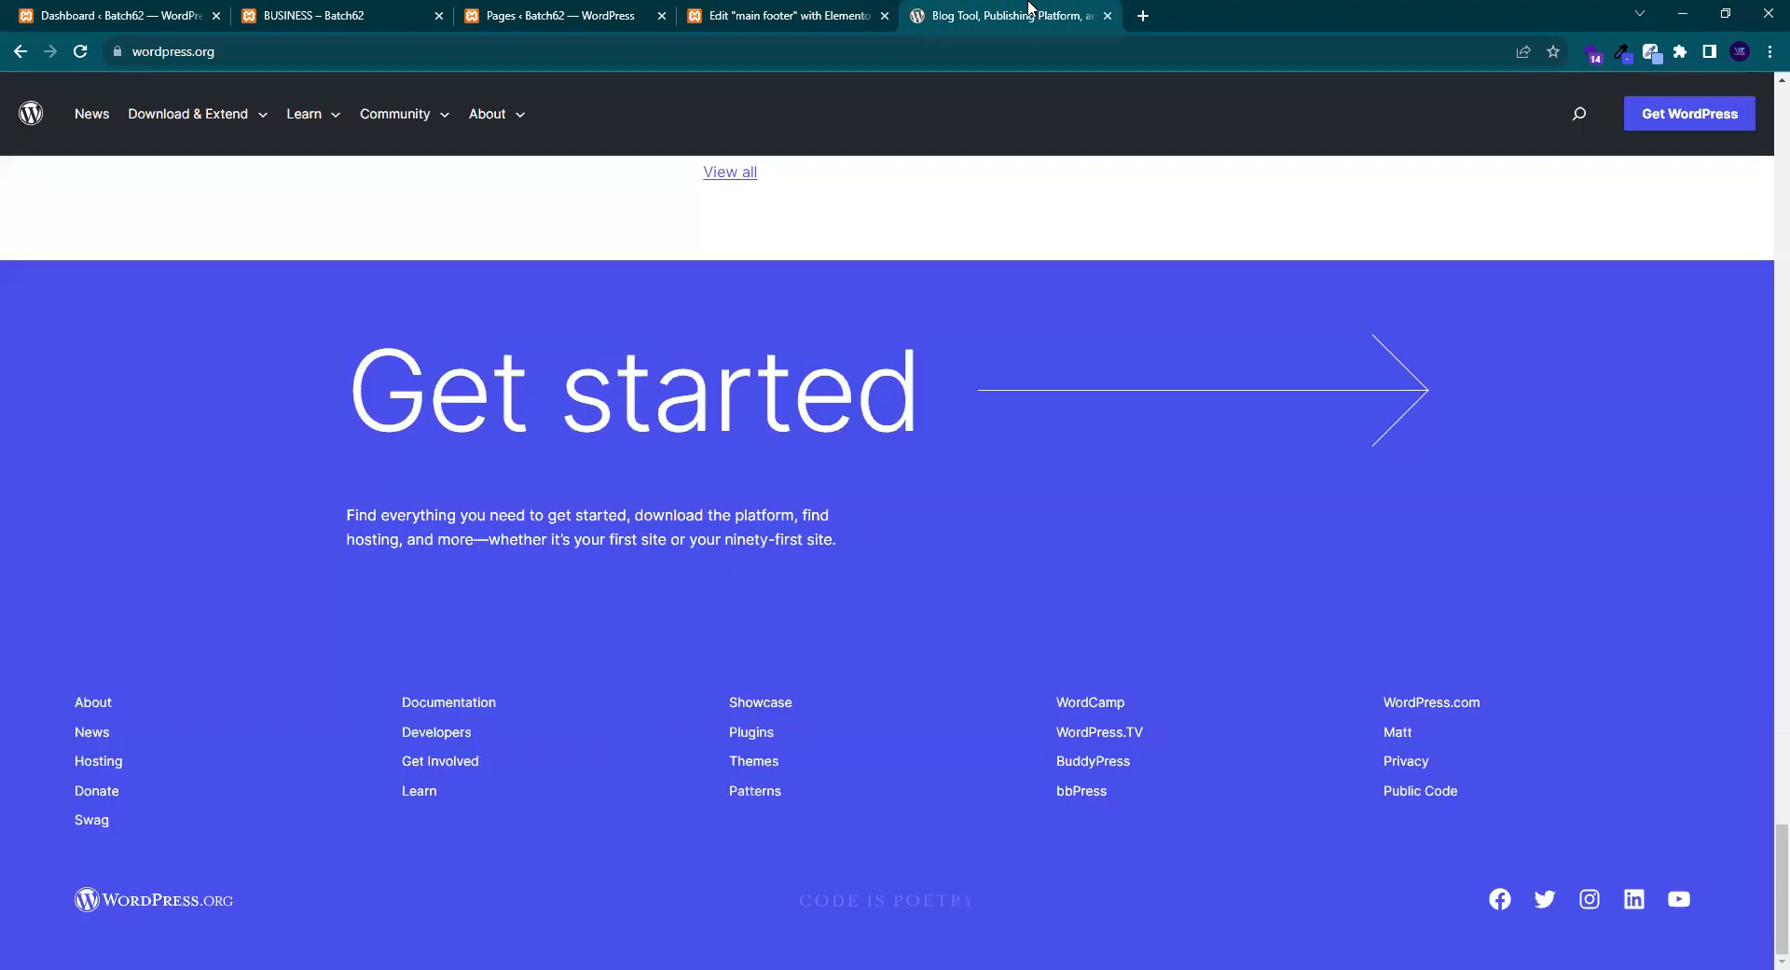
left_click(722, 13)
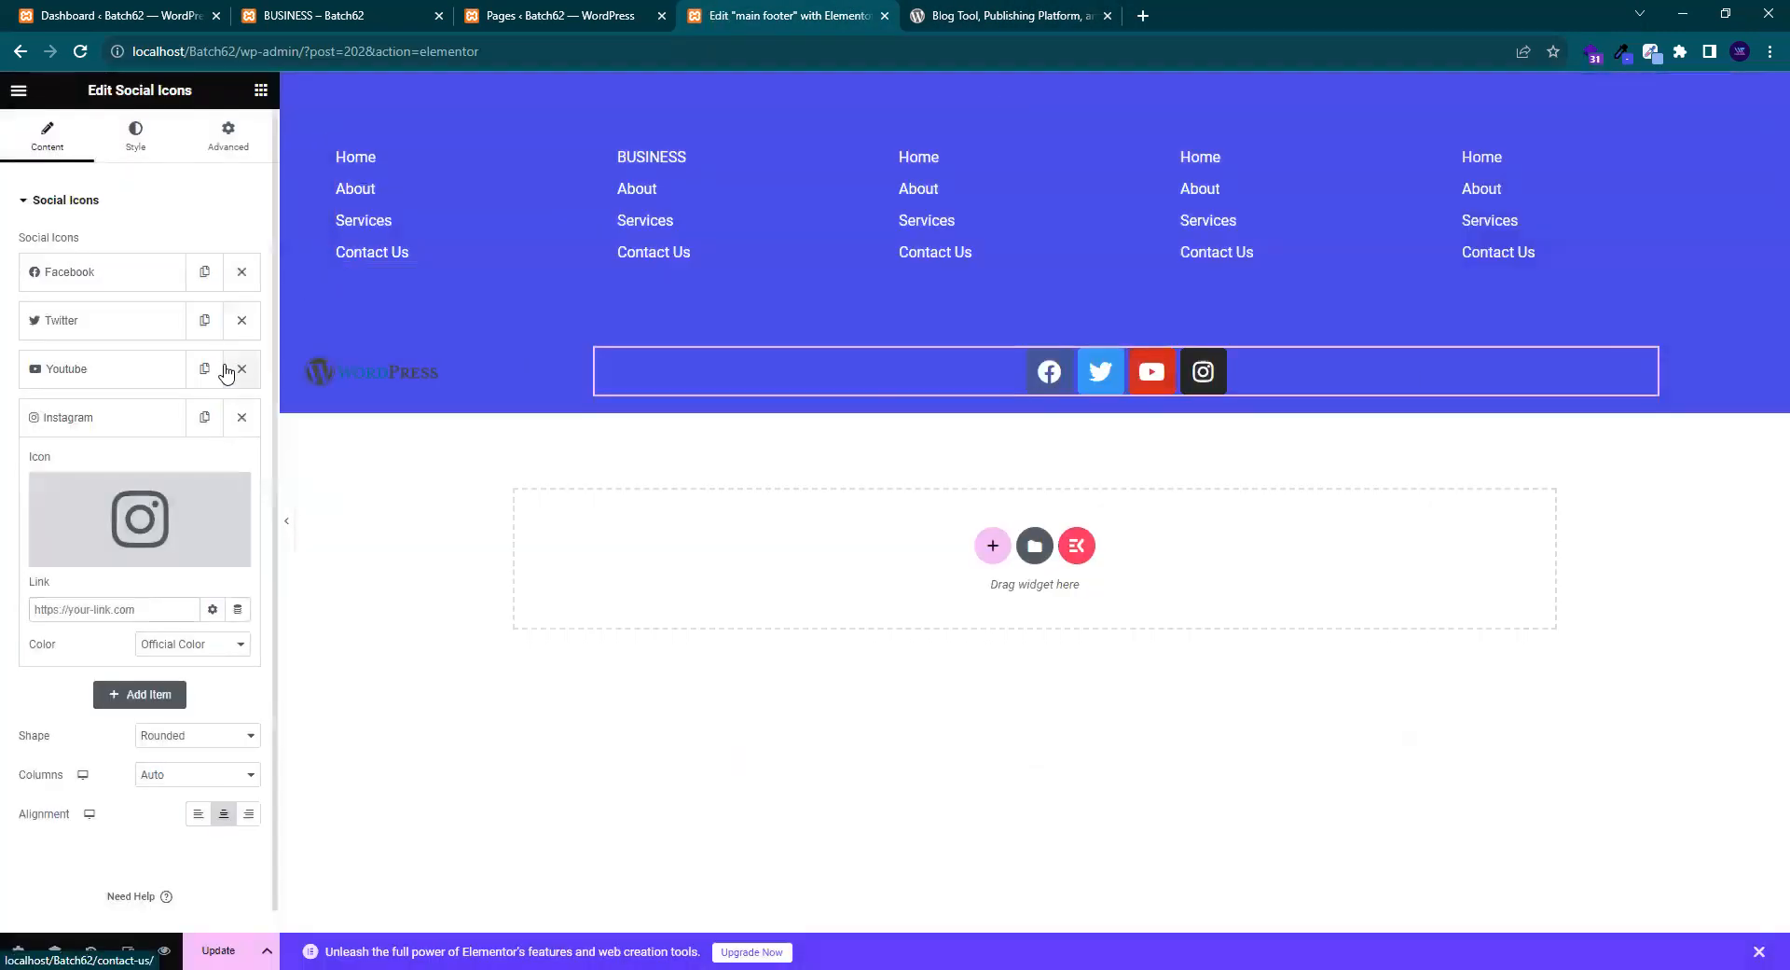
- Add a fifth social item and set its icon to Linkedin by searching 'link'
left_click(93, 419)
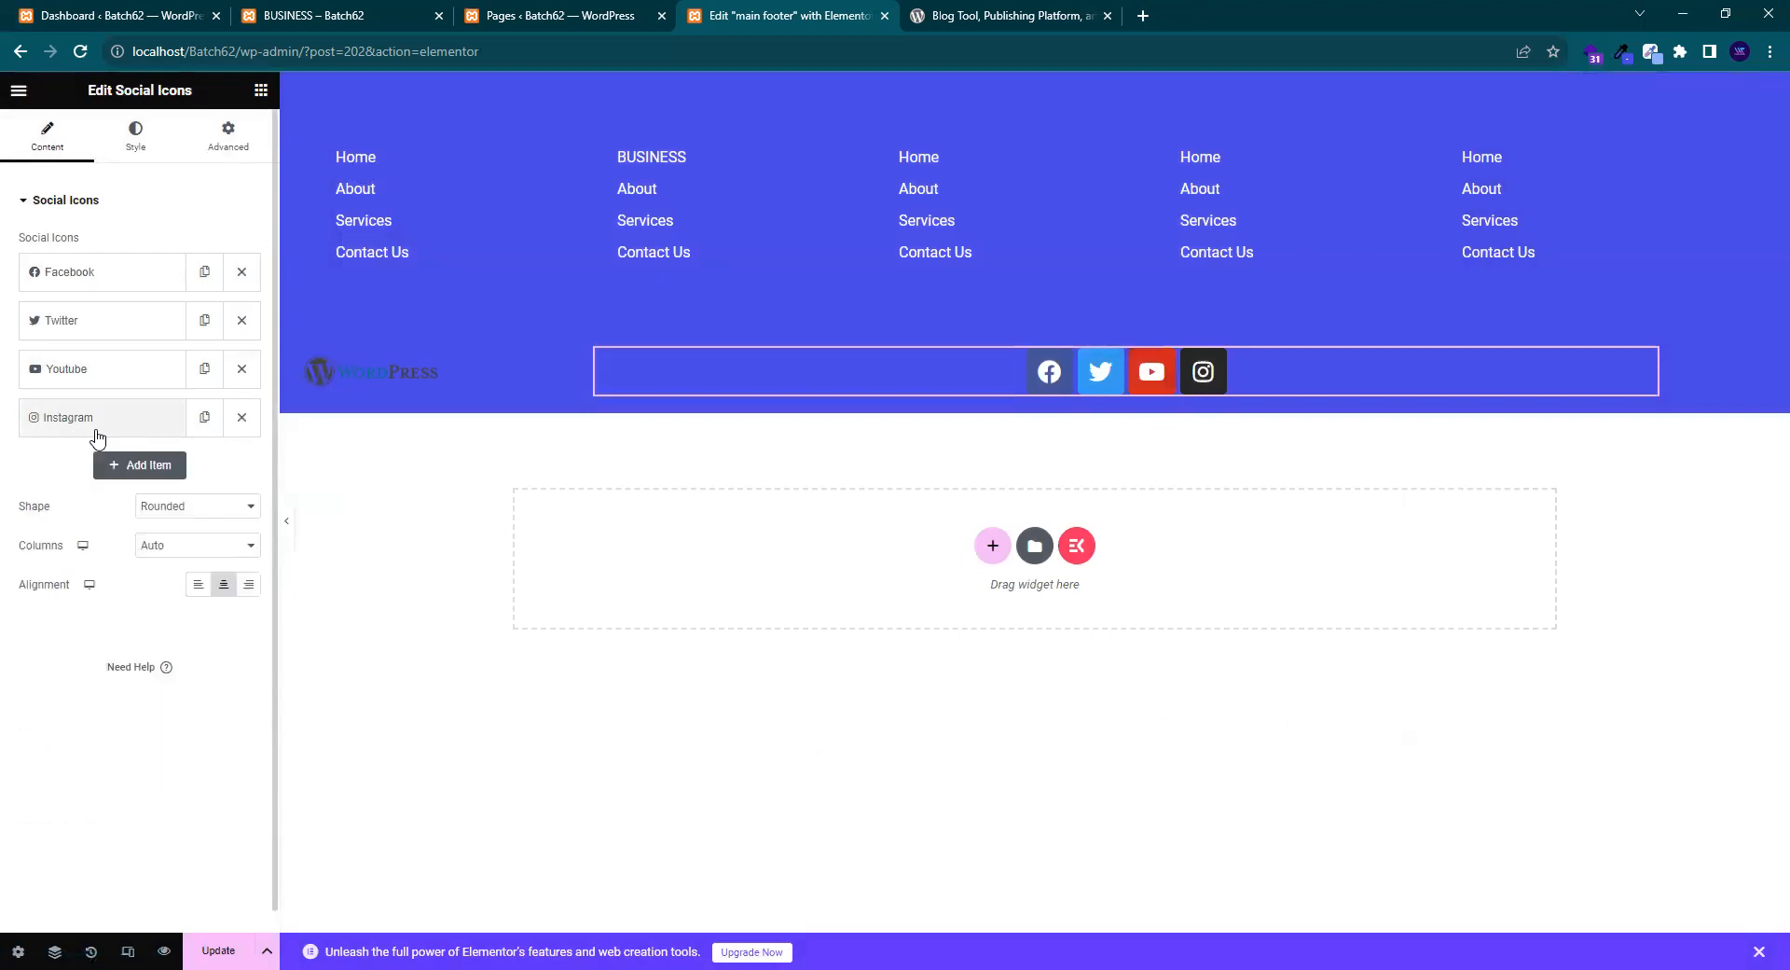
left_click(150, 465)
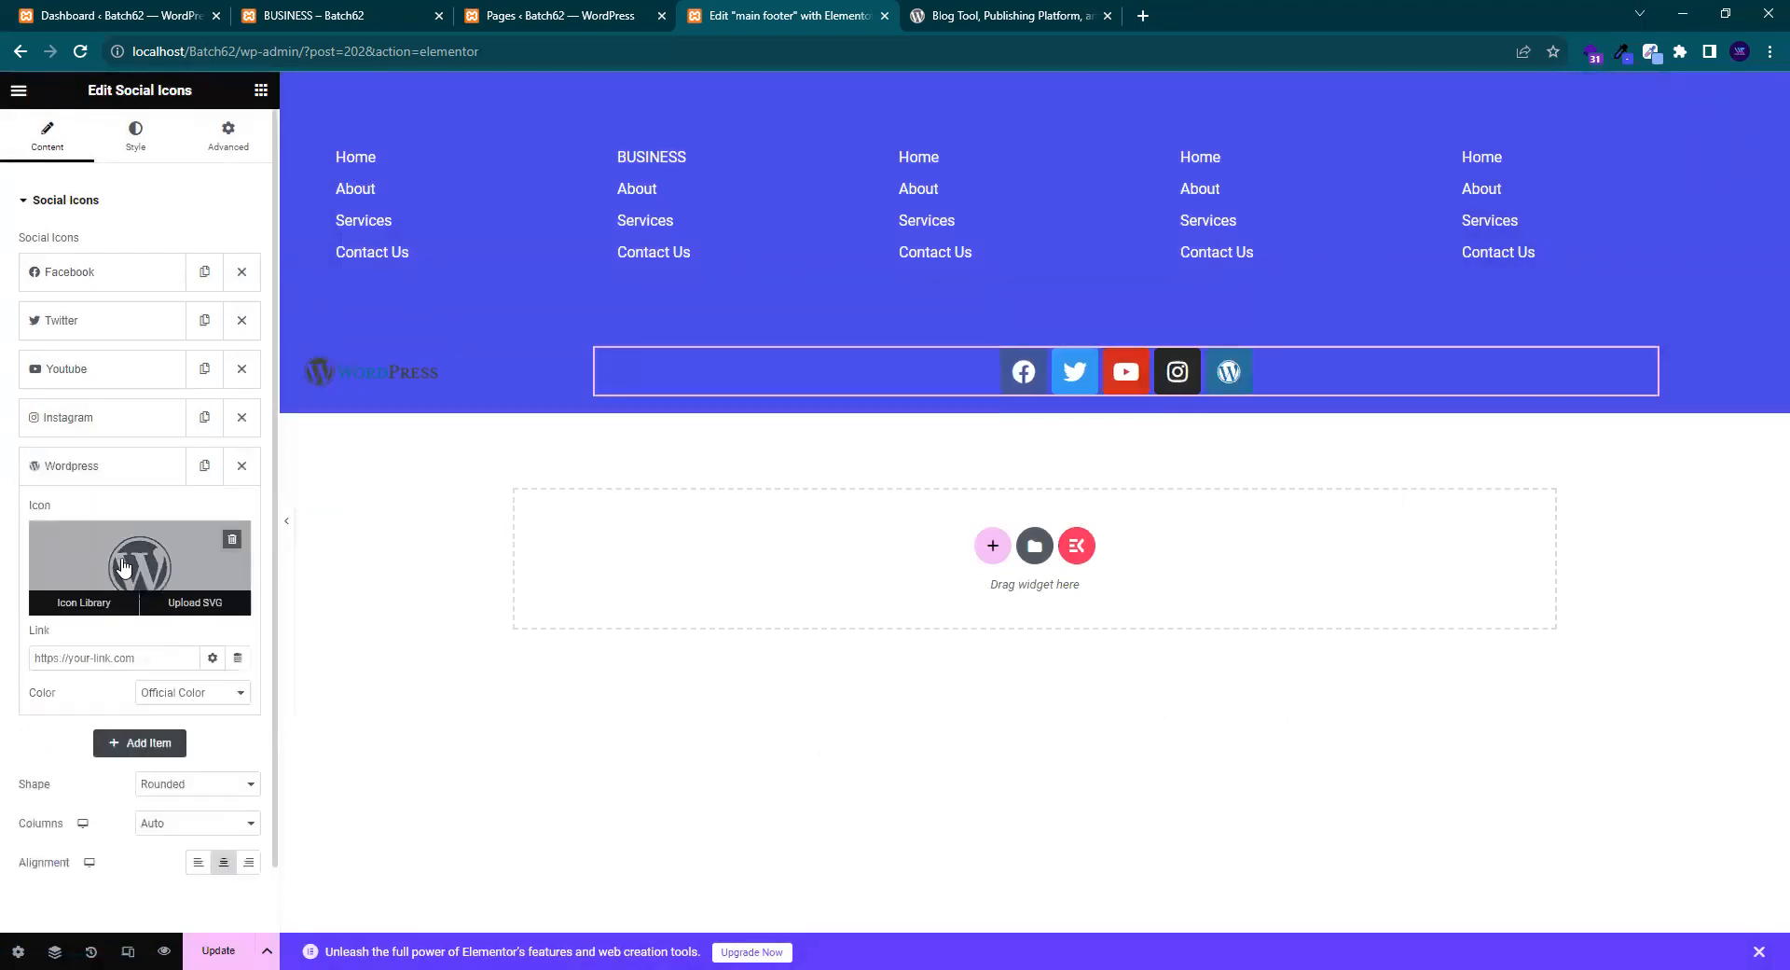
left_click(123, 566)
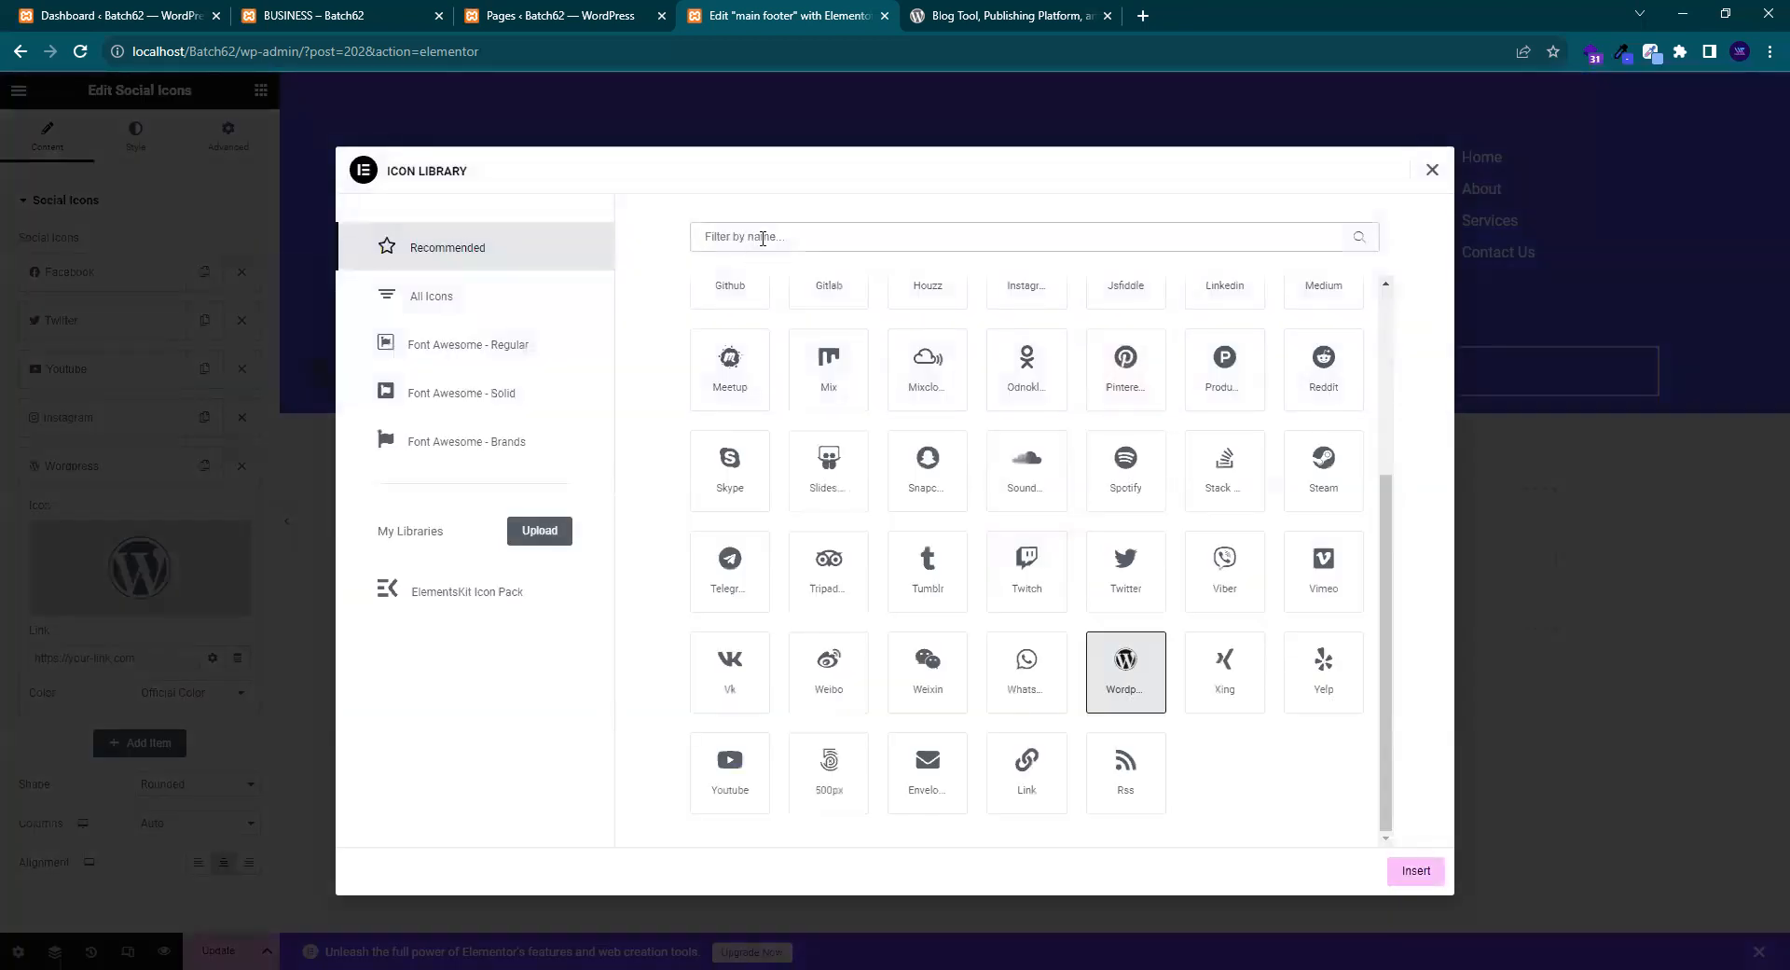
left_click(763, 238)
type("link")
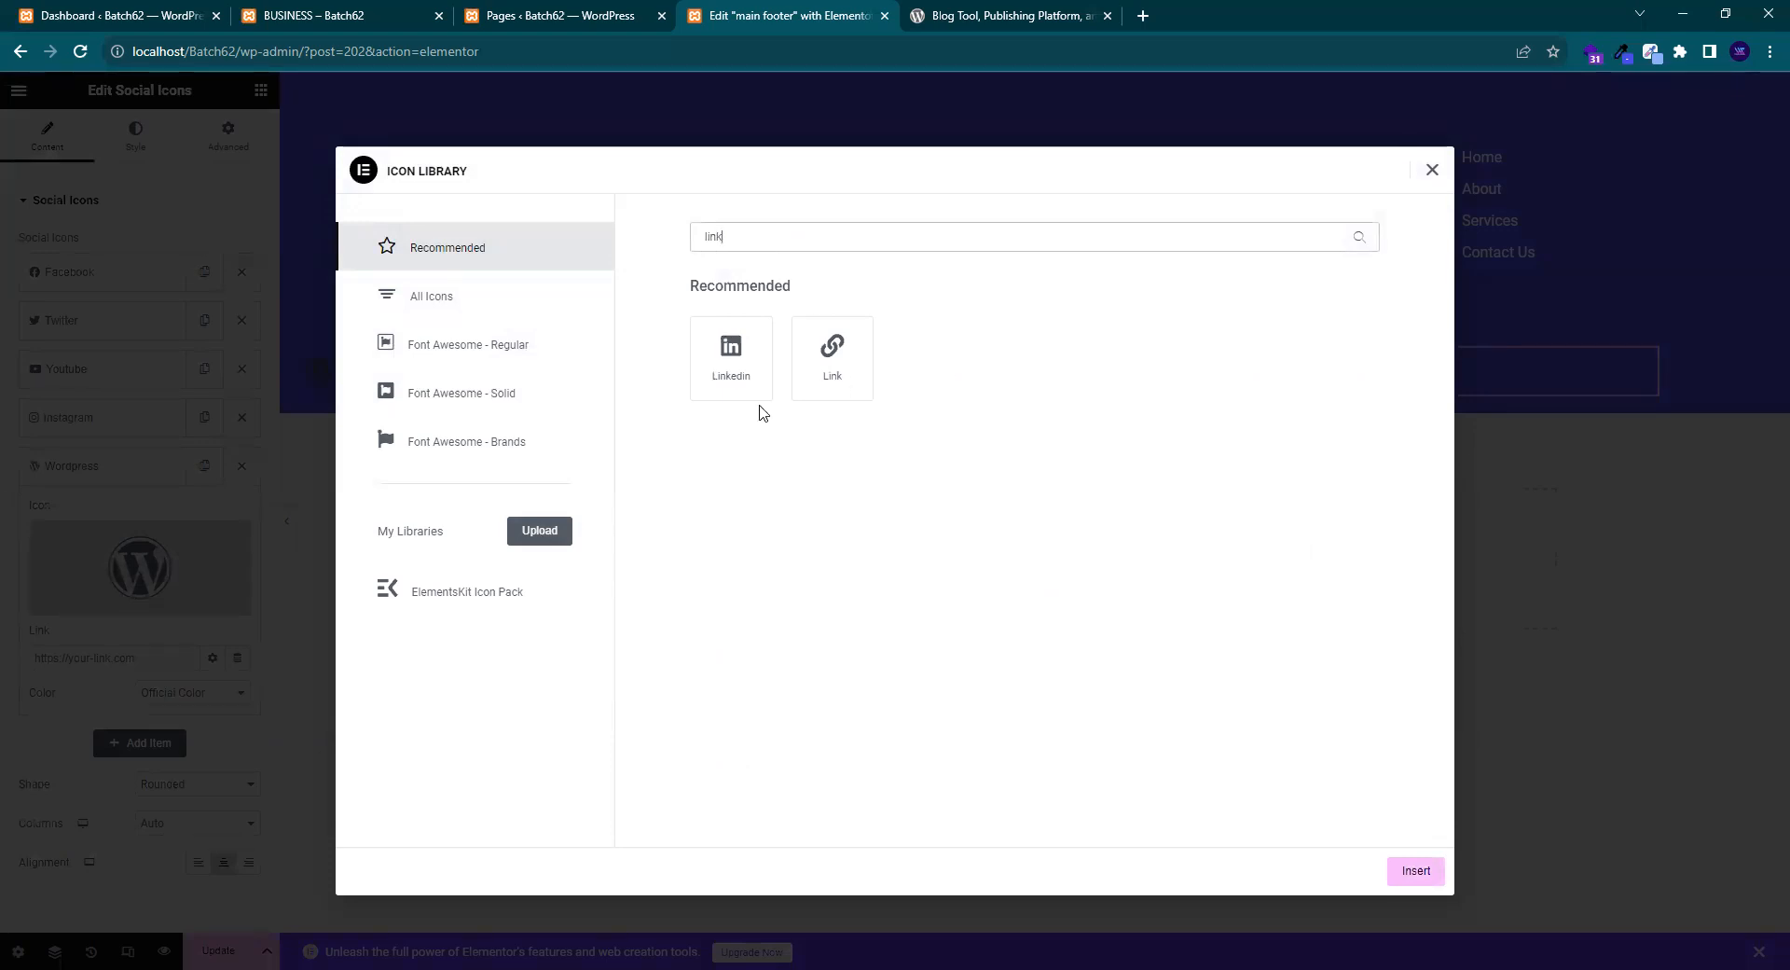
left_click(762, 365)
left_click(1413, 869)
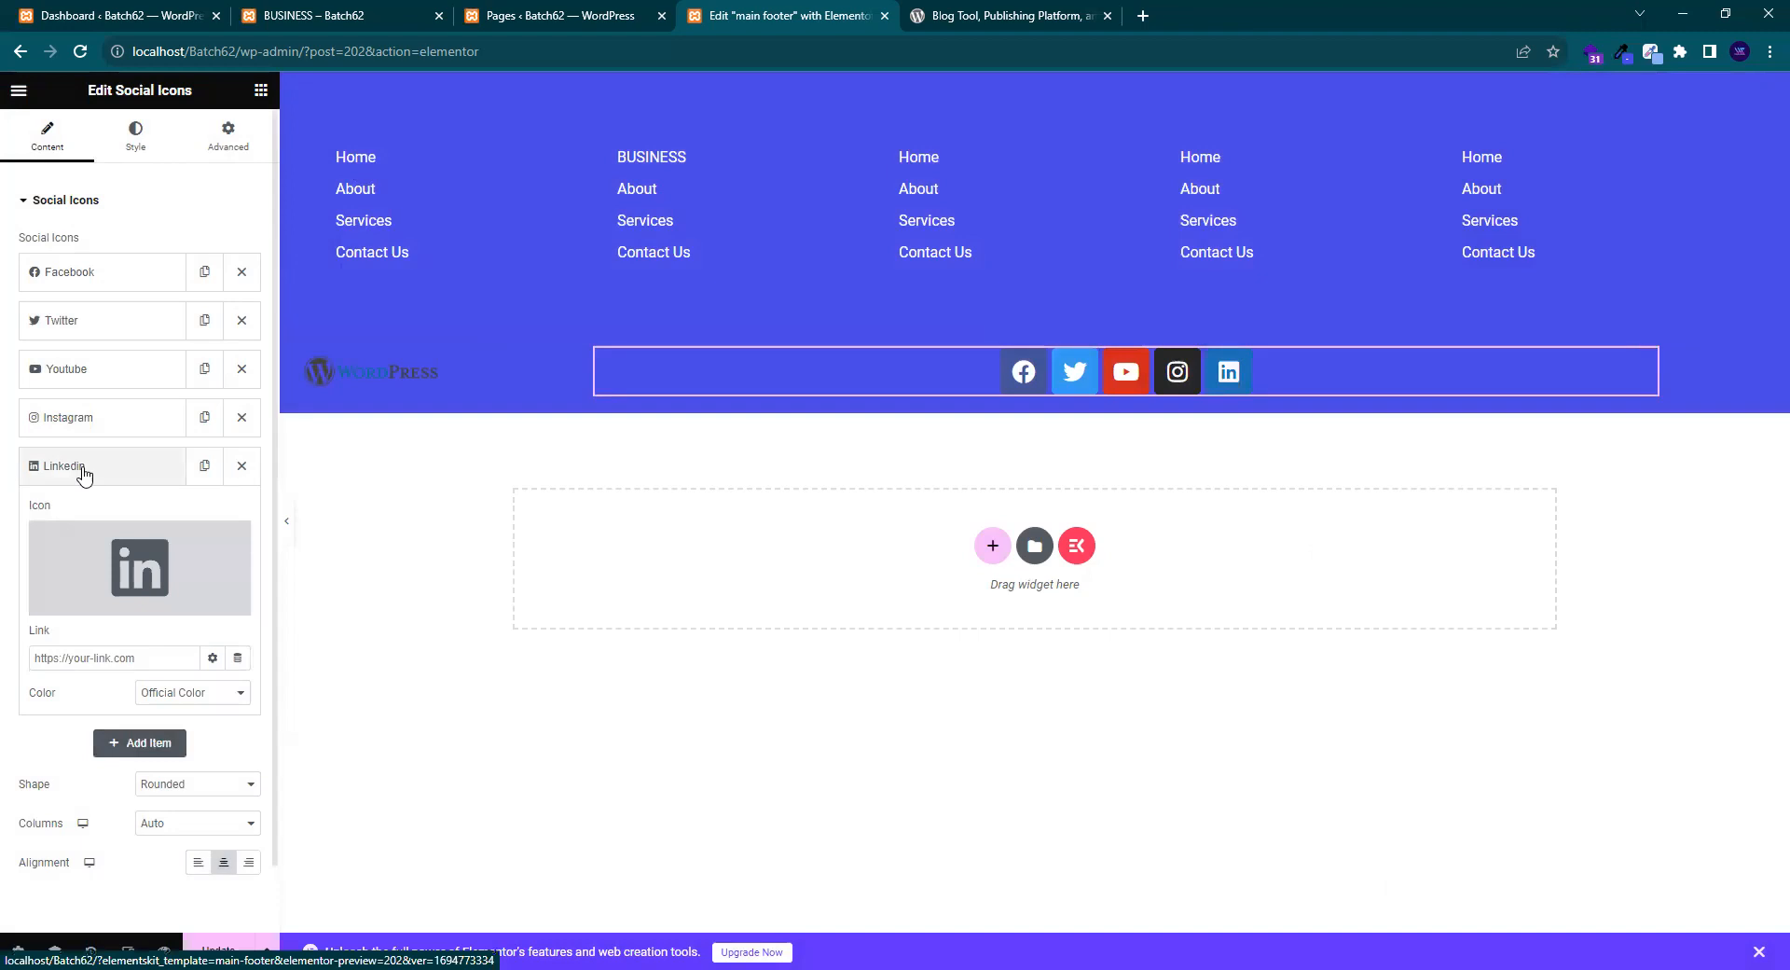
left_click(103, 465)
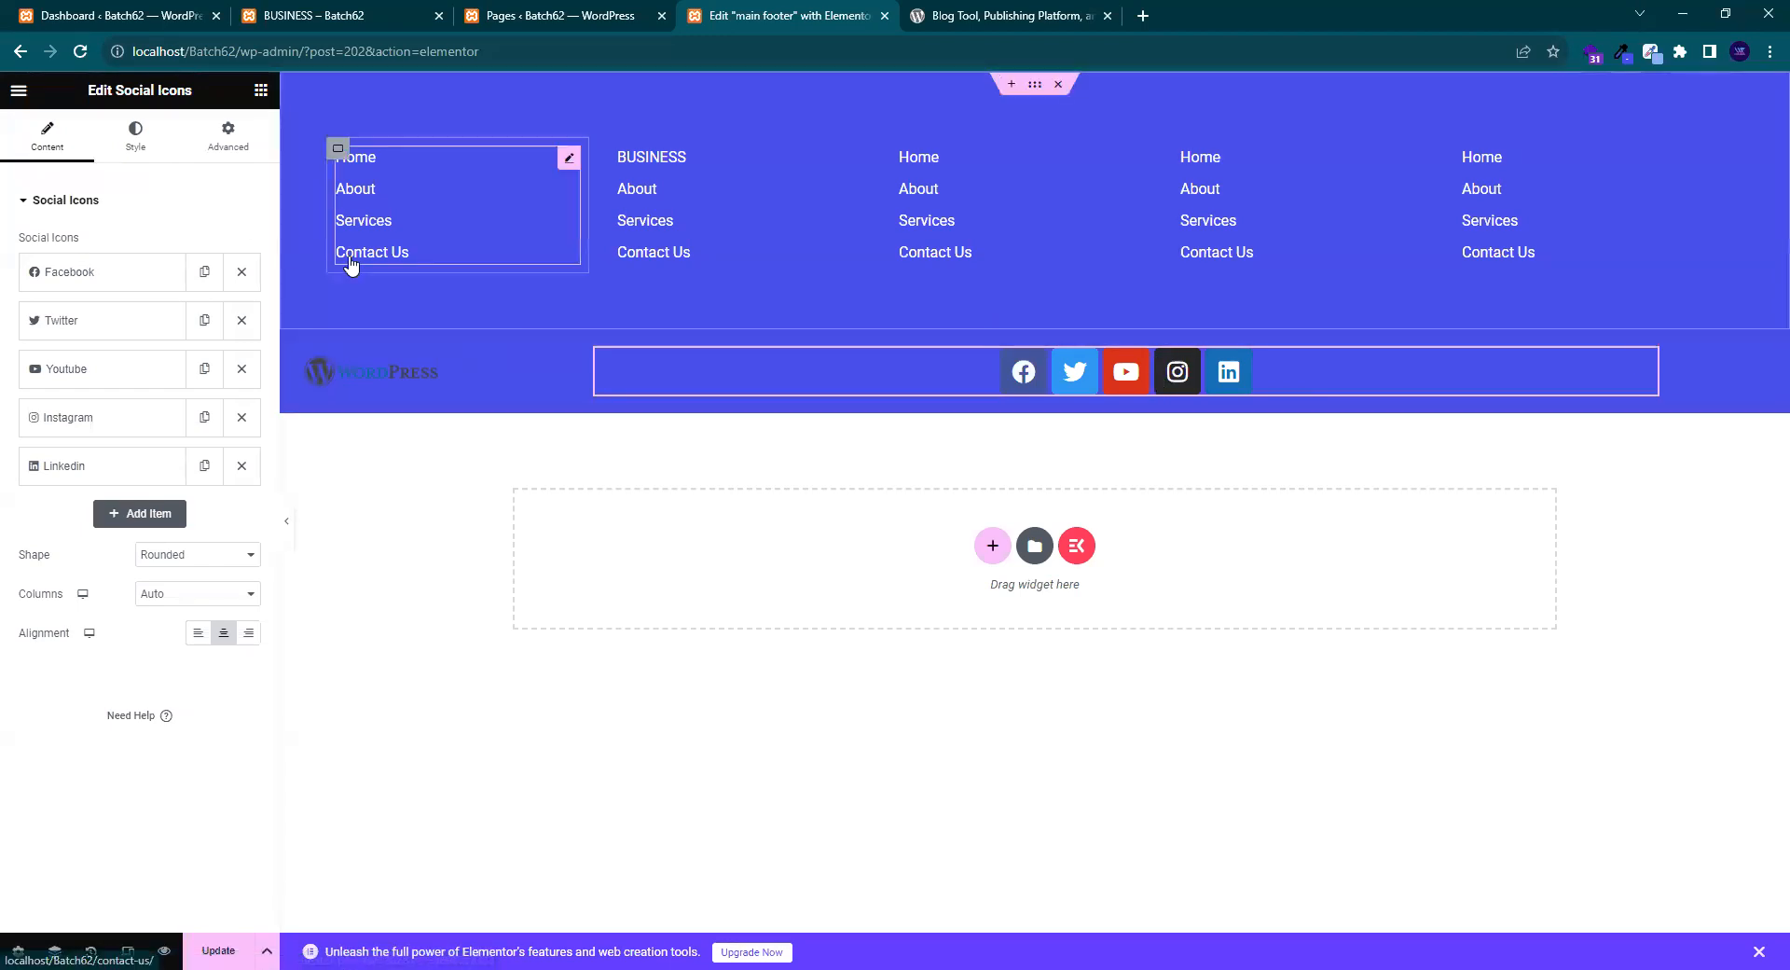
left_click(144, 157)
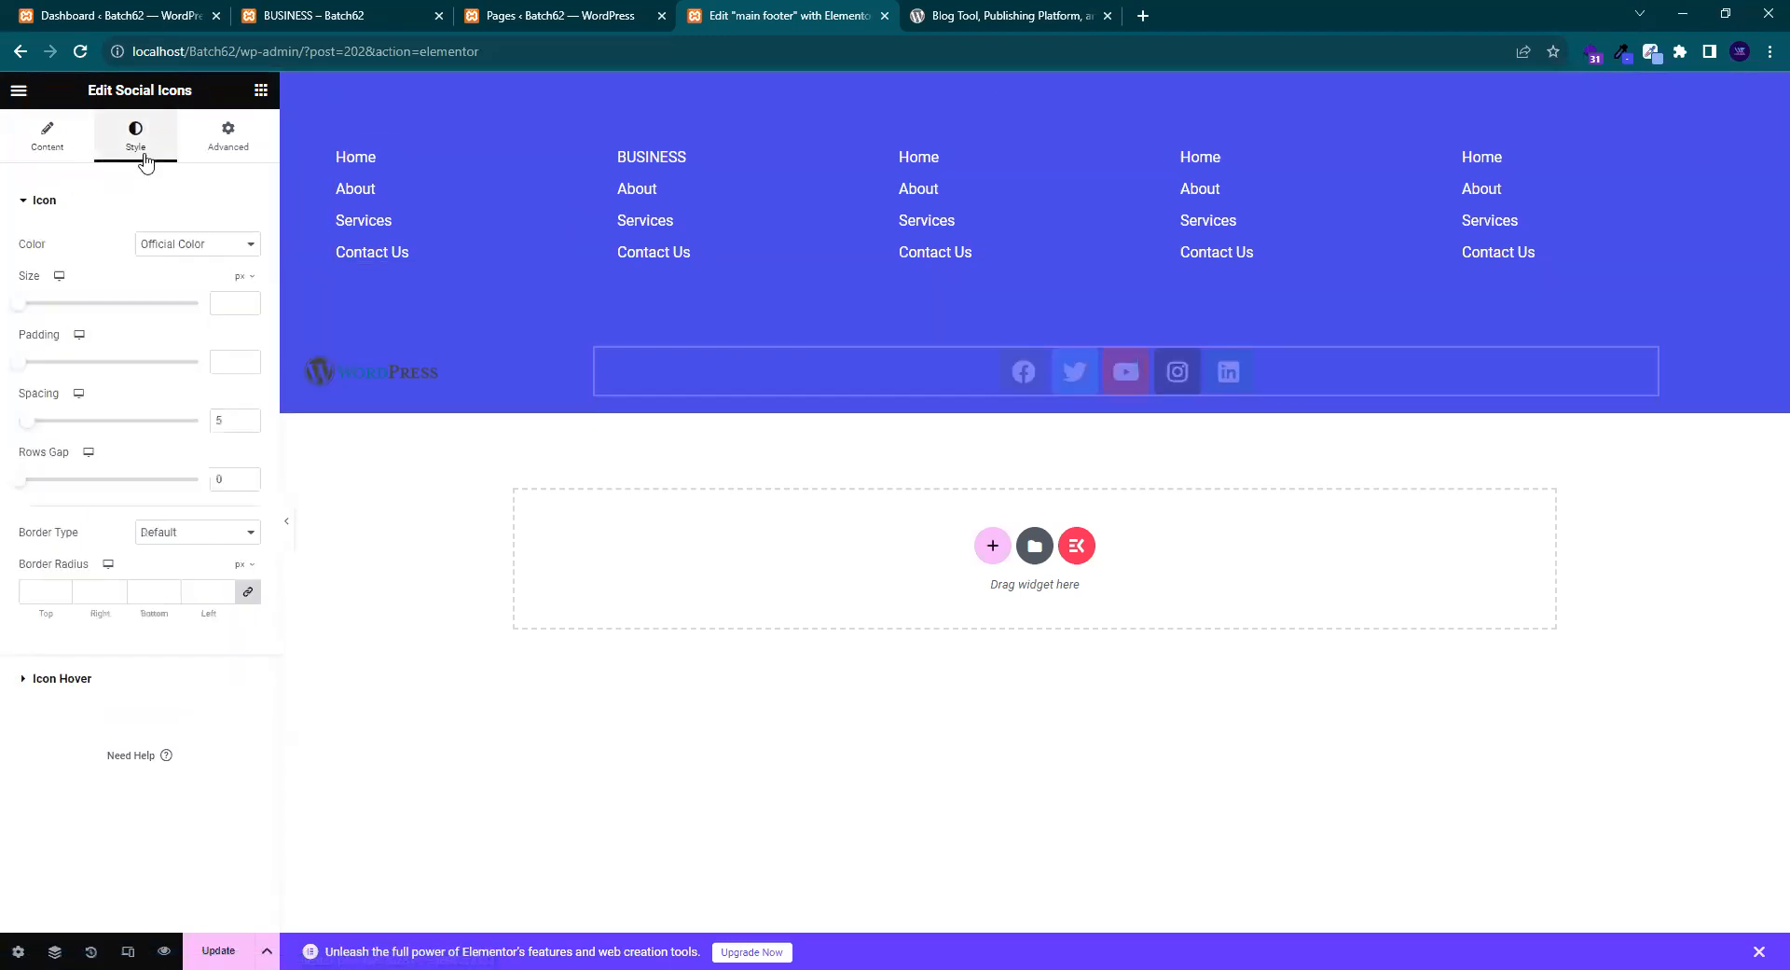
- Switch the icon Color to Custom and make the Primary Color fully transparent
left_click(204, 247)
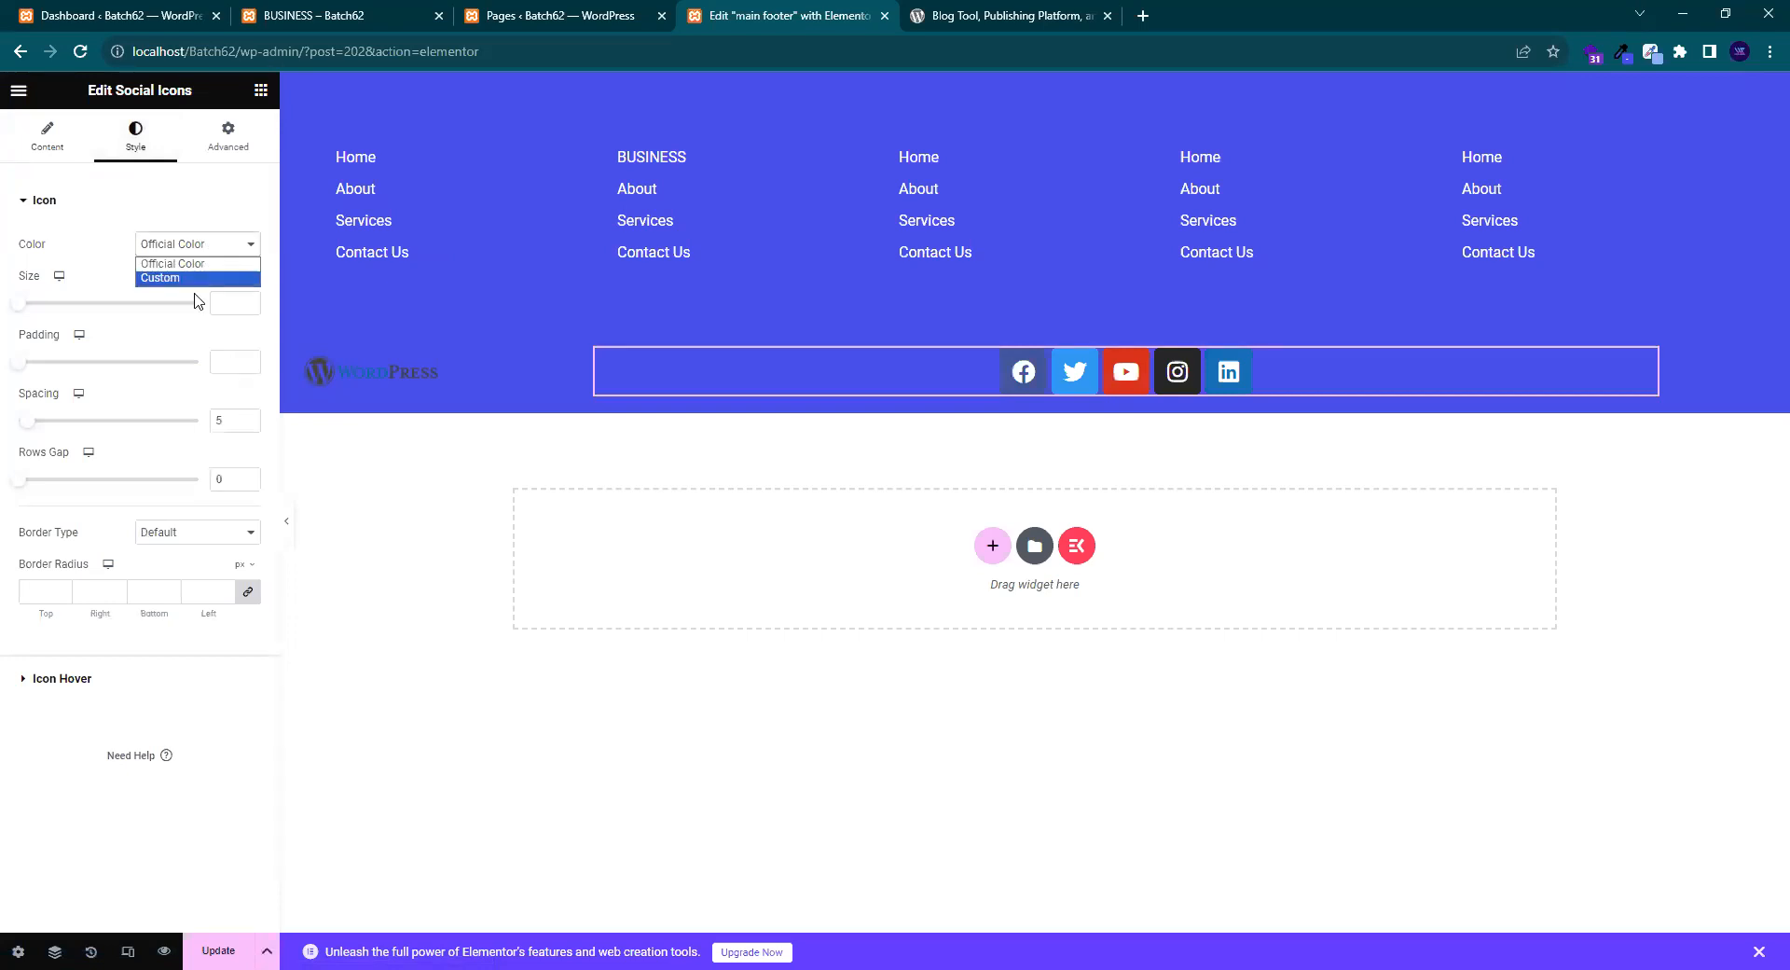
left_click(186, 278)
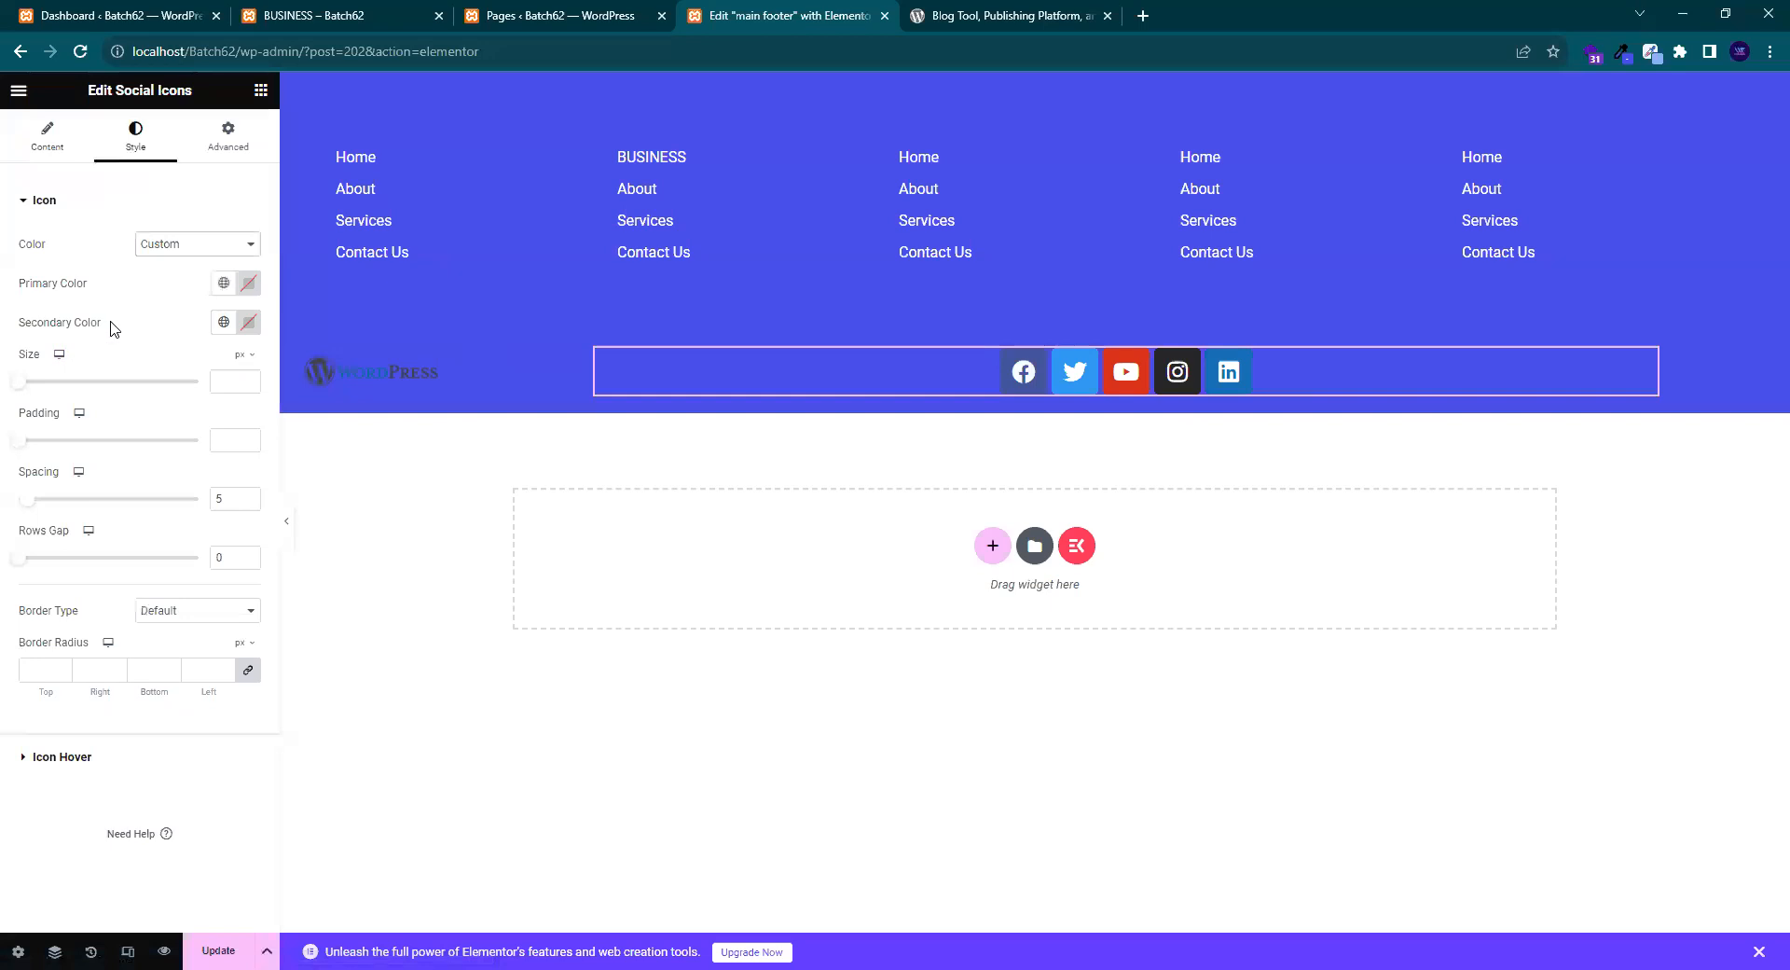
left_click(245, 284)
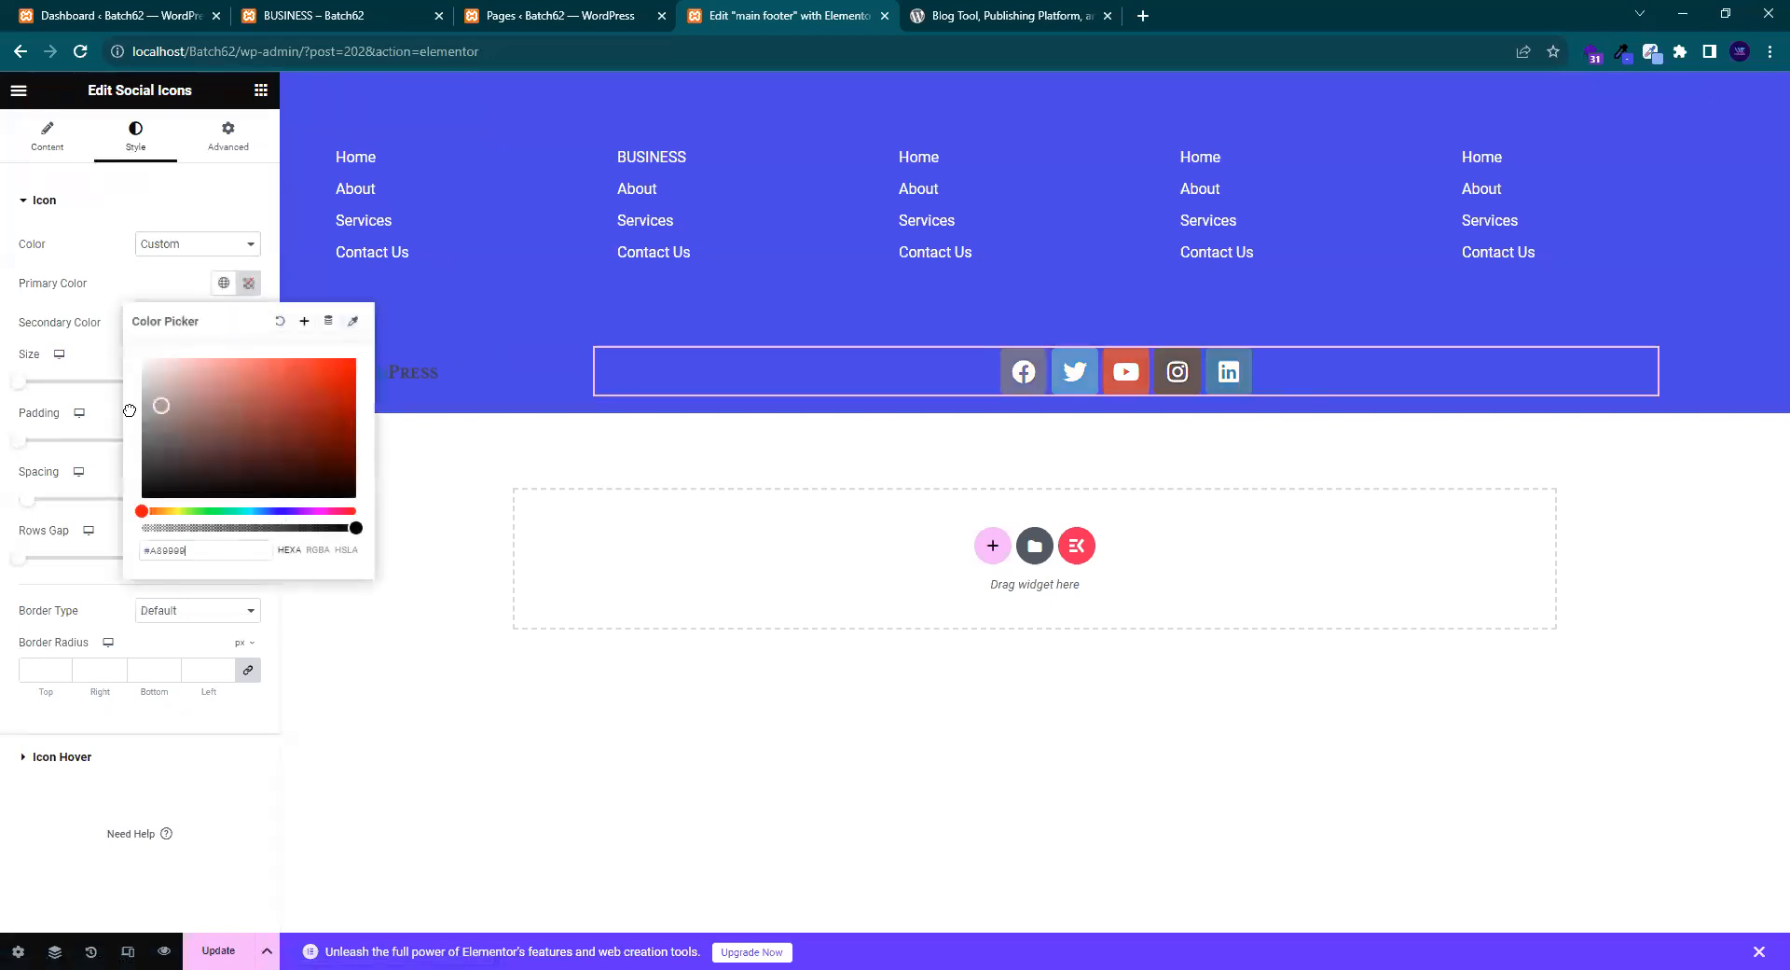
left_click_drag(84, 340, 82, 429)
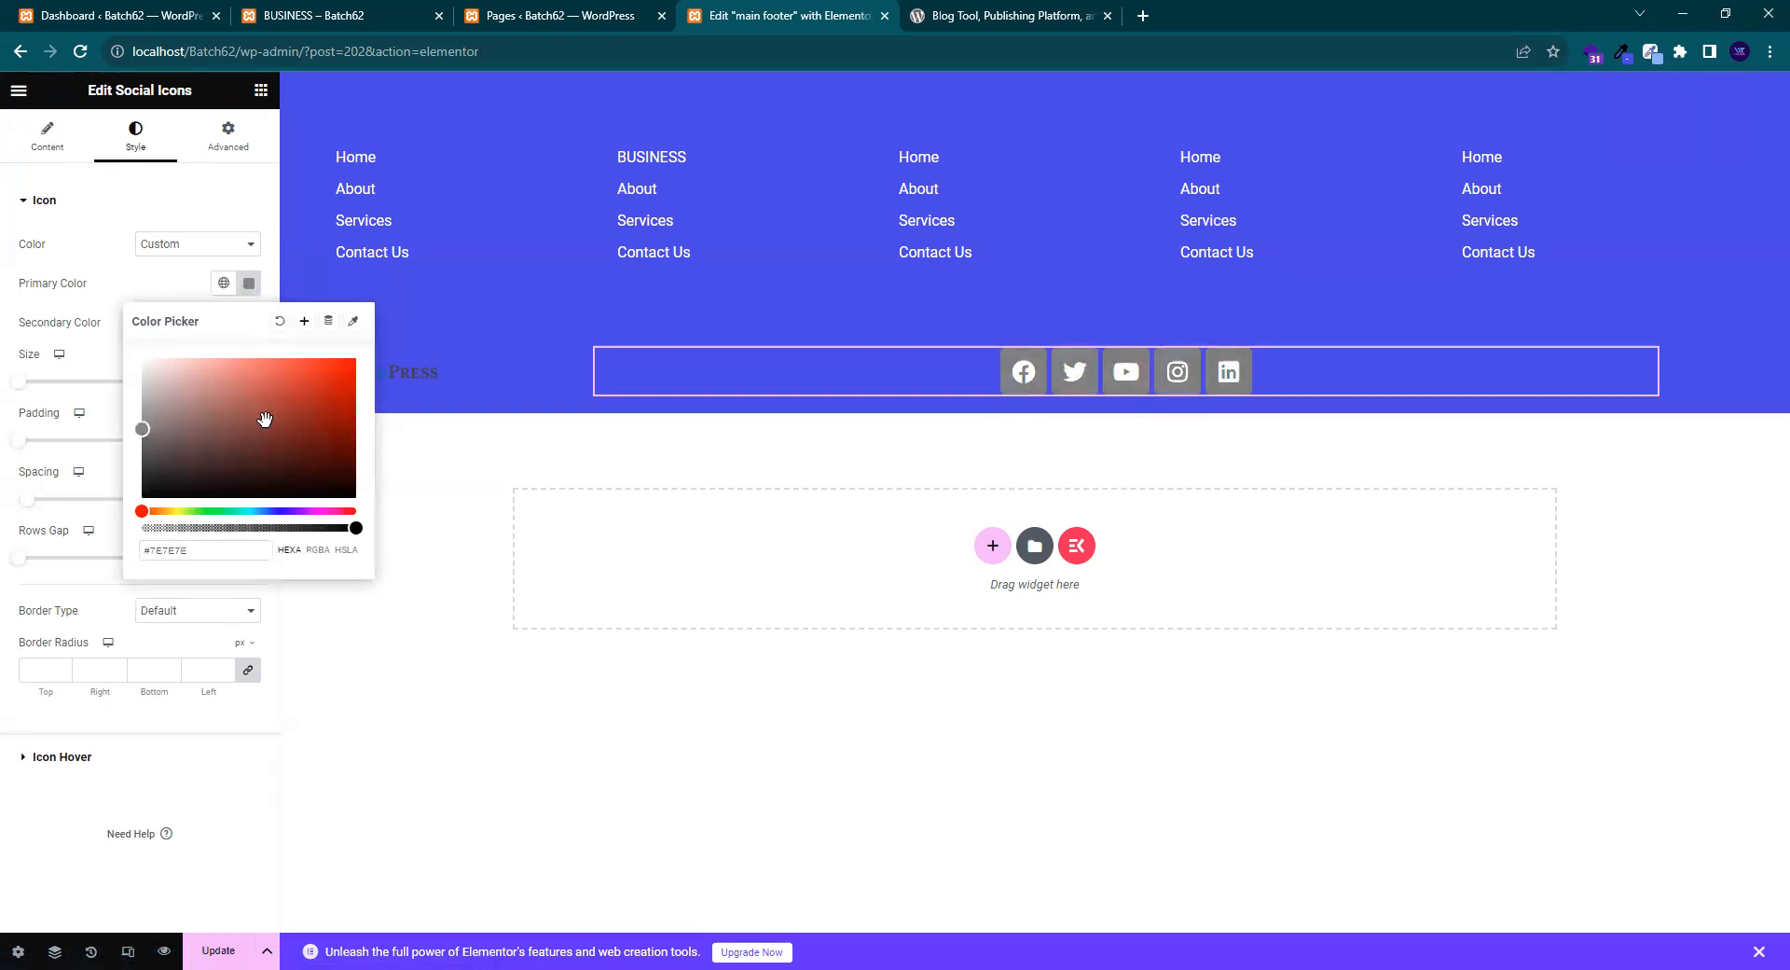
left_click(988, 15)
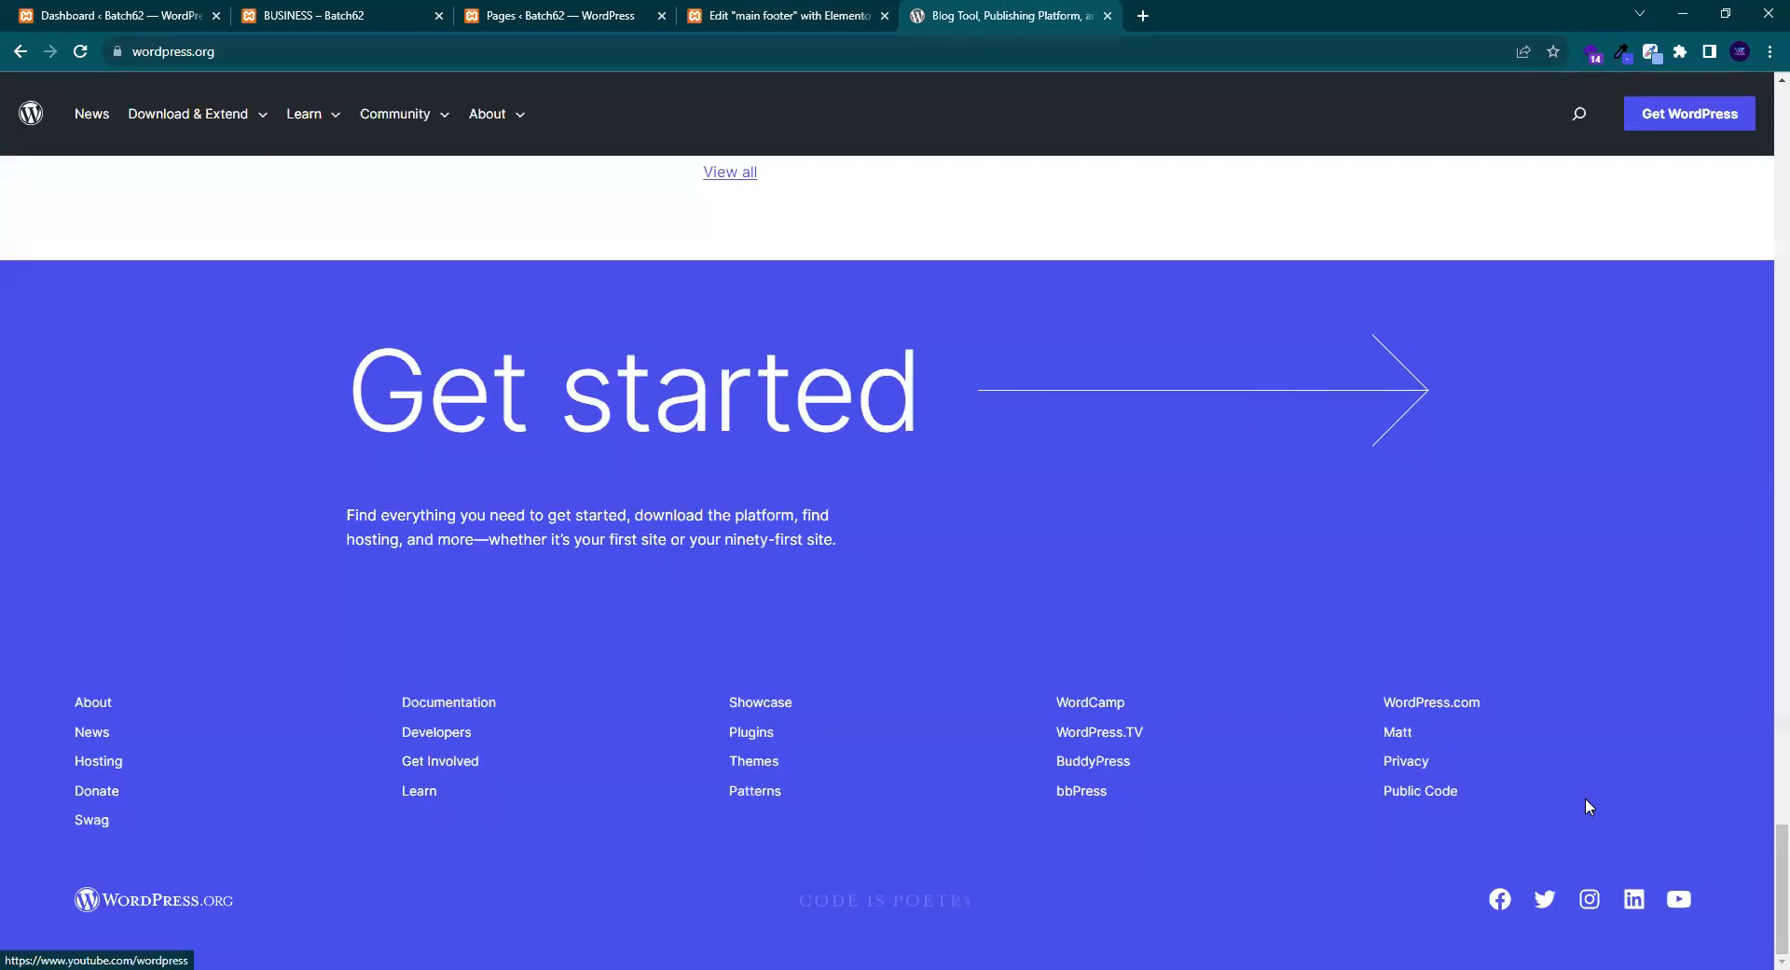
left_click(782, 15)
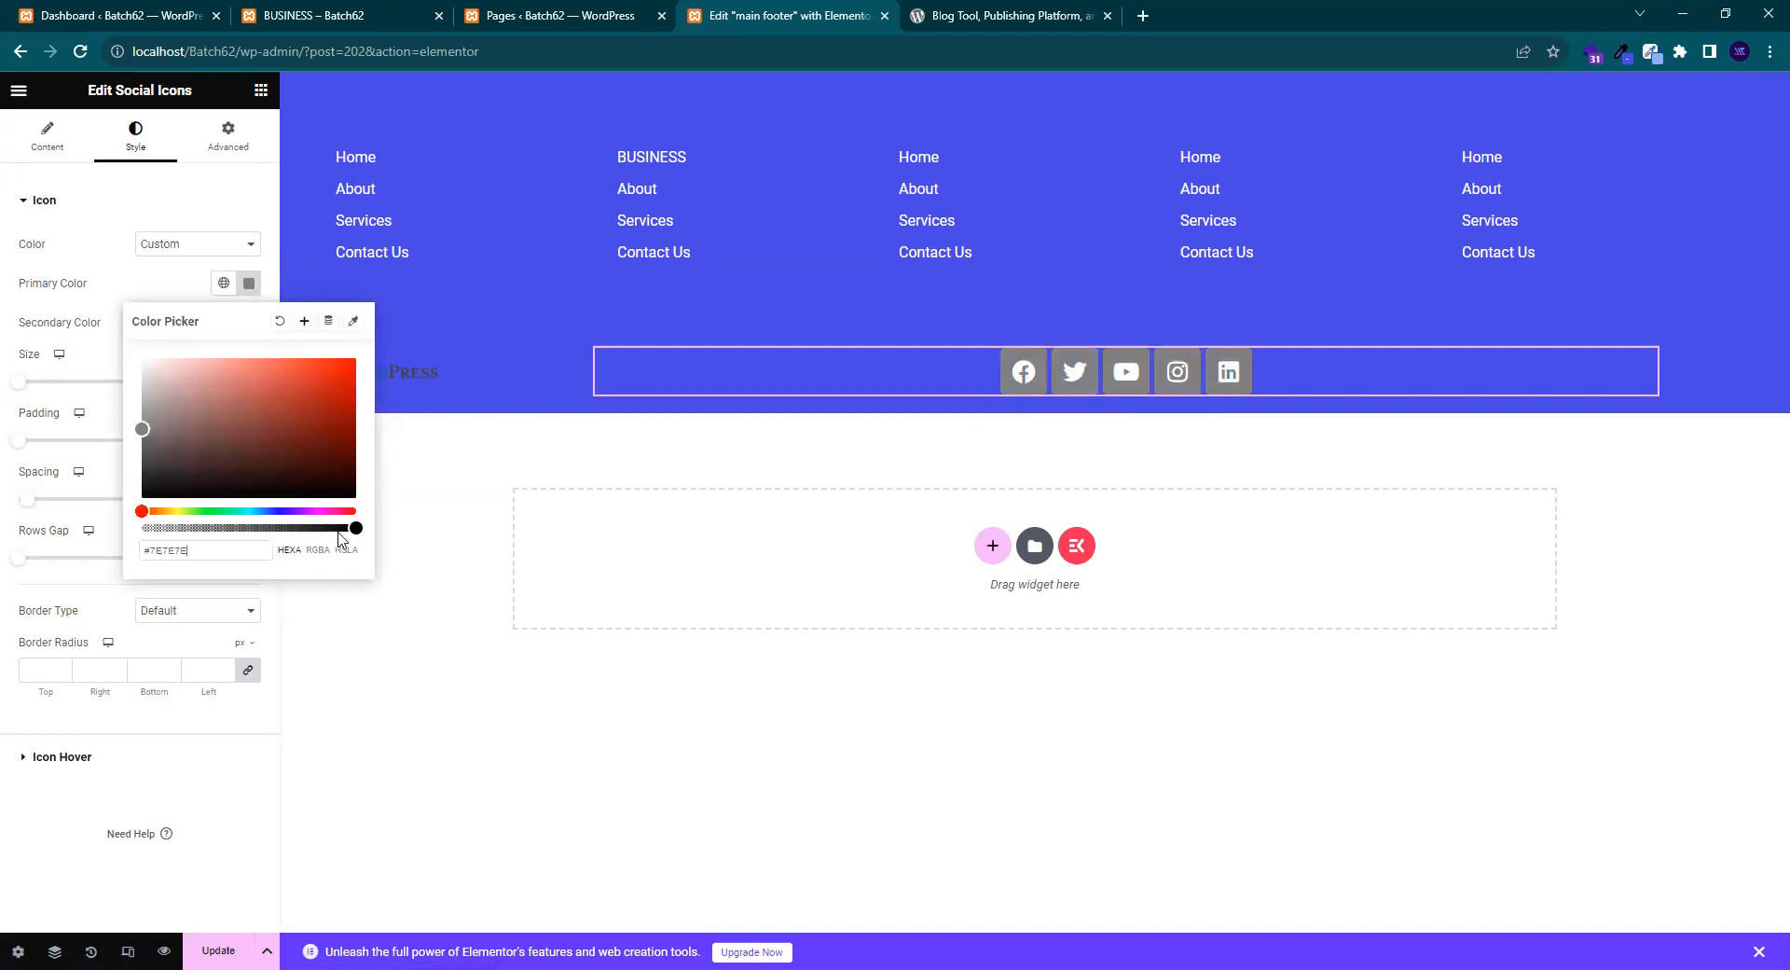
left_click_drag(347, 528, 102, 531)
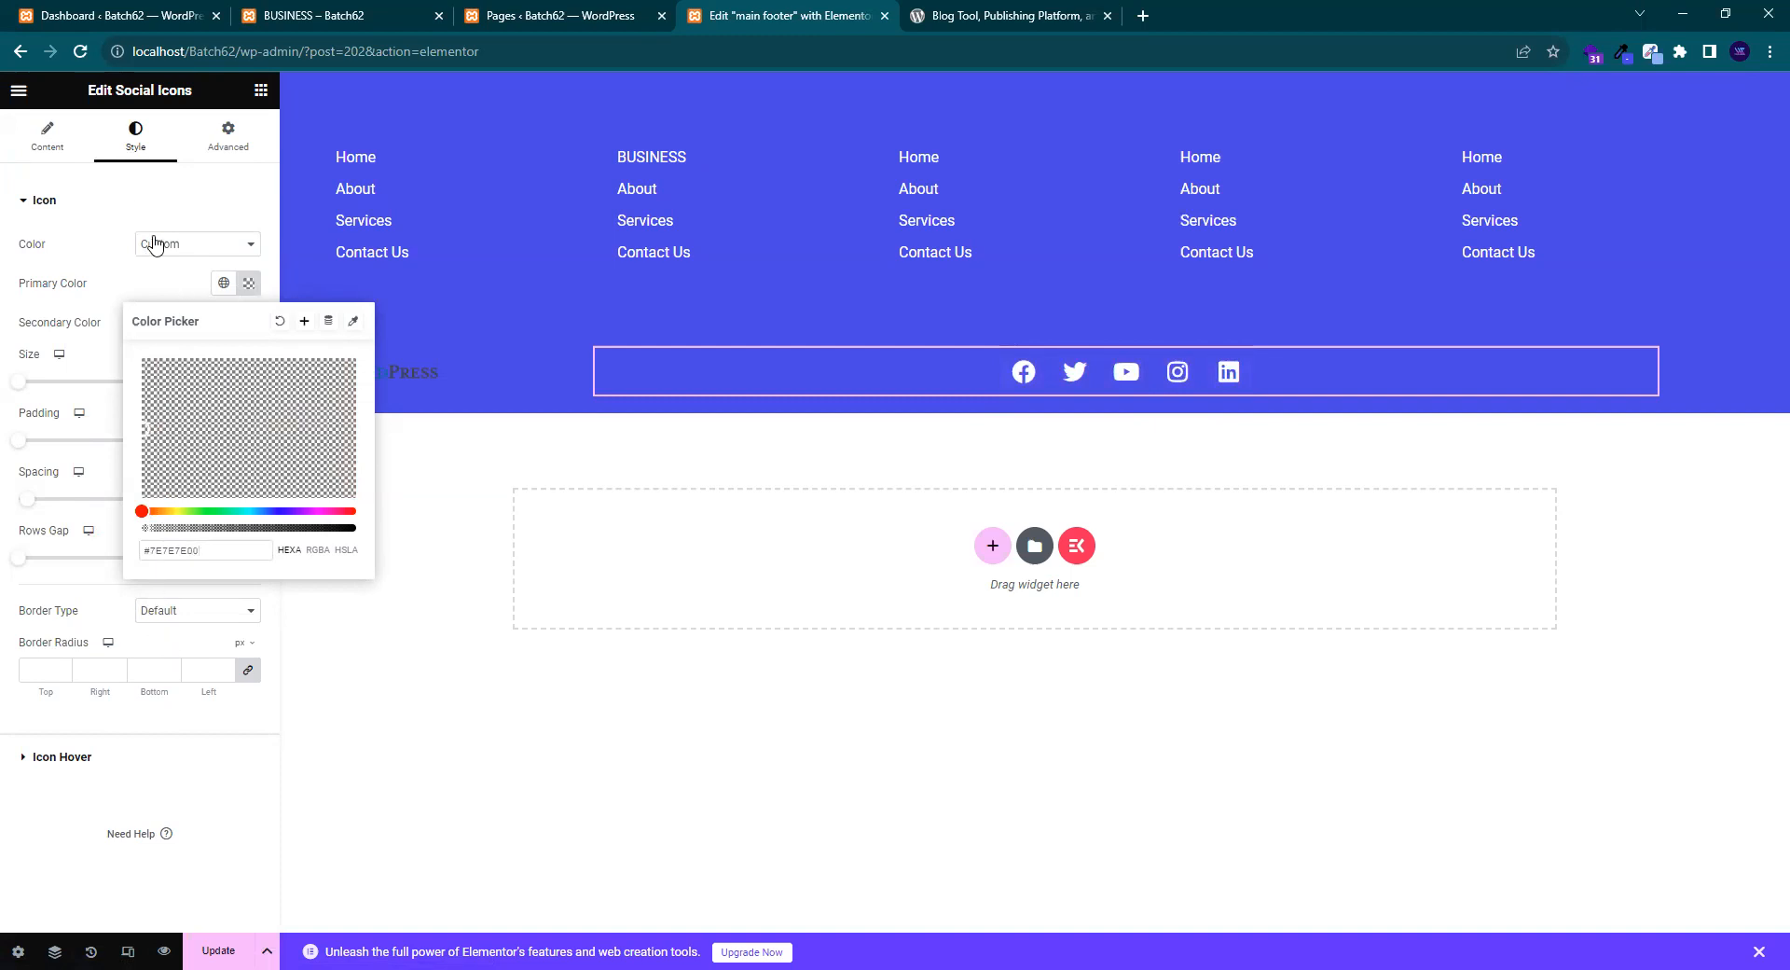
left_click(150, 278)
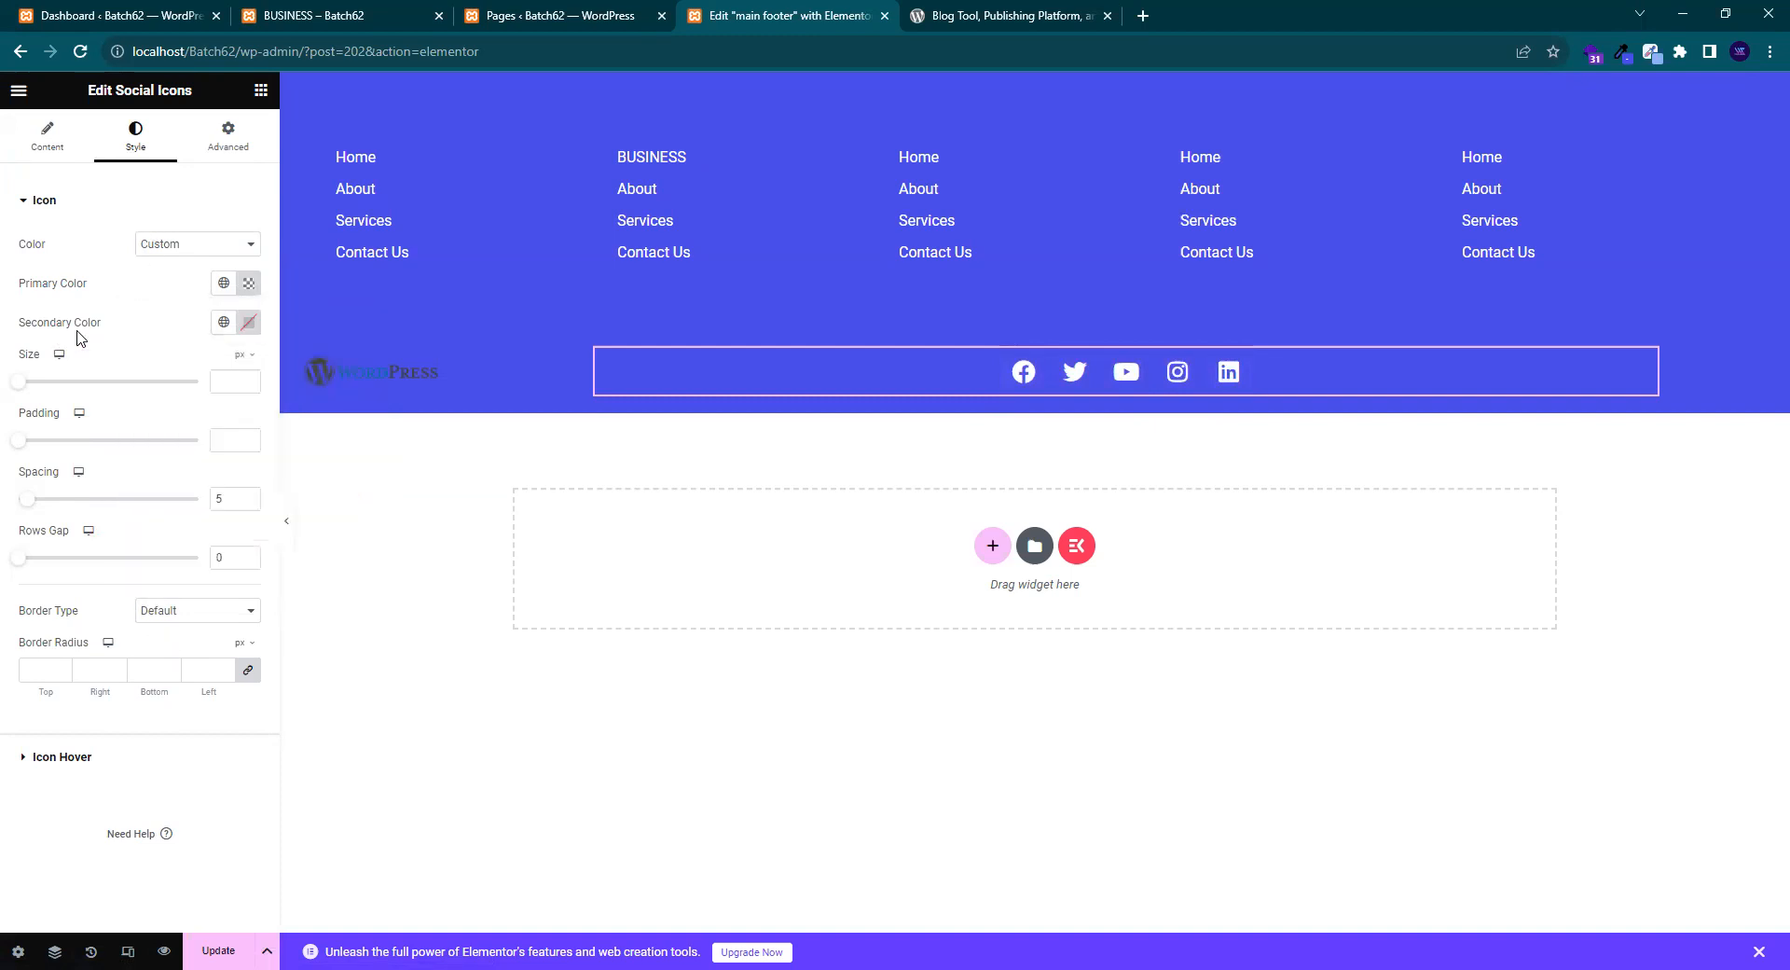
- Set the Secondary Color to white #FFFFFF and compare with the wordpress.org footer
left_click(248, 321)
left_click_drag(107, 382, 67, 326)
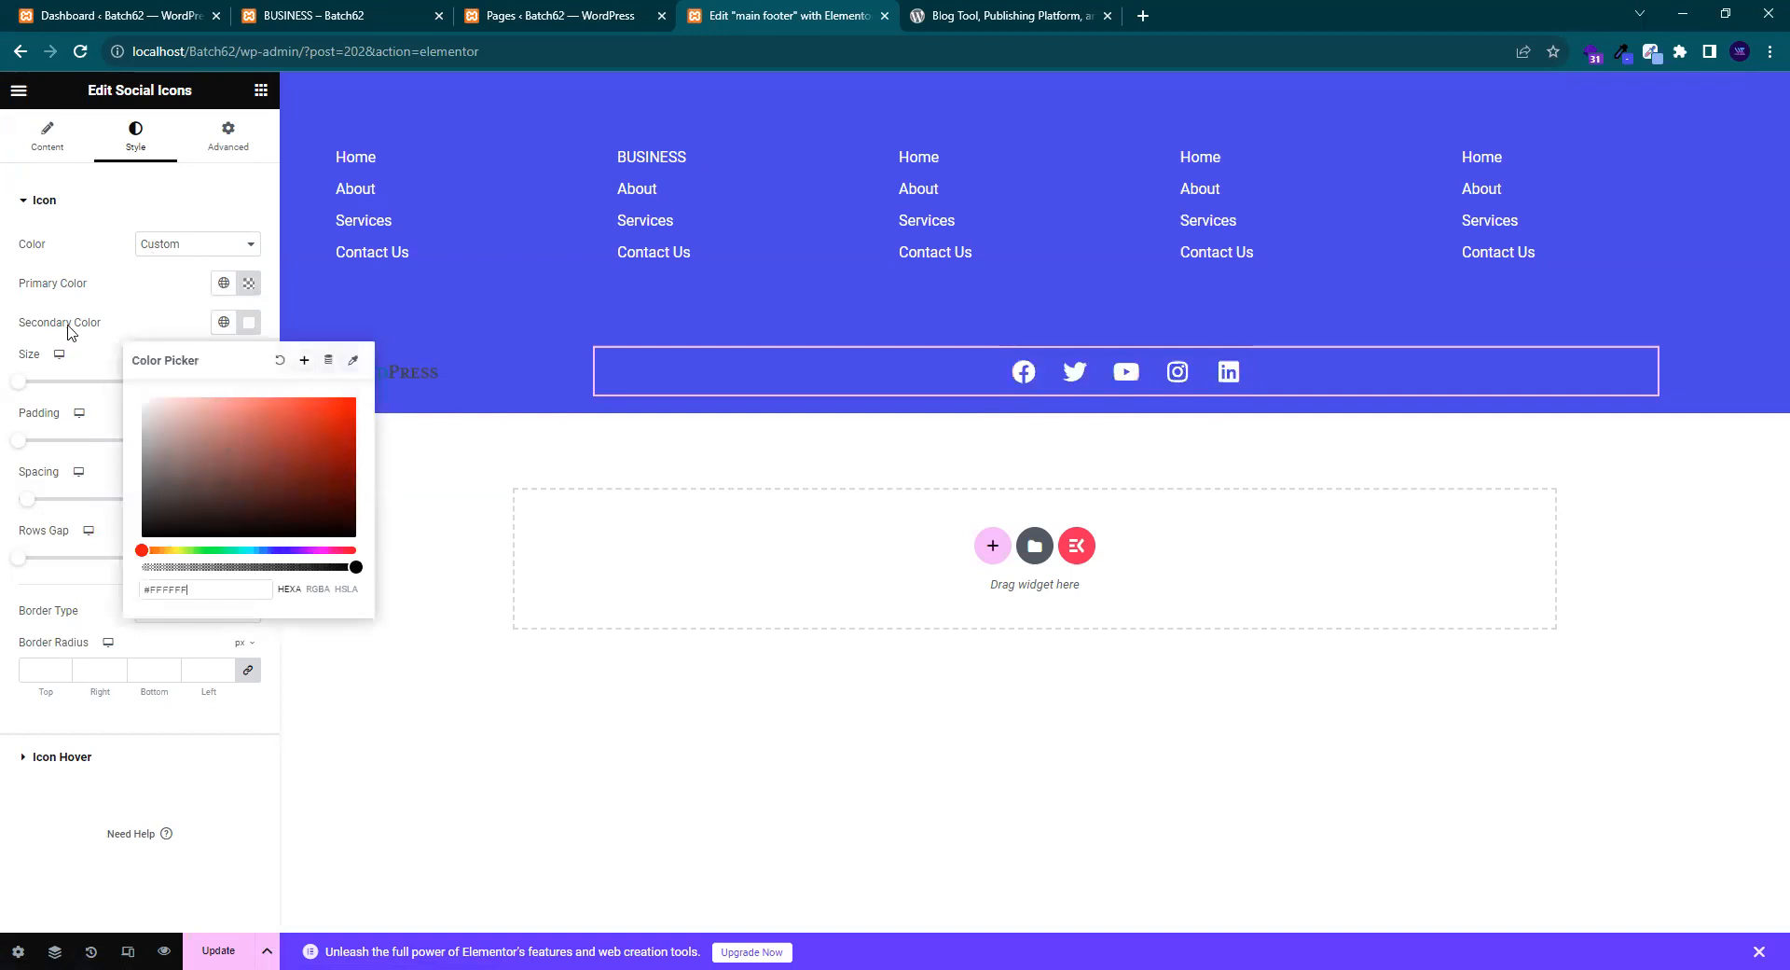
left_click(143, 309)
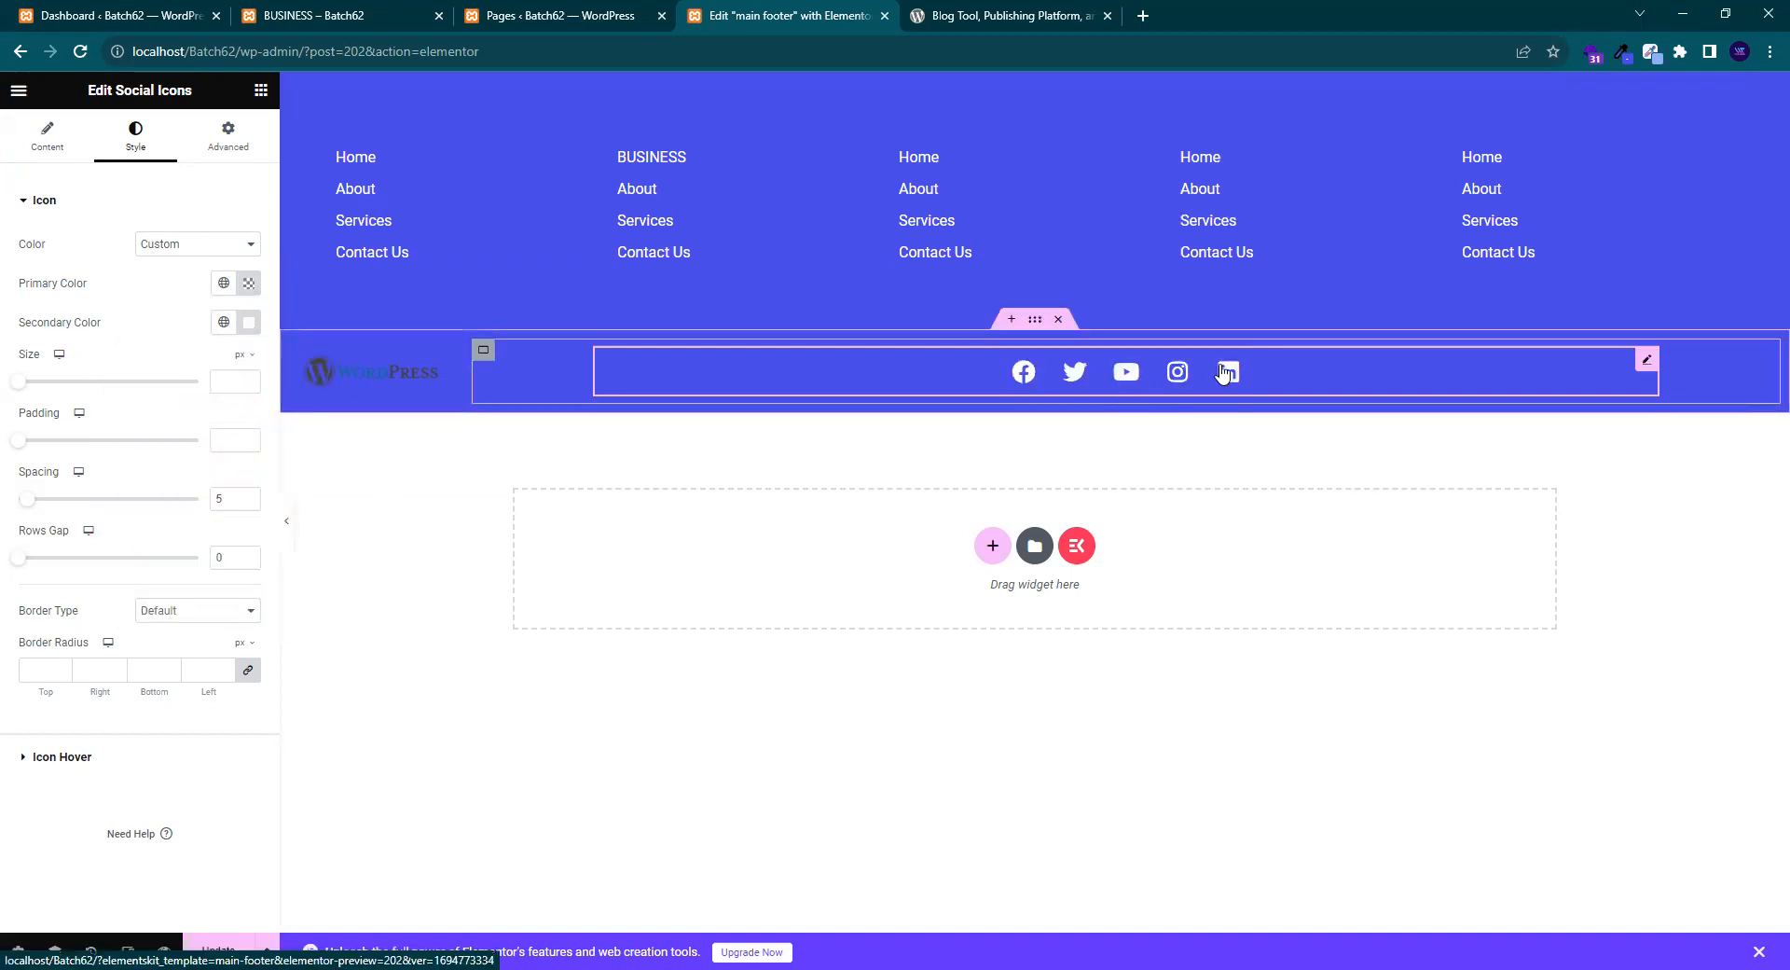
key("ctrl+Tab")
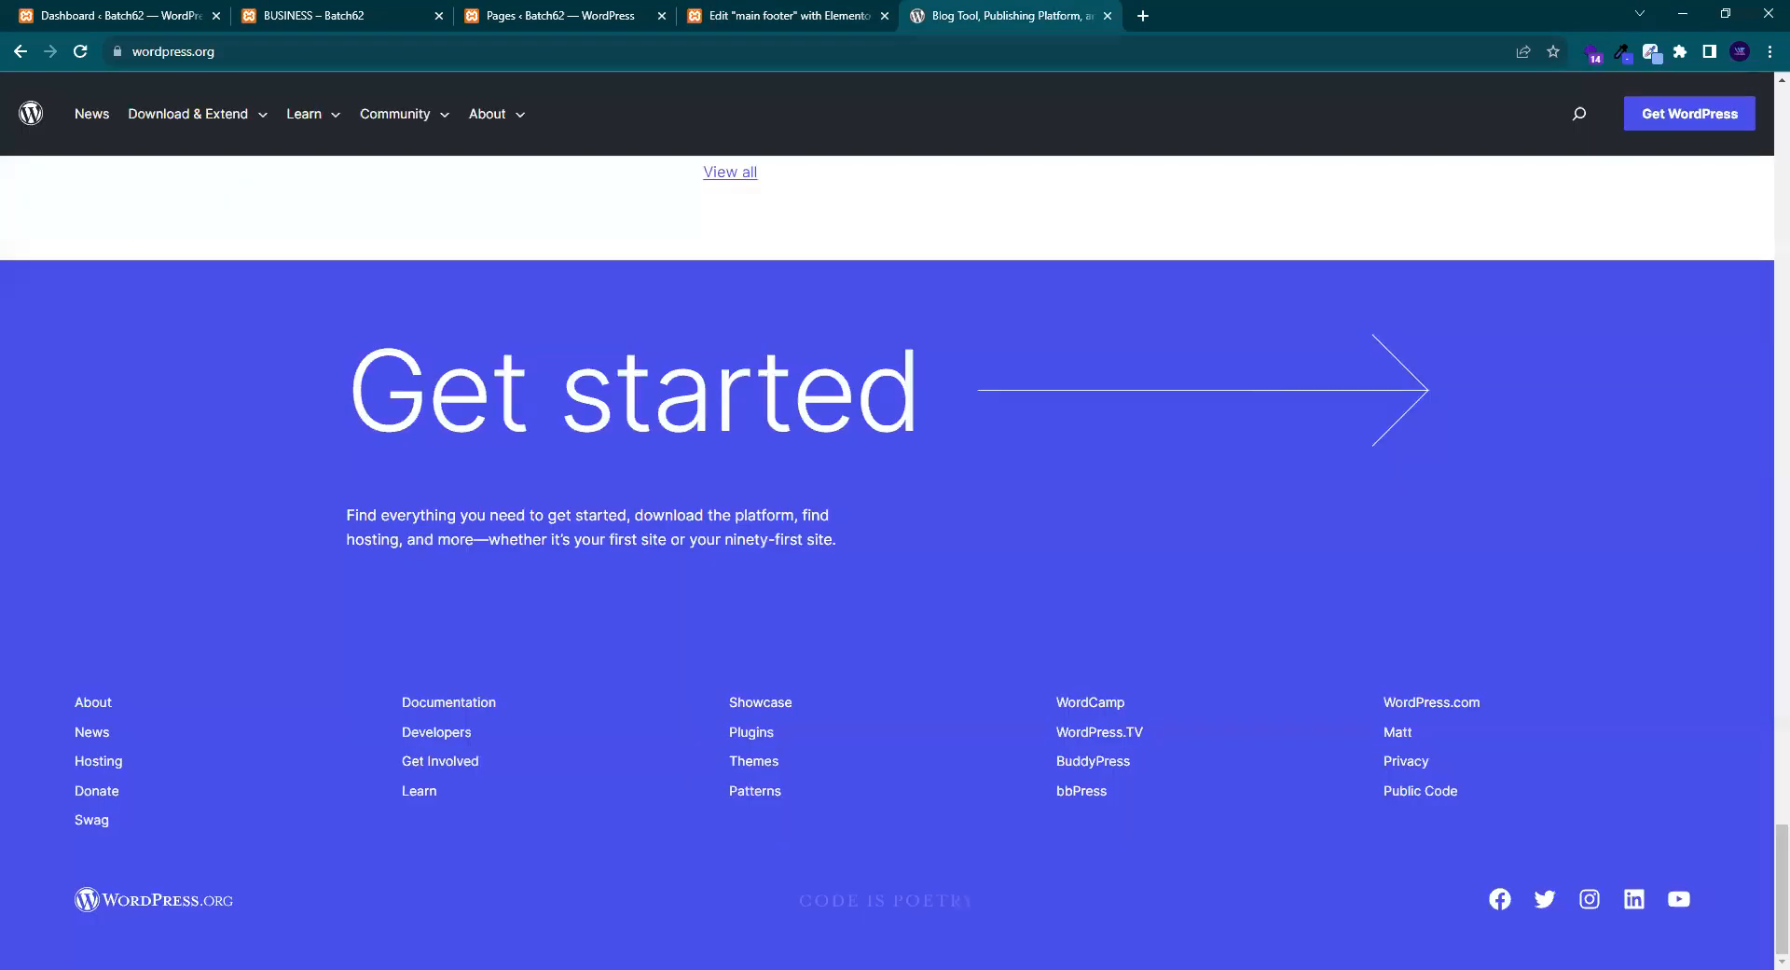
left_click(823, 13)
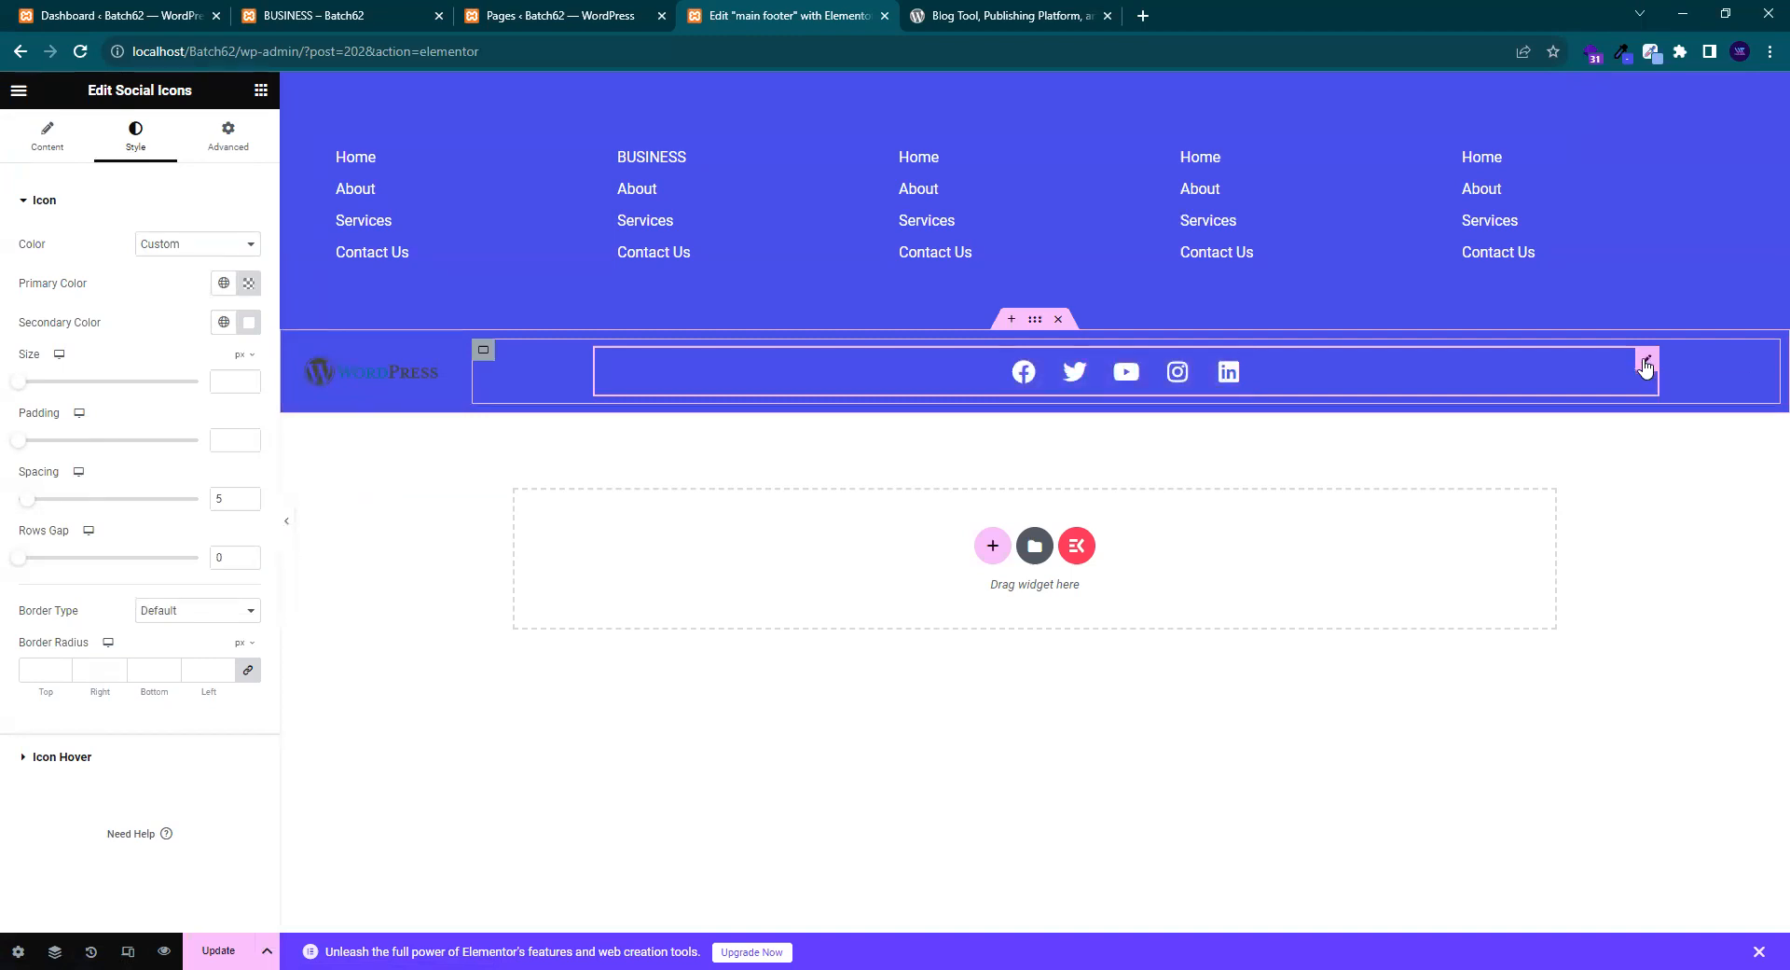
left_click(1012, 16)
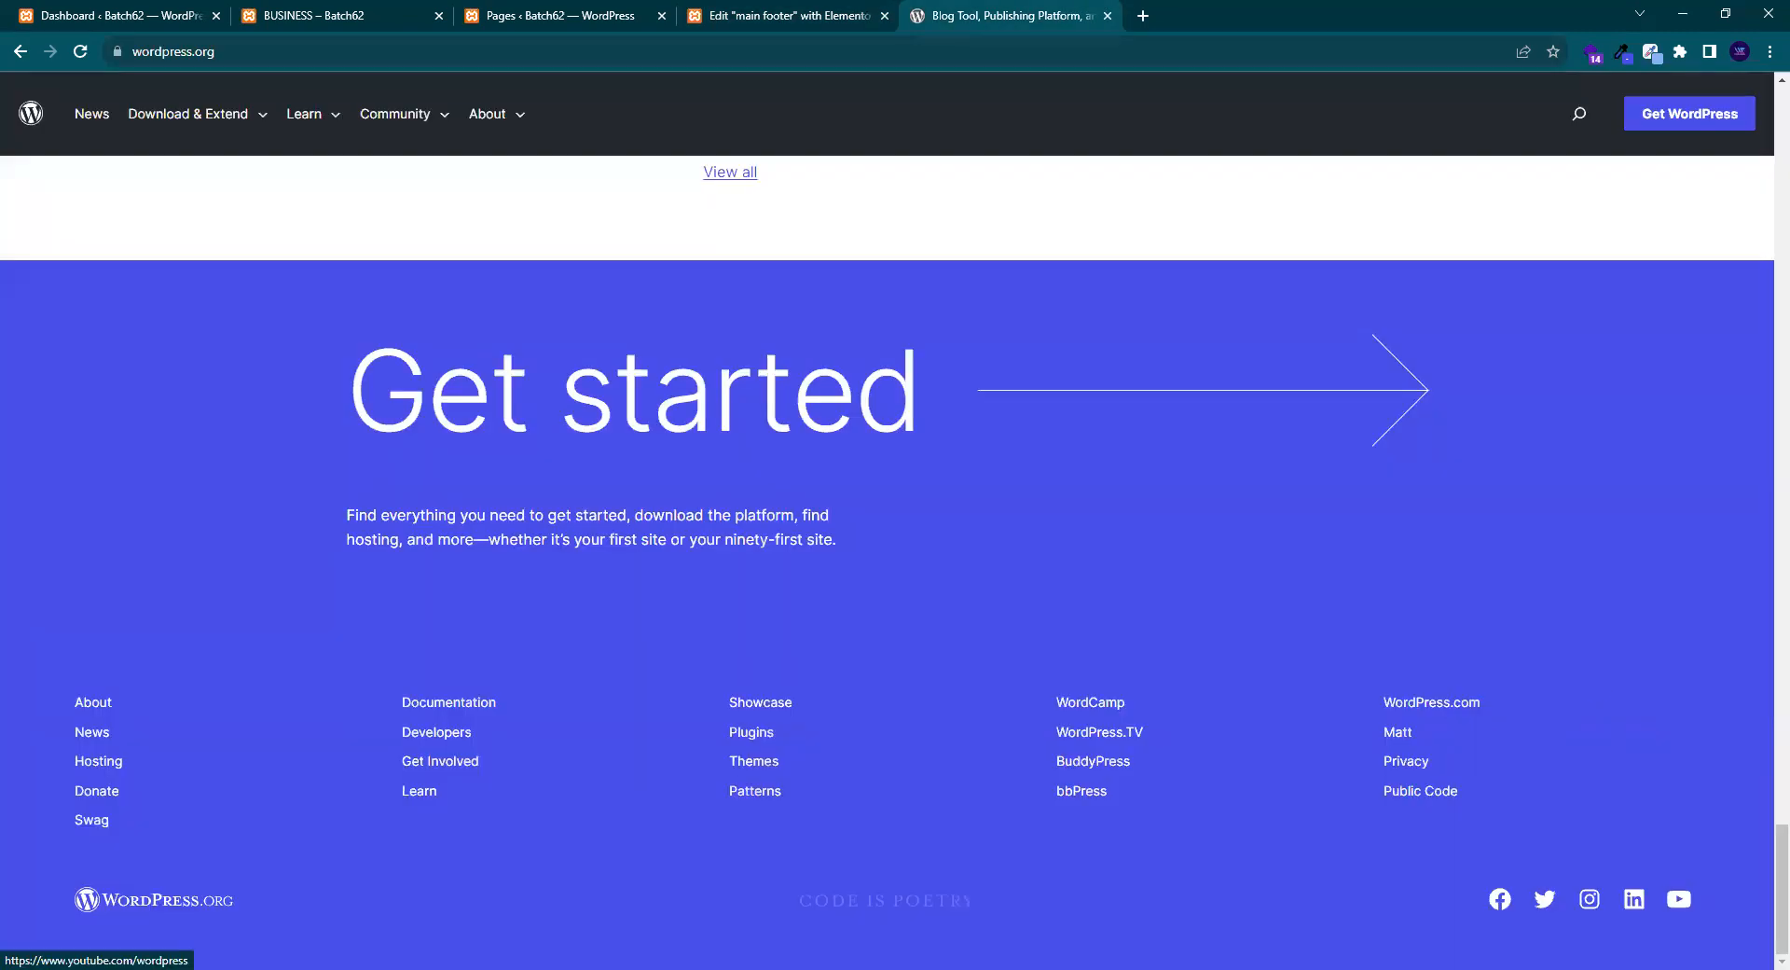